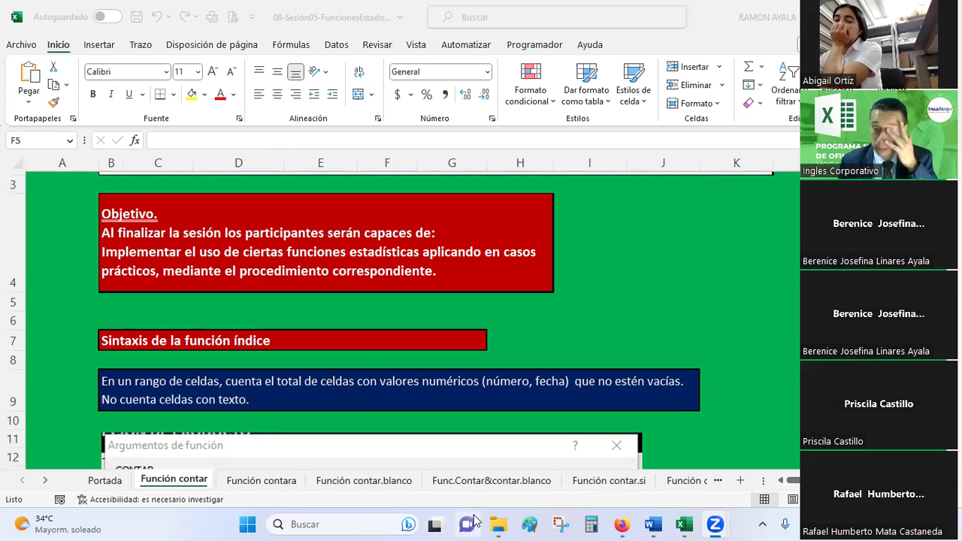
- Launch Microsoft Edge from the Start menu, then return to the Excel workbook
{"action": "left_click", "coordinate": [252, 524]}
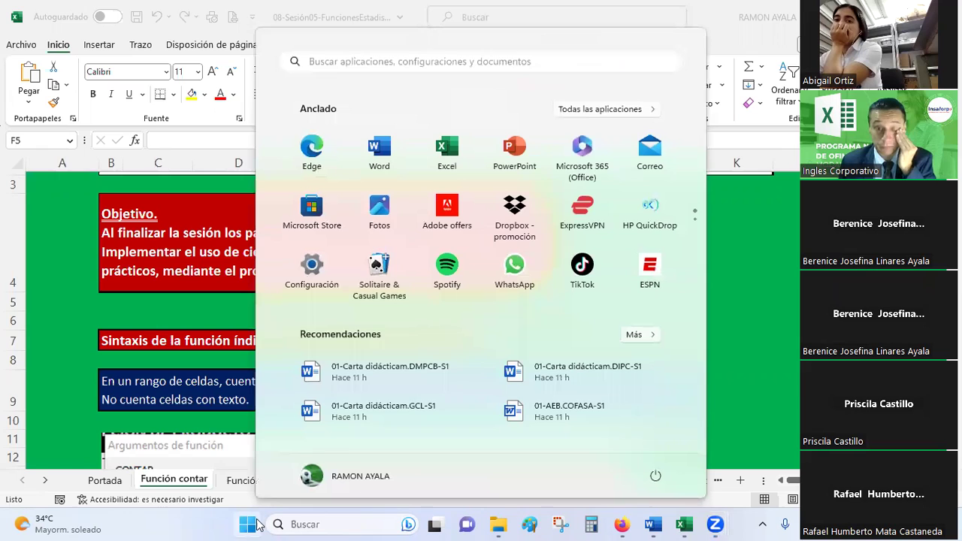
{"action": "left_click", "coordinate": [319, 148]}
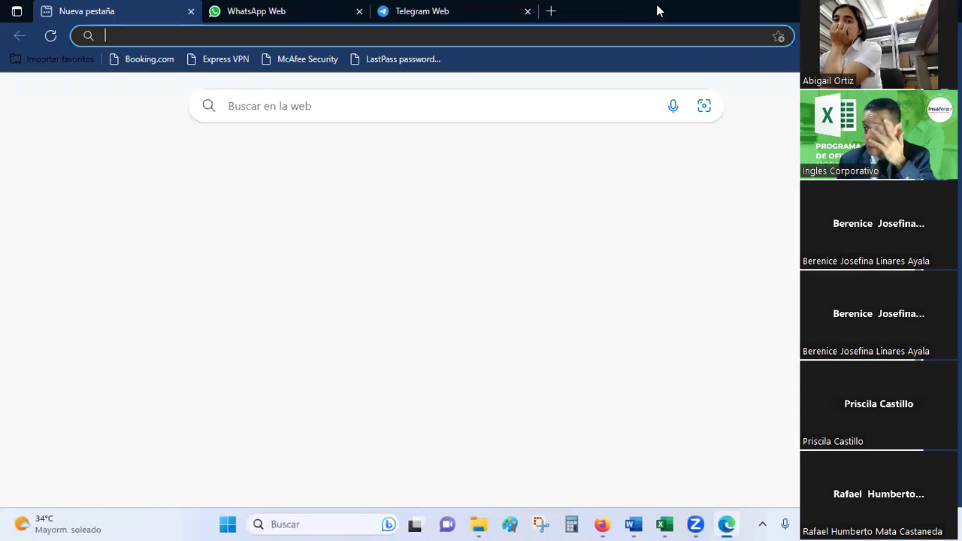
{"action": "key", "text": "alt+Tab"}
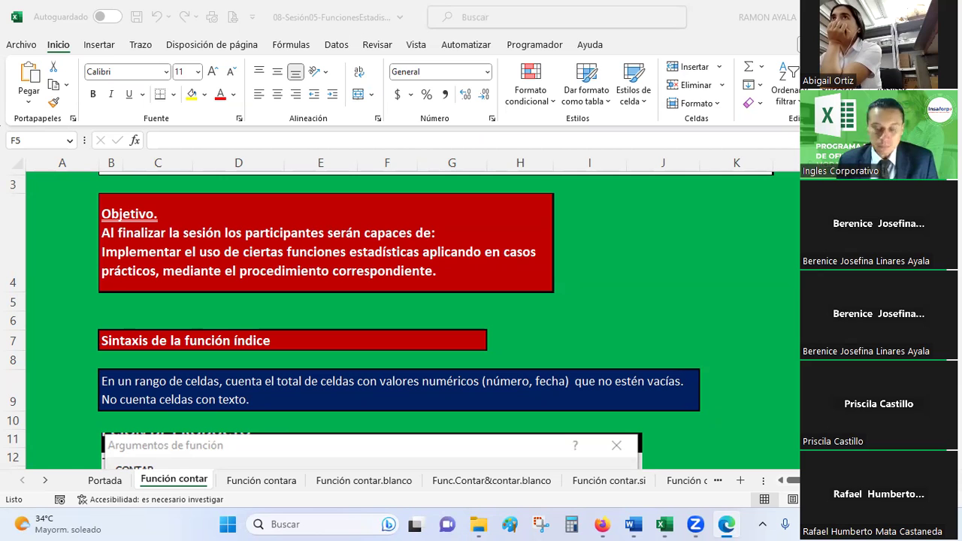
- In the 03-Excel avanzado folder, add 08-Sesión05-FuncionesEstadisticas -HT to the selection, then go back to Excel
{"action": "key", "text": "alt+Tab"}
{"action": "key", "text": "Tab"}
{"action": "key", "text": "Tab"}
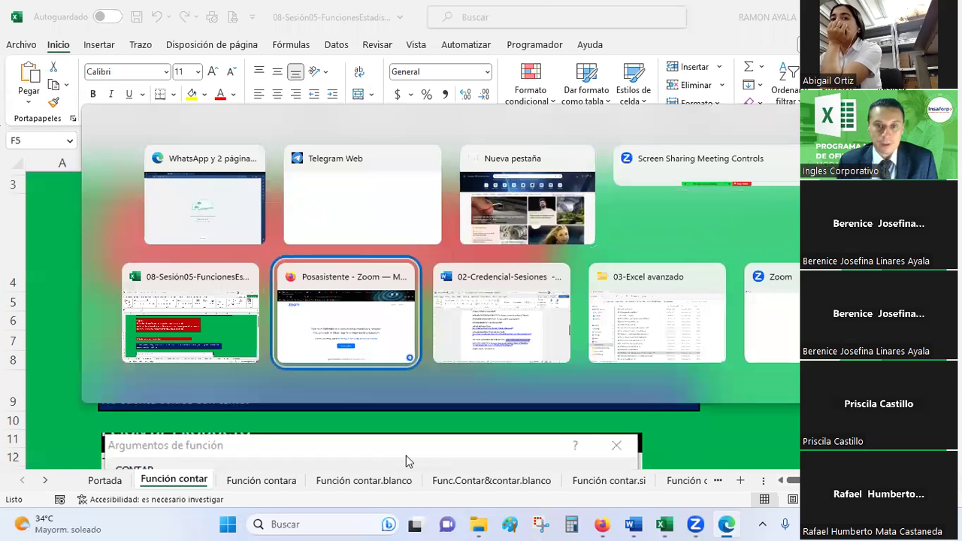
{"action": "key", "text": "Tab"}
{"action": "key", "text": "Tab"}
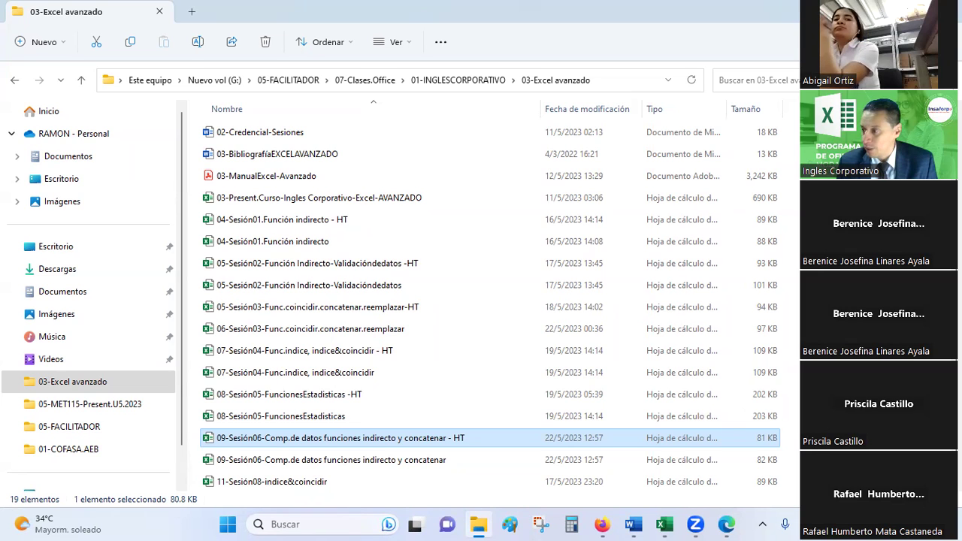
{"action": "key", "text": "alt+Tab"}
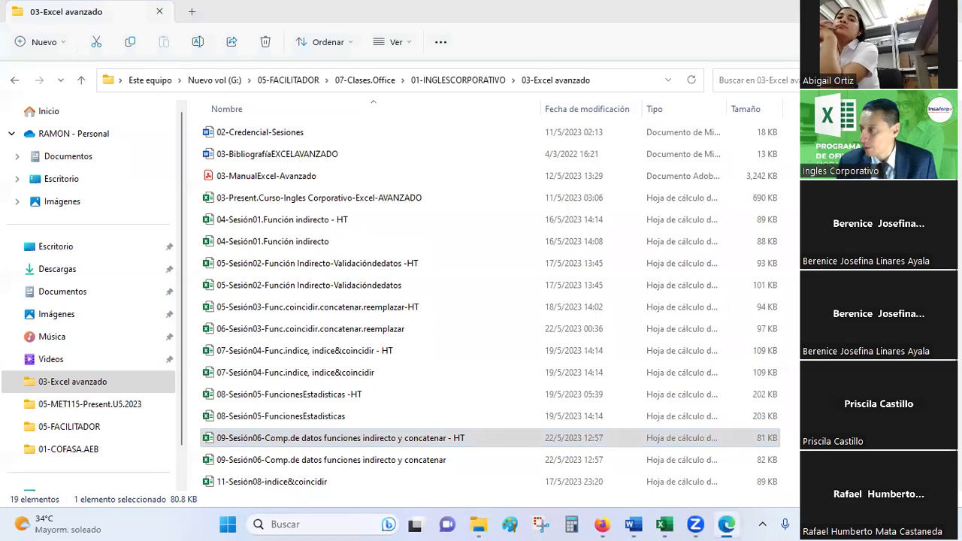
{"action": "key", "text": "alt+Tab"}
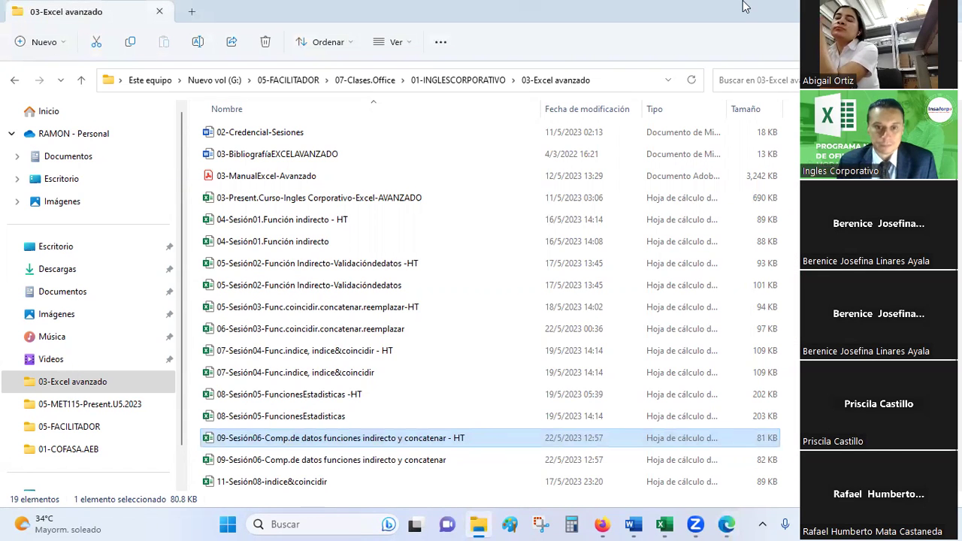
{"action": "left_click", "coordinate": [319, 399], "text": "ctrl"}
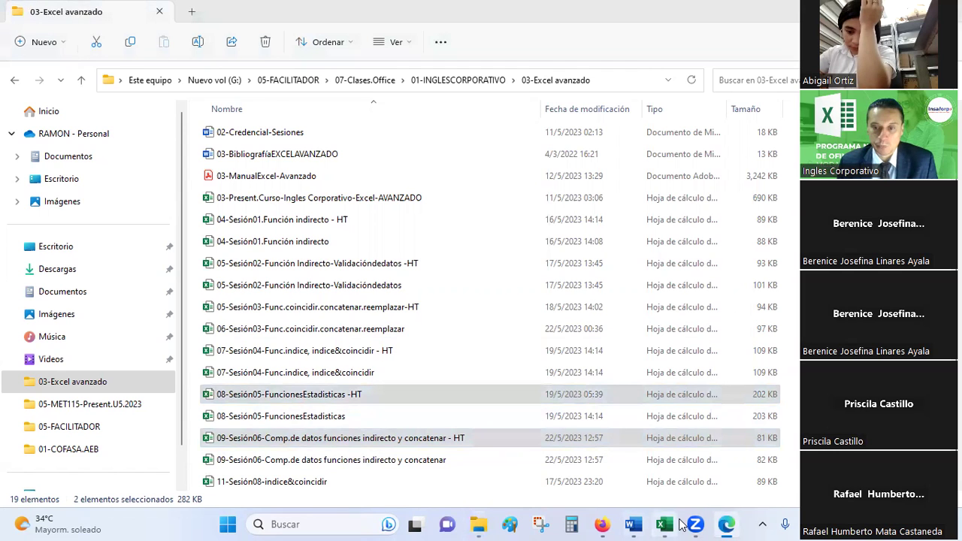
{"action": "left_click", "coordinate": [665, 524]}
{"action": "left_click", "coordinate": [672, 262]}
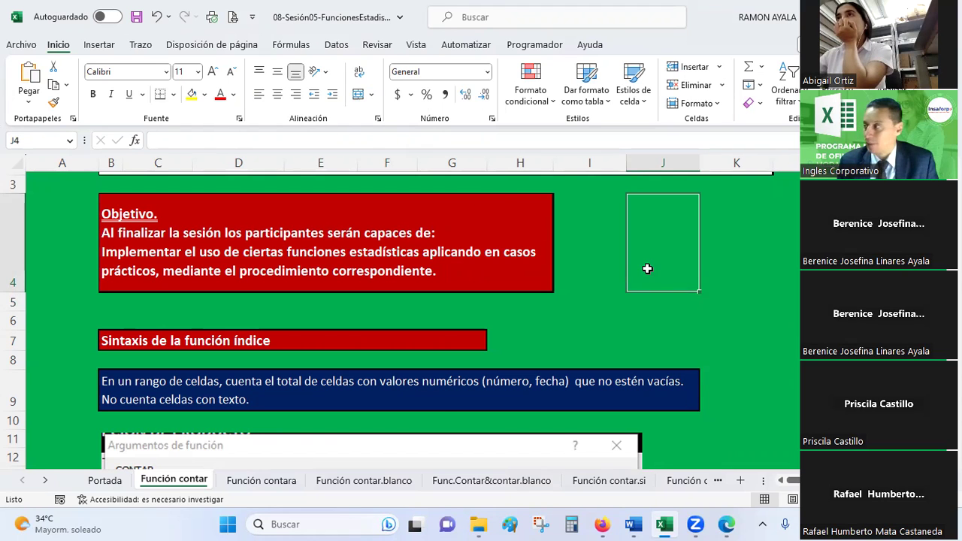
{"action": "left_click", "coordinate": [120, 482]}
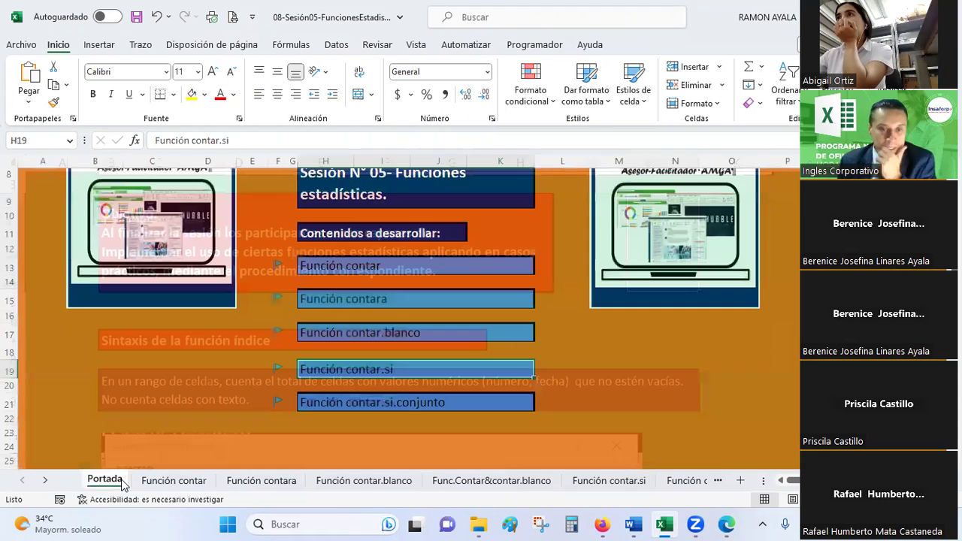
{"action": "left_click", "coordinate": [385, 267]}
{"action": "left_click", "coordinate": [374, 297]}
{"action": "left_click", "coordinate": [379, 335]}
{"action": "left_click", "coordinate": [370, 370]}
{"action": "left_click", "coordinate": [385, 404]}
{"action": "left_click", "coordinate": [201, 485]}
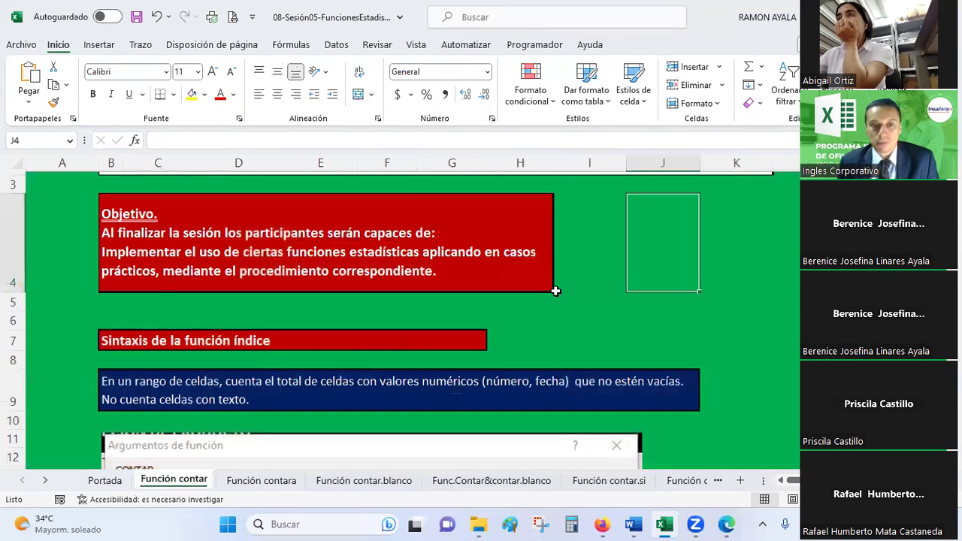
{"action": "scroll", "coordinate": [555, 292], "scroll_direction": "down", "scroll_amount": 3}
{"action": "scroll", "coordinate": [555, 292], "scroll_direction": "up", "scroll_amount": 2}
{"action": "scroll", "coordinate": [556, 293], "scroll_direction": "up", "scroll_amount": 1}
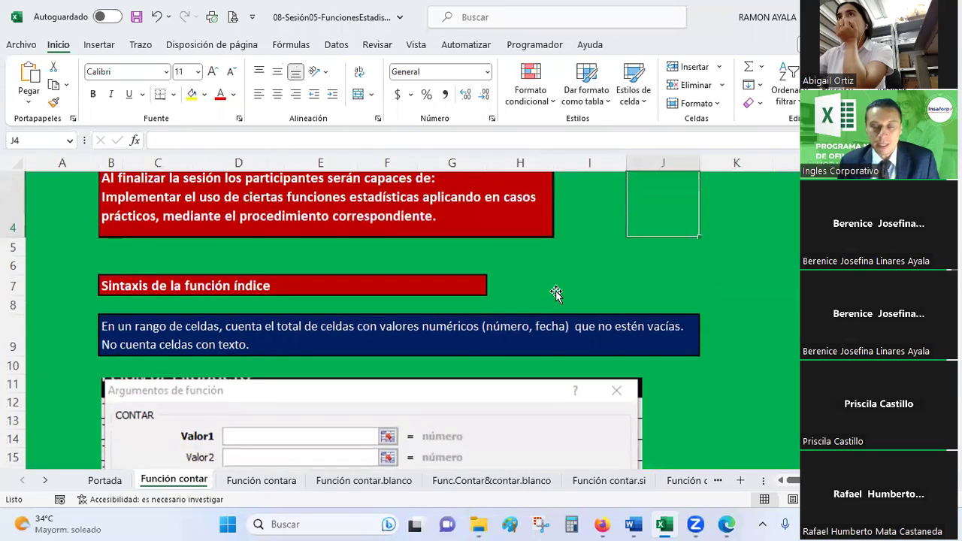
{"action": "scroll", "coordinate": [556, 293], "scroll_direction": "up", "scroll_amount": 1}
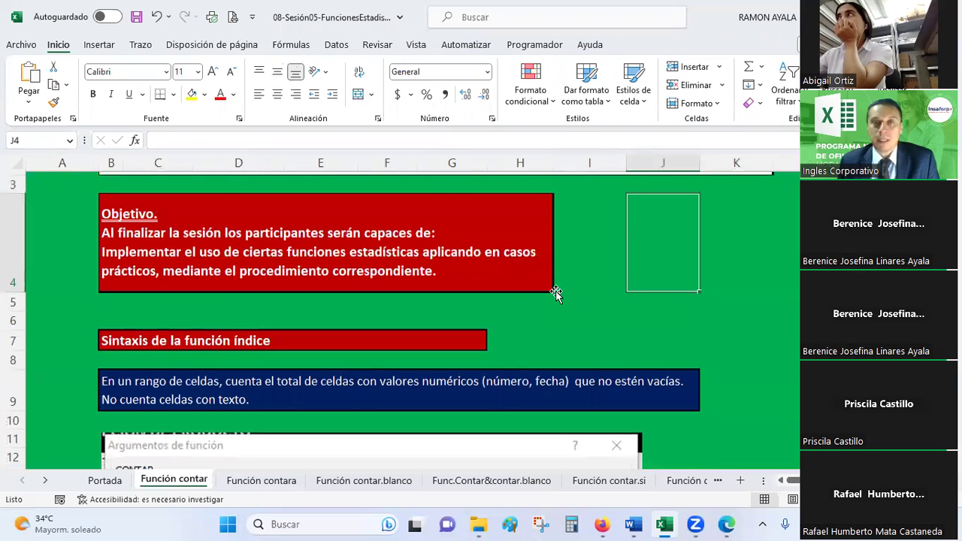
{"action": "scroll", "coordinate": [556, 293], "scroll_direction": "down", "scroll_amount": 1}
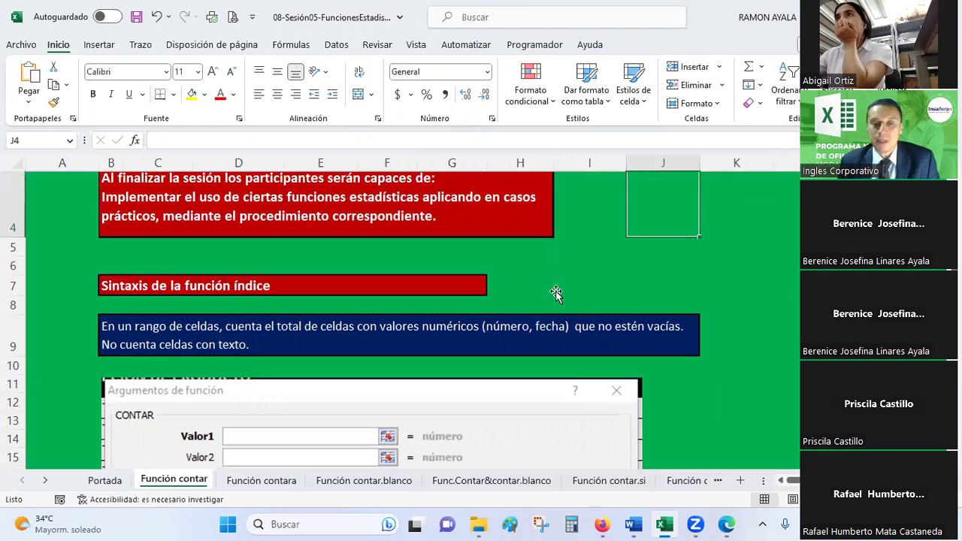
{"action": "scroll", "coordinate": [555, 293], "scroll_direction": "down", "scroll_amount": 1}
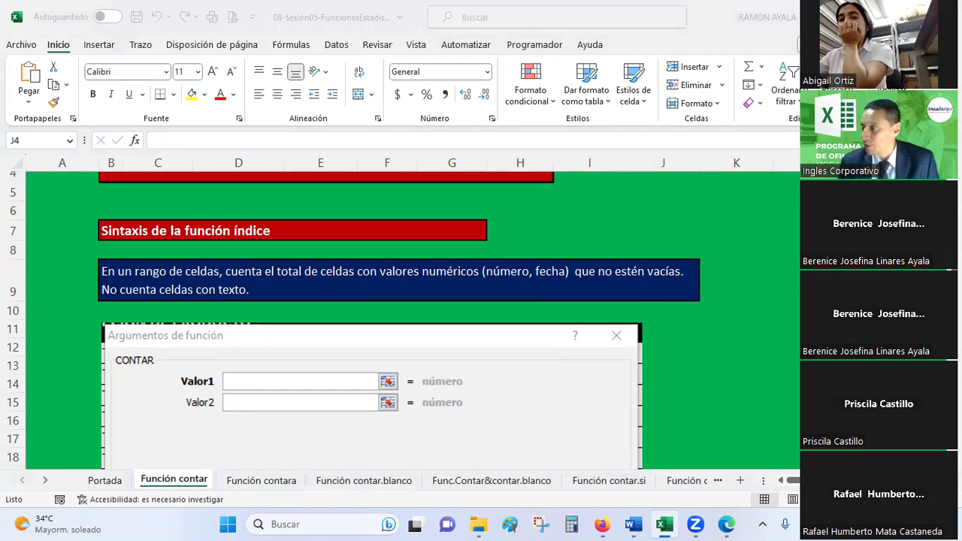
{"action": "key", "text": "alt+Tab"}
{"action": "key", "text": "alt+Tab"}
{"action": "key", "text": "alt+Tab"}
{"action": "key", "text": "alt+Tab"}
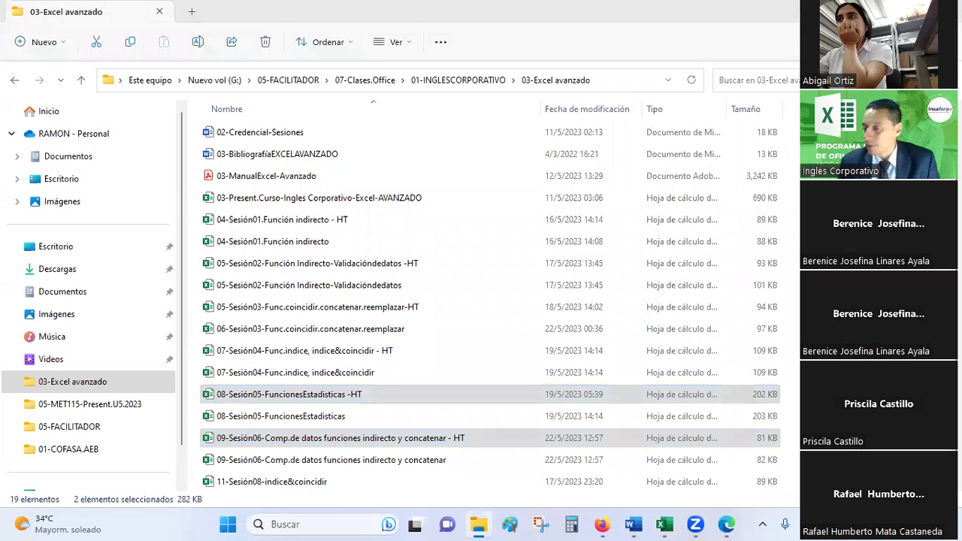
- Look at the Zoom meeting page in Firefox, then return to the Función contar sheet
{"action": "mouse_move", "coordinate": [624, 524]}
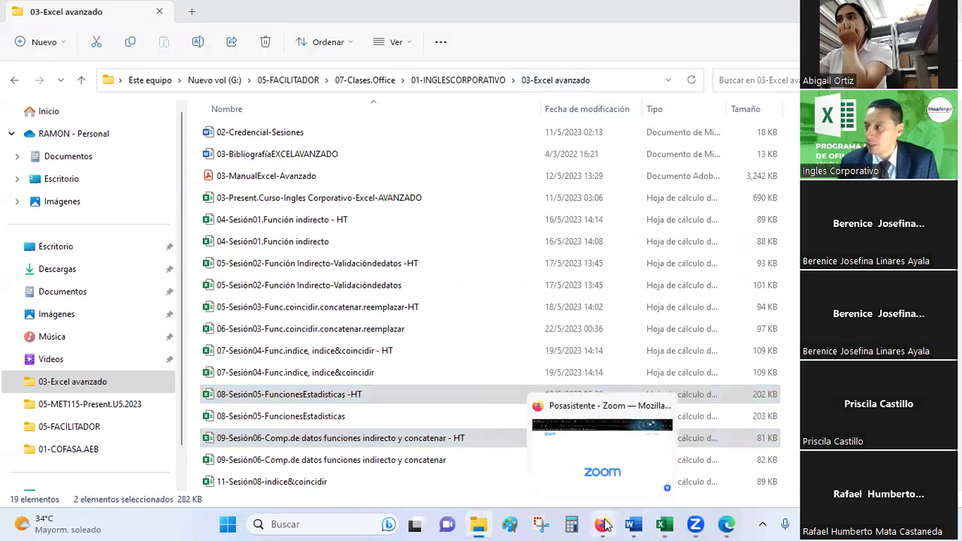
{"action": "left_click", "coordinate": [599, 449]}
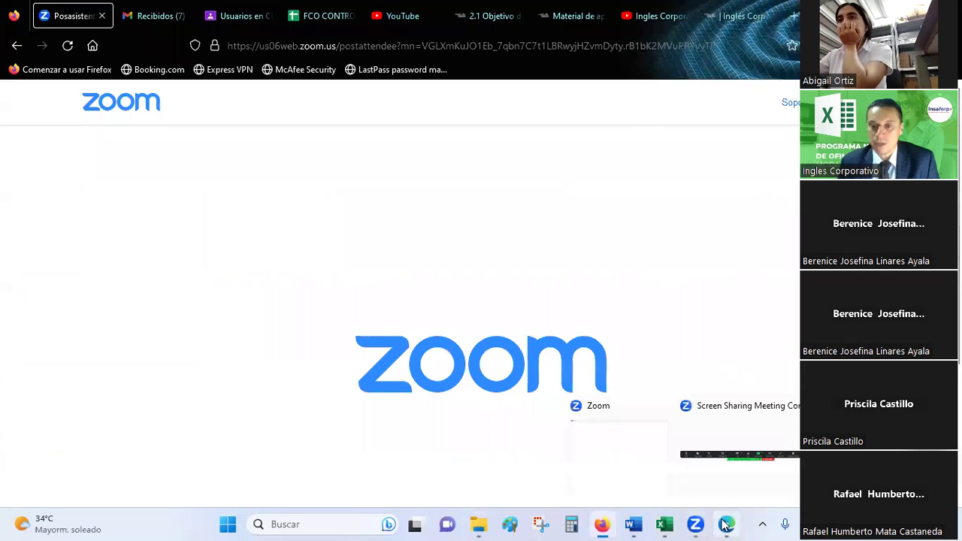
{"action": "left_click", "coordinate": [665, 524]}
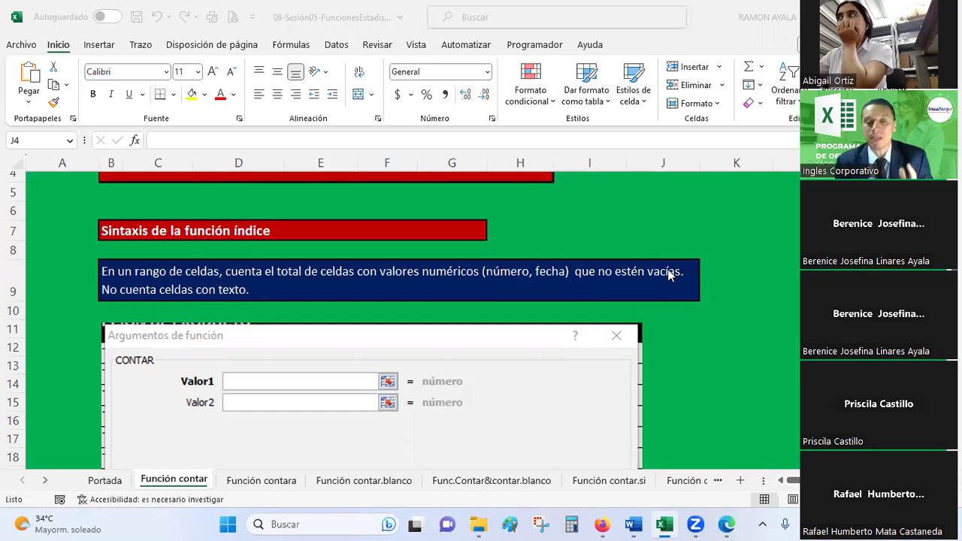
- Scroll the Función contar sheet down to the ten-product table totalling 375 in rows 35–47
{"action": "scroll", "coordinate": [480, 251], "scroll_direction": "down", "scroll_amount": 1}
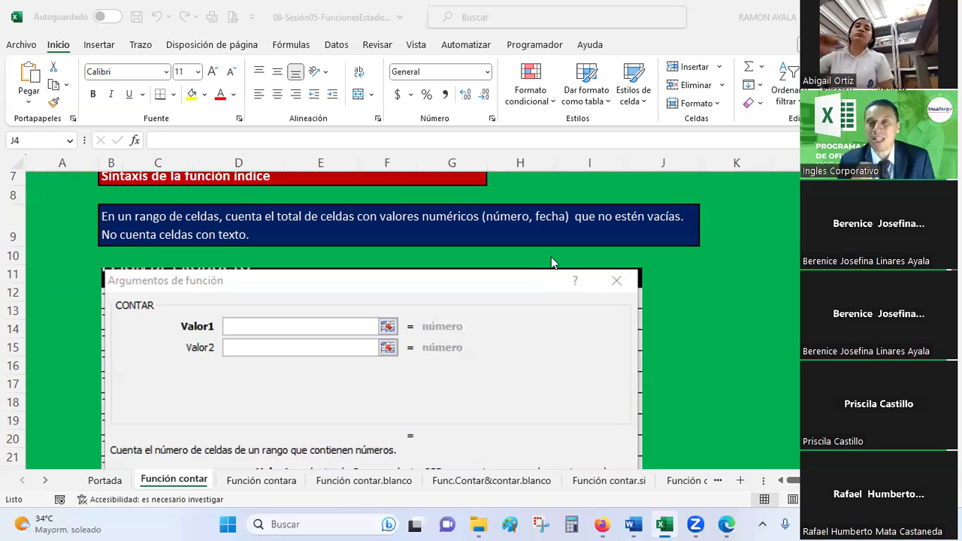
{"action": "left_click", "coordinate": [551, 257]}
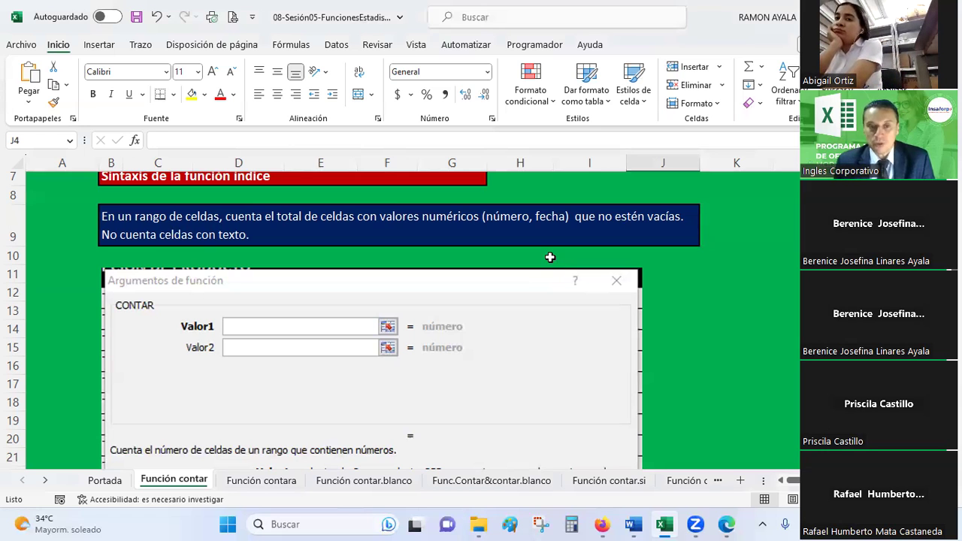
{"action": "scroll", "coordinate": [551, 260], "scroll_direction": "down", "scroll_amount": 1}
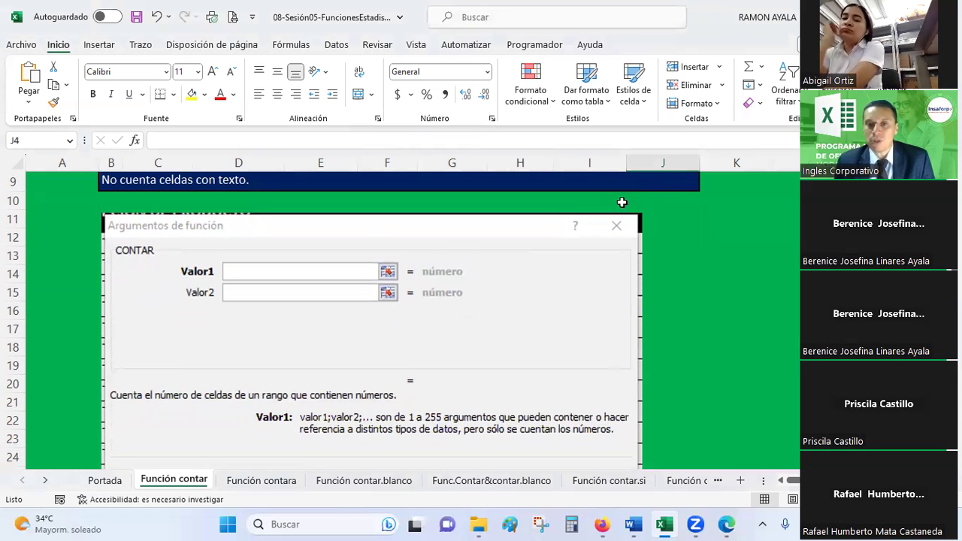
{"action": "scroll", "coordinate": [319, 224], "scroll_direction": "up", "scroll_amount": 1}
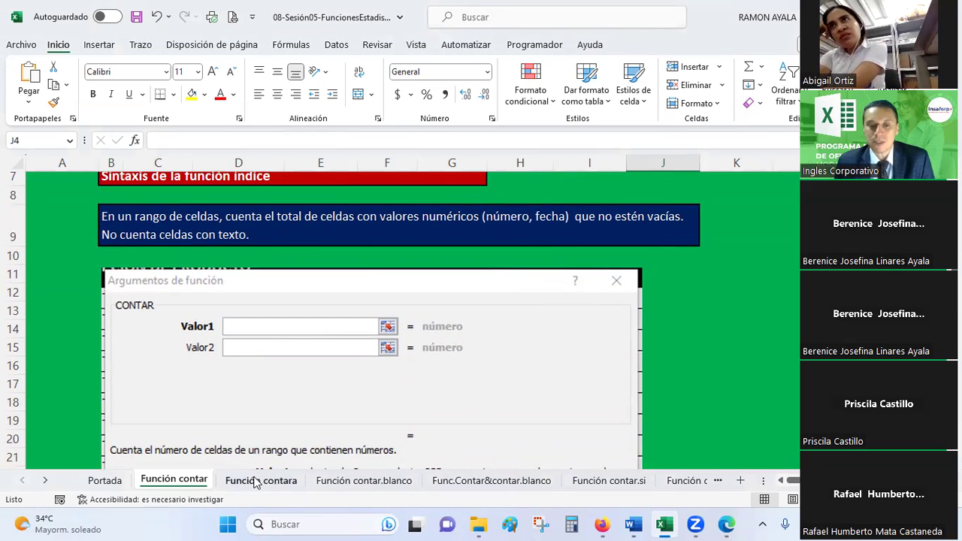
{"action": "scroll", "coordinate": [322, 333], "scroll_direction": "down", "scroll_amount": 7}
{"action": "scroll", "coordinate": [323, 333], "scroll_direction": "down", "scroll_amount": 3}
{"action": "scroll", "coordinate": [324, 325], "scroll_direction": "up", "scroll_amount": 1}
{"action": "scroll", "coordinate": [323, 325], "scroll_direction": "down", "scroll_amount": 1}
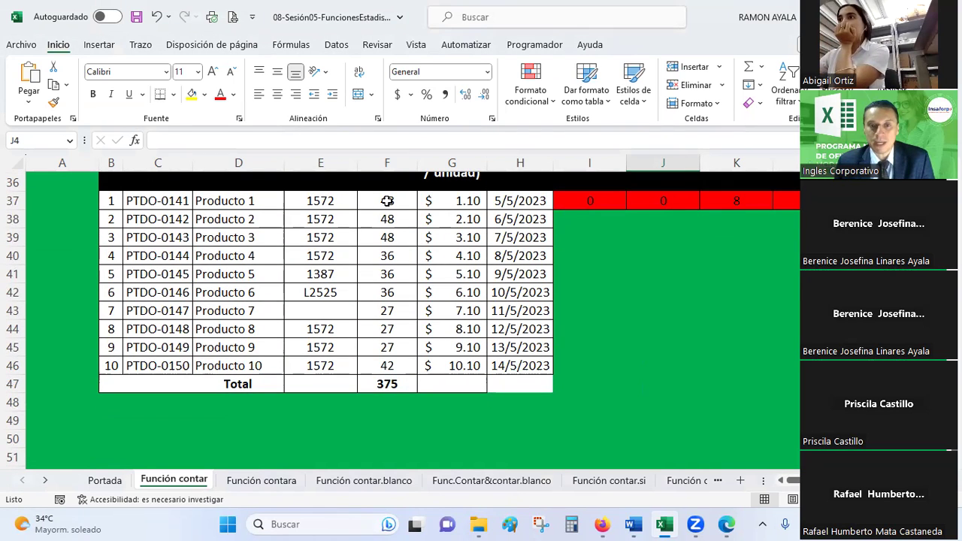
{"action": "left_click_drag", "start_coordinate": [387, 201], "coordinate": [388, 365]}
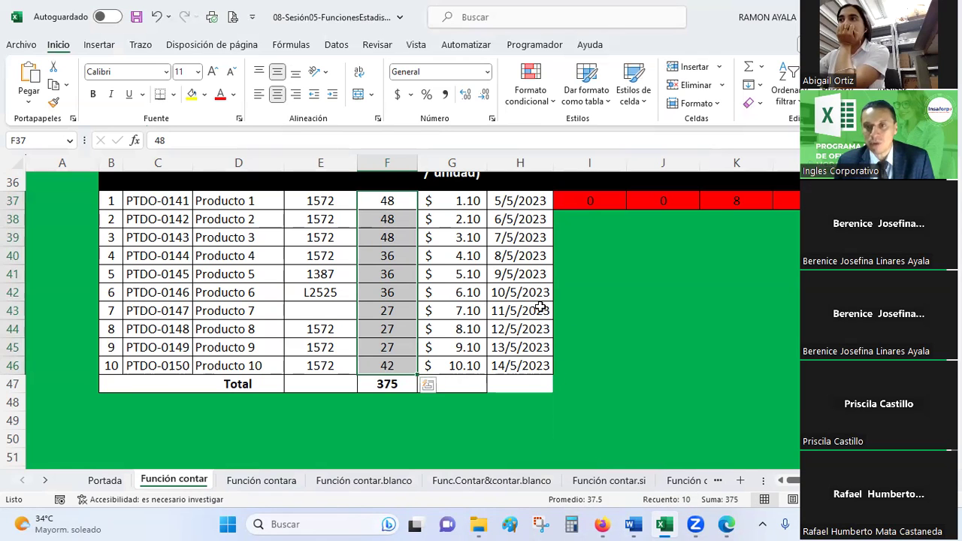
{"action": "scroll", "coordinate": [542, 308], "scroll_direction": "up", "scroll_amount": 8}
{"action": "scroll", "coordinate": [316, 220], "scroll_direction": "up", "scroll_amount": 2}
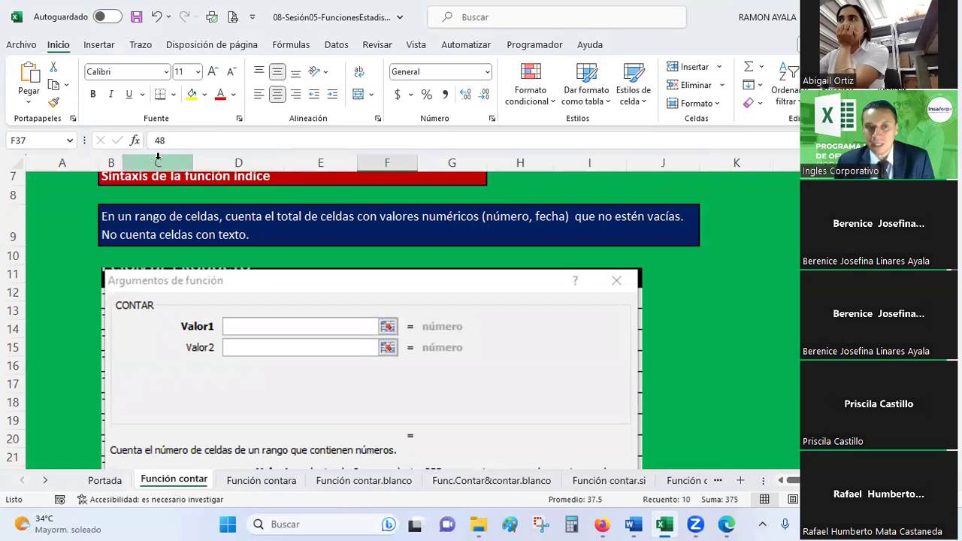
{"action": "scroll", "coordinate": [258, 273], "scroll_direction": "down", "scroll_amount": 1}
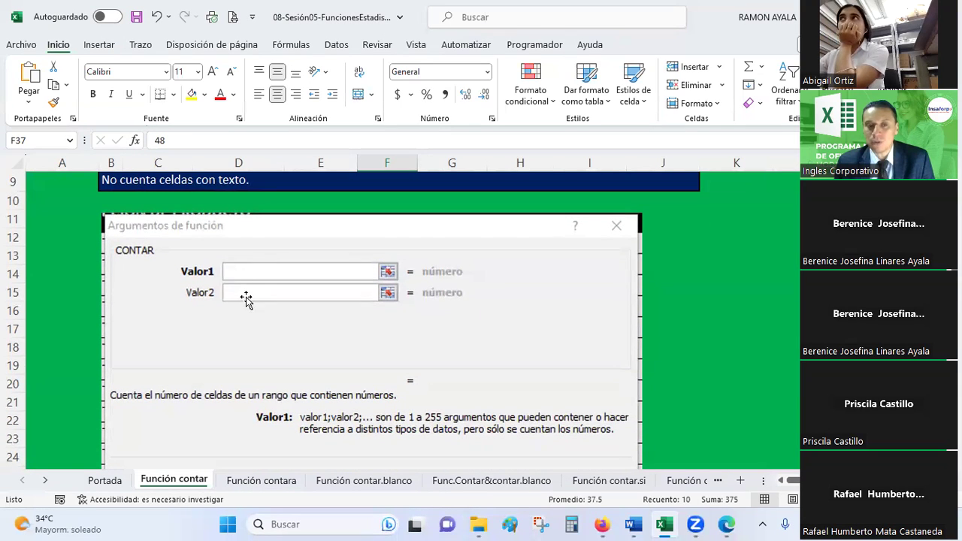
{"action": "scroll", "coordinate": [255, 300], "scroll_direction": "down", "scroll_amount": 1}
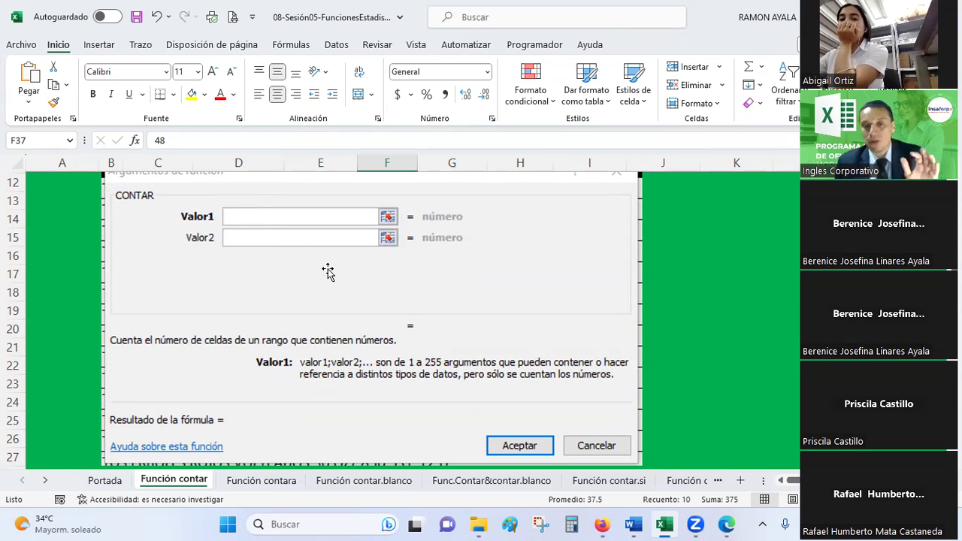
{"action": "scroll", "coordinate": [328, 269], "scroll_direction": "down", "scroll_amount": 3}
{"action": "scroll", "coordinate": [327, 267], "scroll_direction": "down", "scroll_amount": 2}
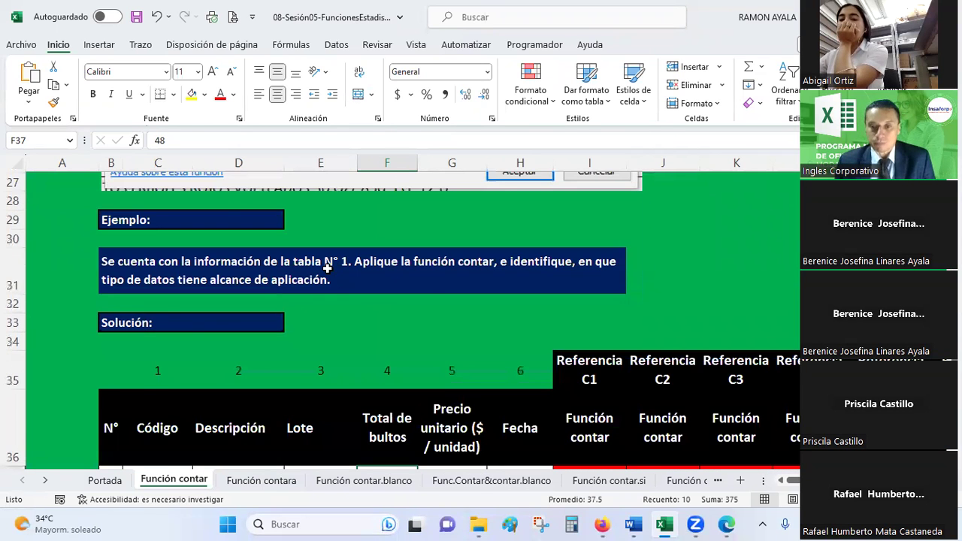
{"action": "scroll", "coordinate": [327, 269], "scroll_direction": "down", "scroll_amount": 2}
{"action": "scroll", "coordinate": [327, 269], "scroll_direction": "down", "scroll_amount": 1}
{"action": "left_click", "coordinate": [327, 269]}
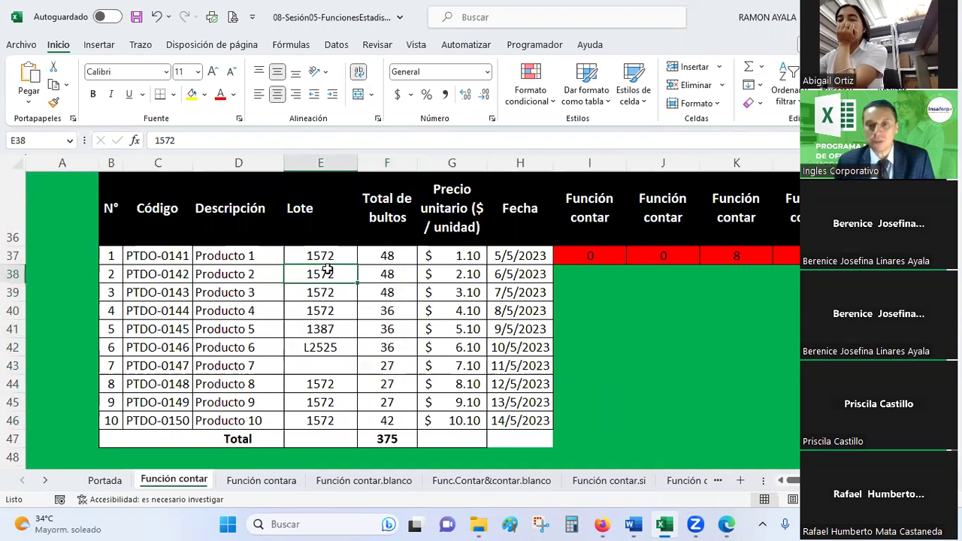
{"action": "scroll", "coordinate": [327, 269], "scroll_direction": "up", "scroll_amount": 1}
- Close the workbook with Ctrl+W, saving changes, and reopen 08-Sesión05-FuncionesEstadisticas -HT on its Portada sheet
{"action": "left_click", "coordinate": [576, 308]}
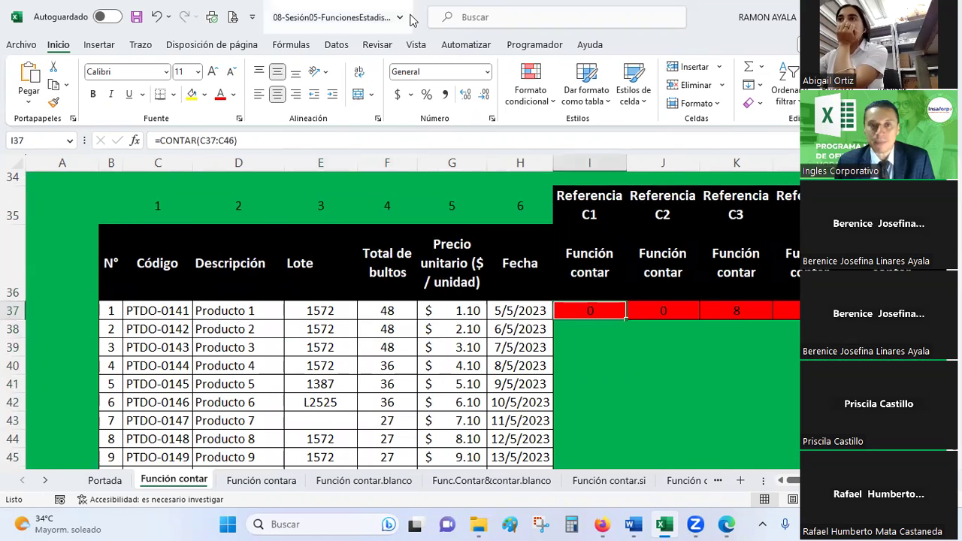
{"action": "left_click", "coordinate": [410, 15]}
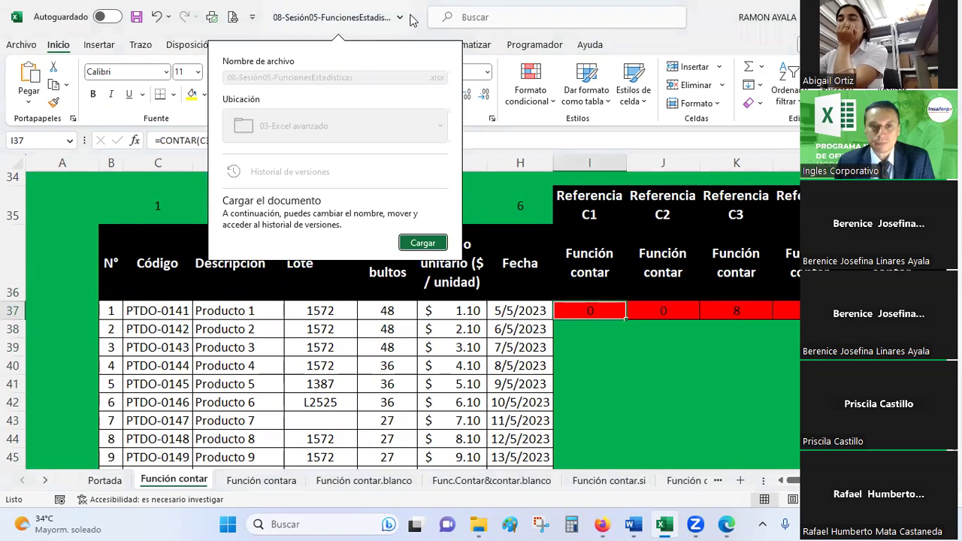
{"action": "key", "text": "ctrl+w"}
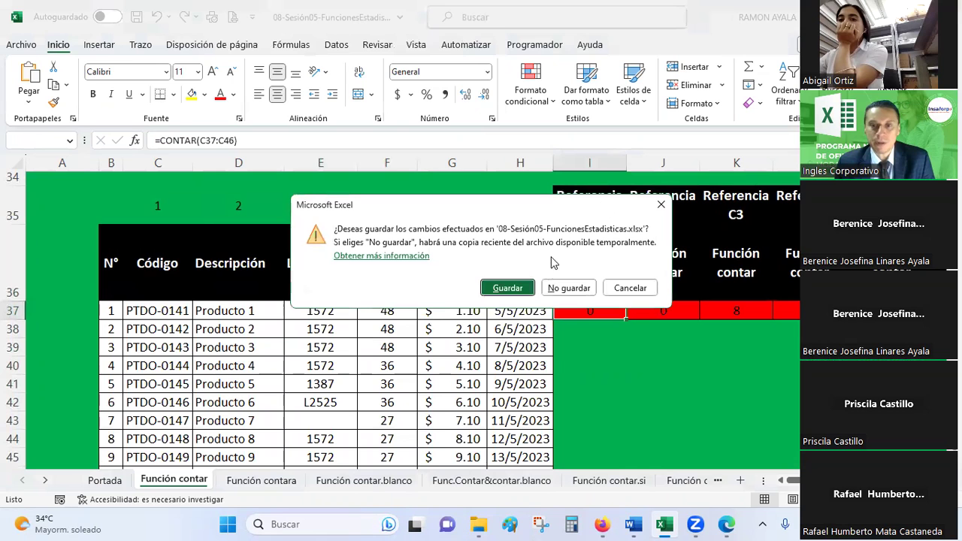
{"action": "left_click", "coordinate": [508, 289]}
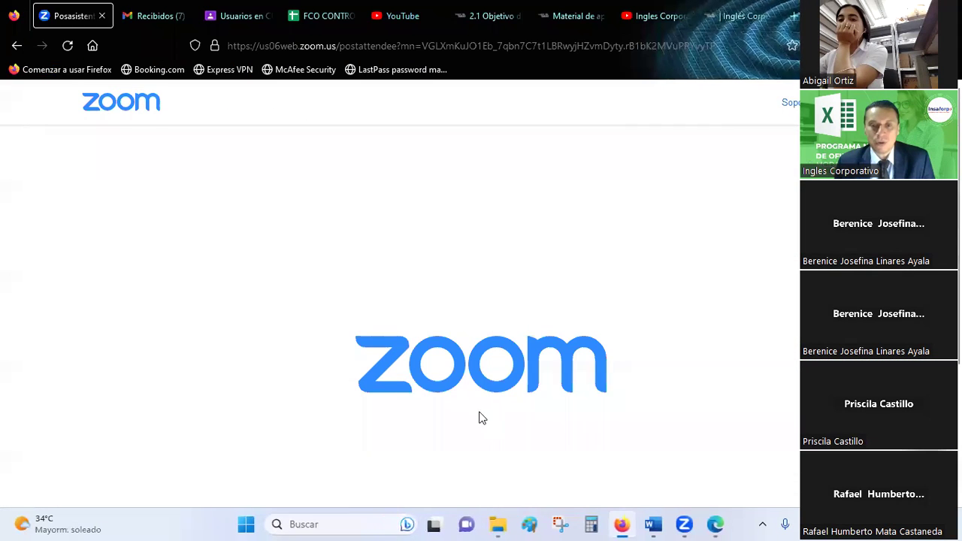
{"action": "left_click", "coordinate": [506, 524]}
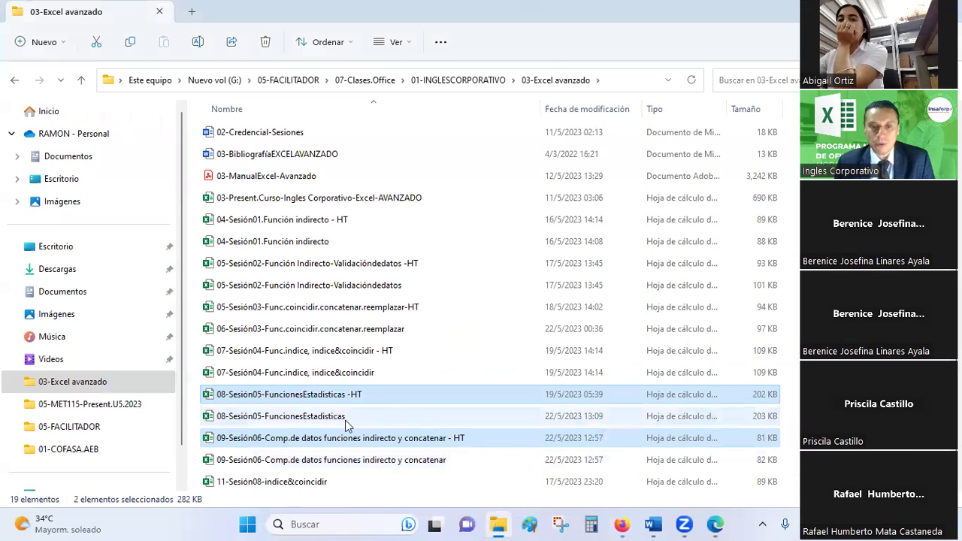
{"action": "double_click", "coordinate": [321, 400]}
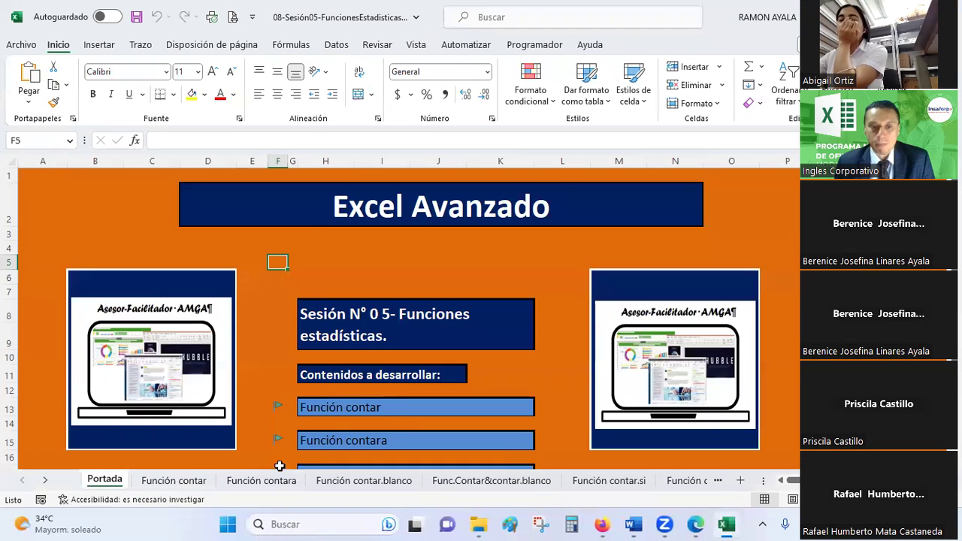
- On the Función contara sheet, widen column H so the Fecha dates display
{"action": "left_click", "coordinate": [260, 481]}
{"action": "scroll", "coordinate": [521, 352], "scroll_direction": "down", "scroll_amount": 10}
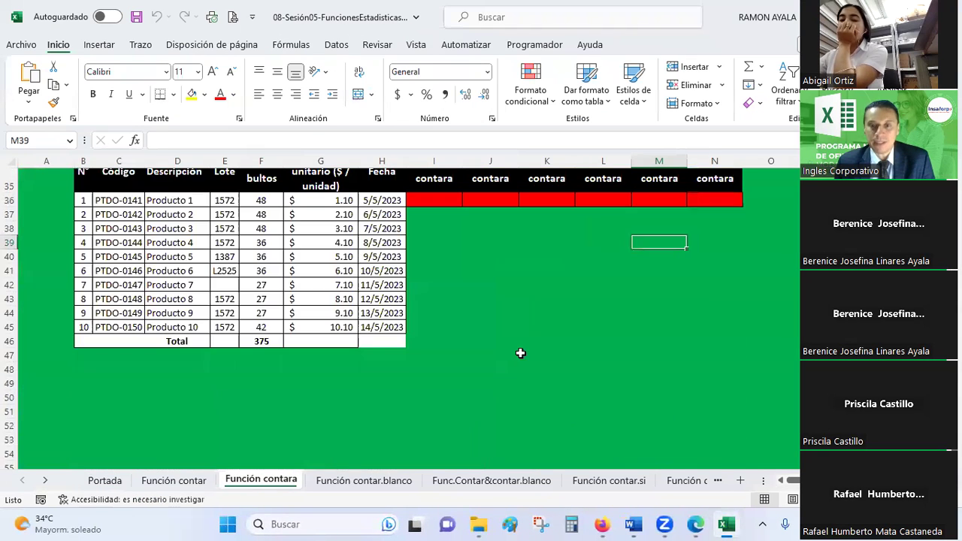
{"action": "scroll", "coordinate": [454, 341], "scroll_direction": "up", "scroll_amount": 1}
{"action": "scroll", "coordinate": [449, 339], "scroll_direction": "up", "scroll_amount": 1}
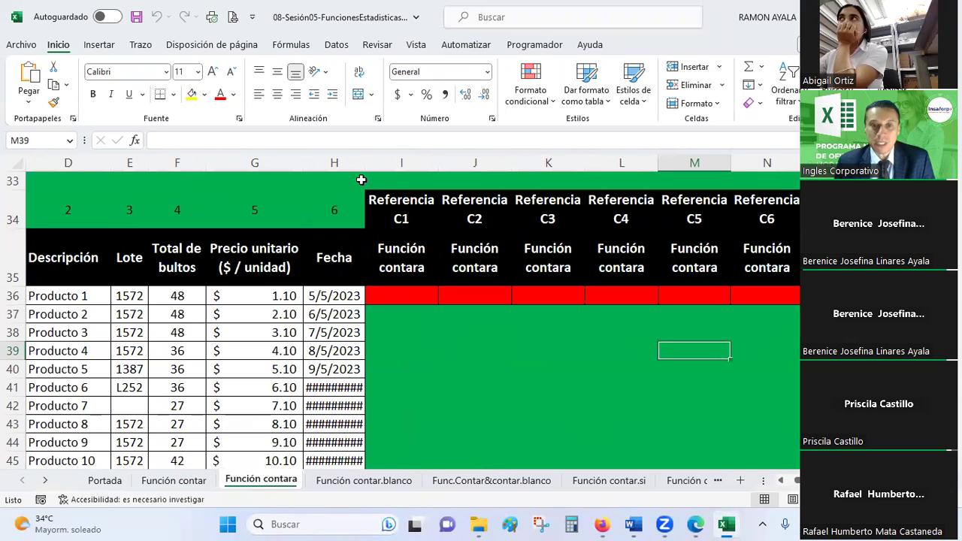
{"action": "left_click_drag", "start_coordinate": [364, 162], "coordinate": [369, 162]}
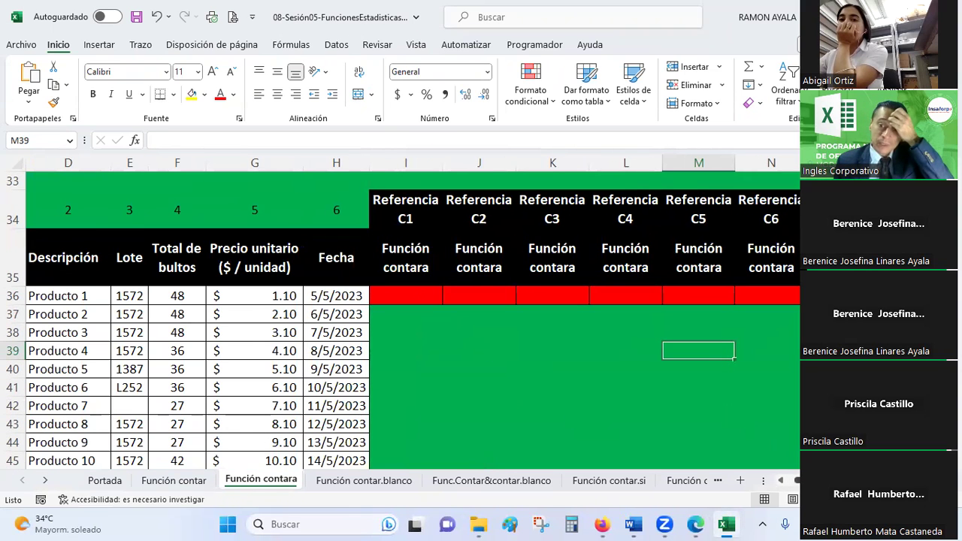
{"action": "left_click_drag", "start_coordinate": [797, 481], "coordinate": [775, 481]}
- Review the Referencia C1 header in I34 and the column numbers in C34 through H34
{"action": "scroll", "coordinate": [474, 369], "scroll_direction": "down", "scroll_amount": 1}
{"action": "scroll", "coordinate": [473, 368], "scroll_direction": "up", "scroll_amount": 2}
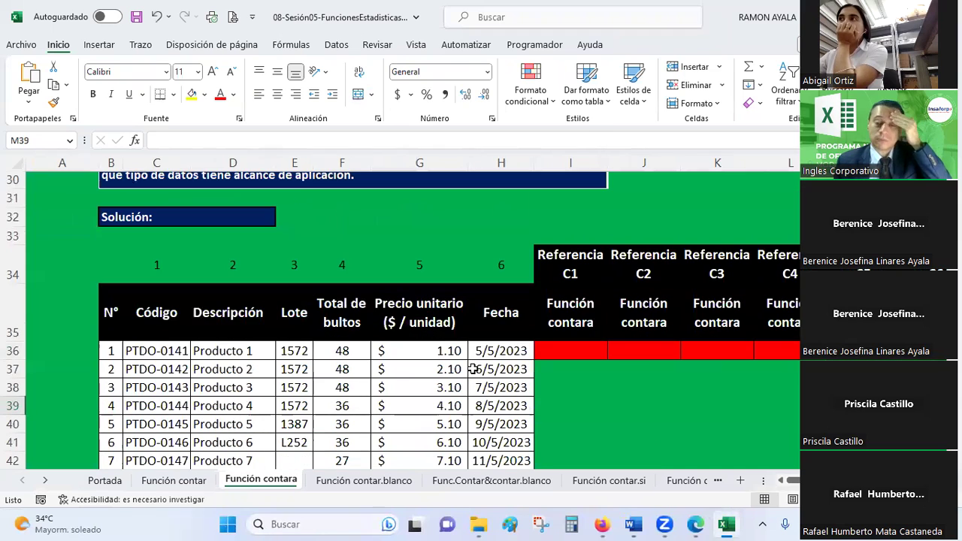
{"action": "left_click", "coordinate": [558, 276]}
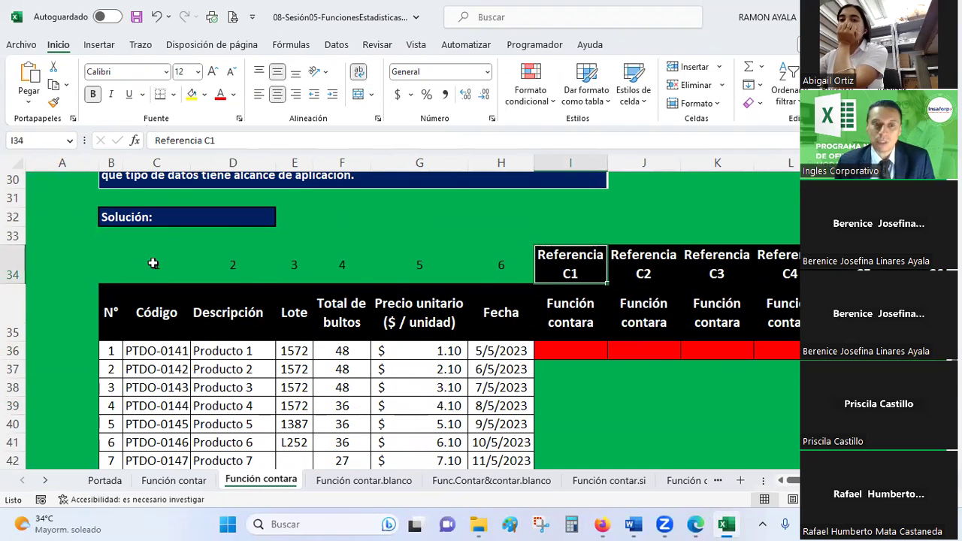
{"action": "left_click", "coordinate": [152, 263]}
{"action": "left_click", "coordinate": [233, 264]}
{"action": "left_click", "coordinate": [294, 264]}
{"action": "left_click", "coordinate": [342, 265]}
{"action": "left_click", "coordinate": [420, 265]}
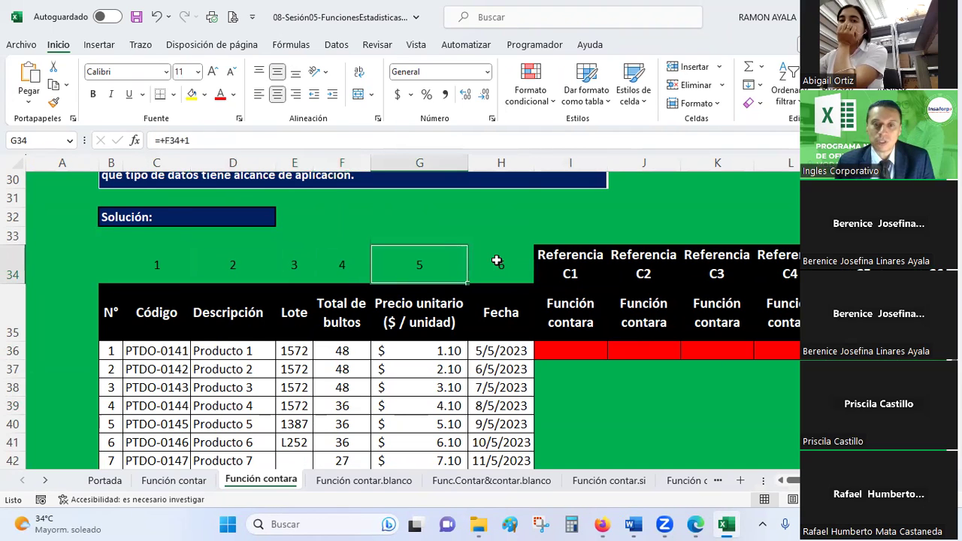
{"action": "left_click", "coordinate": [496, 261]}
{"action": "scroll", "coordinate": [496, 261], "scroll_direction": "down", "scroll_amount": 2}
{"action": "scroll", "coordinate": [556, 260], "scroll_direction": "up", "scroll_amount": 1}
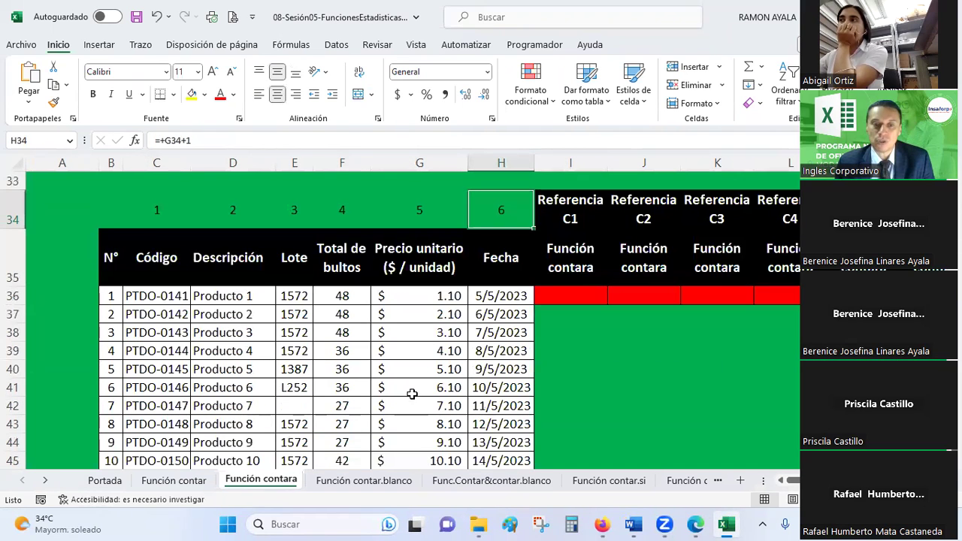
- Return to the Función contar sheet and examine the Producto 1 entry in D37
{"action": "left_click", "coordinate": [173, 480]}
{"action": "scroll", "coordinate": [580, 351], "scroll_direction": "down", "scroll_amount": 2}
{"action": "scroll", "coordinate": [580, 351], "scroll_direction": "up", "scroll_amount": 1}
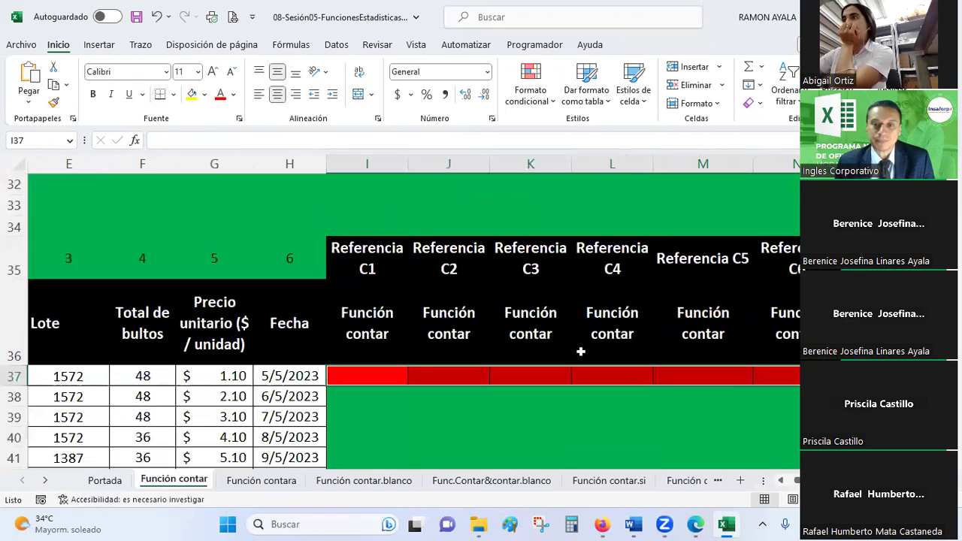
{"action": "scroll", "coordinate": [197, 272], "scroll_direction": "down", "scroll_amount": 1}
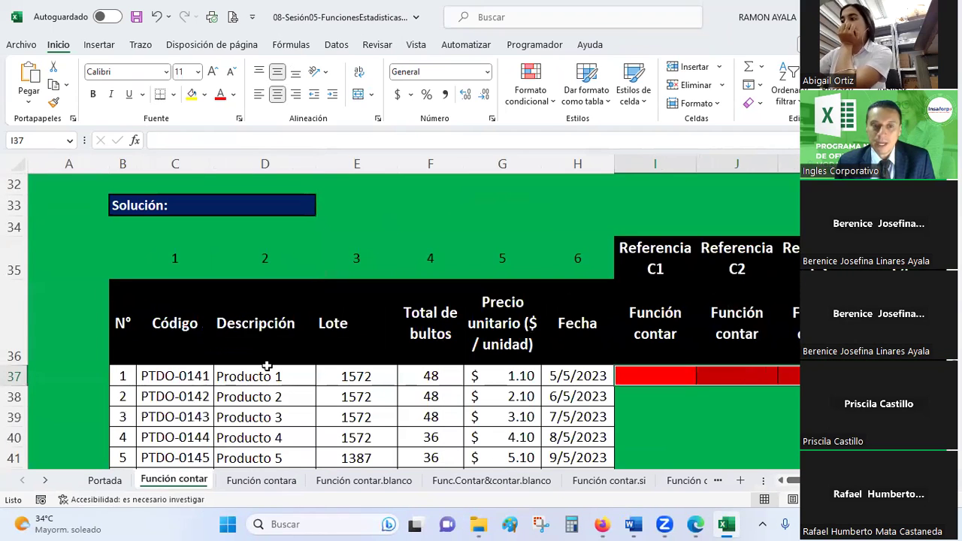
{"action": "scroll", "coordinate": [198, 272], "scroll_direction": "up", "scroll_amount": 1}
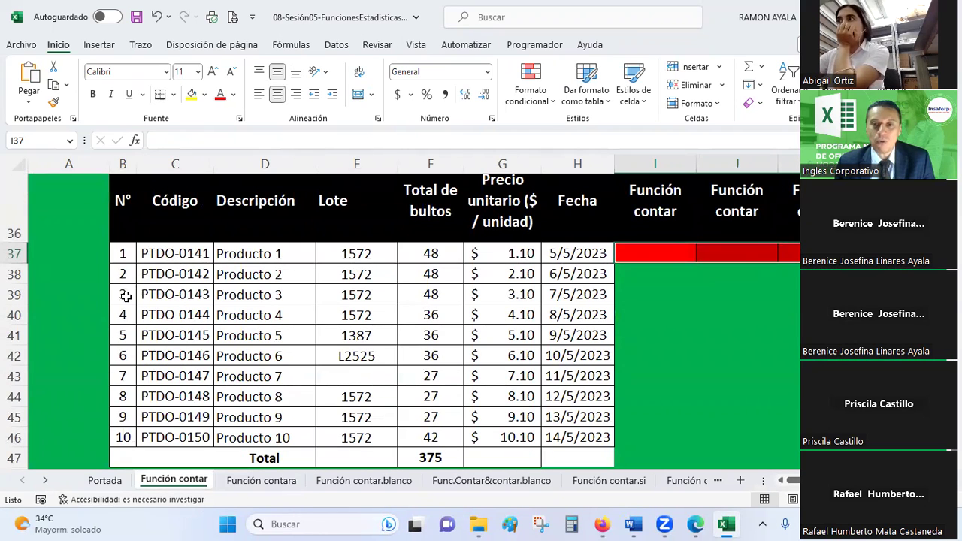
{"action": "scroll", "coordinate": [238, 308], "scroll_direction": "up", "scroll_amount": 1}
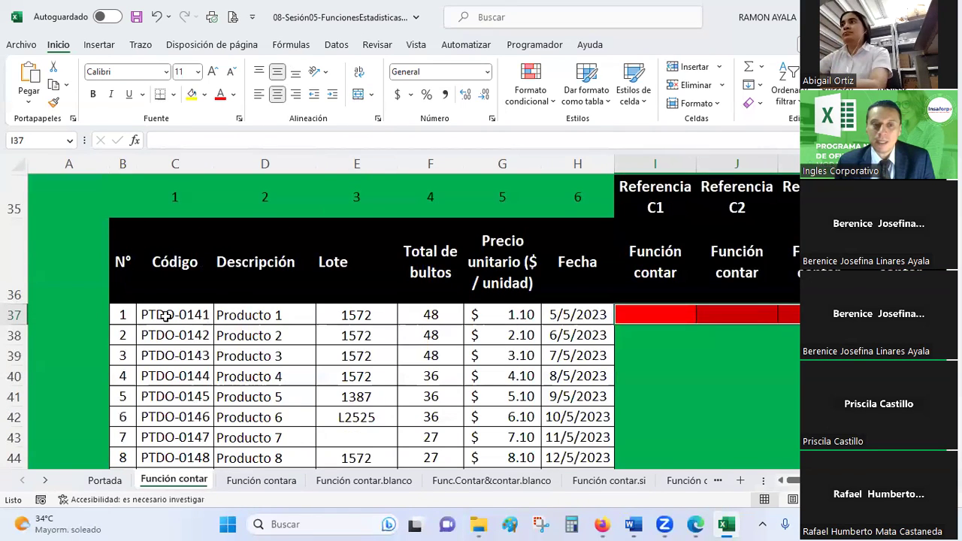
{"action": "left_click", "coordinate": [226, 315]}
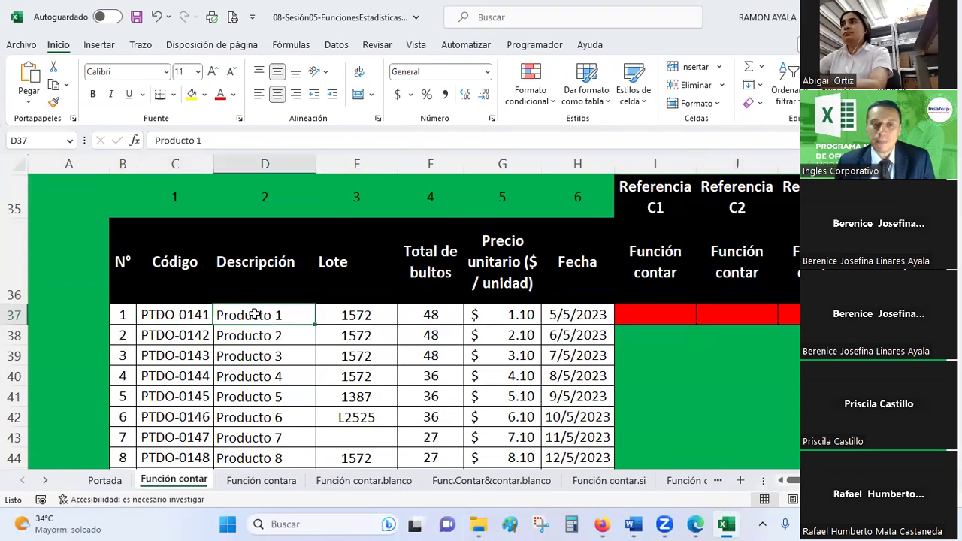
{"action": "left_click", "coordinate": [349, 312]}
{"action": "left_click", "coordinate": [453, 314]}
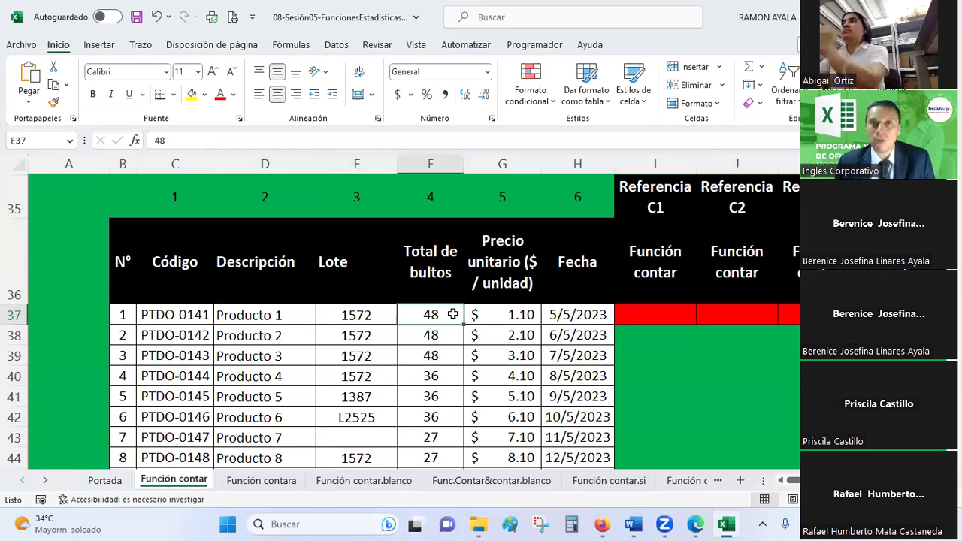
{"action": "scroll", "coordinate": [453, 314], "scroll_direction": "up", "scroll_amount": 2}
{"action": "scroll", "coordinate": [453, 315], "scroll_direction": "up", "scroll_amount": 3}
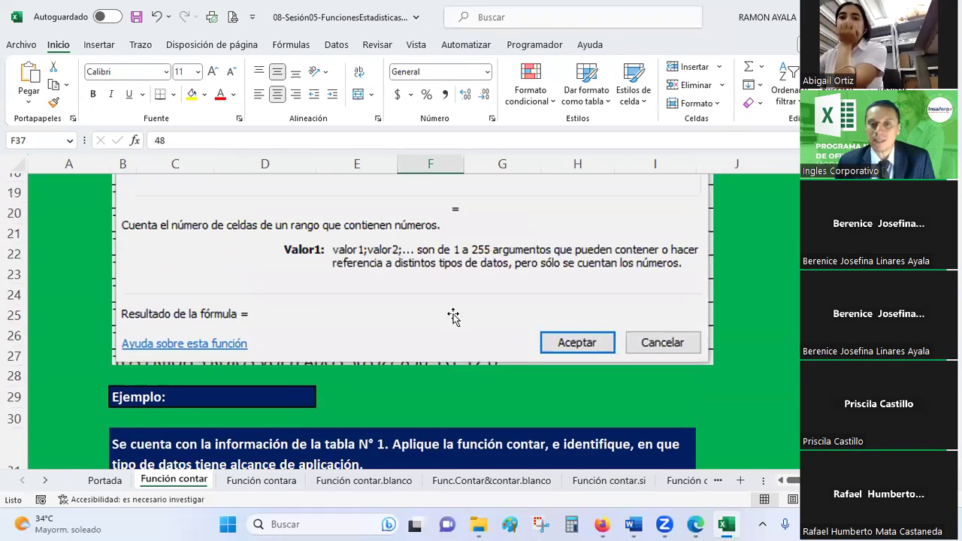
{"action": "scroll", "coordinate": [453, 314], "scroll_direction": "up", "scroll_amount": 1}
{"action": "scroll", "coordinate": [453, 314], "scroll_direction": "up", "scroll_amount": 4}
{"action": "scroll", "coordinate": [452, 314], "scroll_direction": "up", "scroll_amount": 1}
{"action": "scroll", "coordinate": [453, 314], "scroll_direction": "down", "scroll_amount": 1}
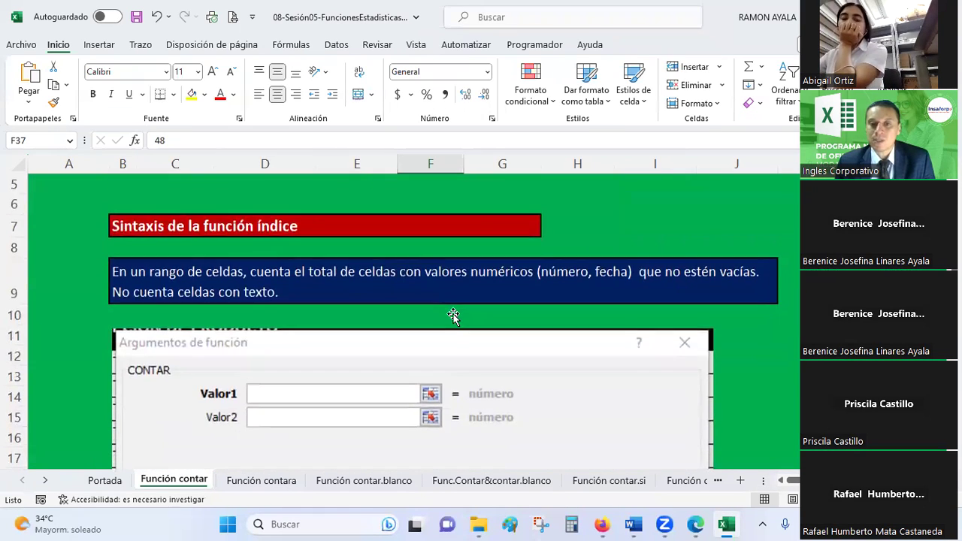
{"action": "scroll", "coordinate": [452, 314], "scroll_direction": "down", "scroll_amount": 5}
{"action": "scroll", "coordinate": [453, 315], "scroll_direction": "down", "scroll_amount": 6}
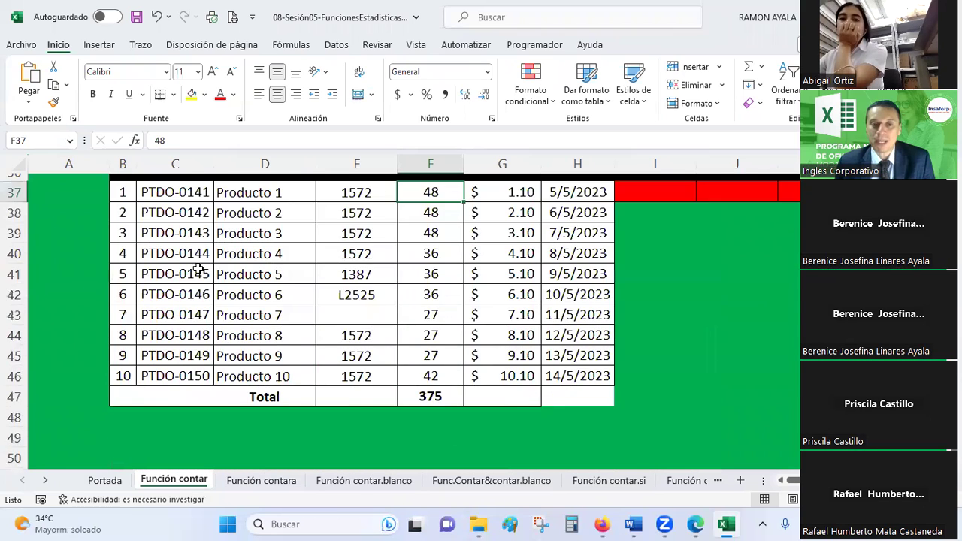
{"action": "scroll", "coordinate": [195, 280], "scroll_direction": "up", "scroll_amount": 1}
{"action": "left_click", "coordinate": [172, 251]}
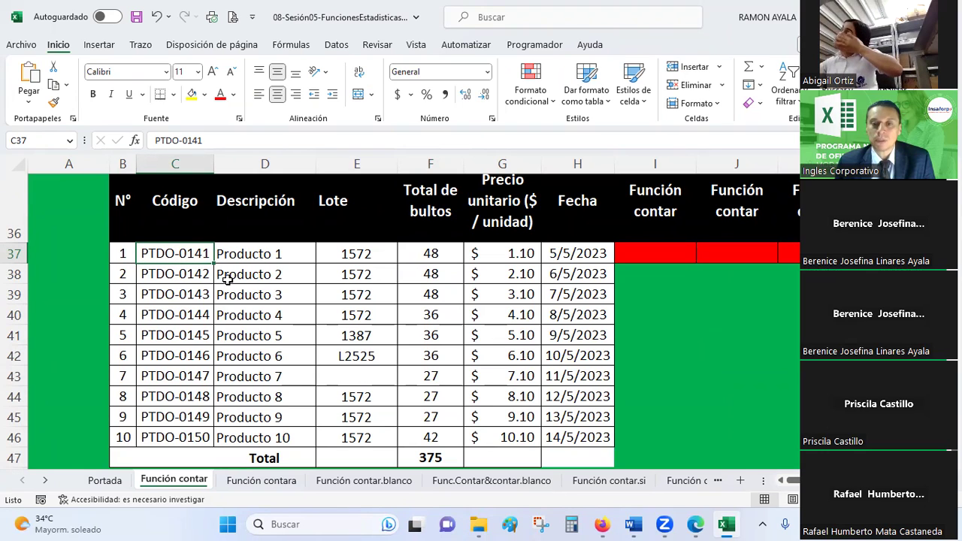
{"action": "left_click_drag", "start_coordinate": [339, 252], "coordinate": [354, 435]}
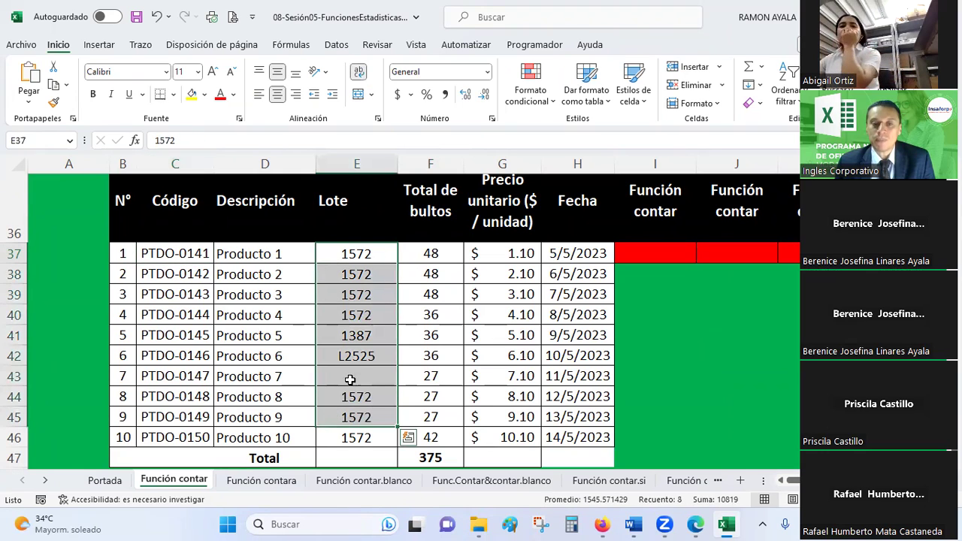
{"action": "left_click", "coordinate": [350, 357]}
{"action": "left_click", "coordinate": [351, 376]}
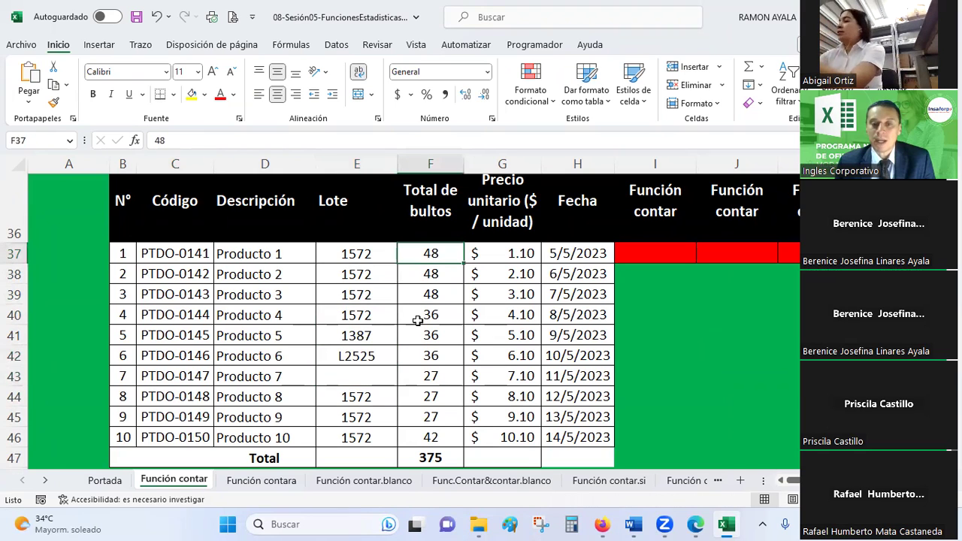
{"action": "left_click_drag", "start_coordinate": [430, 254], "coordinate": [425, 434]}
{"action": "left_click_drag", "start_coordinate": [501, 256], "coordinate": [522, 440]}
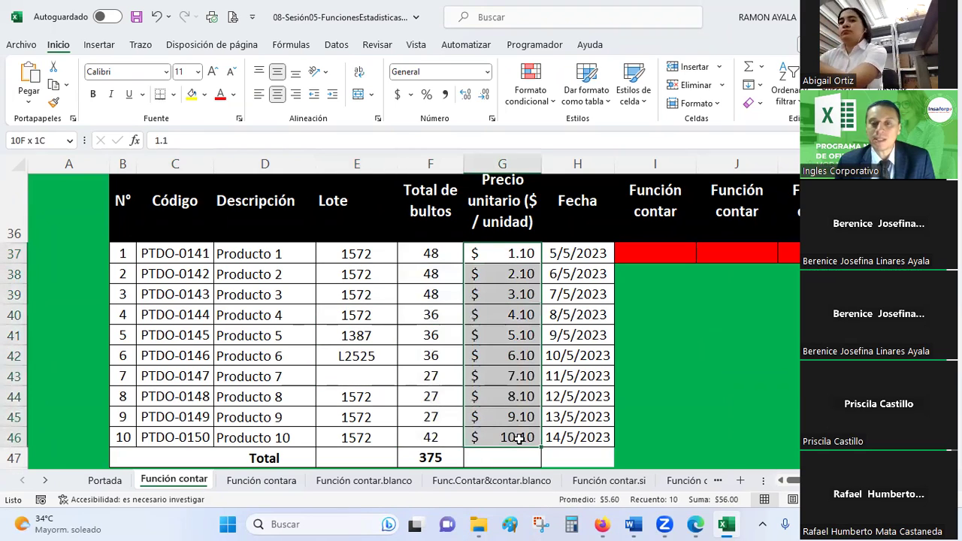
{"action": "left_click_drag", "start_coordinate": [557, 253], "coordinate": [576, 436]}
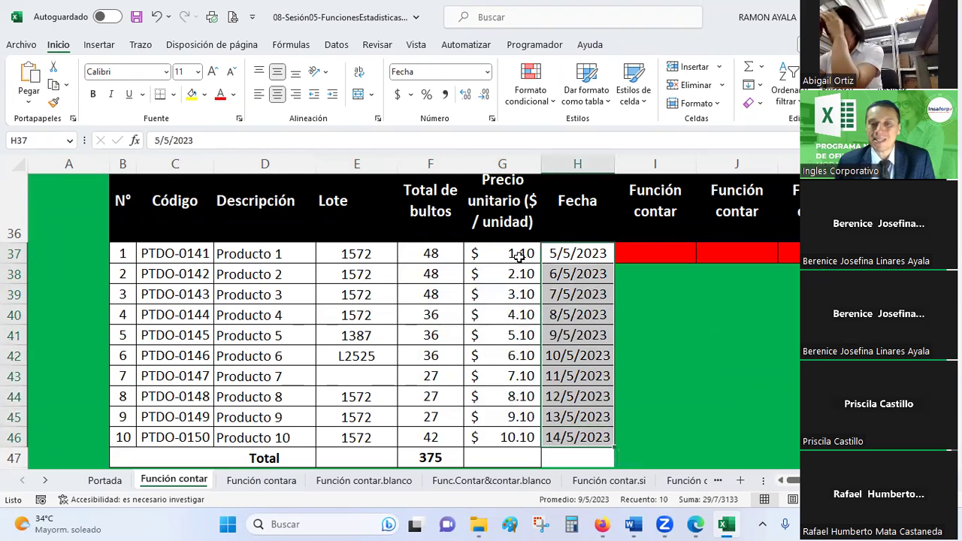
{"action": "left_click_drag", "start_coordinate": [518, 255], "coordinate": [513, 437]}
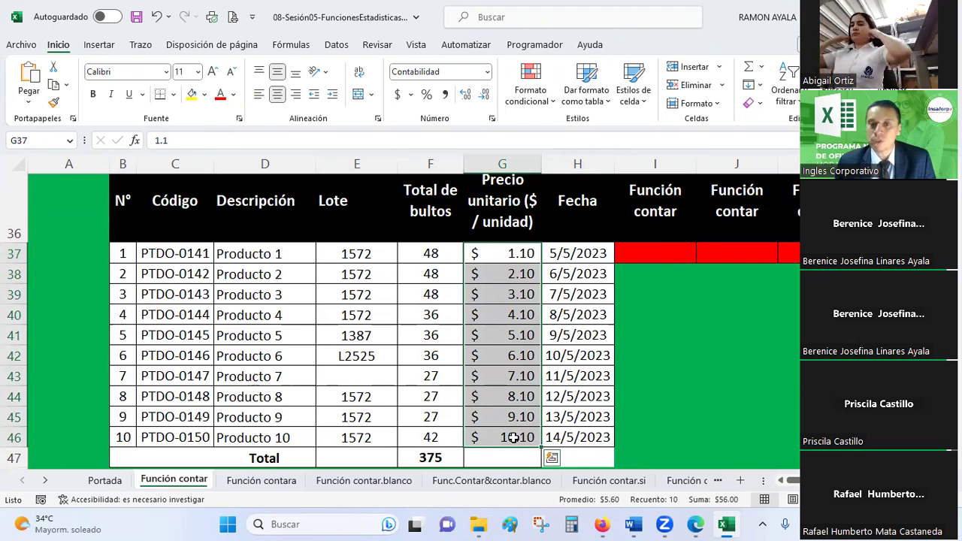
{"action": "left_click", "coordinate": [513, 254]}
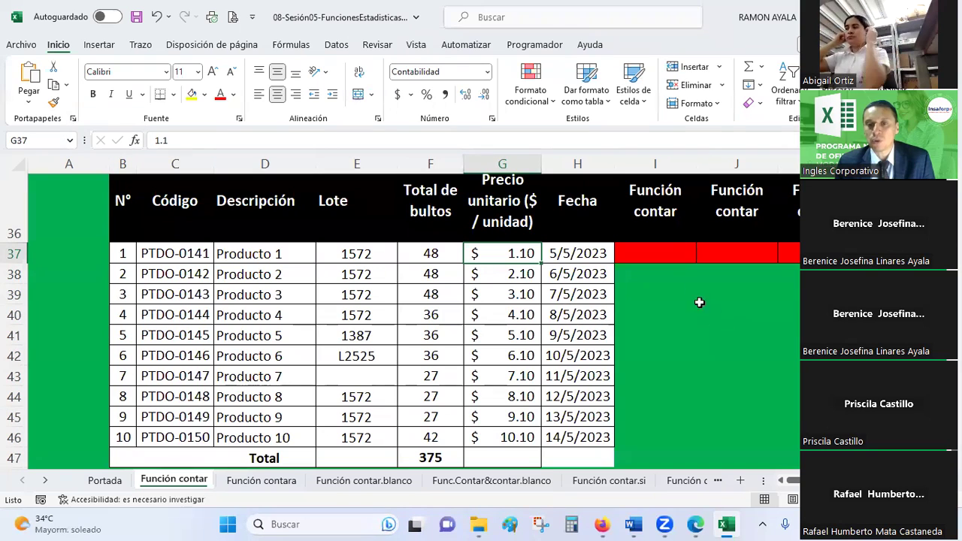
{"action": "left_click", "coordinate": [685, 253]}
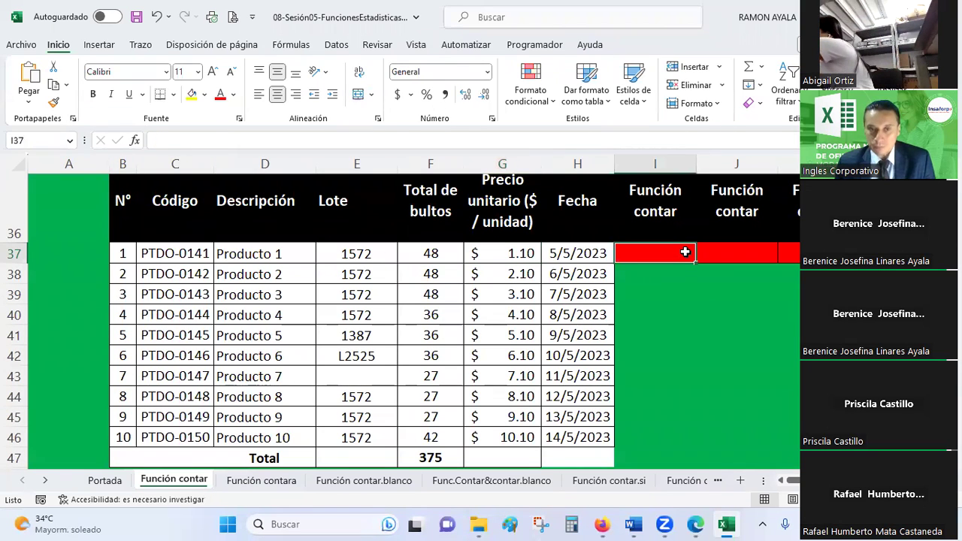
{"action": "scroll", "coordinate": [686, 253], "scroll_direction": "up", "scroll_amount": 1}
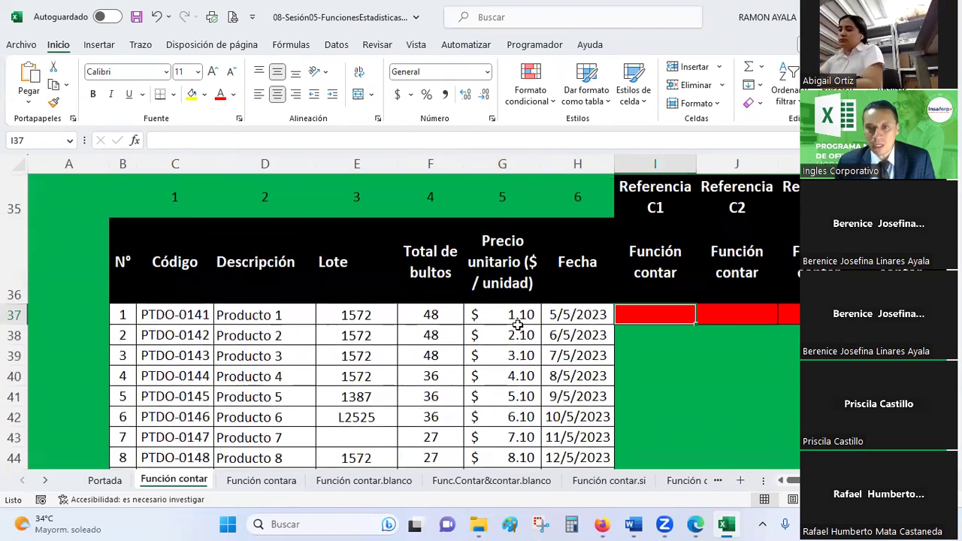
- Insert =CONTAR($C$37:$C$46) in I37 via Insert Function, returning 0 for the text codes
{"action": "left_click", "coordinate": [137, 144]}
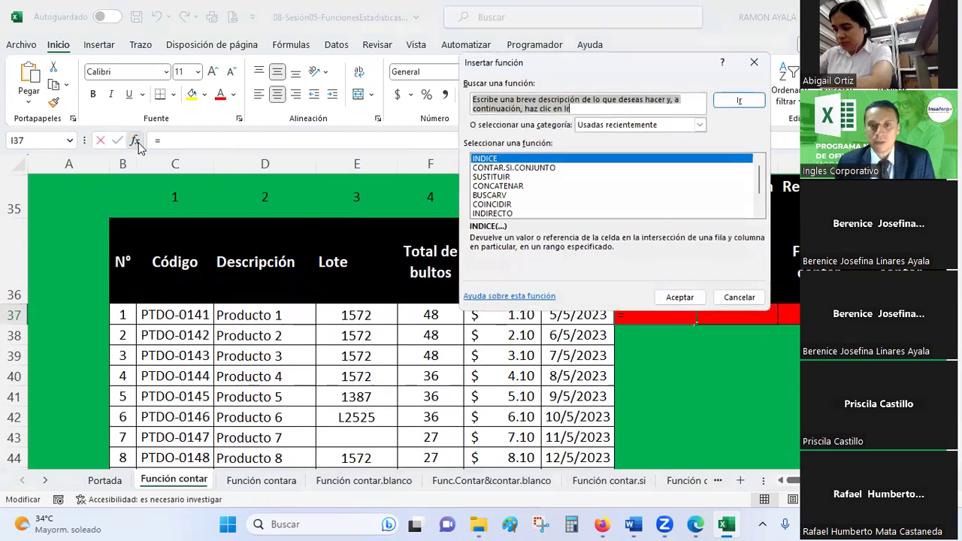
{"action": "mouse_move", "coordinate": [572, 109]}
{"action": "left_mouse_down"}
{"action": "mouse_move", "coordinate": [472, 108]}
{"action": "mouse_move", "coordinate": [447, 66]}
{"action": "left_mouse_up"}
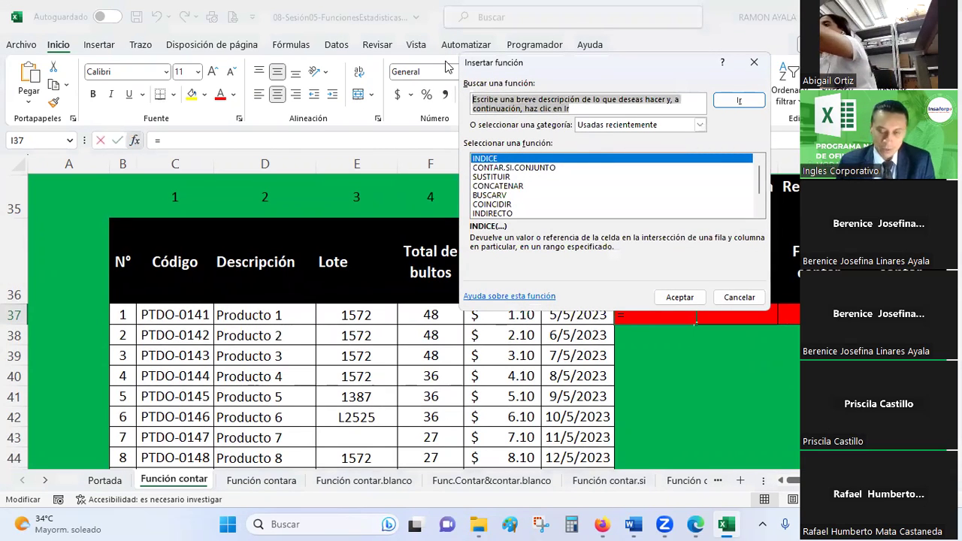
{"action": "type", "text": "conta"}
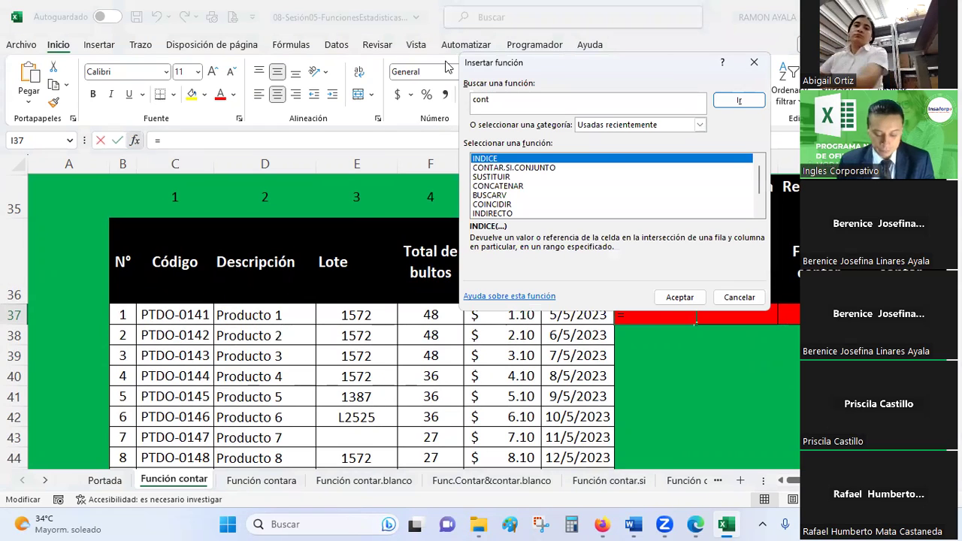
{"action": "type", "text": "r"}
{"action": "left_click", "coordinate": [739, 100]}
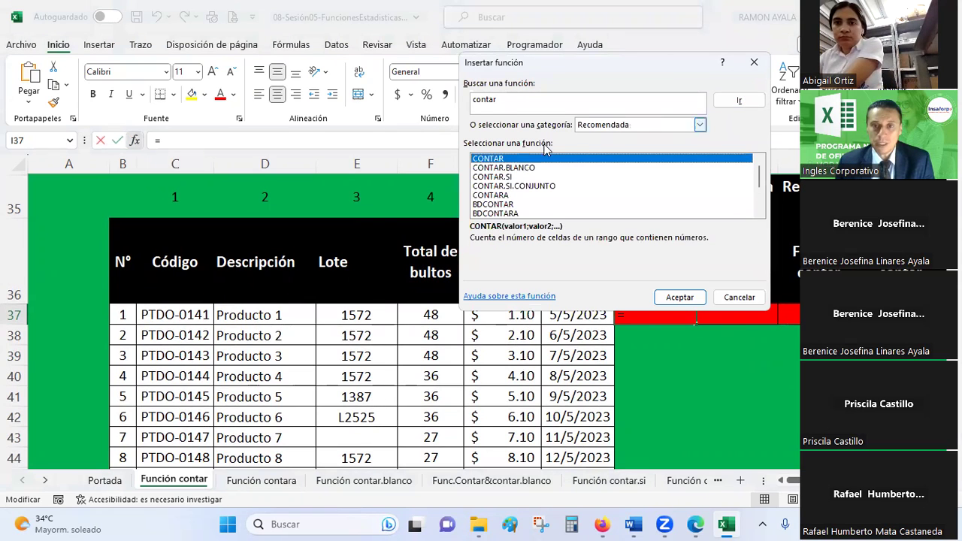
{"action": "double_click", "coordinate": [494, 160]}
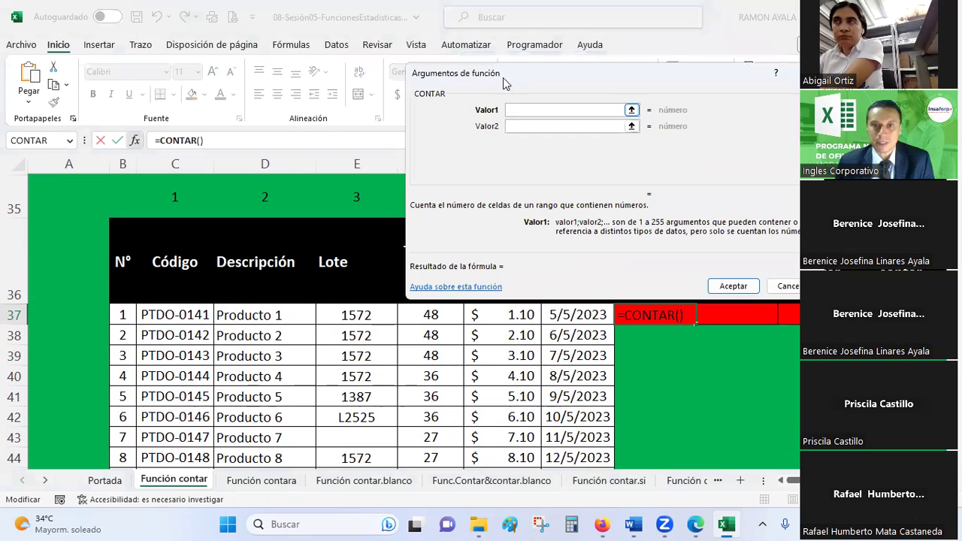
{"action": "scroll", "coordinate": [143, 297], "scroll_direction": "down", "scroll_amount": 1}
{"action": "left_click_drag", "start_coordinate": [161, 253], "coordinate": [175, 439]}
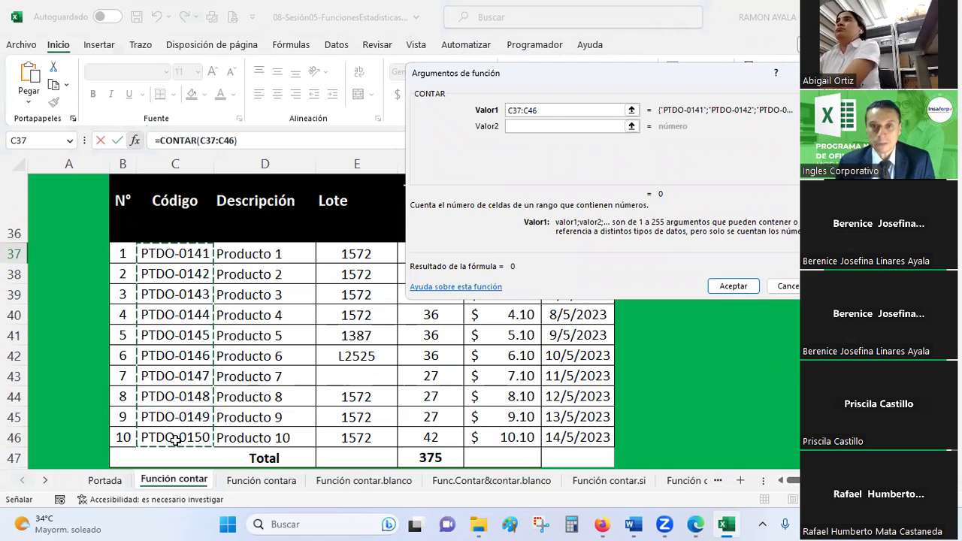
{"action": "key", "text": "F4"}
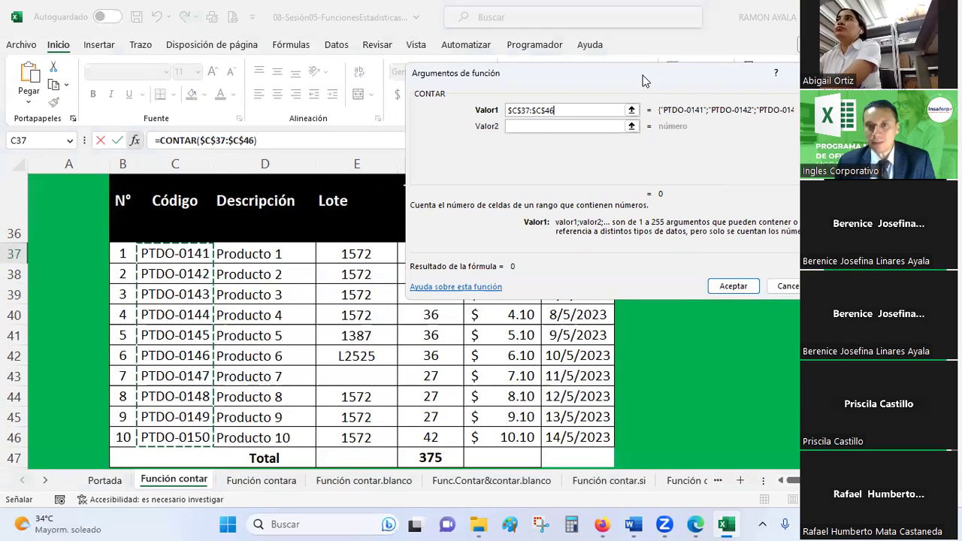
{"action": "left_click_drag", "start_coordinate": [574, 69], "coordinate": [393, 24]}
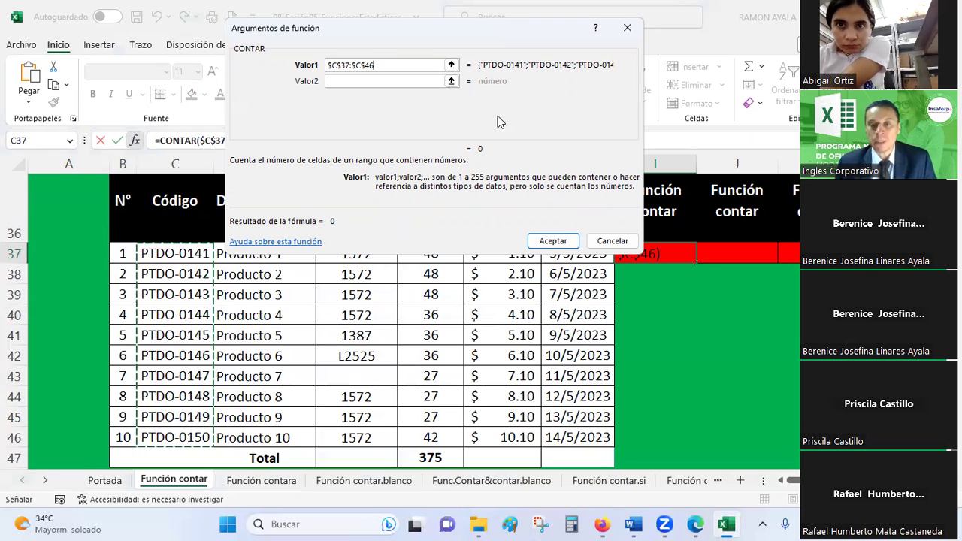
{"action": "left_click", "coordinate": [545, 241]}
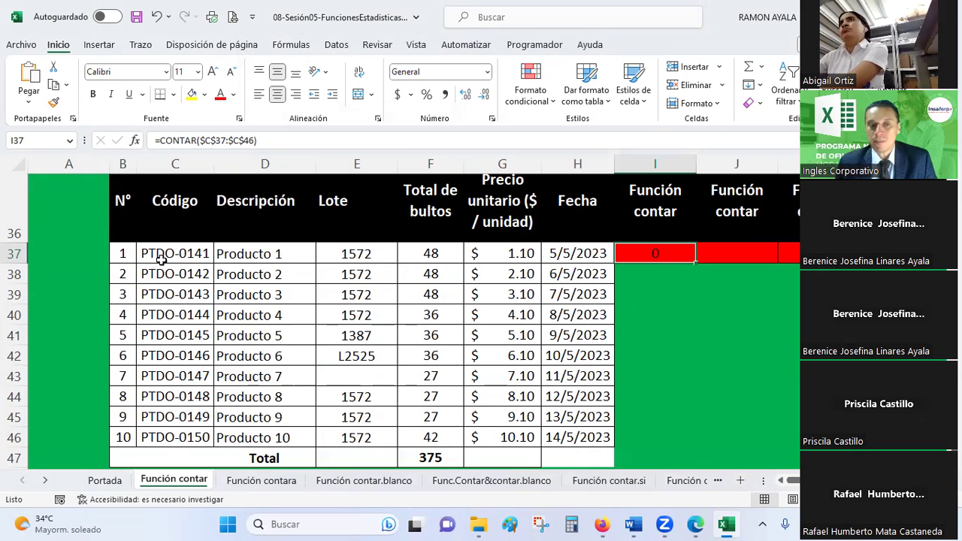
{"action": "left_click", "coordinate": [162, 275]}
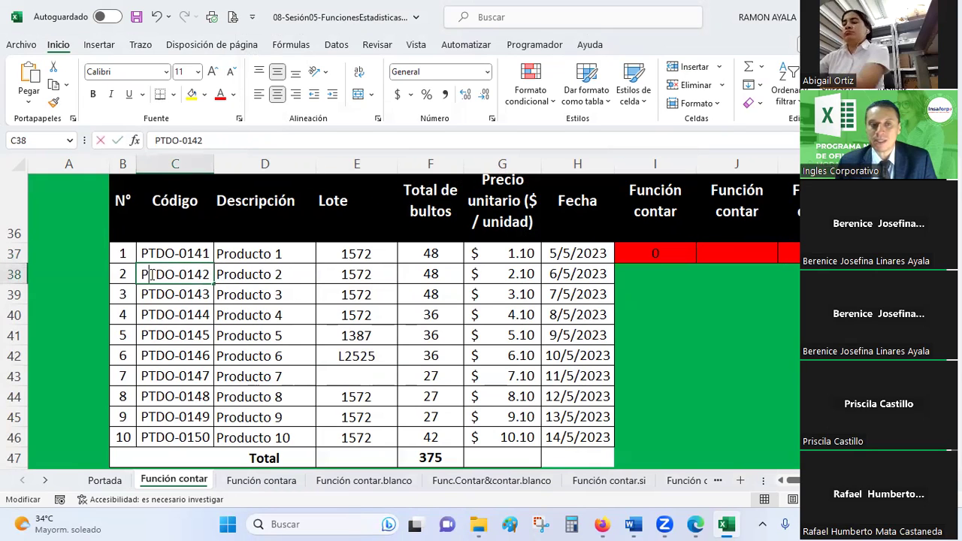
{"action": "double_click", "coordinate": [154, 275]}
{"action": "left_click_drag", "start_coordinate": [155, 275], "coordinate": [180, 275]}
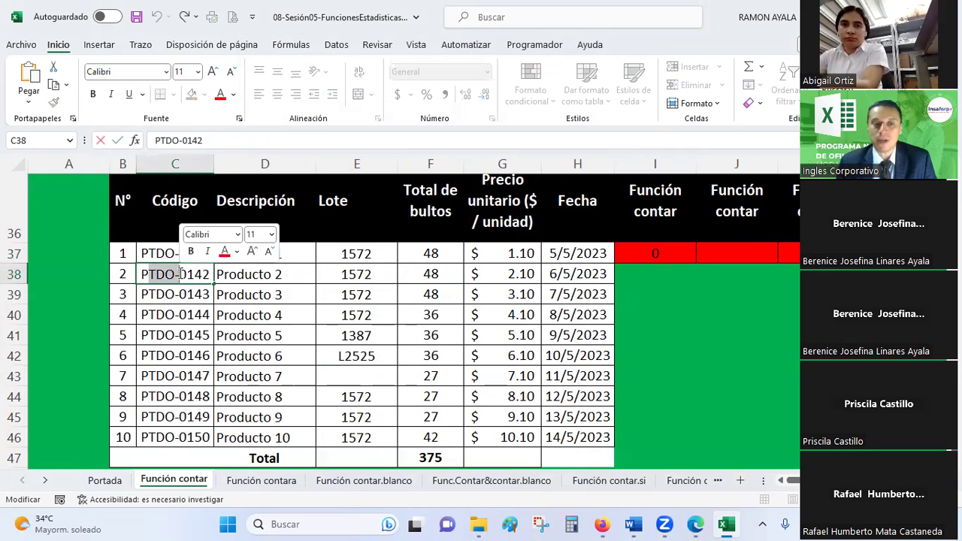
{"action": "key", "text": "Delete"}
{"action": "key", "text": "Return"}
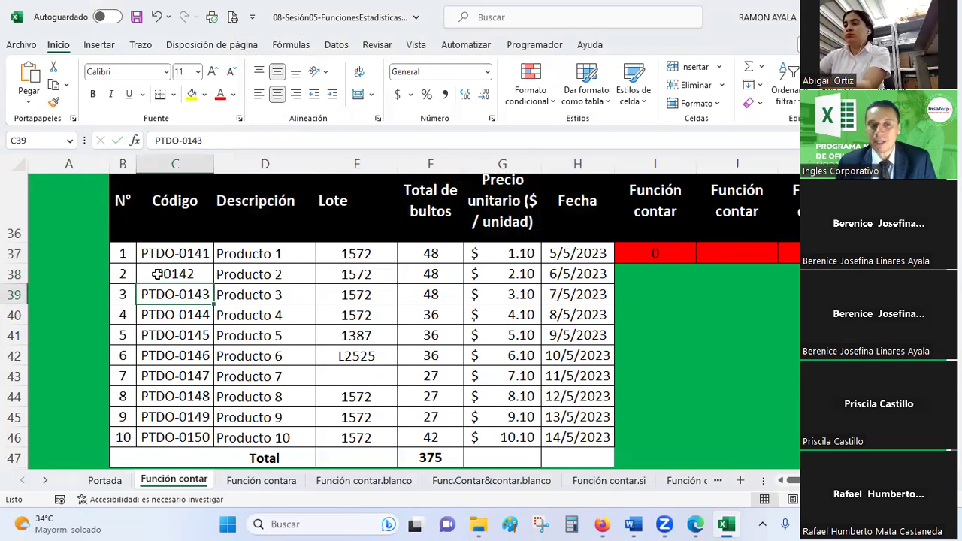
{"action": "left_click", "coordinate": [160, 276]}
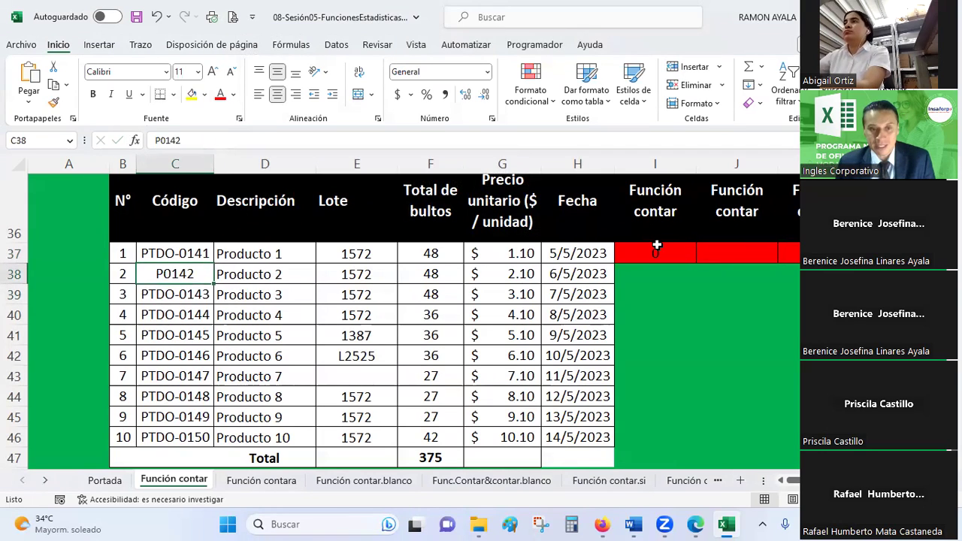
{"action": "key", "text": "ctrl+z"}
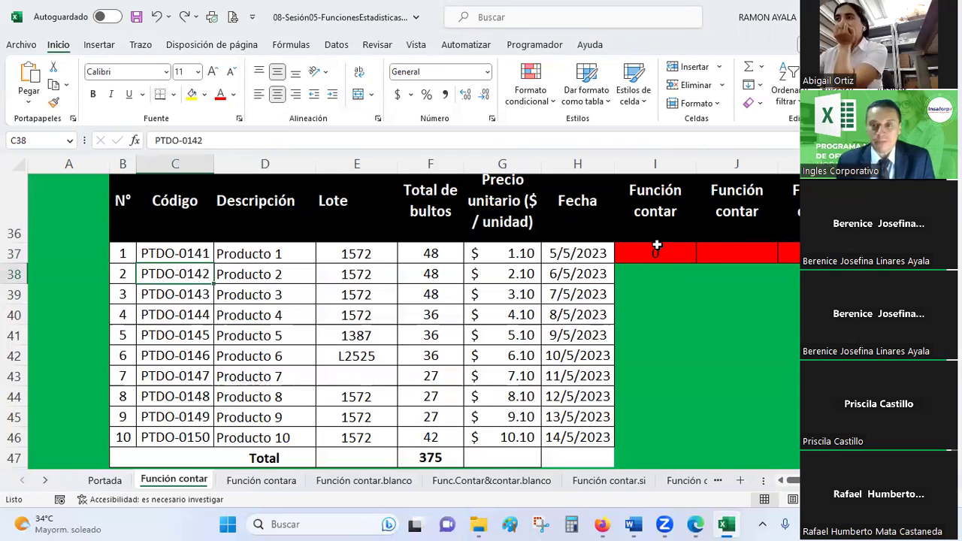
{"action": "left_click", "coordinate": [732, 254]}
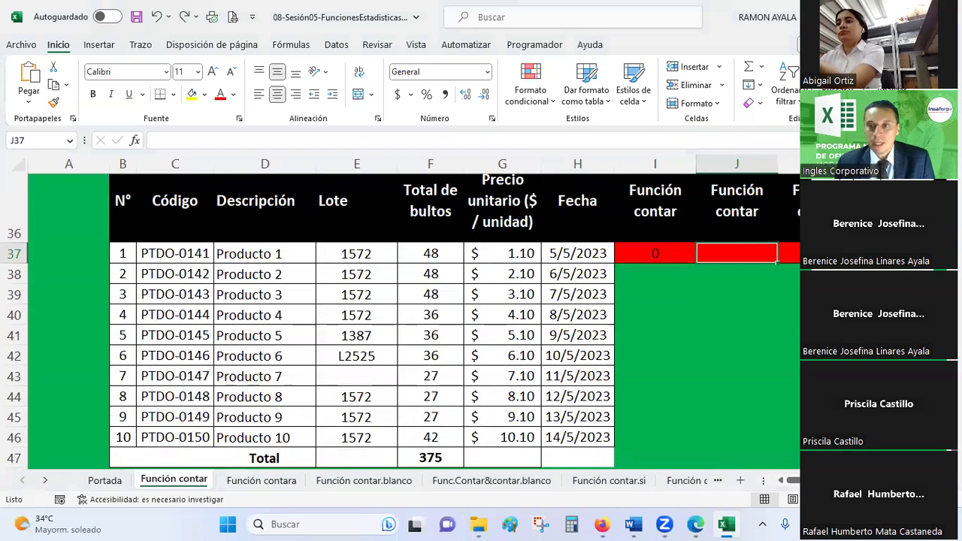
- Select J37, start a provisional AutoSum count, then discard it
{"action": "left_click_drag", "start_coordinate": [265, 196], "coordinate": [578, 195]}
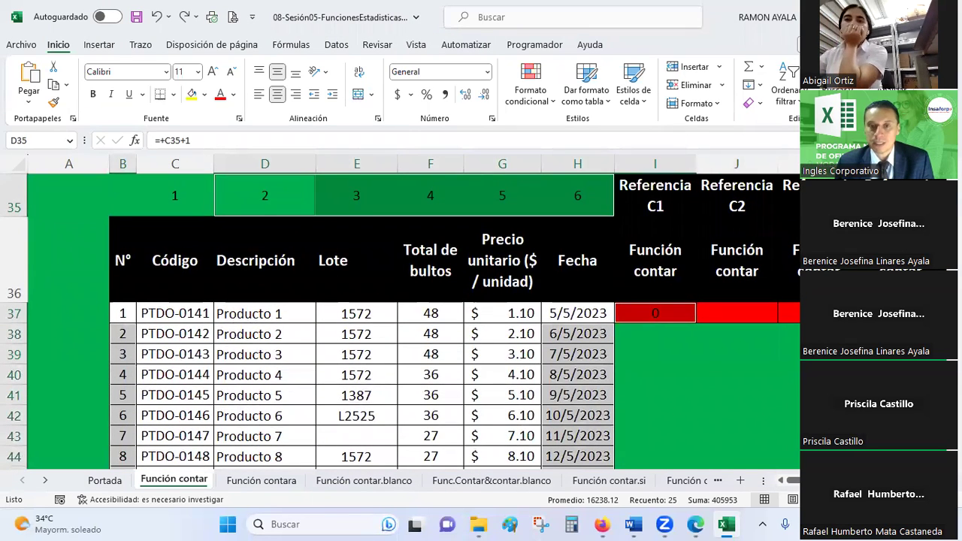
{"action": "left_click", "coordinate": [734, 279]}
{"action": "left_click", "coordinate": [741, 308]}
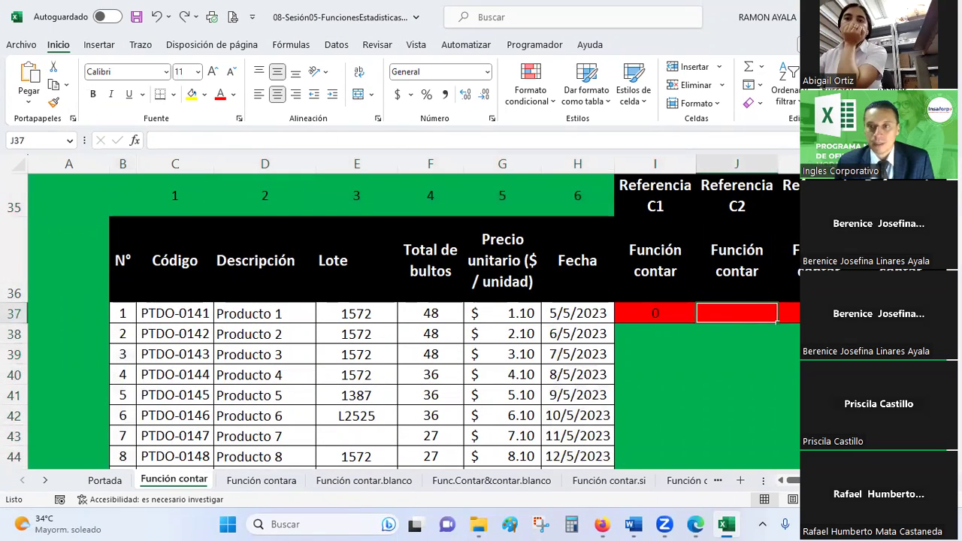
{"action": "left_click", "coordinate": [785, 83]}
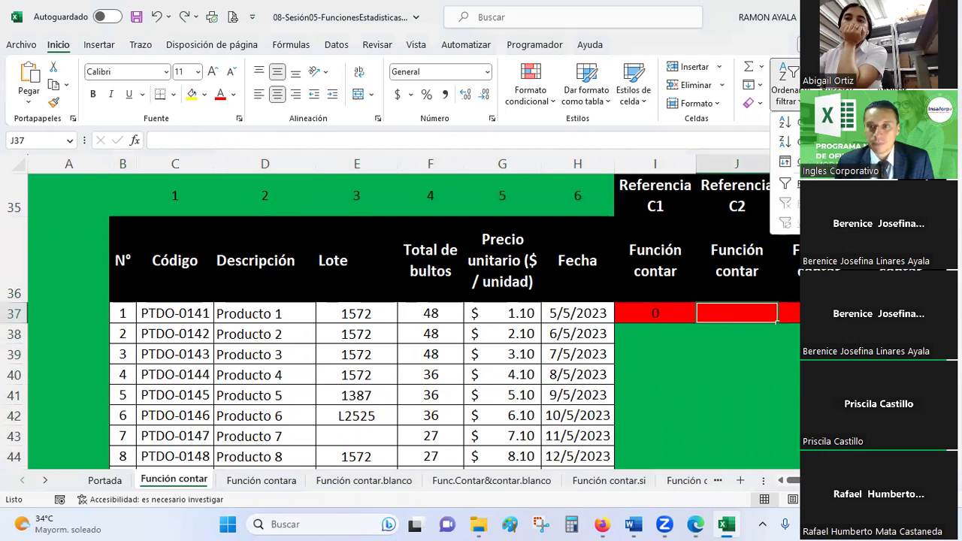
{"action": "left_click", "coordinate": [763, 67]}
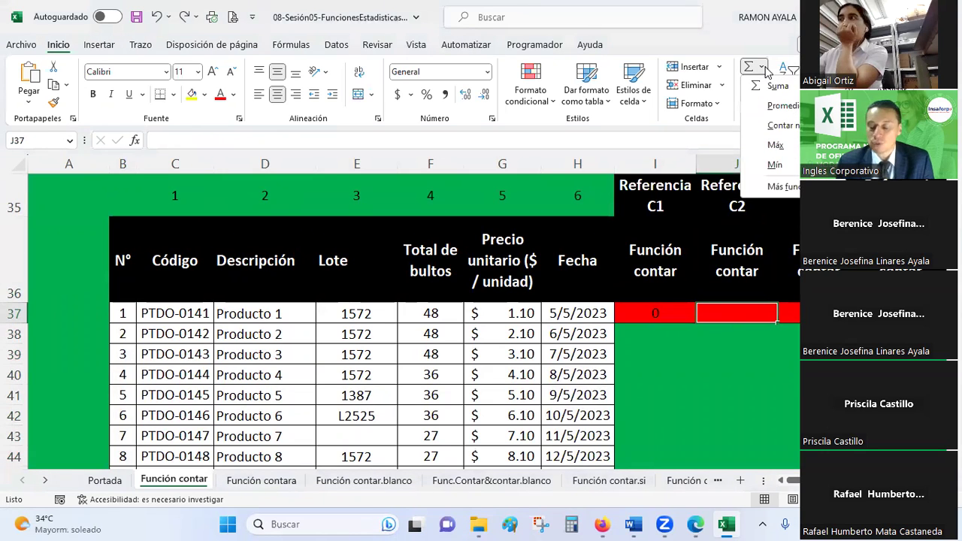
{"action": "left_click", "coordinate": [786, 126]}
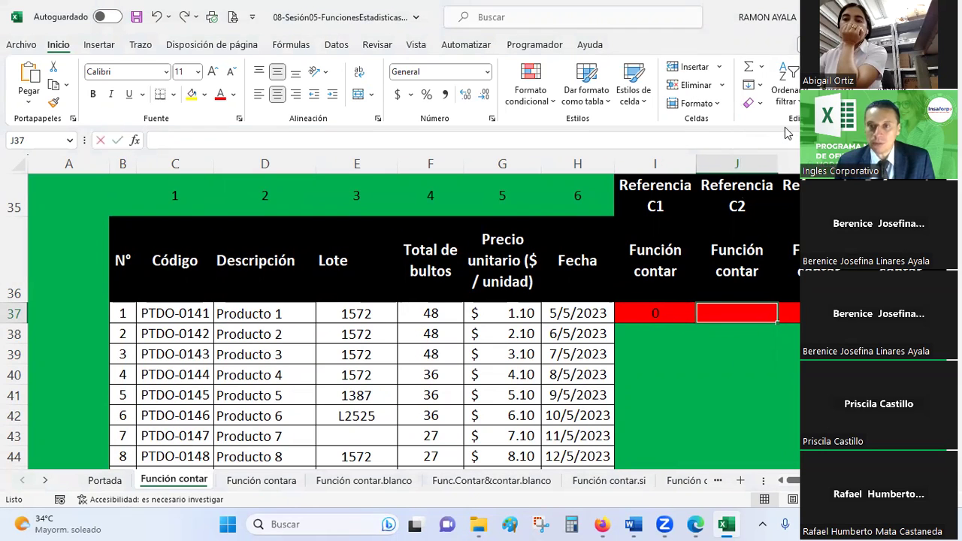
{"action": "key", "text": "Tab"}
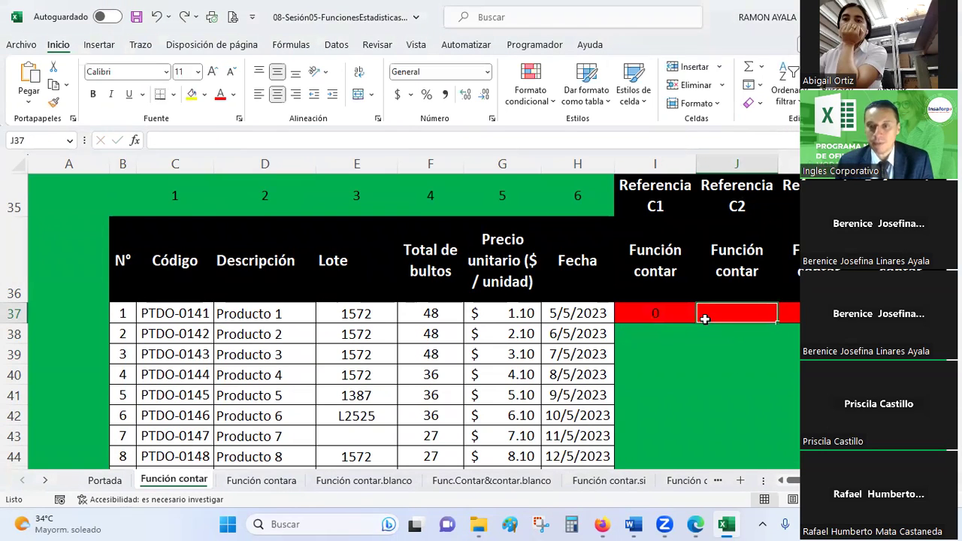
- Enter =CONTAR($D$37:$D$46) in J37 via AutoSum Contar números, returning 0
{"action": "left_click", "coordinate": [762, 68]}
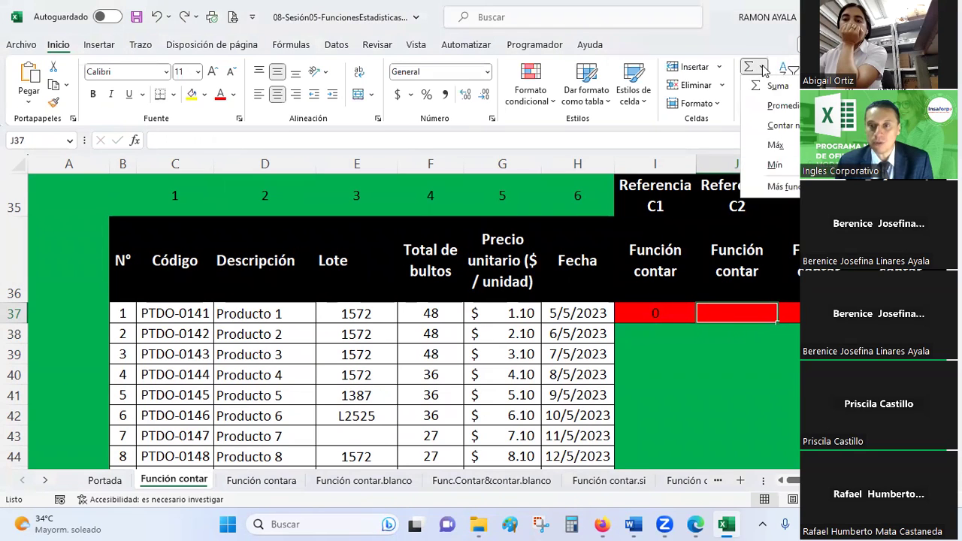
{"action": "left_click", "coordinate": [786, 126]}
{"action": "scroll", "coordinate": [192, 312], "scroll_direction": "down", "scroll_amount": 2}
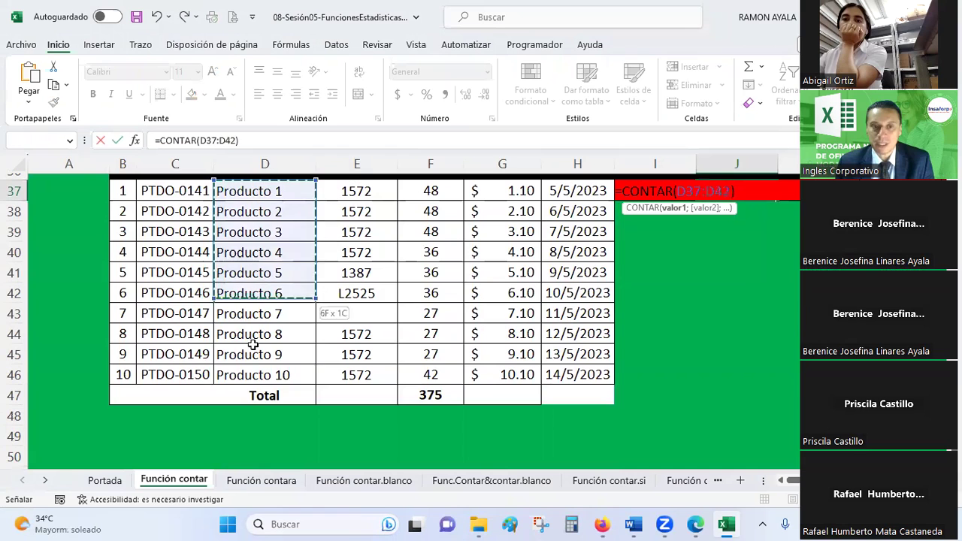
{"action": "left_click_drag", "start_coordinate": [269, 191], "coordinate": [253, 369]}
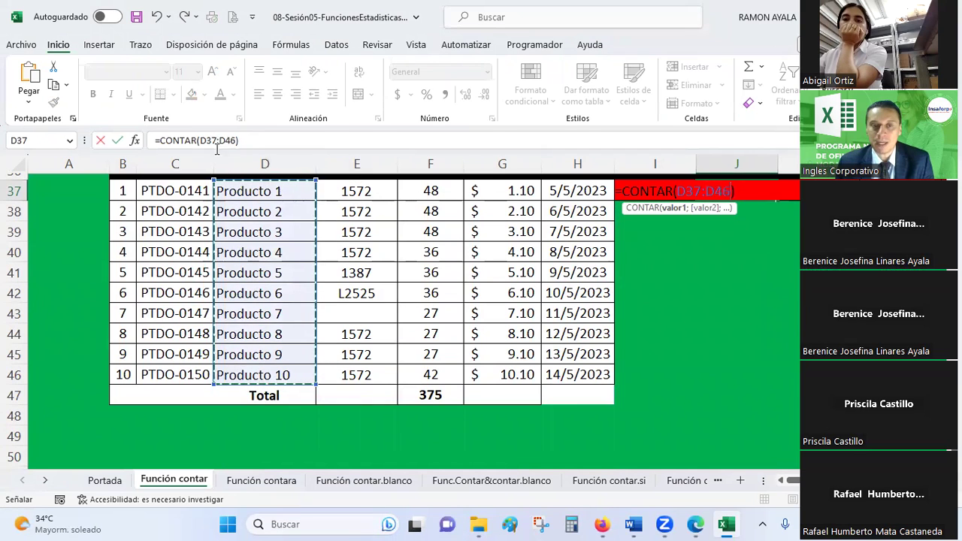
{"action": "key", "text": "F4"}
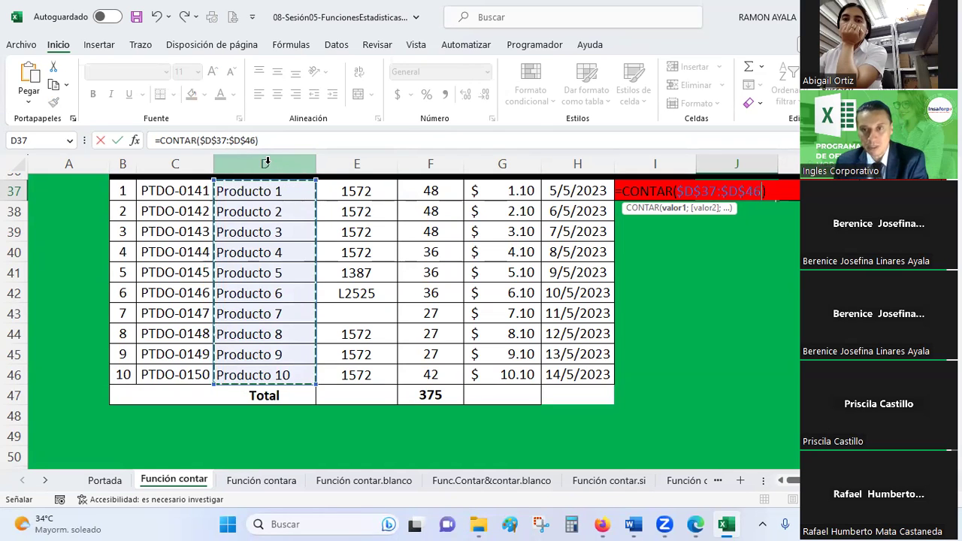
{"action": "key", "text": "Return"}
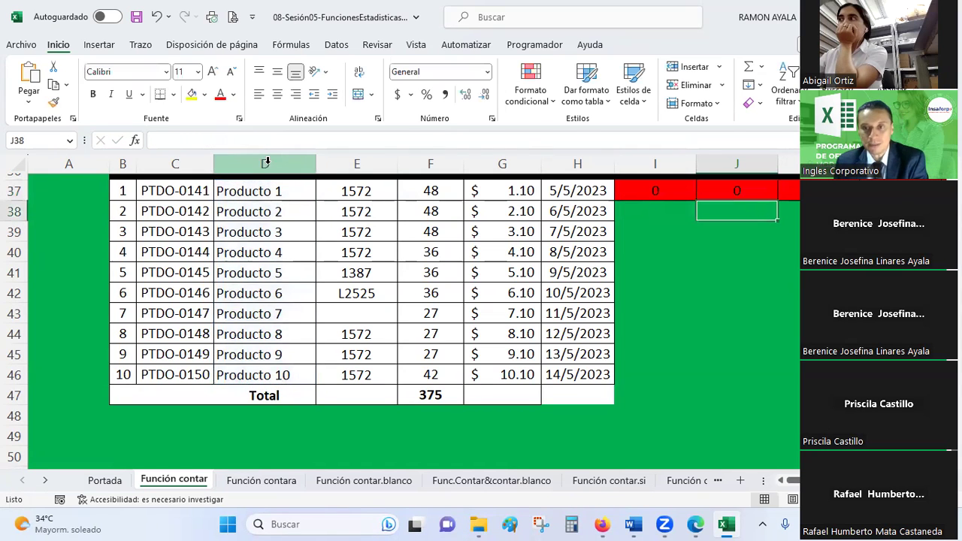
{"action": "scroll", "coordinate": [684, 241], "scroll_direction": "up", "scroll_amount": 1}
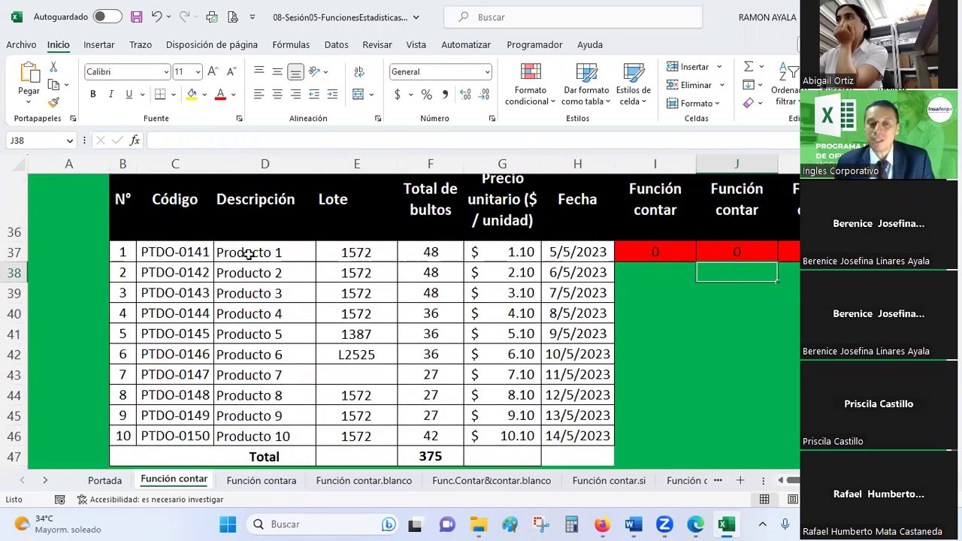
{"action": "left_click", "coordinate": [248, 254]}
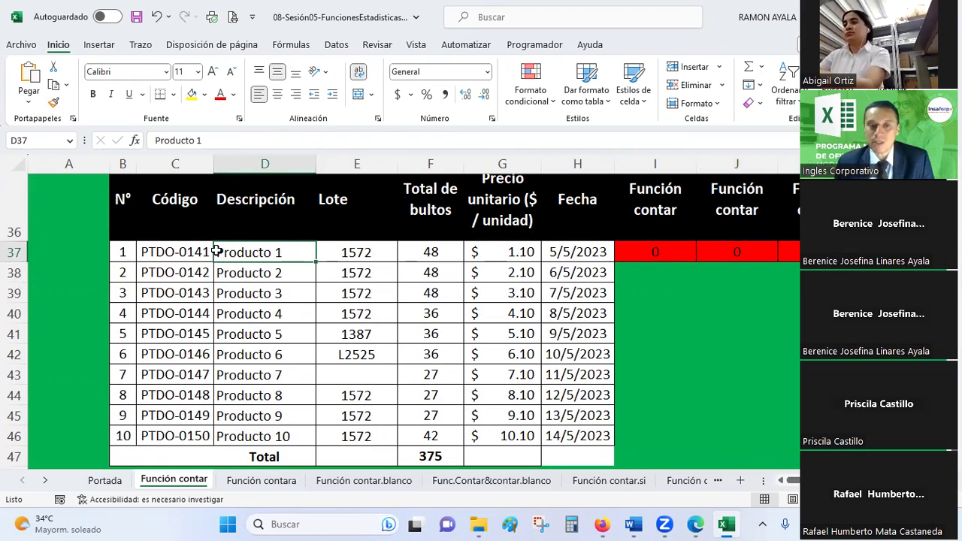
{"action": "key", "text": "F2"}
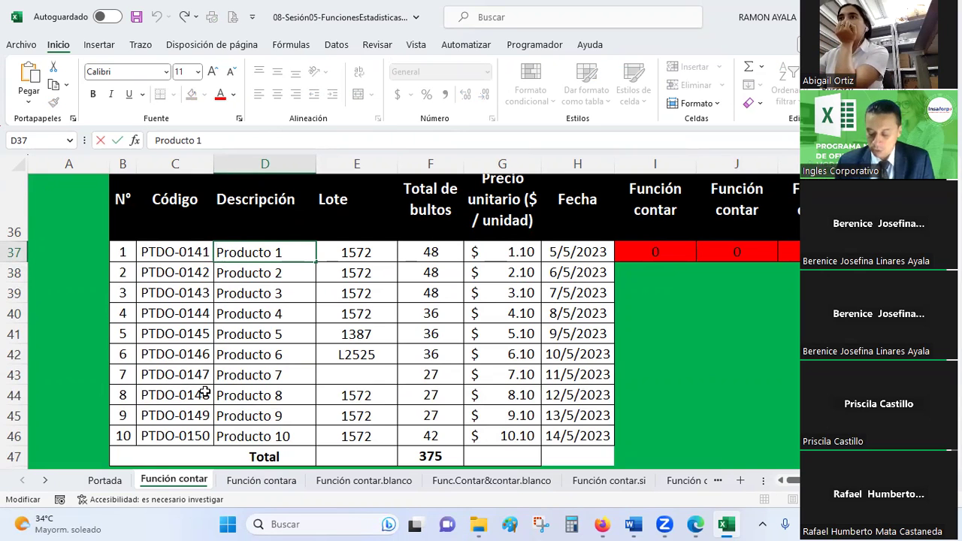
{"action": "type", "text": "1"}
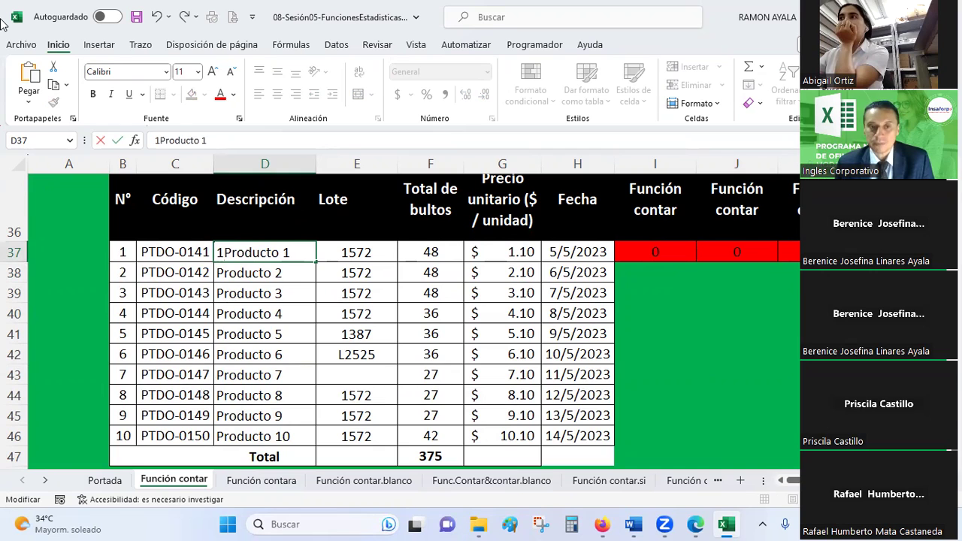
{"action": "key", "text": "Return"}
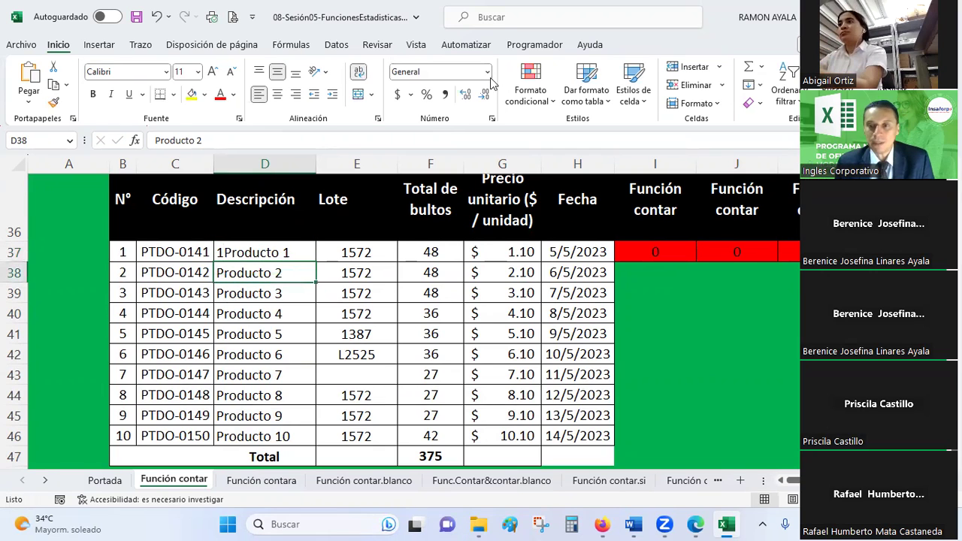
{"action": "left_click", "coordinate": [739, 249]}
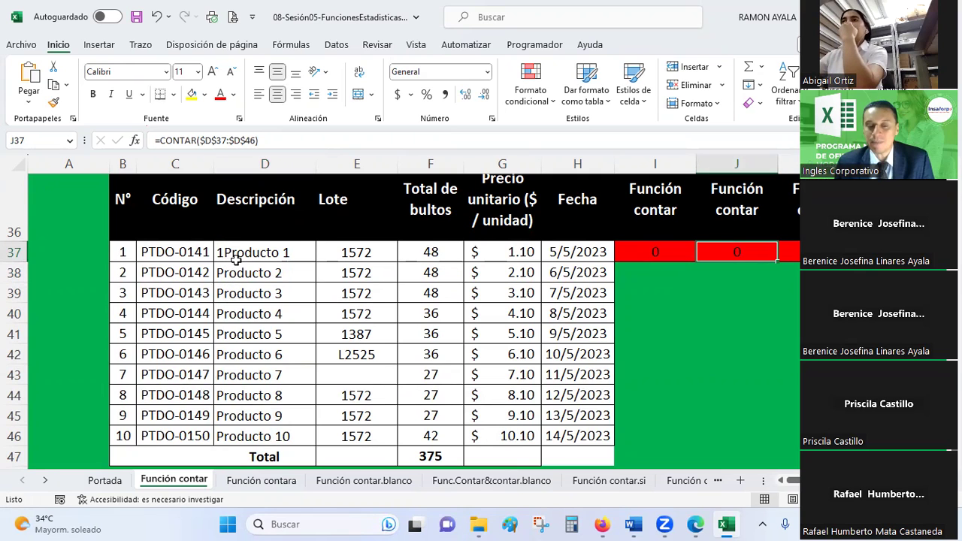
{"action": "left_click", "coordinate": [236, 255]}
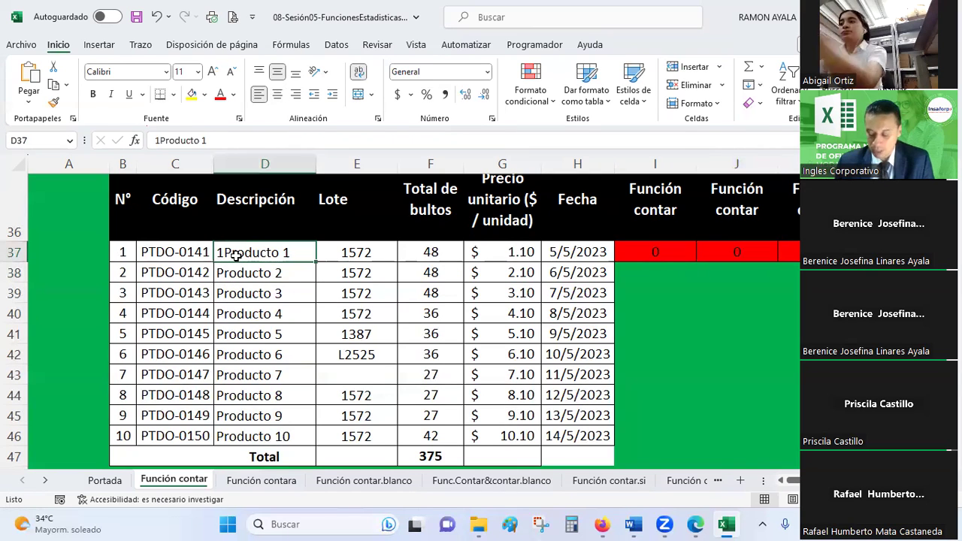
{"action": "key", "text": "BackSpace"}
{"action": "key", "text": "BackSpace"}
{"action": "key", "text": "BackSpace"}
{"action": "key", "text": "Return"}
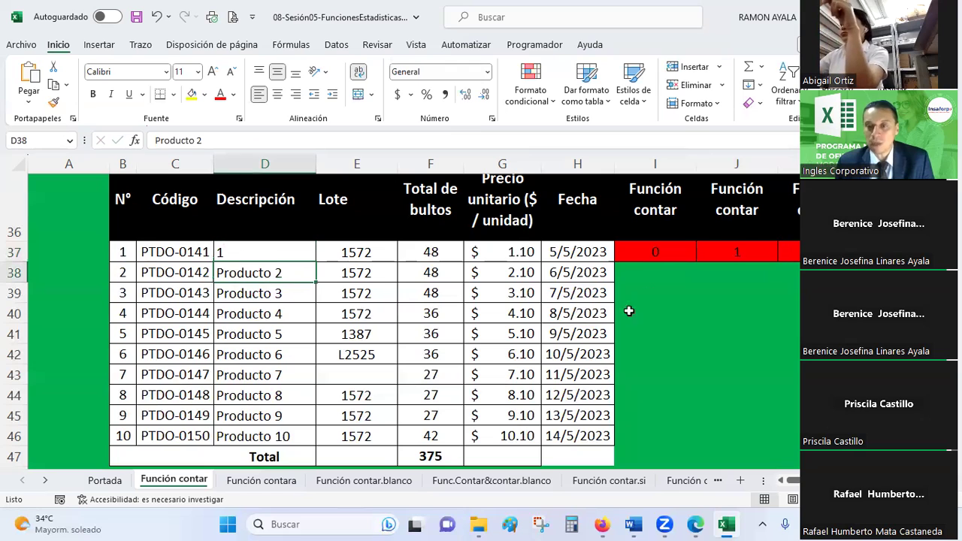
{"action": "key", "text": "ctrl+z"}
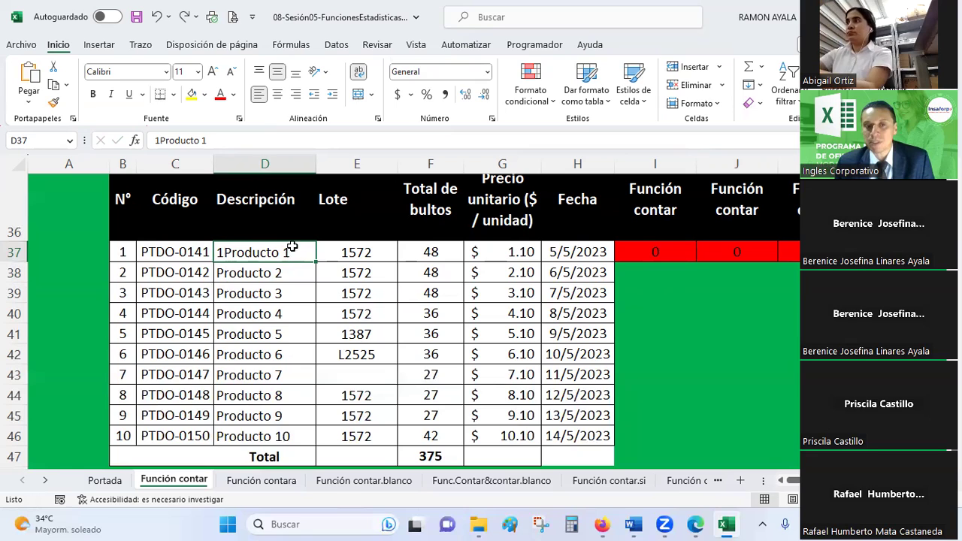
{"action": "left_click", "coordinate": [741, 249]}
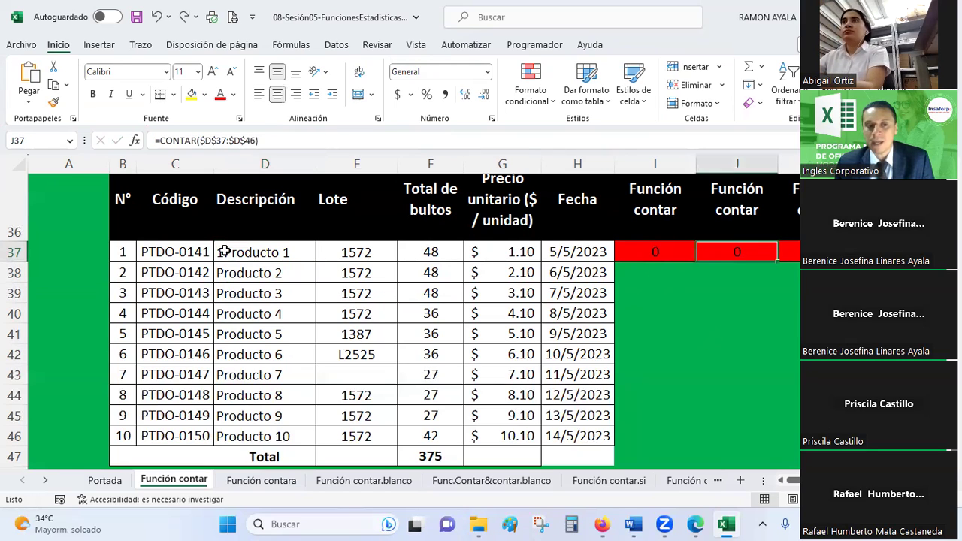
{"action": "left_click", "coordinate": [184, 251]}
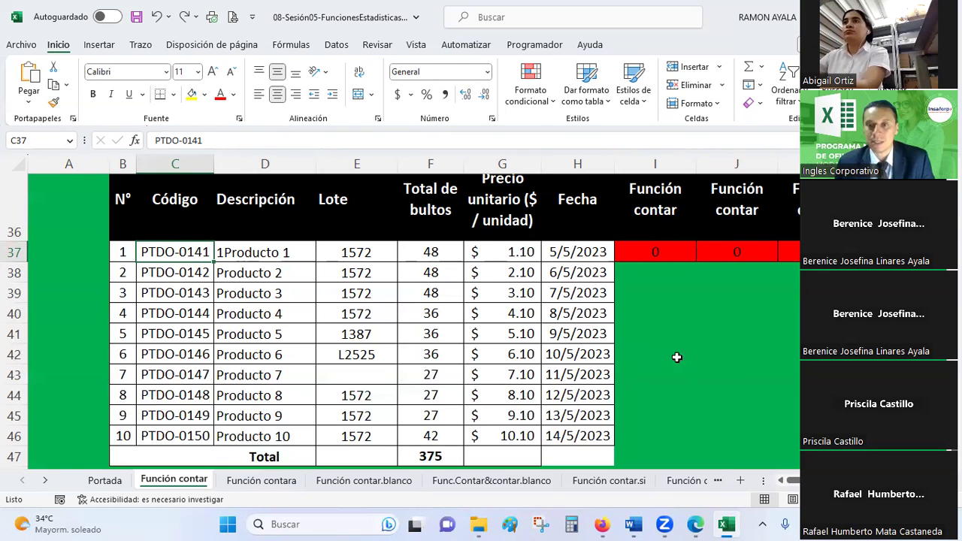
{"action": "left_click", "coordinate": [788, 252]}
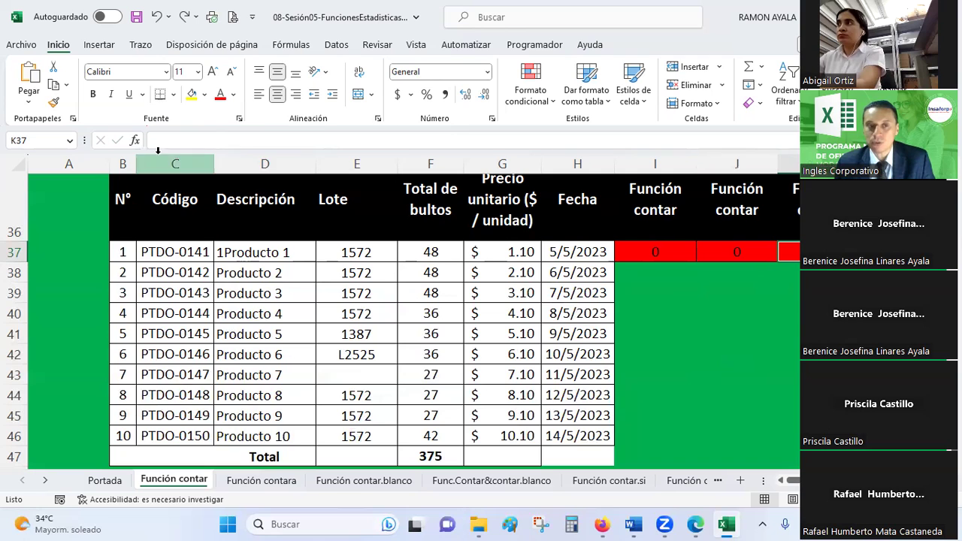
- Enter =CONTAR($E$37:$E$46) in K37, counting 8 lot entries, and point out the empty E43
{"action": "left_click", "coordinate": [135, 141]}
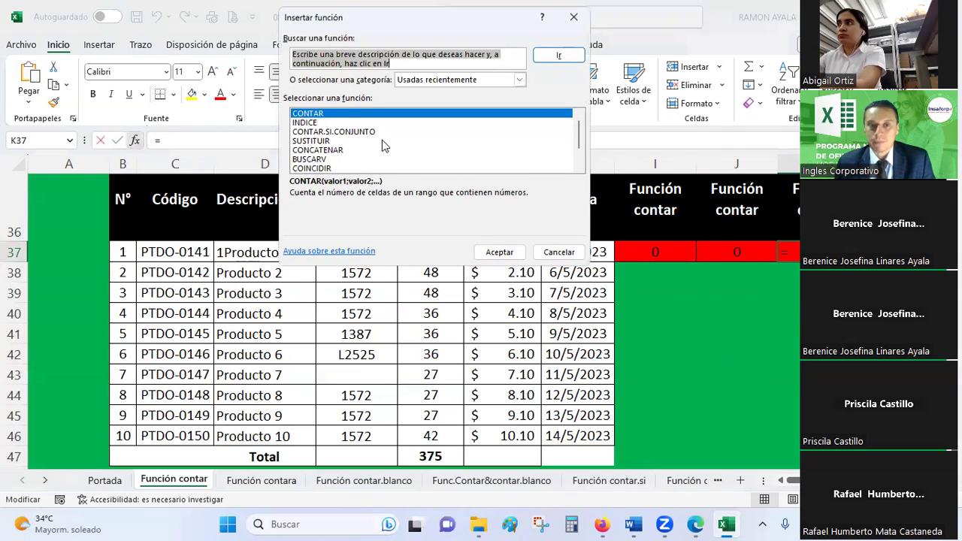
{"action": "double_click", "coordinate": [342, 114]}
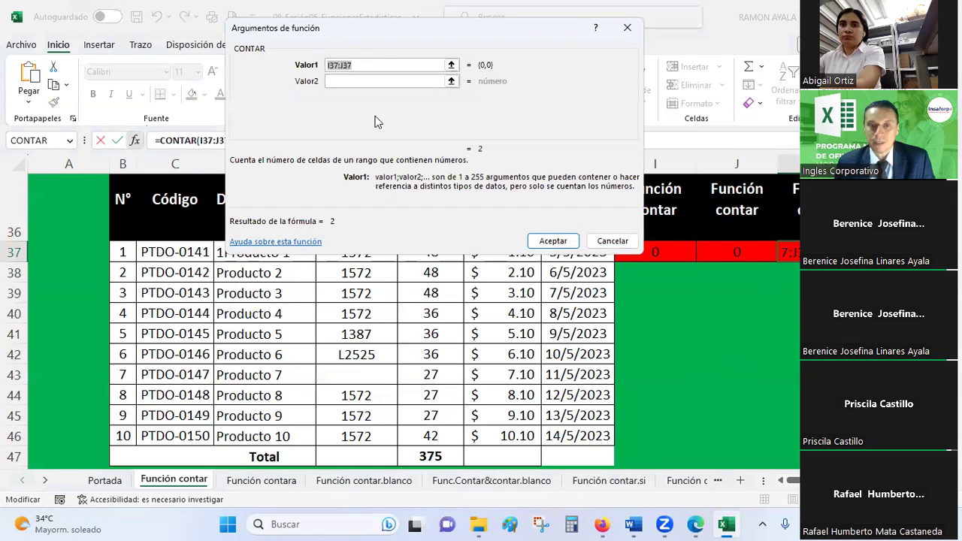
{"action": "left_click_drag", "start_coordinate": [382, 28], "coordinate": [375, 10]}
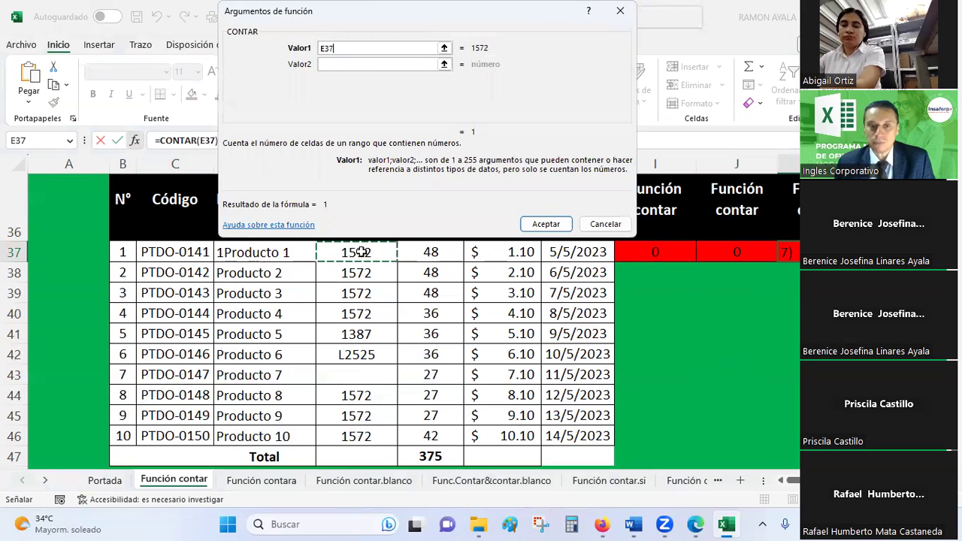
{"action": "left_click_drag", "start_coordinate": [362, 252], "coordinate": [367, 440]}
{"action": "key", "text": "F4"}
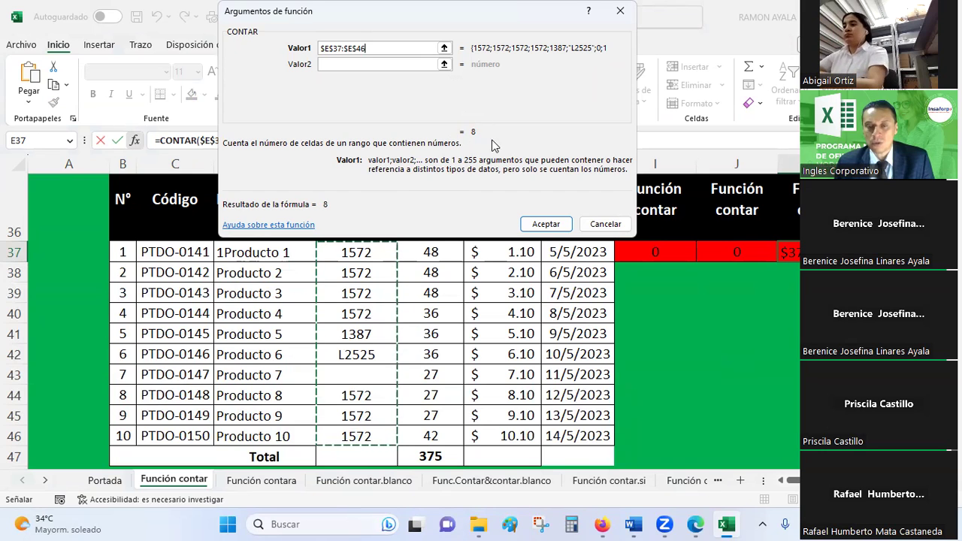
{"action": "left_click", "coordinate": [542, 225]}
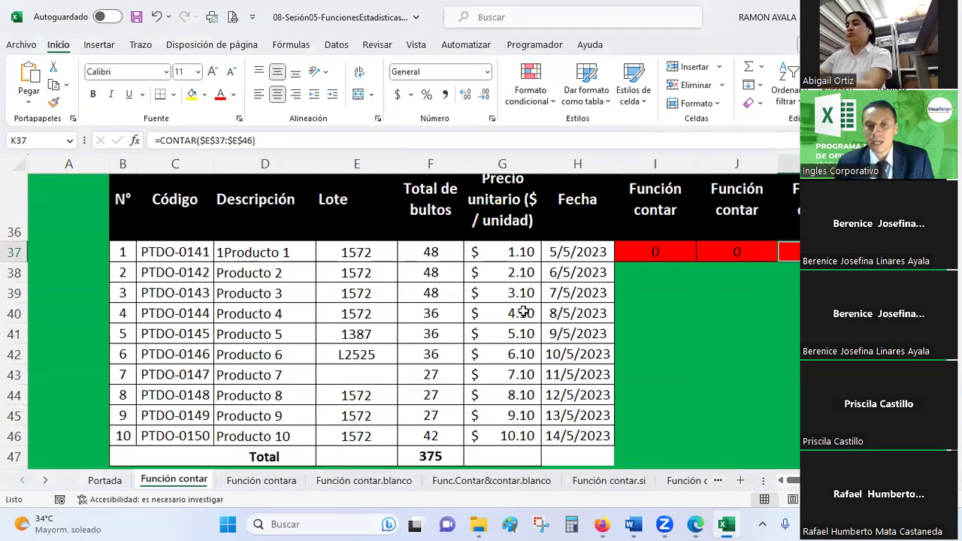
{"action": "left_click", "coordinate": [362, 375]}
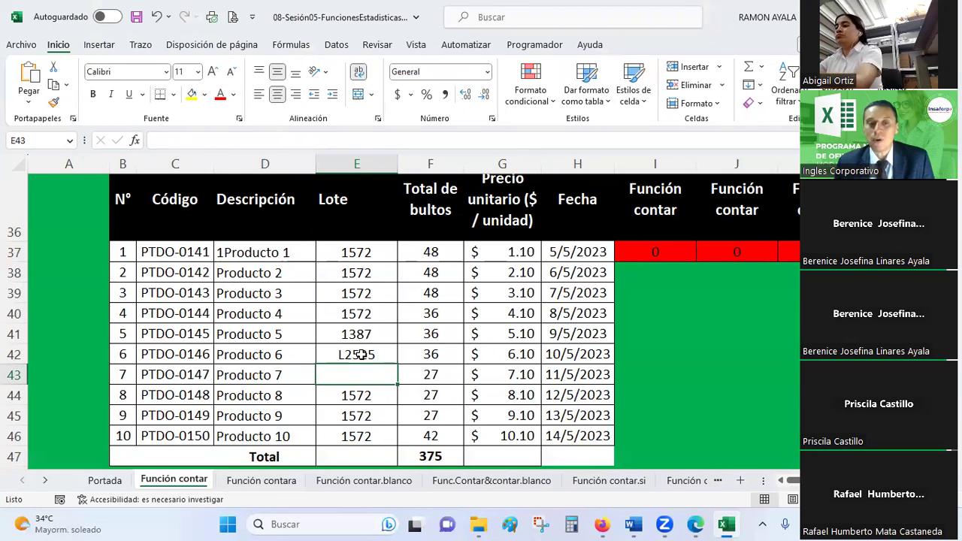
{"action": "left_click", "coordinate": [362, 355]}
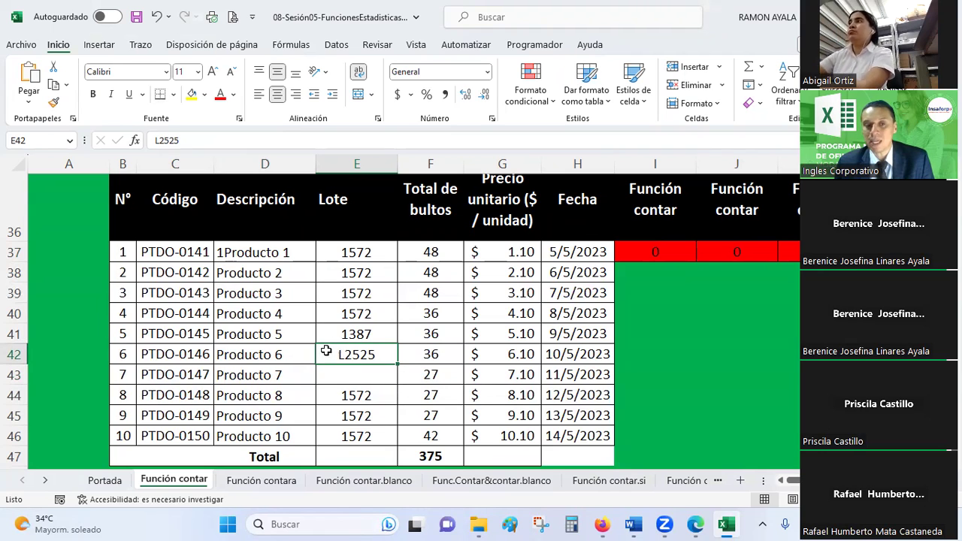
{"action": "left_click", "coordinate": [364, 253]}
{"action": "left_click", "coordinate": [346, 313]}
{"action": "left_click_drag", "start_coordinate": [794, 480], "coordinate": [788, 481]}
{"action": "left_click", "coordinate": [733, 250]}
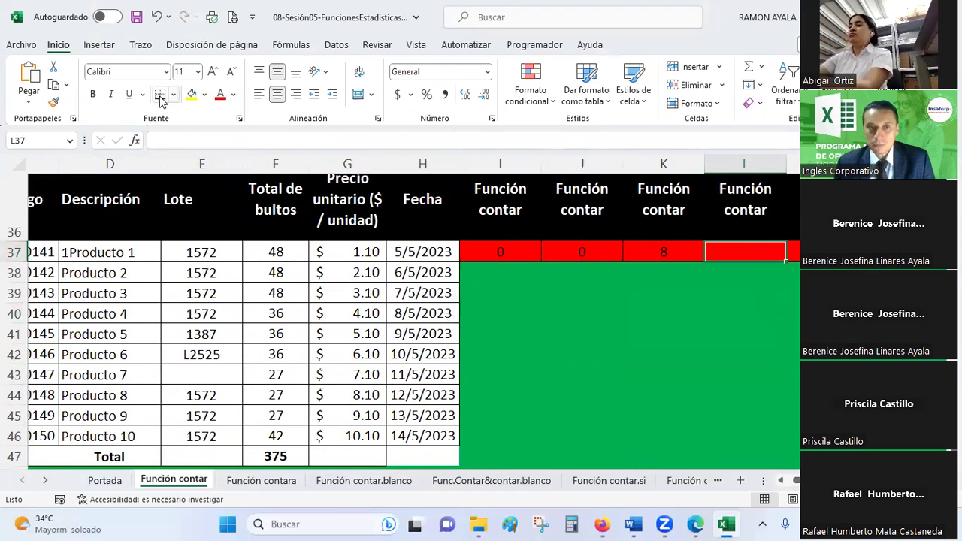
- Enter =CONTAR(F37:F46) in L37, giving 10, and verify it against the status-bar Recuento
{"action": "left_click", "coordinate": [133, 142]}
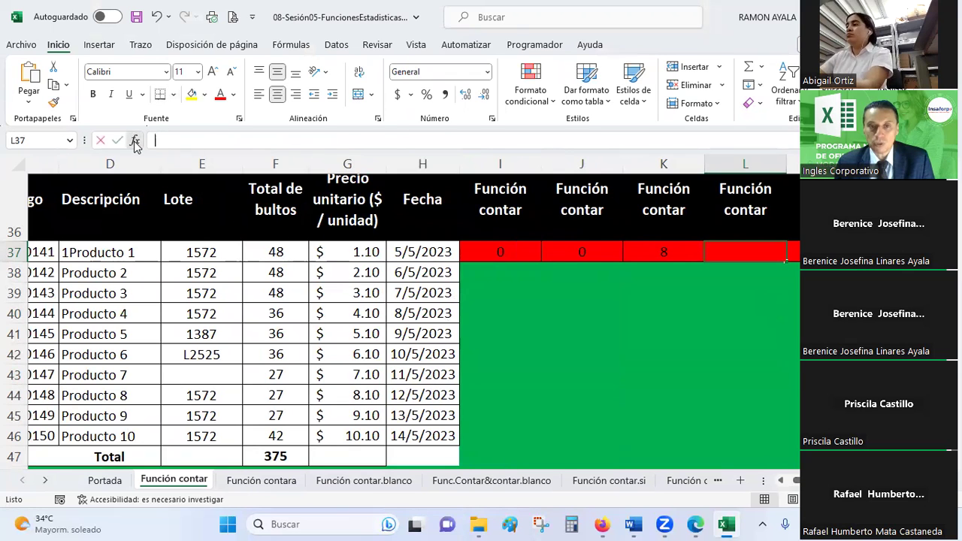
{"action": "double_click", "coordinate": [311, 111]}
{"action": "left_click_drag", "start_coordinate": [276, 253], "coordinate": [276, 438]}
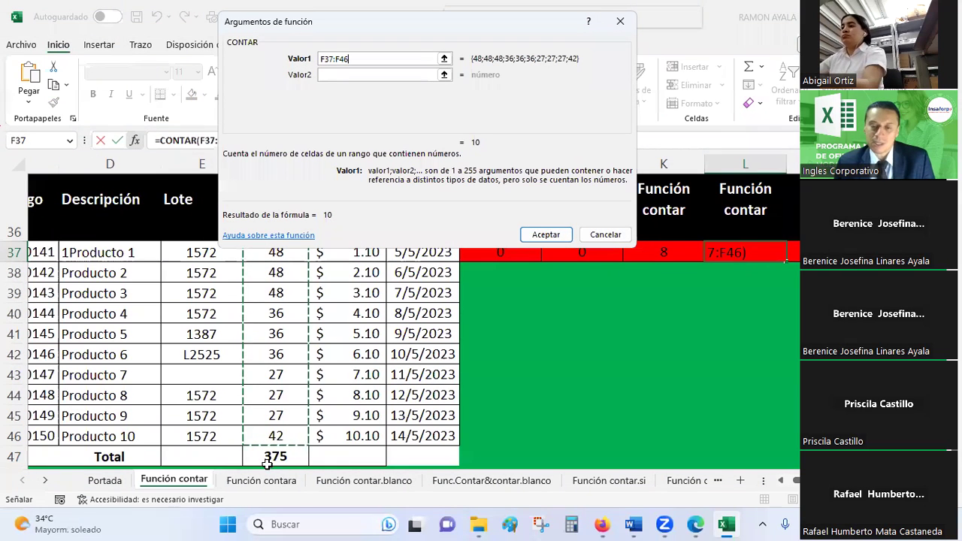
{"action": "left_click", "coordinate": [545, 232]}
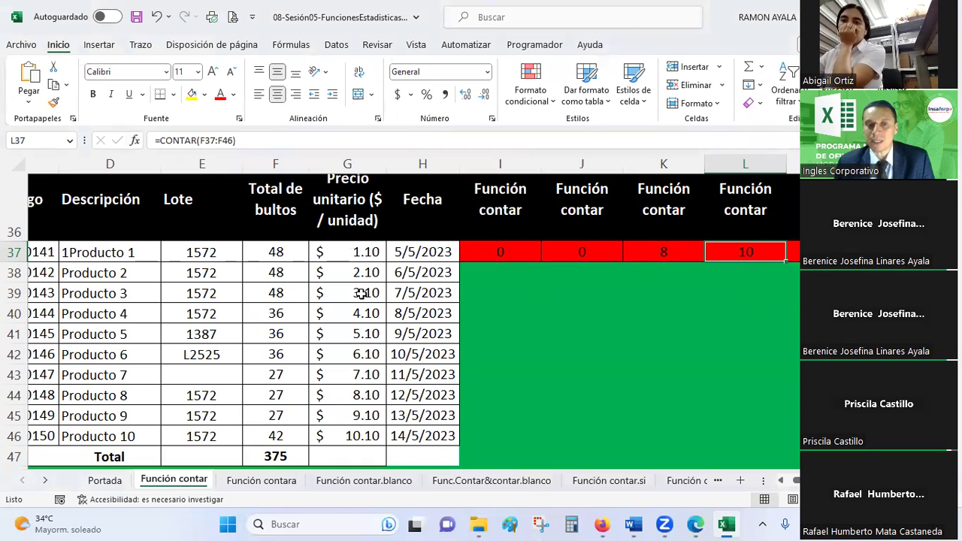
{"action": "left_click_drag", "start_coordinate": [292, 249], "coordinate": [276, 436]}
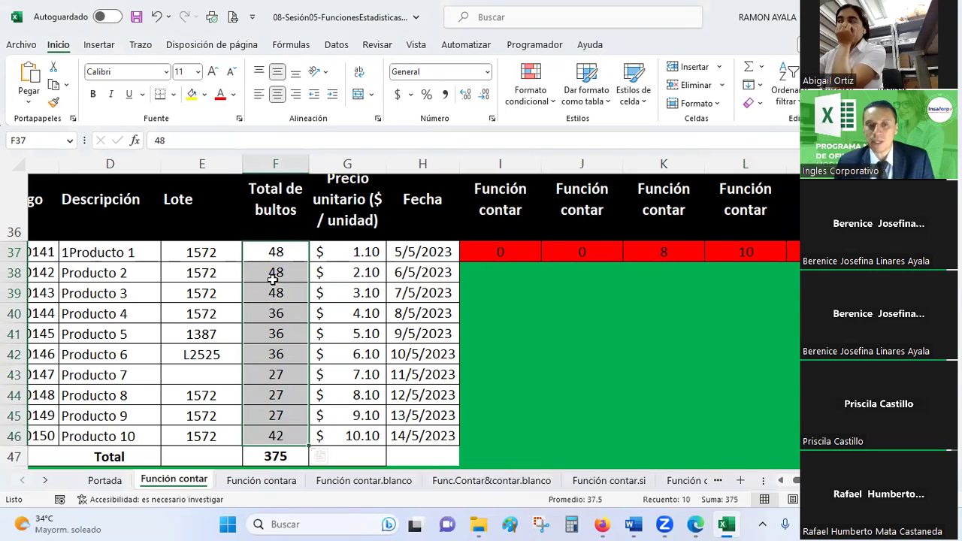
{"action": "left_click", "coordinate": [771, 257]}
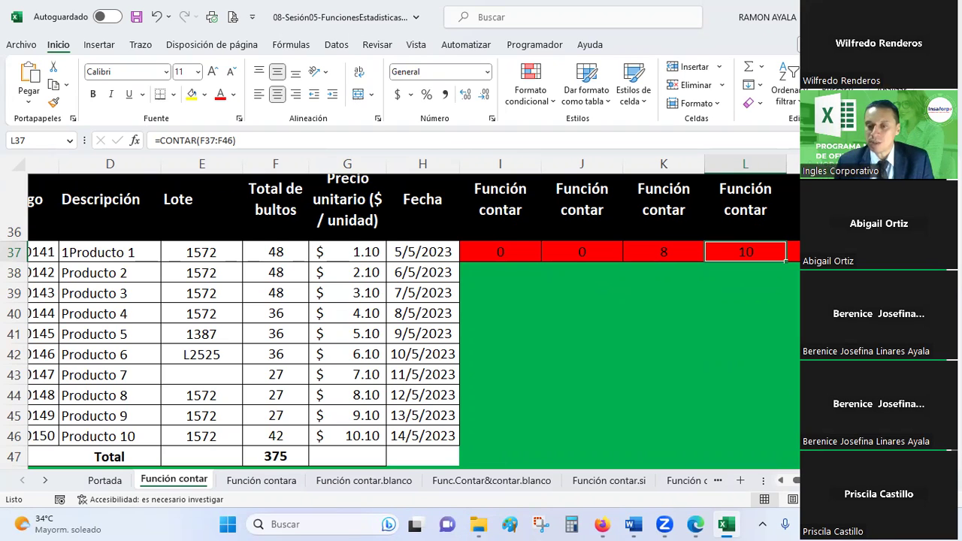
{"action": "left_click_drag", "start_coordinate": [797, 481], "coordinate": [799, 481]}
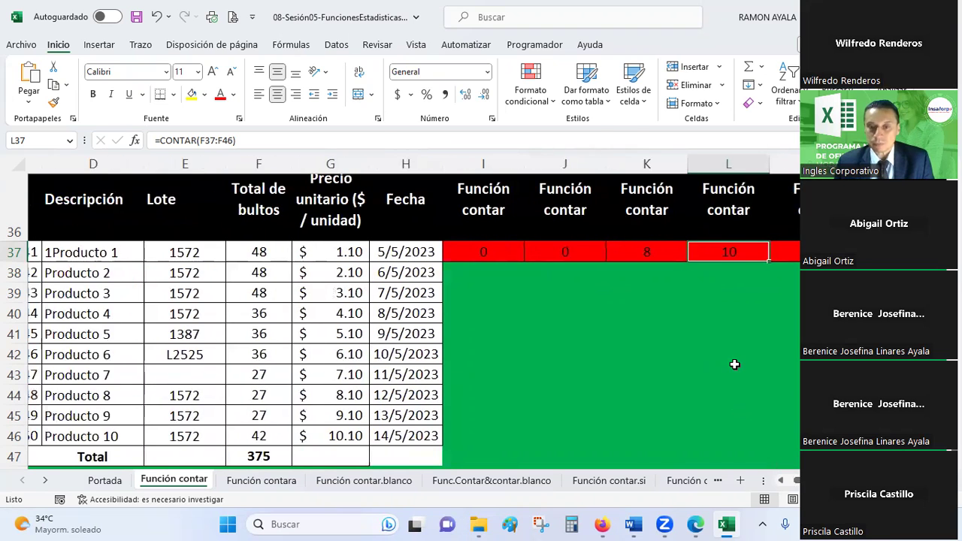
{"action": "left_click", "coordinate": [350, 256]}
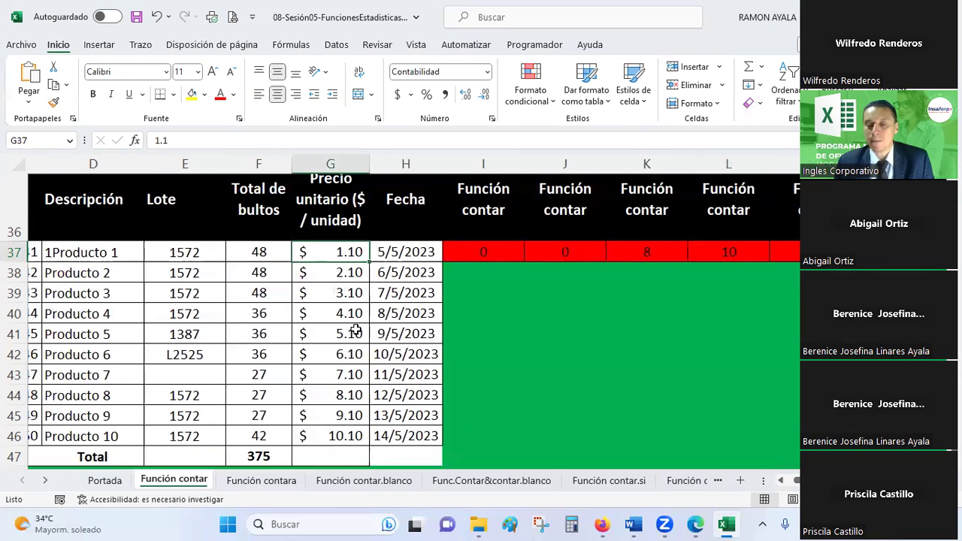
- Enter =CONTAR($G$37:$G$46) in M37 over the unit prices, returning 10
{"action": "left_click", "coordinate": [329, 272]}
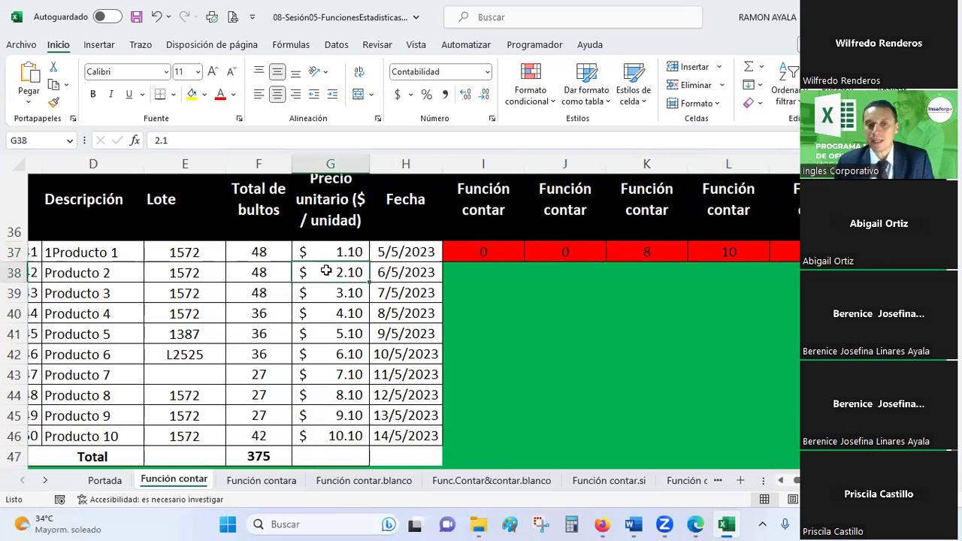
{"action": "left_click", "coordinate": [796, 256]}
{"action": "left_click", "coordinate": [135, 141]}
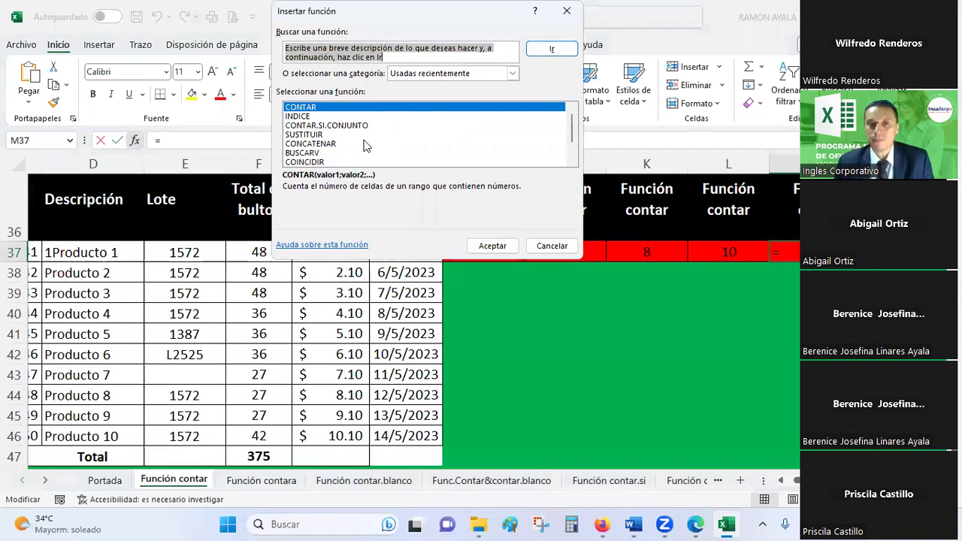
{"action": "left_click", "coordinate": [494, 246]}
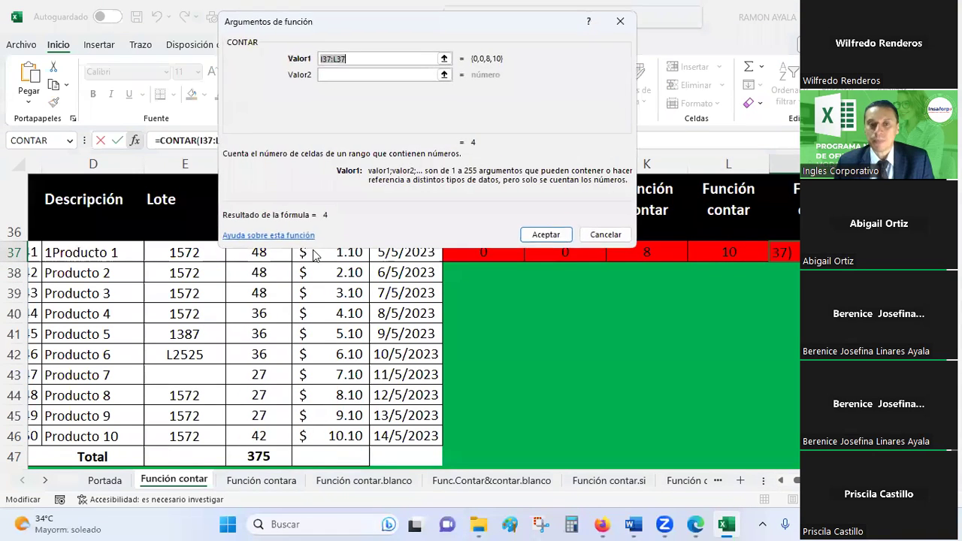
{"action": "left_click_drag", "start_coordinate": [309, 255], "coordinate": [316, 434]}
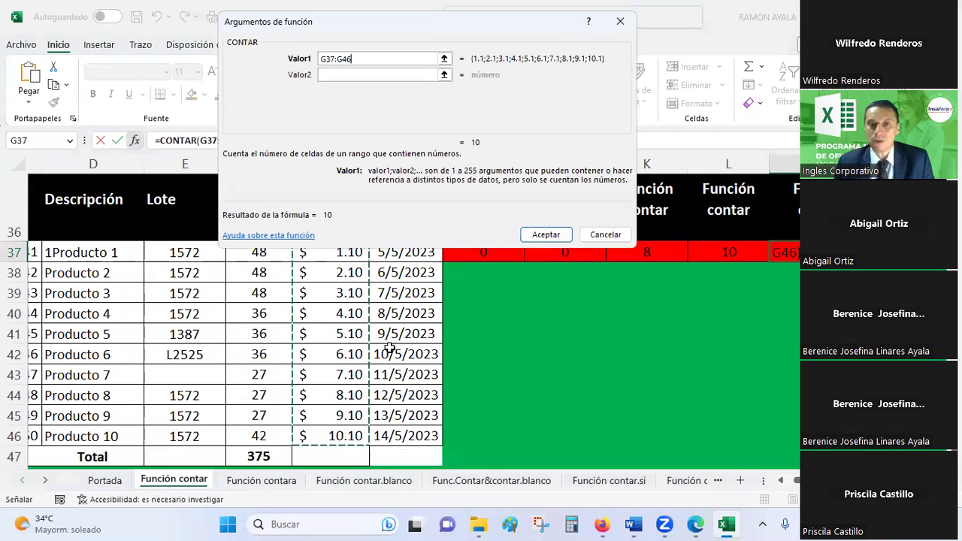
{"action": "key", "text": "F4"}
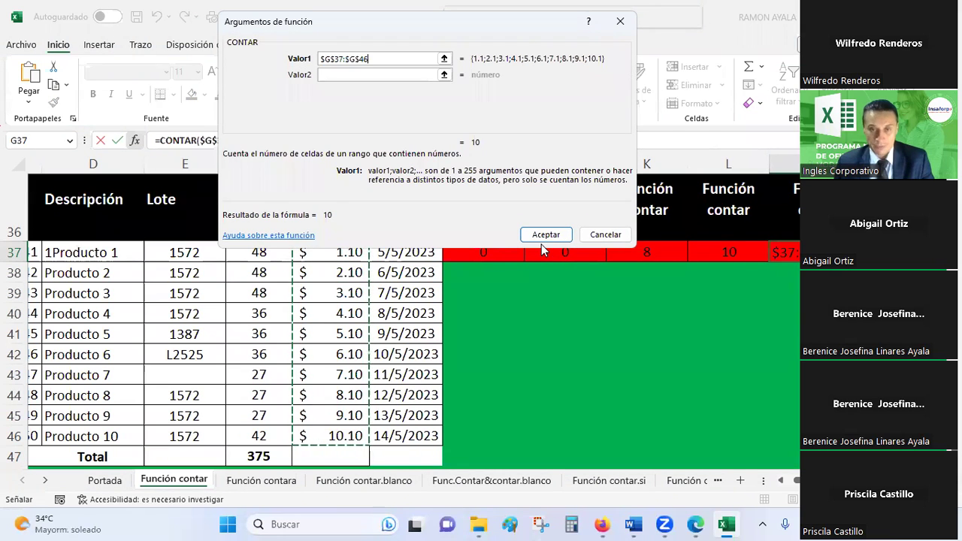
{"action": "left_click", "coordinate": [546, 234]}
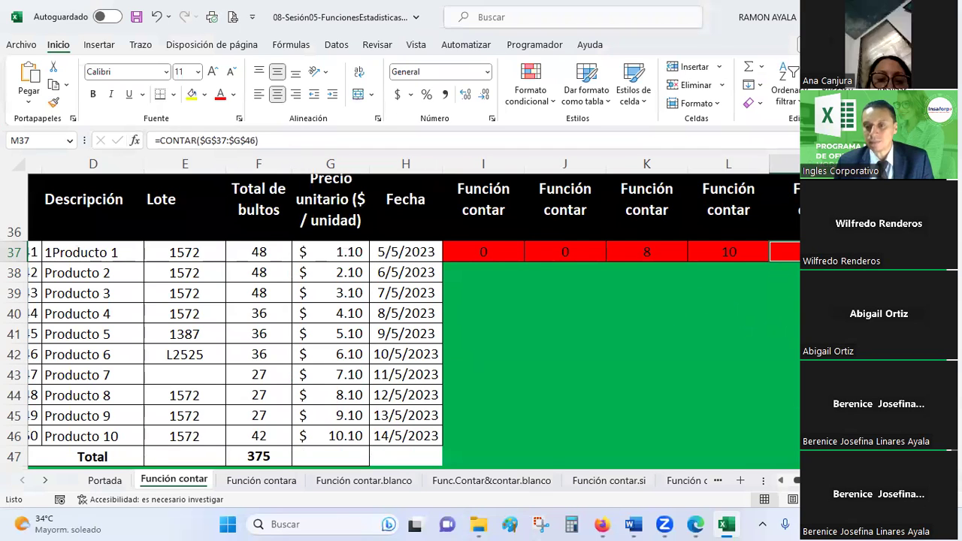
{"action": "scroll", "coordinate": [630, 286], "scroll_direction": "right", "scroll_amount": 3}
{"action": "scroll", "coordinate": [630, 260], "scroll_direction": "left", "scroll_amount": 3}
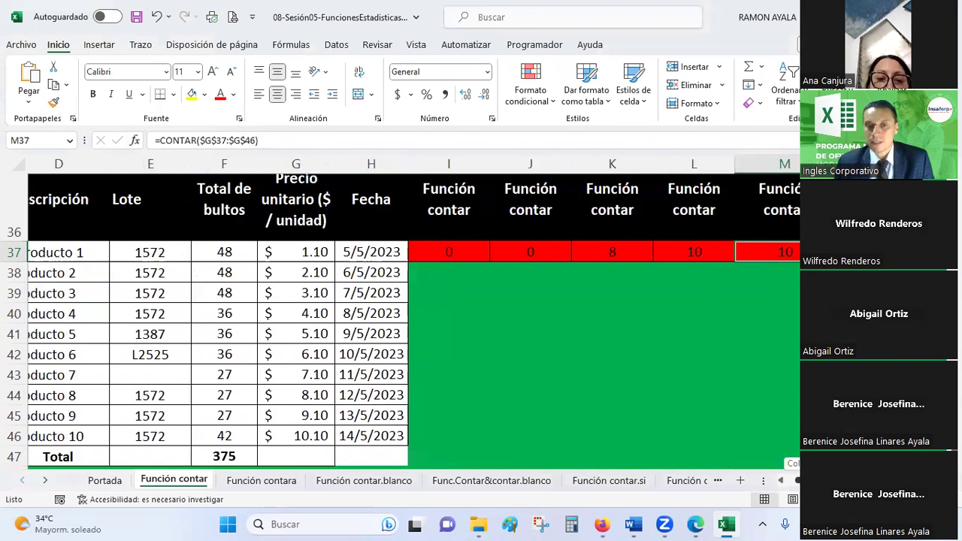
{"action": "left_click", "coordinate": [300, 252]}
{"action": "left_click_drag", "start_coordinate": [299, 252], "coordinate": [300, 434]}
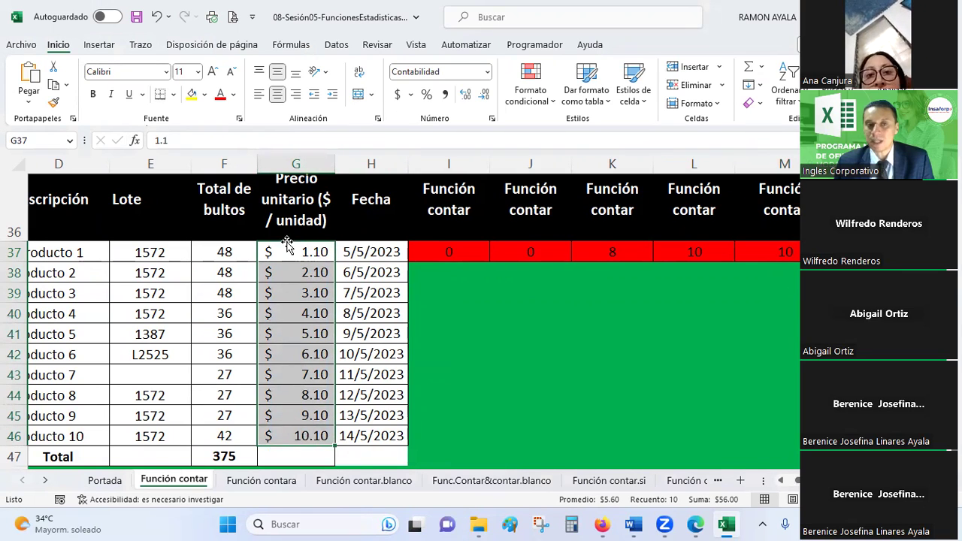
{"action": "left_click", "coordinate": [303, 260]}
{"action": "left_click", "coordinate": [304, 275]}
{"action": "left_click", "coordinate": [310, 331]}
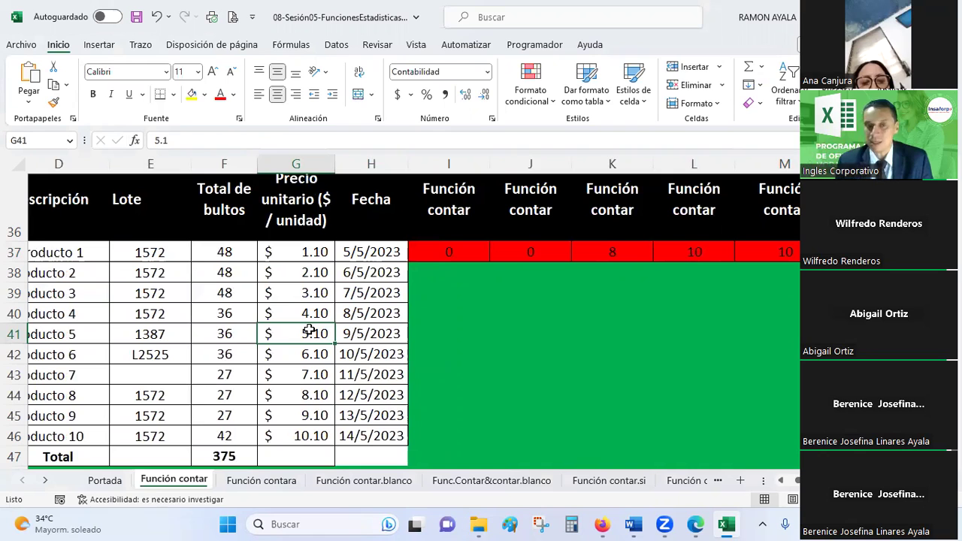
{"action": "left_click", "coordinate": [315, 312]}
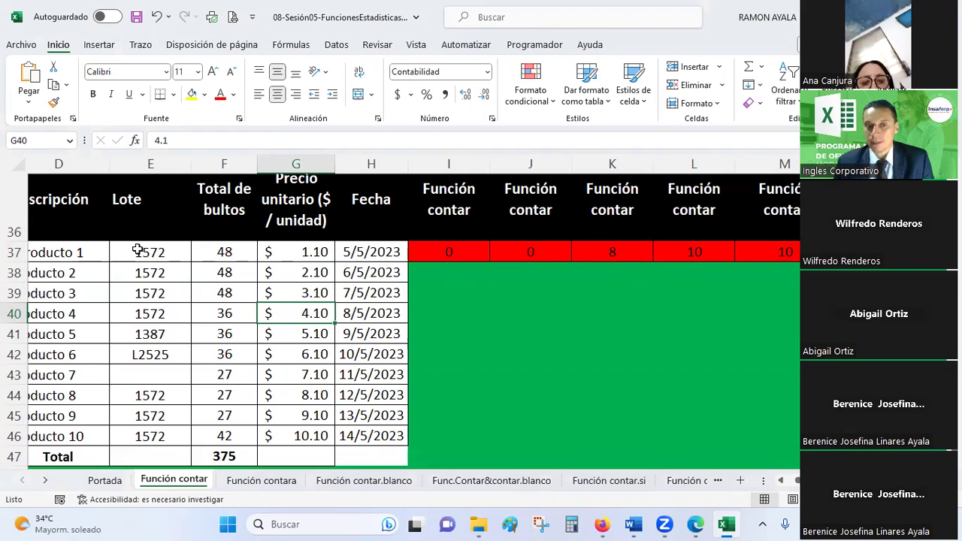
{"action": "left_click_drag", "start_coordinate": [140, 251], "coordinate": [155, 444]}
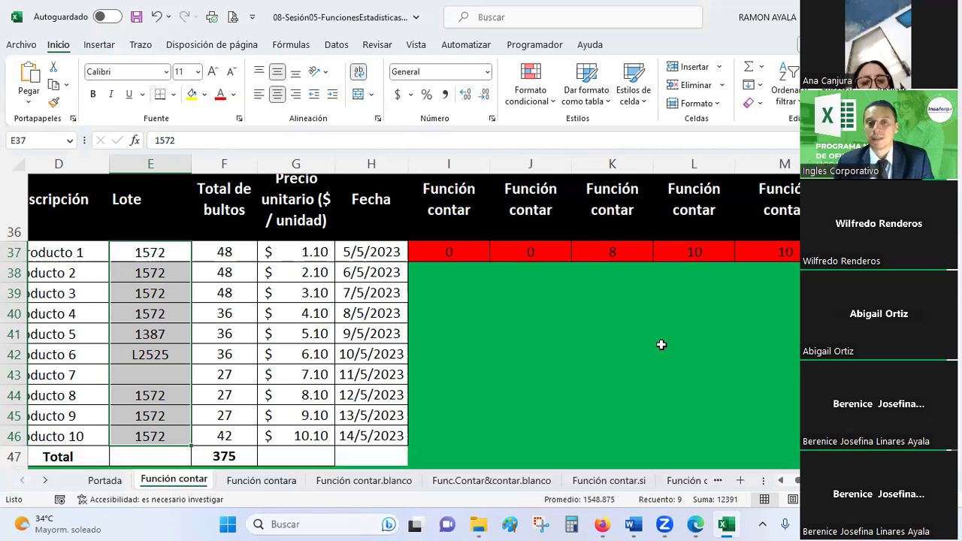
{"action": "left_click", "coordinate": [354, 251]}
{"action": "left_click", "coordinate": [366, 273]}
{"action": "left_click", "coordinate": [358, 292]}
{"action": "left_click", "coordinate": [364, 313]}
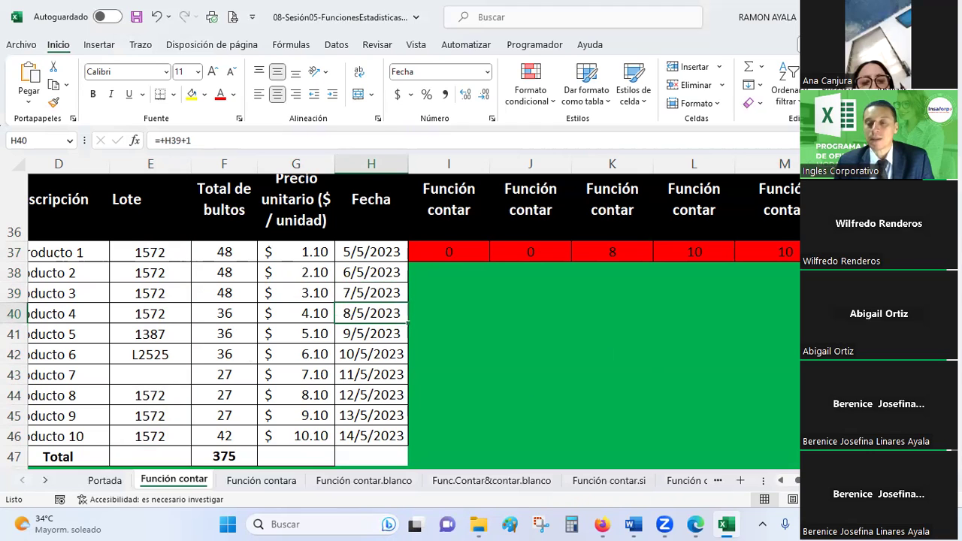
{"action": "scroll", "coordinate": [316, 315], "scroll_direction": "left", "scroll_amount": 3}
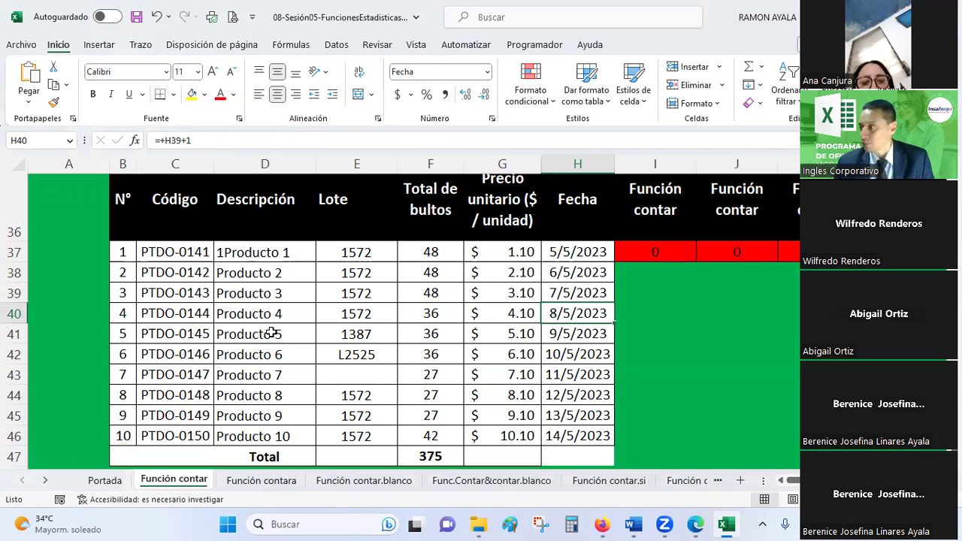
{"action": "left_click", "coordinate": [570, 258]}
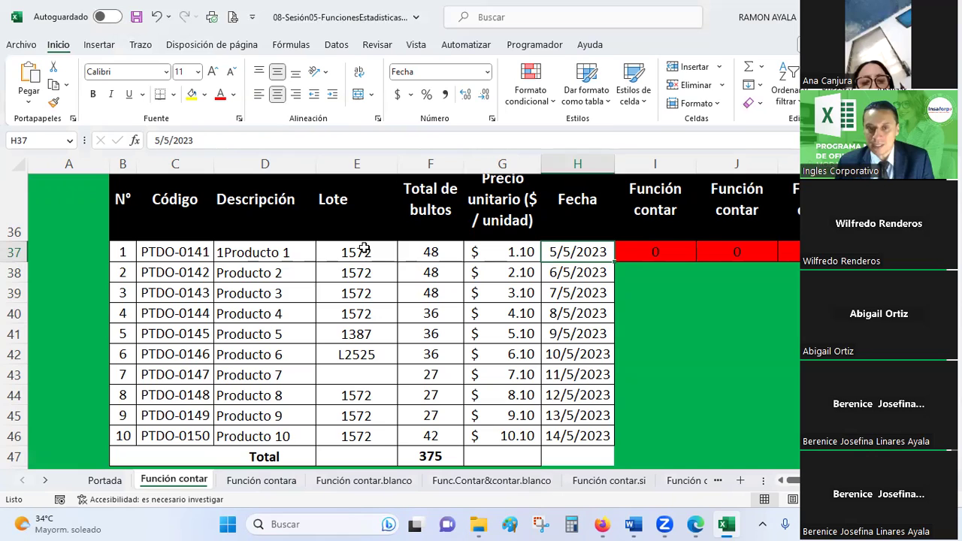
{"action": "left_click_drag", "start_coordinate": [359, 252], "coordinate": [358, 321]}
{"action": "left_click_drag", "start_coordinate": [359, 395], "coordinate": [359, 435]}
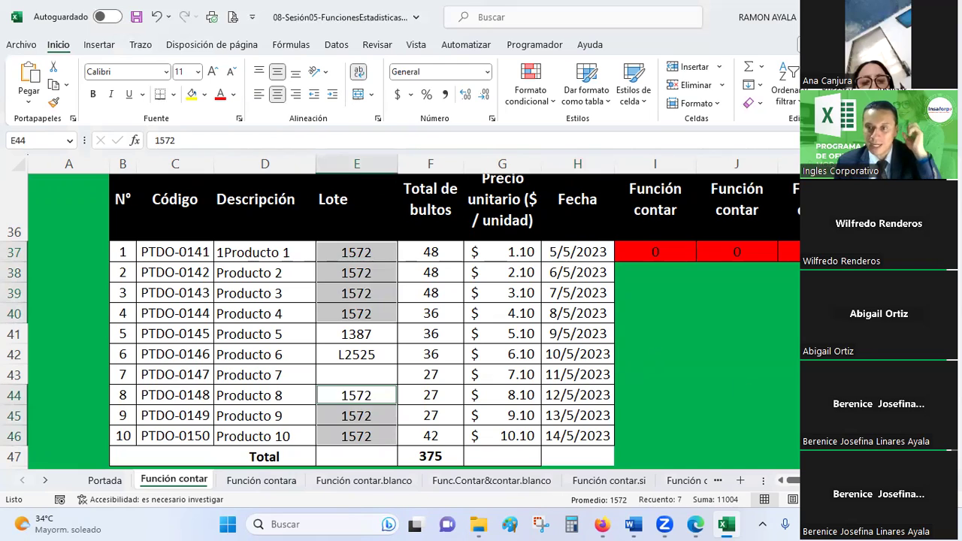
{"action": "left_click", "coordinate": [790, 252]}
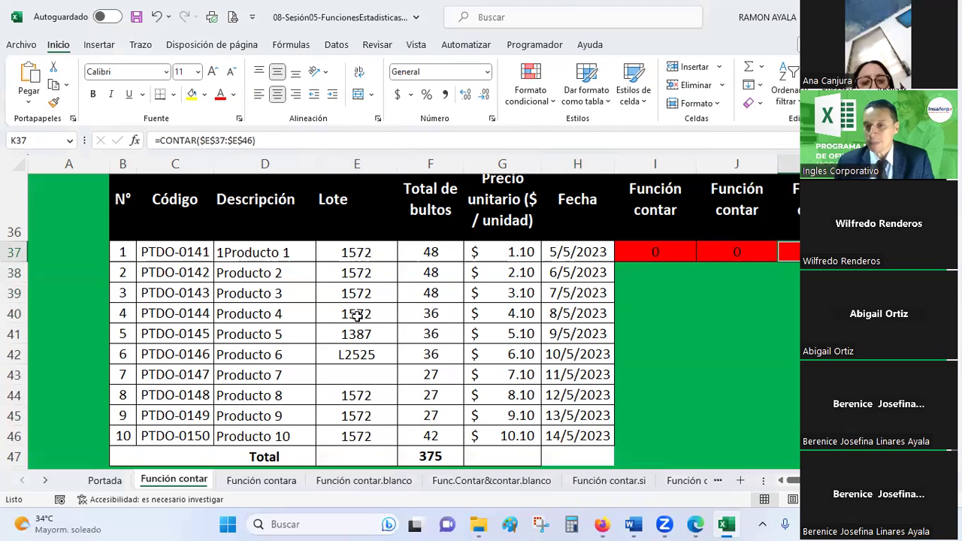
{"action": "left_click_drag", "start_coordinate": [791, 479], "coordinate": [800, 479]}
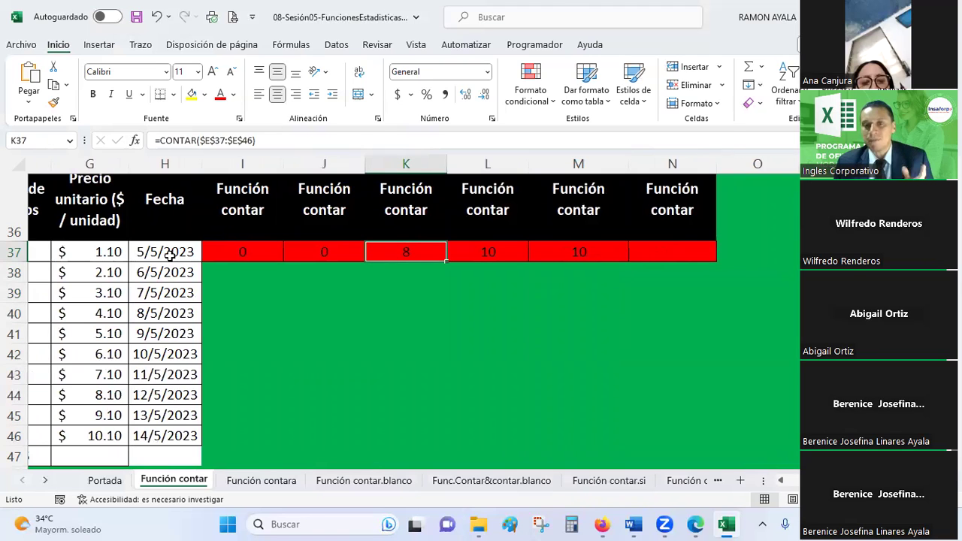
- Enter =CONTAR($H$37:$H$46) in N37 to count the ten Fecha dates, returning 10
{"action": "left_click", "coordinate": [672, 253]}
{"action": "left_click", "coordinate": [140, 143]}
{"action": "left_click", "coordinate": [297, 109]}
{"action": "double_click", "coordinate": [298, 109]}
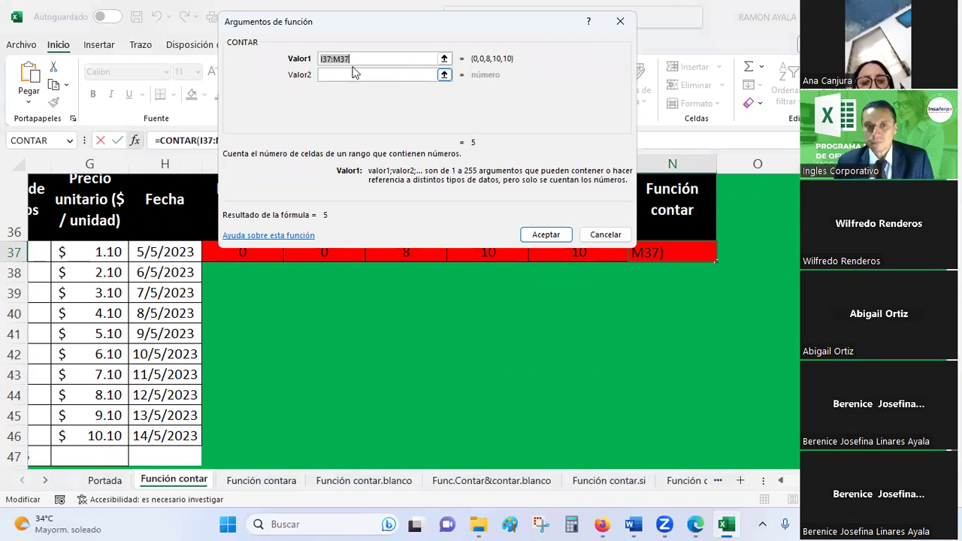
{"action": "left_click_drag", "start_coordinate": [168, 249], "coordinate": [157, 431]}
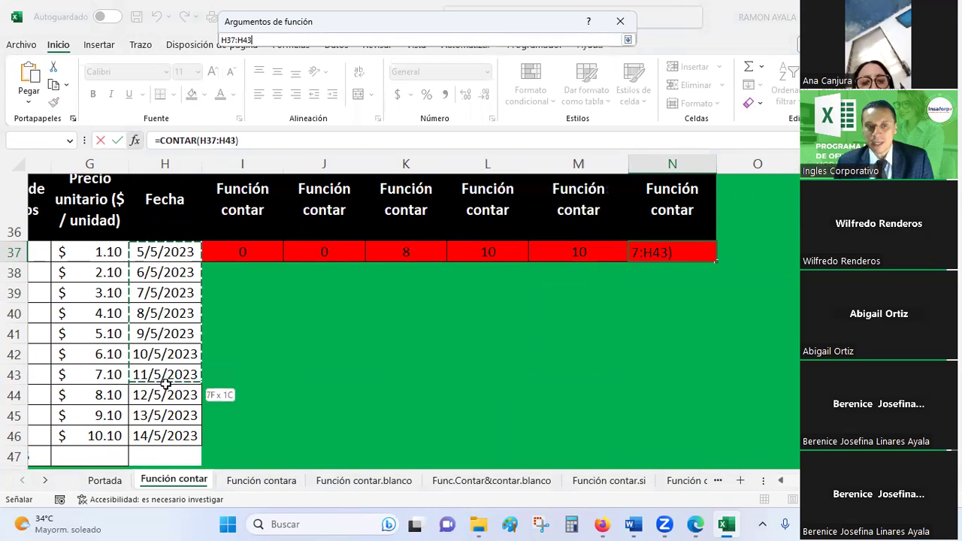
{"action": "key", "text": "F4"}
{"action": "key", "text": "Return"}
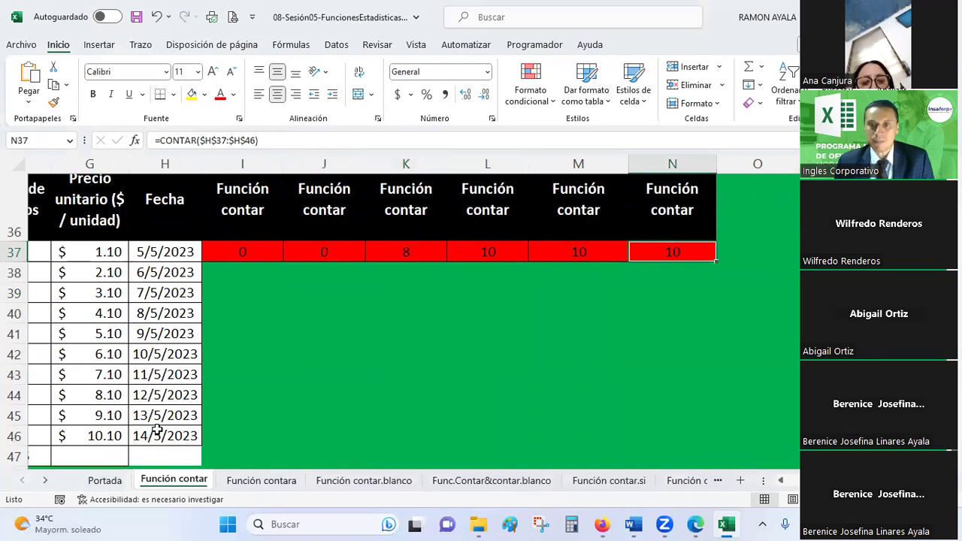
{"action": "left_click_drag", "start_coordinate": [155, 252], "coordinate": [175, 435]}
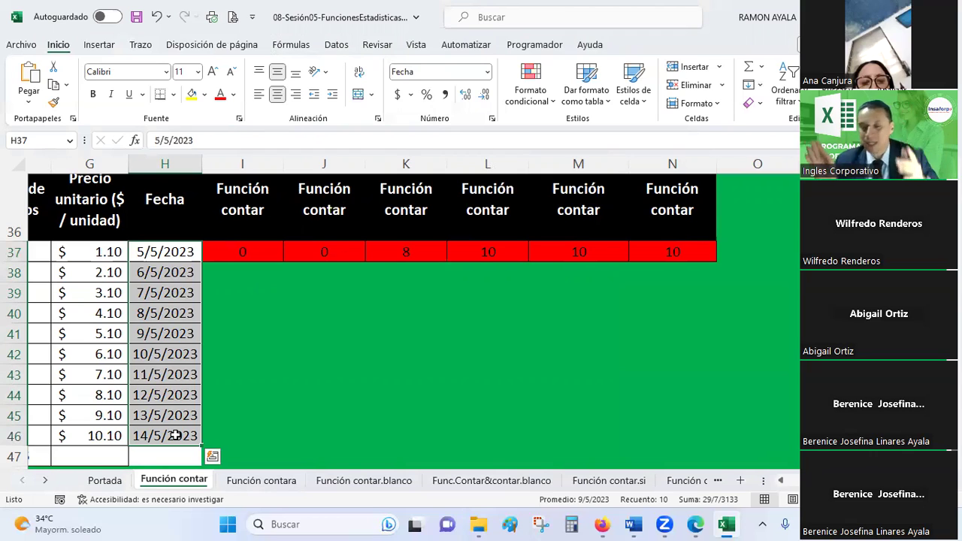
- Show H37 as a plain number, then restore its short date format
{"action": "left_click", "coordinate": [143, 253]}
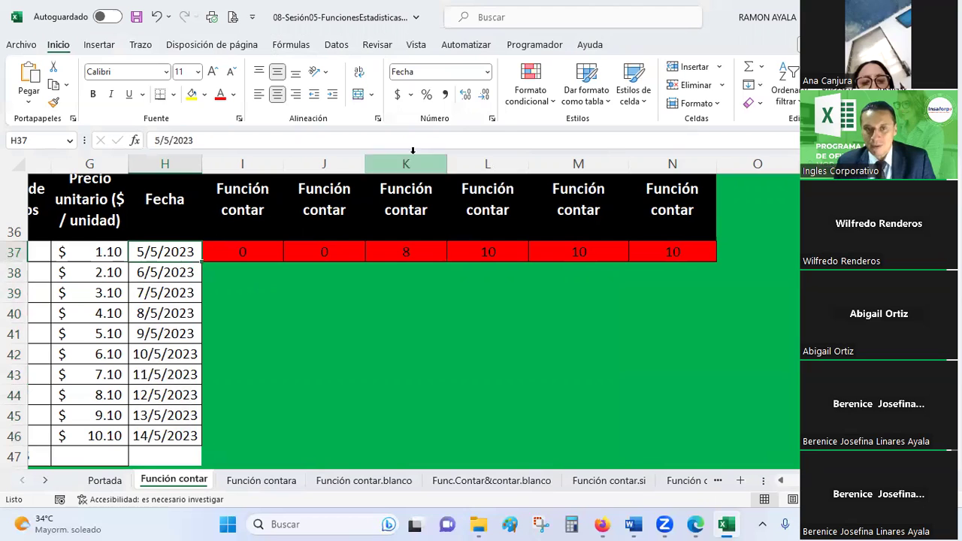
{"action": "left_click", "coordinate": [488, 71]}
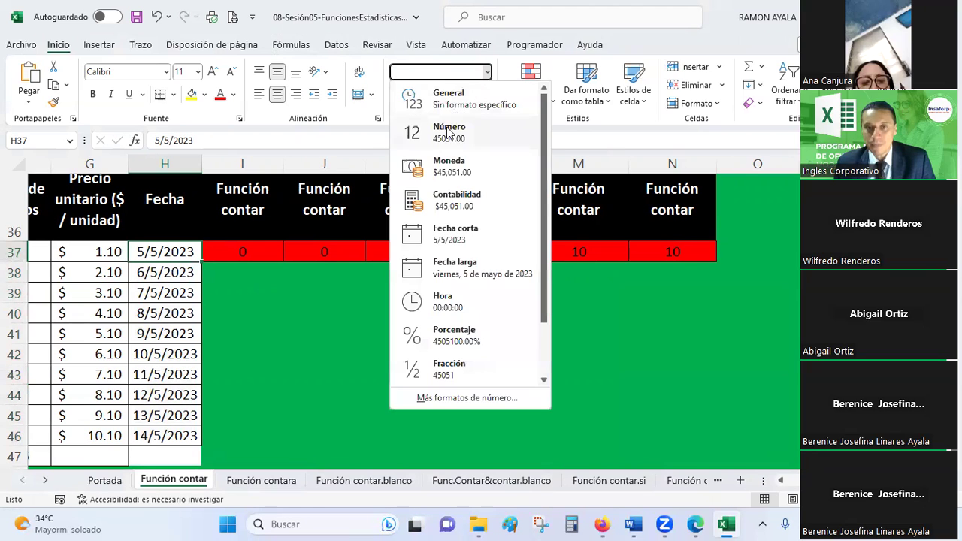
{"action": "left_click", "coordinate": [452, 128]}
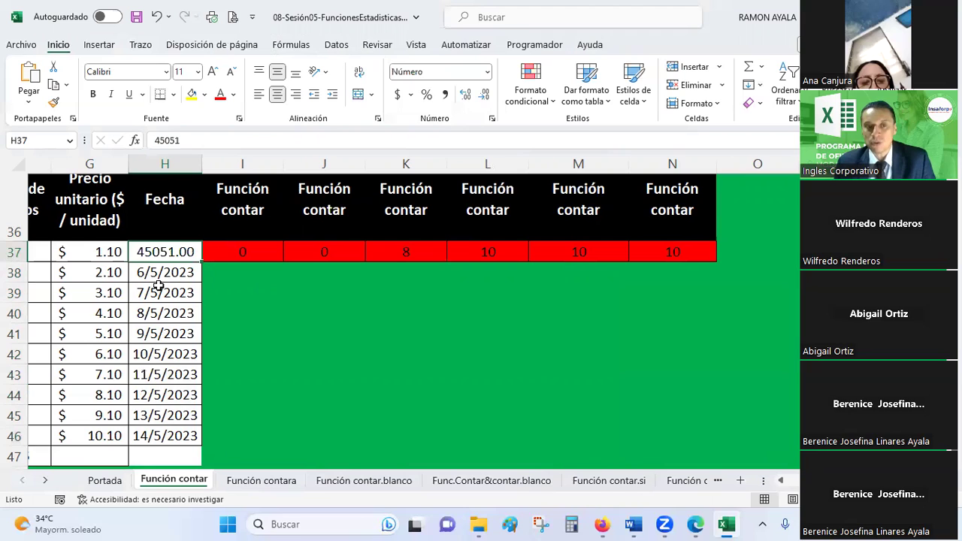
{"action": "left_click", "coordinate": [488, 72]}
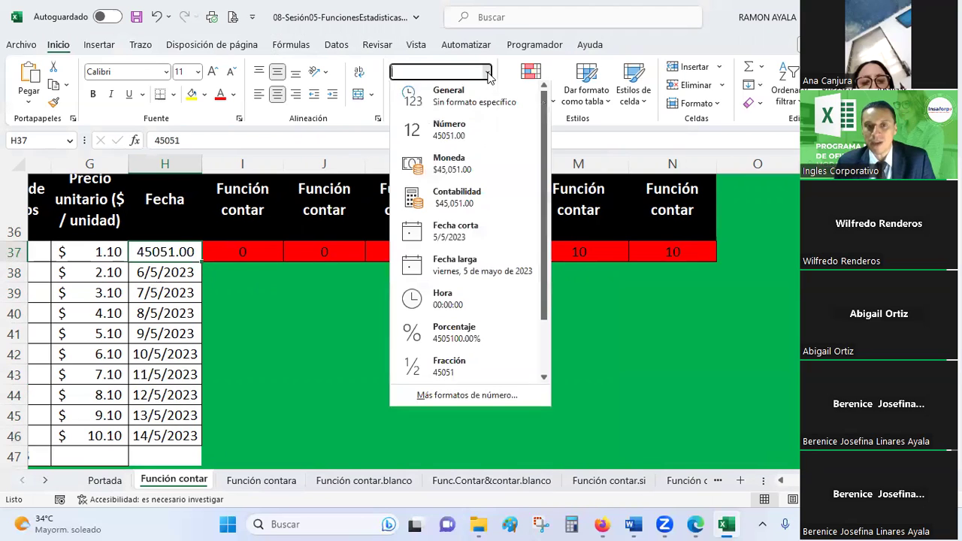
{"action": "left_click", "coordinate": [451, 233]}
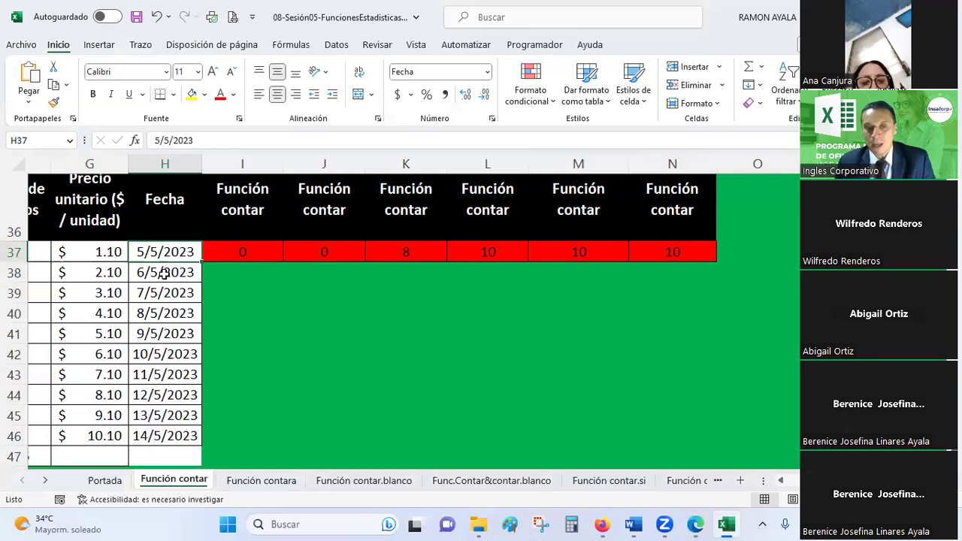
- Apply the long date format to H37:H46 and widen column H to fit
{"action": "left_click_drag", "start_coordinate": [165, 253], "coordinate": [156, 437]}
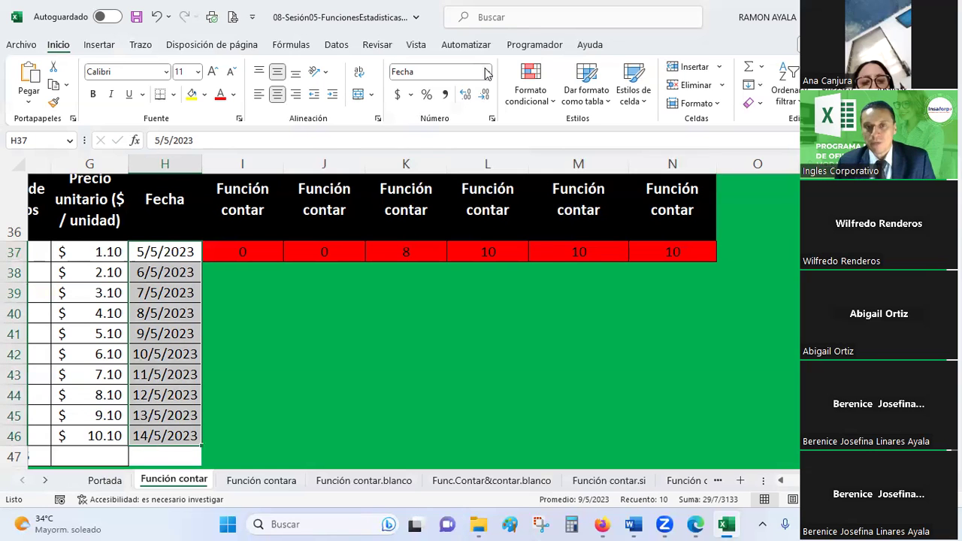
{"action": "left_click", "coordinate": [487, 73]}
{"action": "left_click", "coordinate": [476, 265]}
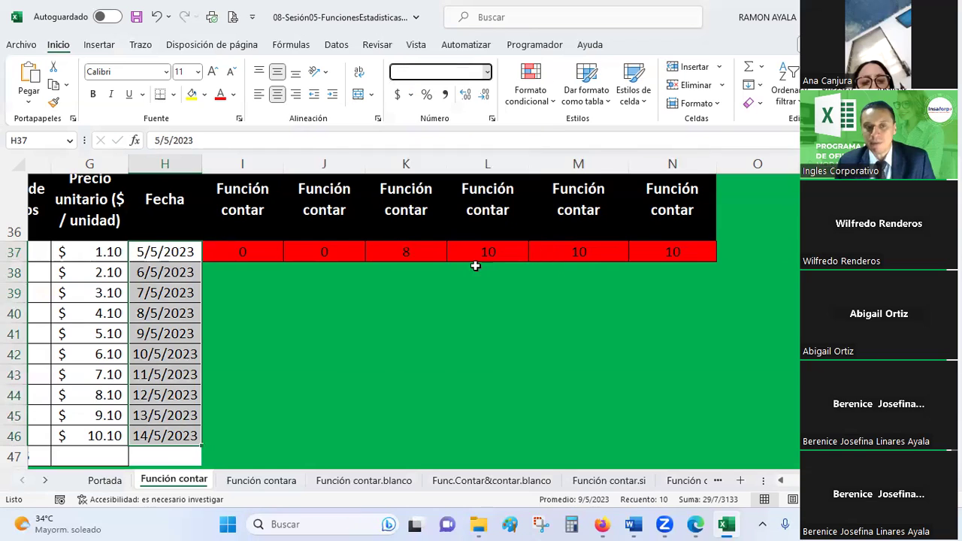
{"action": "left_click", "coordinate": [209, 252]}
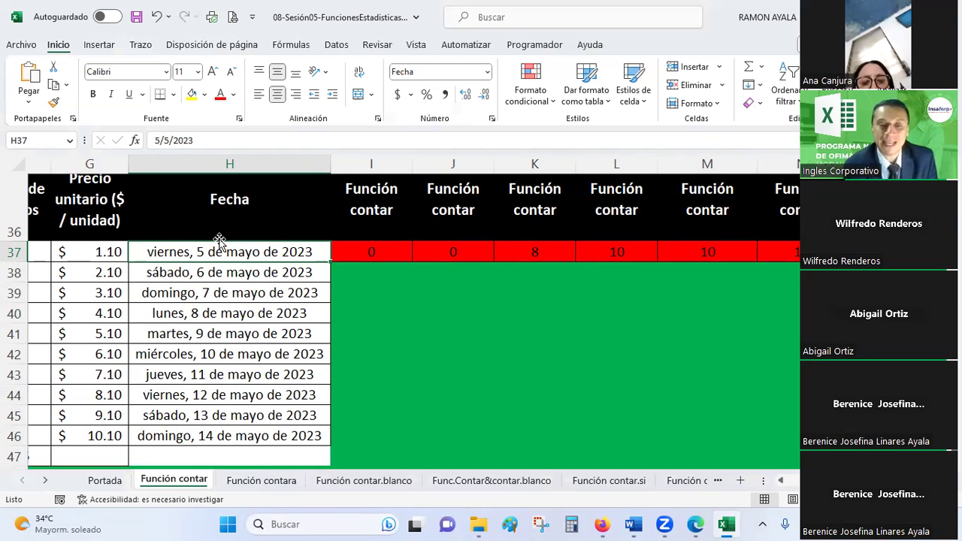
{"action": "left_click", "coordinate": [793, 254]}
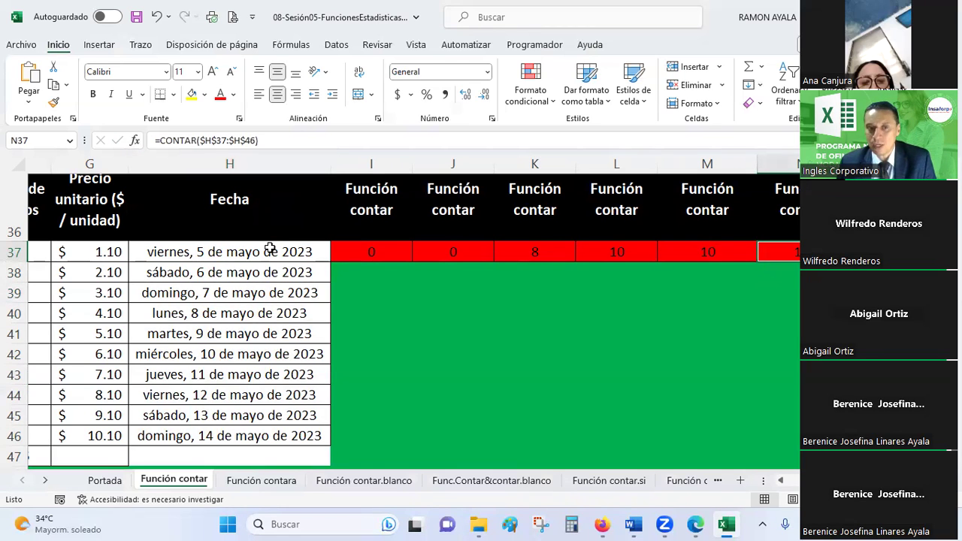
- Show H37 as serial number 45051, then return it to long date format
{"action": "left_click_drag", "start_coordinate": [270, 251], "coordinate": [254, 436]}
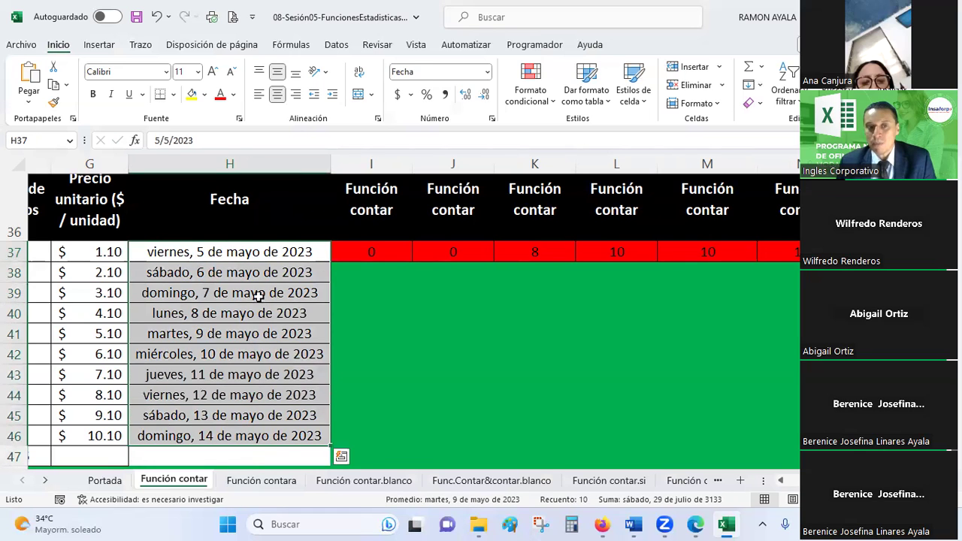
{"action": "left_click", "coordinate": [252, 253]}
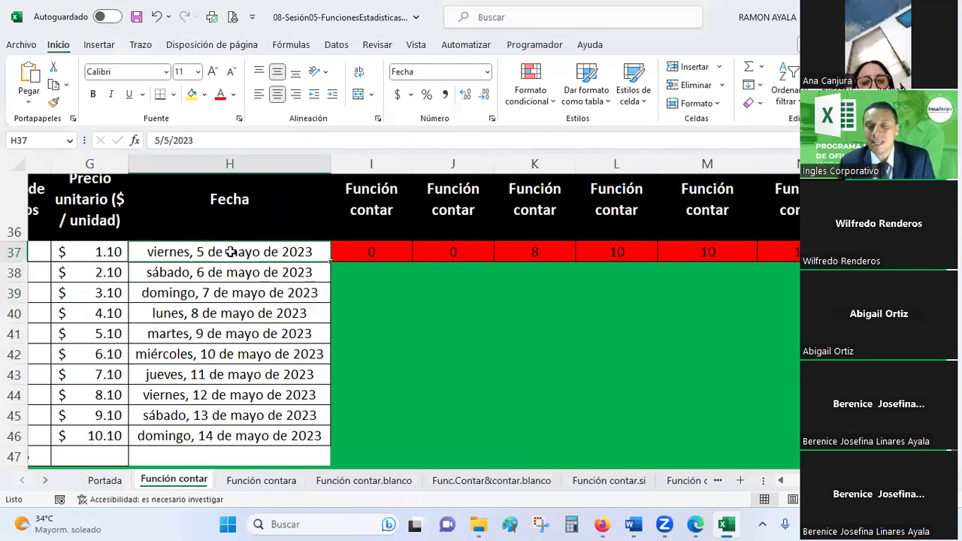
{"action": "left_click", "coordinate": [487, 72]}
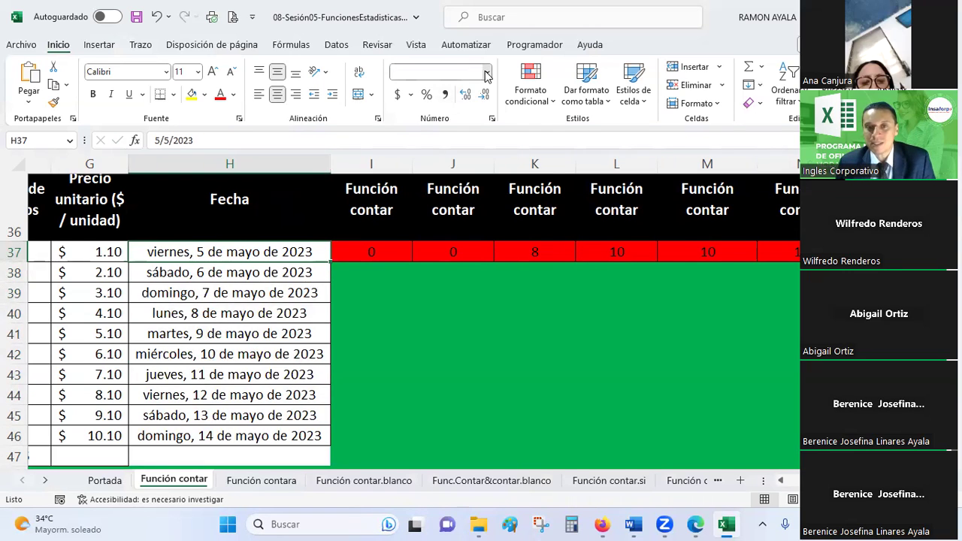
{"action": "left_click", "coordinate": [449, 130]}
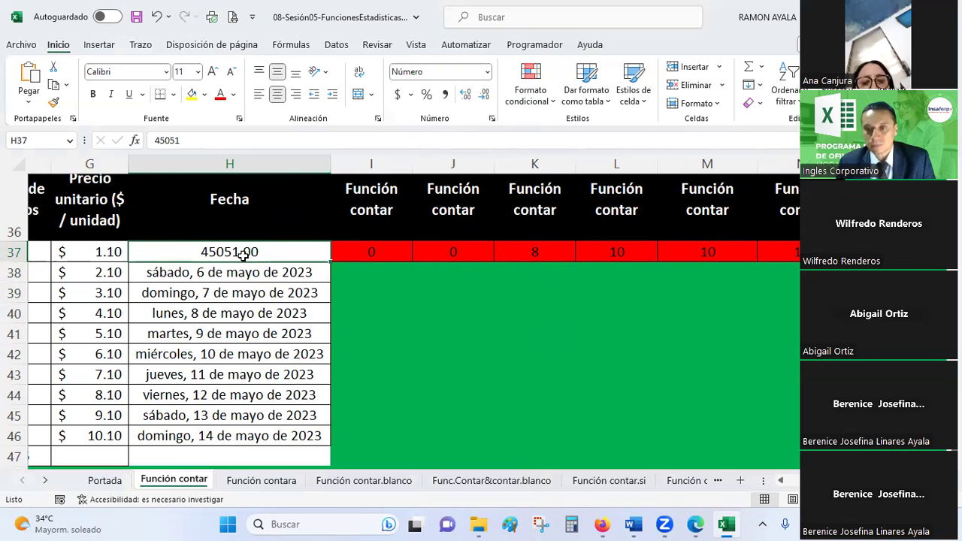
{"action": "left_click", "coordinate": [488, 73]}
{"action": "left_click", "coordinate": [467, 269]}
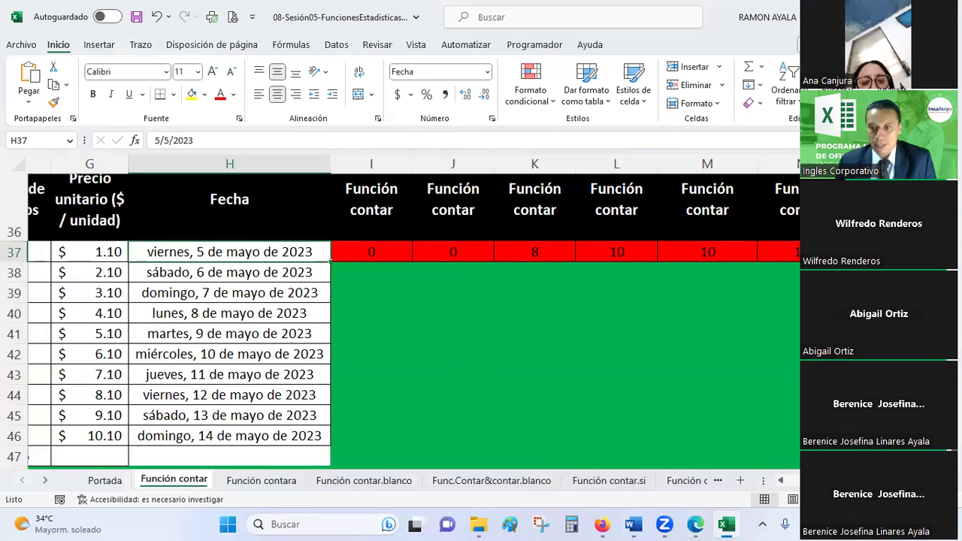
{"action": "scroll", "coordinate": [751, 335], "scroll_direction": "left", "scroll_amount": 5}
{"action": "scroll", "coordinate": [751, 334], "scroll_direction": "right", "scroll_amount": 2}
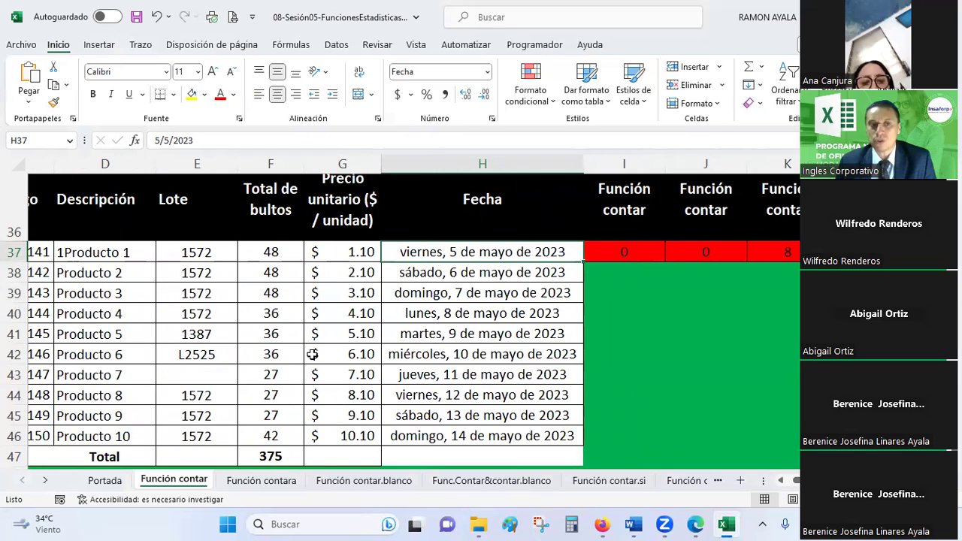
{"action": "left_click", "coordinate": [774, 252]}
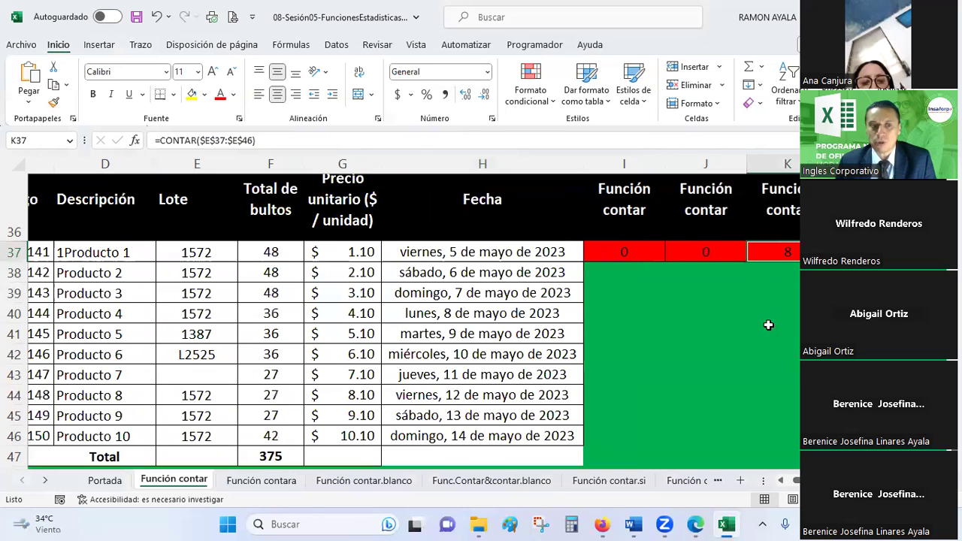
{"action": "left_click_drag", "start_coordinate": [797, 481], "coordinate": [798, 485]}
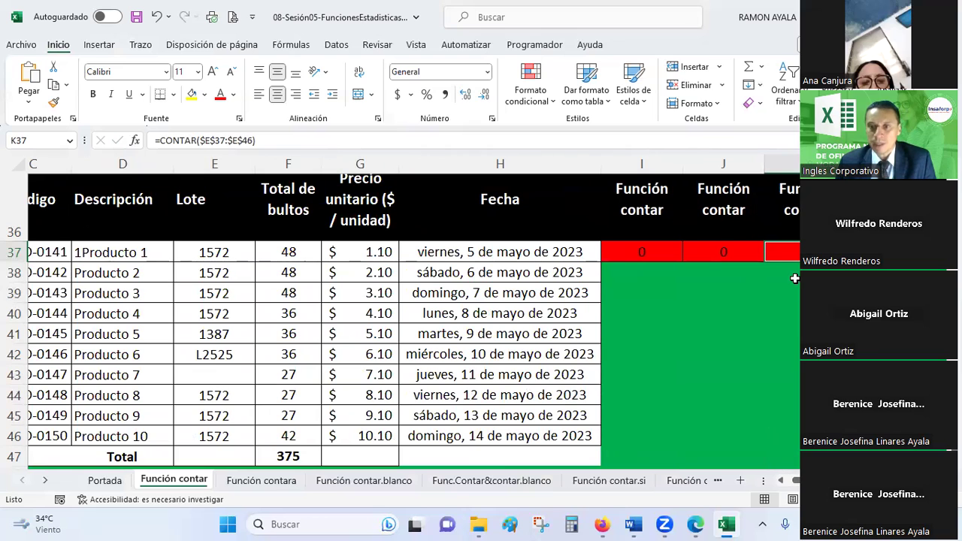
{"action": "left_click", "coordinate": [795, 278]}
{"action": "type", "text": "="}
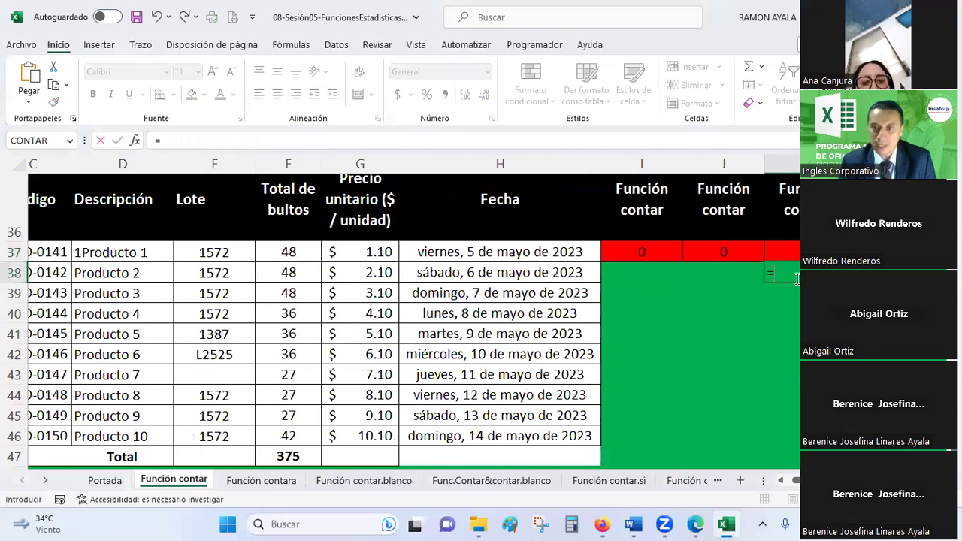
{"action": "left_click_drag", "start_coordinate": [797, 482], "coordinate": [786, 482]}
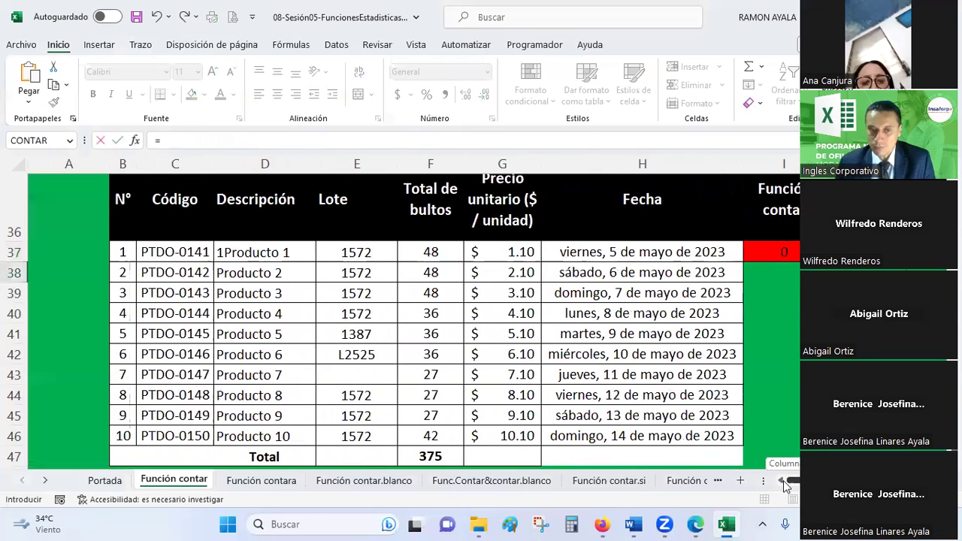
{"action": "left_click", "coordinate": [123, 420]}
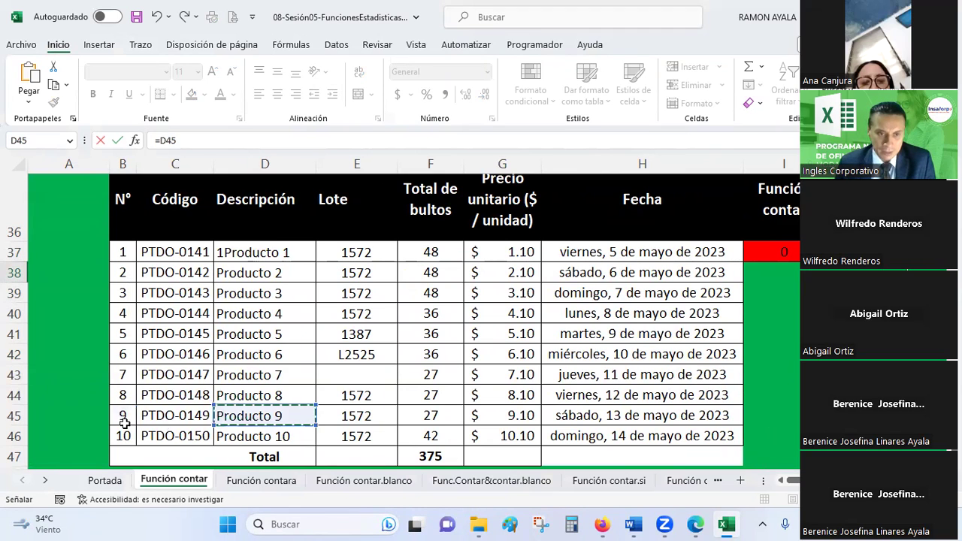
{"action": "scroll", "coordinate": [126, 435], "scroll_direction": "down", "scroll_amount": 2}
{"action": "left_click", "coordinate": [123, 314]}
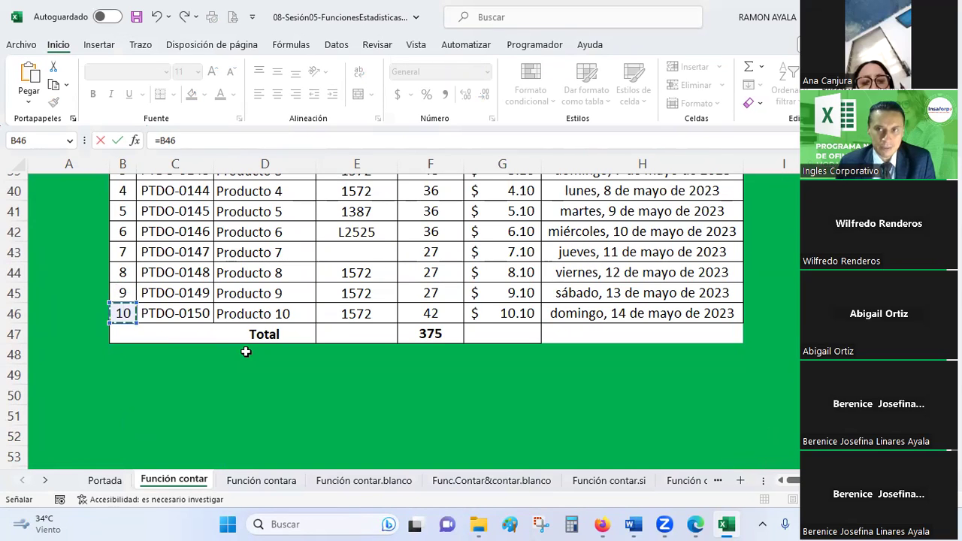
{"action": "key", "text": "Return"}
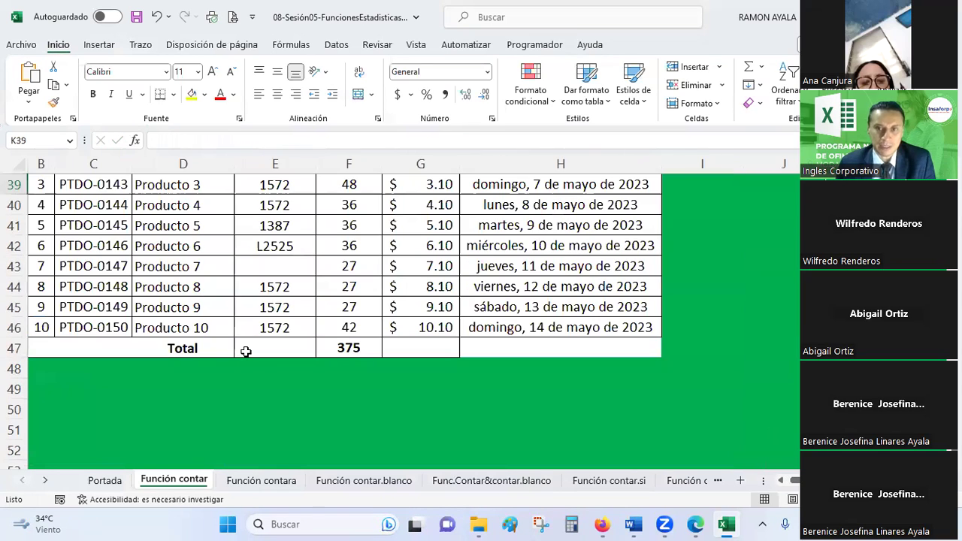
{"action": "scroll", "coordinate": [481, 344], "scroll_direction": "up", "scroll_amount": 1}
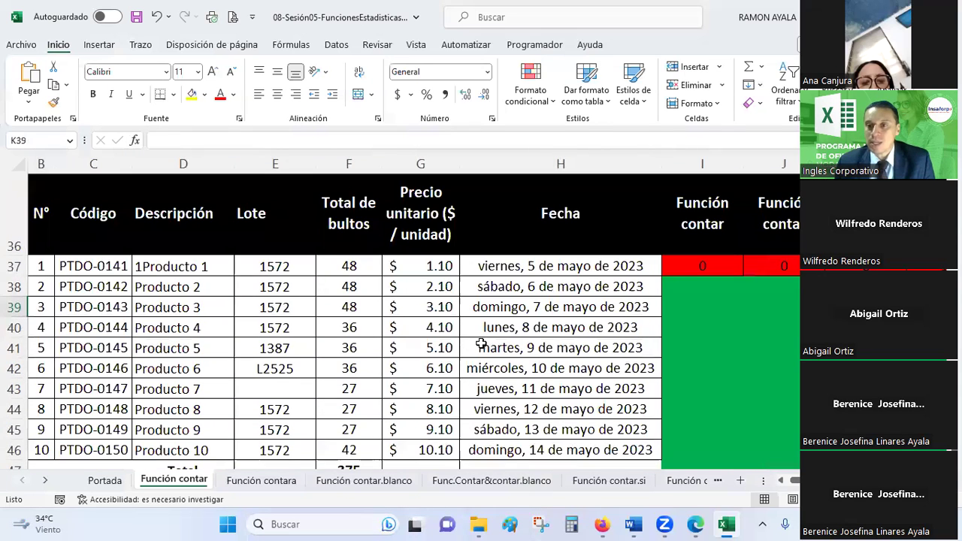
{"action": "key", "text": "Up"}
{"action": "left_click", "coordinate": [277, 94]}
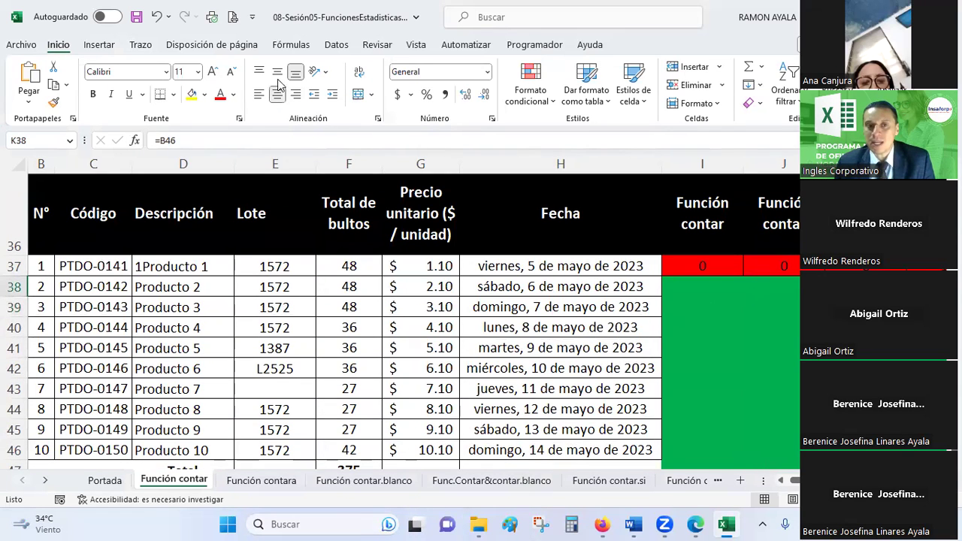
{"action": "left_click", "coordinate": [278, 72]}
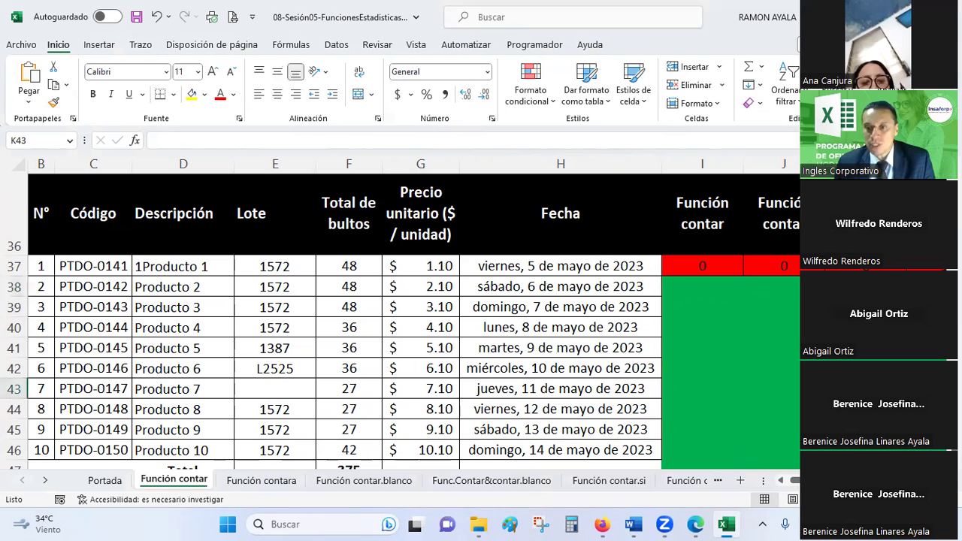
{"action": "left_click", "coordinate": [790, 286]}
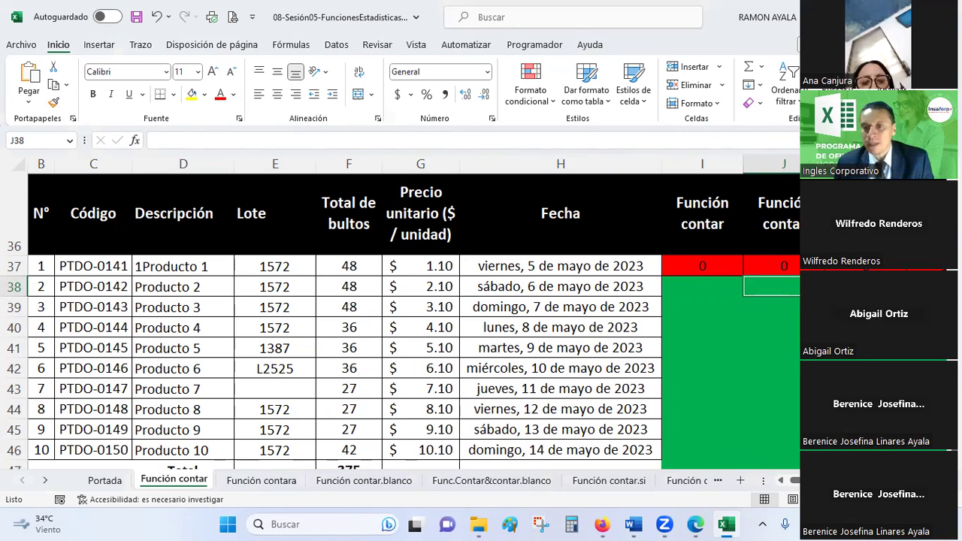
{"action": "key", "text": "Right"}
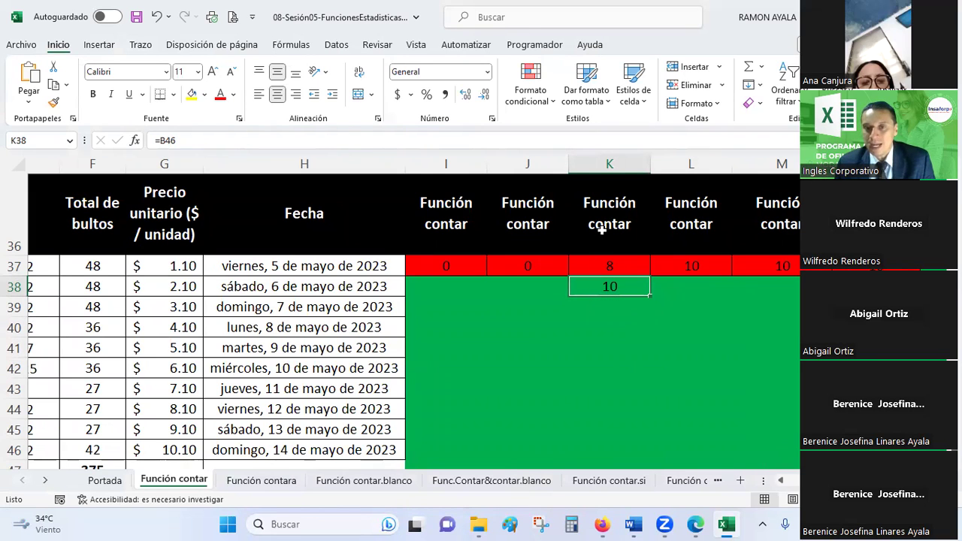
{"action": "scroll", "coordinate": [601, 231], "scroll_direction": "up", "scroll_amount": 1}
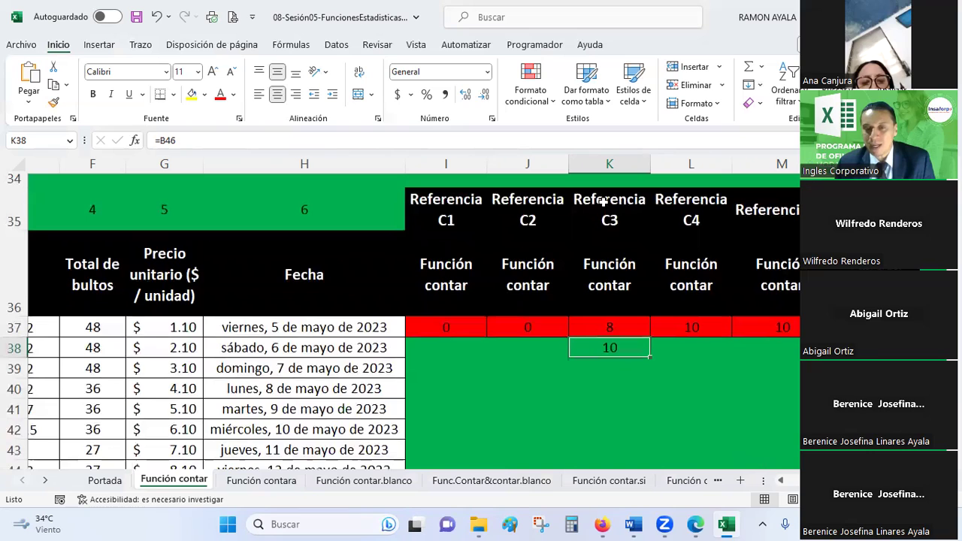
{"action": "left_click", "coordinate": [614, 328]}
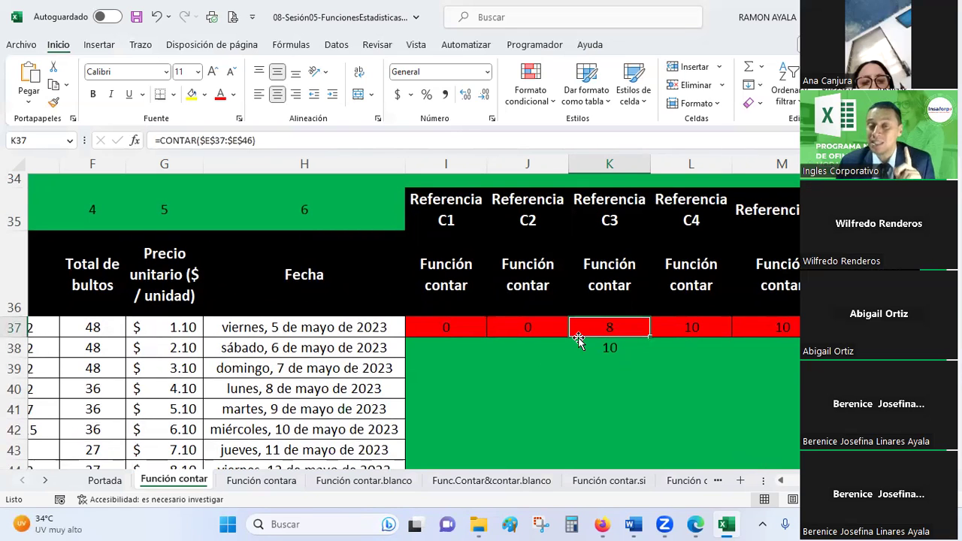
{"action": "left_click", "coordinate": [608, 345]}
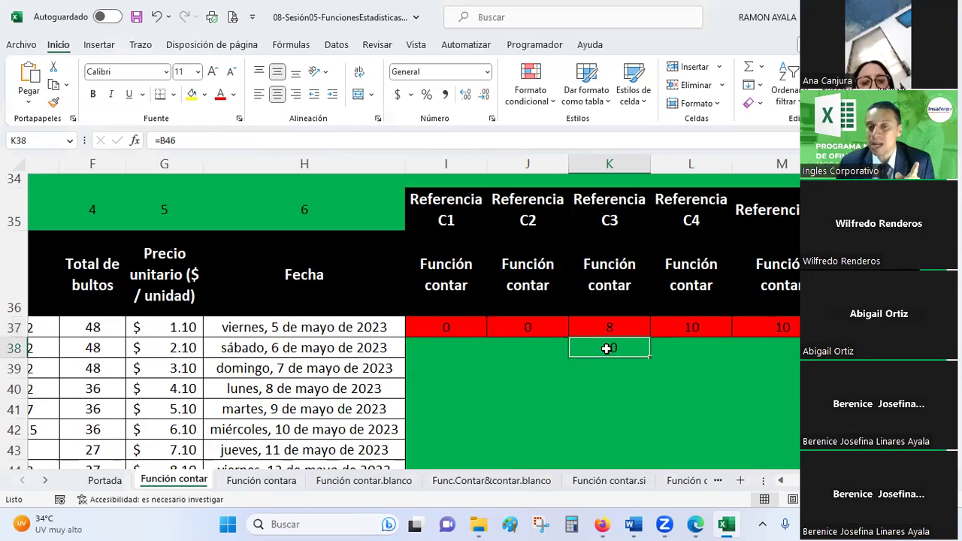
{"action": "left_click", "coordinate": [609, 368]}
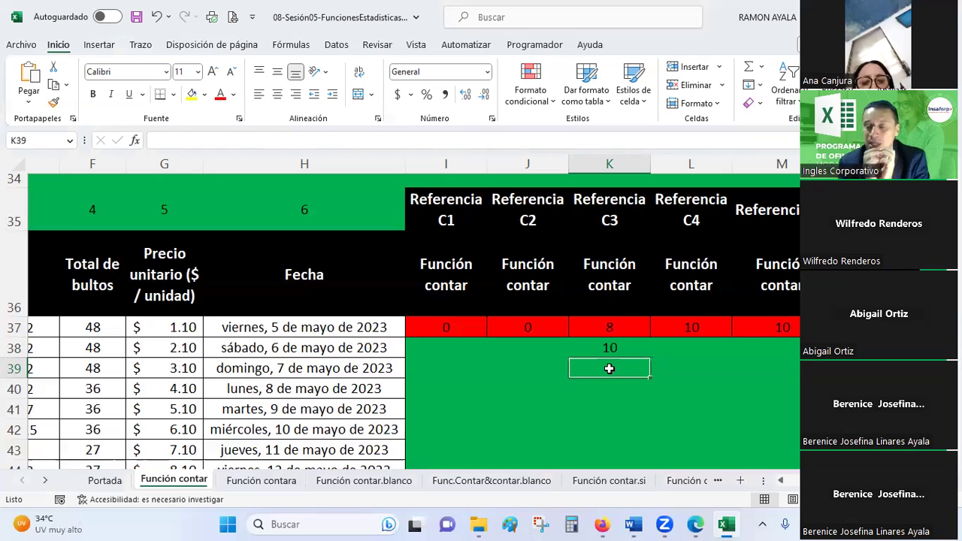
{"action": "left_click", "coordinate": [609, 348]}
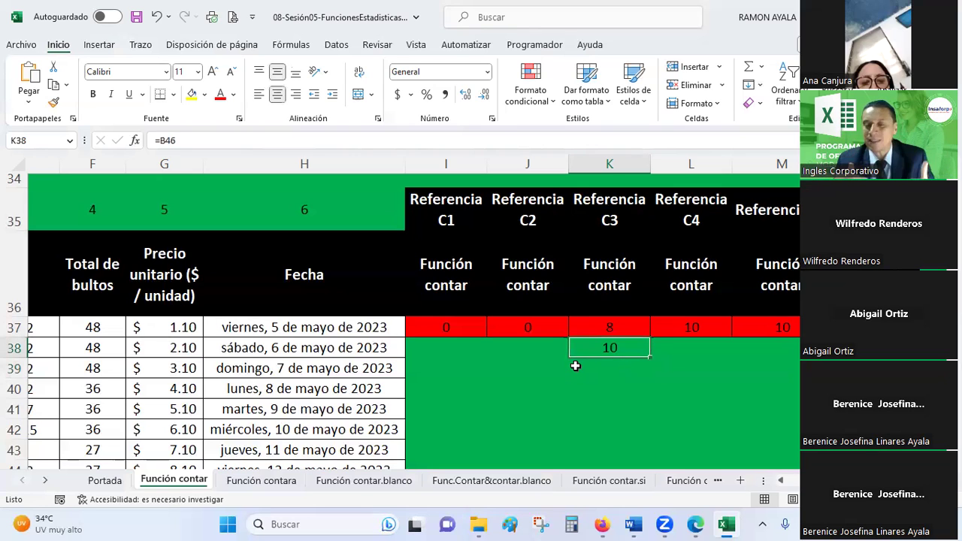
{"action": "left_click", "coordinate": [607, 323]}
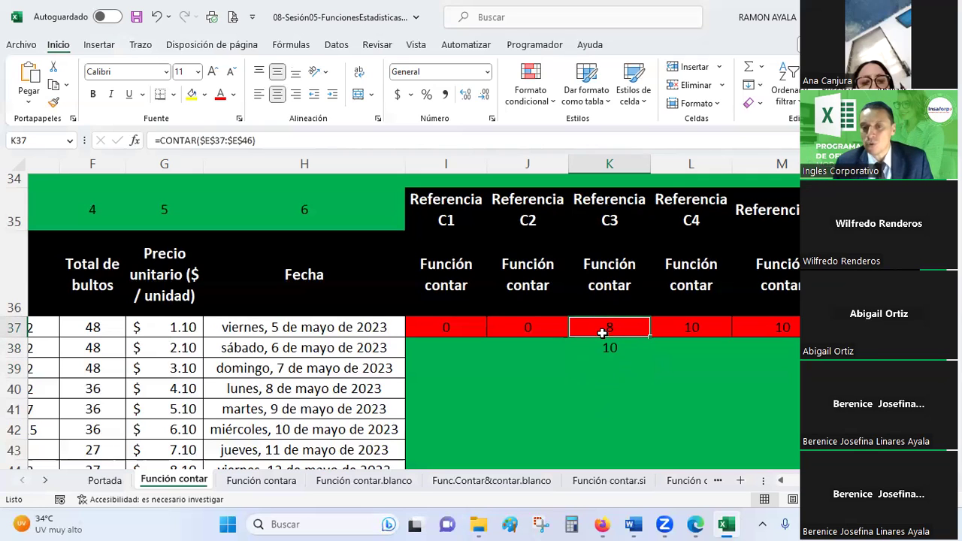
- Add filters to header row B36:H36 and filter Lote to show only blank rows
{"action": "left_click_drag", "start_coordinate": [800, 481], "coordinate": [796, 481]}
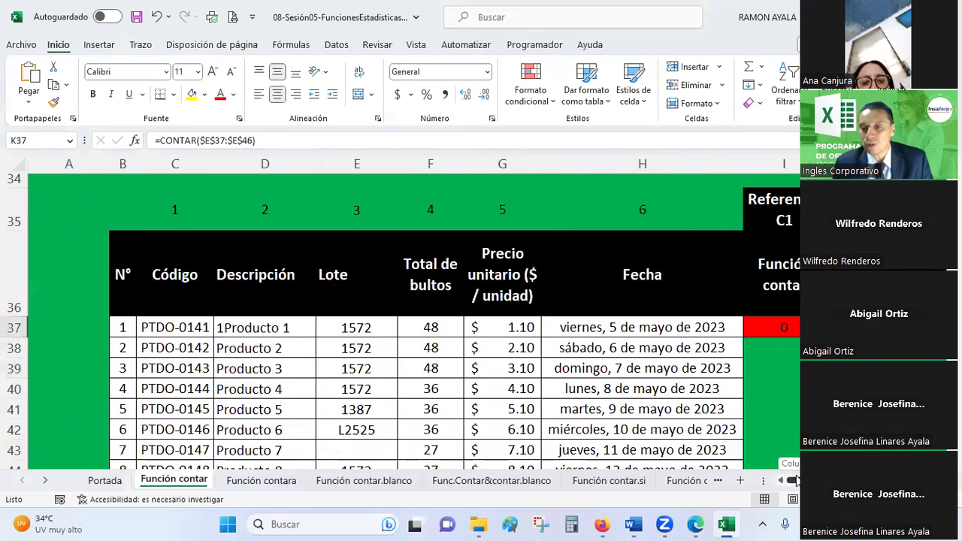
{"action": "left_click_drag", "start_coordinate": [115, 276], "coordinate": [636, 306]}
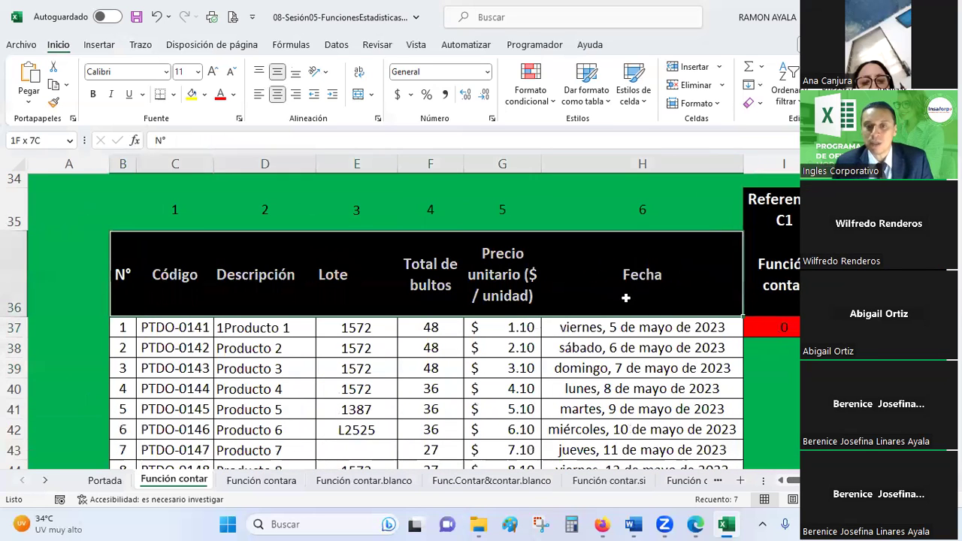
{"action": "left_click", "coordinate": [337, 45]}
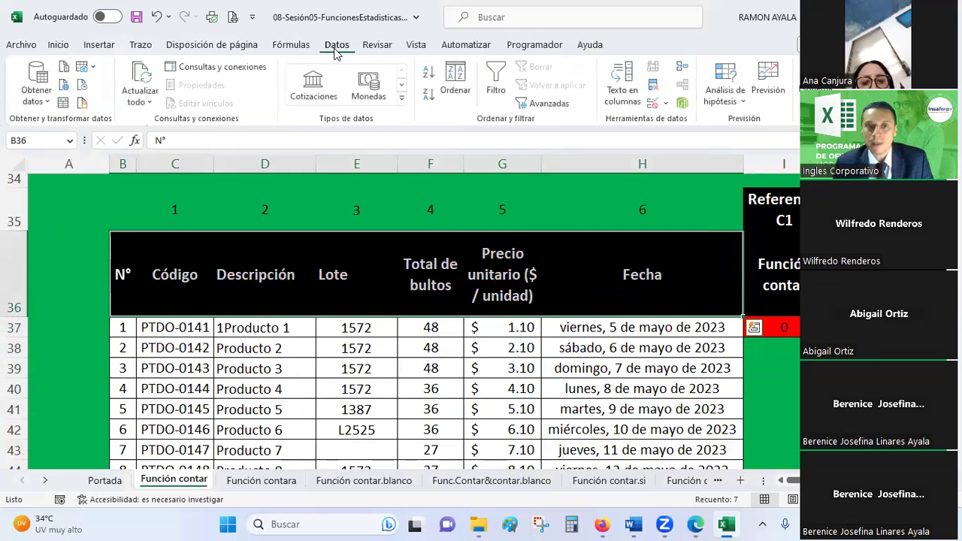
{"action": "left_click", "coordinate": [499, 77]}
{"action": "left_click", "coordinate": [368, 289]}
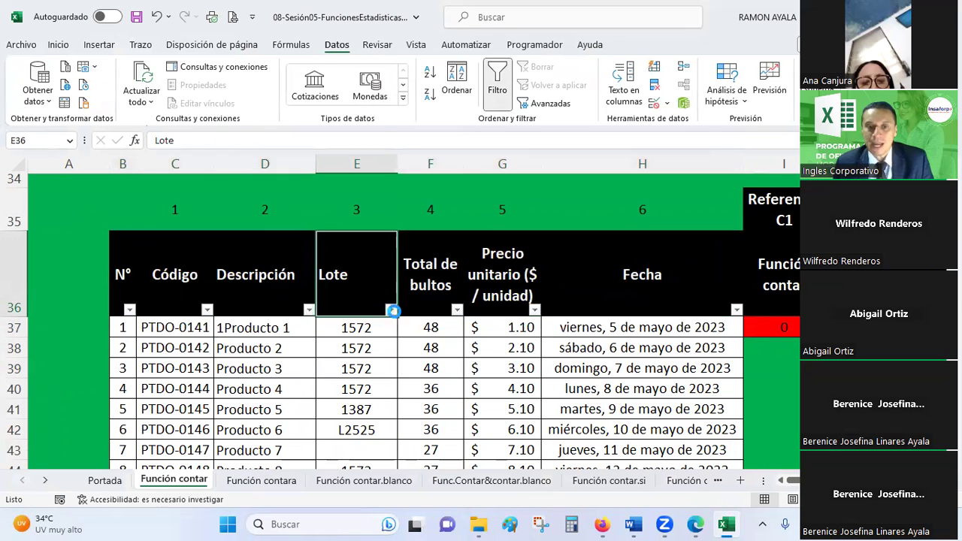
{"action": "left_click", "coordinate": [390, 309]}
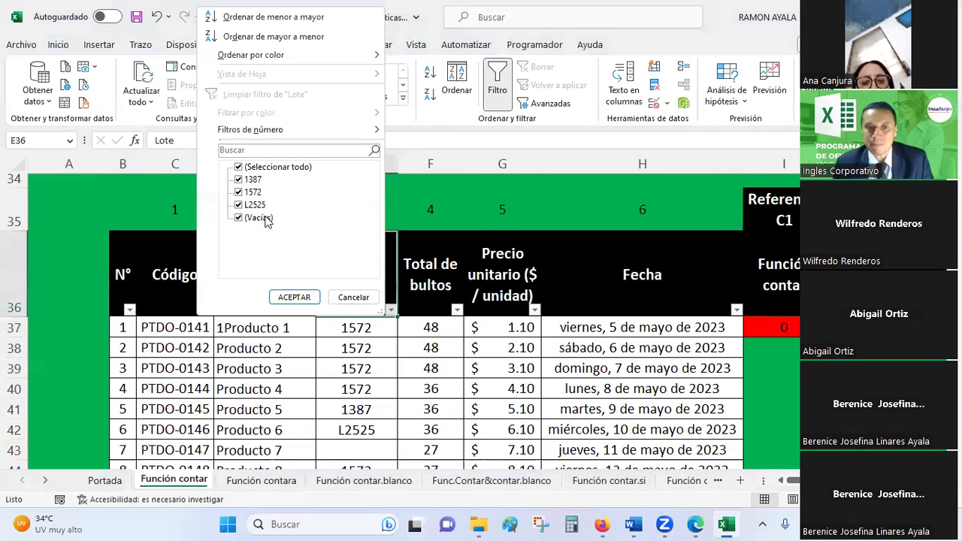
{"action": "left_click", "coordinate": [255, 204]}
{"action": "left_click", "coordinate": [253, 191]}
{"action": "left_click", "coordinate": [253, 179]}
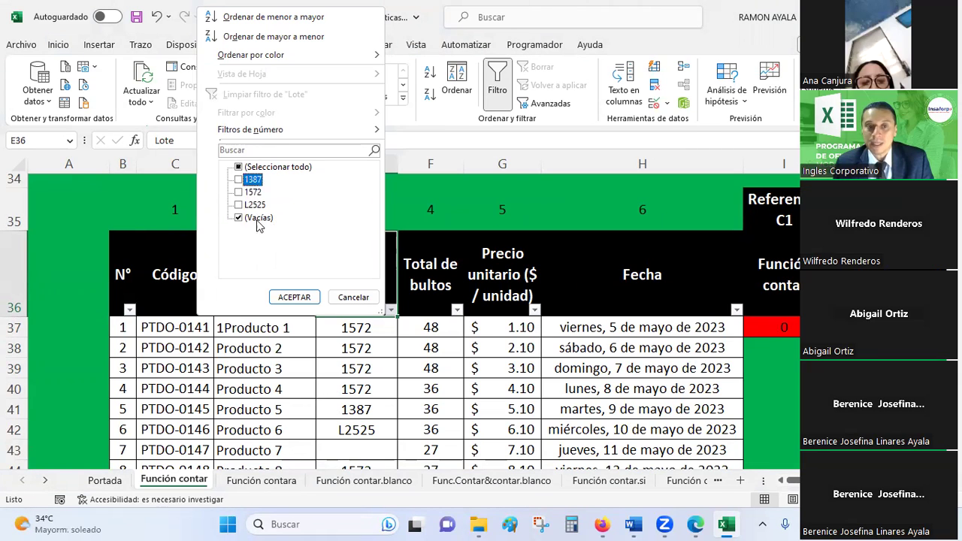
{"action": "left_click", "coordinate": [305, 297]}
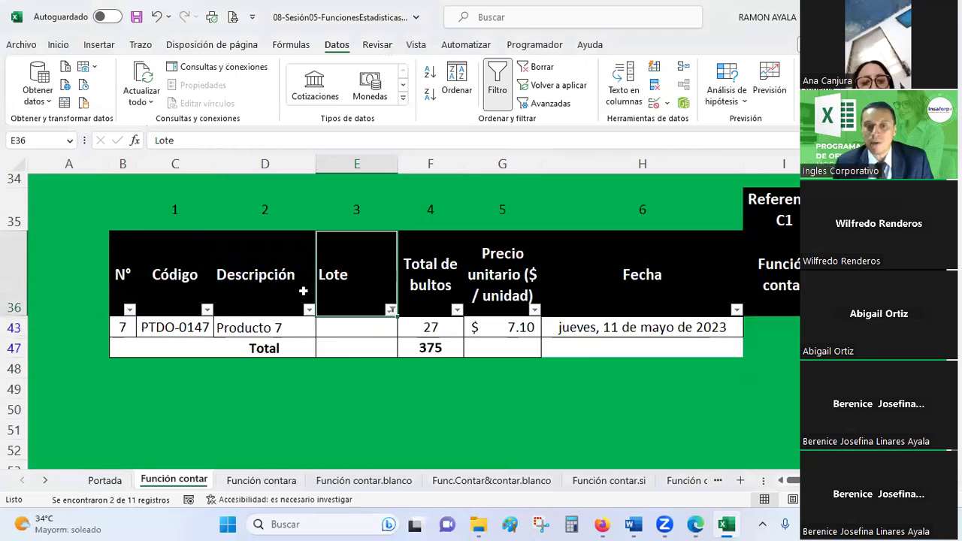
- Add L2525 to the Lote filter and inspect the visible cells E42 and E43
{"action": "scroll", "coordinate": [357, 349], "scroll_direction": "up", "scroll_amount": 1}
{"action": "scroll", "coordinate": [358, 348], "scroll_direction": "down", "scroll_amount": 2}
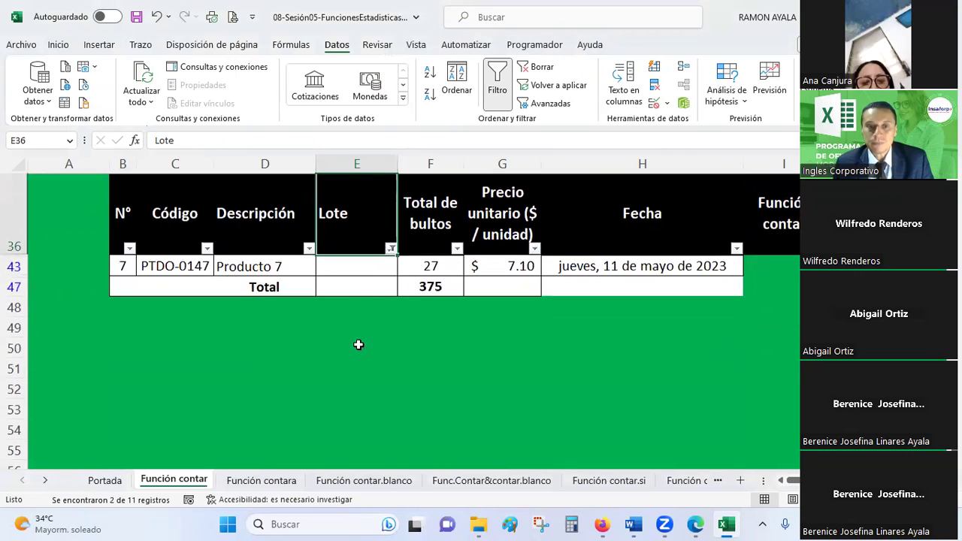
{"action": "left_click", "coordinate": [367, 270]}
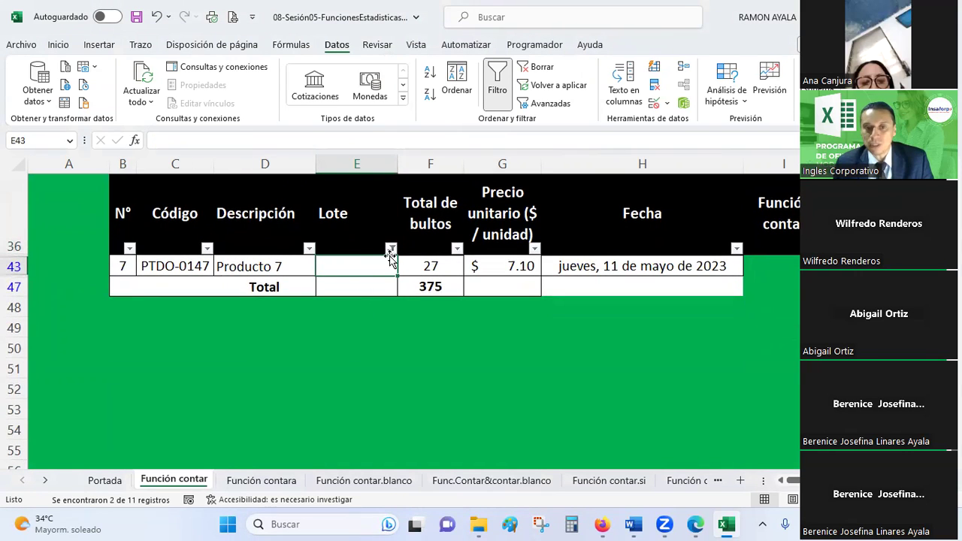
{"action": "left_click", "coordinate": [391, 249]}
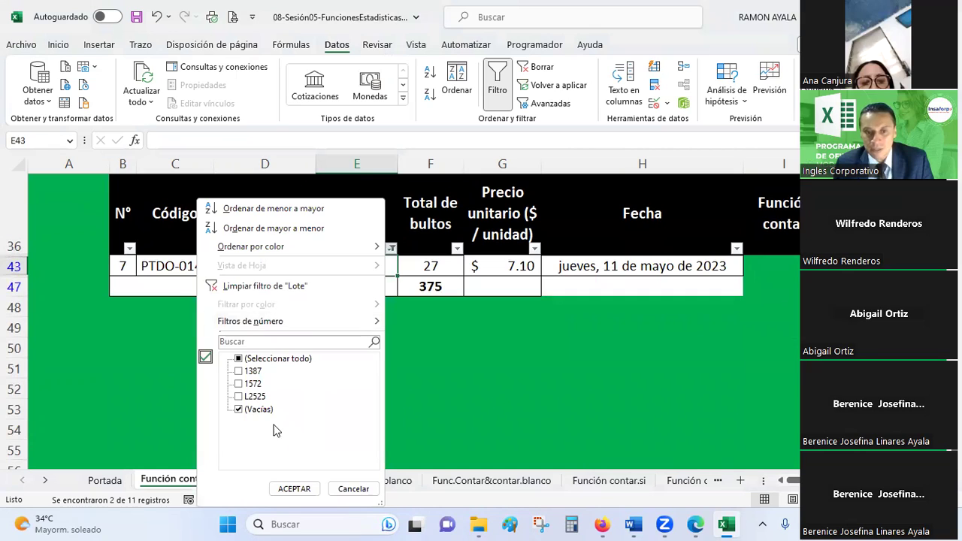
{"action": "left_click", "coordinate": [238, 397]}
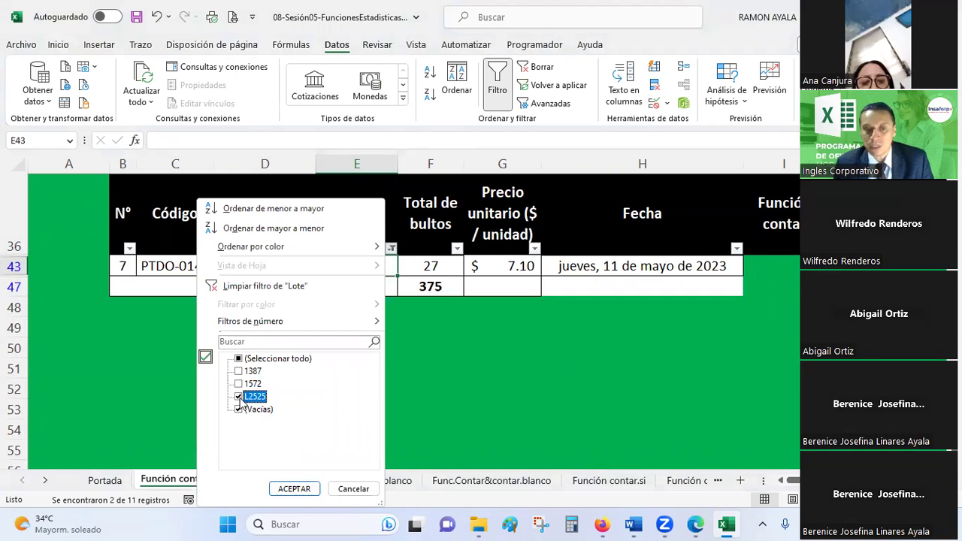
{"action": "left_click", "coordinate": [294, 488]}
{"action": "left_click_drag", "start_coordinate": [366, 264], "coordinate": [364, 287]}
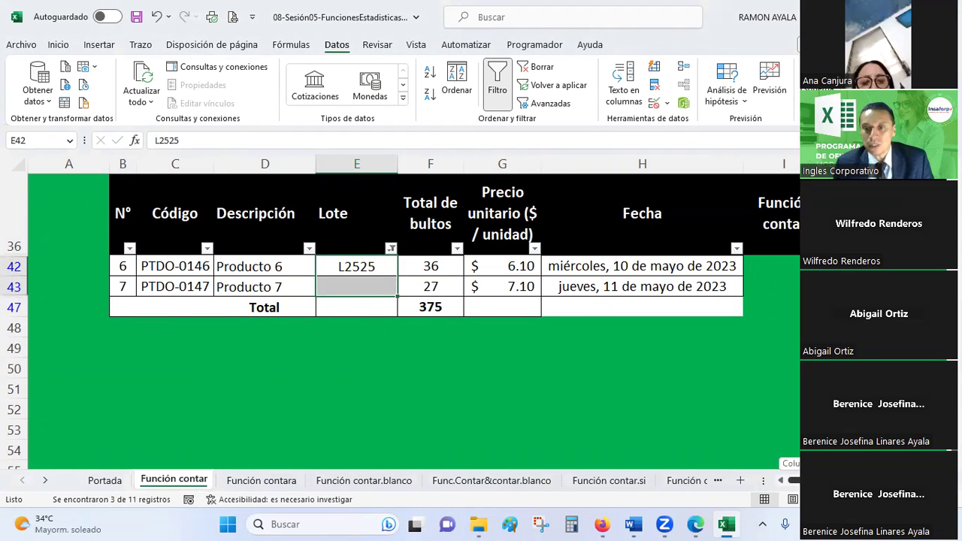
{"action": "scroll", "coordinate": [414, 316], "scroll_direction": "right", "scroll_amount": 4}
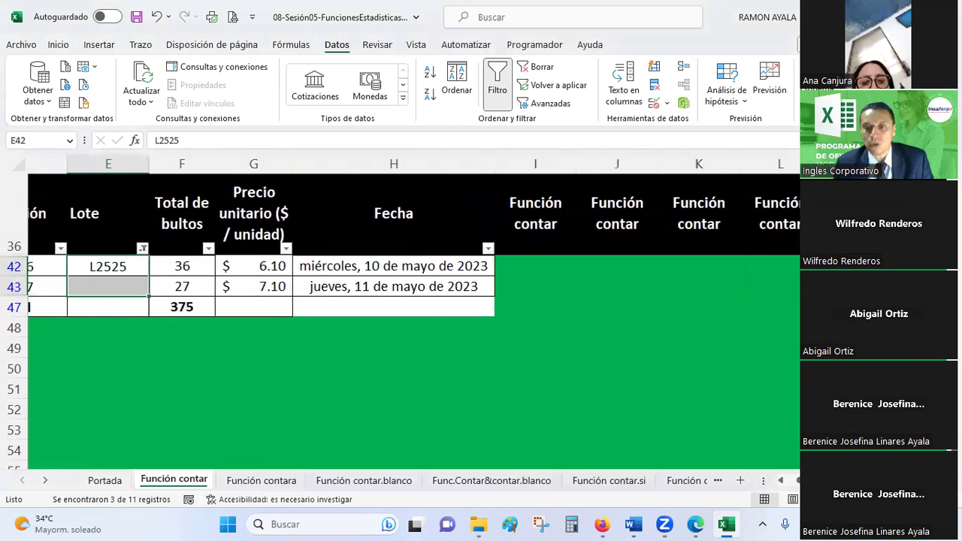
{"action": "scroll", "coordinate": [414, 301], "scroll_direction": "left", "scroll_amount": 4}
{"action": "left_click", "coordinate": [354, 266]}
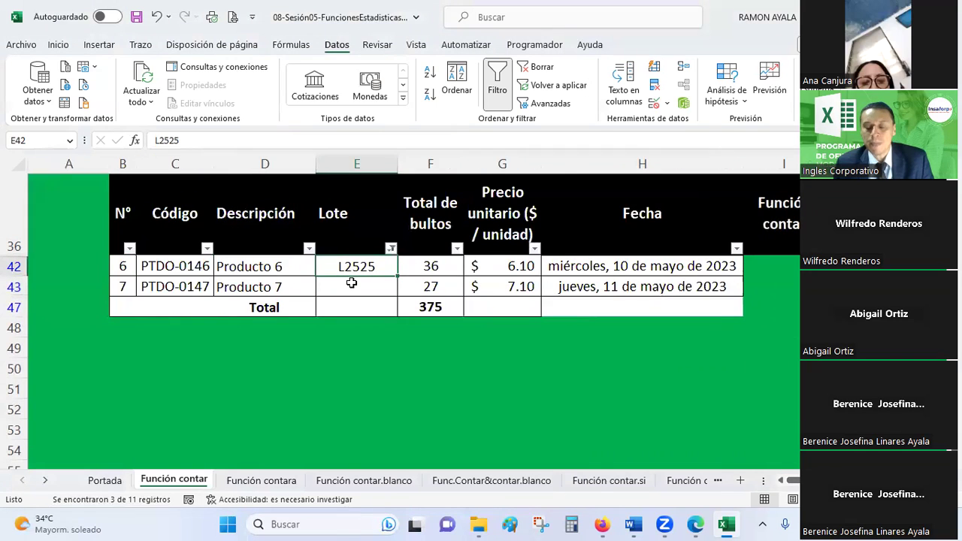
{"action": "left_click", "coordinate": [343, 288]}
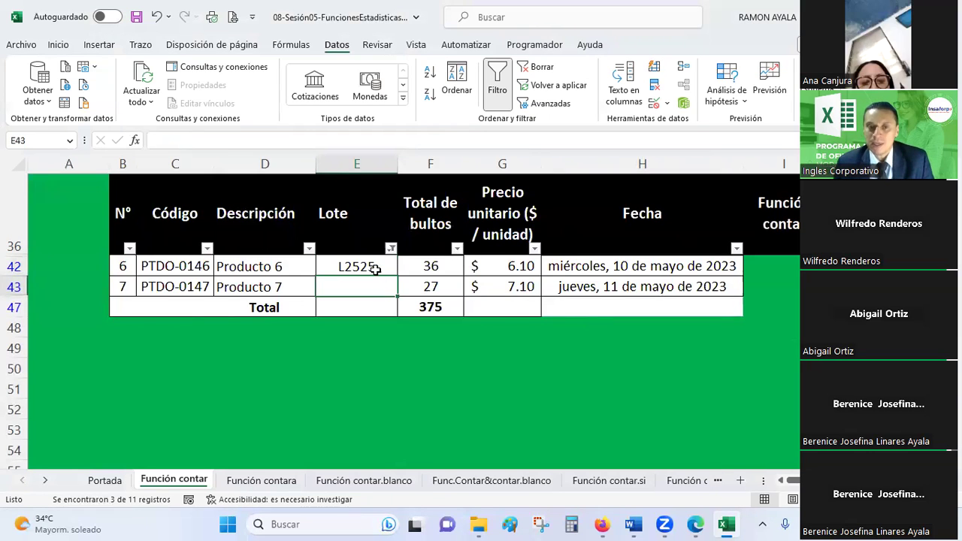
{"action": "left_click", "coordinate": [375, 270]}
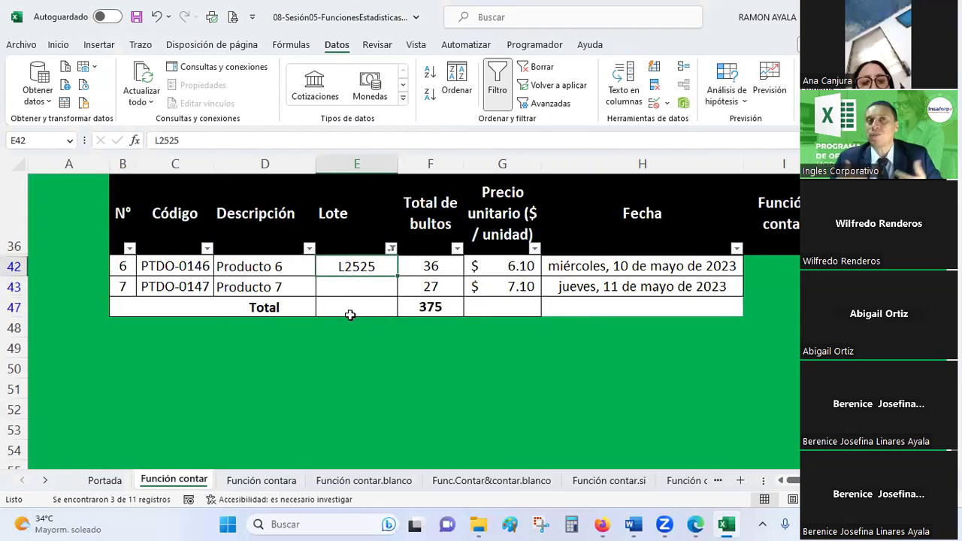
- Clear the Lote filter with (Seleccionar todo) so all ten products show
{"action": "left_click", "coordinate": [391, 248]}
{"action": "left_click", "coordinate": [263, 359]}
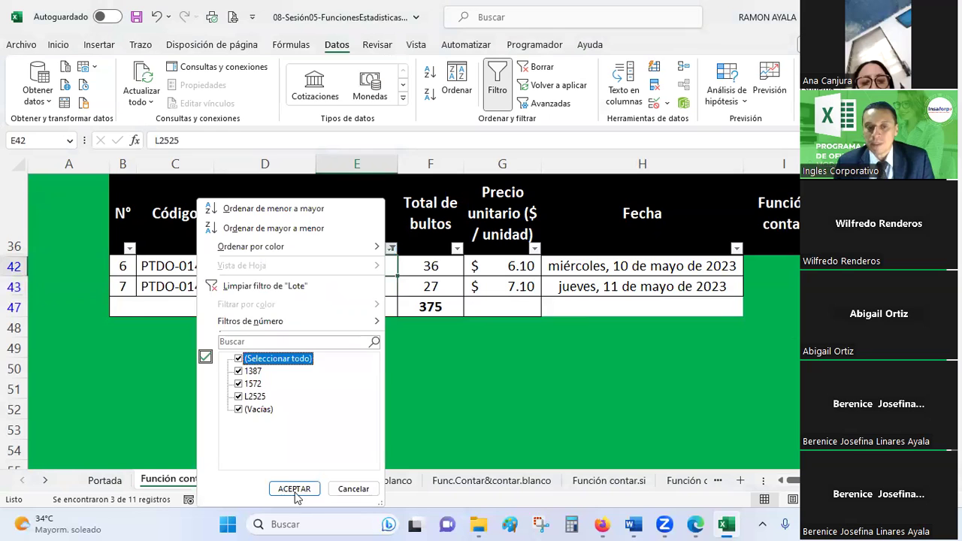
{"action": "left_click", "coordinate": [294, 489]}
{"action": "scroll", "coordinate": [426, 359], "scroll_direction": "down", "scroll_amount": 1}
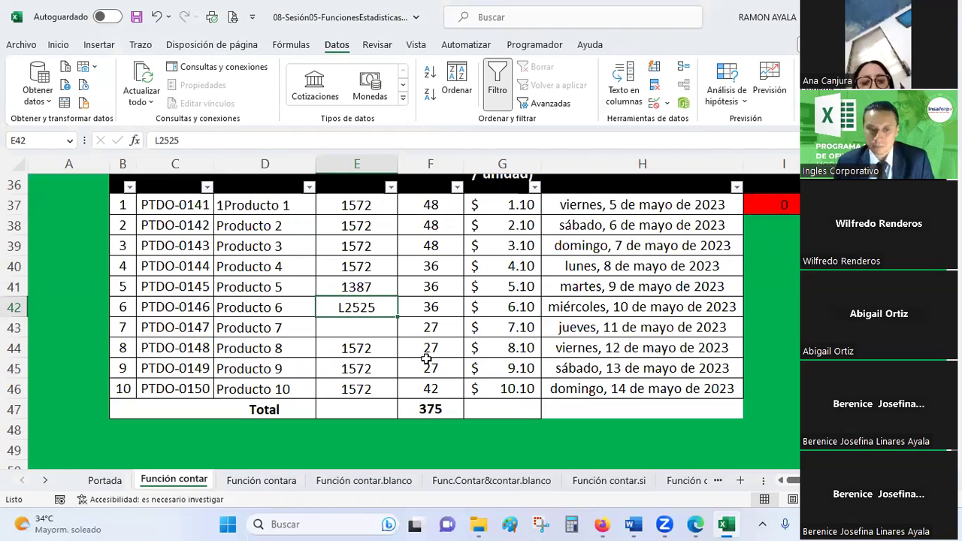
- Switch to the Función contara sheet and review its COUNTA description at the top
{"action": "left_click", "coordinate": [279, 482]}
{"action": "scroll", "coordinate": [370, 301], "scroll_direction": "up", "scroll_amount": 1}
{"action": "scroll", "coordinate": [370, 301], "scroll_direction": "up", "scroll_amount": 3}
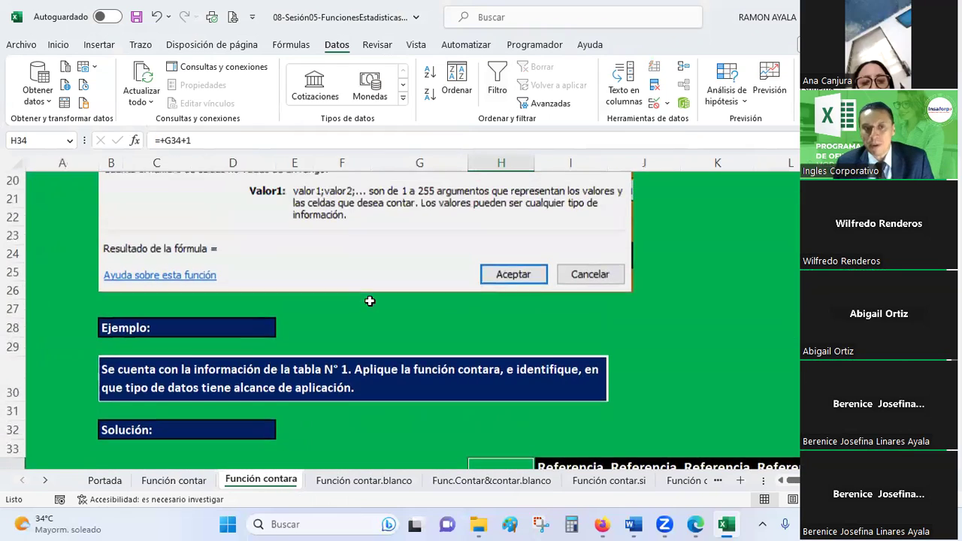
{"action": "scroll", "coordinate": [370, 301], "scroll_direction": "up", "scroll_amount": 2}
{"action": "scroll", "coordinate": [369, 301], "scroll_direction": "up", "scroll_amount": 3}
{"action": "scroll", "coordinate": [370, 301], "scroll_direction": "up", "scroll_amount": 2}
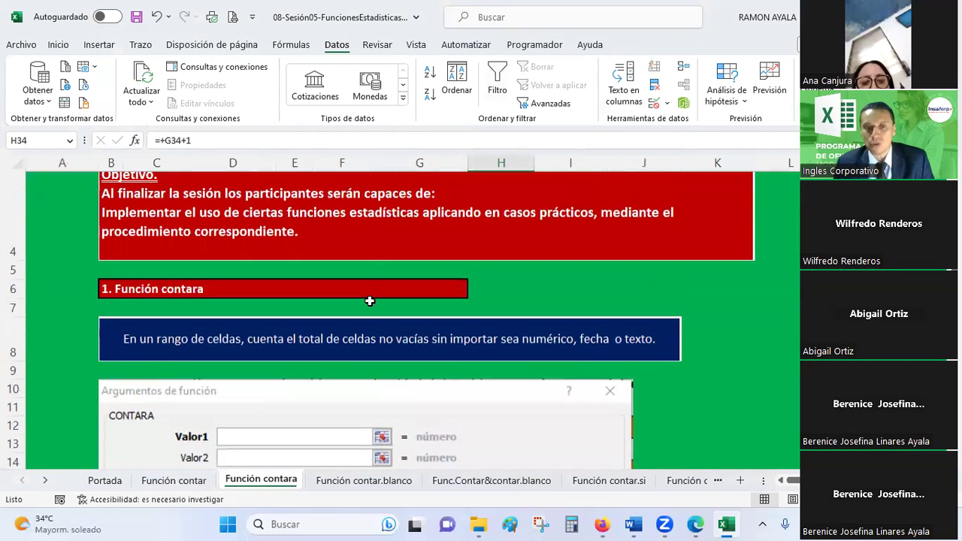
{"action": "scroll", "coordinate": [370, 301], "scroll_direction": "up", "scroll_amount": 1}
{"action": "scroll", "coordinate": [370, 301], "scroll_direction": "down", "scroll_amount": 2}
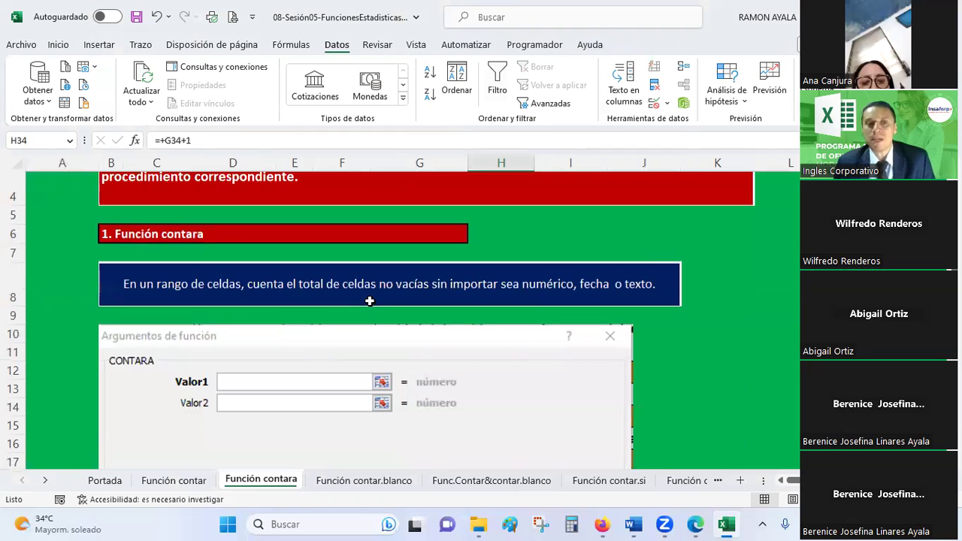
{"action": "scroll", "coordinate": [370, 301], "scroll_direction": "up", "scroll_amount": 2}
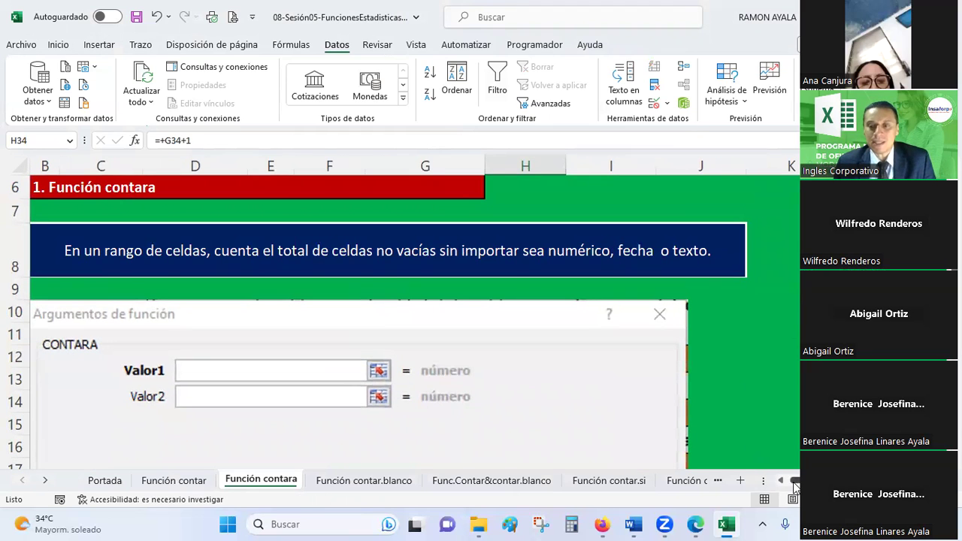
{"action": "left_click_drag", "start_coordinate": [795, 488], "coordinate": [788, 487]}
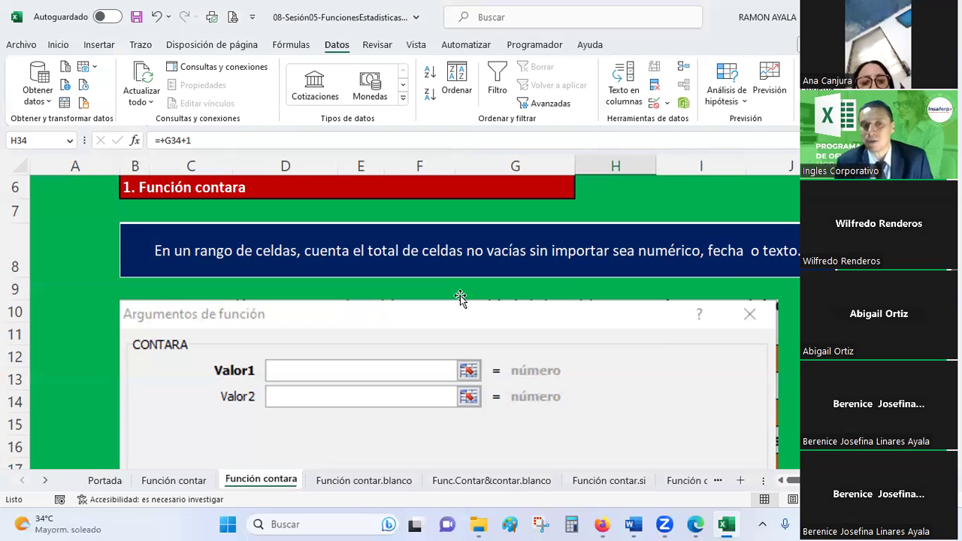
{"action": "left_click", "coordinate": [461, 287]}
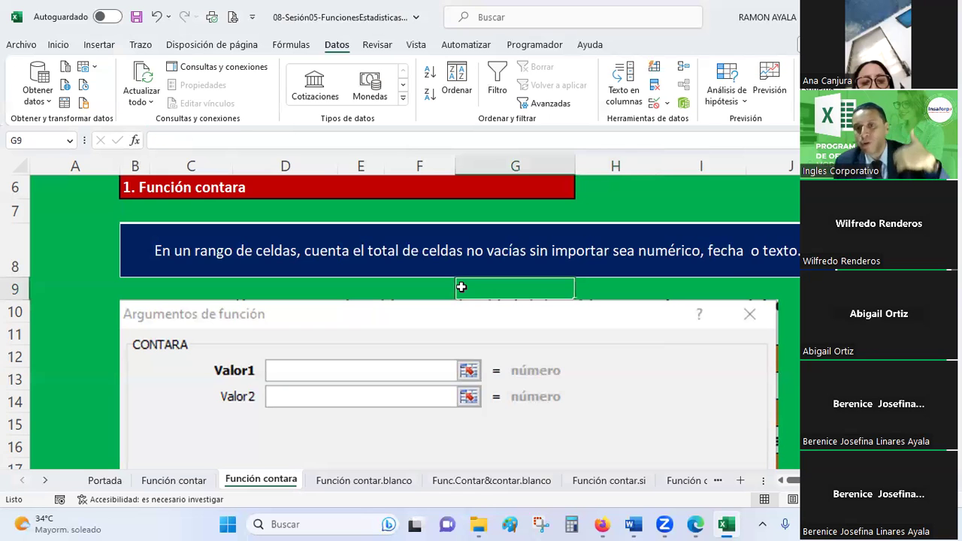
- Scroll down to the product table and select cell I36
{"action": "scroll", "coordinate": [461, 287], "scroll_direction": "down", "scroll_amount": 3}
{"action": "scroll", "coordinate": [461, 287], "scroll_direction": "down", "scroll_amount": 1}
{"action": "scroll", "coordinate": [461, 287], "scroll_direction": "down", "scroll_amount": 2}
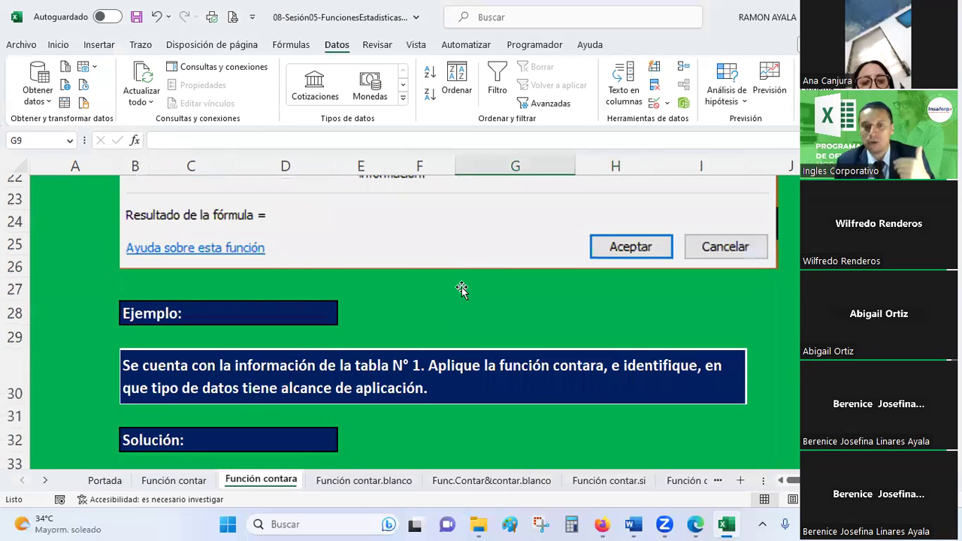
{"action": "scroll", "coordinate": [461, 290], "scroll_direction": "down", "scroll_amount": 3}
{"action": "scroll", "coordinate": [461, 290], "scroll_direction": "down", "scroll_amount": 1}
{"action": "scroll", "coordinate": [460, 289], "scroll_direction": "down", "scroll_amount": 1}
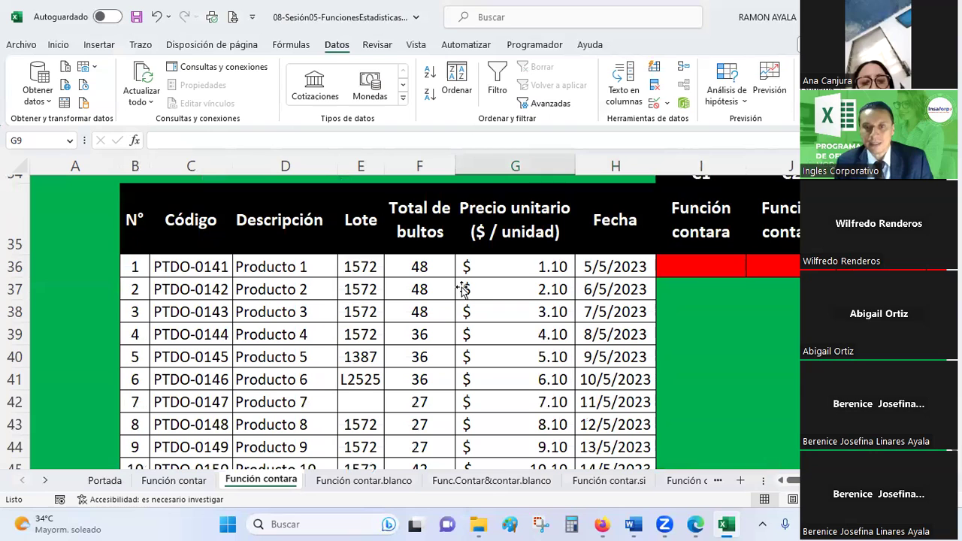
{"action": "left_click", "coordinate": [699, 267]}
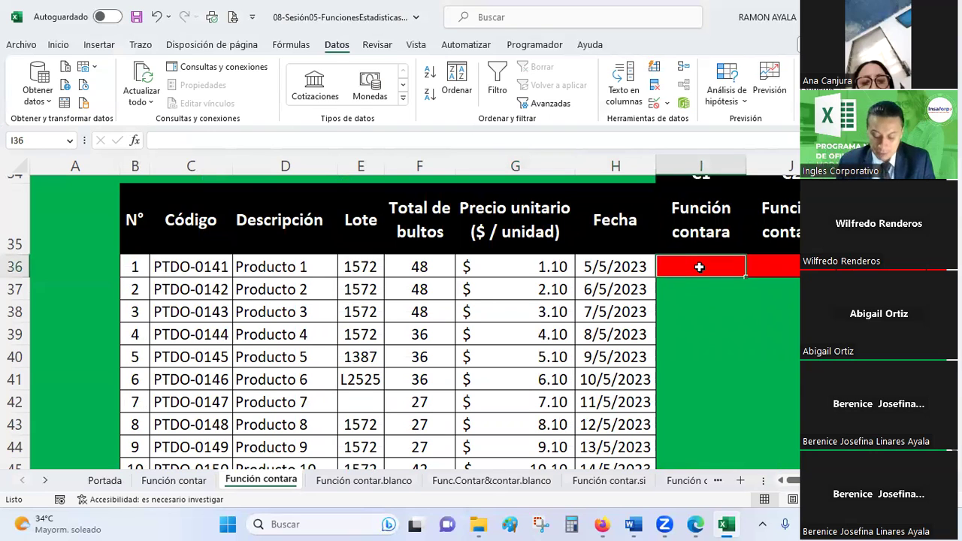
- Enter =CONTARA(C36:C45) in I36, returning 10
{"action": "mouse_move", "coordinate": [615, 524]}
{"action": "type", "text": "="}
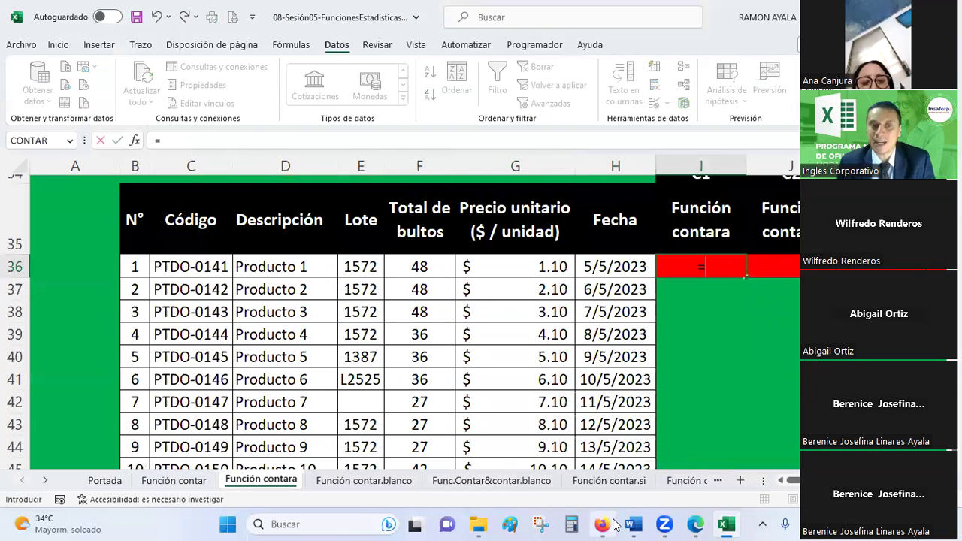
{"action": "type", "text": "con"}
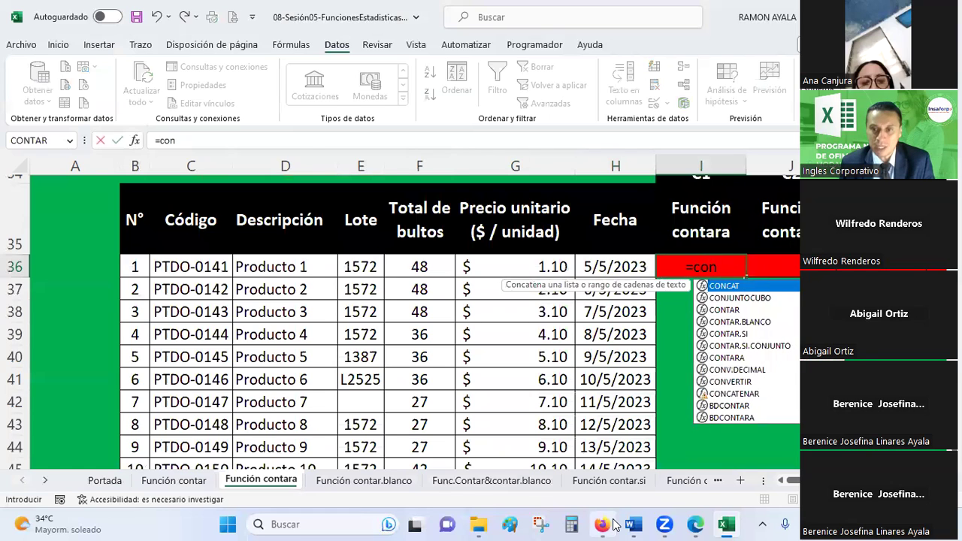
{"action": "type", "text": "tara("}
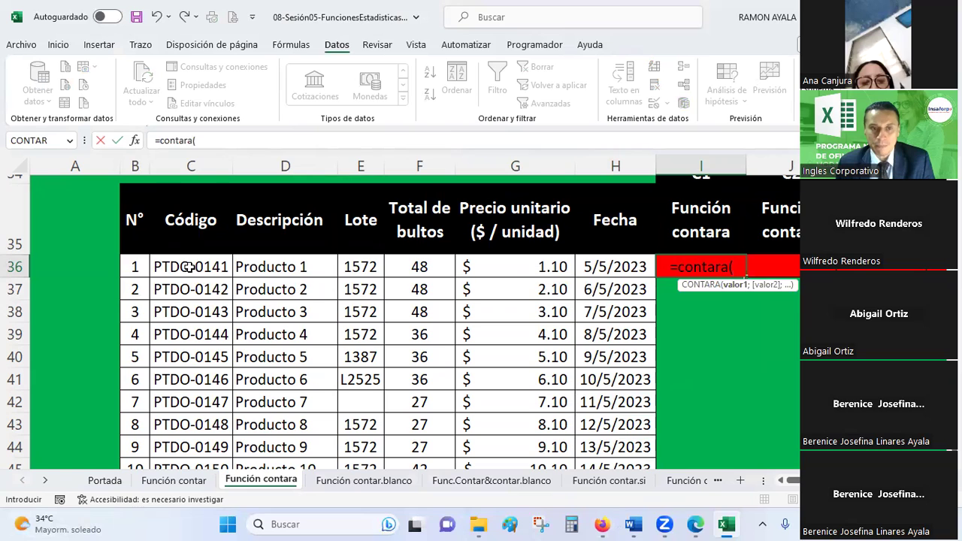
{"action": "left_click_drag", "start_coordinate": [190, 267], "coordinate": [216, 385]}
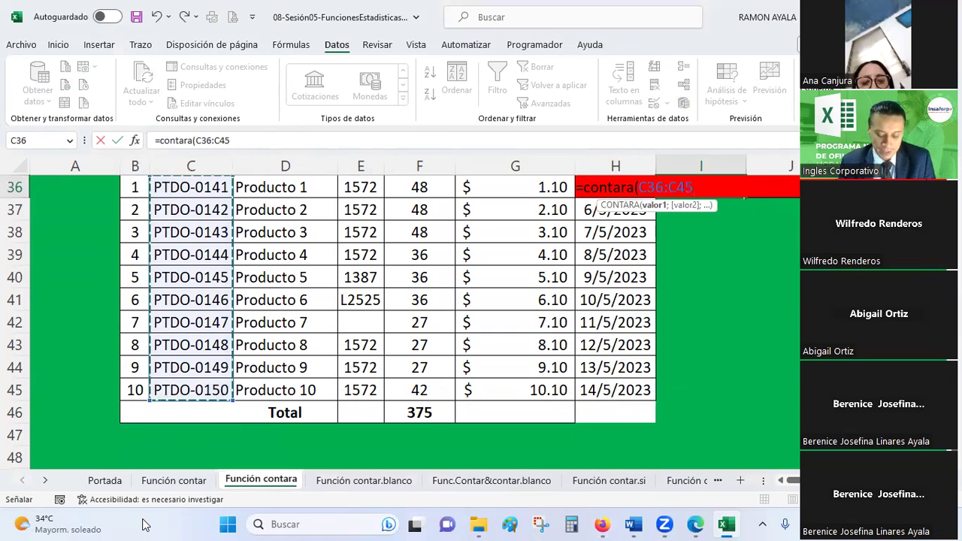
{"action": "type", "text": ")"}
{"action": "key", "text": "Return"}
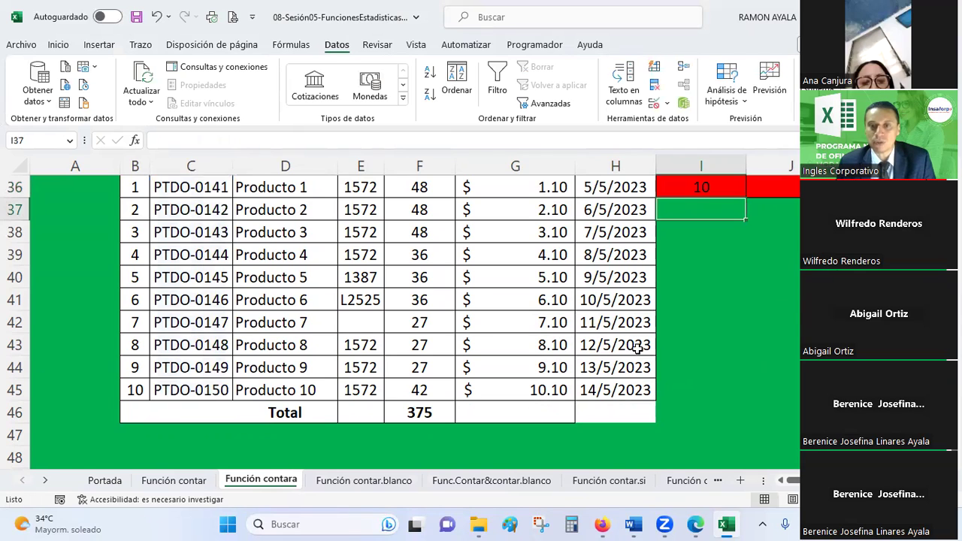
- Fill the I36 count formula across row 36 to column N, giving 10, 10, 9, 10, 10
{"action": "scroll", "coordinate": [752, 322], "scroll_direction": "up", "scroll_amount": 1}
{"action": "scroll", "coordinate": [730, 324], "scroll_direction": "up", "scroll_amount": 1}
{"action": "left_click", "coordinate": [732, 328]}
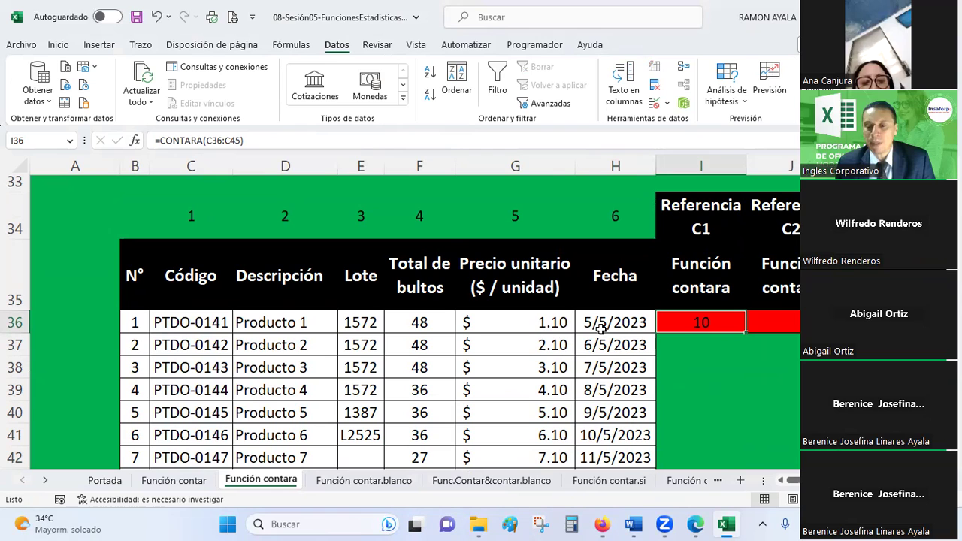
{"action": "scroll", "coordinate": [676, 285], "scroll_direction": "down", "scroll_amount": 1}
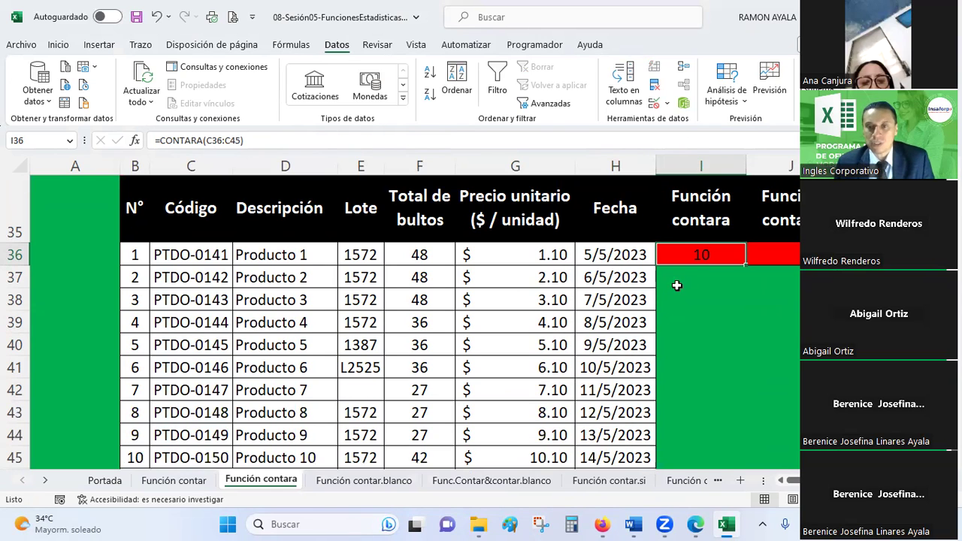
{"action": "scroll", "coordinate": [692, 265], "scroll_direction": "down", "scroll_amount": 1}
{"action": "scroll", "coordinate": [658, 275], "scroll_direction": "up", "scroll_amount": 1}
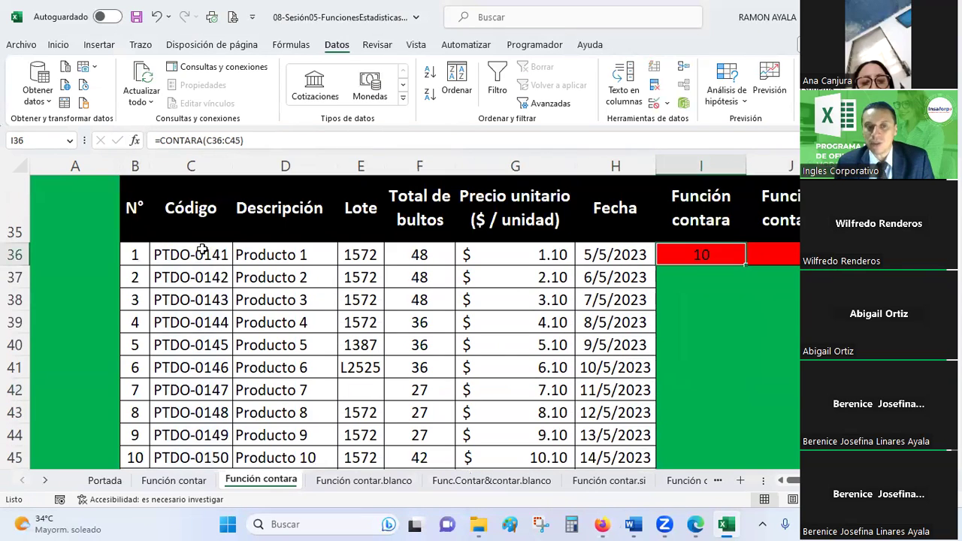
{"action": "left_click_drag", "start_coordinate": [203, 250], "coordinate": [193, 413]}
{"action": "left_click_drag", "start_coordinate": [193, 376], "coordinate": [193, 383]}
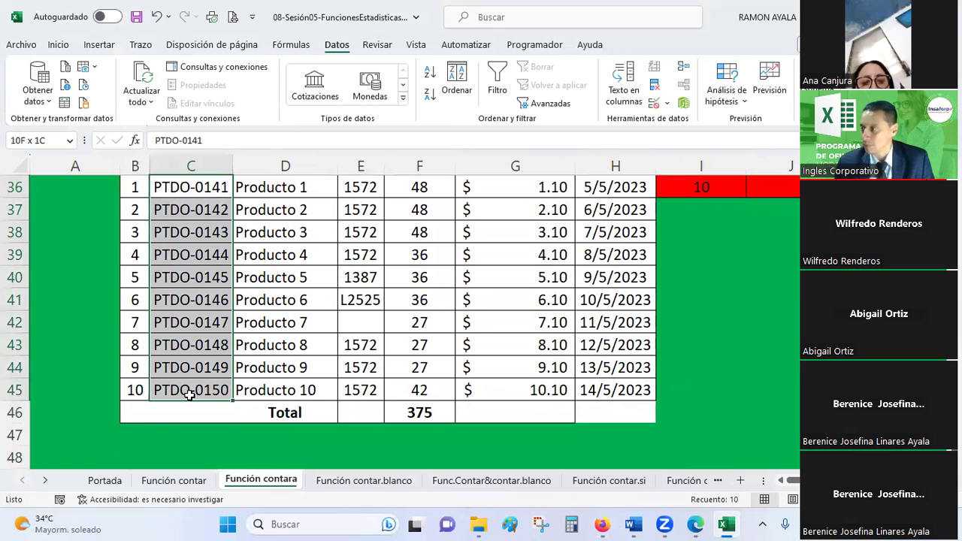
{"action": "scroll", "coordinate": [741, 348], "scroll_direction": "up", "scroll_amount": 1}
{"action": "left_click", "coordinate": [731, 259]}
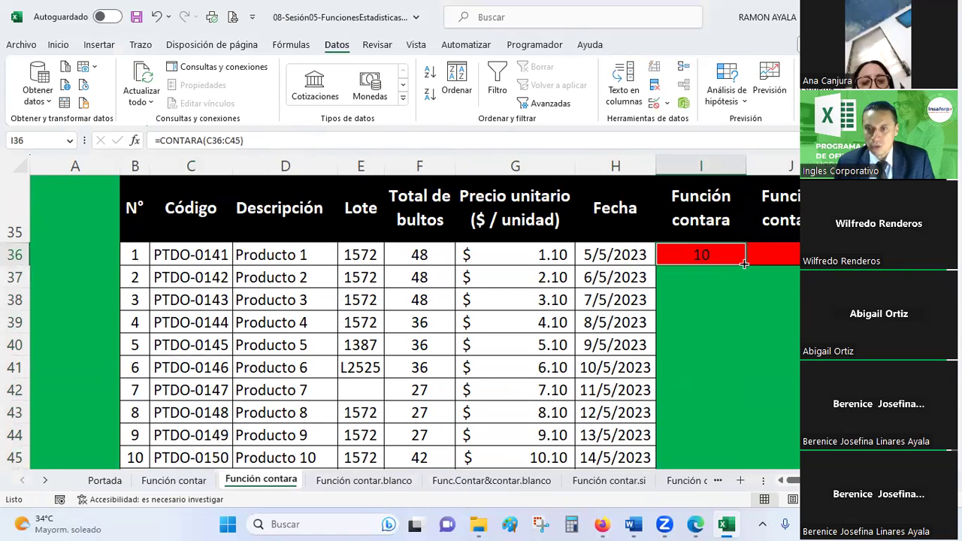
{"action": "left_click_drag", "start_coordinate": [745, 256], "coordinate": [715, 328]}
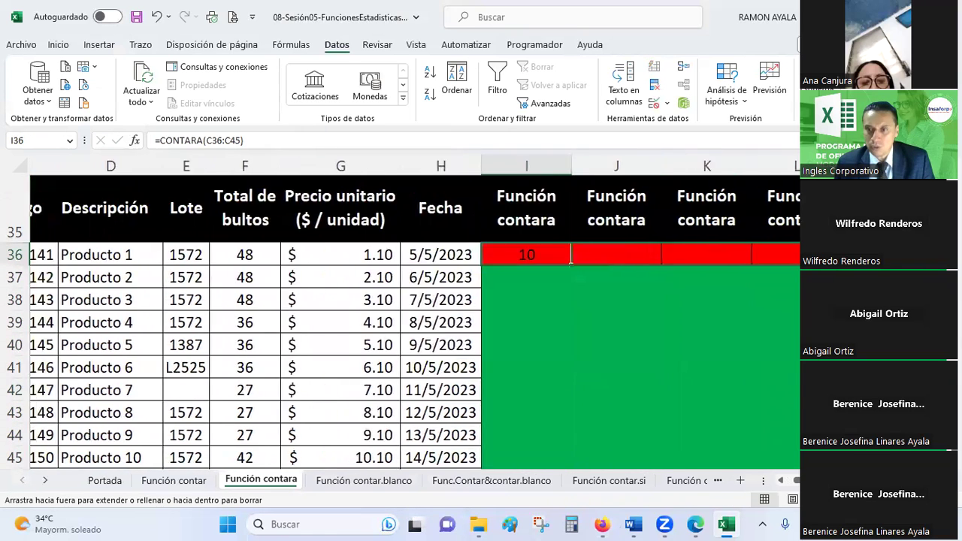
{"action": "left_click", "coordinate": [509, 326]}
{"action": "left_click", "coordinate": [460, 254]}
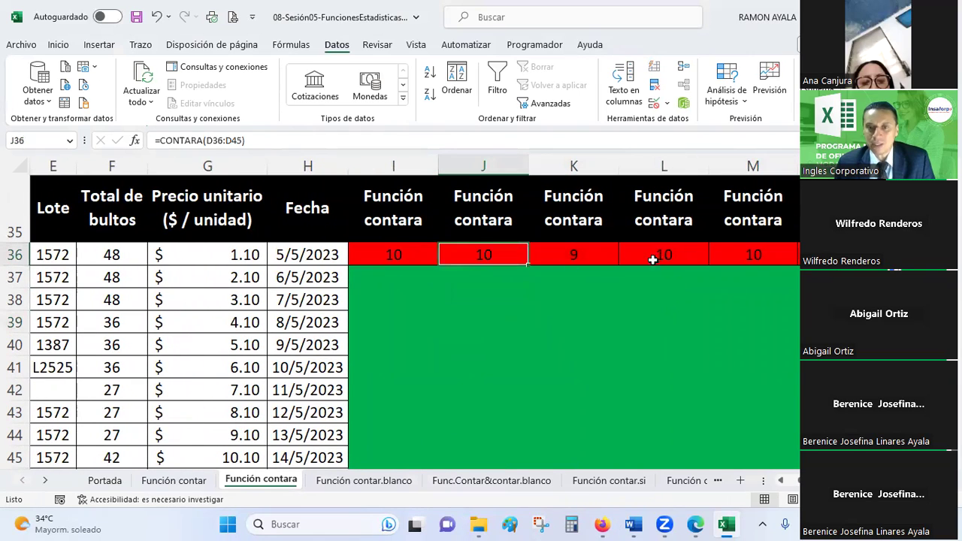
{"action": "left_click", "coordinate": [598, 257]}
{"action": "left_click", "coordinate": [647, 254]}
{"action": "left_click", "coordinate": [735, 258]}
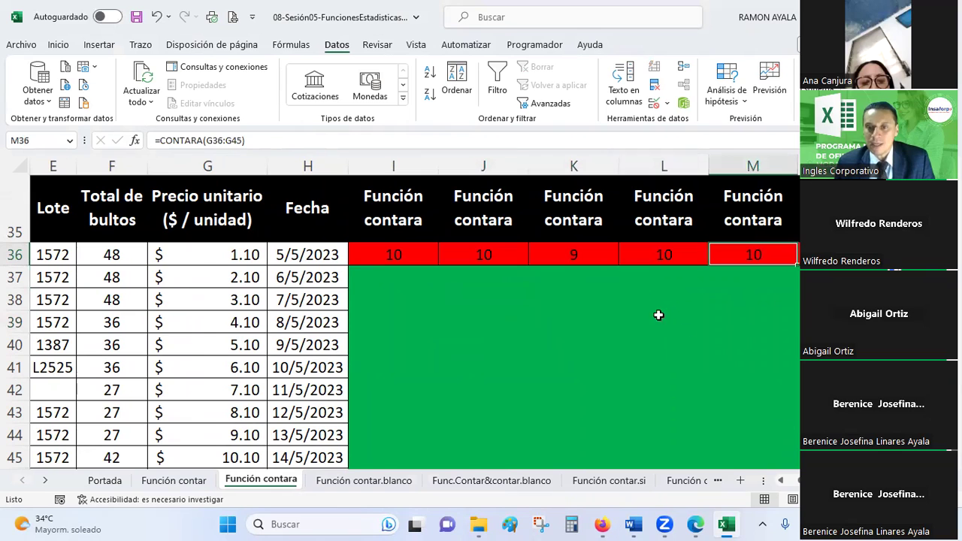
{"action": "left_click", "coordinate": [594, 256]}
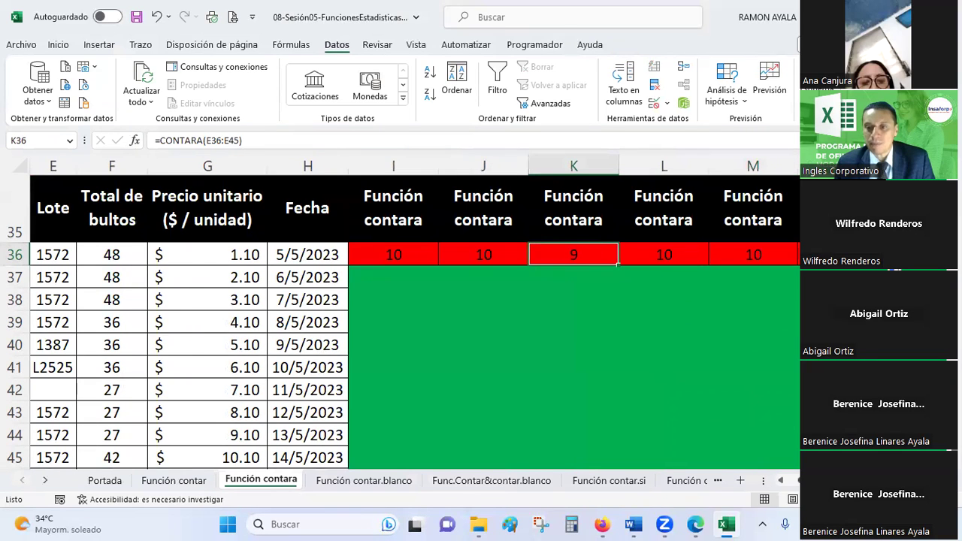
{"action": "scroll", "coordinate": [393, 278], "scroll_direction": "left", "scroll_amount": 1}
{"action": "scroll", "coordinate": [393, 279], "scroll_direction": "left", "scroll_amount": 3}
{"action": "scroll", "coordinate": [401, 336], "scroll_direction": "down", "scroll_amount": 1}
{"action": "scroll", "coordinate": [368, 390], "scroll_direction": "up", "scroll_amount": 1}
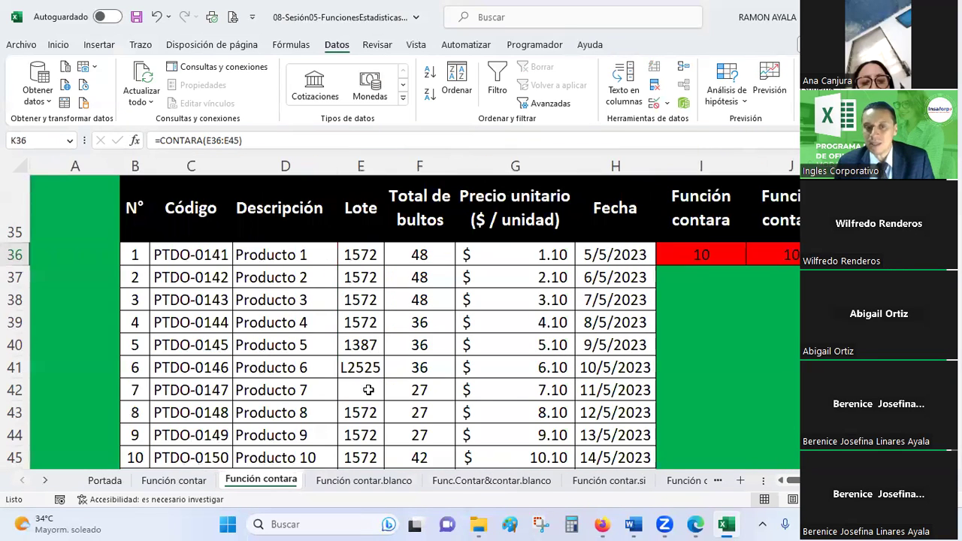
{"action": "left_click", "coordinate": [368, 389]}
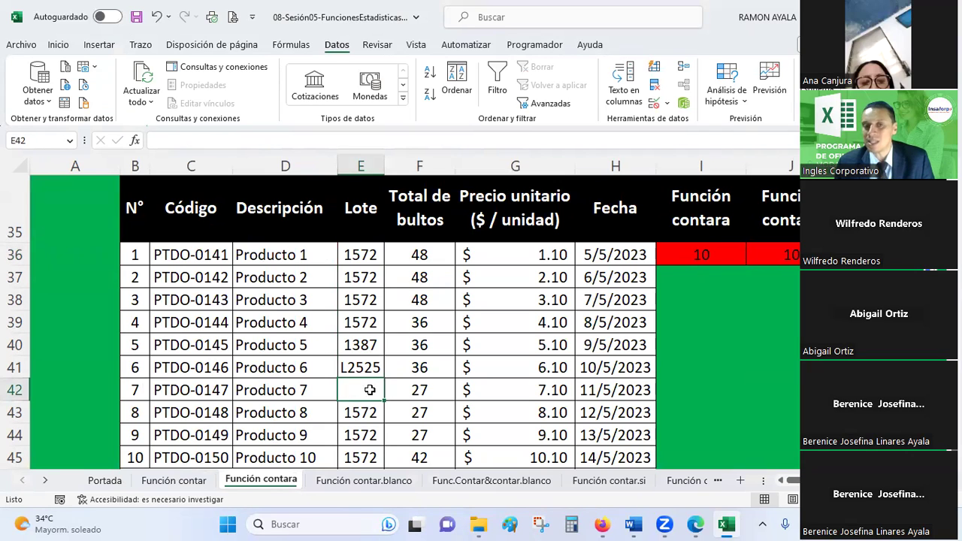
{"action": "mouse_move", "coordinate": [349, 254]}
{"action": "left_mouse_down"}
{"action": "mouse_move", "coordinate": [344, 413]}
{"action": "mouse_move", "coordinate": [356, 451]}
{"action": "left_mouse_up"}
{"action": "scroll", "coordinate": [358, 354], "scroll_direction": "down", "scroll_amount": 1}
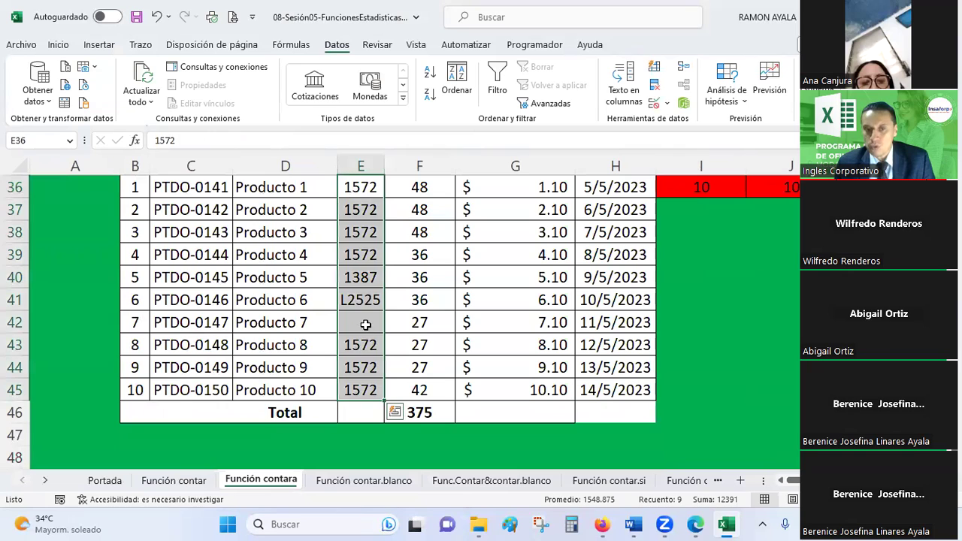
{"action": "left_click", "coordinate": [366, 325]}
{"action": "scroll", "coordinate": [661, 360], "scroll_direction": "up", "scroll_amount": 1}
- Enter =+B45 in K37 to show the product total of 10
{"action": "left_click", "coordinate": [773, 277]}
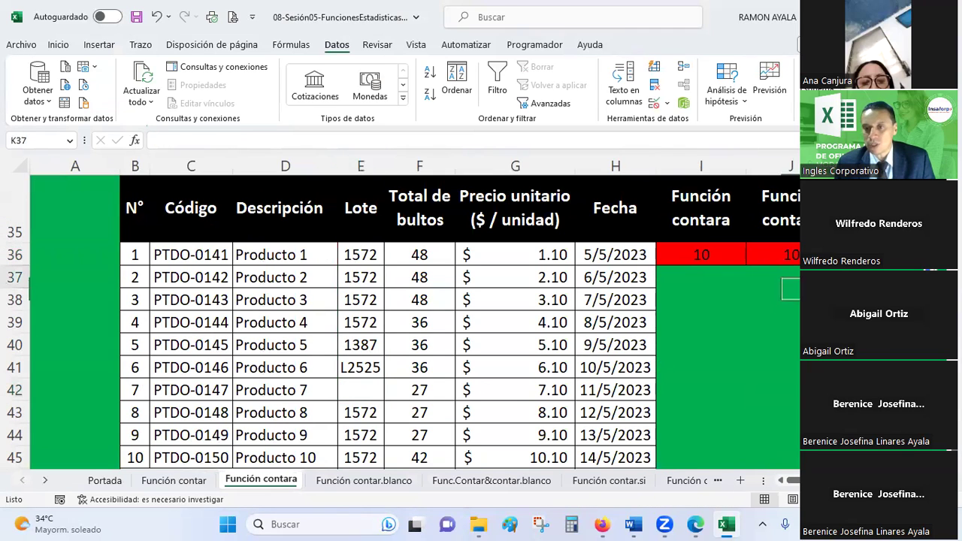
{"action": "type", "text": "+"}
{"action": "scroll", "coordinate": [353, 374], "scroll_direction": "down", "scroll_amount": 1}
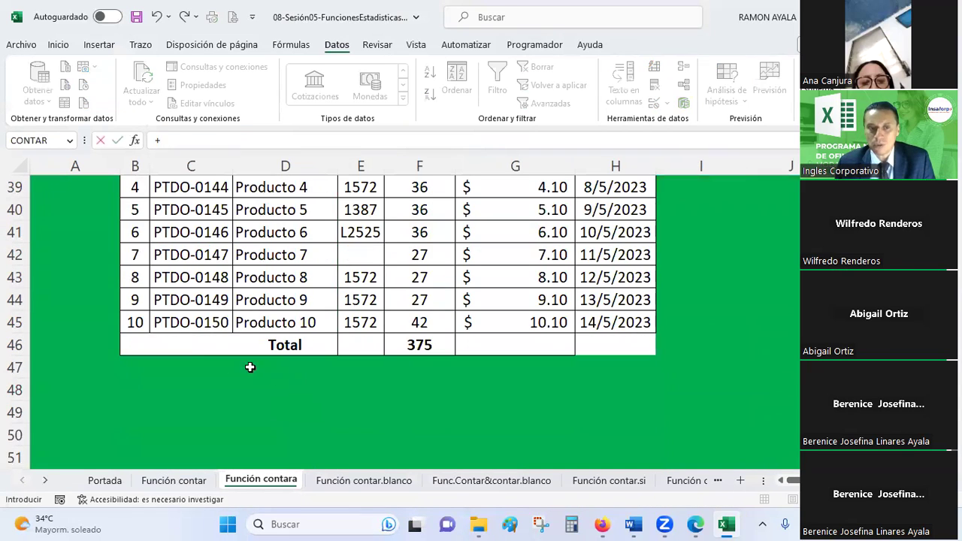
{"action": "left_click", "coordinate": [136, 322]}
{"action": "key", "text": "Return"}
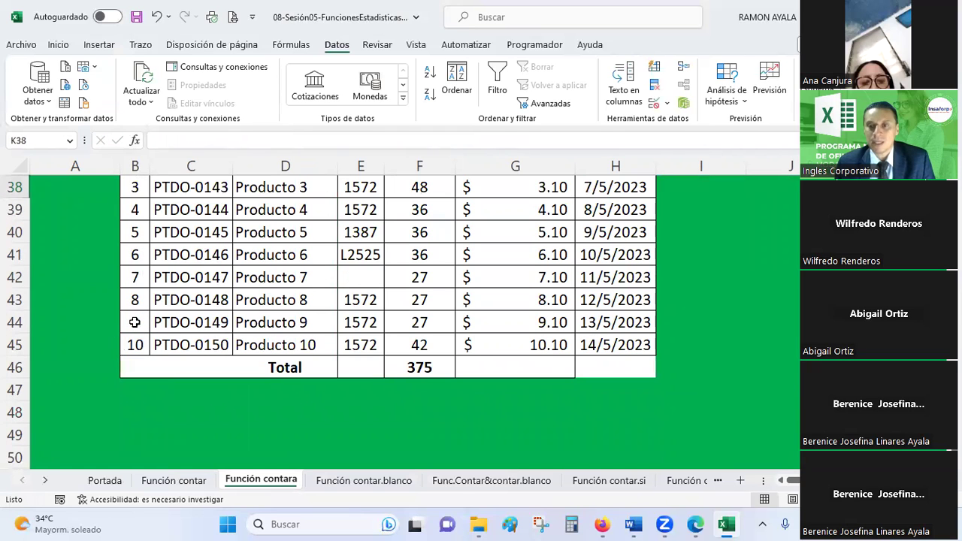
{"action": "key", "text": "Up"}
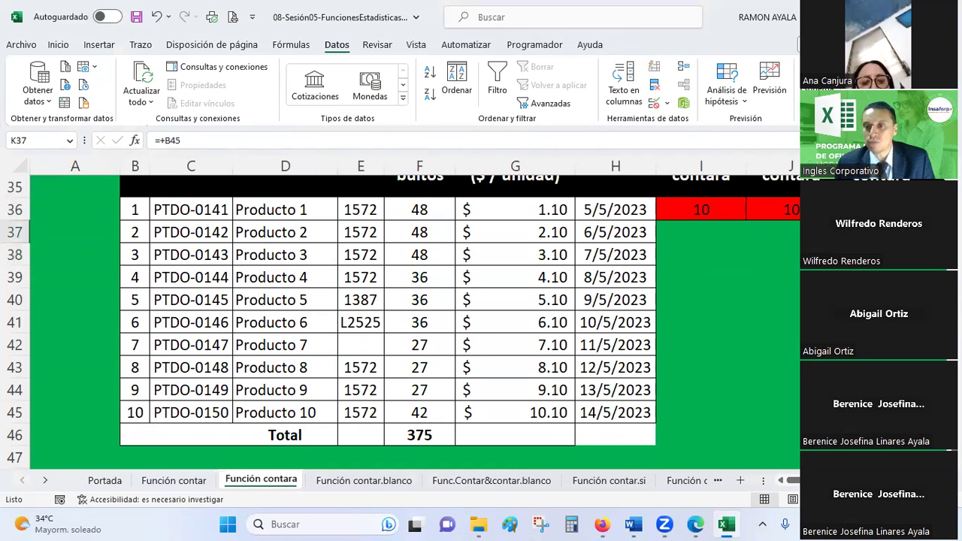
- Compare the Lote count 9 in K36 with the total 10 in K37, noting blank E42
{"action": "left_click", "coordinate": [60, 47]}
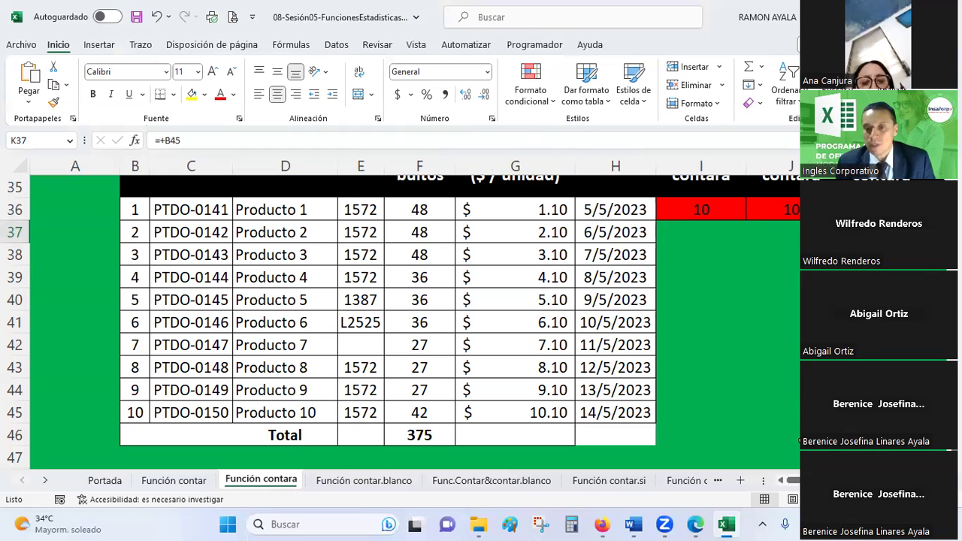
{"action": "scroll", "coordinate": [552, 239], "scroll_direction": "right", "scroll_amount": 4}
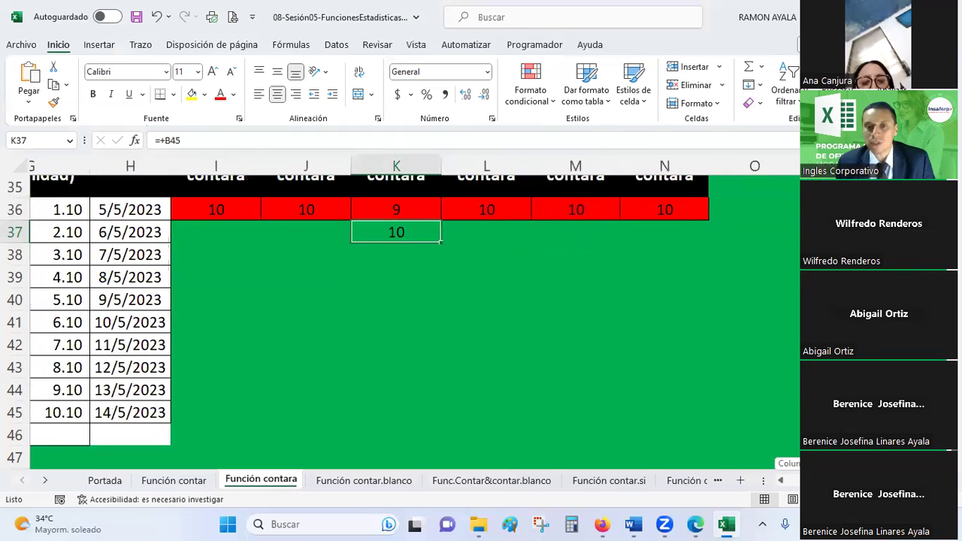
{"action": "left_click", "coordinate": [547, 210]}
{"action": "left_click", "coordinate": [548, 232]}
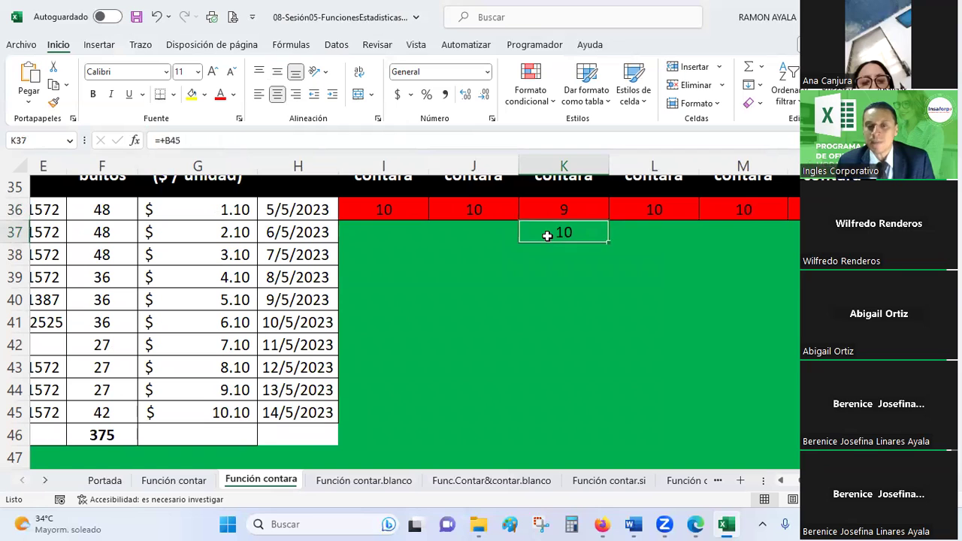
{"action": "left_click", "coordinate": [571, 203]}
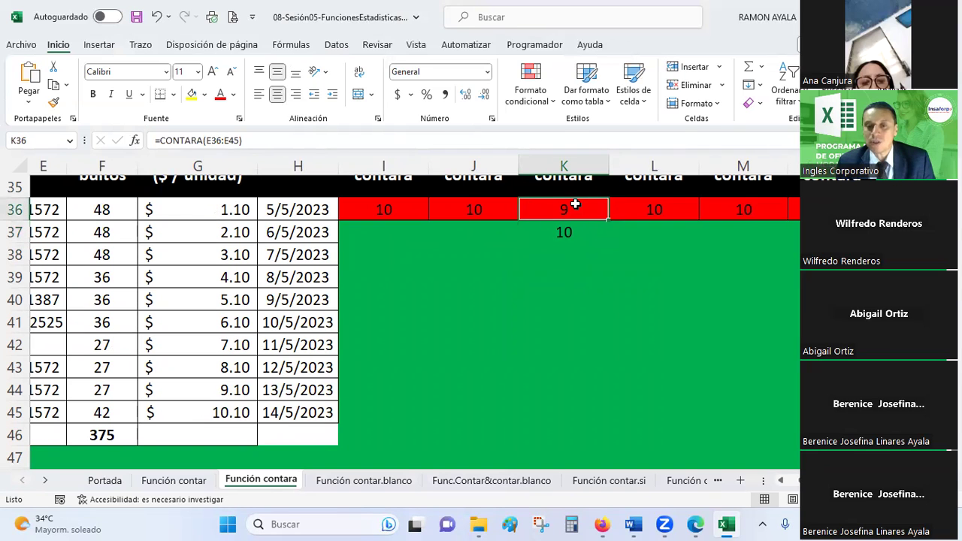
{"action": "scroll", "coordinate": [298, 211], "scroll_direction": "left", "scroll_amount": 4}
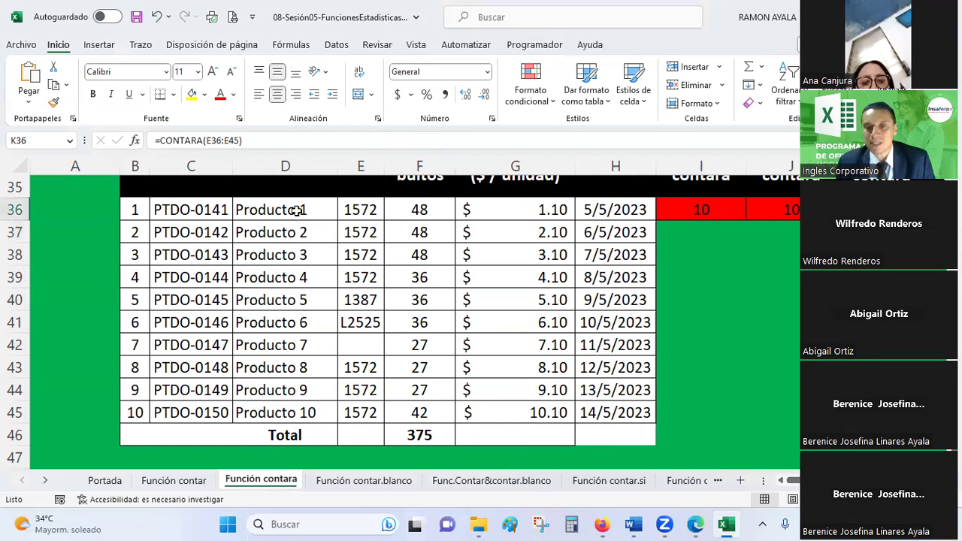
{"action": "left_click", "coordinate": [373, 344]}
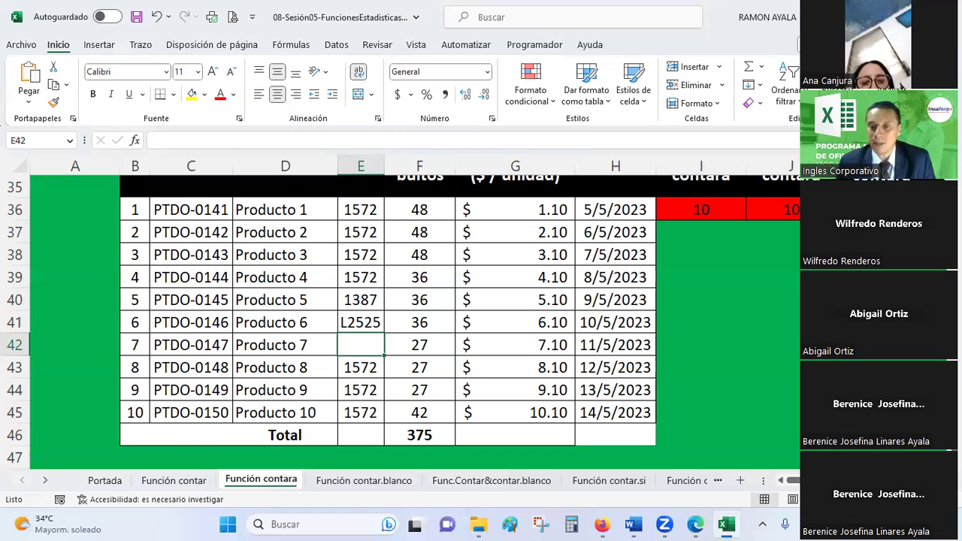
{"action": "left_click_drag", "start_coordinate": [793, 480], "coordinate": [796, 480]}
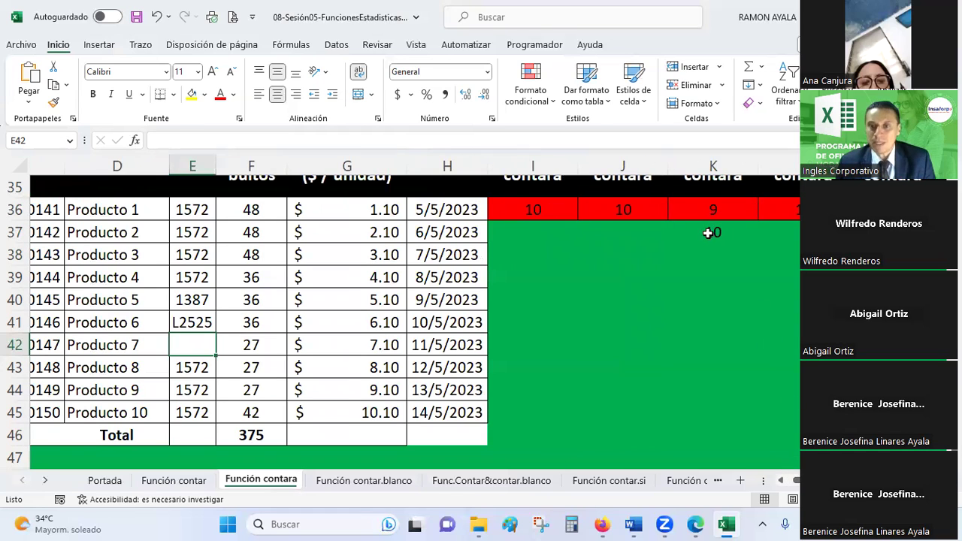
{"action": "left_click", "coordinate": [707, 233]}
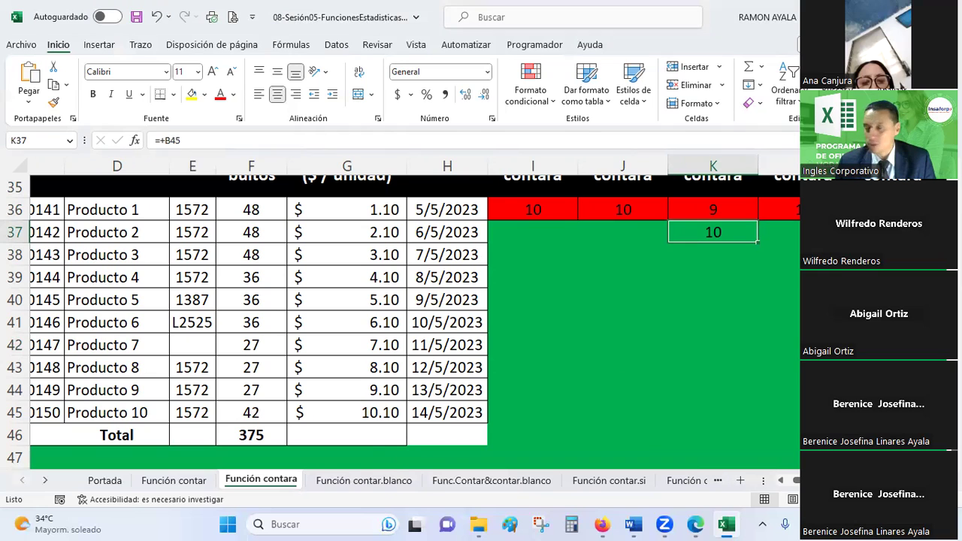
{"action": "left_click", "coordinate": [642, 293]}
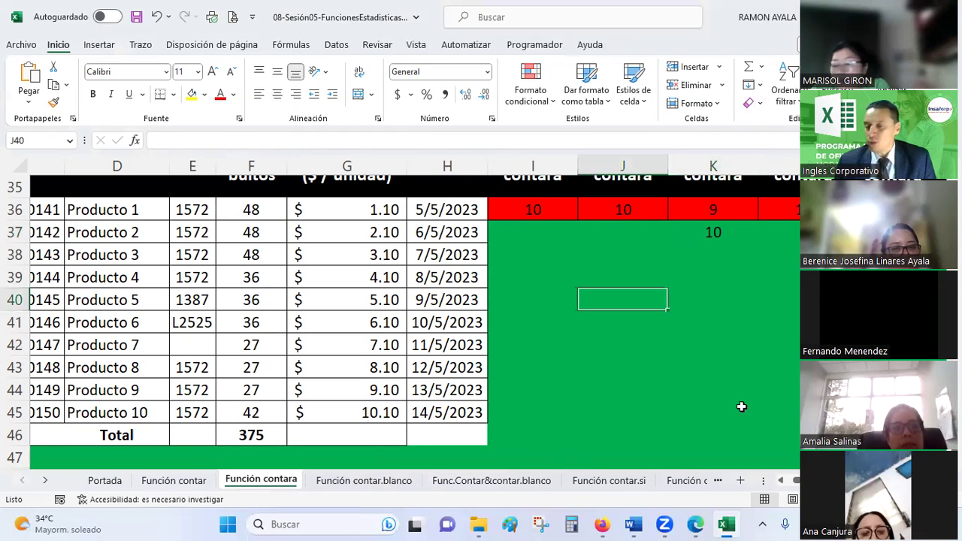
{"action": "key", "text": "Right"}
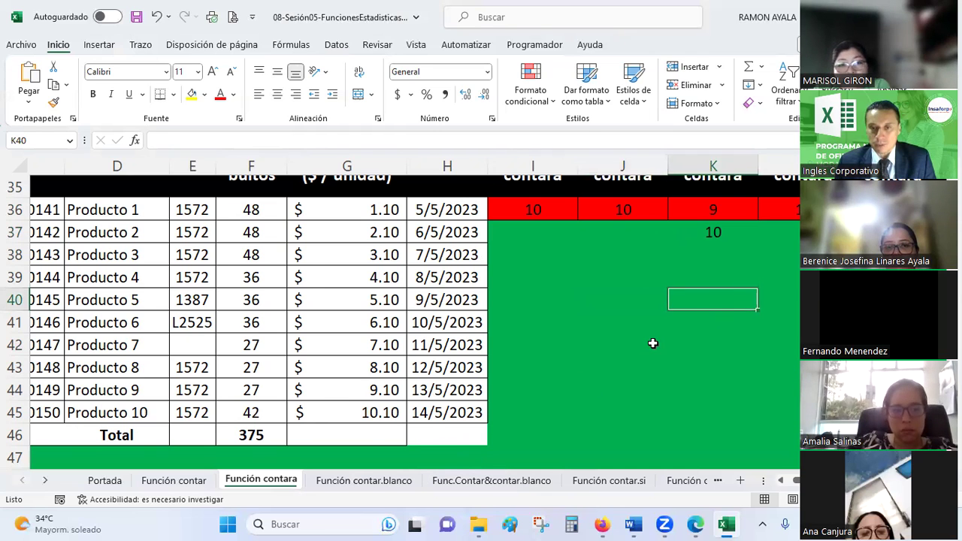
{"action": "scroll", "coordinate": [651, 341], "scroll_direction": "up", "scroll_amount": 1}
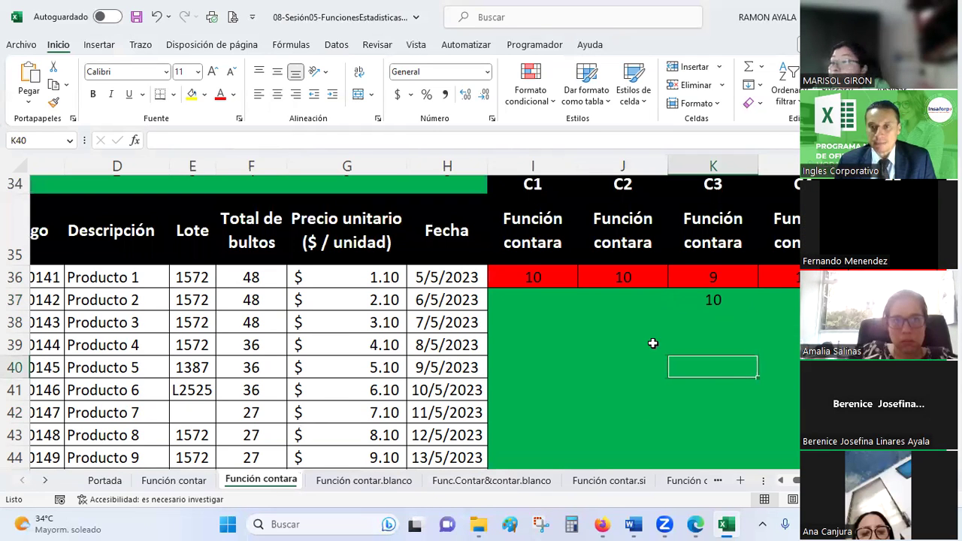
{"action": "left_click_drag", "start_coordinate": [790, 480], "coordinate": [791, 480]}
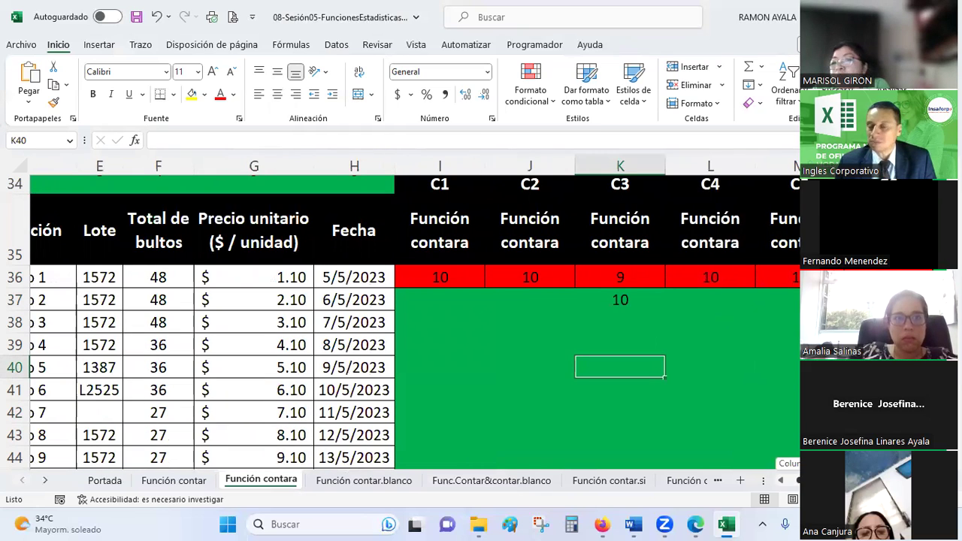
{"action": "left_click", "coordinate": [175, 279]}
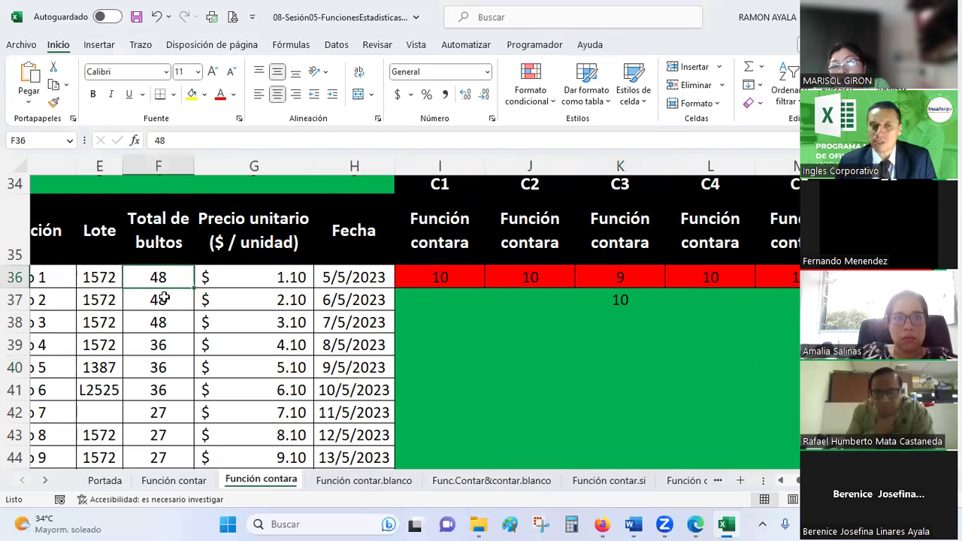
{"action": "left_click", "coordinate": [427, 94]}
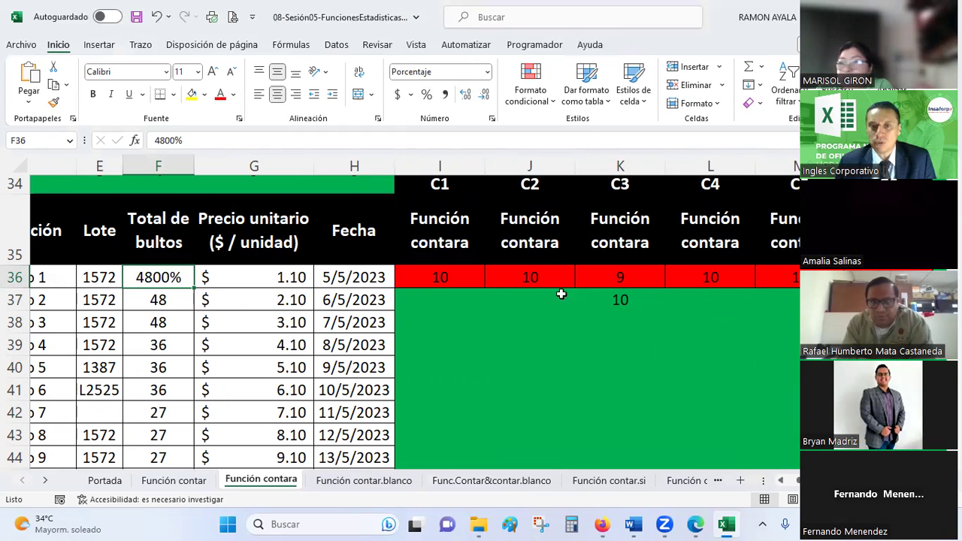
{"action": "scroll", "coordinate": [563, 295], "scroll_direction": "up", "scroll_amount": 1}
{"action": "left_click", "coordinate": [714, 345]}
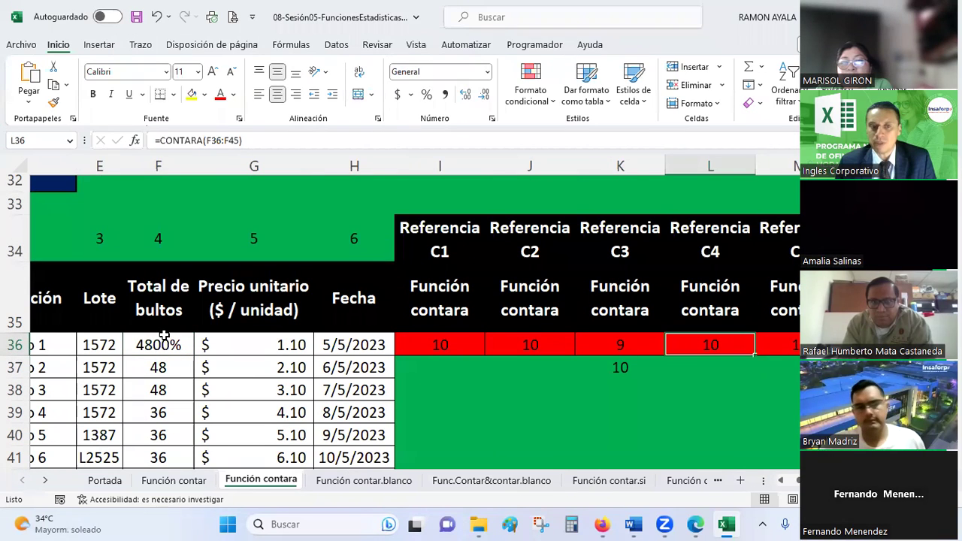
{"action": "left_click", "coordinate": [170, 342]}
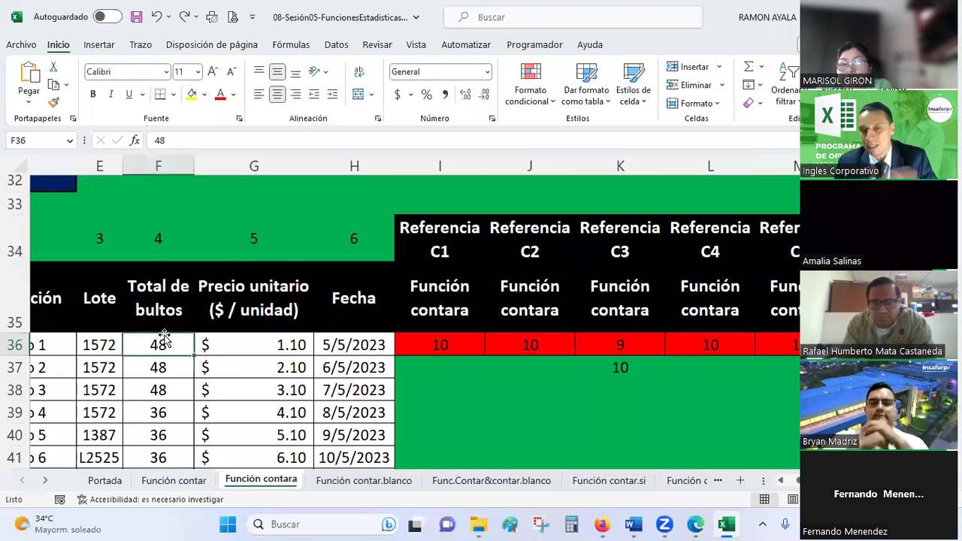
{"action": "scroll", "coordinate": [242, 331], "scroll_direction": "down", "scroll_amount": 1}
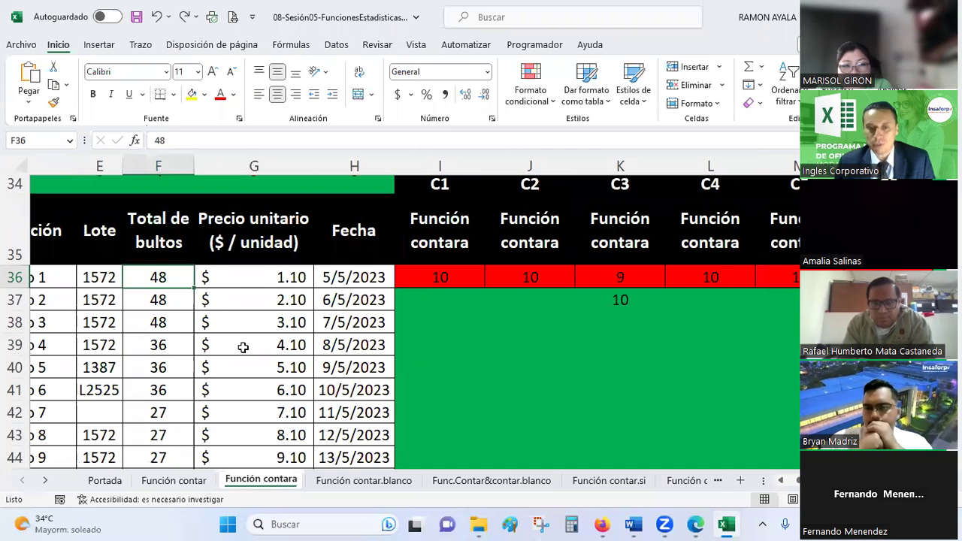
- On the Función contar.blanco sheet, autofit the Fecha column and start a function in I30
{"action": "left_click", "coordinate": [356, 485]}
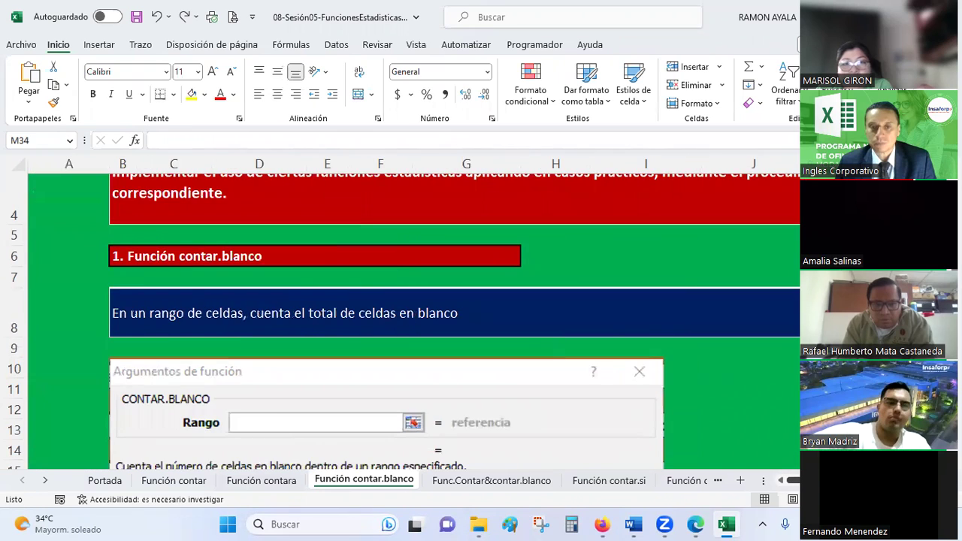
{"action": "scroll", "coordinate": [347, 297], "scroll_direction": "down", "scroll_amount": 1}
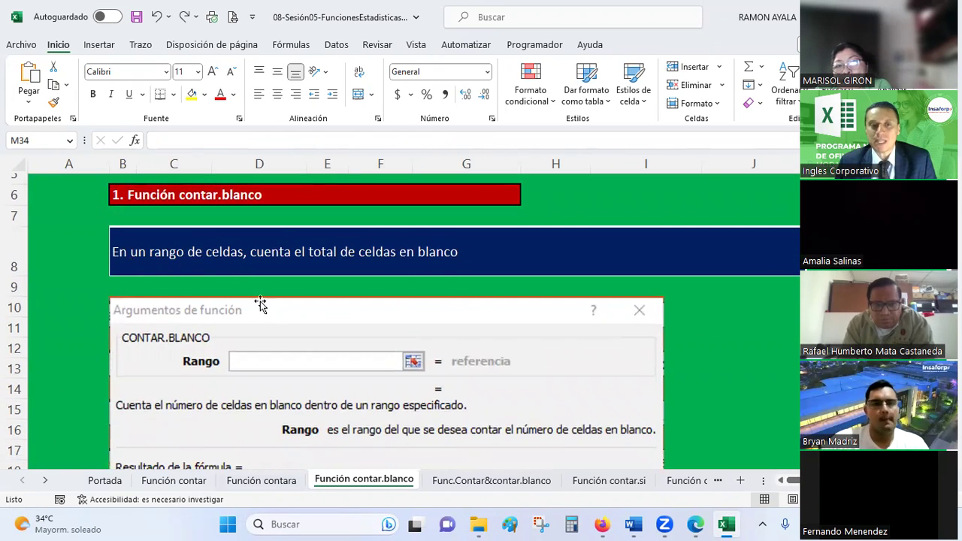
{"action": "scroll", "coordinate": [518, 296], "scroll_direction": "down", "scroll_amount": 2}
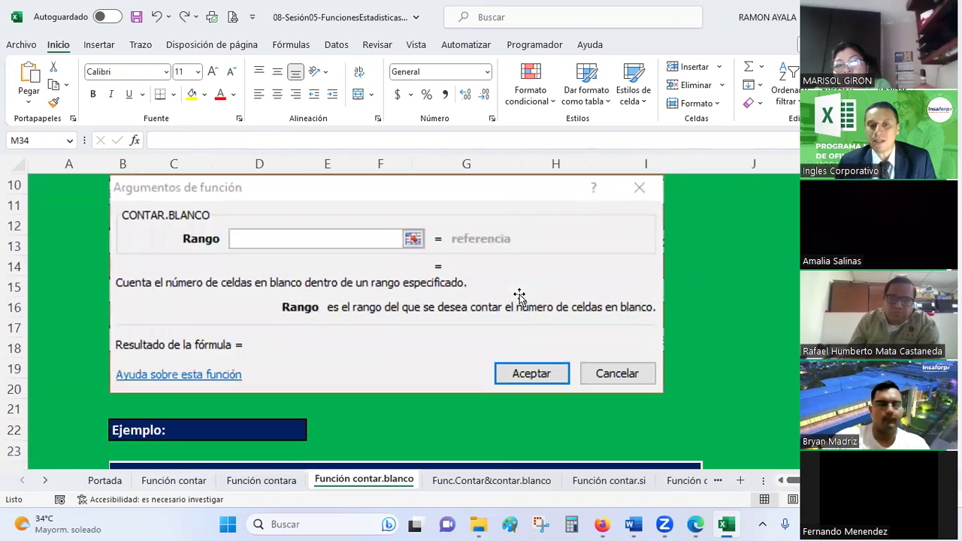
{"action": "scroll", "coordinate": [518, 296], "scroll_direction": "down", "scroll_amount": 5}
{"action": "scroll", "coordinate": [518, 297], "scroll_direction": "down", "scroll_amount": 1}
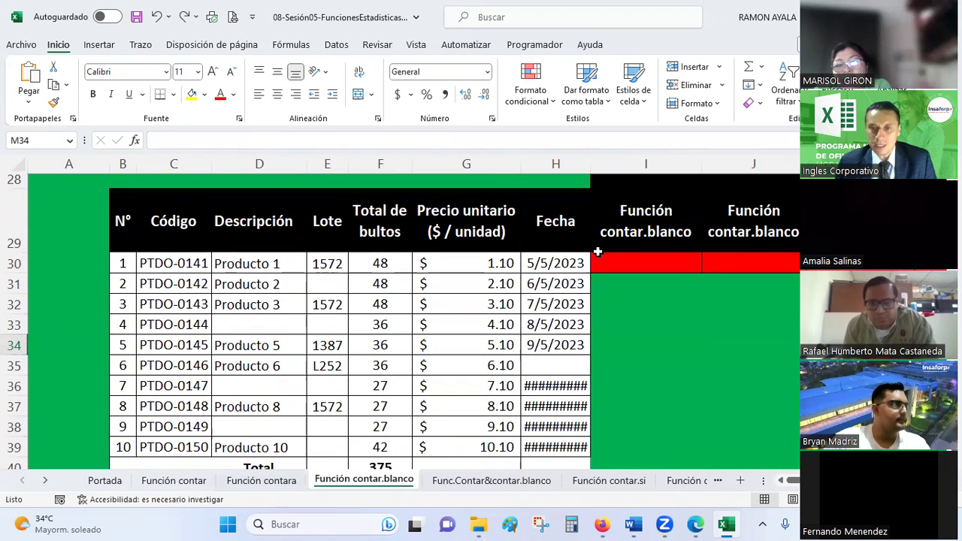
{"action": "double_click", "coordinate": [592, 163]}
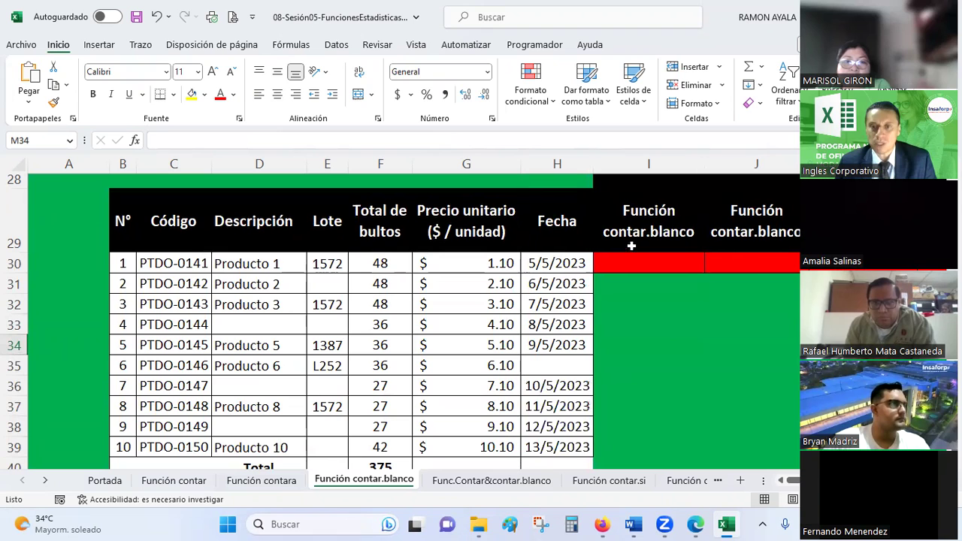
{"action": "left_click", "coordinate": [640, 262]}
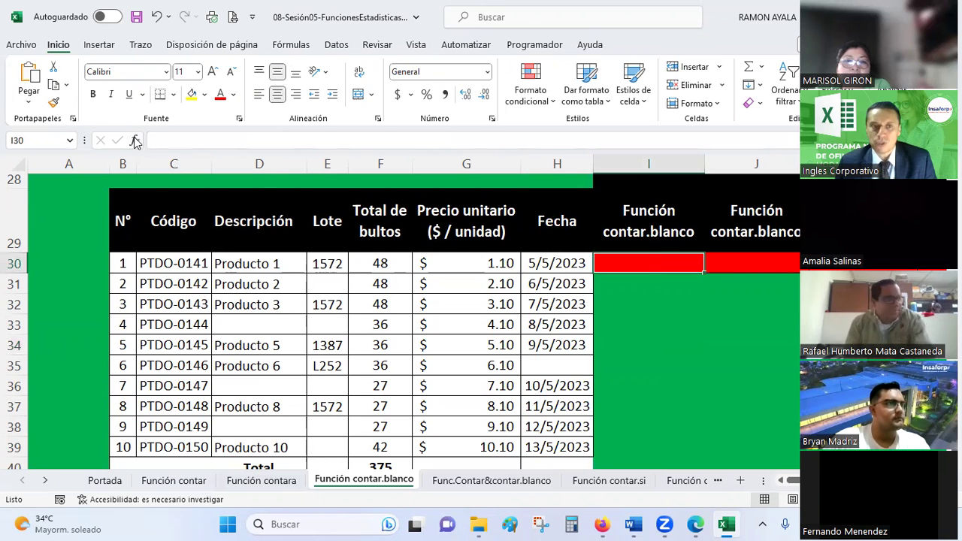
{"action": "left_click", "coordinate": [134, 140]}
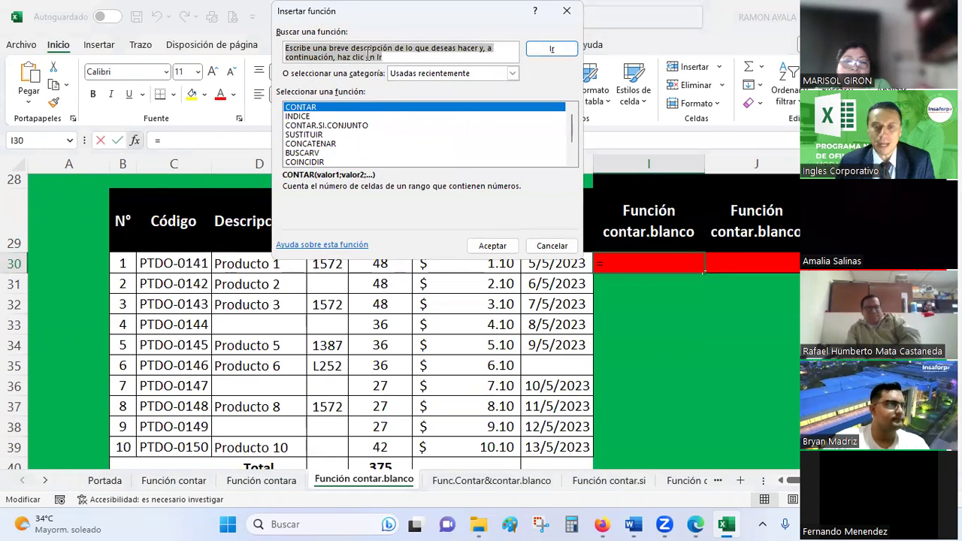
- Insert =CONTAR.BLANCO(C30:C39) in I30, returning 0 blank product codes
{"action": "type", "text": "contar.blanco"}
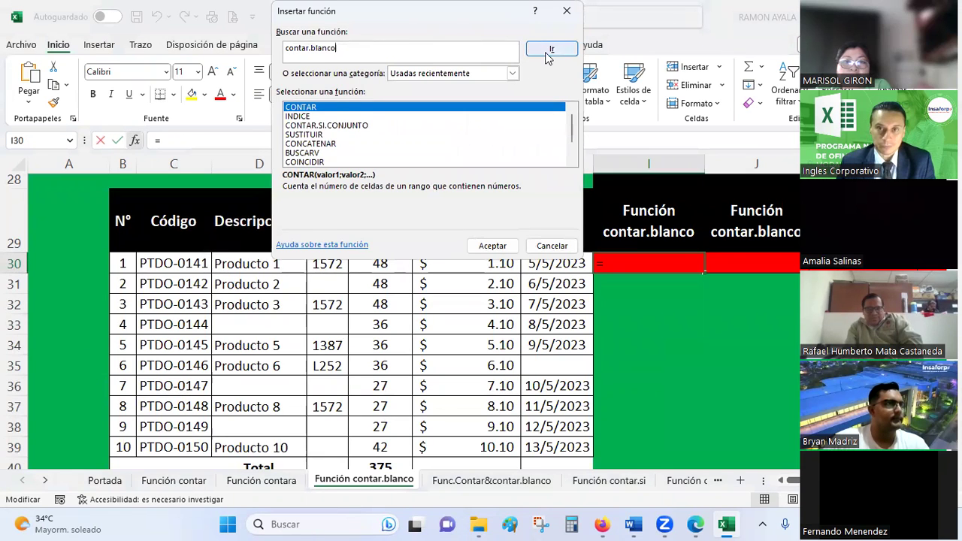
{"action": "left_click", "coordinate": [552, 49]}
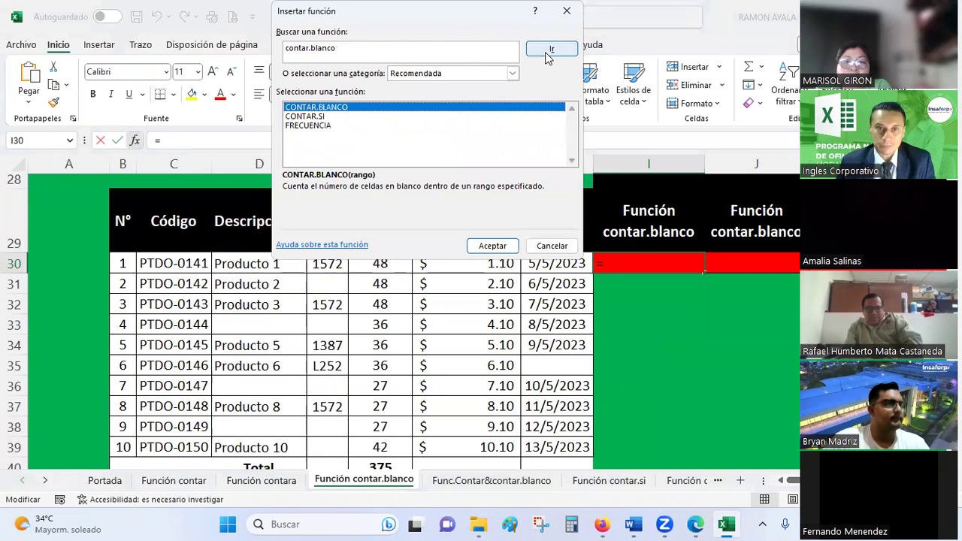
{"action": "double_click", "coordinate": [334, 108]}
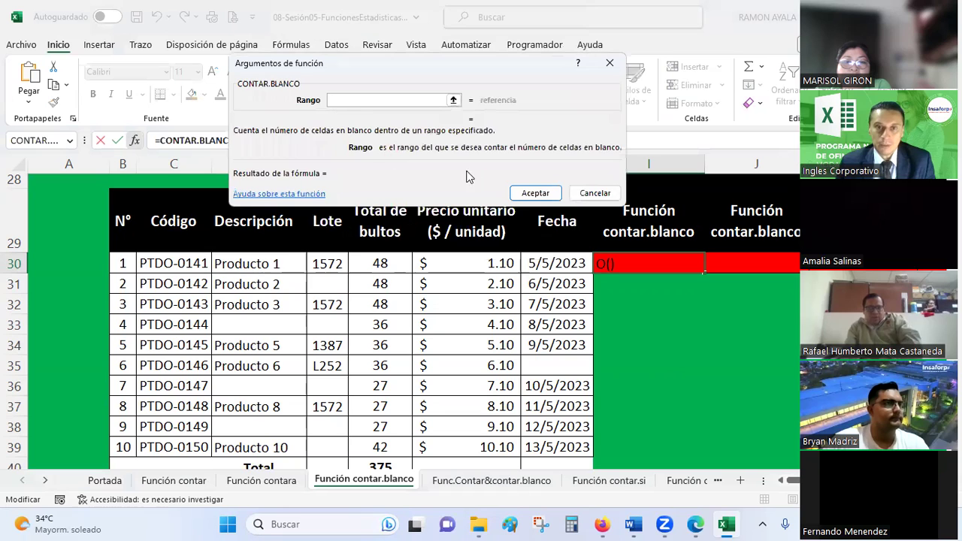
{"action": "left_click_drag", "start_coordinate": [161, 257], "coordinate": [143, 451]}
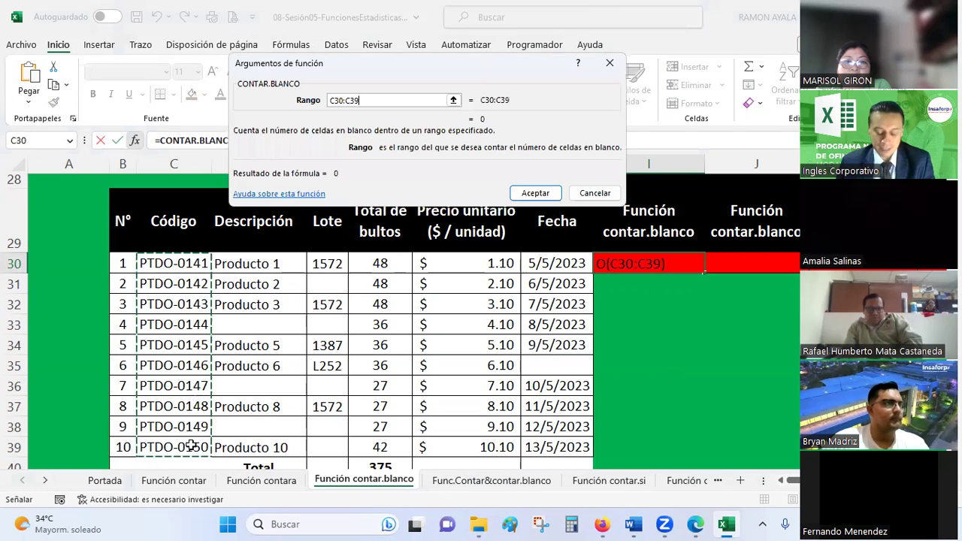
{"action": "left_click", "coordinate": [534, 192]}
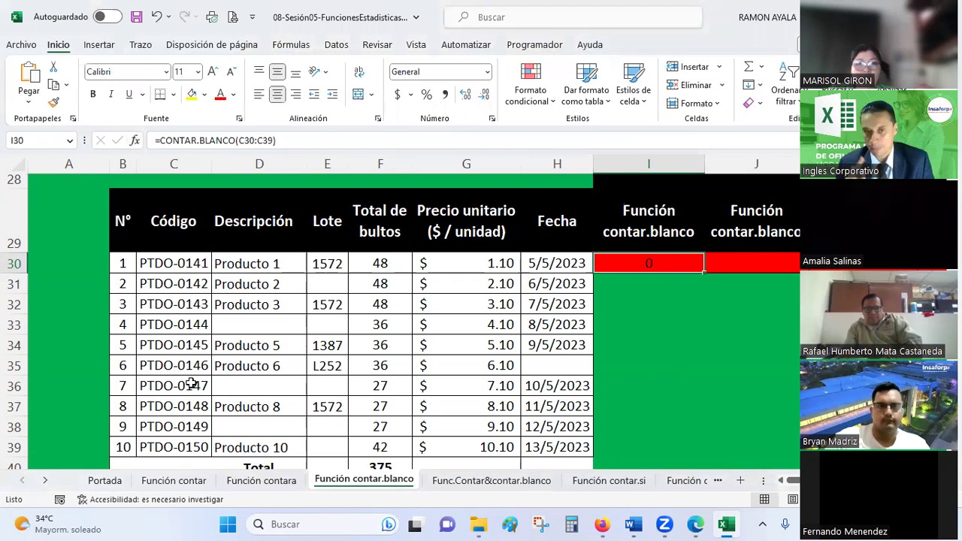
- Fill the CONTAR.BLANCO formula from I30 to N30 and check the blank Lote cells counted
{"action": "mouse_move", "coordinate": [703, 272]}
{"action": "left_mouse_down"}
{"action": "mouse_move", "coordinate": [383, 263]}
{"action": "mouse_move", "coordinate": [435, 287]}
{"action": "left_mouse_up"}
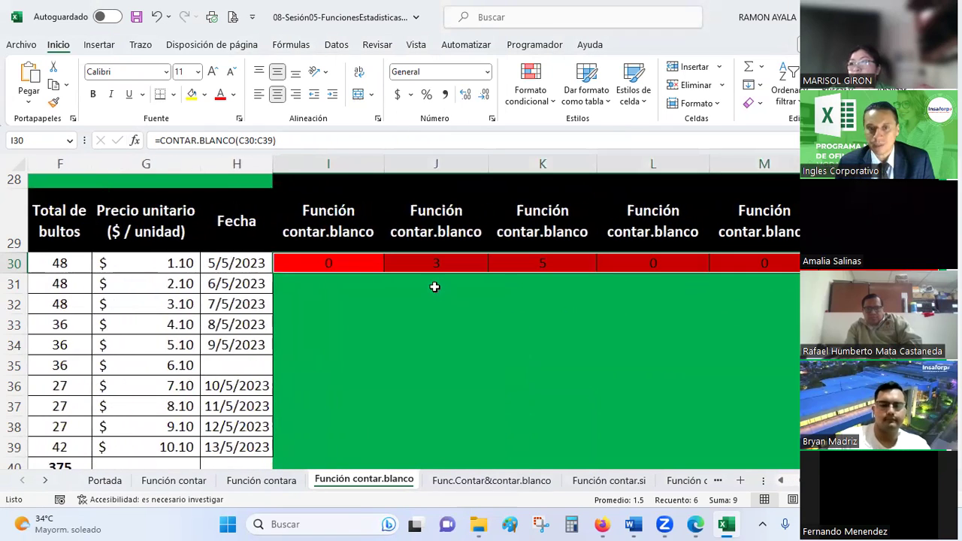
{"action": "scroll", "coordinate": [796, 480], "scroll_direction": "left", "scroll_amount": 3}
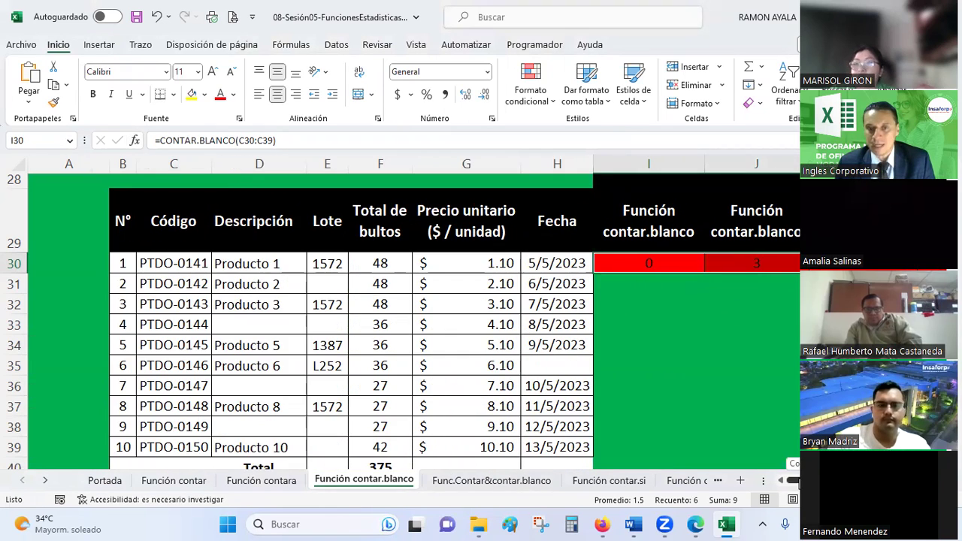
{"action": "left_click", "coordinate": [754, 264]}
{"action": "key", "text": "Right"}
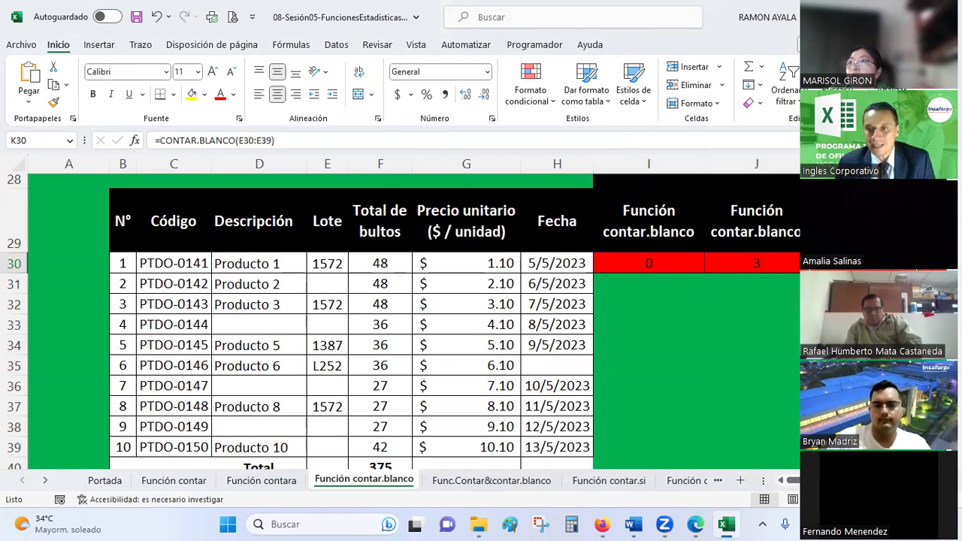
{"action": "left_click", "coordinate": [328, 284]}
{"action": "left_click", "coordinate": [327, 325]}
{"action": "left_click", "coordinate": [327, 385]}
{"action": "left_click", "coordinate": [328, 447]}
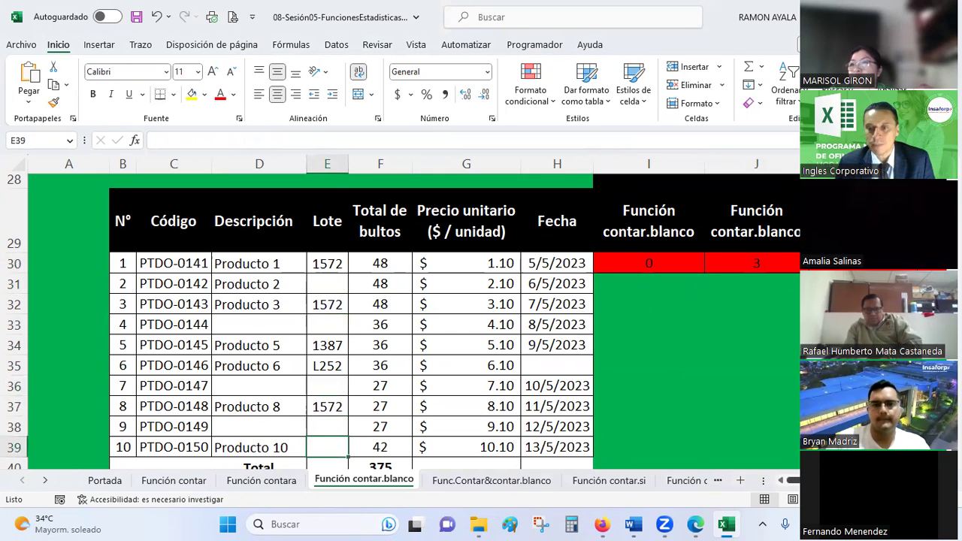
- Verify the copied blank-count formulas in L30, M30 and the Fecha column's N30
{"action": "scroll", "coordinate": [771, 436], "scroll_direction": "right", "scroll_amount": 4}
{"action": "left_click", "coordinate": [720, 265]}
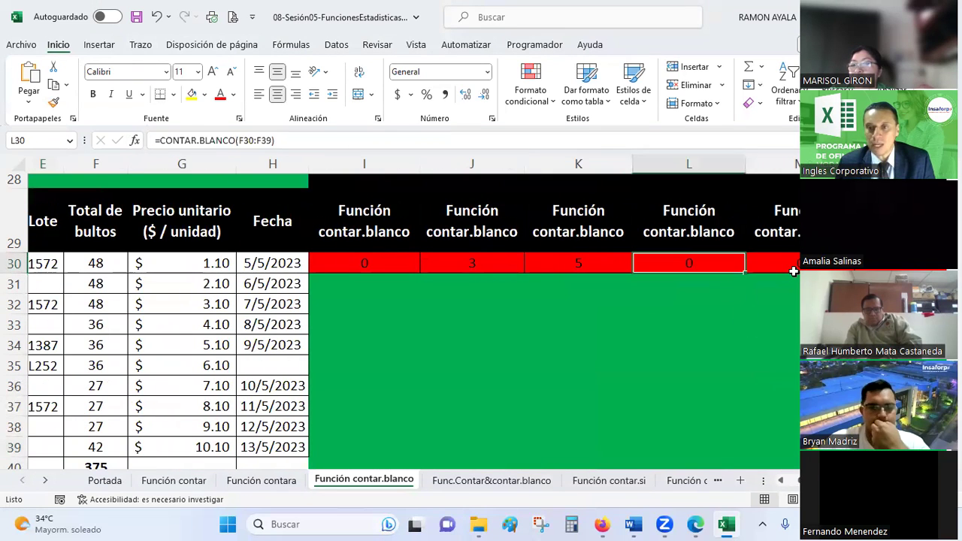
{"action": "left_click", "coordinate": [789, 267]}
{"action": "scroll", "coordinate": [626, 253], "scroll_direction": "right", "scroll_amount": 4}
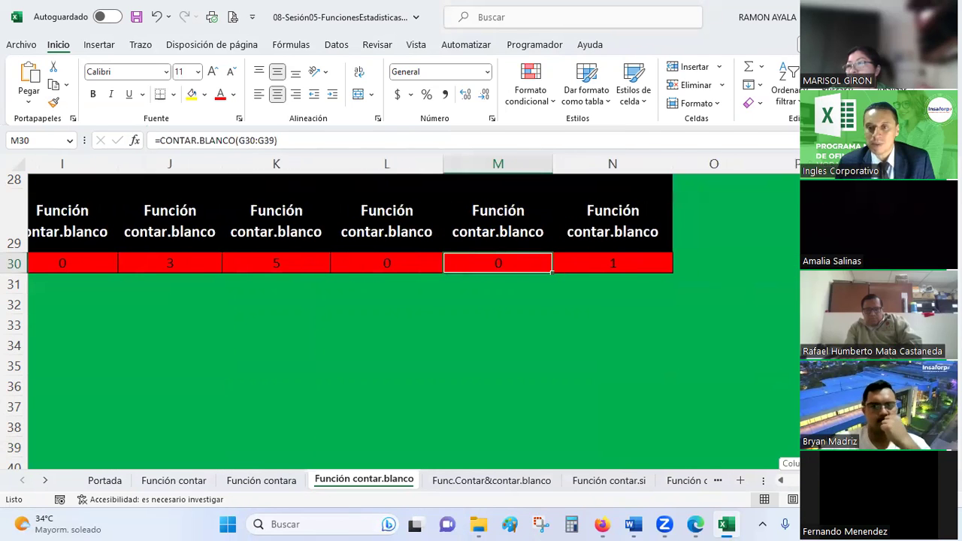
{"action": "left_click", "coordinate": [618, 263]}
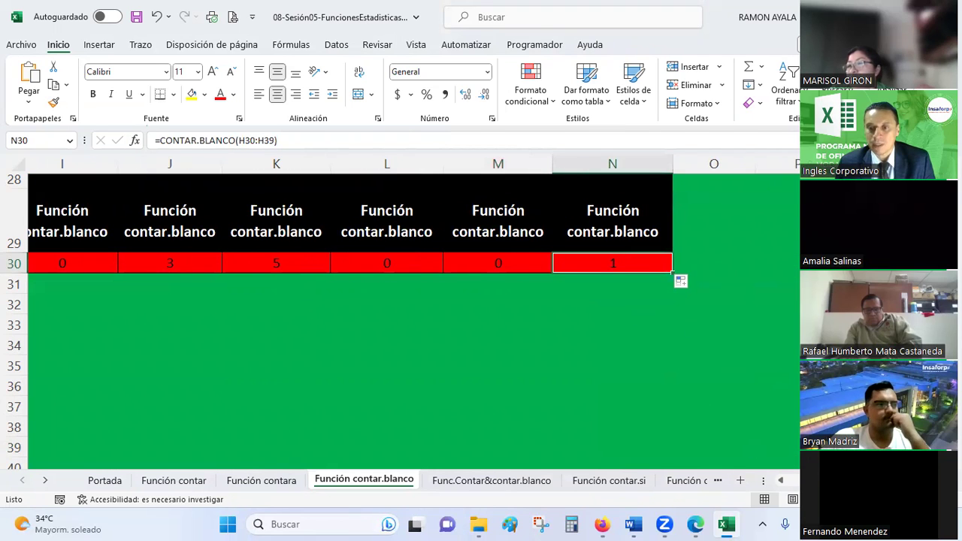
{"action": "scroll", "coordinate": [414, 315], "scroll_direction": "left", "scroll_amount": 5}
{"action": "scroll", "coordinate": [414, 316], "scroll_direction": "left", "scroll_amount": 1}
{"action": "scroll", "coordinate": [414, 316], "scroll_direction": "right", "scroll_amount": 1}
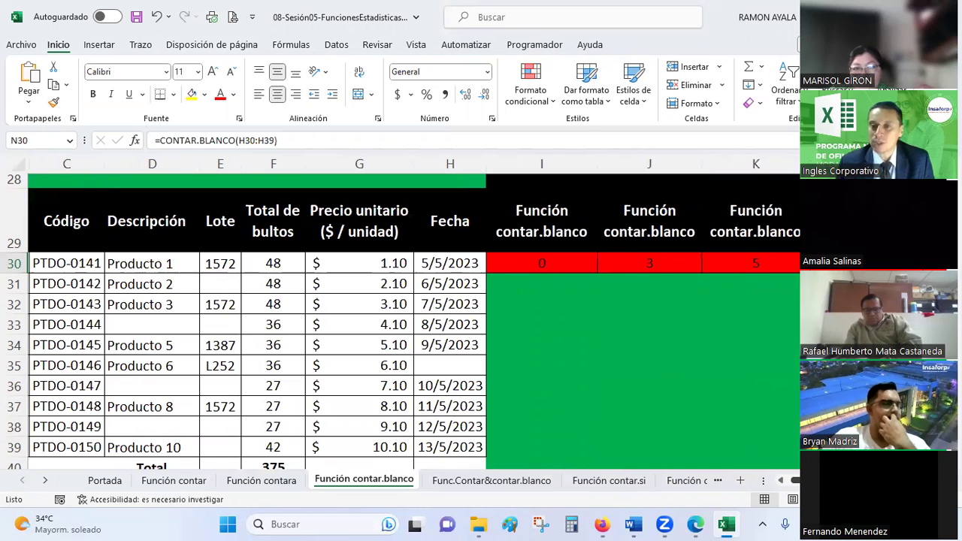
- Enter =+B39 in K31 so it shows the total record count 10
{"action": "left_click", "coordinate": [730, 283]}
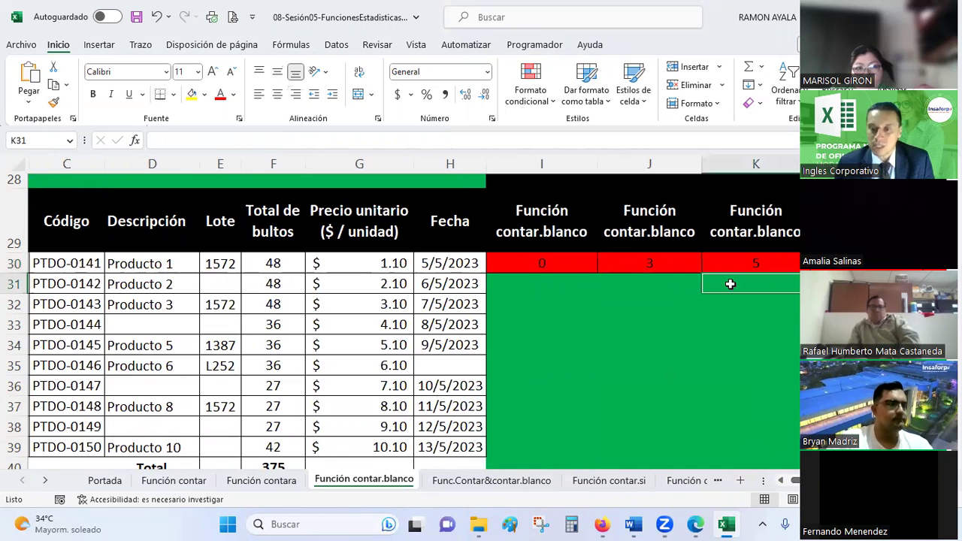
{"action": "type", "text": "1"}
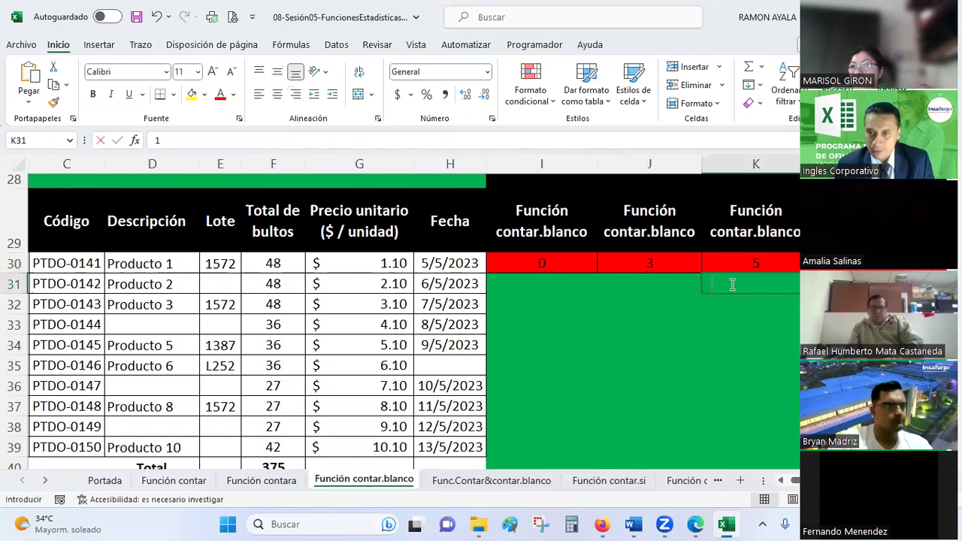
{"action": "key", "text": "BackSpace"}
{"action": "type", "text": "+"}
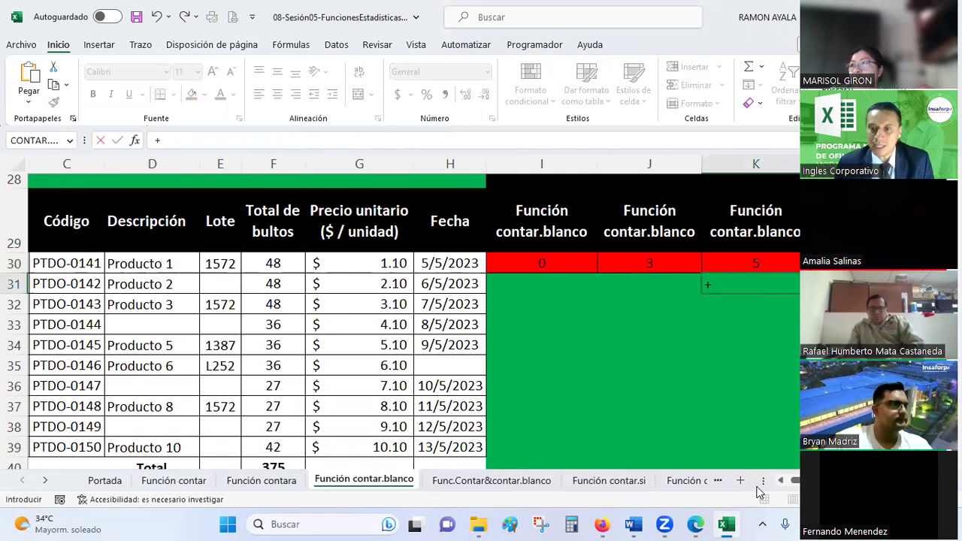
{"action": "scroll", "coordinate": [794, 481], "scroll_direction": "left", "scroll_amount": 2}
{"action": "scroll", "coordinate": [782, 464], "scroll_direction": "down", "scroll_amount": 1}
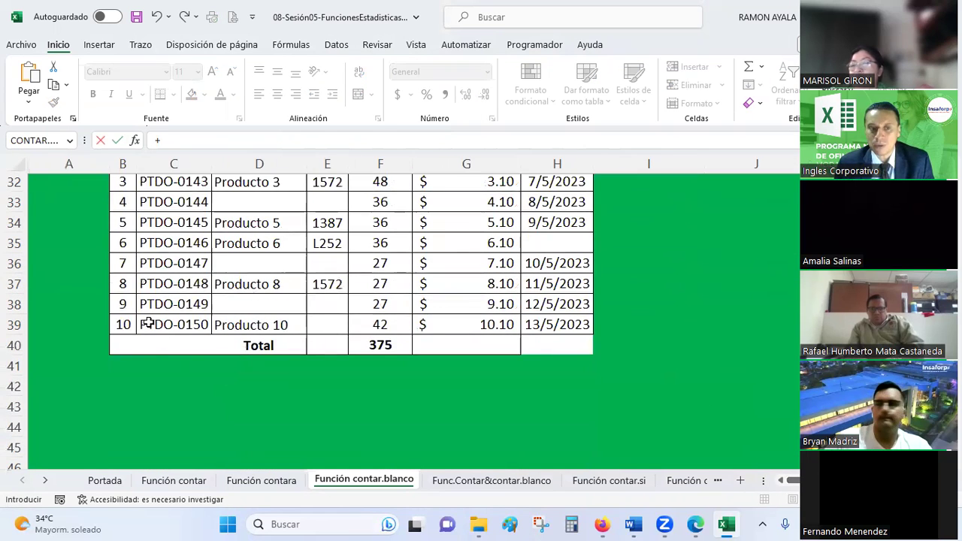
{"action": "left_click", "coordinate": [131, 324]}
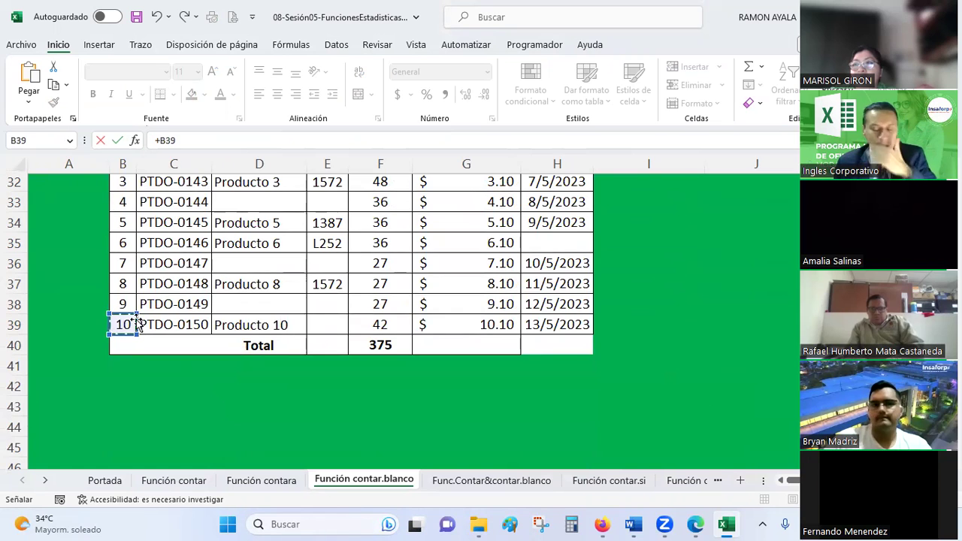
{"action": "key", "text": "Return"}
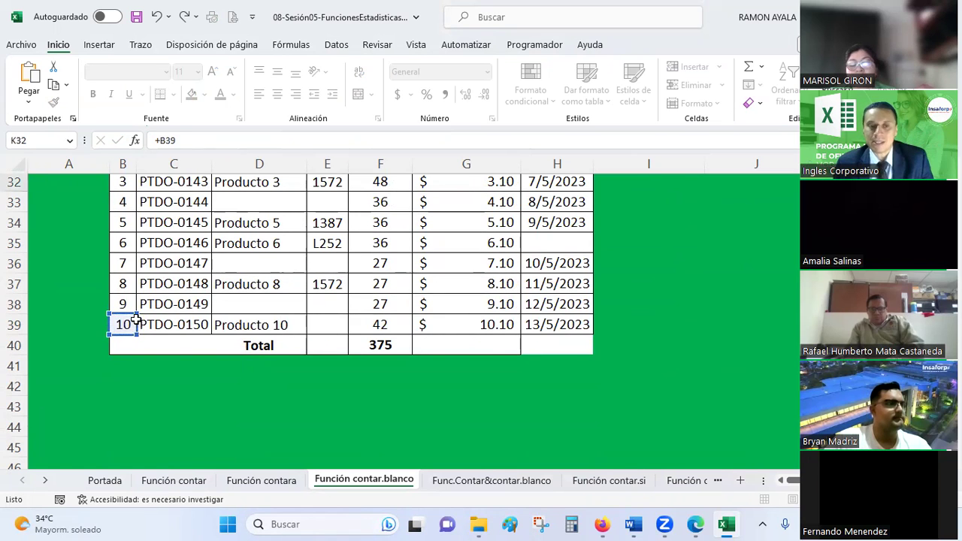
- Copy K31's =+B39 total formula into J31
{"action": "scroll", "coordinate": [785, 293], "scroll_direction": "up", "scroll_amount": 1}
{"action": "left_click", "coordinate": [827, 266]}
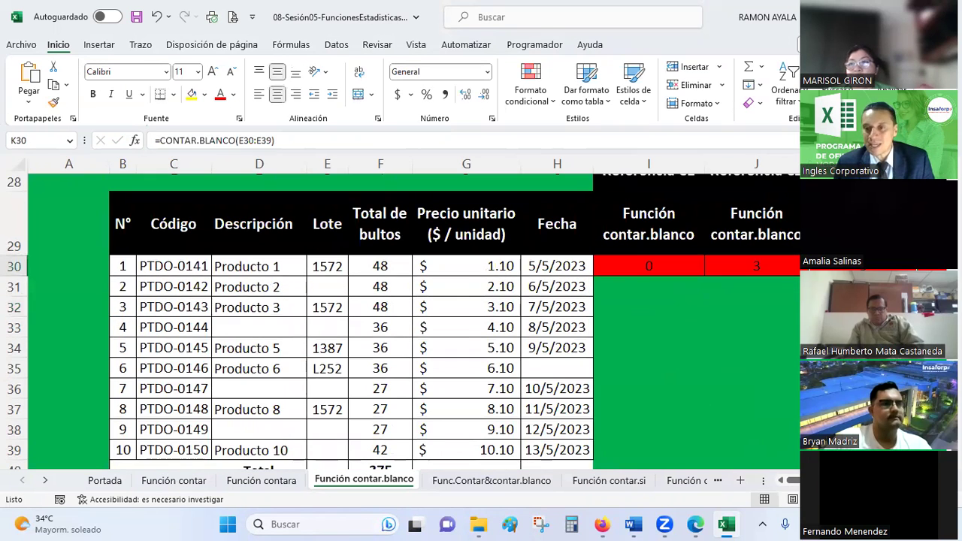
{"action": "left_click", "coordinate": [827, 287]}
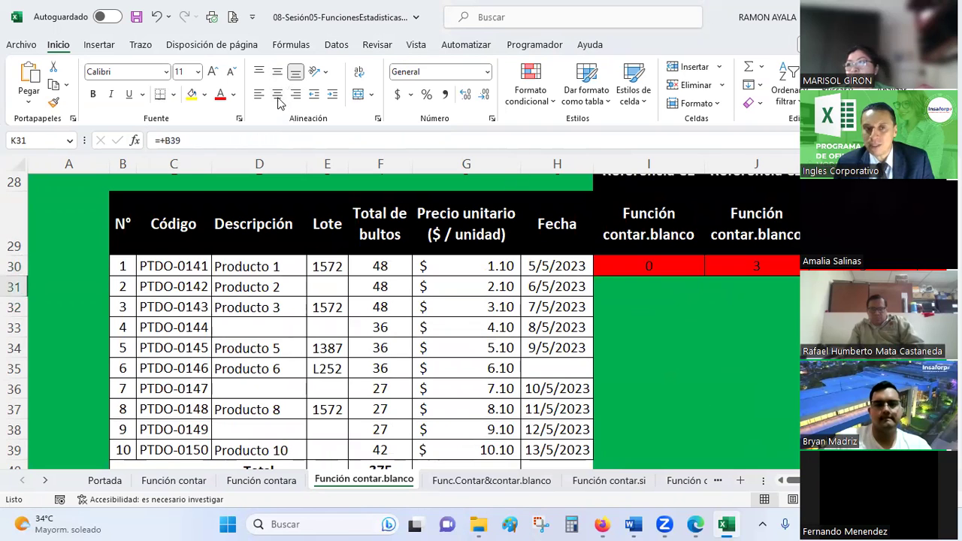
{"action": "key", "text": "Up"}
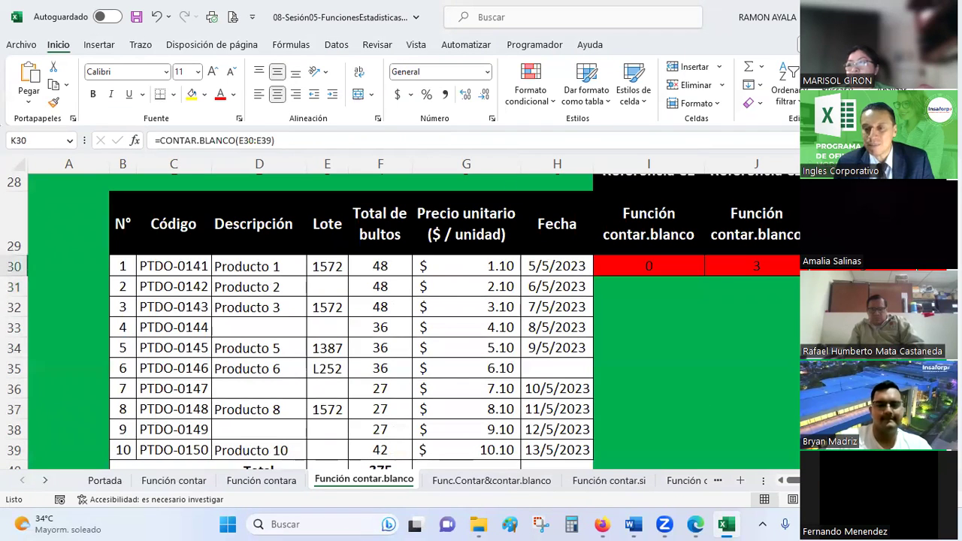
{"action": "left_click", "coordinate": [828, 286]}
{"action": "key", "text": "ctrl+c"}
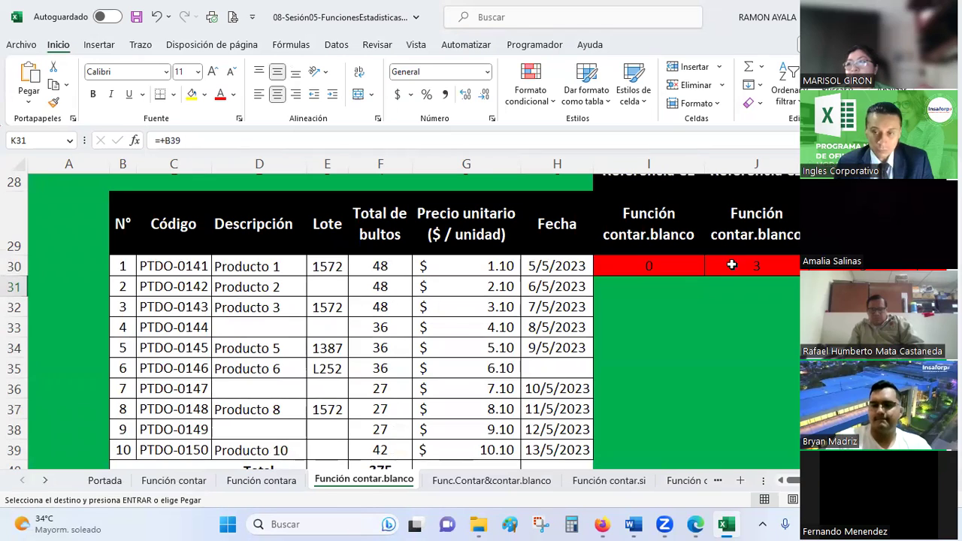
{"action": "left_click", "coordinate": [728, 284]}
{"action": "right_click", "coordinate": [728, 285]}
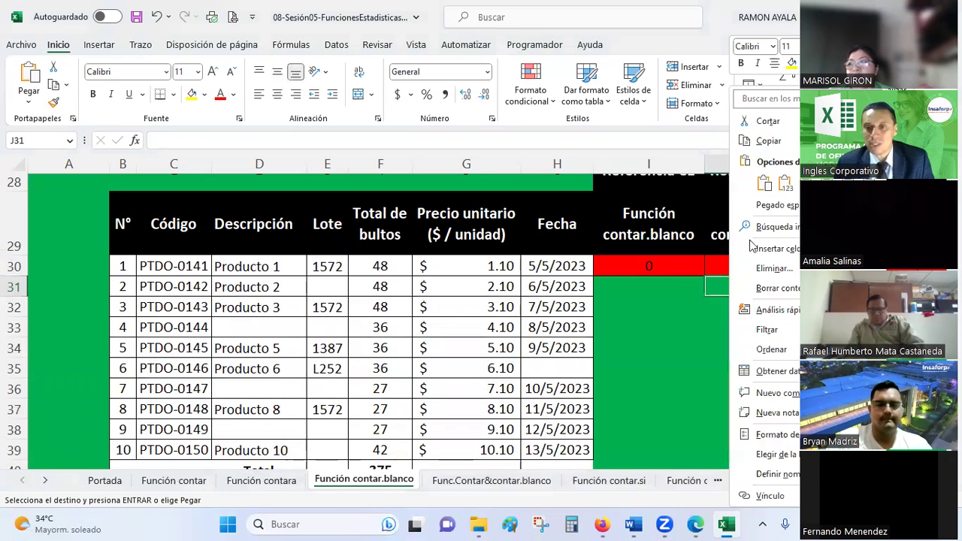
{"action": "left_click", "coordinate": [746, 204]}
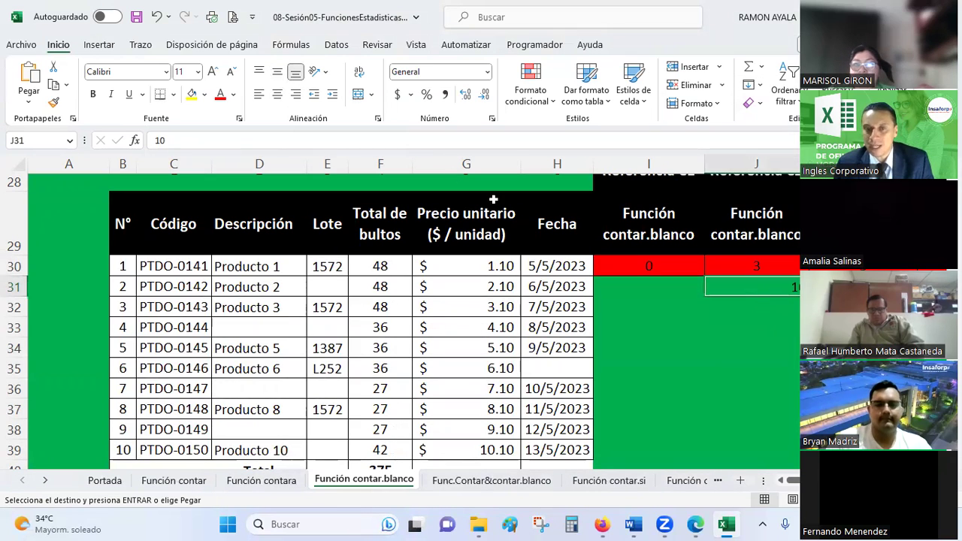
{"action": "key", "text": "Escape"}
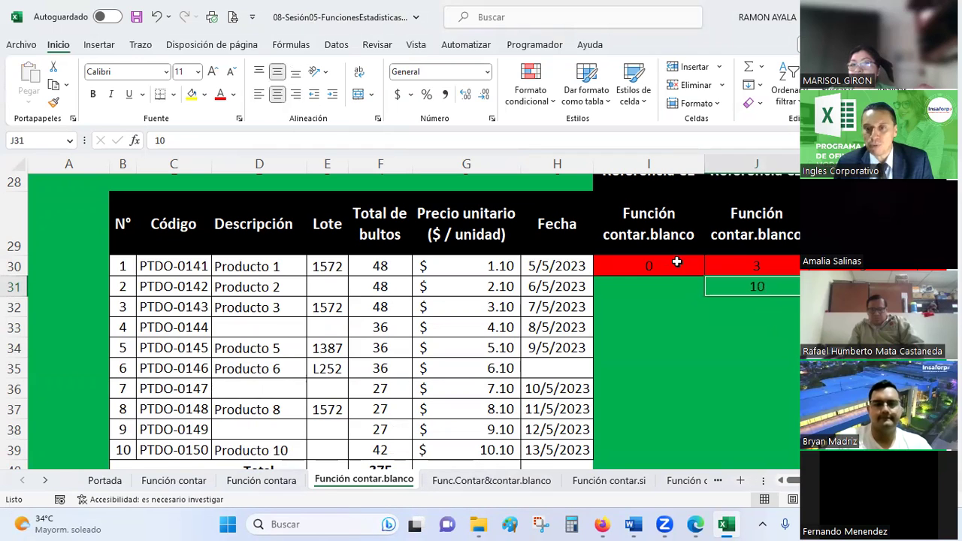
{"action": "left_click", "coordinate": [668, 286]}
- Label I31 'Total de datos' and I30 'Celdas en blanco'
{"action": "type", "text": "To"}
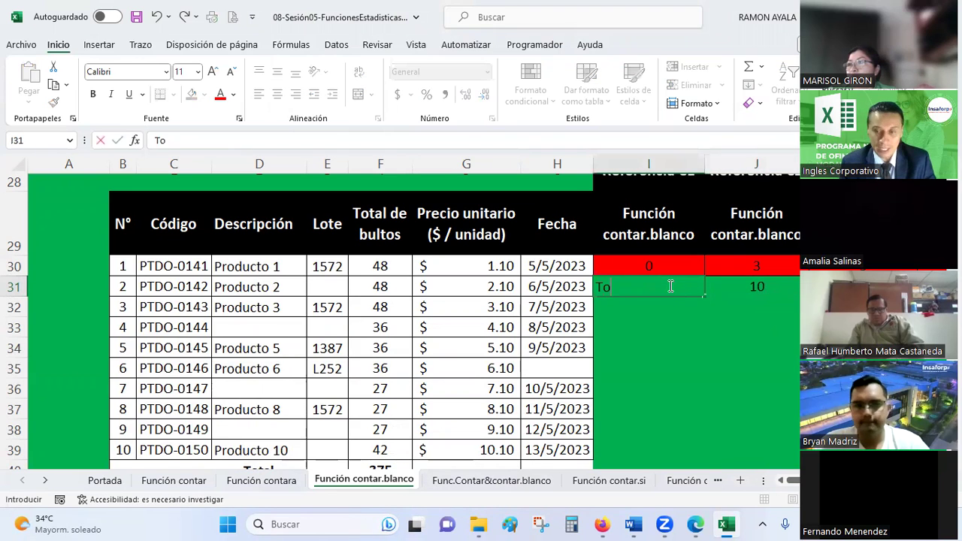
{"action": "type", "text": "tal de datos"}
{"action": "key", "text": "Up"}
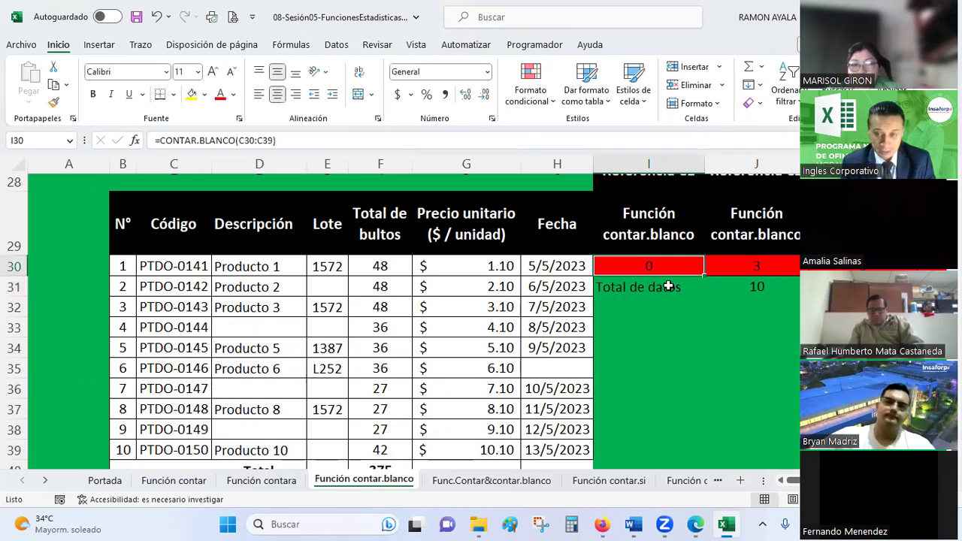
{"action": "type", "text": "Celdas en blanco"}
{"action": "key", "text": "Return"}
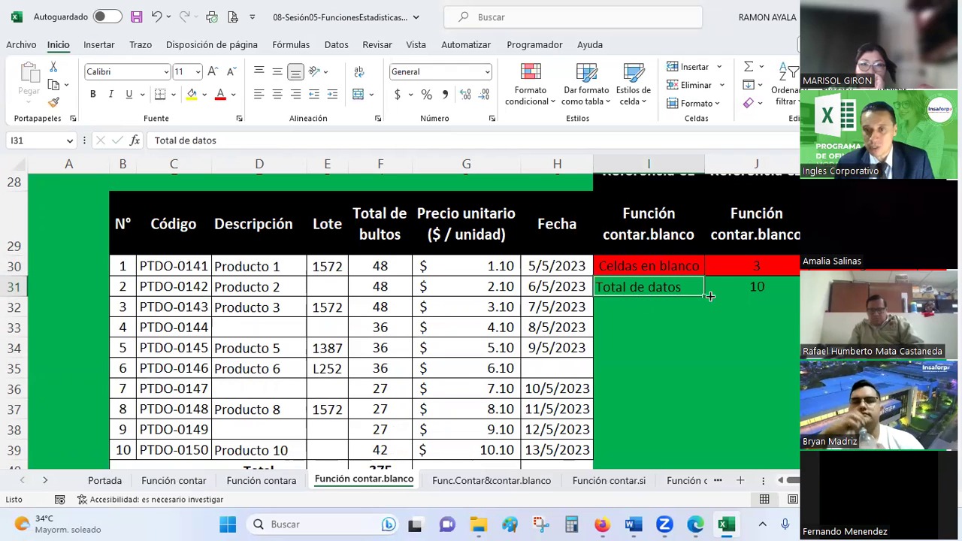
- Select the table's header row B29:H29
{"action": "left_click", "coordinate": [728, 287]}
{"action": "left_click", "coordinate": [770, 268]}
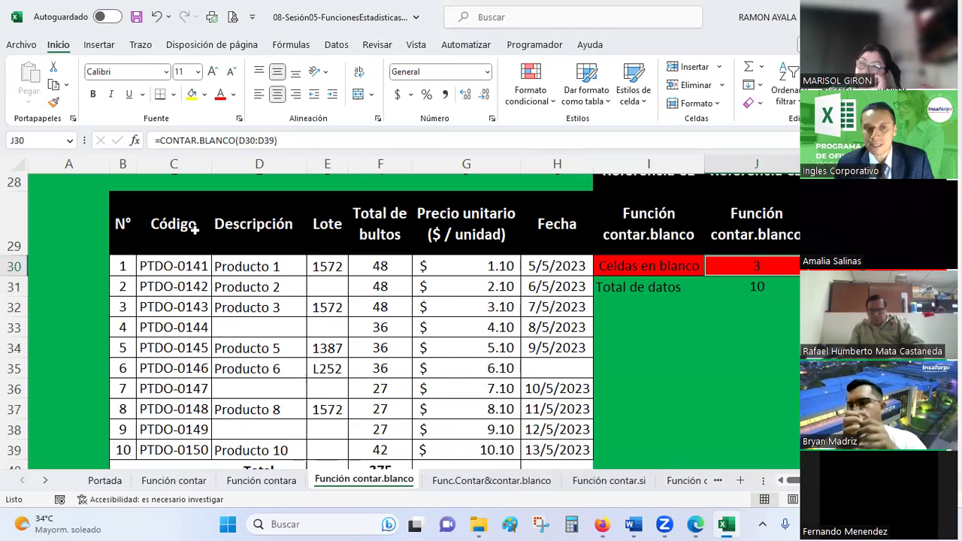
{"action": "left_click_drag", "start_coordinate": [123, 228], "coordinate": [489, 174]}
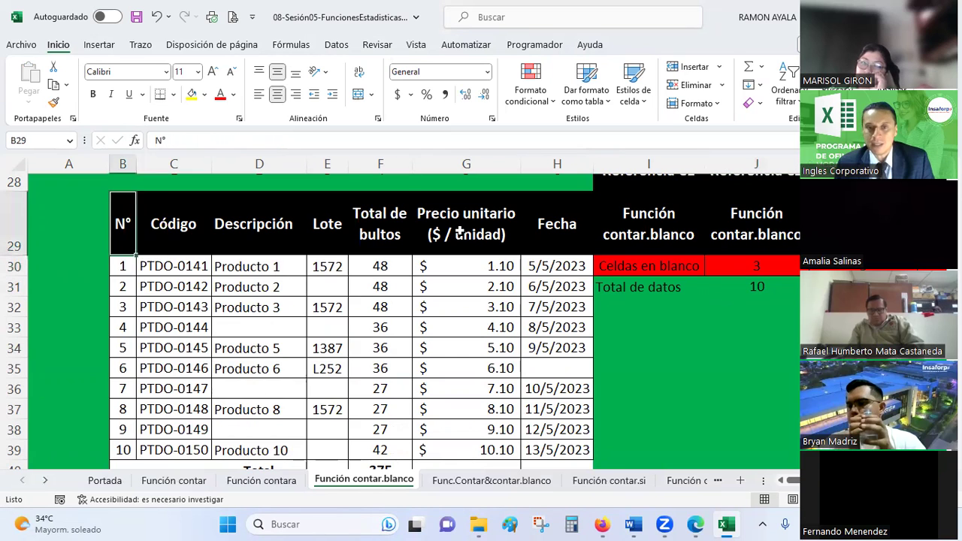
- Filter the table to show only rows with a blank Descripción value
{"action": "left_click", "coordinate": [336, 45]}
{"action": "left_click", "coordinate": [496, 89]}
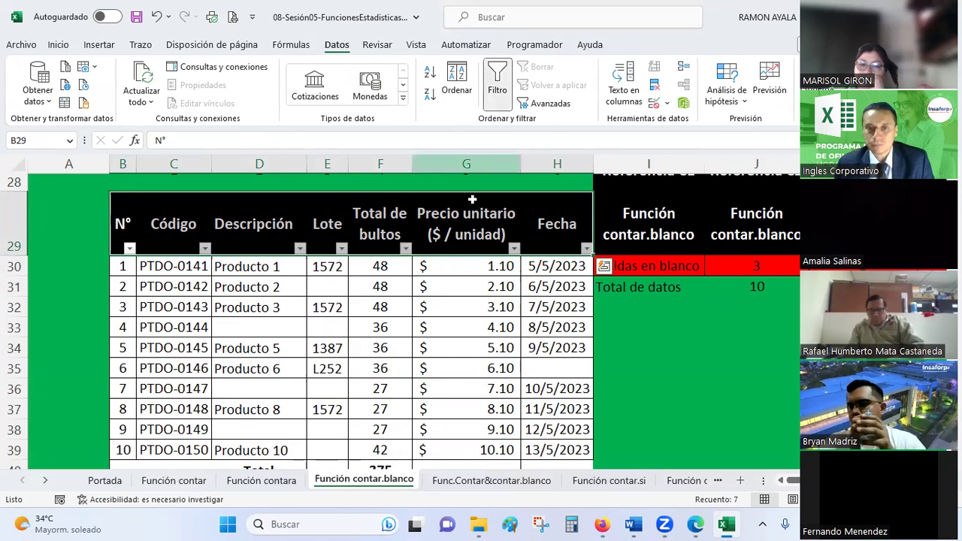
{"action": "left_click", "coordinate": [299, 248]}
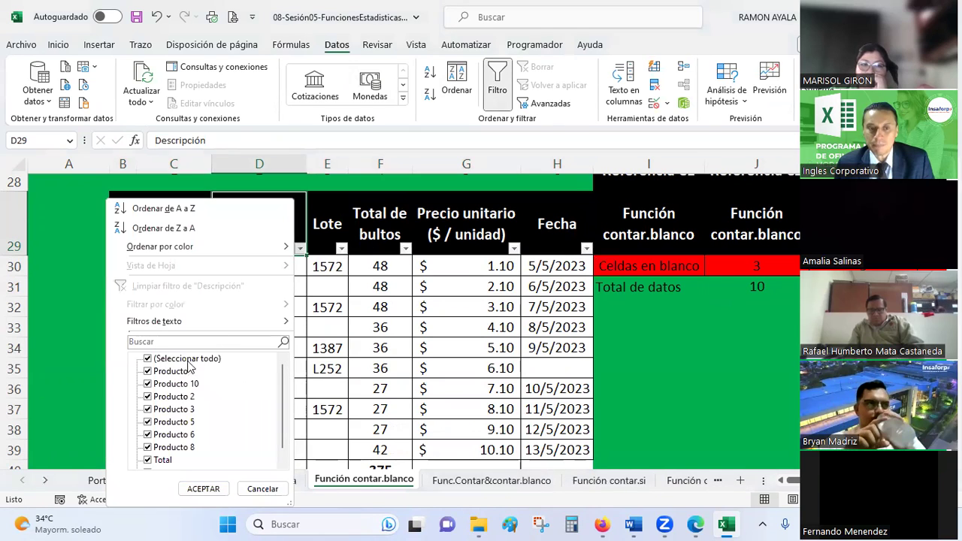
{"action": "left_click", "coordinate": [188, 359]}
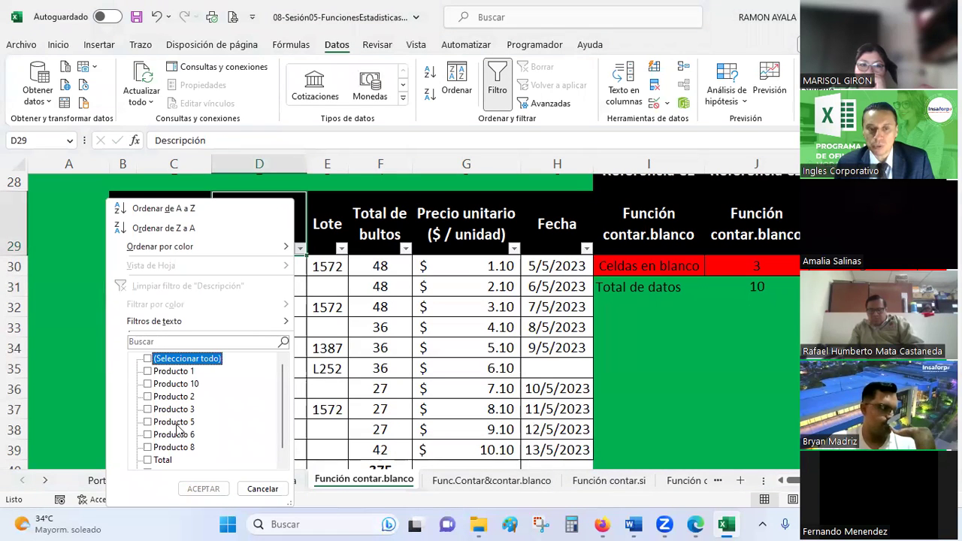
{"action": "scroll", "coordinate": [161, 462], "scroll_direction": "down", "scroll_amount": 1}
{"action": "left_click", "coordinate": [160, 460]}
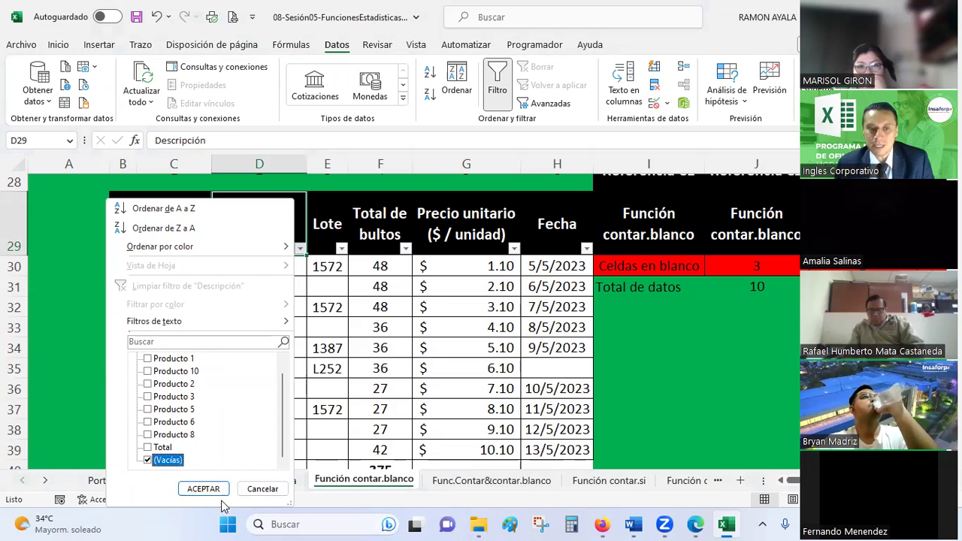
{"action": "left_click", "coordinate": [203, 489]}
{"action": "left_click_drag", "start_coordinate": [270, 266], "coordinate": [282, 312]}
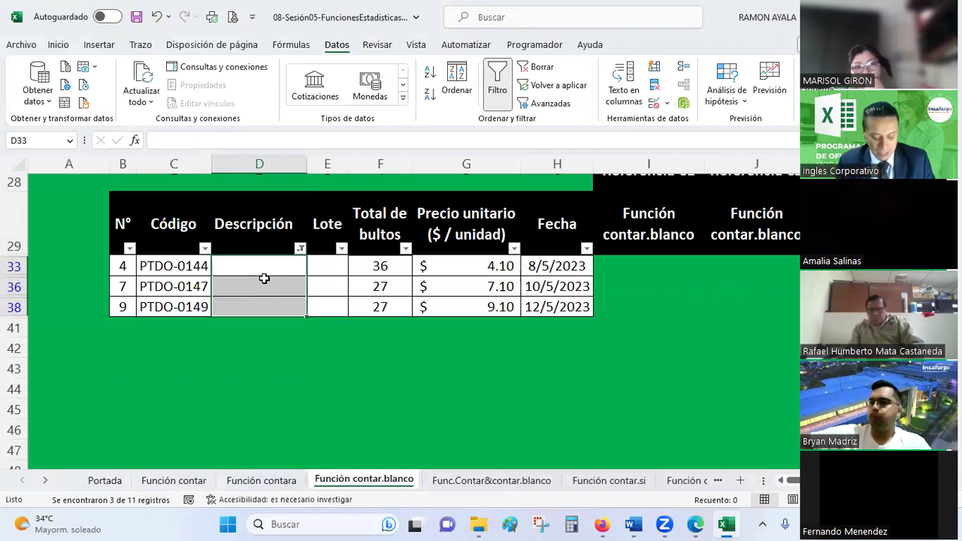
- Undo the filter and delete the Total de datos label and count in I31:J31
{"action": "key", "text": "ctrl+z"}
{"action": "key", "text": "ctrl+z"}
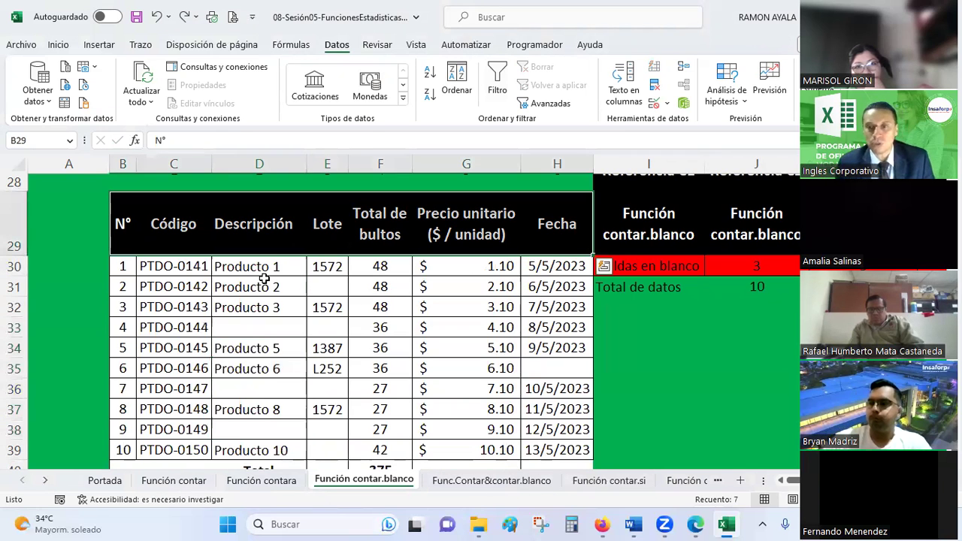
{"action": "left_click", "coordinate": [686, 342]}
{"action": "key", "text": "ctrl+z"}
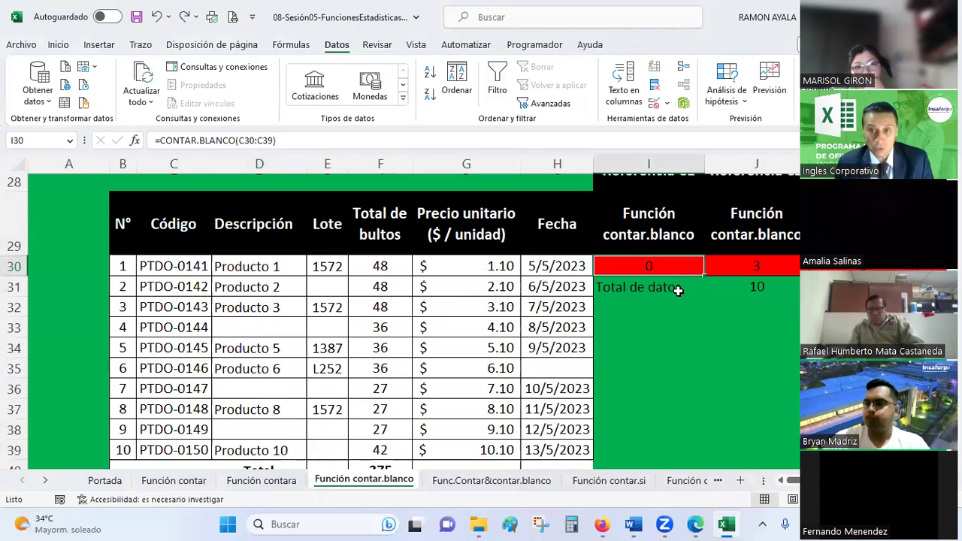
{"action": "left_click_drag", "start_coordinate": [651, 287], "coordinate": [782, 286]}
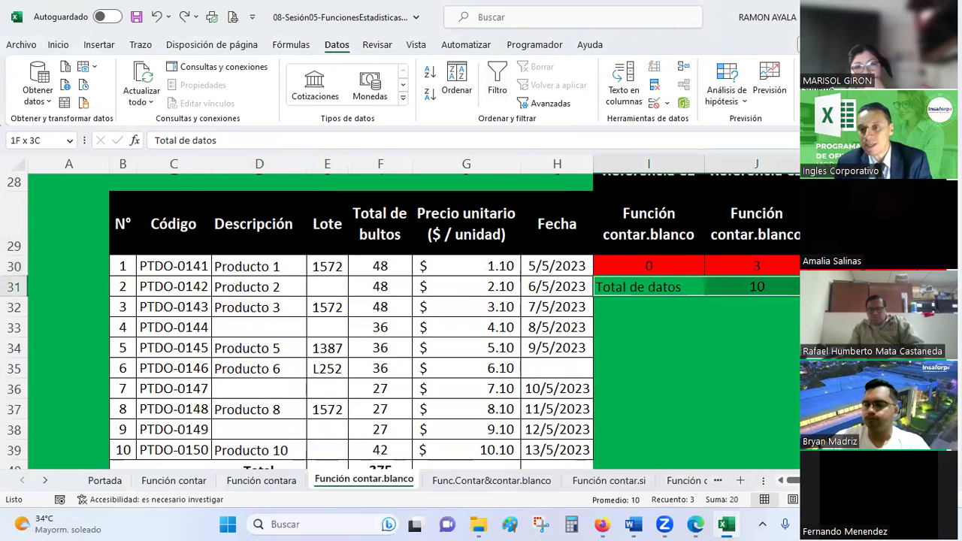
{"action": "key", "text": "Delete"}
{"action": "left_click", "coordinate": [765, 260]}
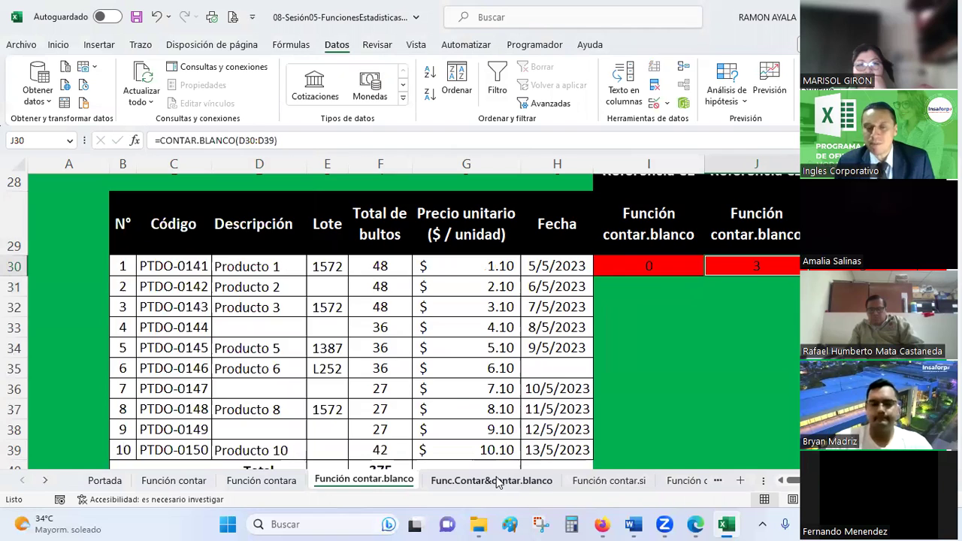
- Go to the Func.Contar&contar.blanco sheet and view the FIFA 2023 sticker table
{"action": "left_click", "coordinate": [496, 477]}
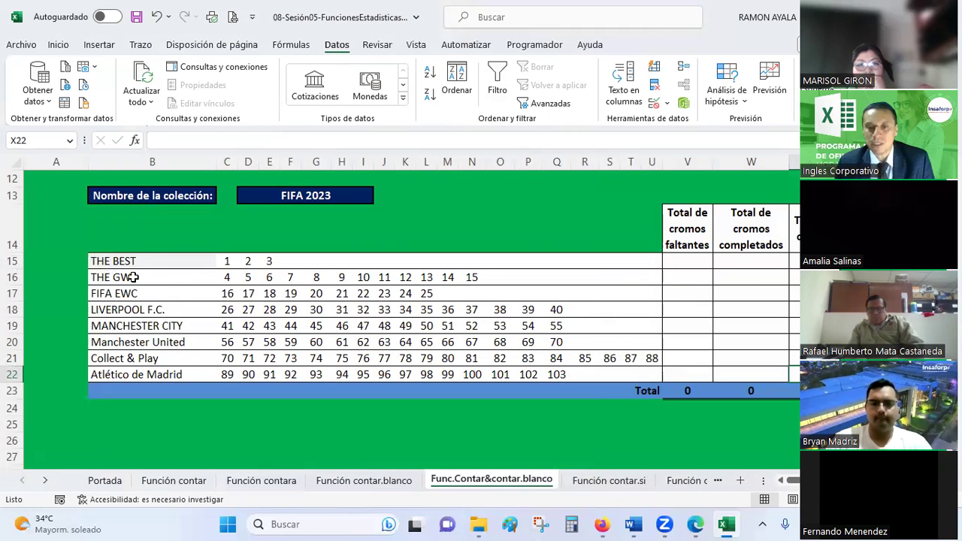
{"action": "scroll", "coordinate": [210, 273], "scroll_direction": "up", "scroll_amount": 1}
{"action": "scroll", "coordinate": [211, 273], "scroll_direction": "down", "scroll_amount": 2}
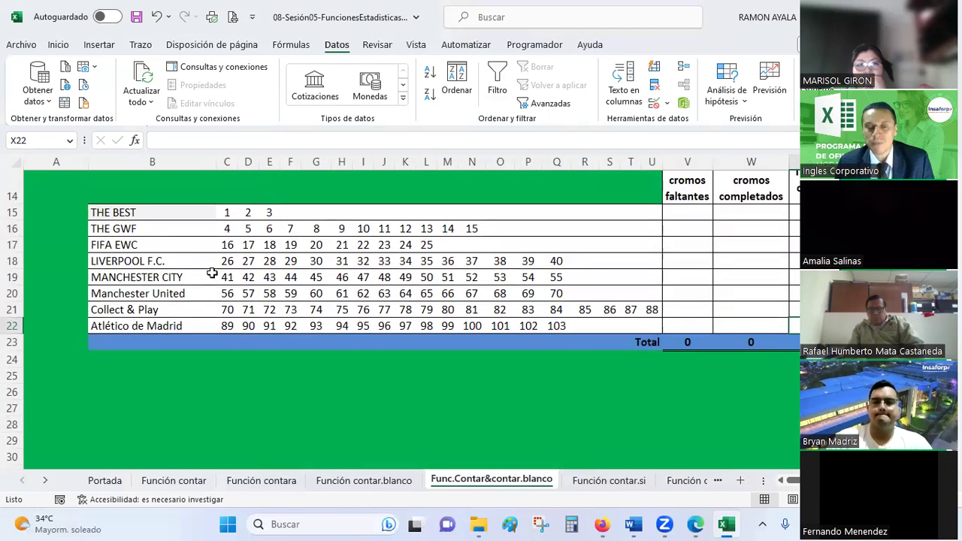
{"action": "scroll", "coordinate": [212, 273], "scroll_direction": "up", "scroll_amount": 1}
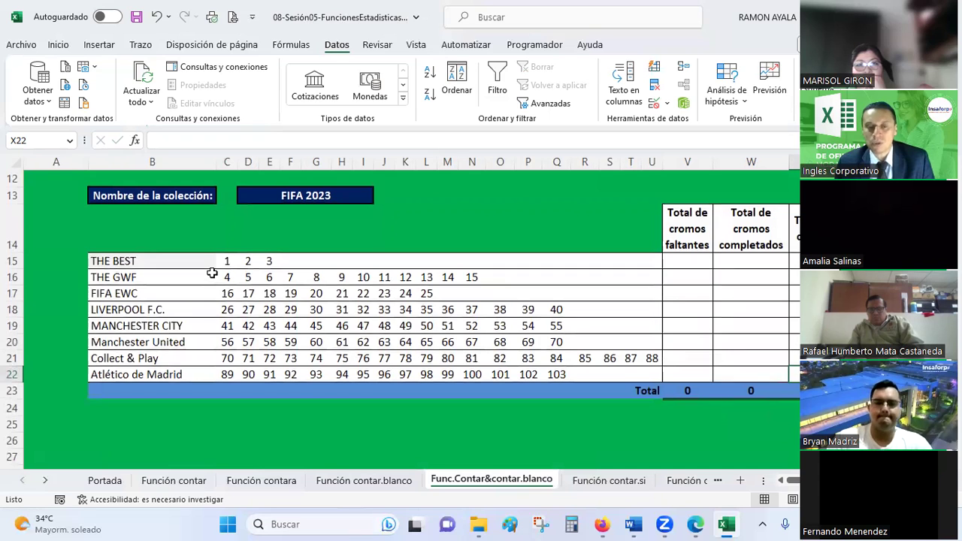
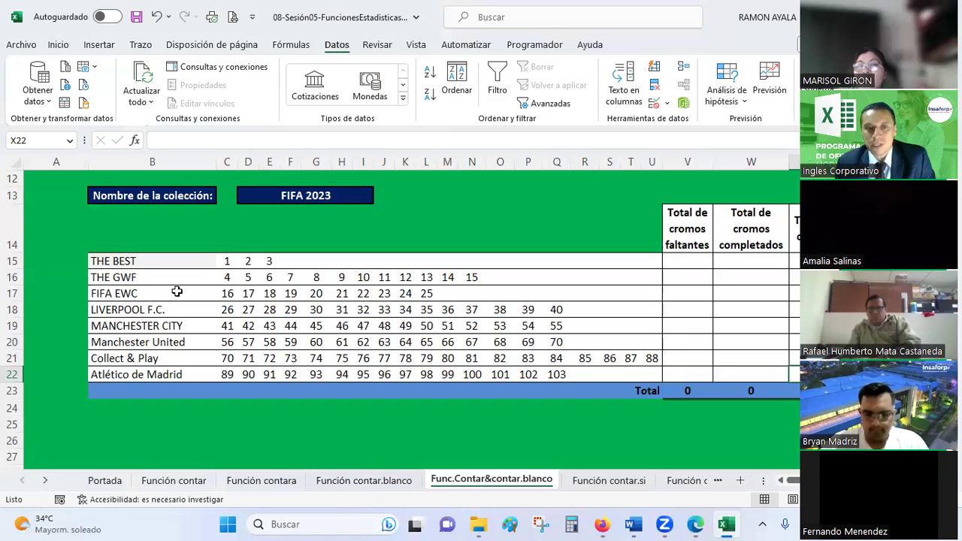
- Look over the FIFA sticker table's collection names and THE BEST's sticker numbers
{"action": "left_click", "coordinate": [212, 291]}
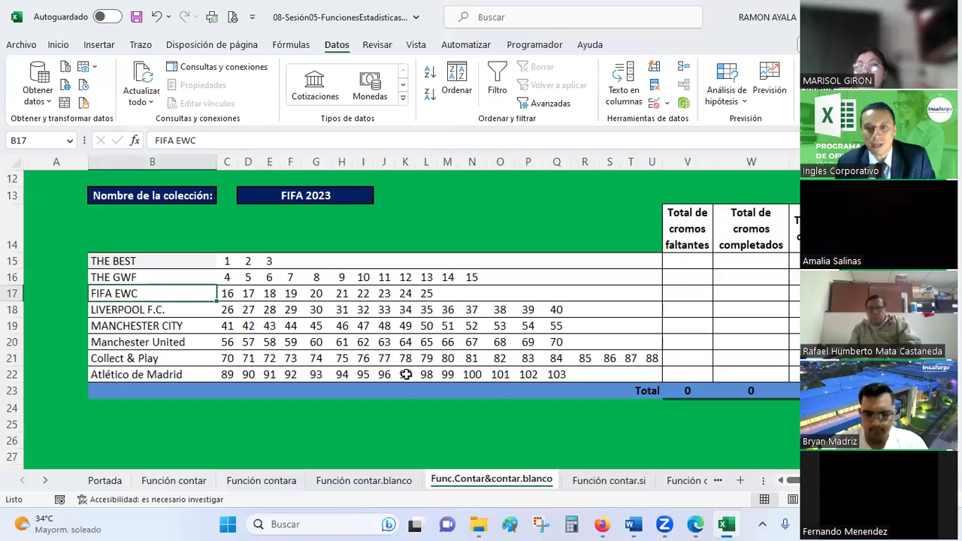
{"action": "left_click", "coordinate": [225, 259]}
{"action": "left_click", "coordinate": [233, 276]}
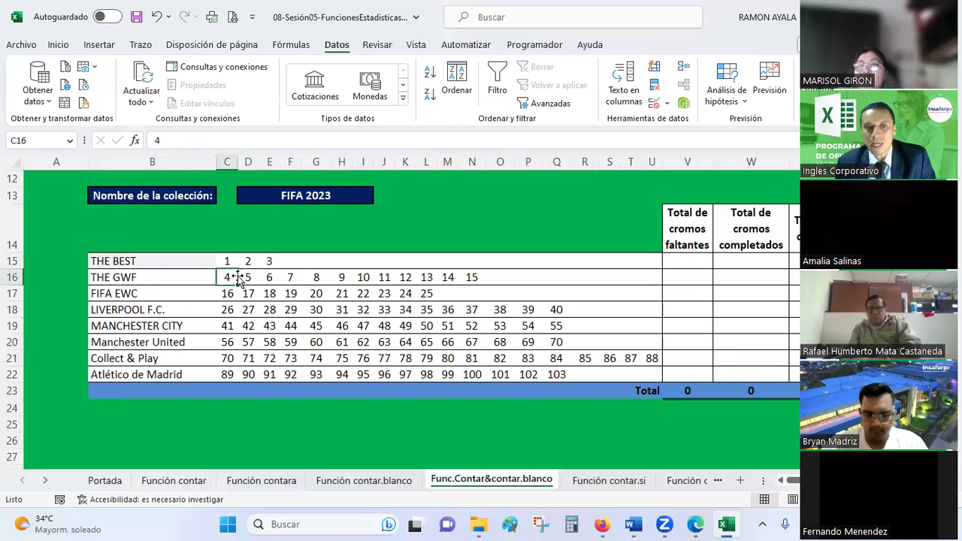
{"action": "left_click", "coordinate": [159, 260]}
{"action": "left_click", "coordinate": [140, 276]}
{"action": "left_click", "coordinate": [135, 294]}
{"action": "left_click", "coordinate": [136, 311]}
{"action": "left_click_drag", "start_coordinate": [227, 259], "coordinate": [272, 262]}
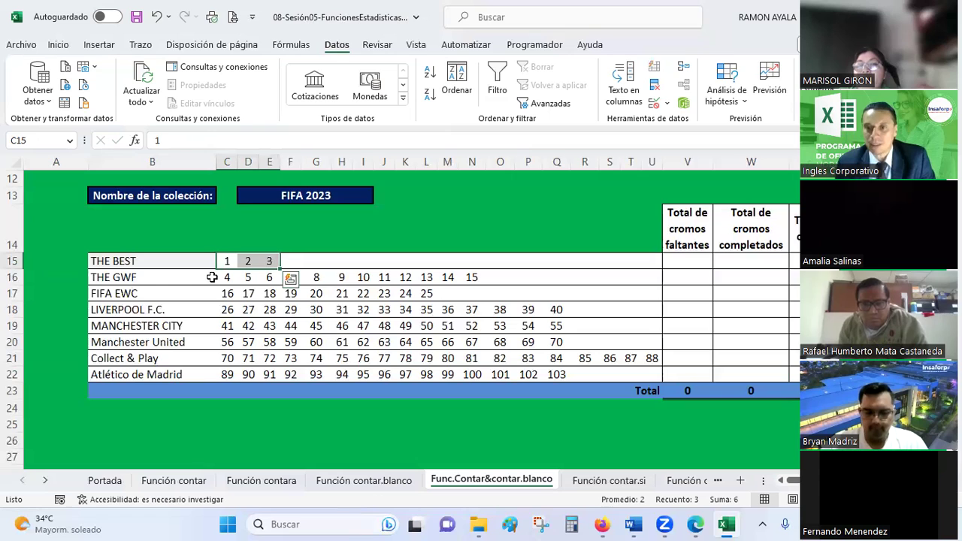
- Enter =V15+W15 in X15 to total THE BEST's missing and completed stickers
{"action": "left_click", "coordinate": [795, 261]}
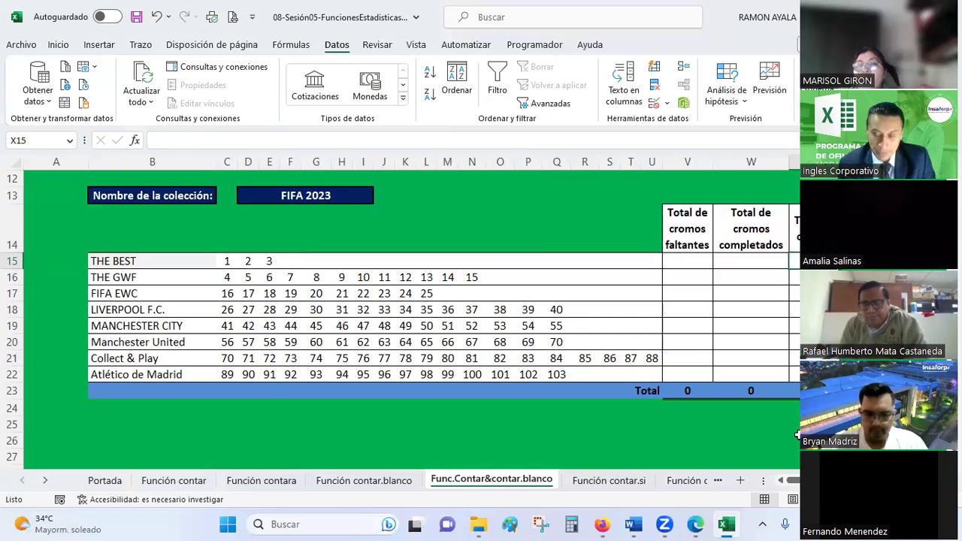
{"action": "type", "text": "="}
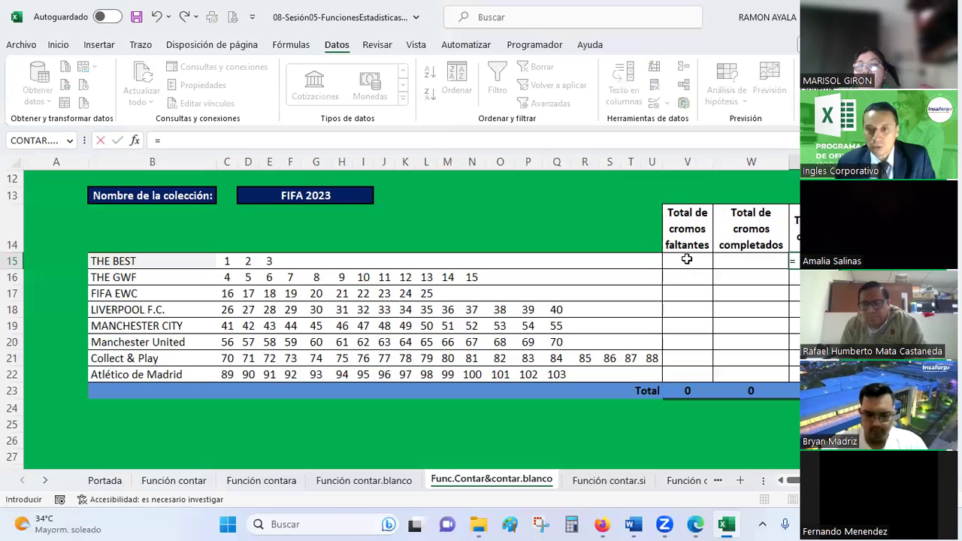
{"action": "left_click", "coordinate": [687, 260]}
{"action": "type", "text": "+"}
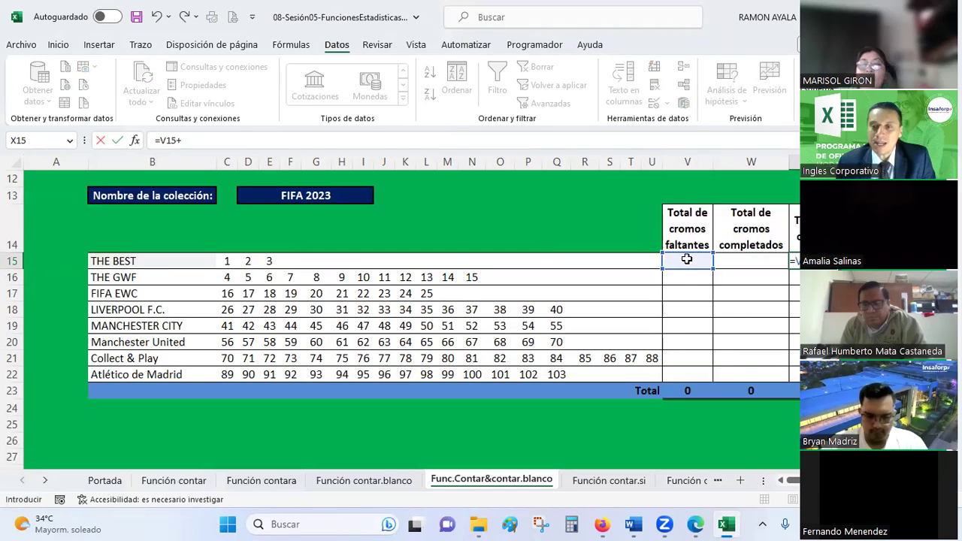
{"action": "left_click", "coordinate": [744, 259]}
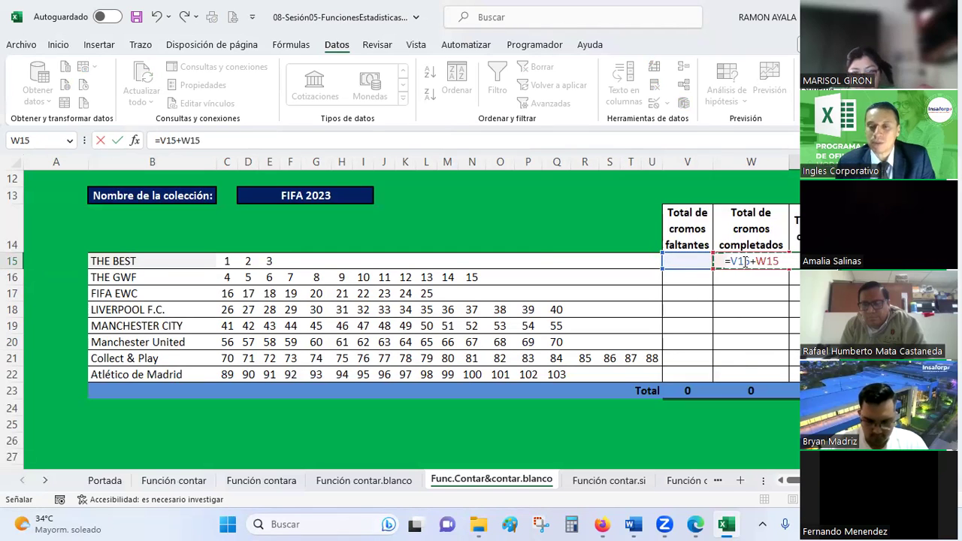
{"action": "key", "text": "Return"}
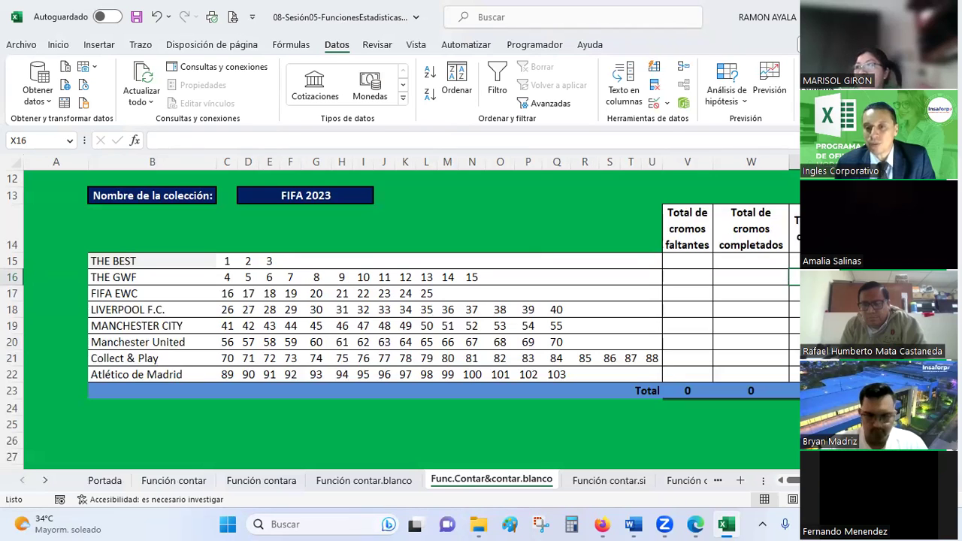
{"action": "key", "text": "Up"}
- Copy the X15 total formula down column X to row 22
{"action": "left_click_drag", "start_coordinate": [221, 260], "coordinate": [650, 374]}
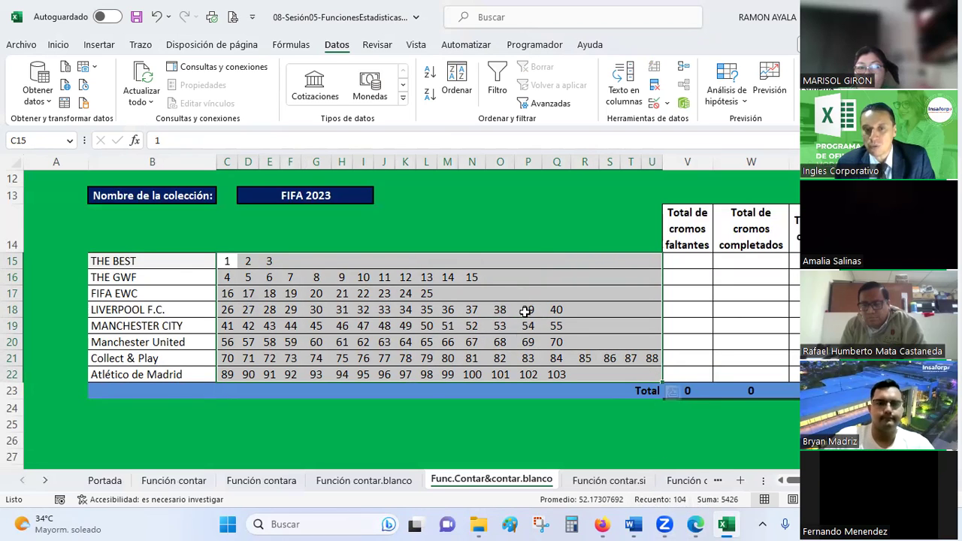
{"action": "left_click", "coordinate": [795, 261]}
{"action": "left_click_drag", "start_coordinate": [797, 268], "coordinate": [797, 374]}
{"action": "left_click", "coordinate": [795, 424]}
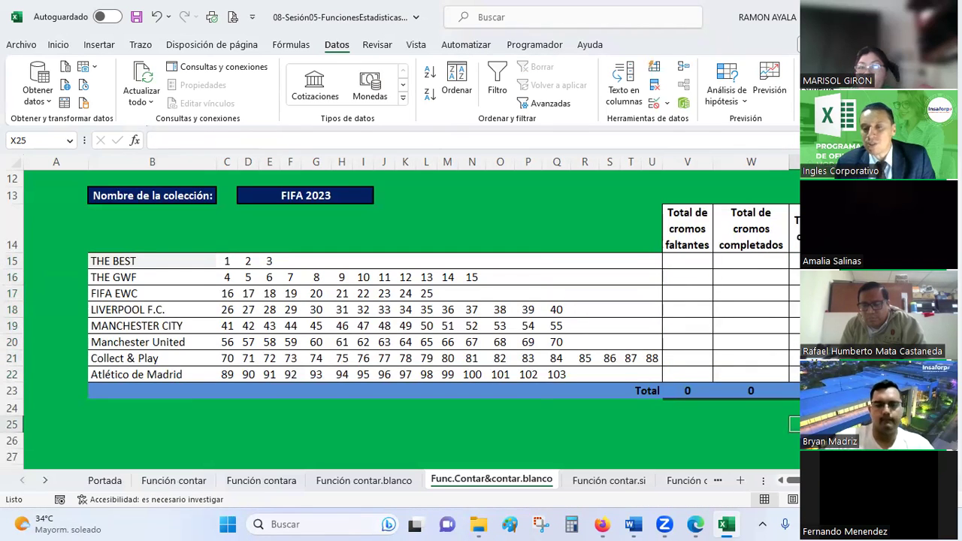
- Inspect sticker numbers and the missing and completed cells for THE BEST and THE GWF
{"action": "left_click", "coordinate": [267, 280]}
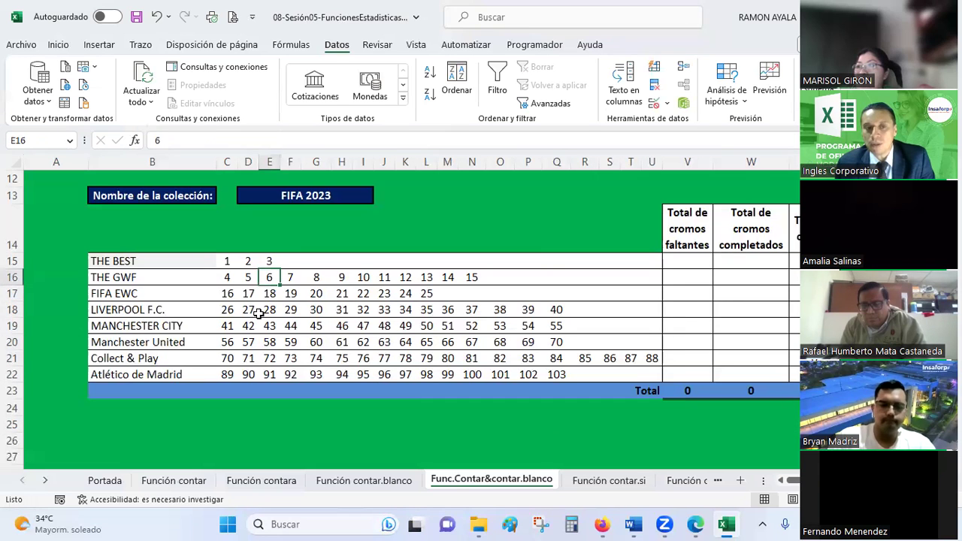
{"action": "left_click", "coordinate": [271, 340]}
{"action": "left_click", "coordinate": [317, 358]}
{"action": "left_click", "coordinate": [403, 371]}
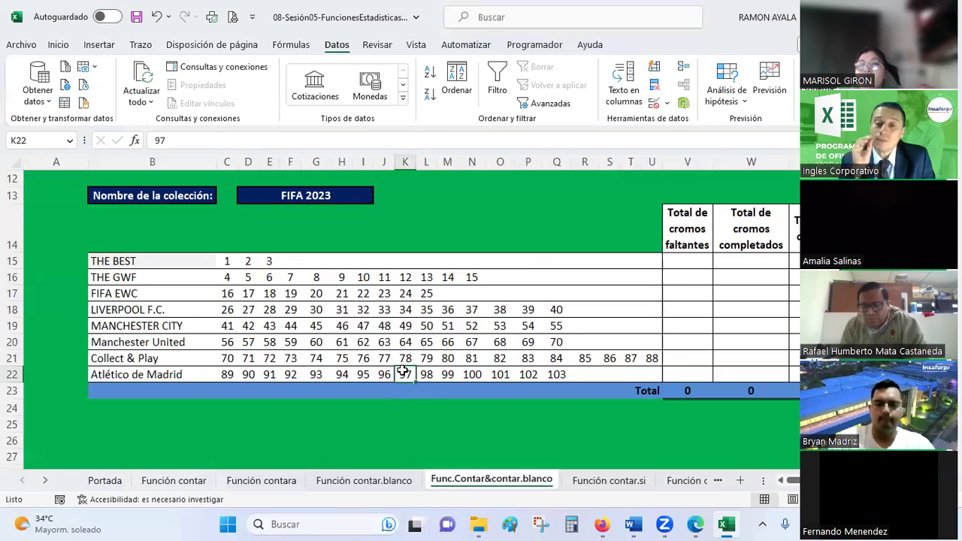
{"action": "left_click", "coordinate": [703, 263]}
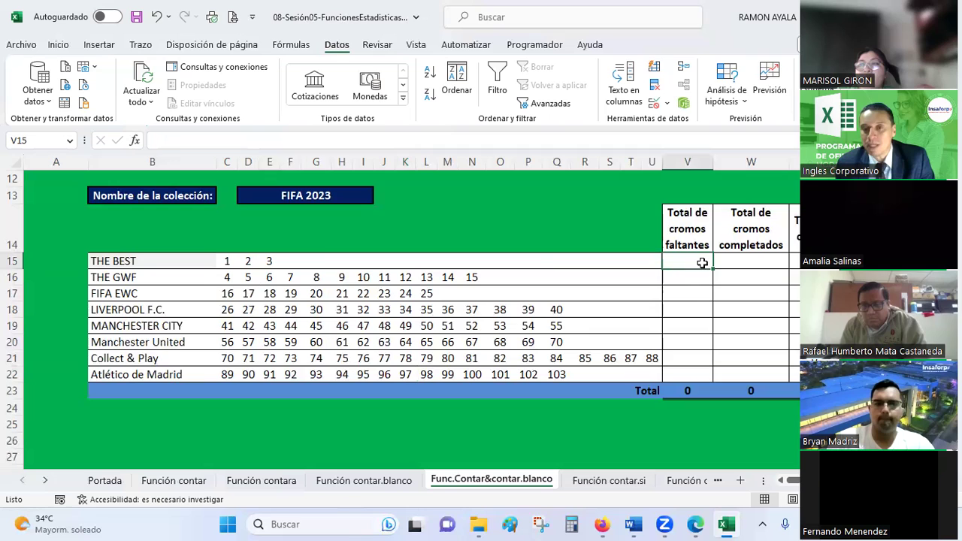
{"action": "left_click", "coordinate": [764, 260]}
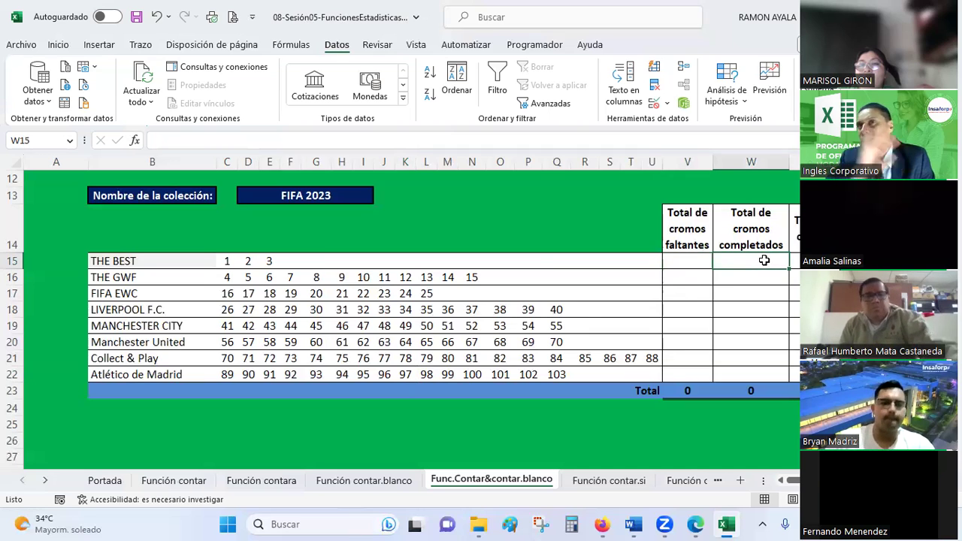
{"action": "left_click_drag", "start_coordinate": [234, 277], "coordinate": [472, 277]}
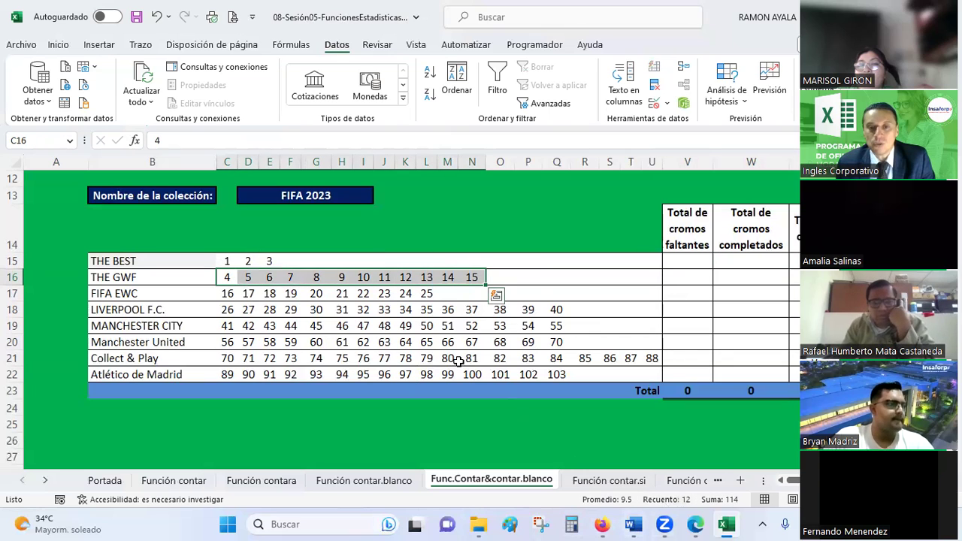
{"action": "left_click", "coordinate": [343, 277]}
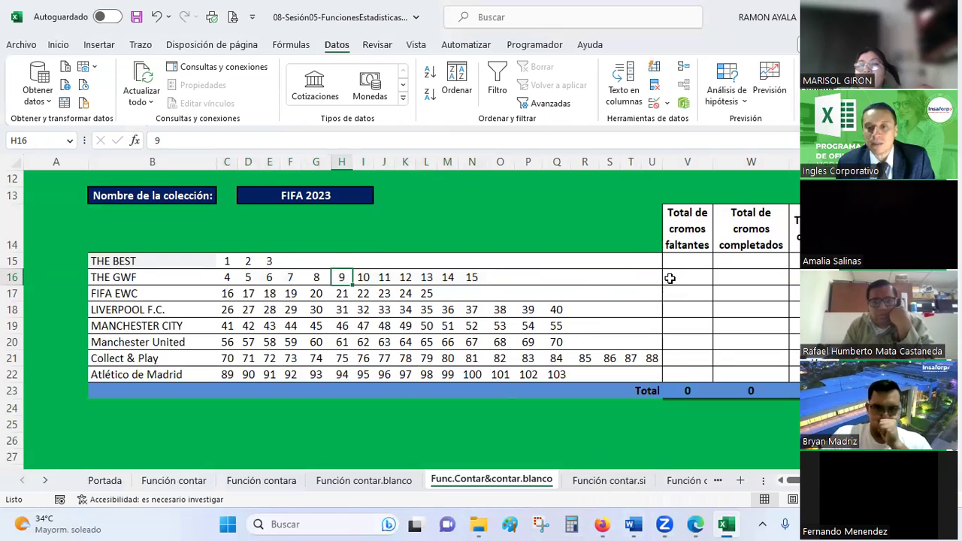
{"action": "left_click", "coordinate": [670, 278]}
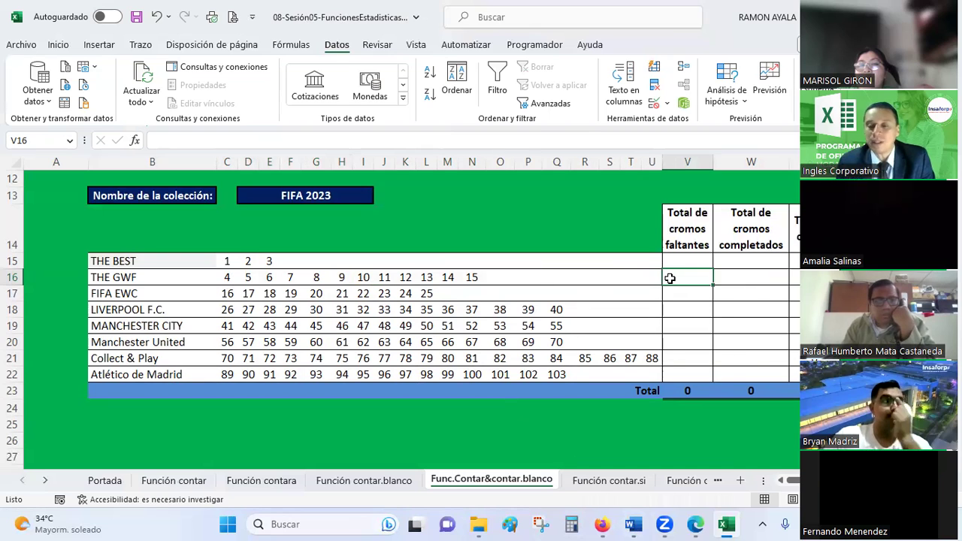
{"action": "left_click", "coordinate": [764, 280]}
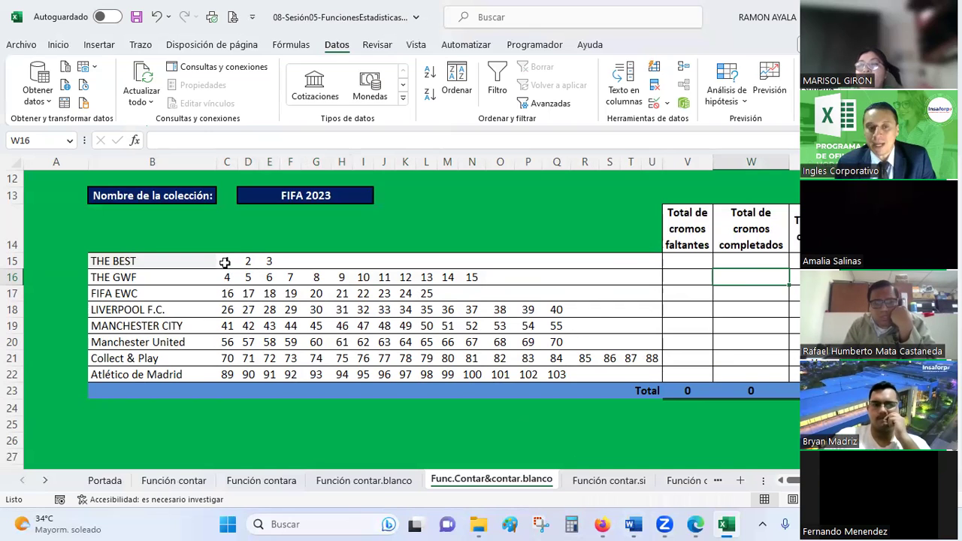
- Make D15 the previous sticker number plus 1 and copy it into E15
{"action": "left_click", "coordinate": [248, 261]}
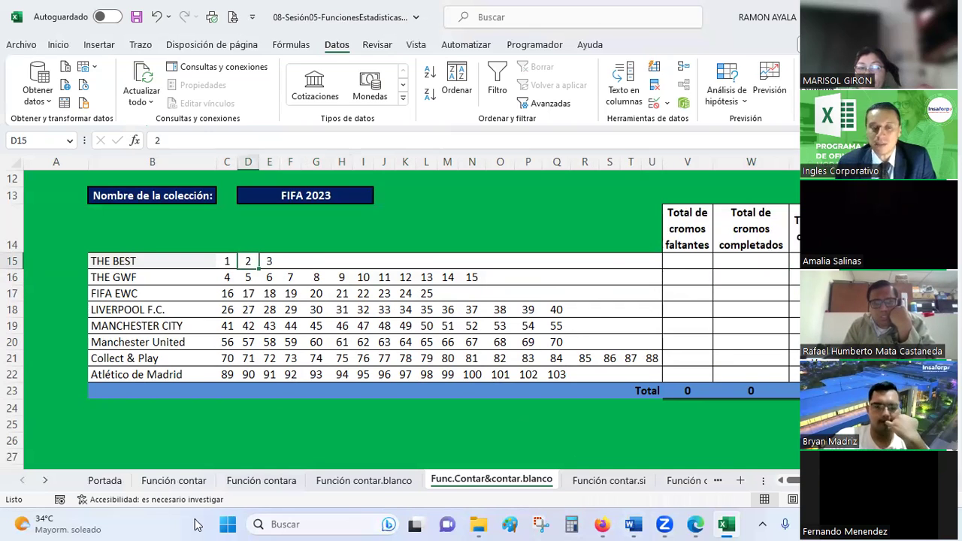
{"action": "type", "text": "+"}
{"action": "left_click", "coordinate": [226, 261]}
{"action": "type", "text": "+"}
{"action": "key", "text": "Down"}
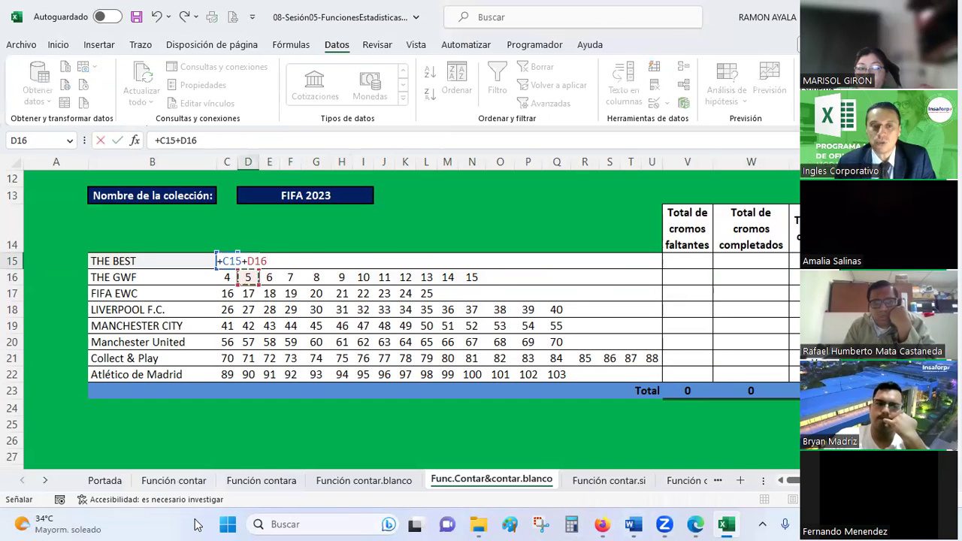
{"action": "key", "text": "Return"}
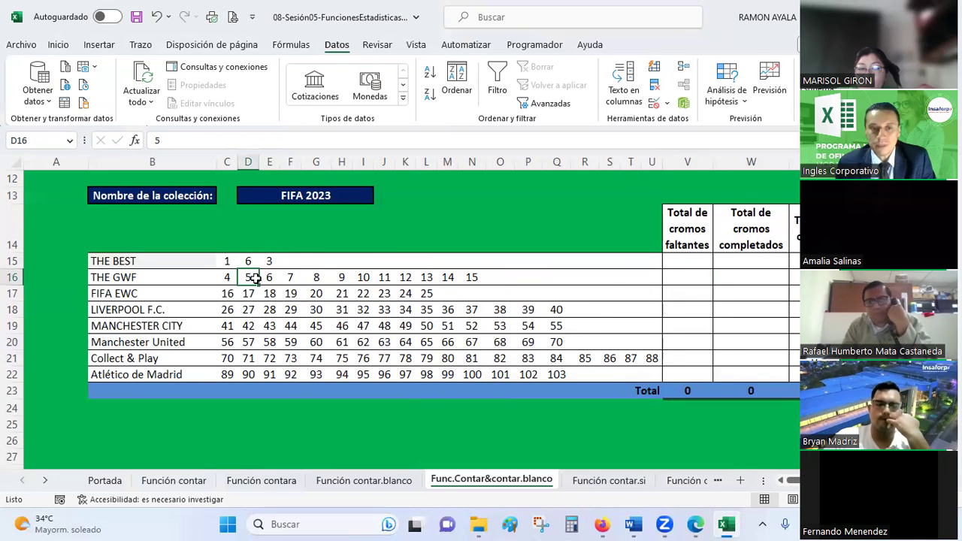
{"action": "left_click", "coordinate": [252, 260]}
{"action": "key", "text": "Delete"}
{"action": "type", "text": "+"}
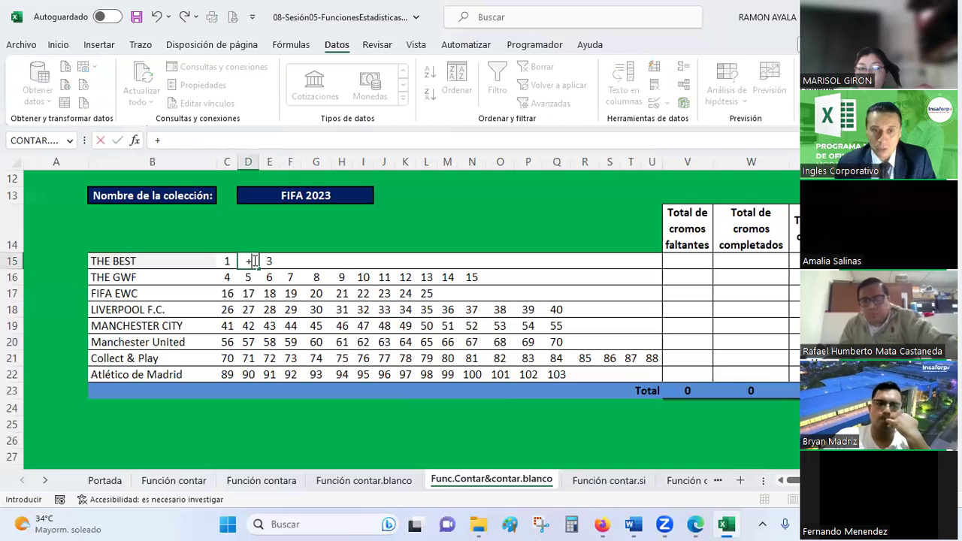
{"action": "key", "text": "Left"}
{"action": "type", "text": "+1"}
{"action": "key", "text": "ctrl+Return"}
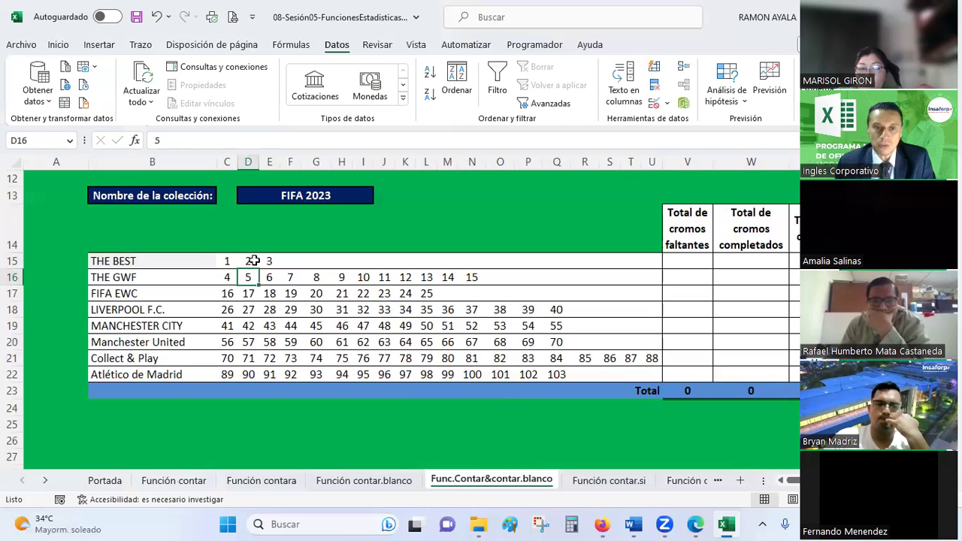
{"action": "left_click_drag", "start_coordinate": [258, 269], "coordinate": [271, 272]}
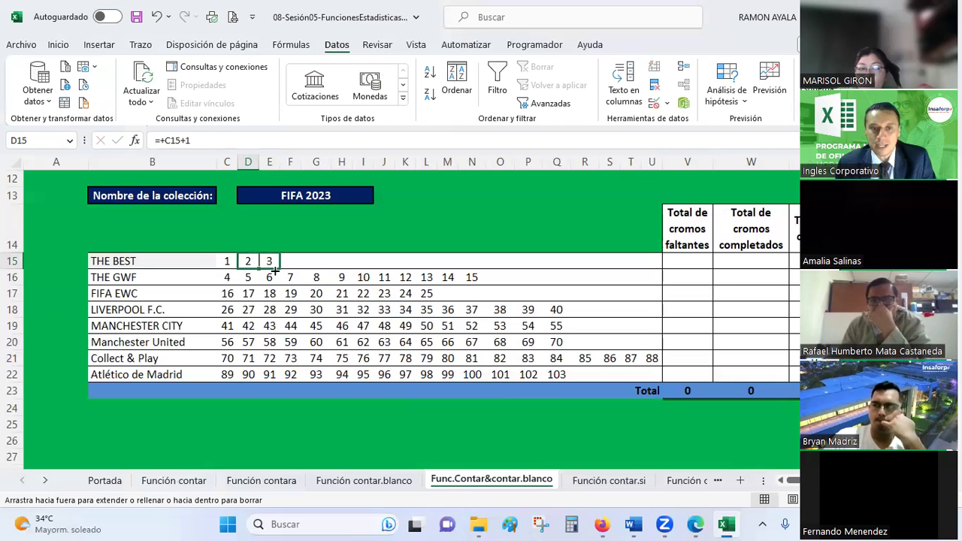
- Set THE GWF's first number in C16 to THE BEST's last number plus 1
{"action": "left_click", "coordinate": [261, 282]}
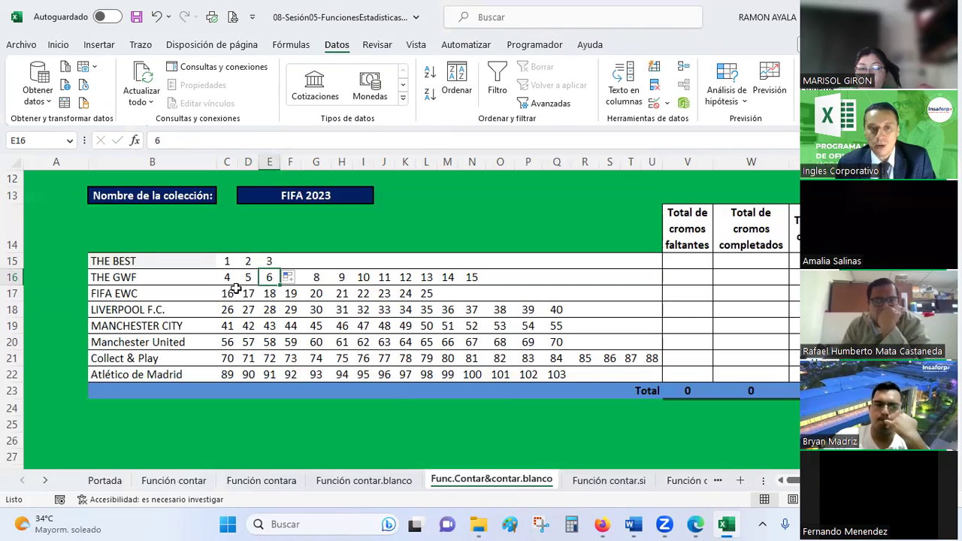
{"action": "left_click", "coordinate": [228, 279]}
{"action": "type", "text": "+"}
{"action": "key", "text": "Up"}
{"action": "key", "text": "Right"}
{"action": "key", "text": "Right"}
{"action": "type", "text": "+1"}
{"action": "key", "text": "Return"}
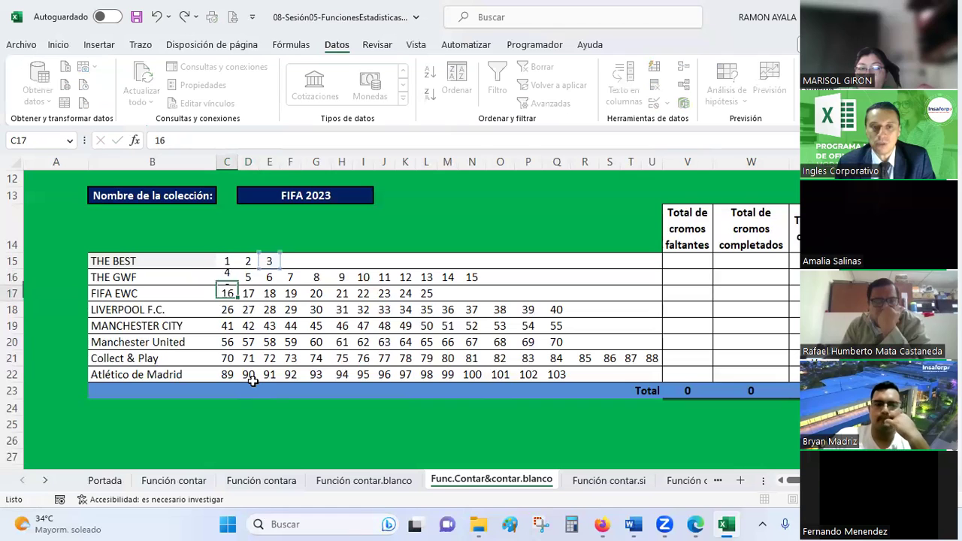
{"action": "left_click", "coordinate": [226, 278]}
{"action": "left_click_drag", "start_coordinate": [238, 286], "coordinate": [474, 278]}
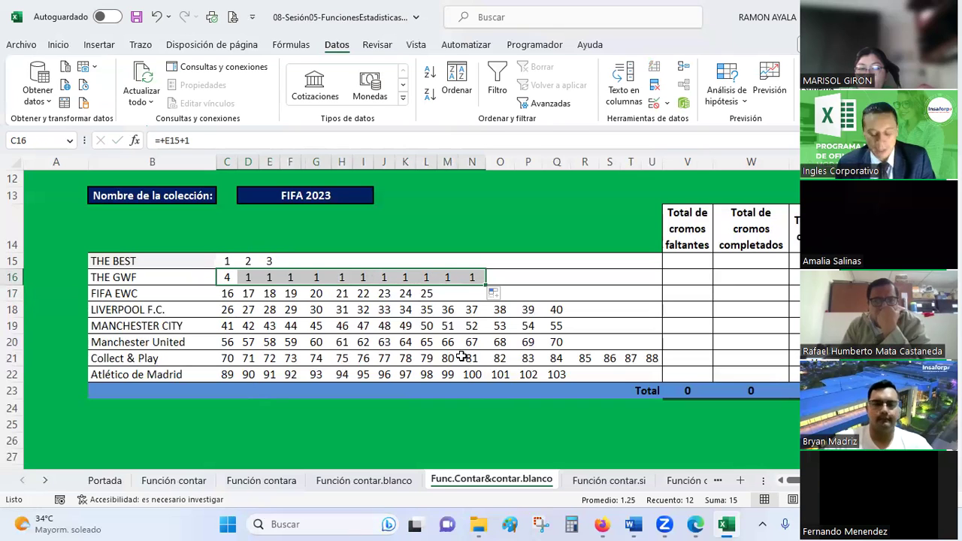
{"action": "key", "text": "ctrl+z"}
- Give D16 the formula =C16+1 and fill THE GWF row through N16 with 6–15
{"action": "left_click", "coordinate": [249, 277]}
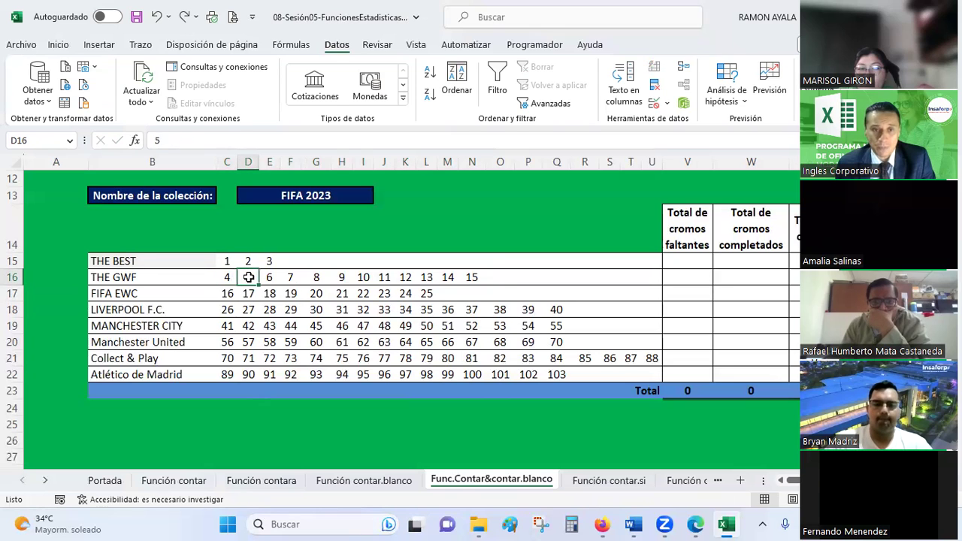
{"action": "type", "text": "="}
{"action": "key", "text": "Left"}
{"action": "type", "text": "+1"}
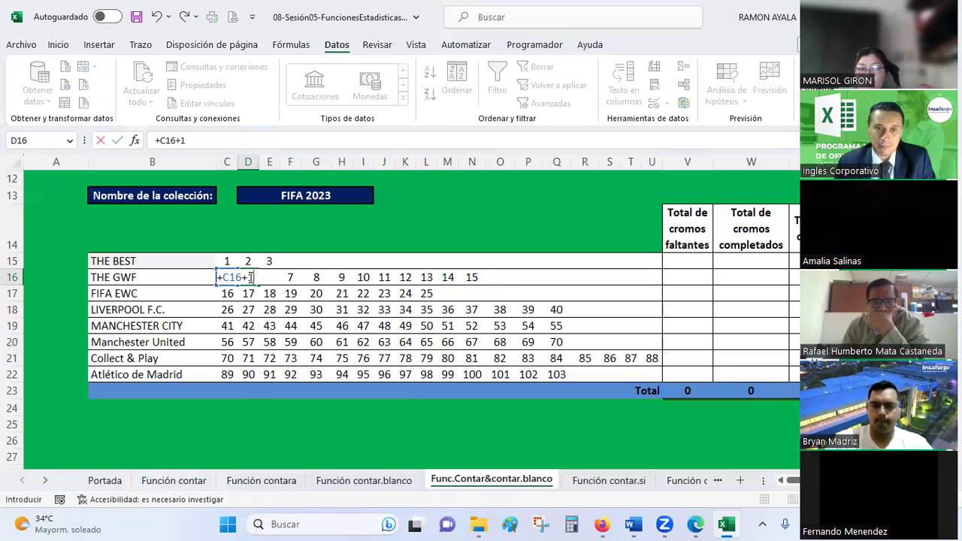
{"action": "key", "text": "Return"}
{"action": "left_click", "coordinate": [249, 278]}
{"action": "left_click_drag", "start_coordinate": [259, 287], "coordinate": [472, 276]}
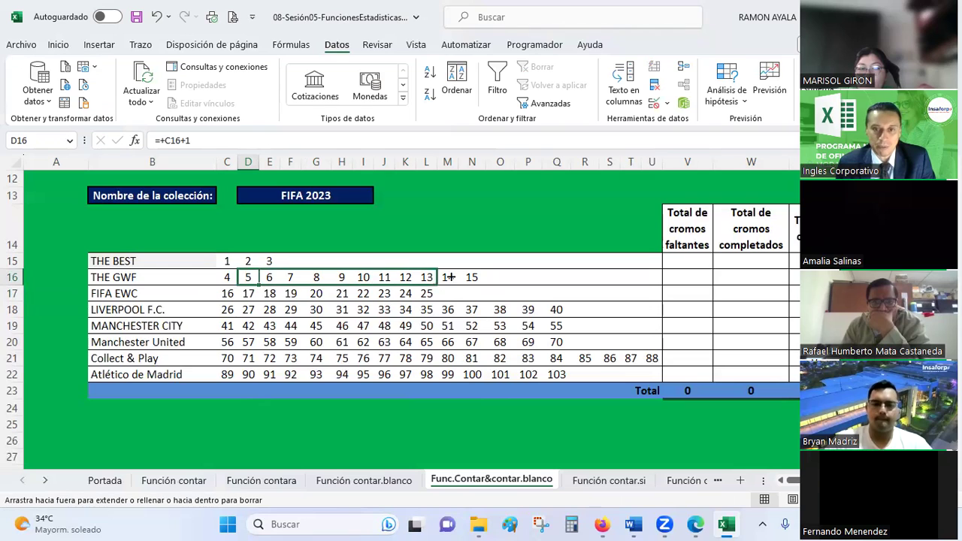
{"action": "left_click", "coordinate": [460, 303]}
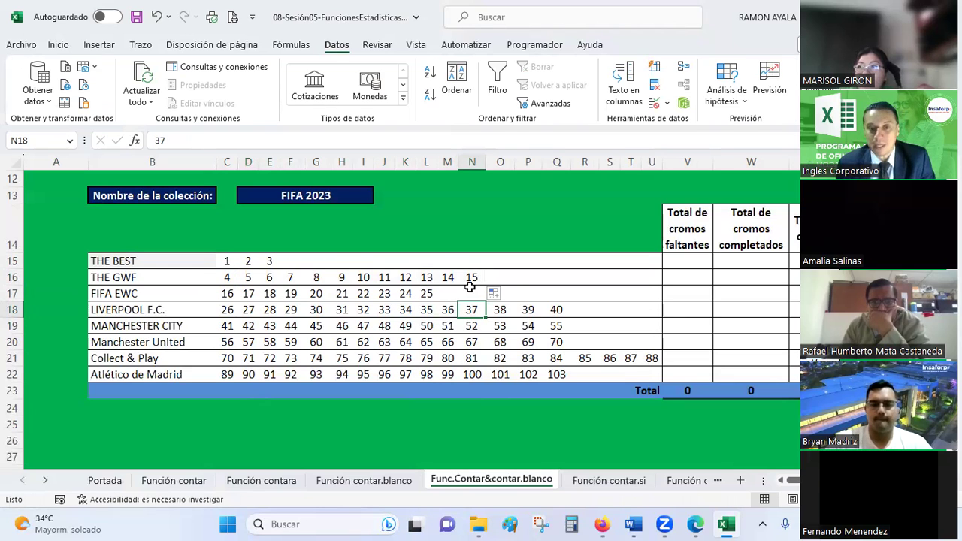
- Clear H16 to show the dependent cells recalculating, then undo to restore it
{"action": "left_click", "coordinate": [345, 281]}
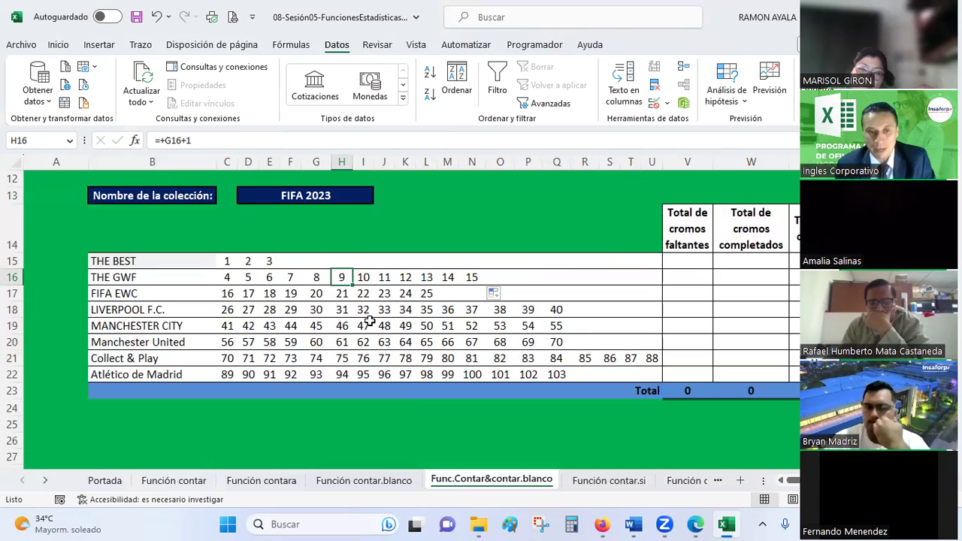
{"action": "key", "text": "Delete"}
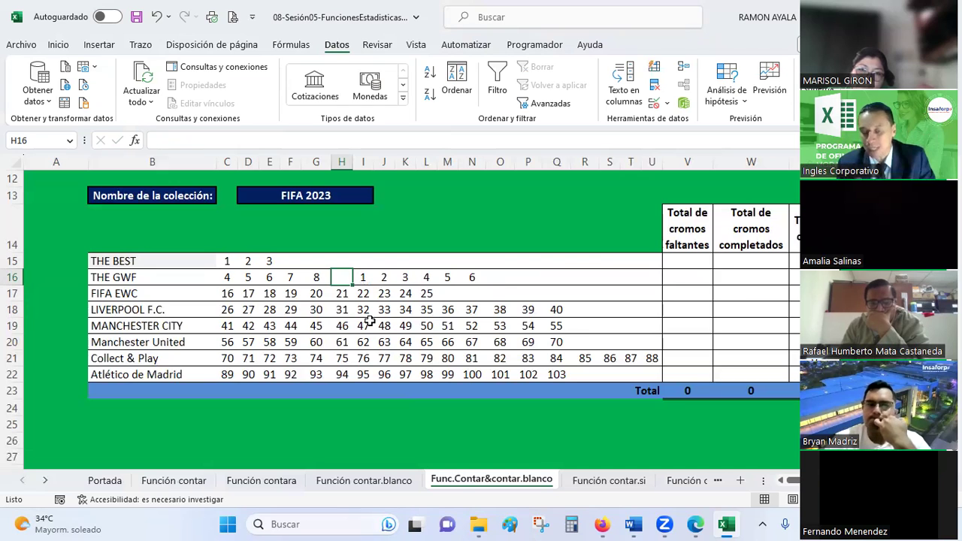
{"action": "key", "text": "ctrl+z"}
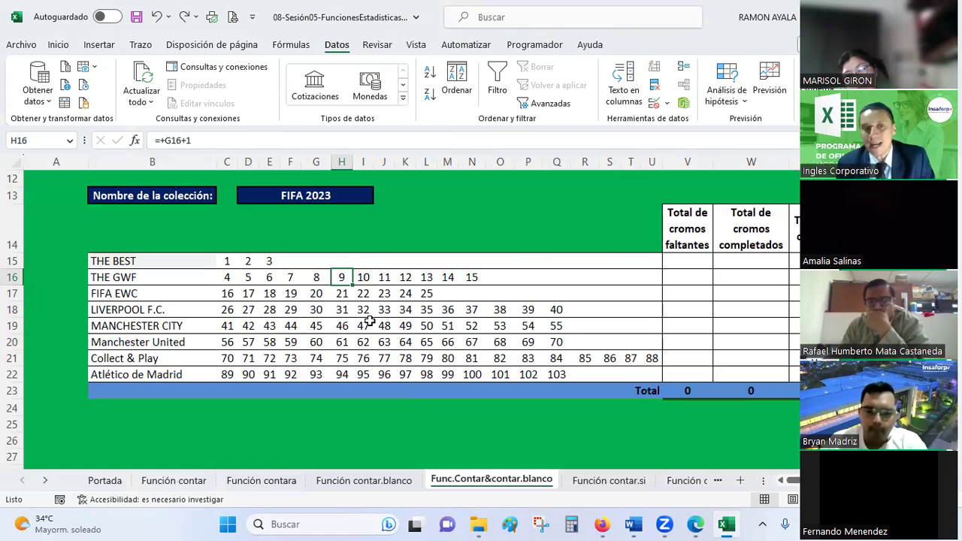
- Replace the formulas in sticker table C15:U22 with pasted plain values
{"action": "left_click", "coordinate": [229, 259]}
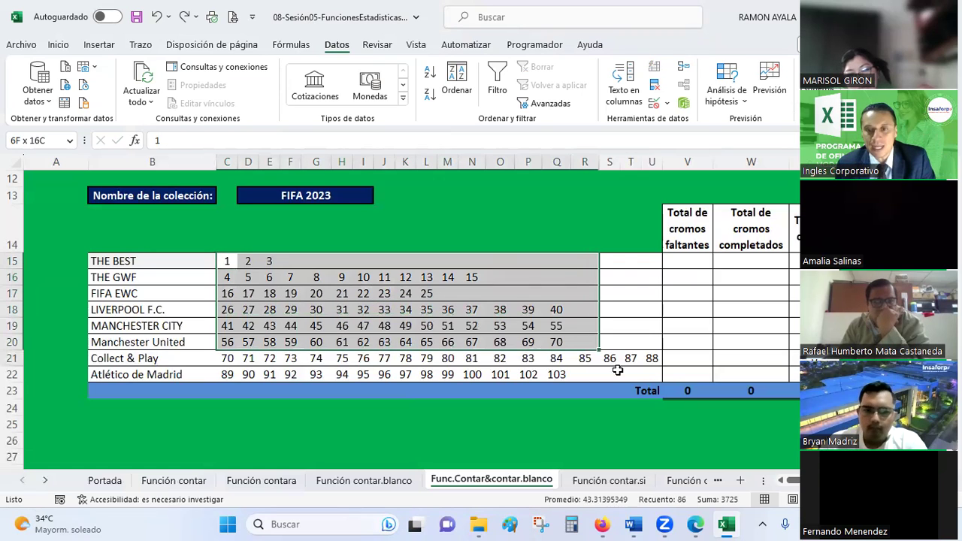
{"action": "left_click_drag", "start_coordinate": [227, 261], "coordinate": [653, 374]}
{"action": "right_click", "coordinate": [605, 335]}
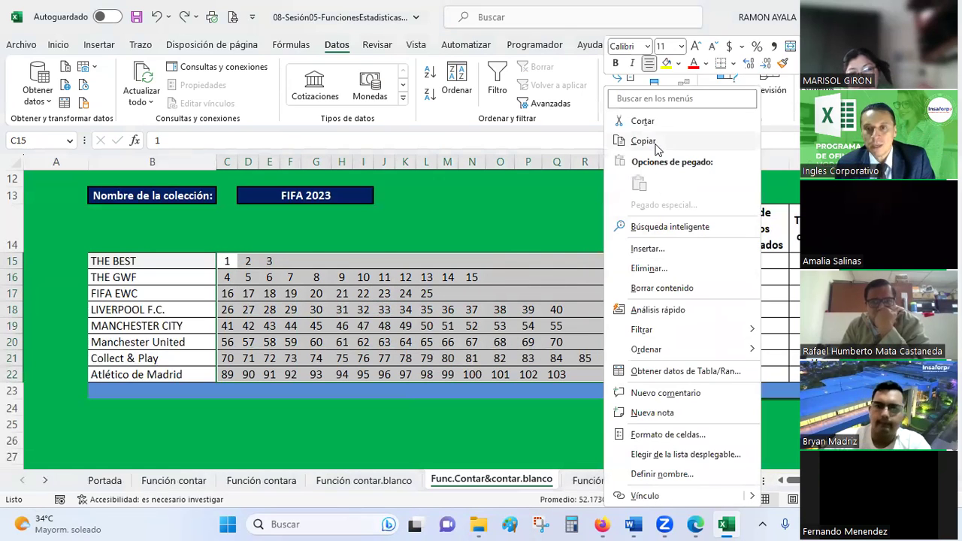
{"action": "left_click", "coordinate": [654, 140]}
{"action": "right_click", "coordinate": [219, 261]}
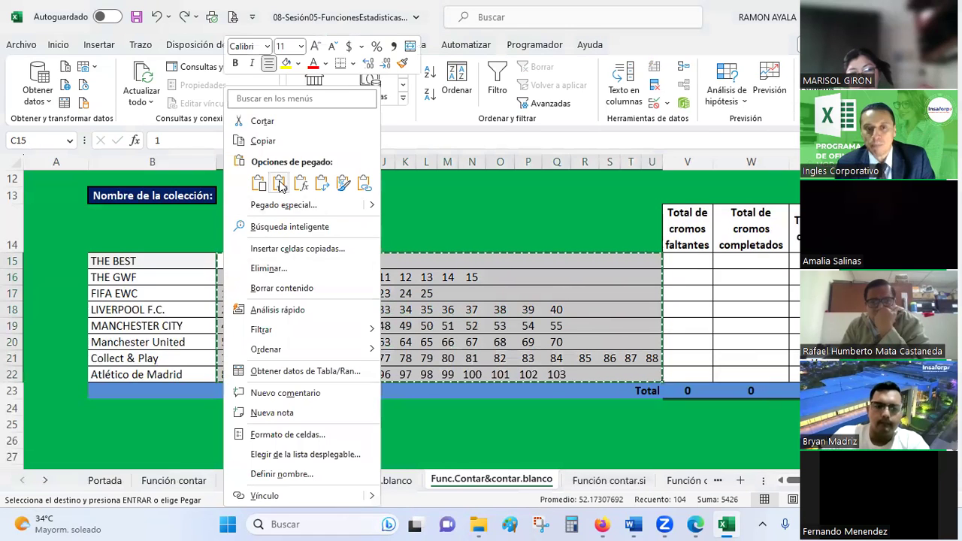
{"action": "left_click", "coordinate": [280, 185]}
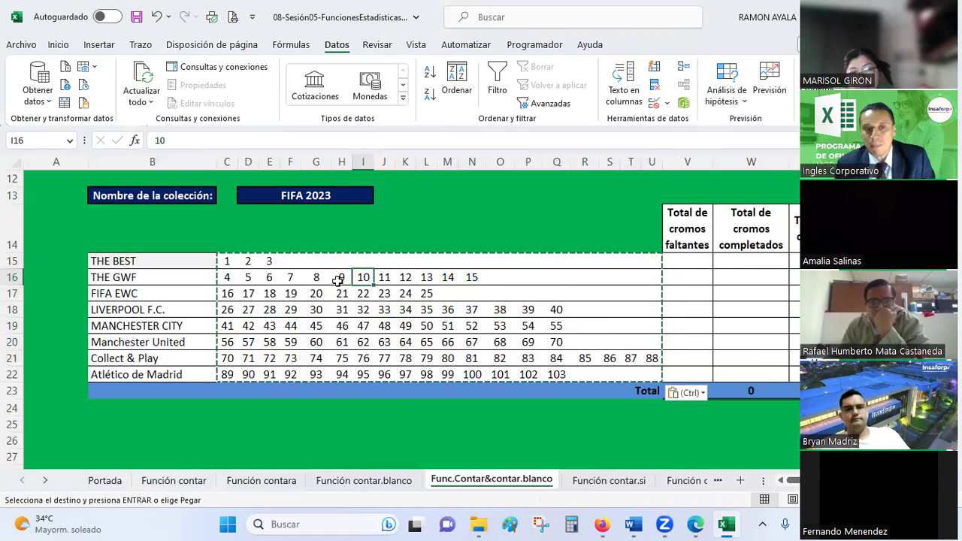
{"action": "left_click", "coordinate": [269, 277]}
{"action": "left_click", "coordinate": [248, 279]}
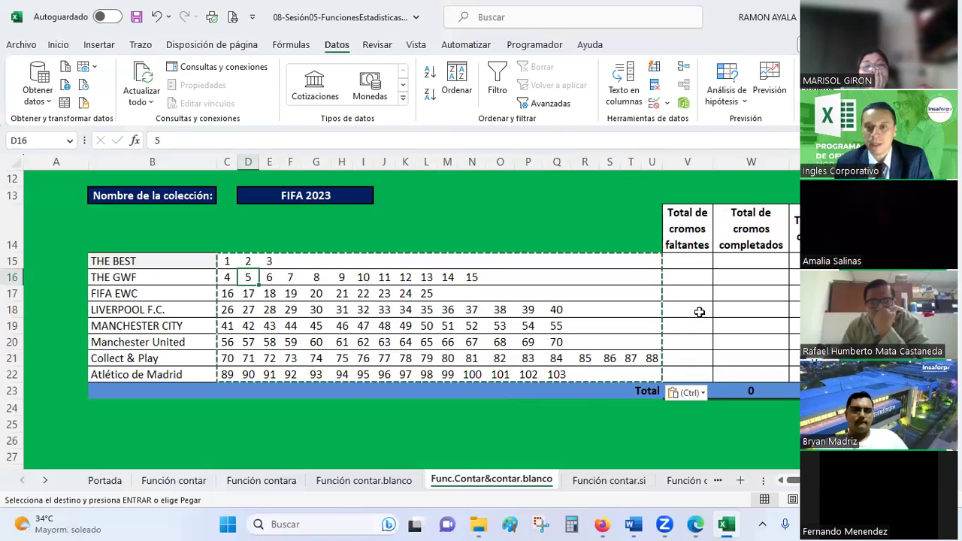
- Start a =CONTARA( formula in W15
{"action": "key", "text": "Escape"}
{"action": "left_click", "coordinate": [687, 261]}
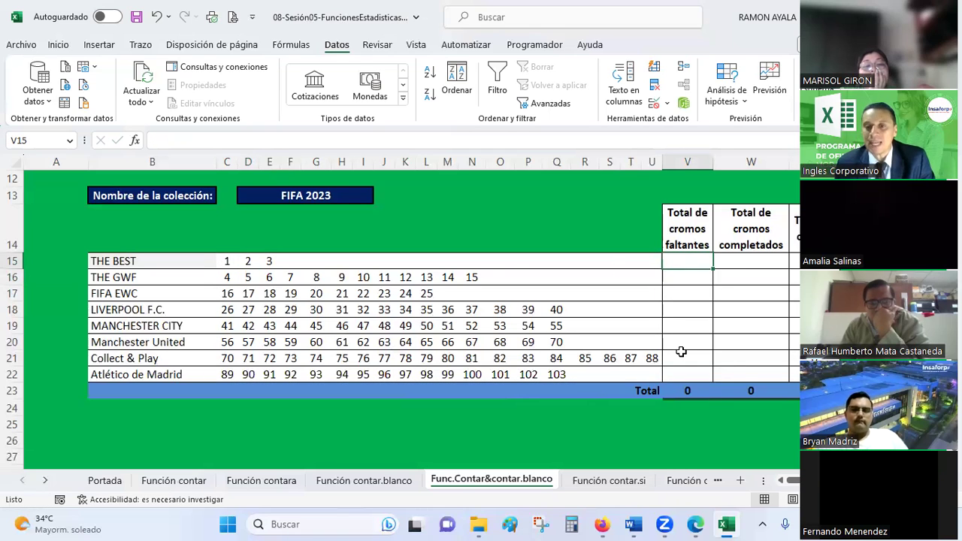
{"action": "left_click", "coordinate": [776, 256]}
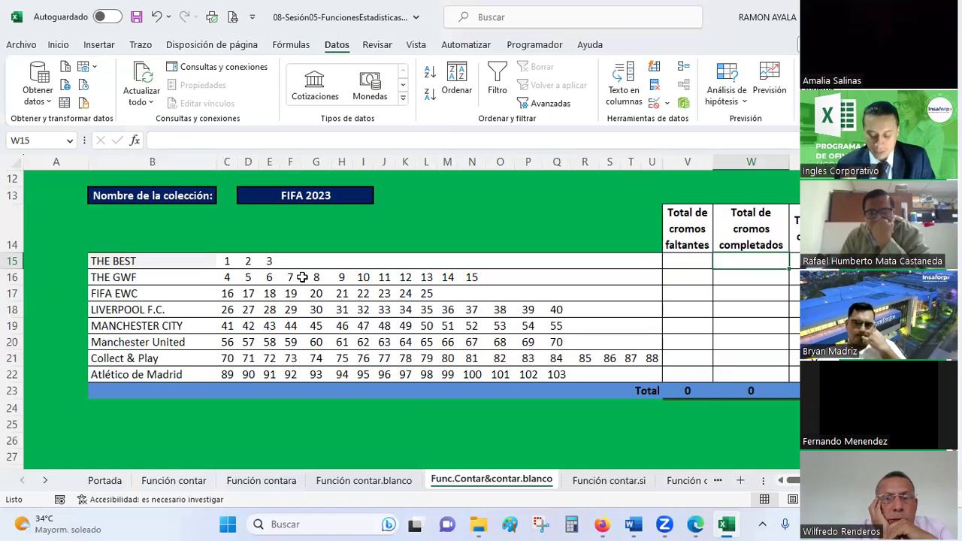
{"action": "type", "text": "="}
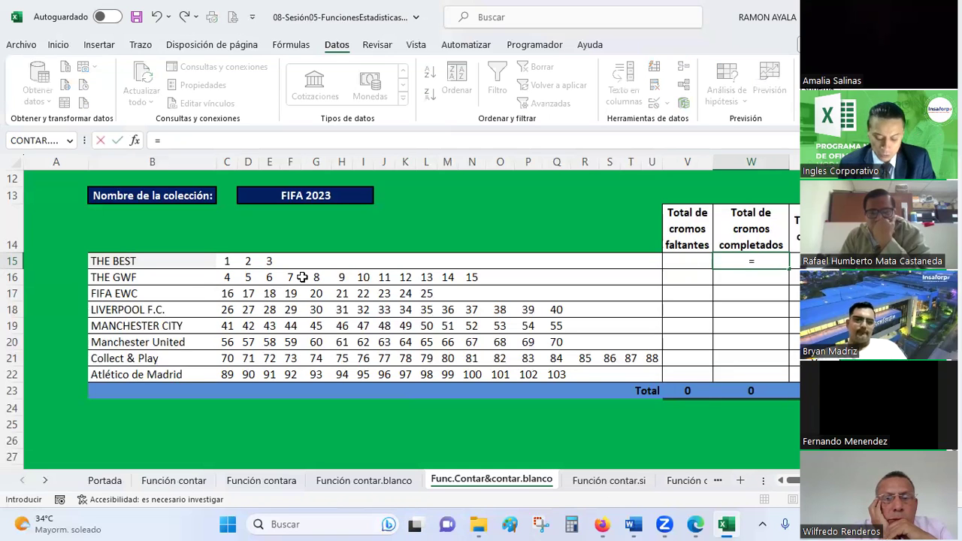
{"action": "type", "text": "contara"}
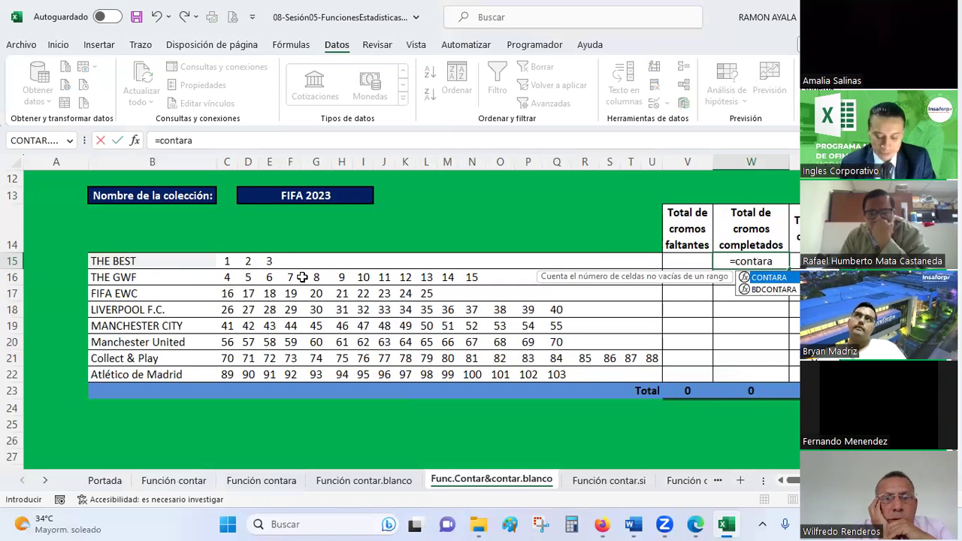
{"action": "type", "text": "("}
- Complete W15 as =CONTARA(C15:E15), test it by clearing D15, then undo
{"action": "left_click_drag", "start_coordinate": [230, 262], "coordinate": [278, 261]}
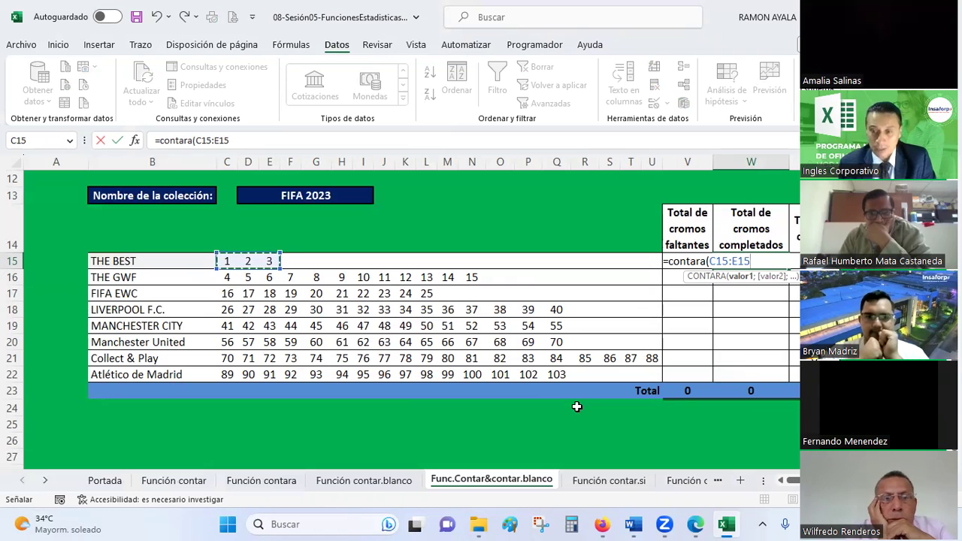
{"action": "key", "text": "Return"}
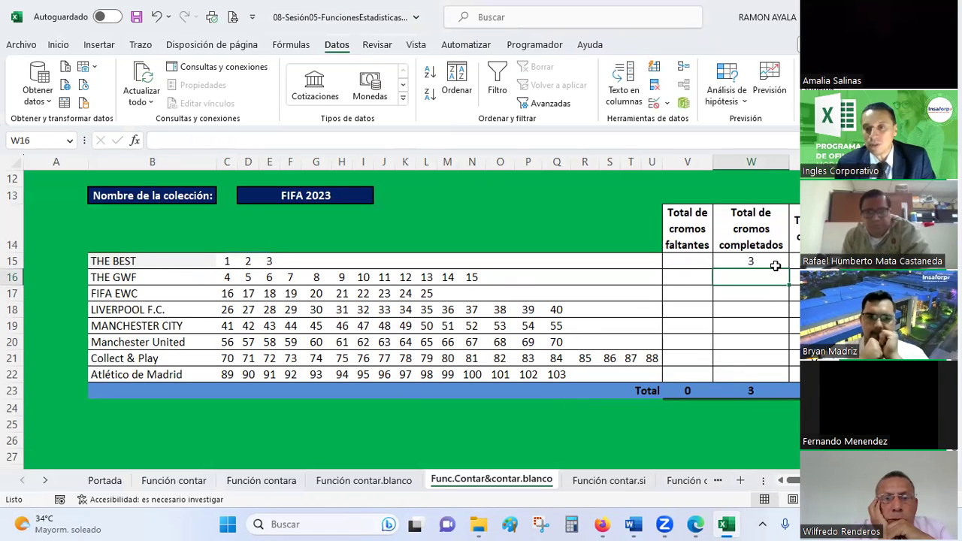
{"action": "left_click", "coordinate": [750, 264]}
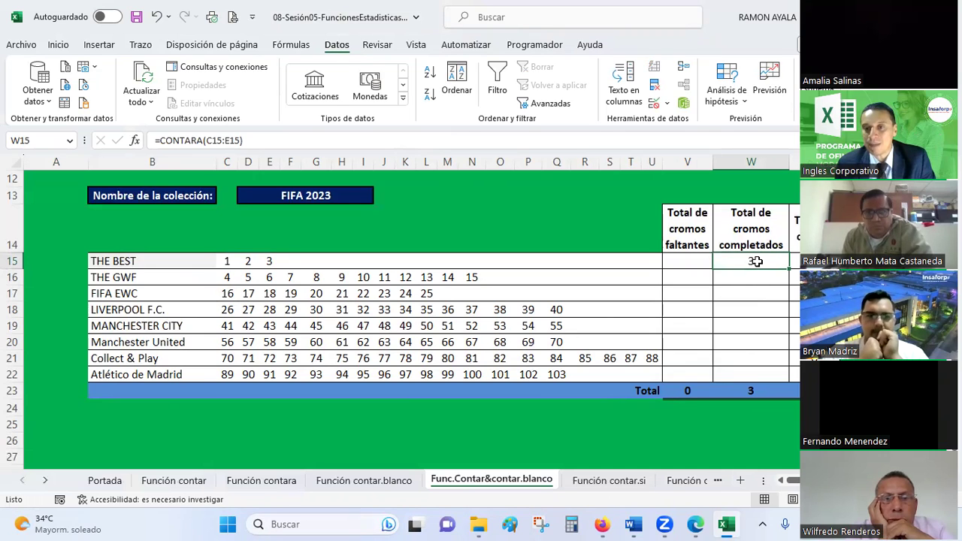
{"action": "left_click", "coordinate": [248, 255]}
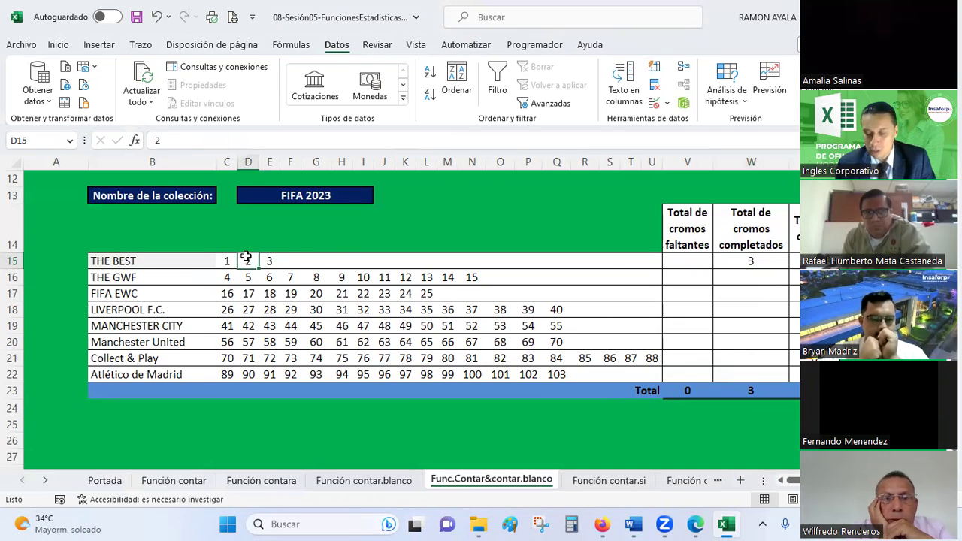
{"action": "left_click", "coordinate": [758, 267]}
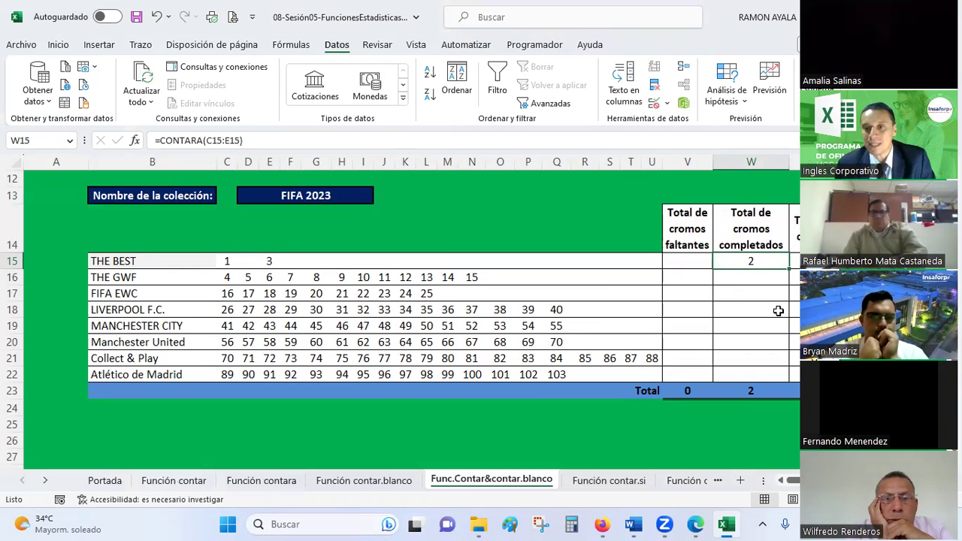
{"action": "left_click", "coordinate": [697, 259]}
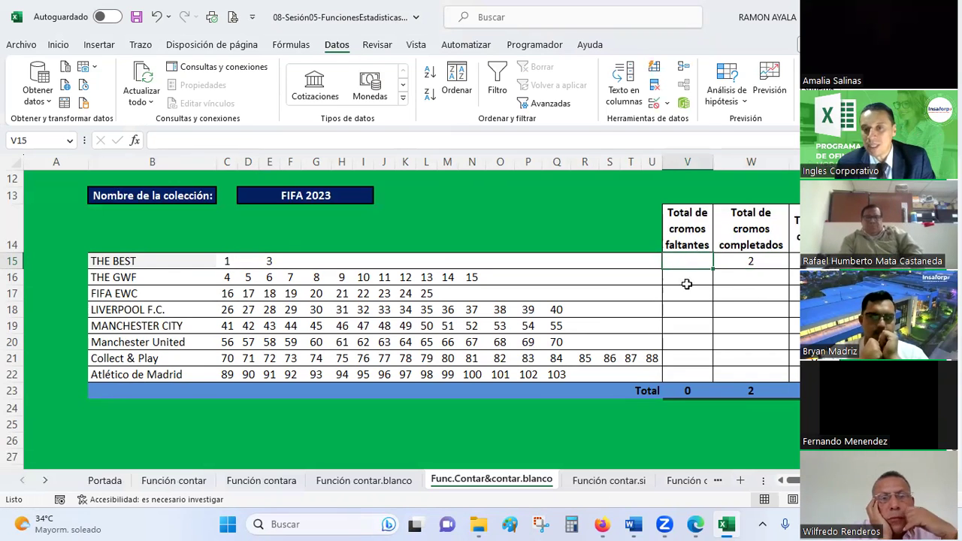
{"action": "key", "text": "ctrl+z"}
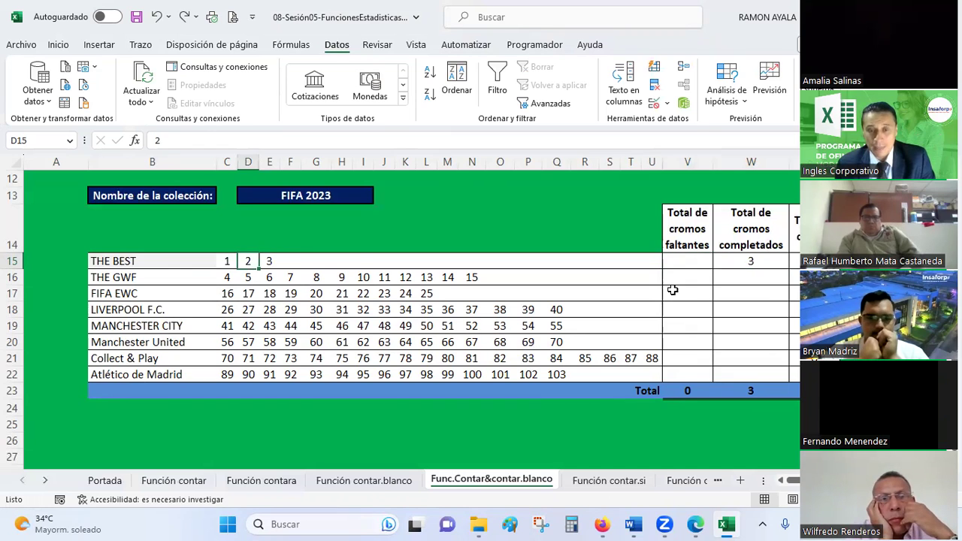
{"action": "left_click", "coordinate": [685, 262]}
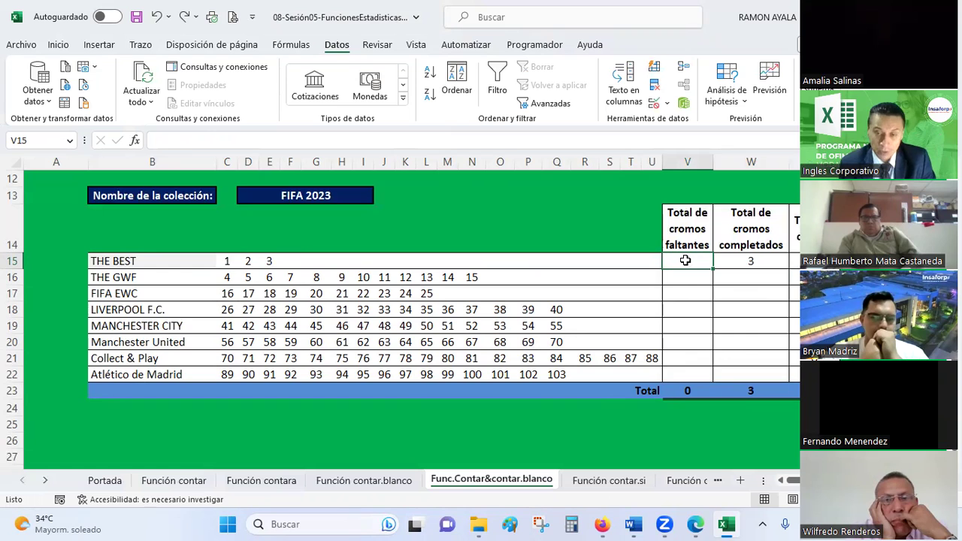
- Enter =CONTAR.BLANCO(C15:E15) in V15 to count THE BEST's blank stickers
{"action": "type", "text": "="}
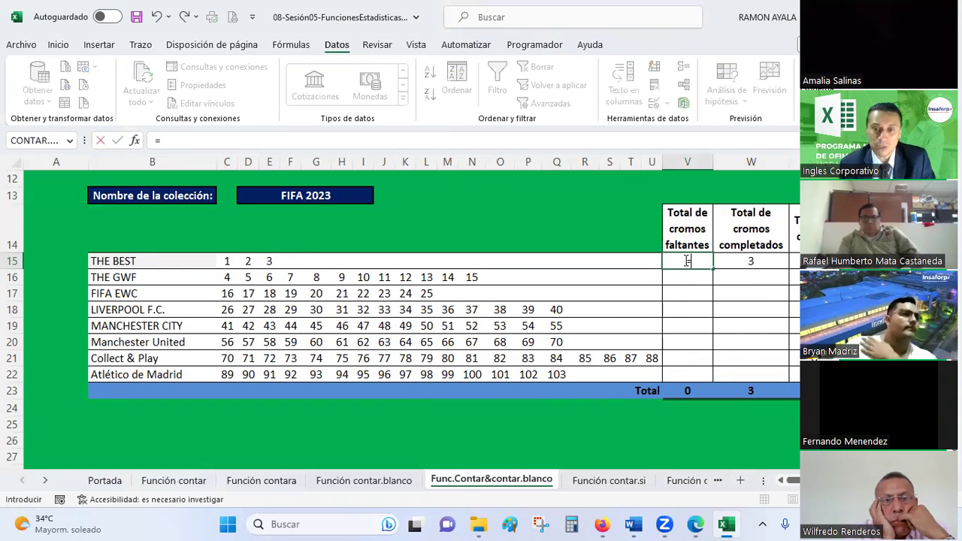
{"action": "type", "text": "contar."}
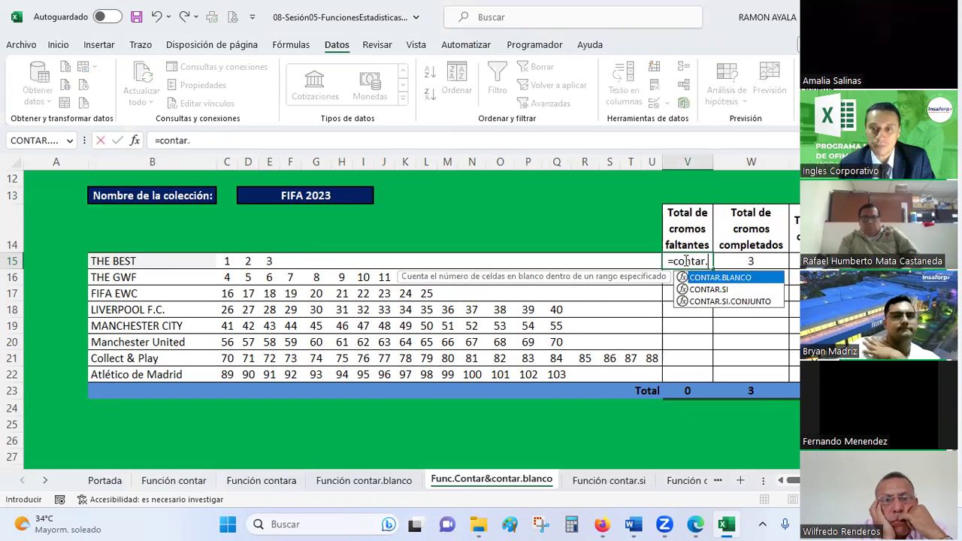
{"action": "type", "text": "blanco("}
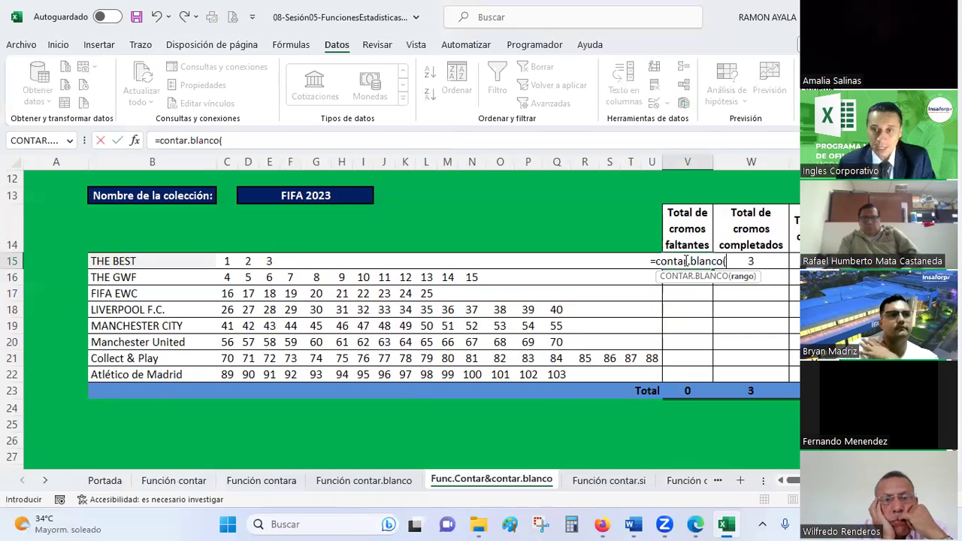
{"action": "left_click_drag", "start_coordinate": [226, 264], "coordinate": [268, 267]}
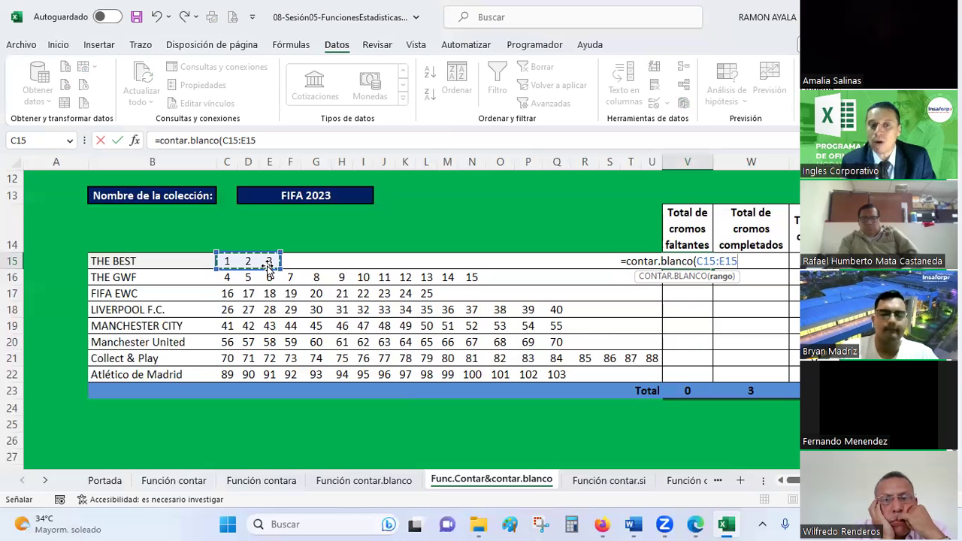
{"action": "type", "text": ")"}
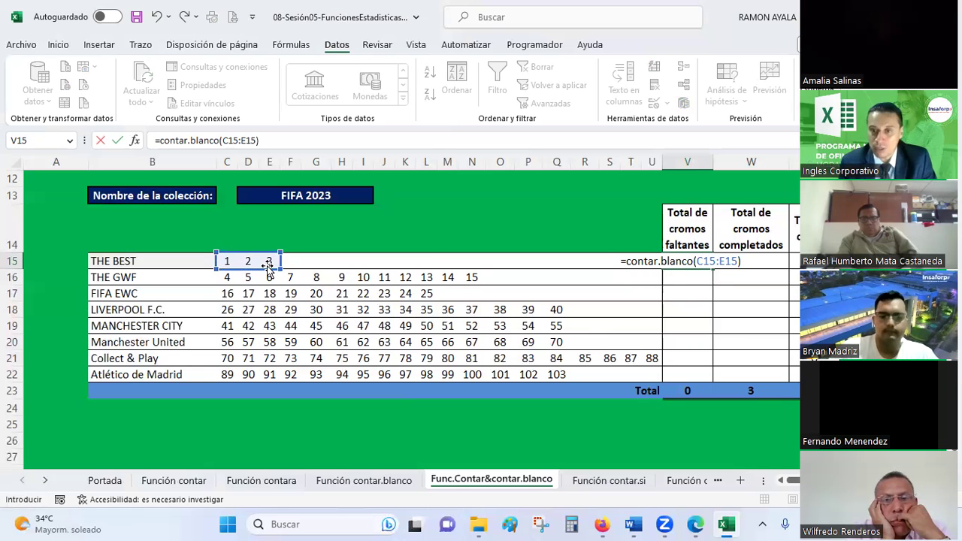
{"action": "key", "text": "Return"}
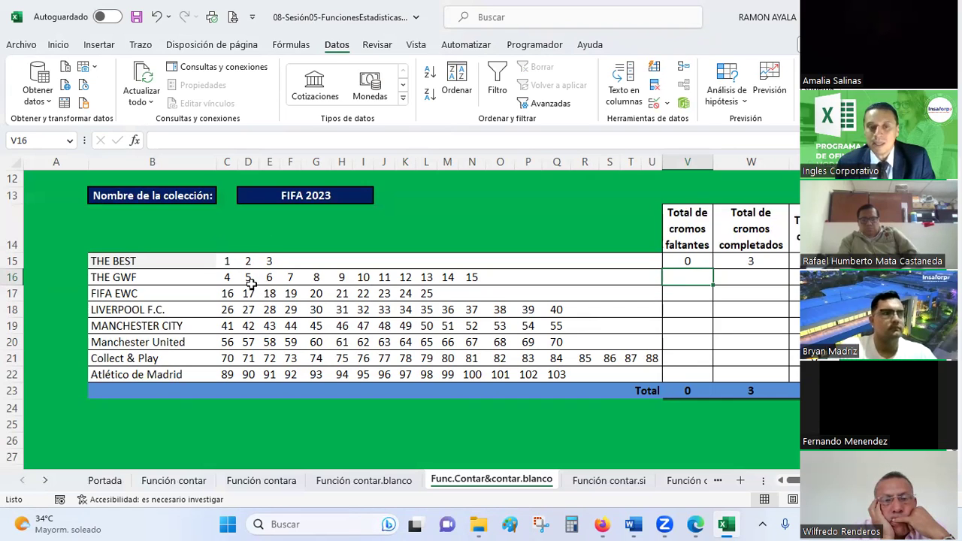
- Clear stickers 2 and 3 from D15:E15 in THE BEST row
{"action": "left_click_drag", "start_coordinate": [246, 261], "coordinate": [269, 261]}
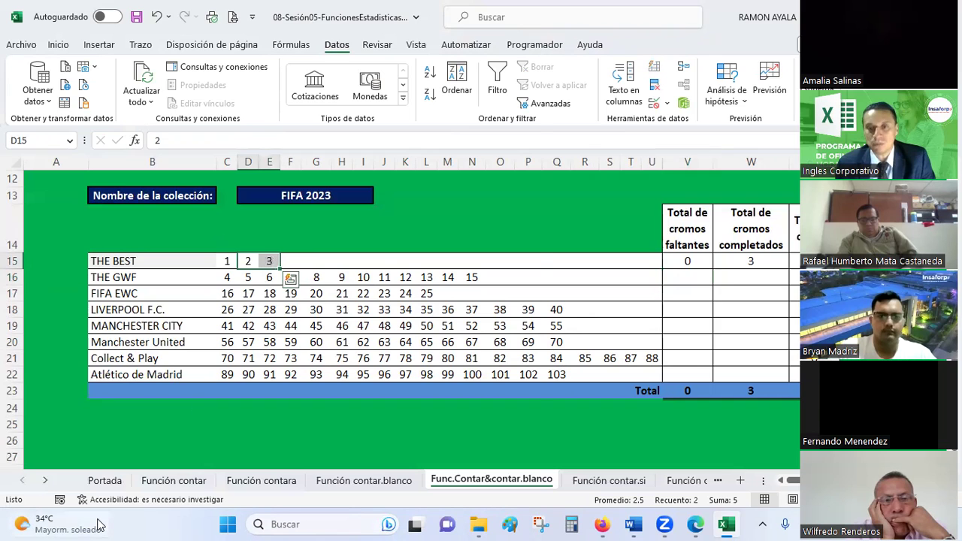
{"action": "mouse_move", "coordinate": [98, 524]}
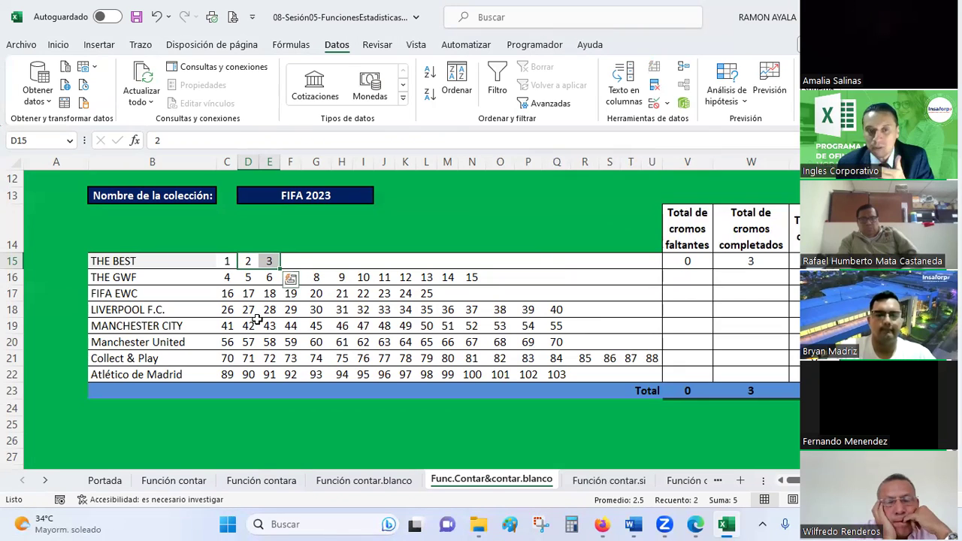
{"action": "left_click", "coordinate": [308, 326]}
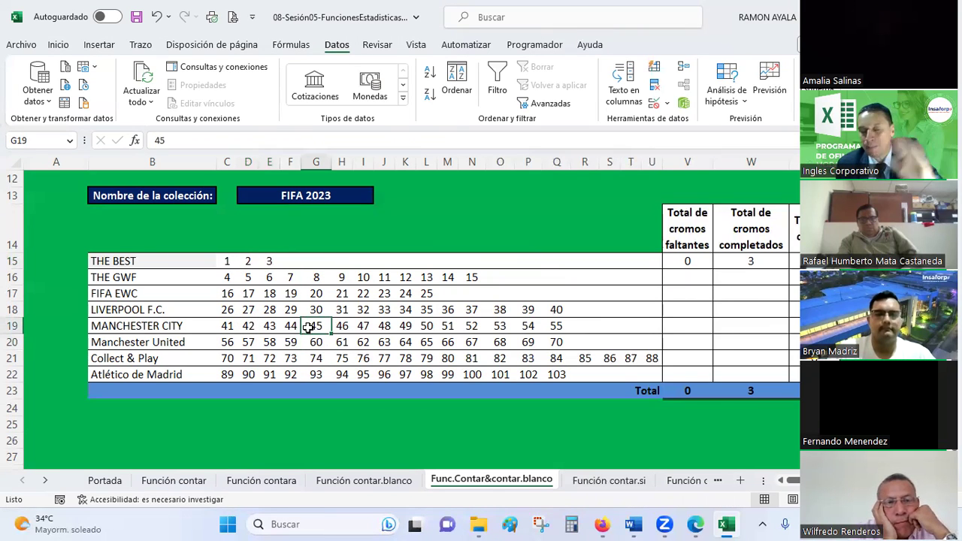
{"action": "left_click_drag", "start_coordinate": [248, 261], "coordinate": [269, 261]}
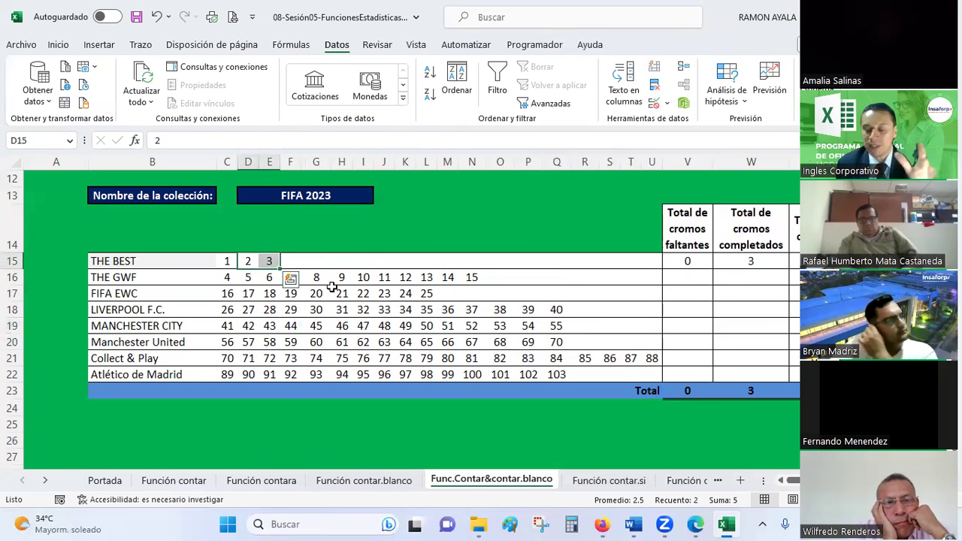
{"action": "key", "text": "Delete"}
{"action": "left_click", "coordinate": [410, 294]}
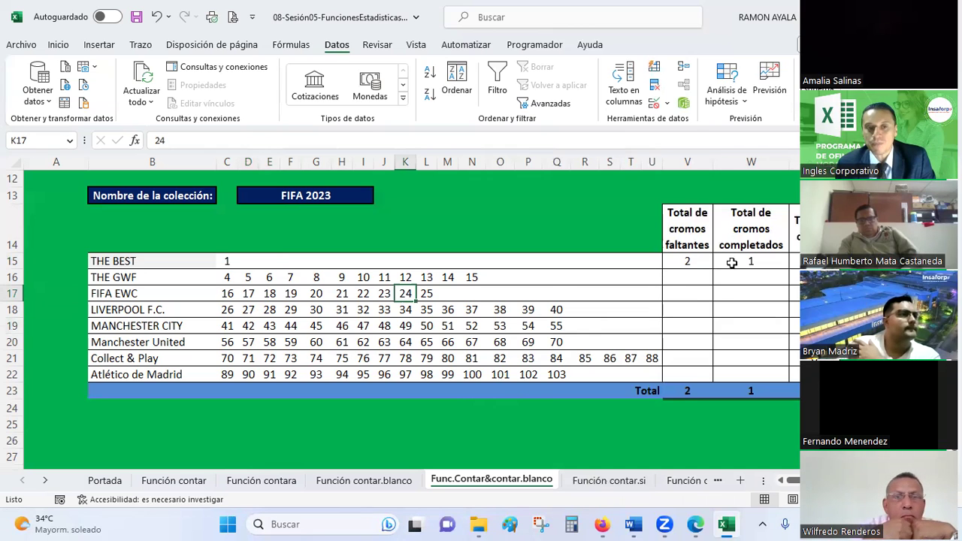
{"action": "left_click", "coordinate": [697, 261]}
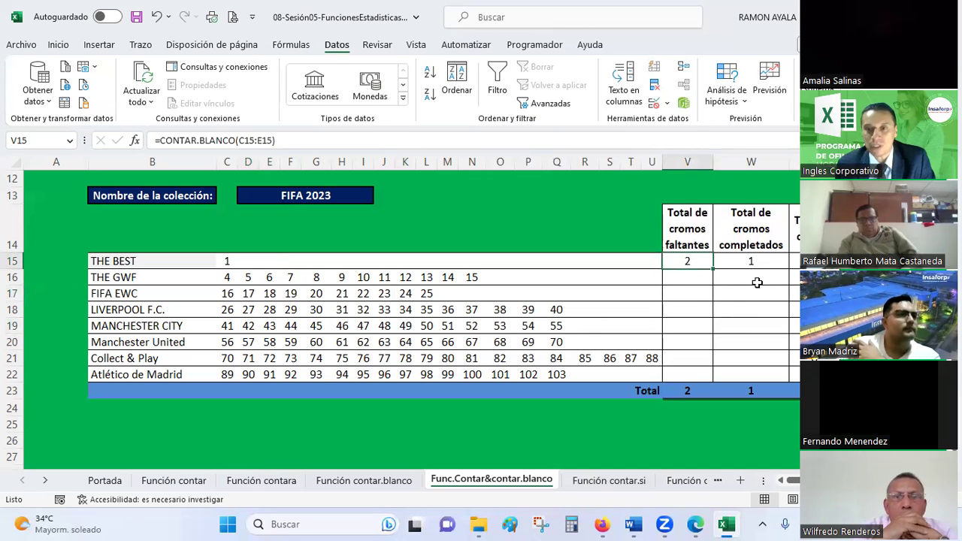
- Swap the formulas, pasting the blank-count formula into W15 and CONTARA into V15
{"action": "left_click_drag", "start_coordinate": [276, 141], "coordinate": [155, 141]}
{"action": "key", "text": "ctrl+c"}
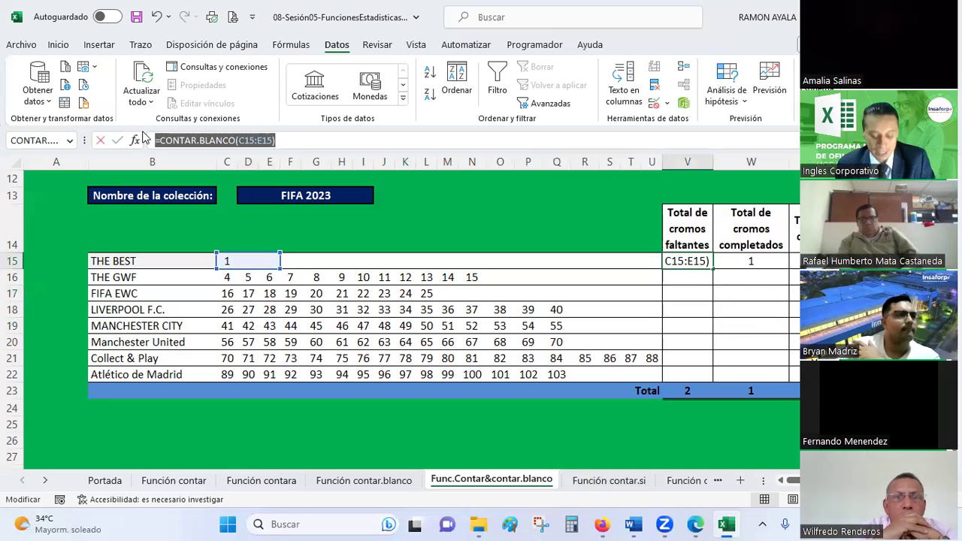
{"action": "key", "text": "Delete"}
{"action": "key", "text": "Escape"}
{"action": "left_click", "coordinate": [752, 261]}
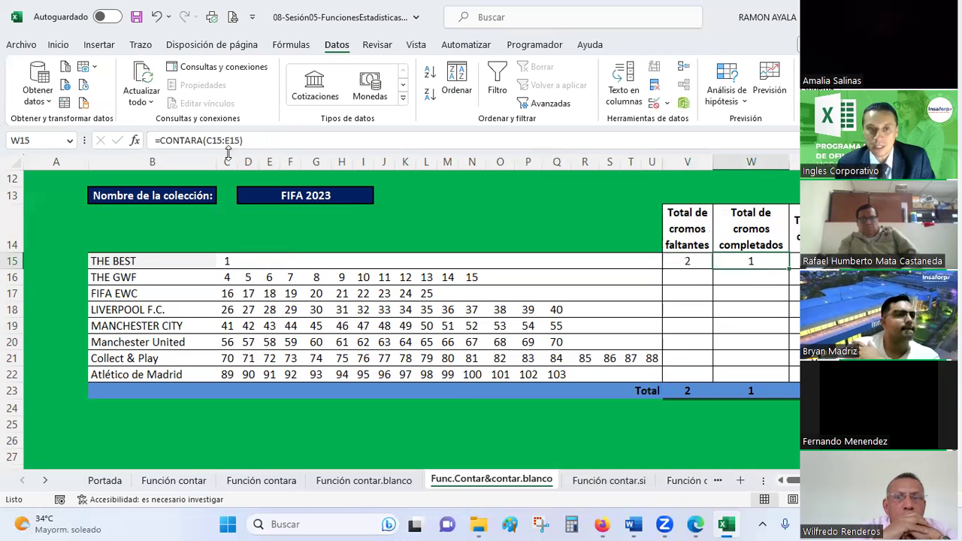
{"action": "left_click", "coordinate": [237, 141]}
{"action": "key", "text": "ctrl+v"}
{"action": "left_click_drag", "start_coordinate": [243, 141], "coordinate": [155, 141]}
{"action": "key", "text": "ctrl+c"}
{"action": "key", "text": "Delete"}
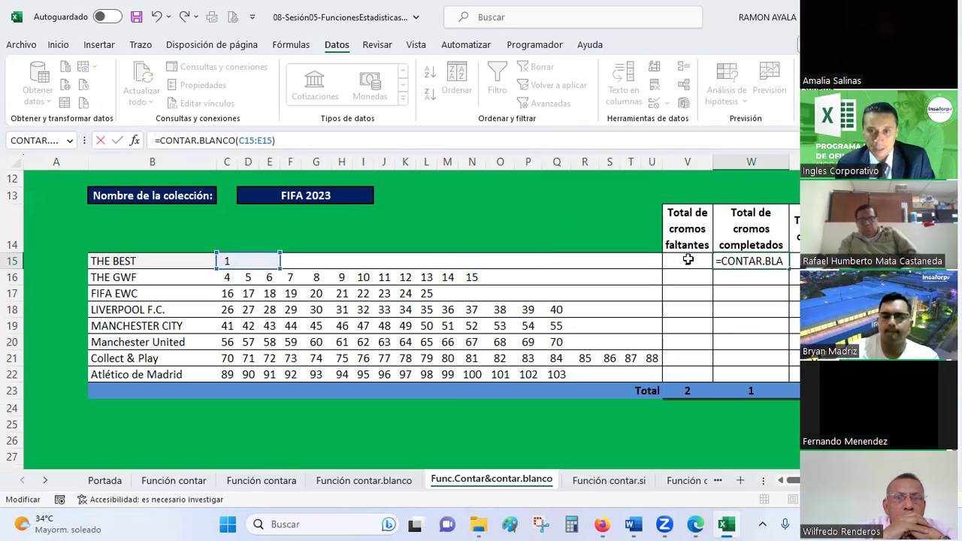
{"action": "left_click", "coordinate": [688, 259]}
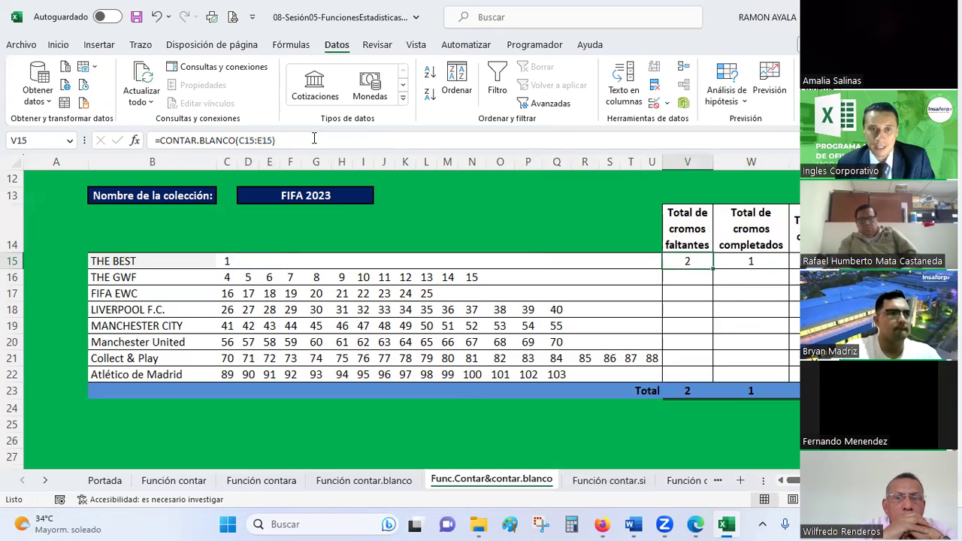
{"action": "left_click_drag", "start_coordinate": [315, 140], "coordinate": [155, 141]}
{"action": "key", "text": "ctrl+v"}
{"action": "key", "text": "Return"}
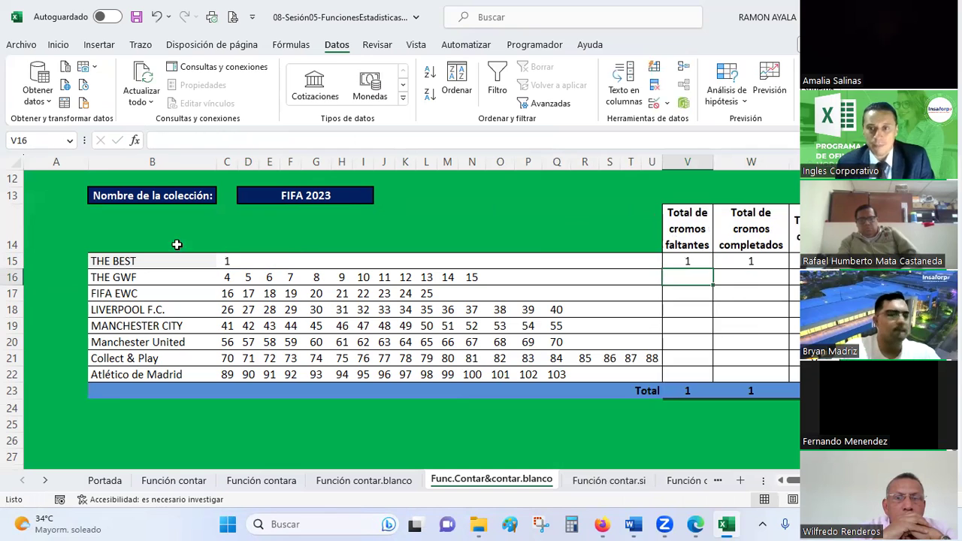
{"action": "left_click", "coordinate": [747, 259]}
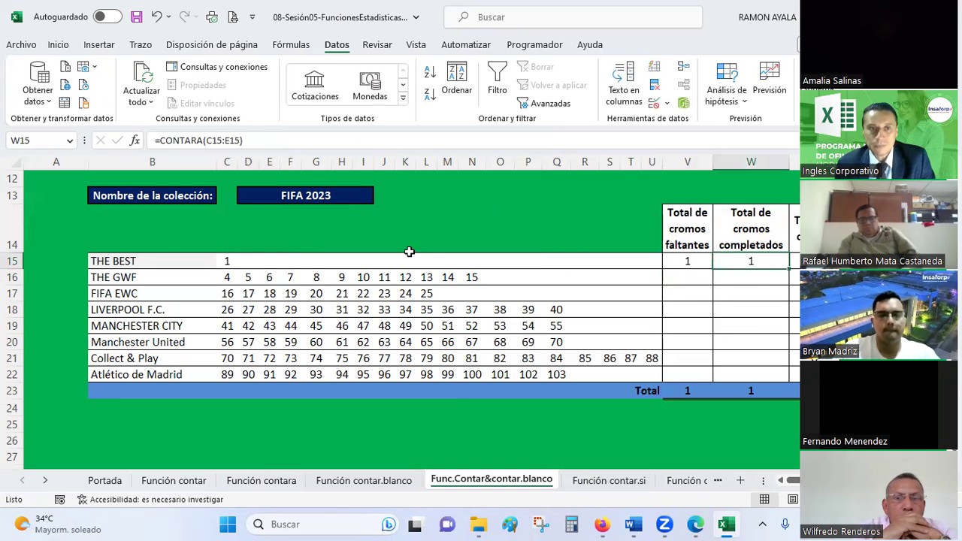
{"action": "left_click", "coordinate": [703, 261]}
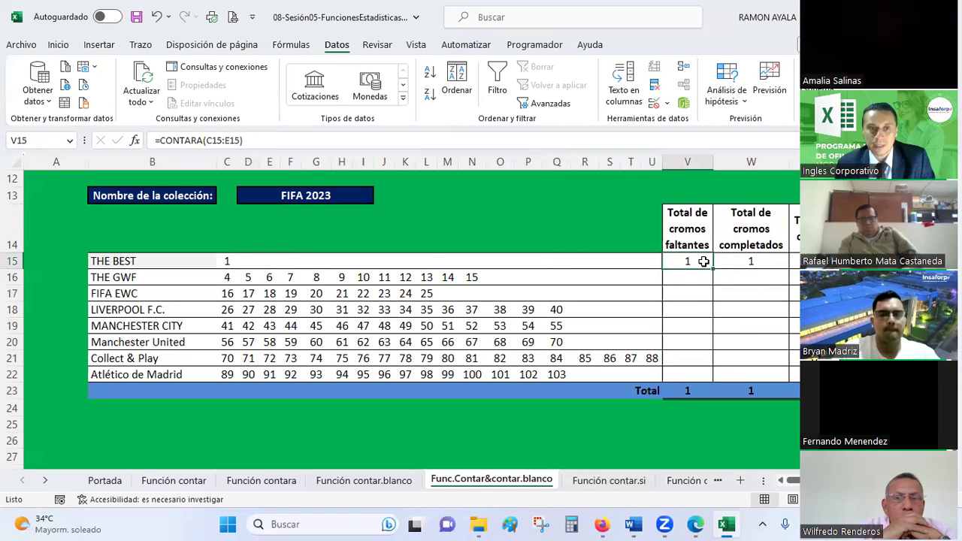
- Correct W15's function name to CONTAR.BLANCO by replacing the final A with .blanco
{"action": "left_click", "coordinate": [747, 260]}
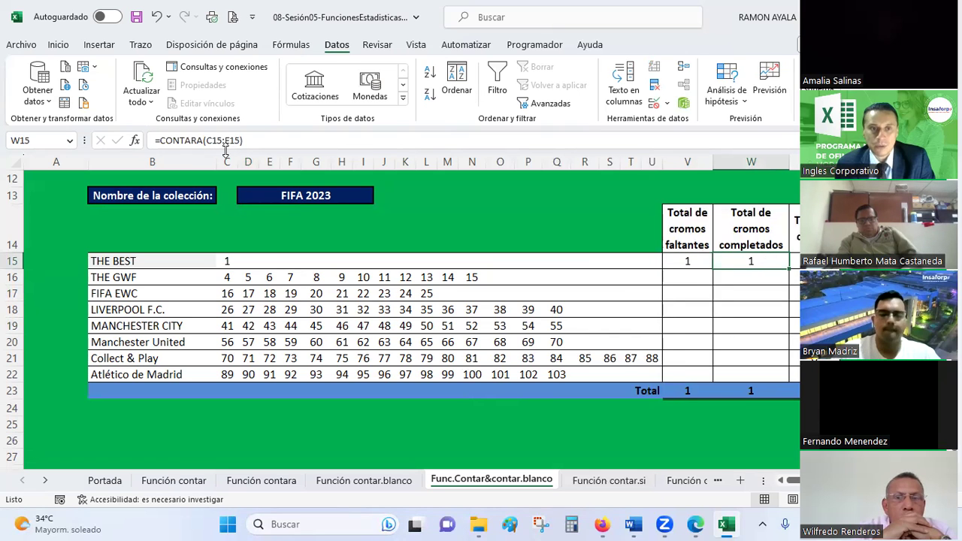
{"action": "left_click", "coordinate": [202, 140]}
{"action": "key", "text": "BackSpace"}
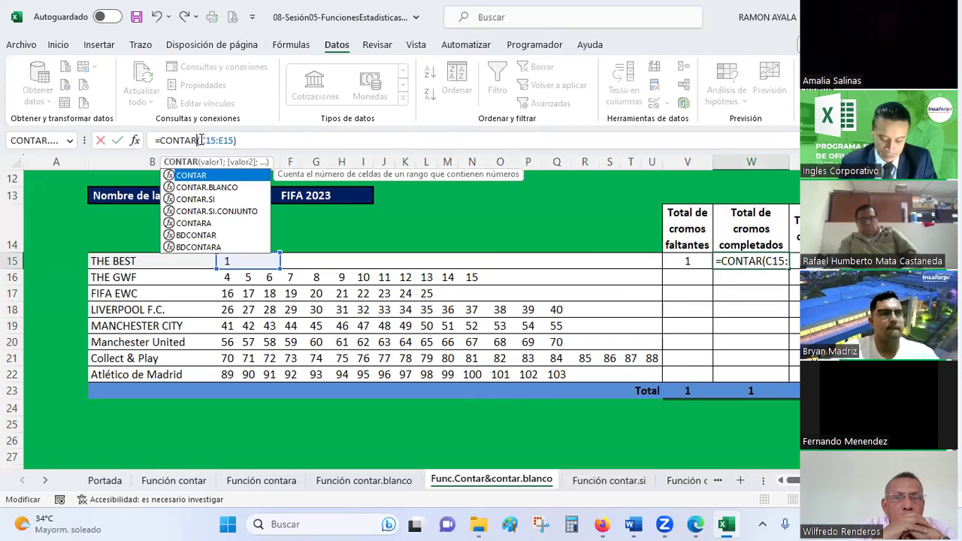
{"action": "type", "text": ".blanco"}
{"action": "key", "text": "Return"}
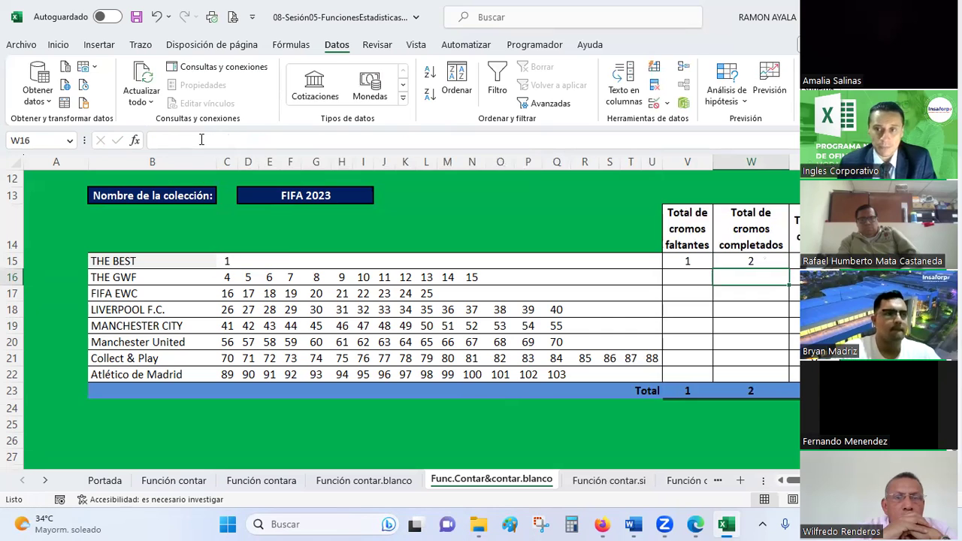
- Verify V15 and W15 against THE BEST's filled C15 and empty D15:E15
{"action": "left_click", "coordinate": [240, 262]}
{"action": "left_click", "coordinate": [706, 263]}
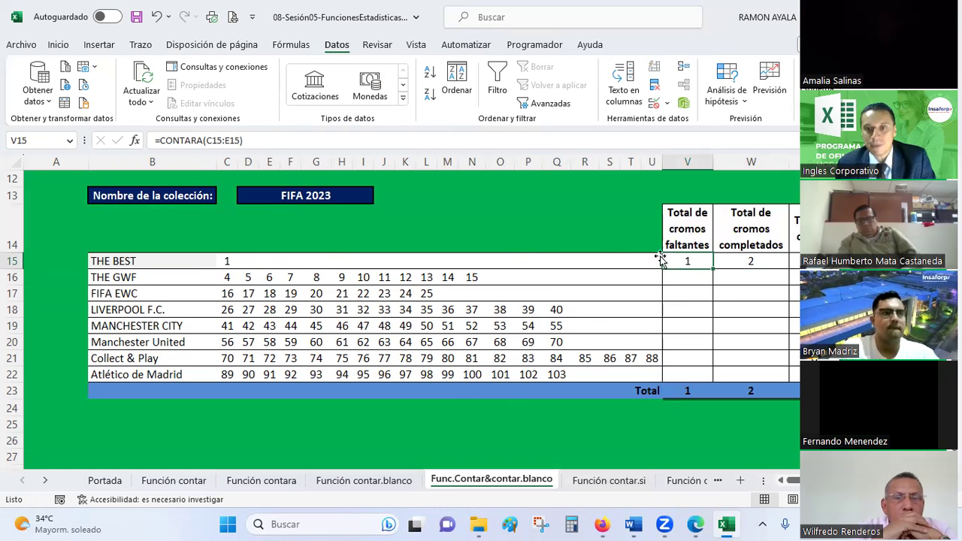
{"action": "left_click_drag", "start_coordinate": [241, 261], "coordinate": [275, 261]}
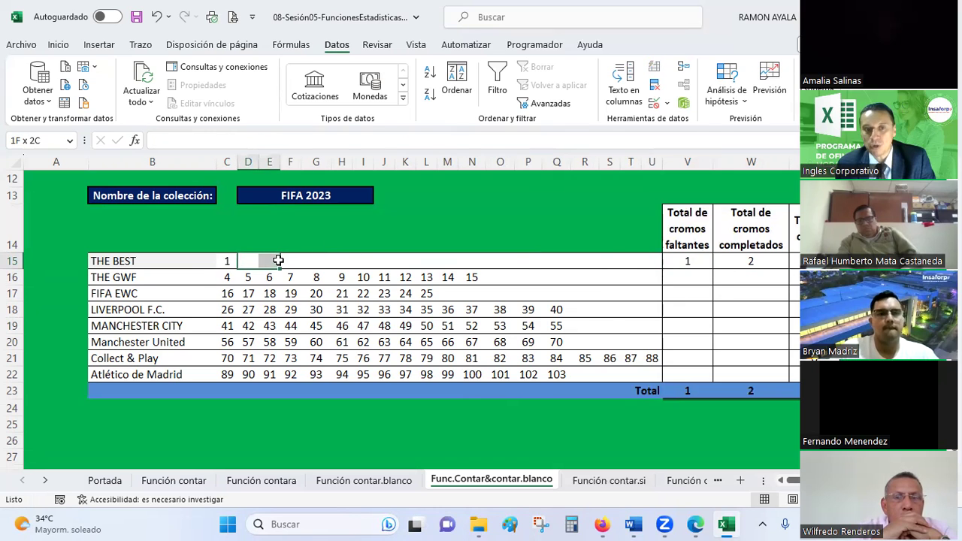
{"action": "left_click", "coordinate": [690, 261]}
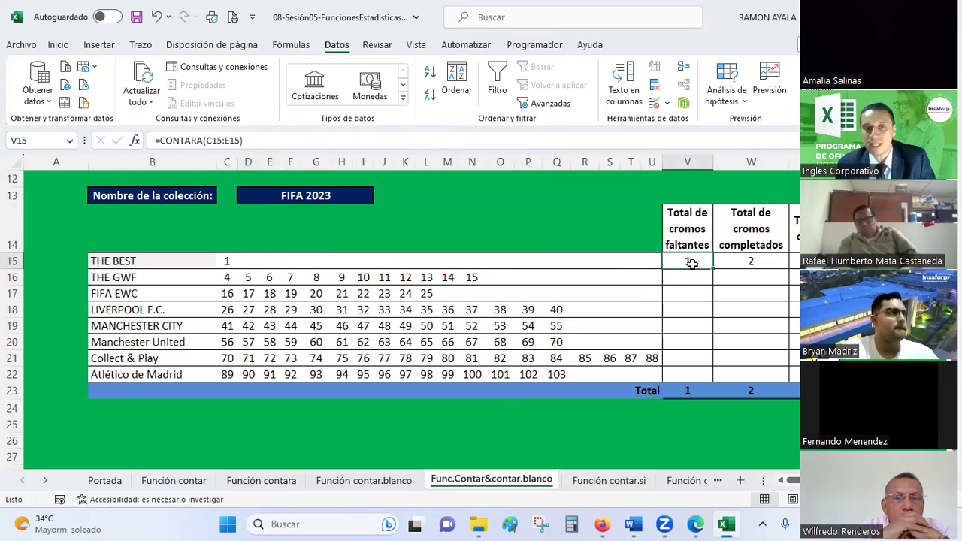
{"action": "left_click", "coordinate": [230, 263]}
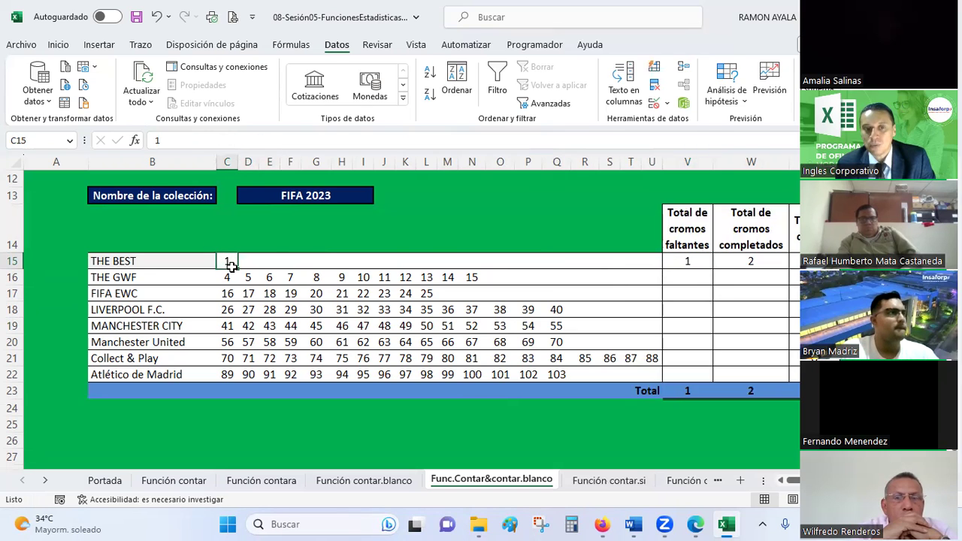
{"action": "left_click", "coordinate": [764, 261]}
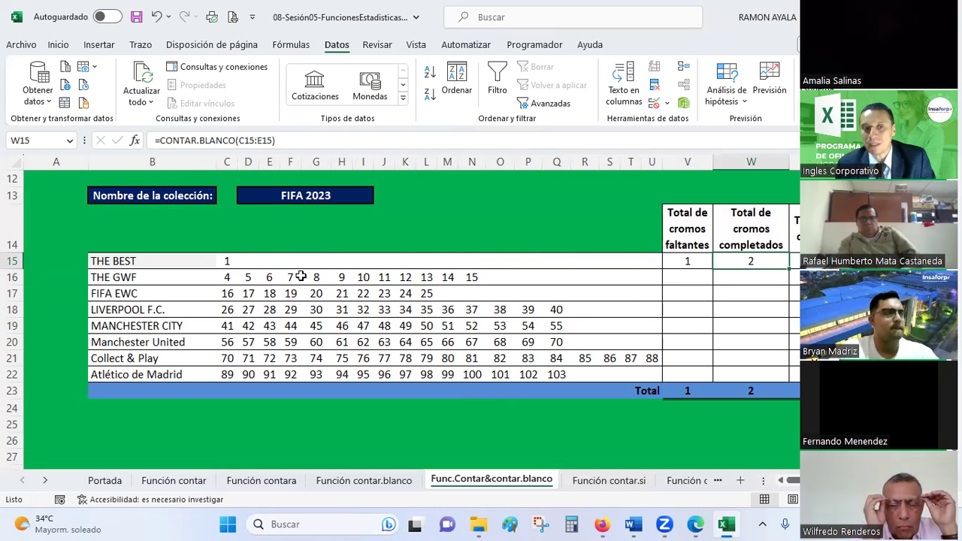
{"action": "left_click", "coordinate": [266, 263]}
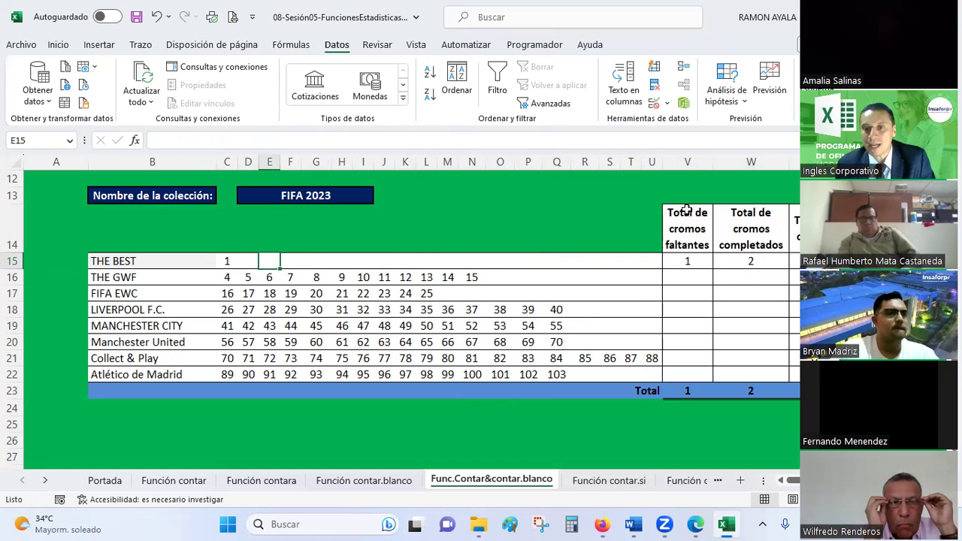
{"action": "left_click", "coordinate": [750, 262]}
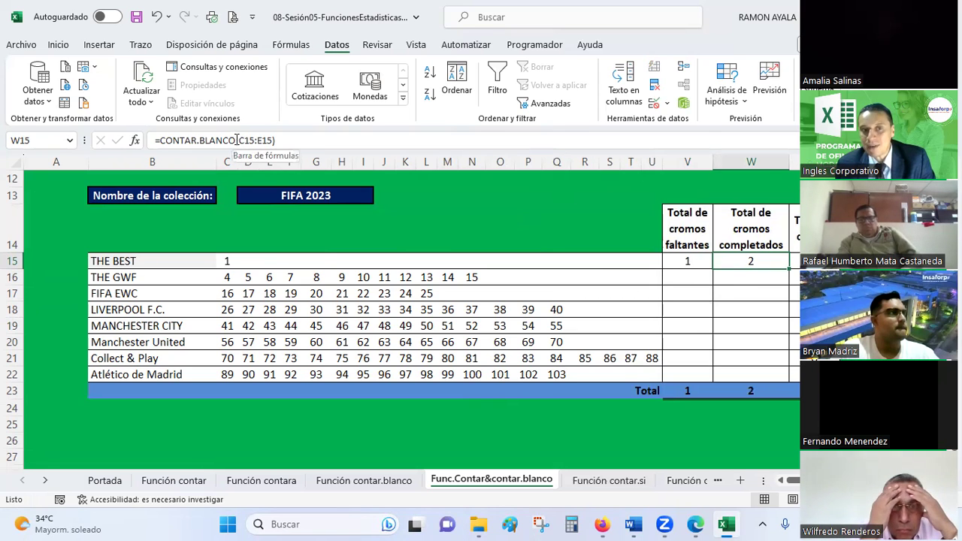
- Enter sticker 2 in D15 and fill both total formulas down to row 22
{"action": "left_click", "coordinate": [248, 261]}
{"action": "type", "text": "2"}
{"action": "left_click", "coordinate": [269, 293]}
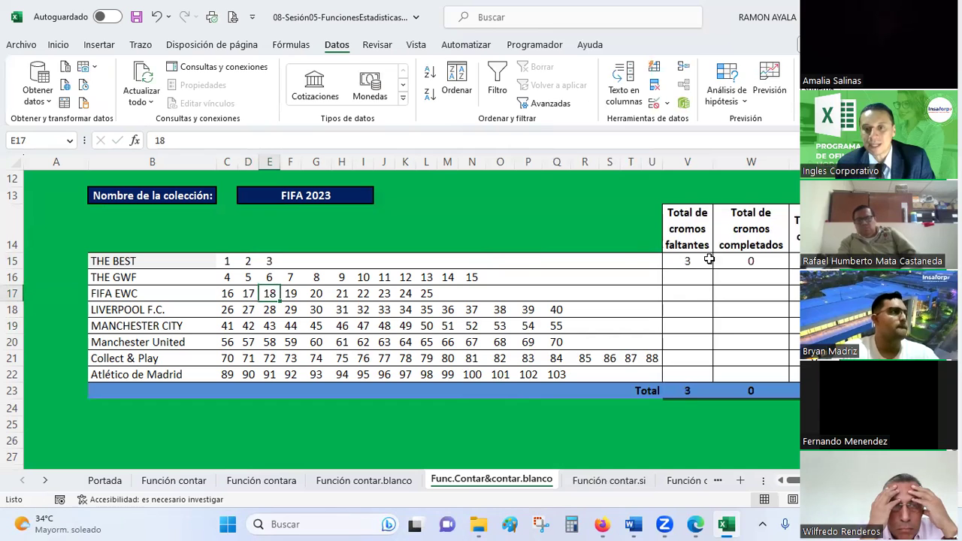
{"action": "mouse_move", "coordinate": [701, 264]}
{"action": "left_mouse_down"}
{"action": "mouse_move", "coordinate": [750, 261]}
{"action": "mouse_move", "coordinate": [794, 383]}
{"action": "left_mouse_up"}
- Fix THE GWF row's counts: V16 over C16:O16 and W16 over C16:N16
{"action": "left_click", "coordinate": [688, 278]}
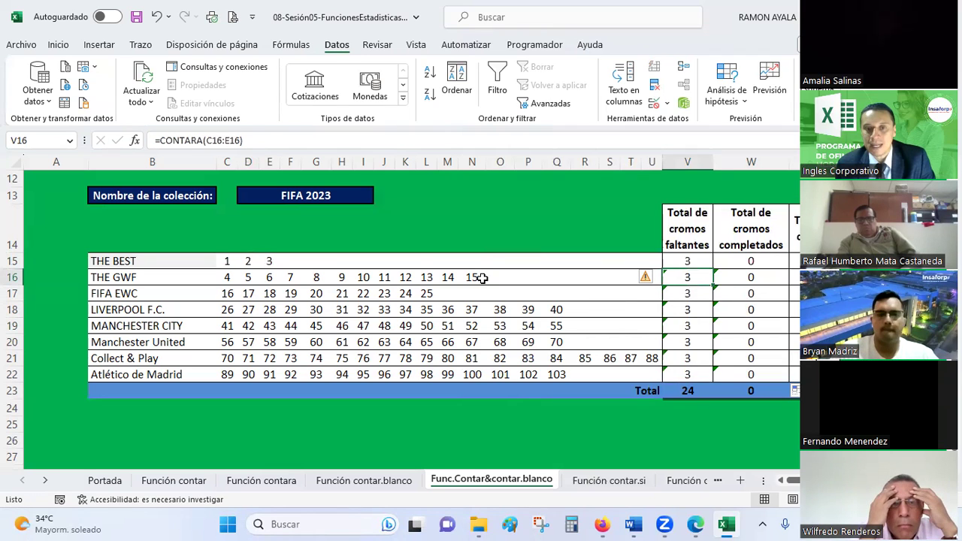
{"action": "left_click", "coordinate": [225, 140]}
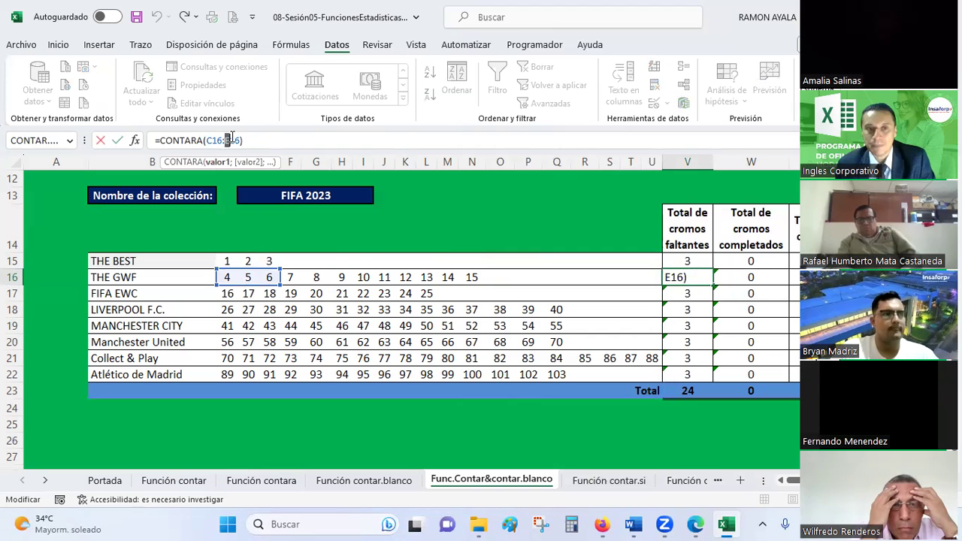
{"action": "type", "text": "O16"}
{"action": "key", "text": "Return"}
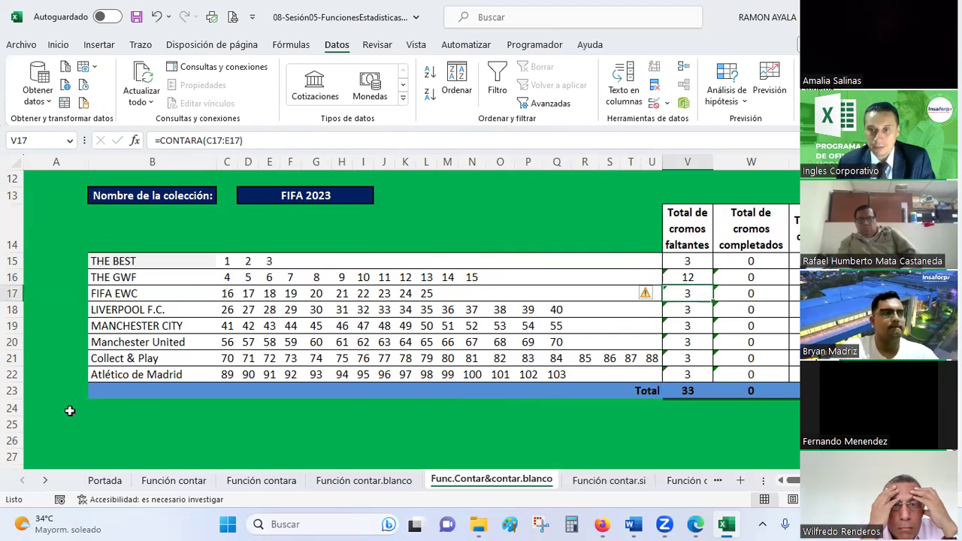
{"action": "left_click", "coordinate": [751, 280]}
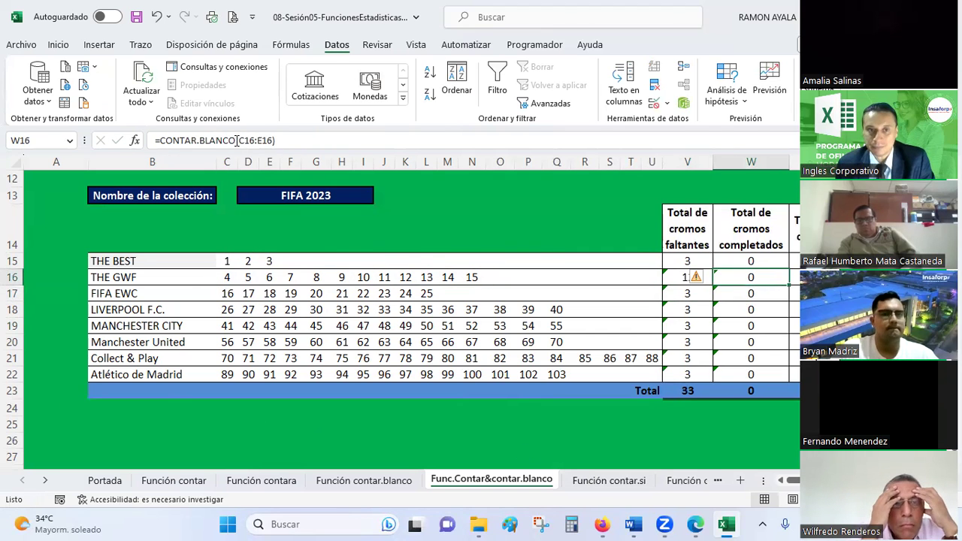
{"action": "left_click", "coordinate": [262, 141]}
{"action": "key", "text": "BackSpace"}
{"action": "type", "text": "n"}
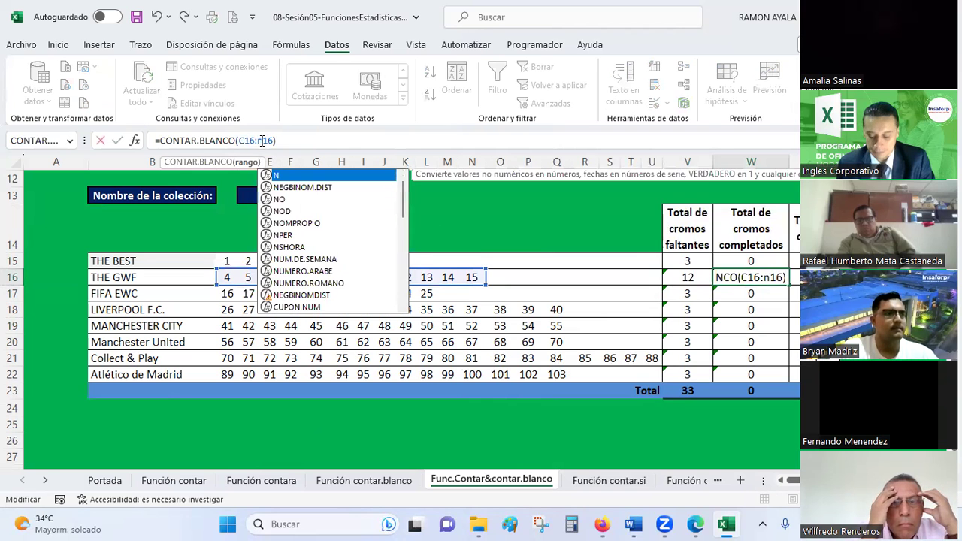
{"action": "key", "text": "Return"}
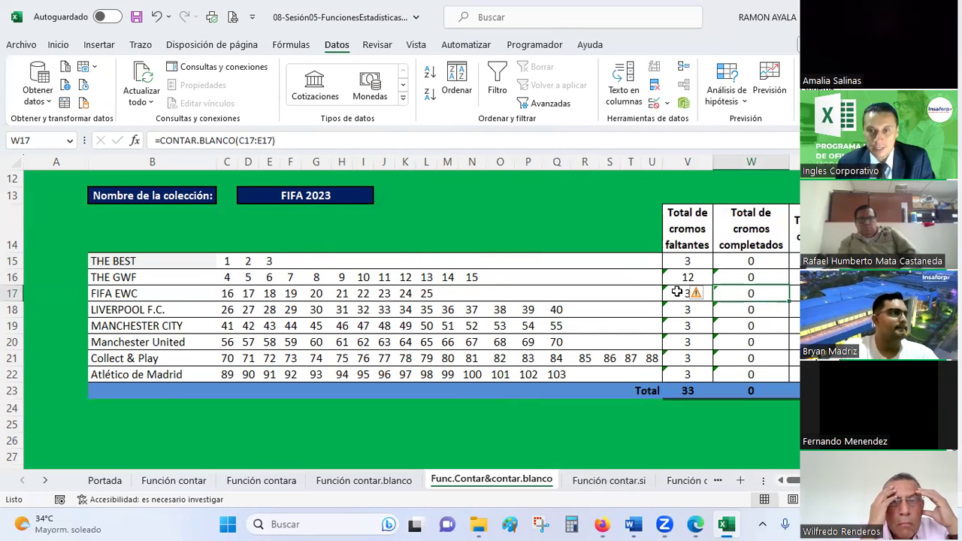
- Extend the FIFA EWC count in V17 to column L and recommit W17
{"action": "left_click", "coordinate": [677, 292]}
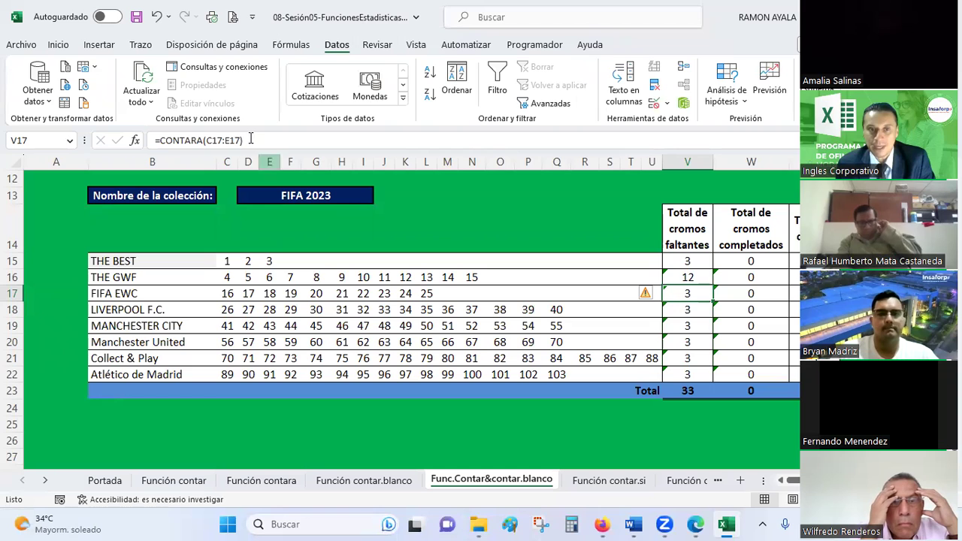
{"action": "left_click", "coordinate": [228, 141]}
{"action": "key", "text": "BackSpace"}
{"action": "type", "text": "l"}
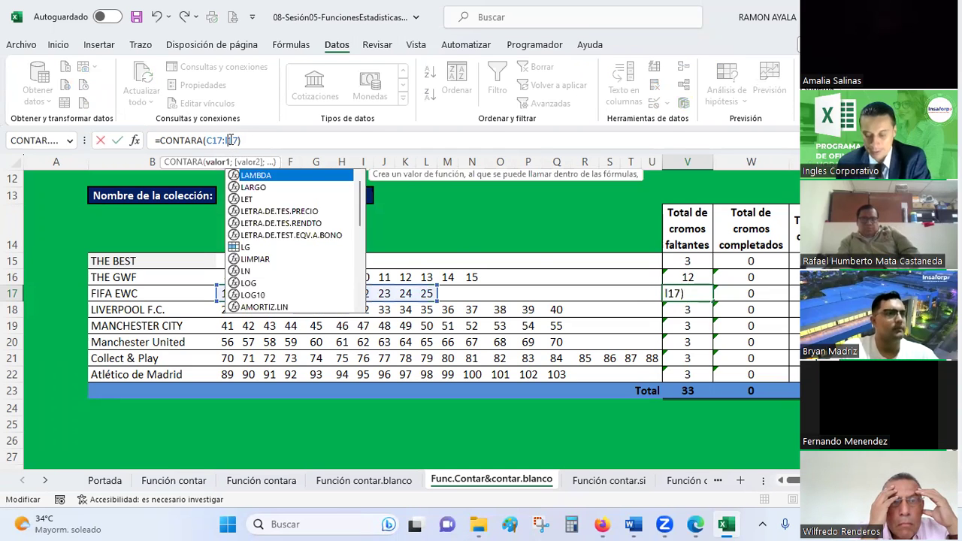
{"action": "key", "text": "Return"}
{"action": "left_click", "coordinate": [728, 294]}
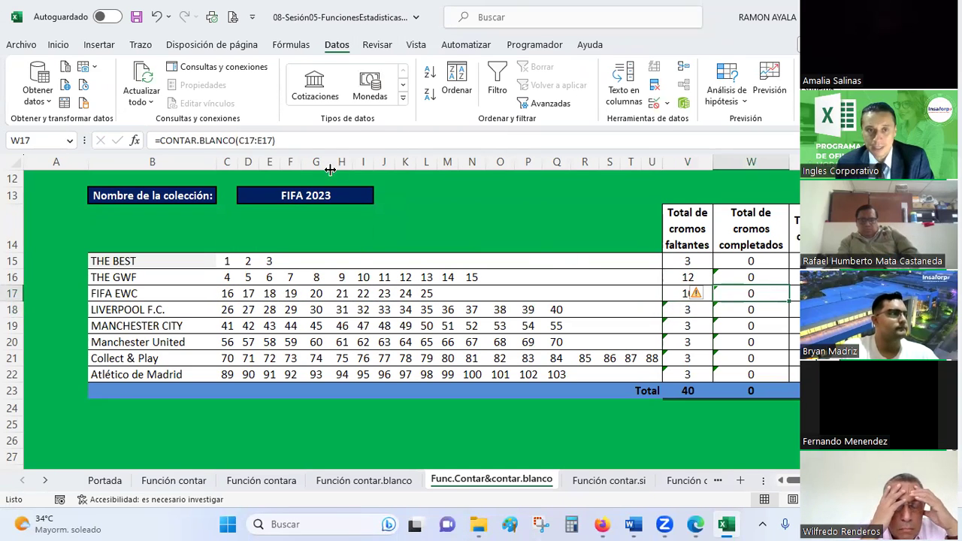
{"action": "left_click", "coordinate": [260, 141]}
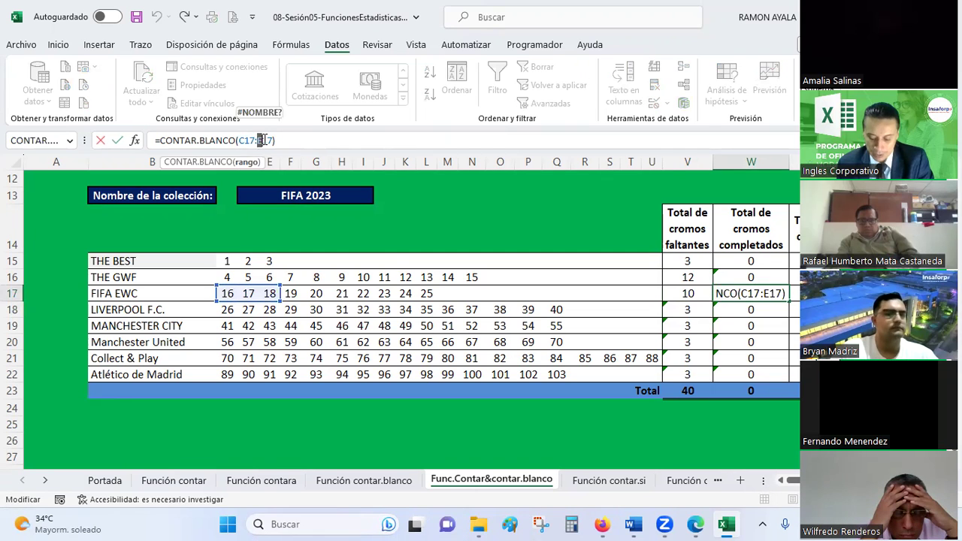
{"action": "key", "text": "Return"}
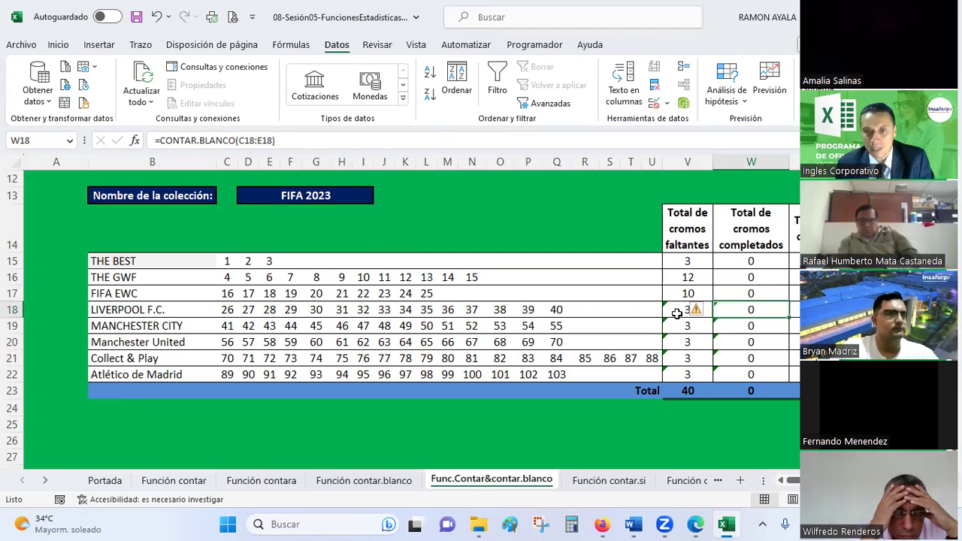
- Extend V18 and W18 ranges to column Q and fill them down through row 22
{"action": "left_click", "coordinate": [686, 310]}
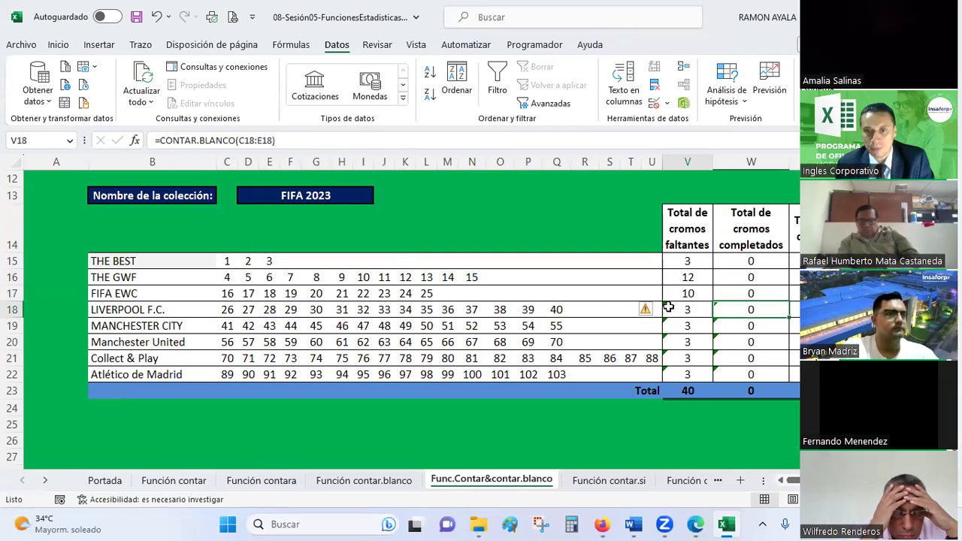
{"action": "left_click", "coordinate": [228, 140]}
{"action": "type", "text": "Q"}
{"action": "key", "text": "Return"}
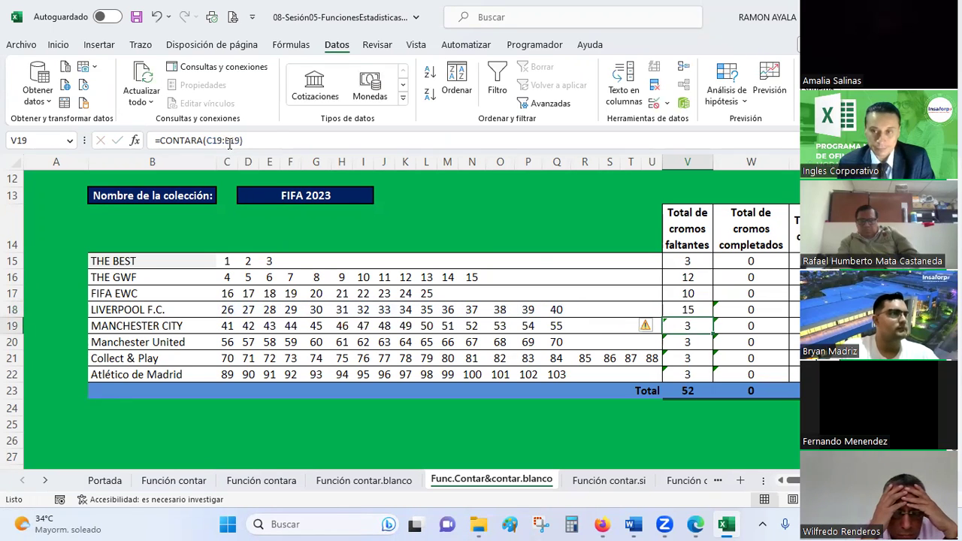
{"action": "left_click", "coordinate": [748, 310]}
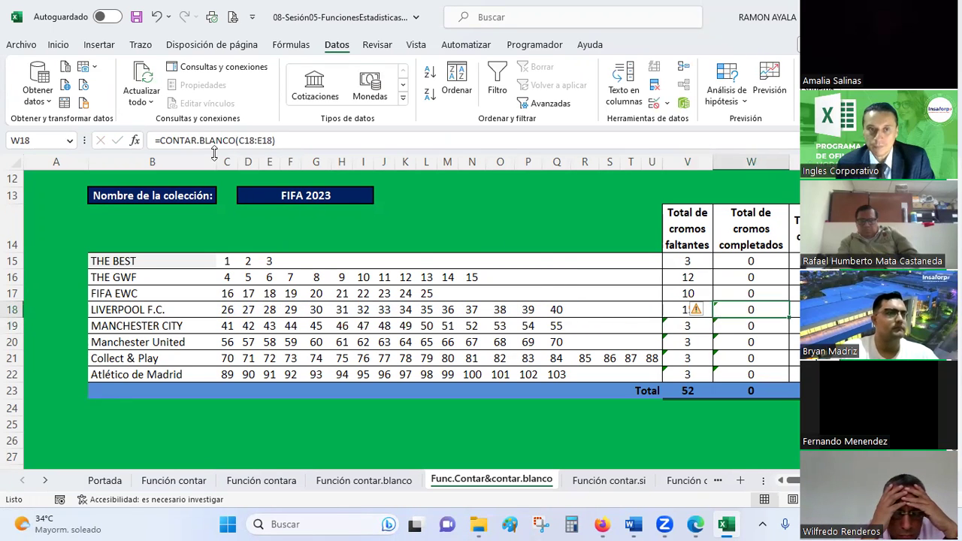
{"action": "left_click", "coordinate": [261, 141]}
{"action": "type", "text": "Q"}
{"action": "key", "text": "Return"}
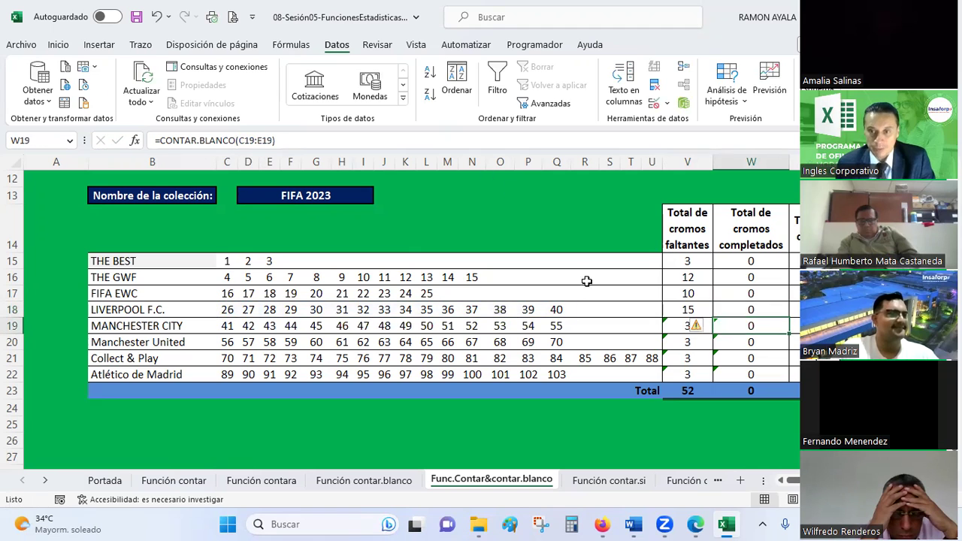
{"action": "mouse_move", "coordinate": [693, 309]}
{"action": "left_mouse_down"}
{"action": "mouse_move", "coordinate": [752, 309]}
{"action": "mouse_move", "coordinate": [787, 376]}
{"action": "left_mouse_up"}
- Extend the Collect & Play ranges in V21 and W21 to the row's end, showing 18
{"action": "left_click", "coordinate": [652, 359]}
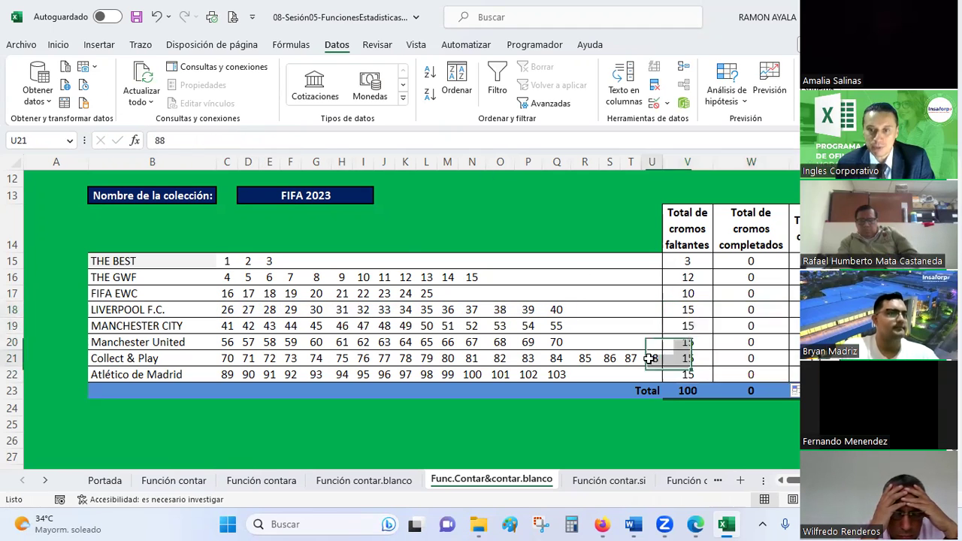
{"action": "left_click", "coordinate": [697, 359]}
{"action": "left_click_drag", "start_coordinate": [225, 141], "coordinate": [230, 141]}
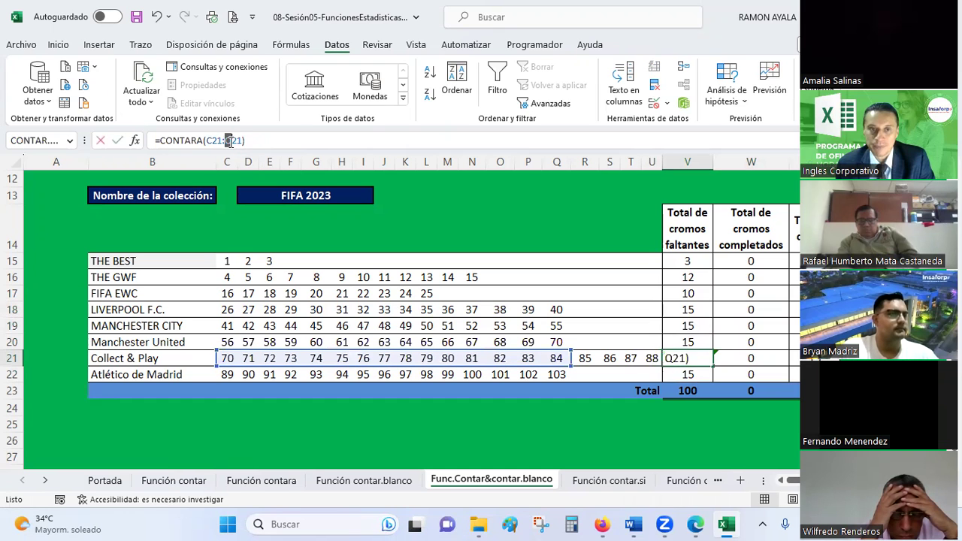
{"action": "type", "text": "U"}
{"action": "key", "text": "Return"}
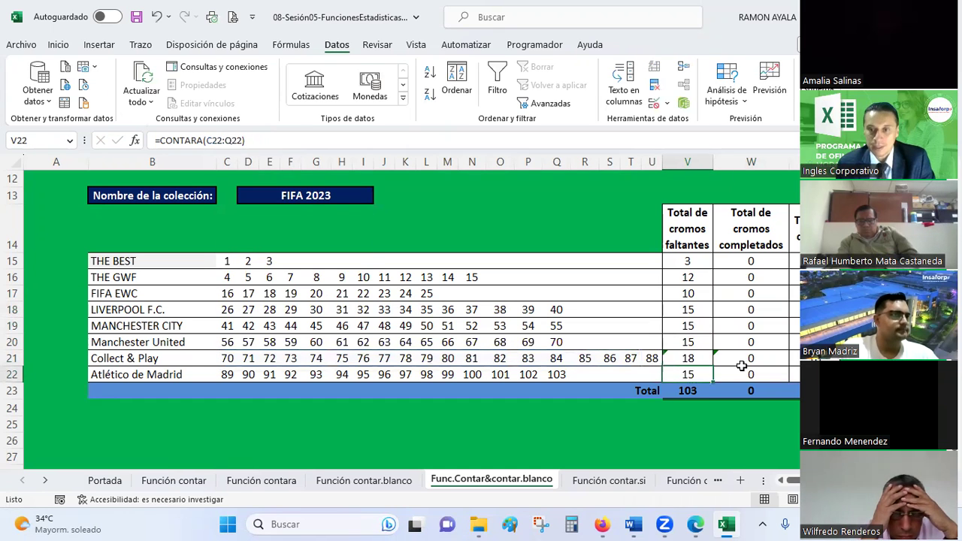
{"action": "left_click", "coordinate": [741, 361]}
{"action": "left_click_drag", "start_coordinate": [260, 141], "coordinate": [266, 141]}
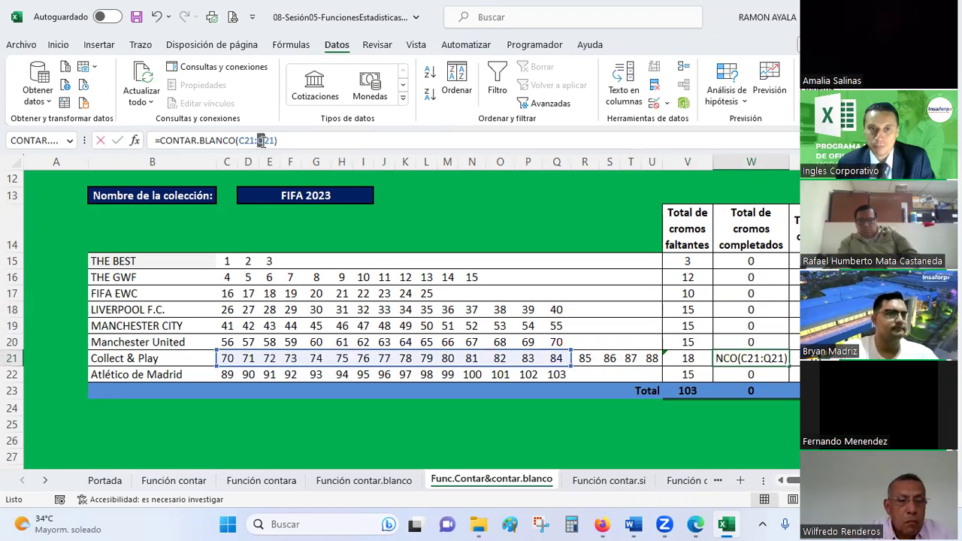
{"action": "type", "text": "t"}
{"action": "key", "text": "Return"}
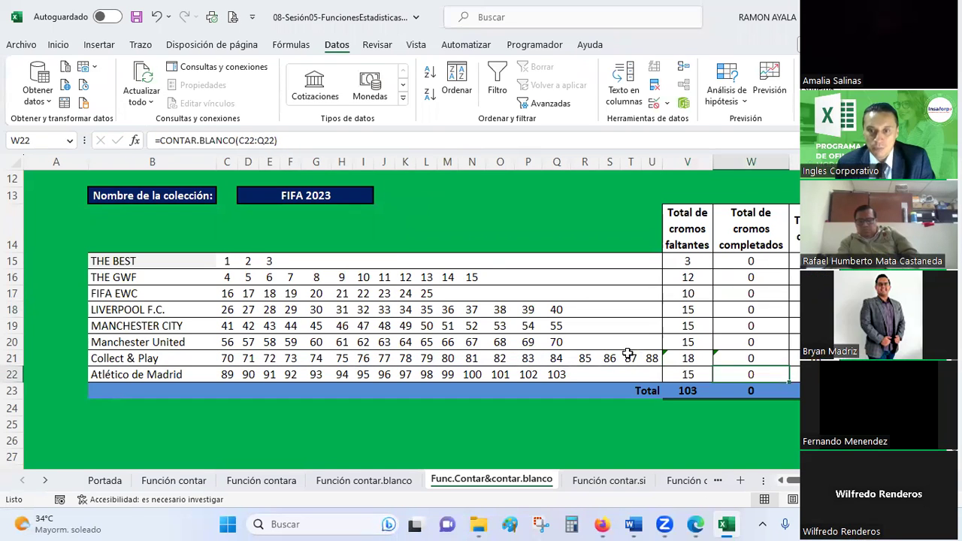
{"action": "left_click", "coordinate": [696, 359]}
{"action": "left_click", "coordinate": [687, 391]}
- Put an AutoSum =SUMA(V15:V22) in the Total cell V23
{"action": "left_click", "coordinate": [60, 46]}
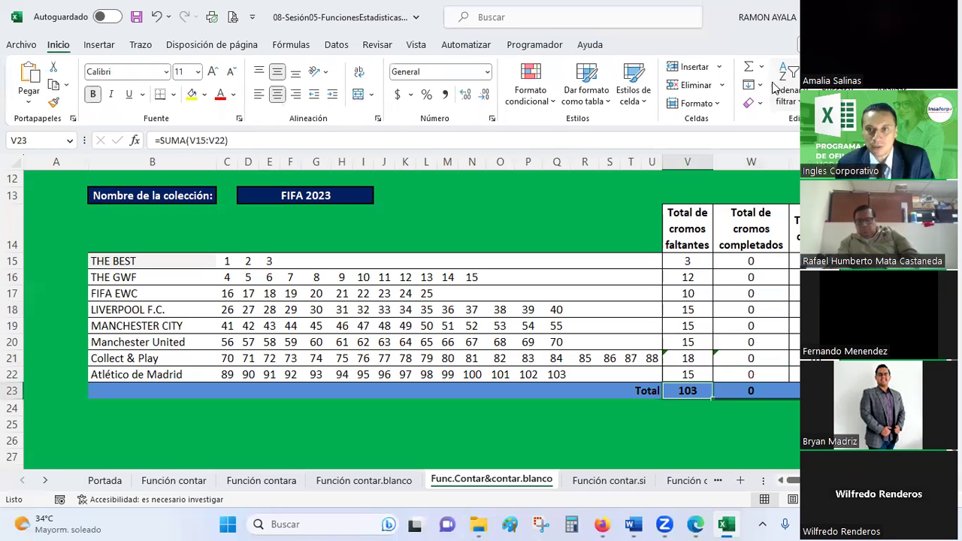
{"action": "left_click", "coordinate": [748, 69]}
{"action": "key", "text": "Return"}
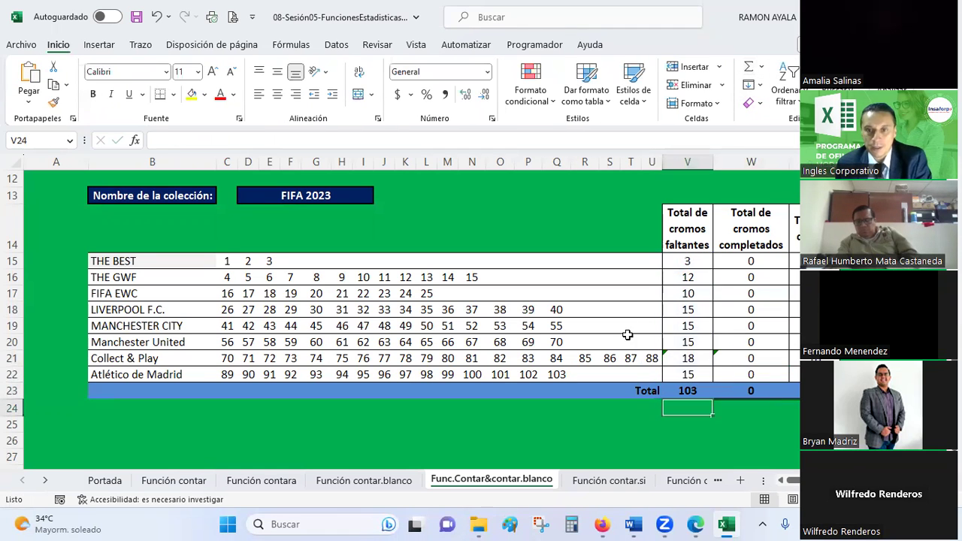
{"action": "left_click", "coordinate": [688, 389]}
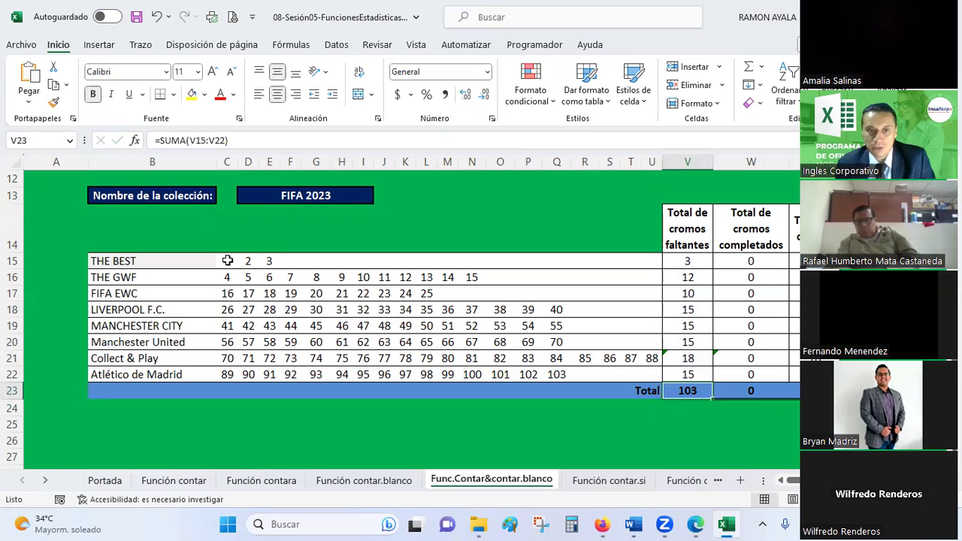
- Change V21 to =CONTARA(C21:U21) so Collect & Play counts its last number 88, showing 19
{"action": "left_click_drag", "start_coordinate": [227, 260], "coordinate": [651, 372]}
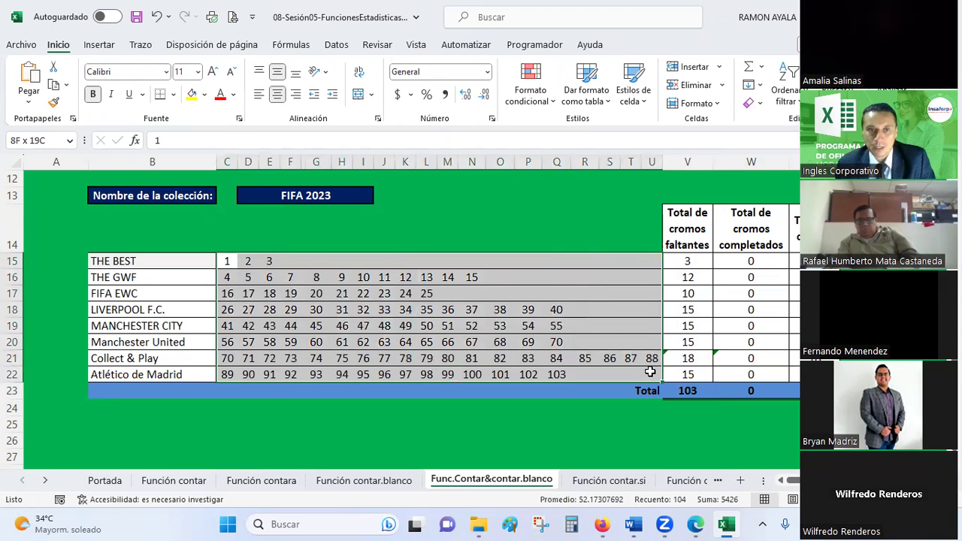
{"action": "left_click_drag", "start_coordinate": [650, 372], "coordinate": [650, 372]}
{"action": "left_click_drag", "start_coordinate": [225, 271], "coordinate": [471, 276]}
{"action": "left_click_drag", "start_coordinate": [229, 360], "coordinate": [652, 359]}
{"action": "left_click", "coordinate": [652, 358]}
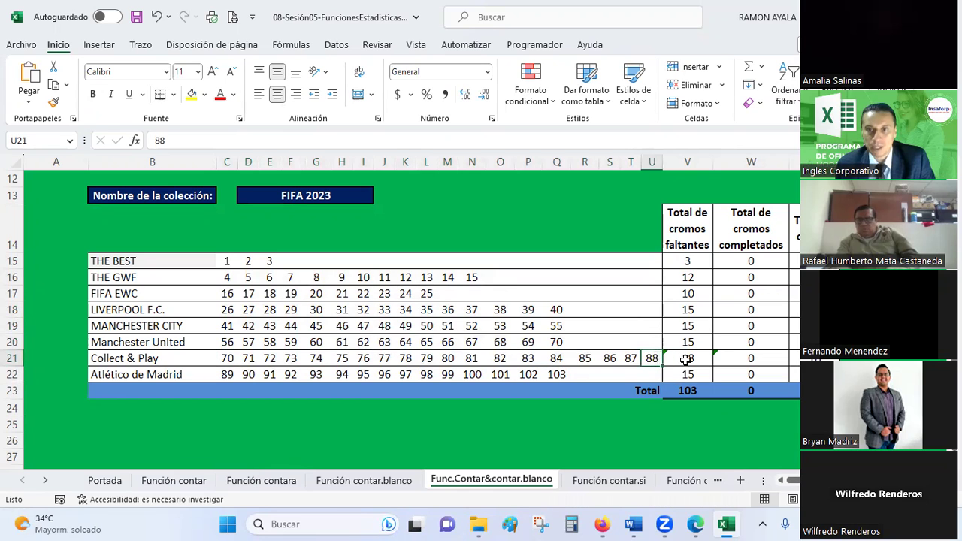
{"action": "left_click", "coordinate": [686, 360]}
{"action": "left_click", "coordinate": [231, 140]}
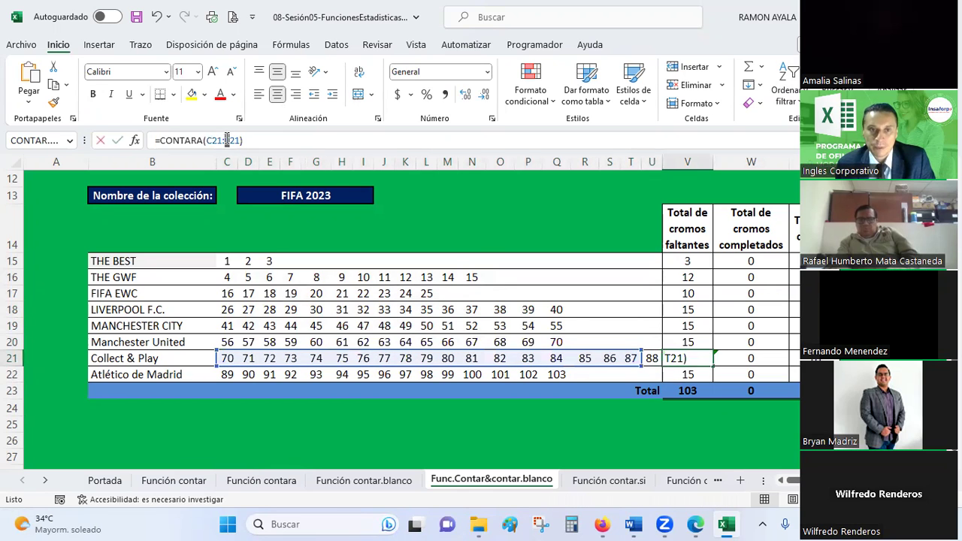
{"action": "key", "text": "Delete"}
{"action": "type", "text": "U"}
{"action": "key", "text": "Return"}
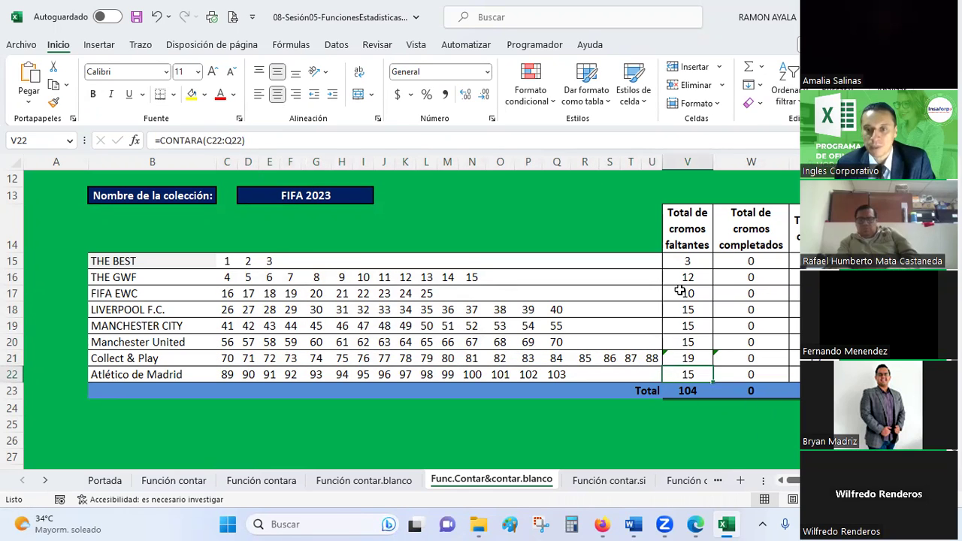
{"action": "left_click_drag", "start_coordinate": [684, 261], "coordinate": [805, 374]}
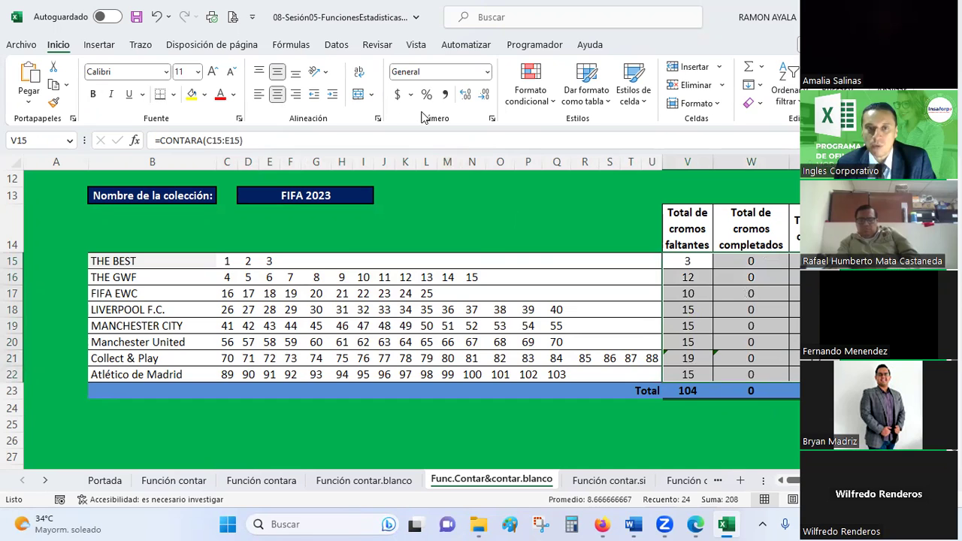
- Format the count columns V15:X22 as Número with no decimals
{"action": "left_click", "coordinate": [486, 76]}
{"action": "left_click", "coordinate": [461, 127]}
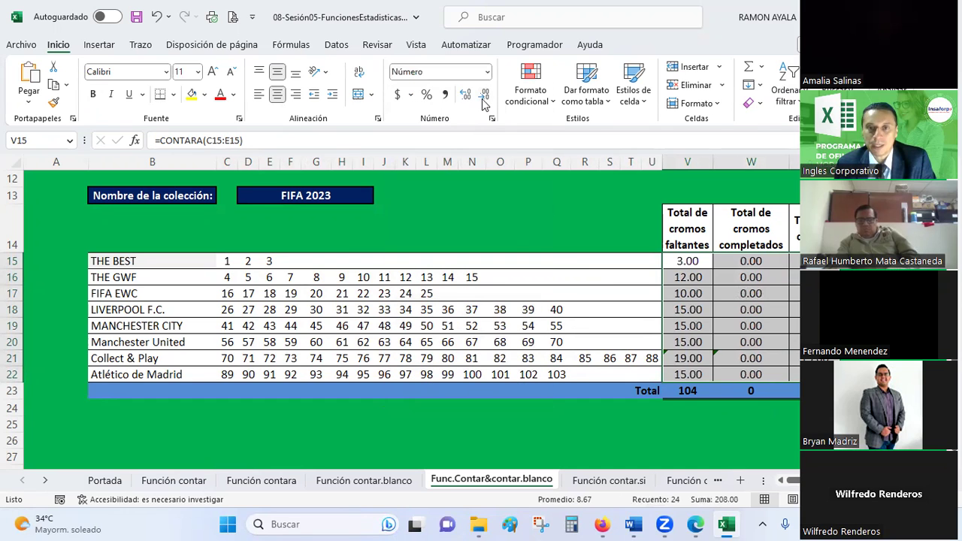
{"action": "left_click", "coordinate": [485, 99]}
{"action": "left_click", "coordinate": [485, 100]}
- Ignore the inconsistent-formula warning on the Collect & Play count in V21
{"action": "left_click", "coordinate": [675, 359]}
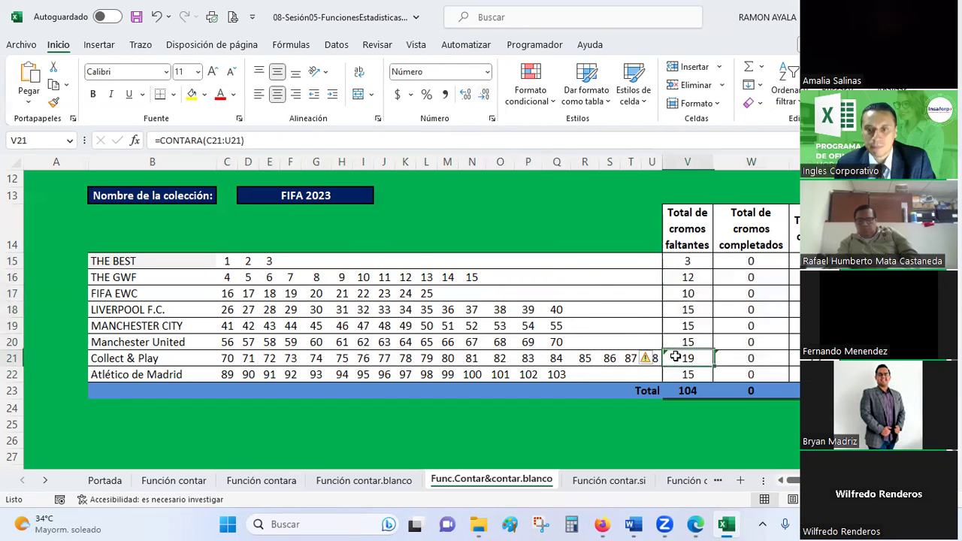
{"action": "left_click", "coordinate": [657, 362]}
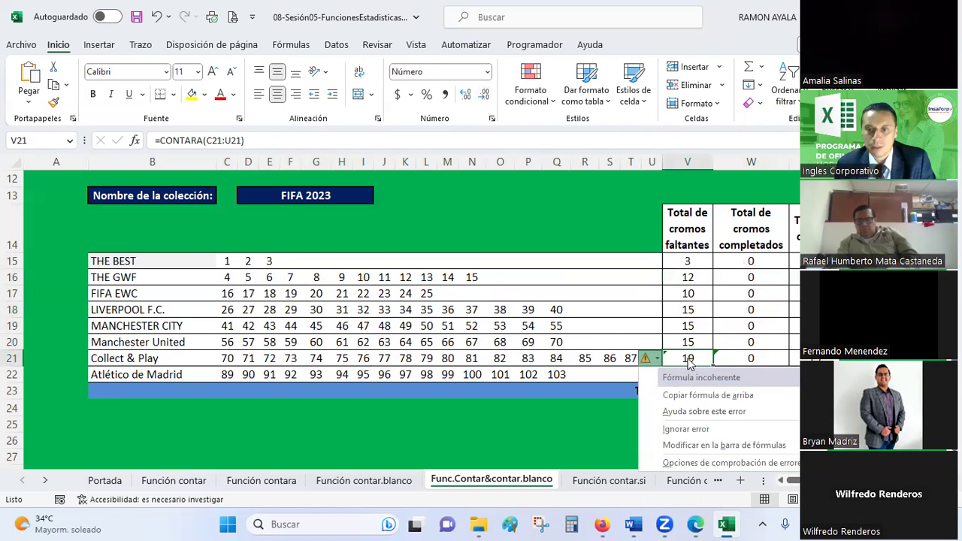
{"action": "left_click", "coordinate": [689, 361]}
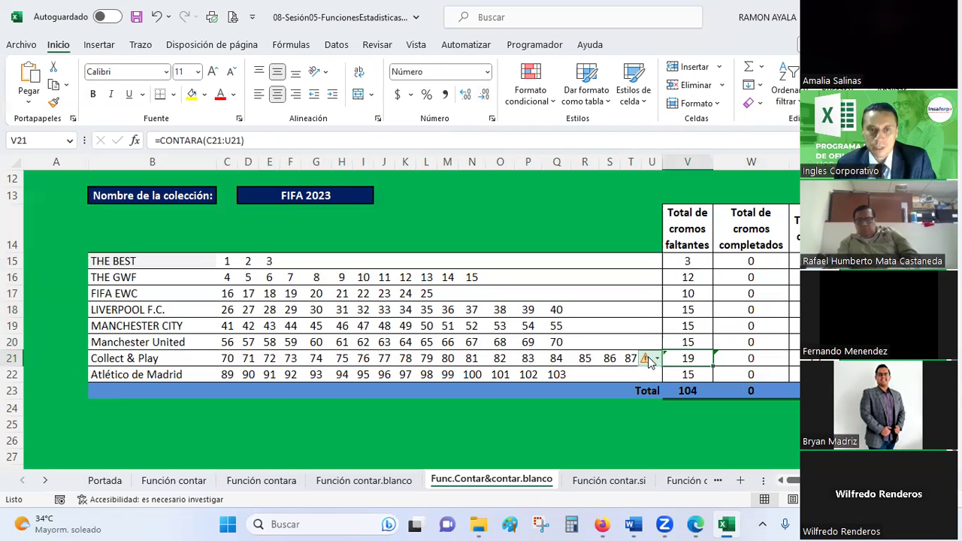
{"action": "mouse_move", "coordinate": [653, 360]}
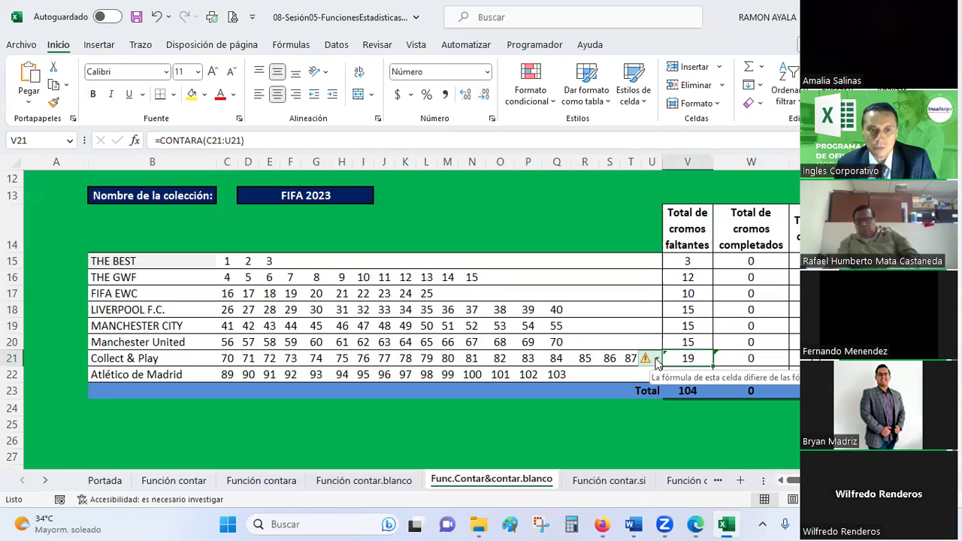
{"action": "left_click", "coordinate": [659, 361]}
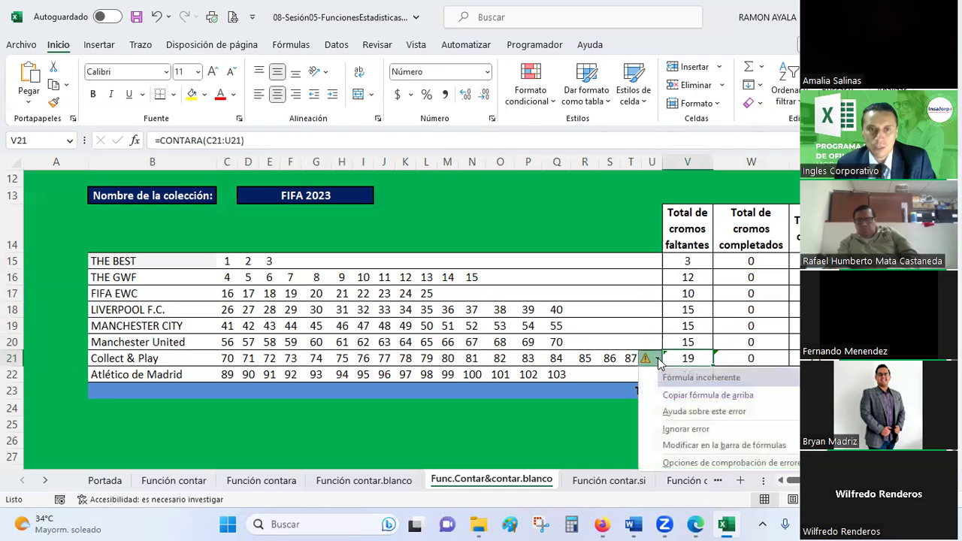
{"action": "left_click", "coordinate": [686, 429]}
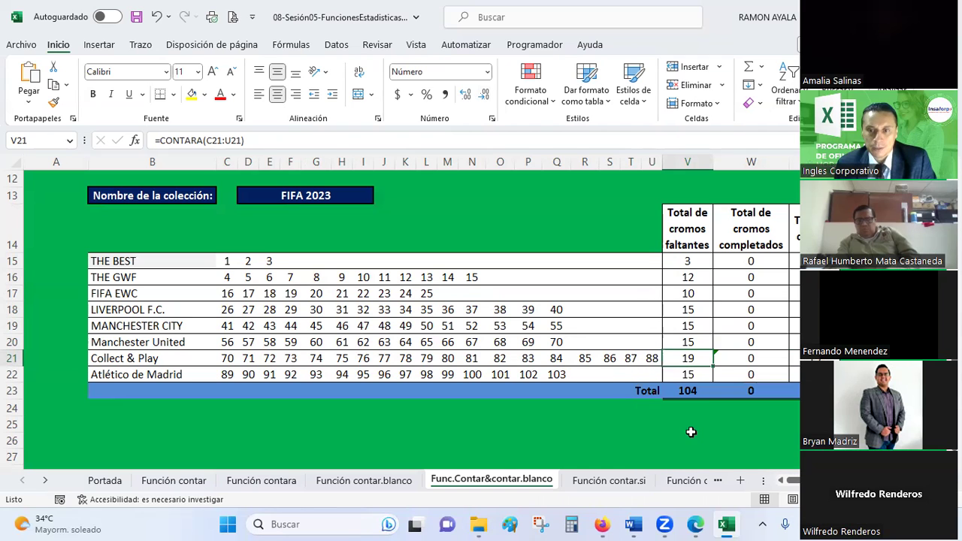
{"action": "left_click", "coordinate": [730, 366]}
{"action": "left_click", "coordinate": [699, 360]}
{"action": "left_click", "coordinate": [716, 428]}
{"action": "left_click", "coordinate": [715, 427]}
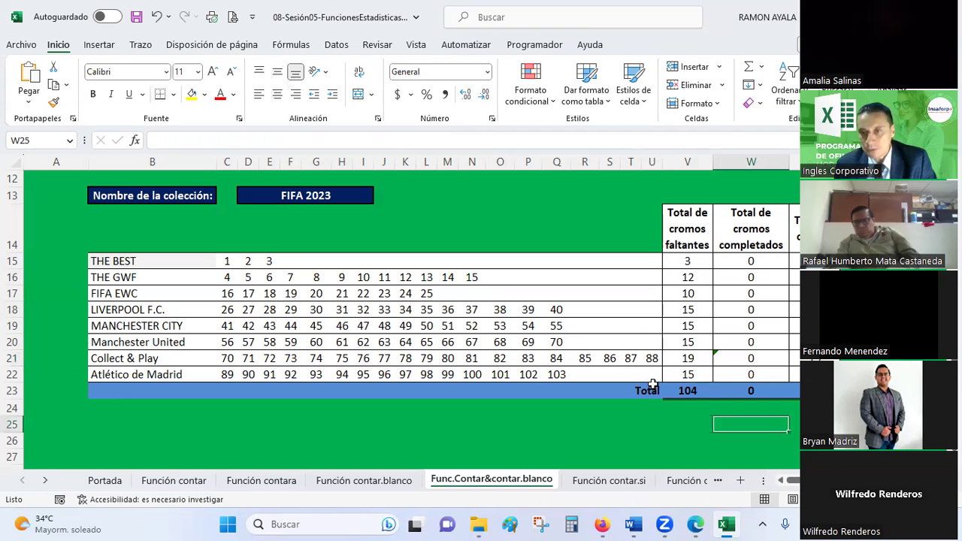
- Delete sticker 33 from J18 and check the row 18 filled and blank counts
{"action": "left_click", "coordinate": [378, 310]}
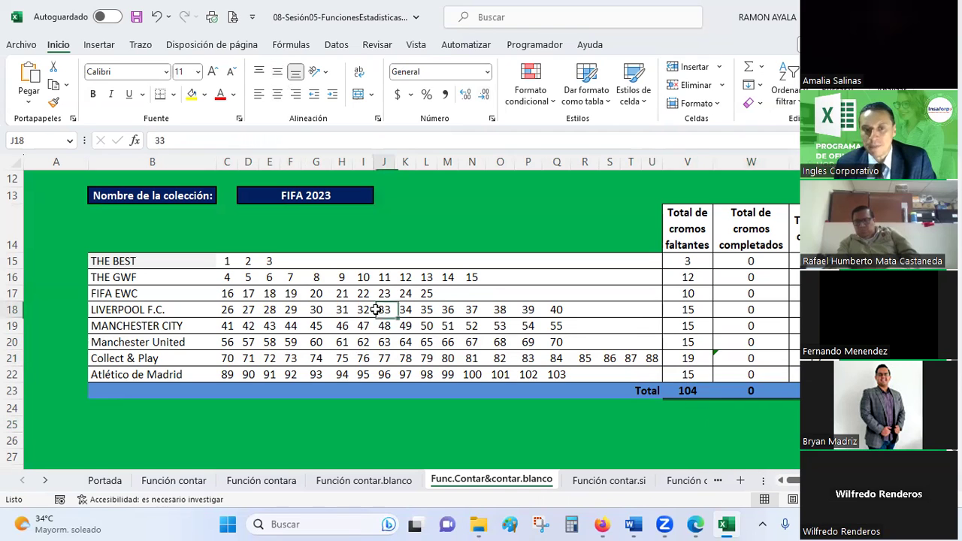
{"action": "key", "text": "Delete"}
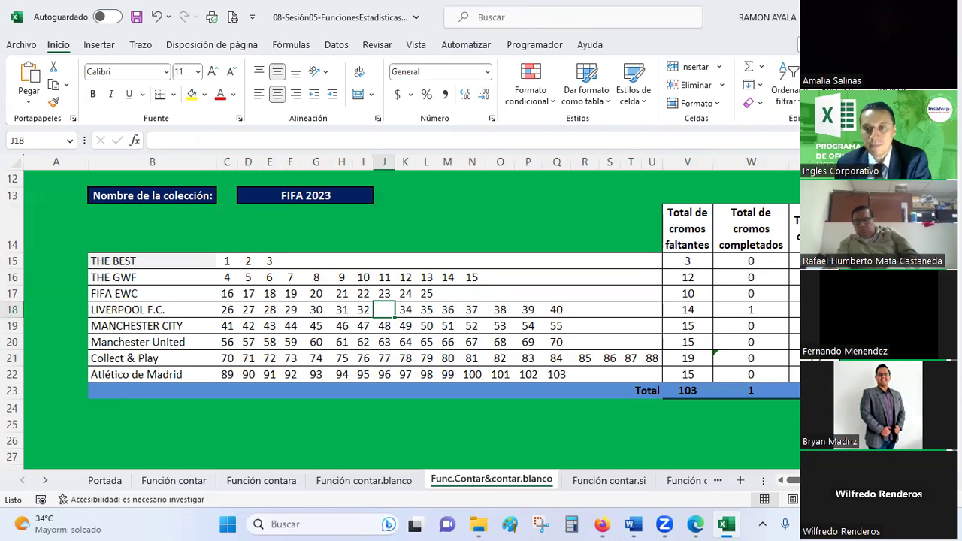
{"action": "left_click", "coordinate": [794, 310]}
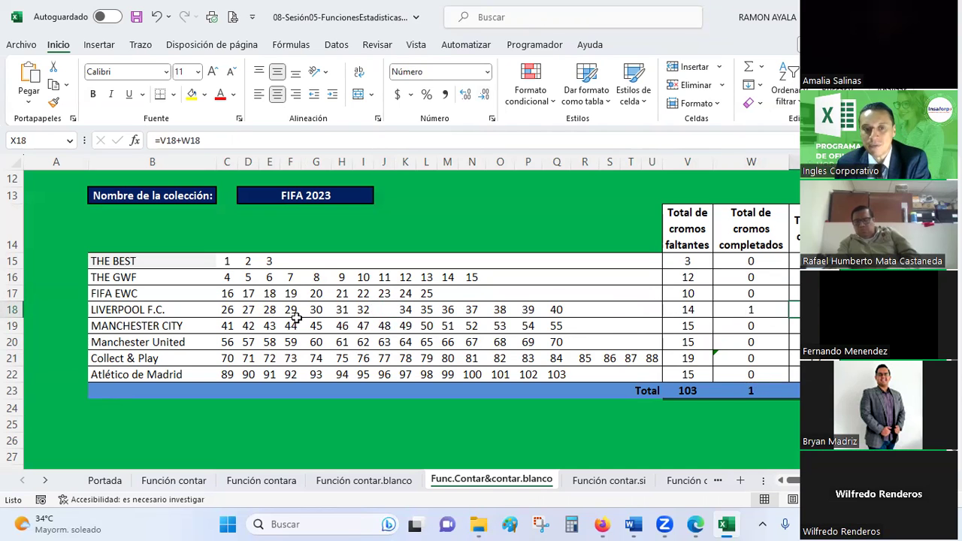
{"action": "left_click", "coordinate": [691, 310]}
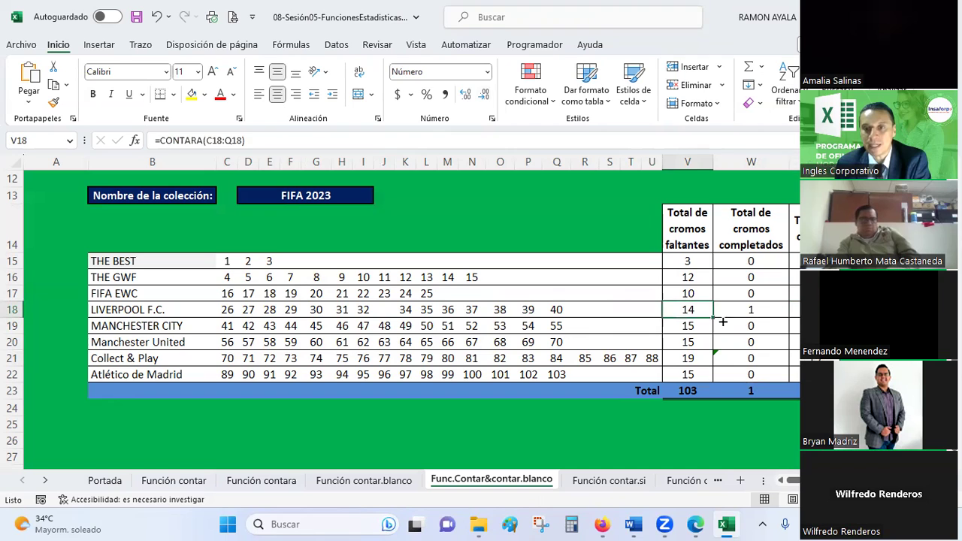
{"action": "left_click", "coordinate": [770, 309]}
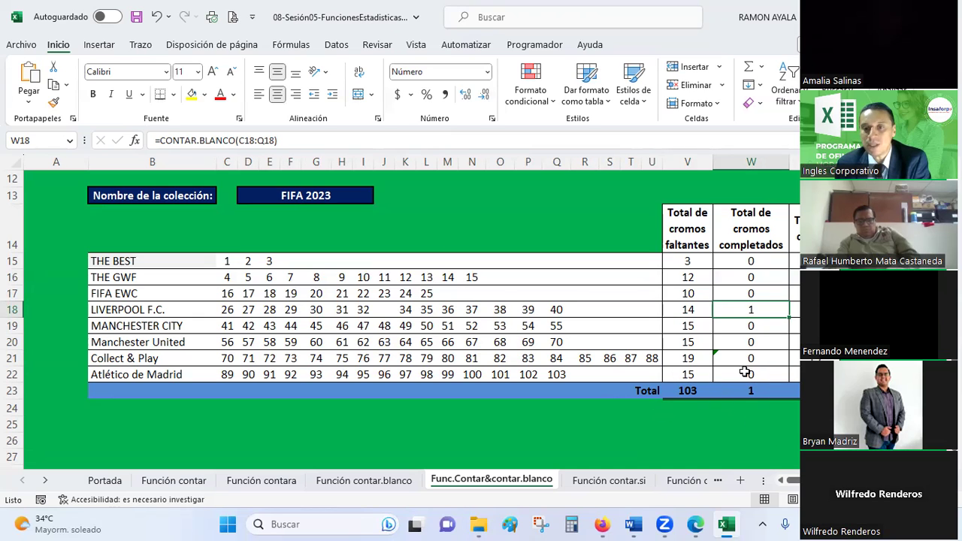
- Clear several sticker numbers, including 93 and 20, to test the counts, then undo them all
{"action": "left_click", "coordinate": [448, 359]}
{"action": "key", "text": "Delete"}
{"action": "left_click", "coordinate": [316, 325]}
{"action": "key", "text": "Delete"}
{"action": "left_click", "coordinate": [306, 371]}
{"action": "key", "text": "Delete"}
{"action": "left_click", "coordinate": [385, 358]}
{"action": "key", "text": "Delete"}
{"action": "left_click", "coordinate": [414, 344]}
{"action": "key", "text": "Delete"}
{"action": "left_click", "coordinate": [490, 342]}
{"action": "key", "text": "Delete"}
{"action": "left_click", "coordinate": [384, 293]}
{"action": "key", "text": "Delete"}
{"action": "left_click", "coordinate": [315, 293]}
{"action": "key", "text": "Delete"}
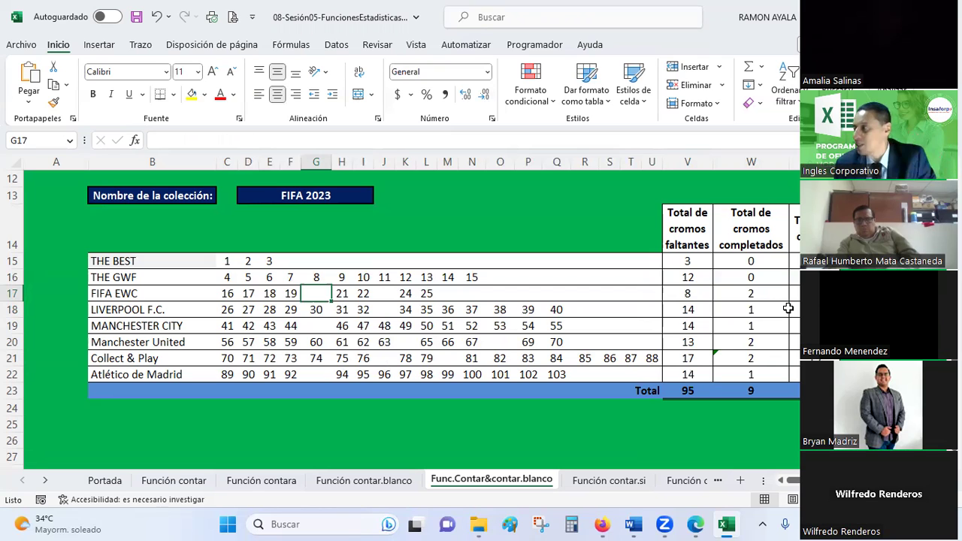
{"action": "key", "text": "ctrl+z"}
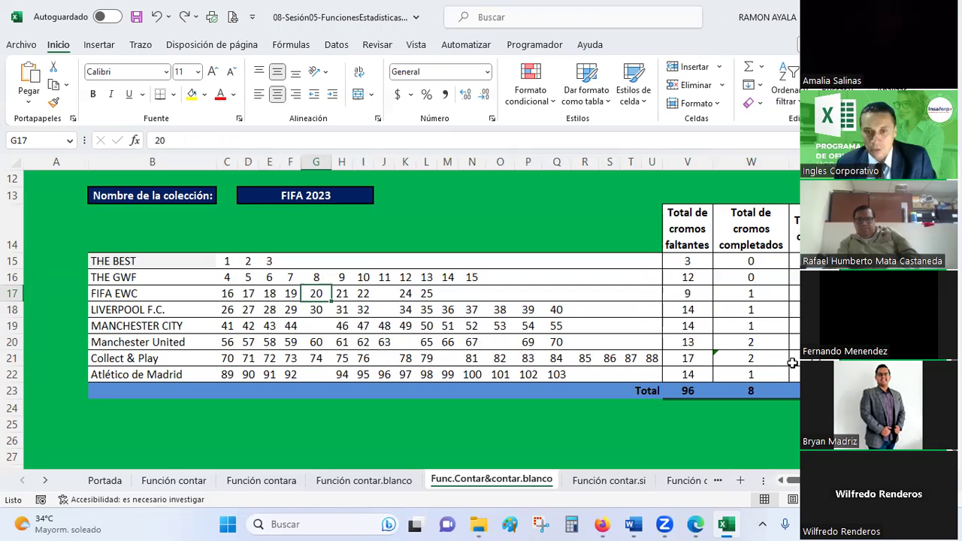
{"action": "key", "text": "ctrl+z"}
{"action": "key", "text": "ctrl+z"}
{"action": "key", "text": "ctrl+z"}
{"action": "key", "text": "ctrl+z"}
{"action": "key", "text": "ctrl+z"}
{"action": "key", "text": "ctrl+z"}
{"action": "key", "text": "ctrl+z"}
{"action": "key", "text": "ctrl+z"}
- Restore 33 in J18, save the workbook, and switch to Firefox's FCO CONTROL attendance sheet
{"action": "left_click", "coordinate": [794, 342]}
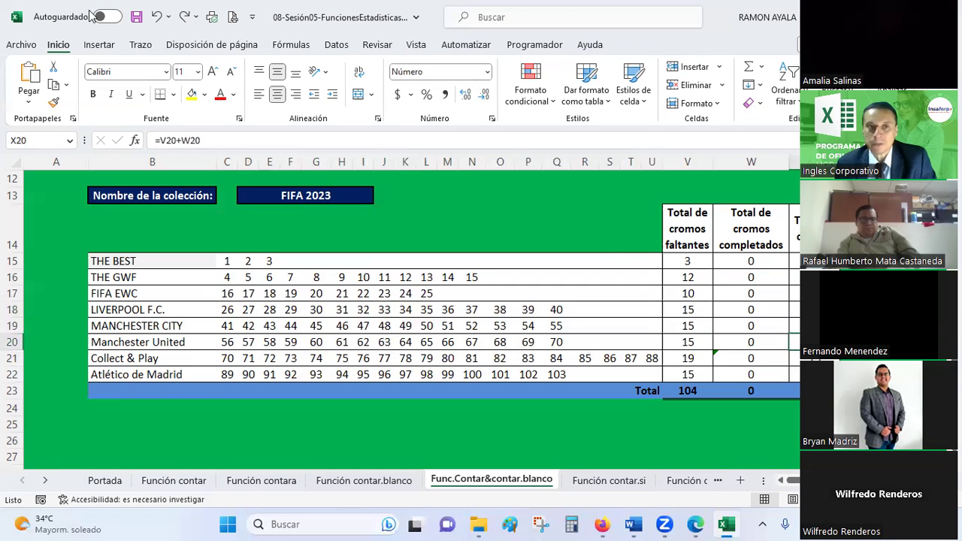
{"action": "left_click", "coordinate": [137, 20]}
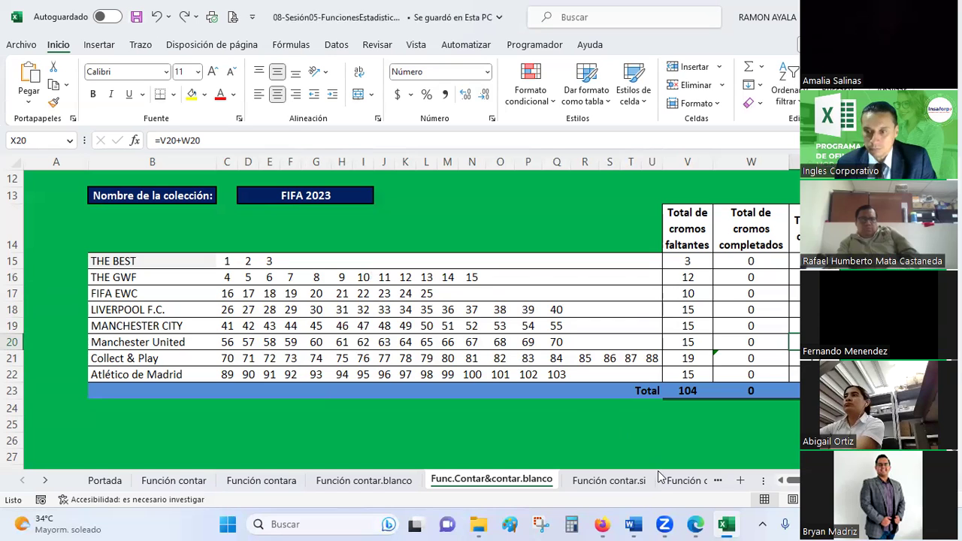
{"action": "left_click", "coordinate": [708, 370]}
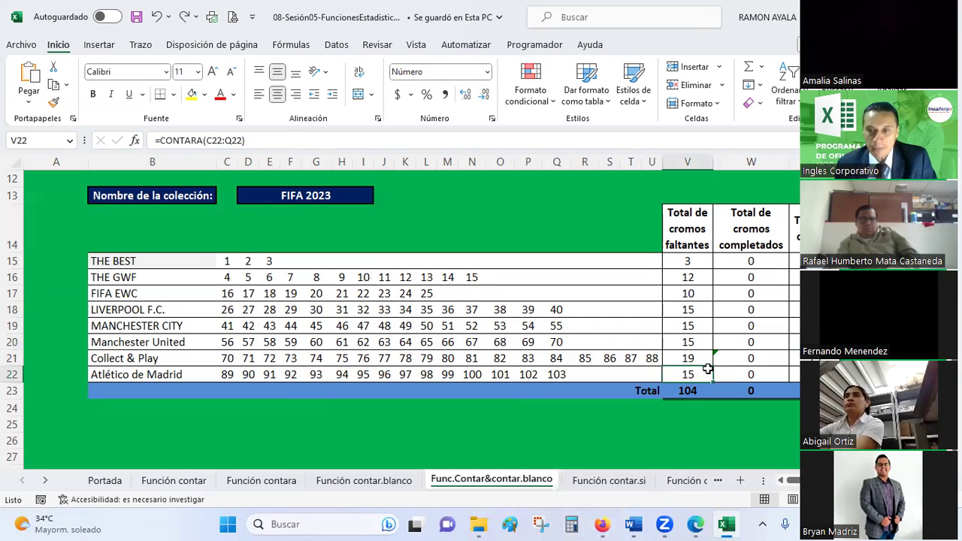
{"action": "left_click", "coordinate": [608, 525]}
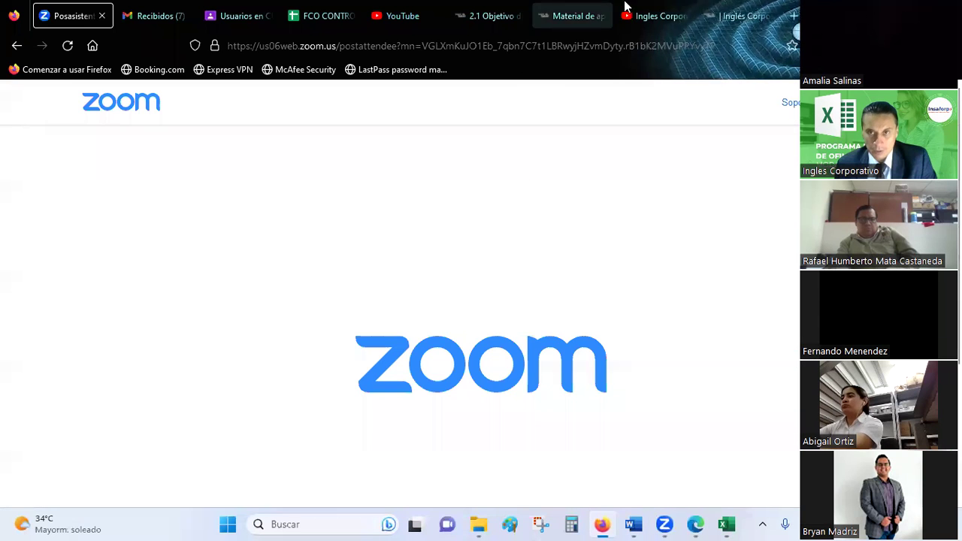
{"action": "left_click", "coordinate": [326, 9]}
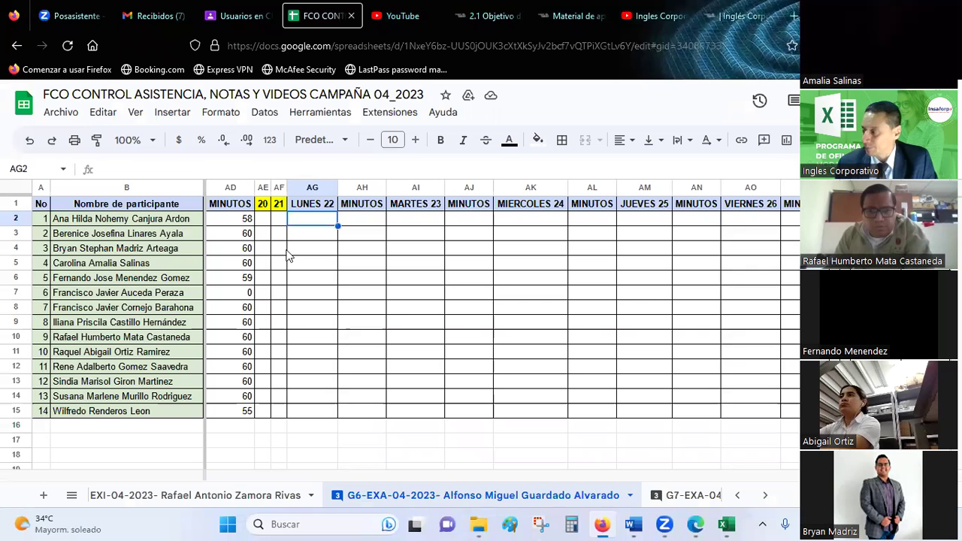
- Enter 1 in each cell AG2:AG9 of the LUNES 22 attendance column
{"action": "type", "text": "1"}
{"action": "key", "text": "Return"}
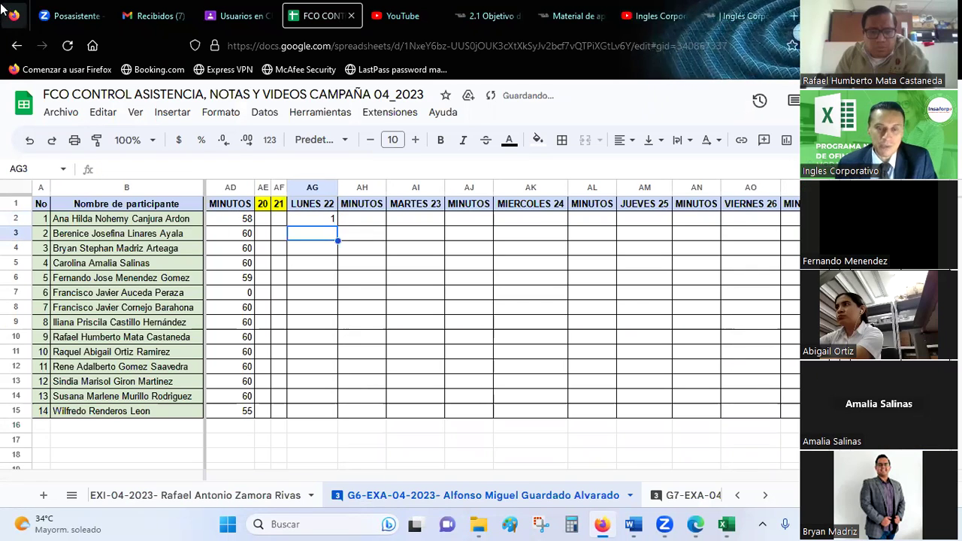
{"action": "type", "text": "1"}
{"action": "key", "text": "Return"}
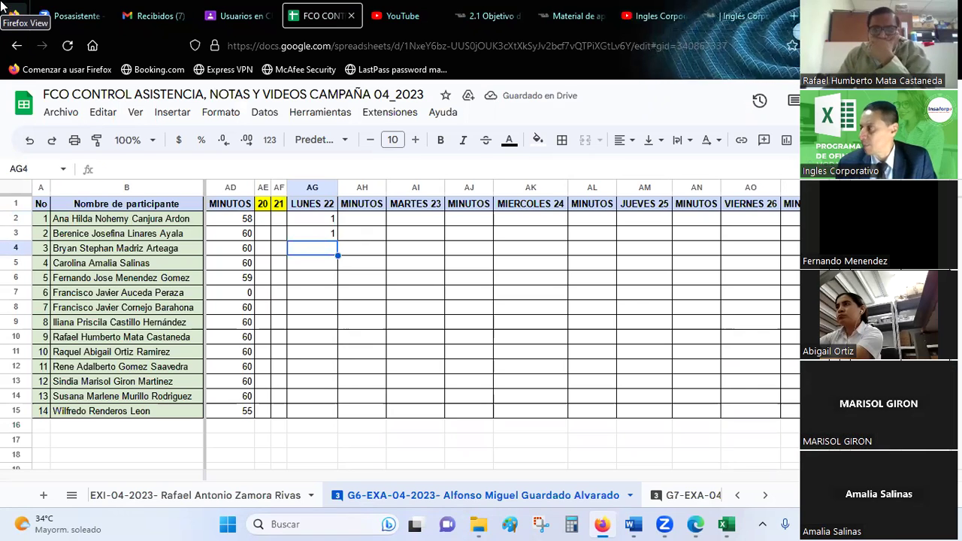
{"action": "type", "text": "1"}
{"action": "key", "text": "Return"}
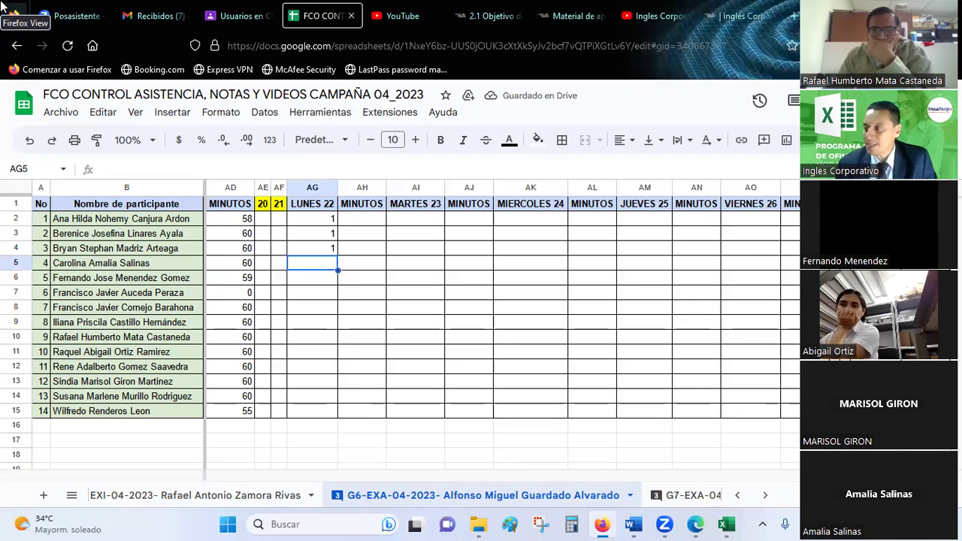
{"action": "type", "text": "1"}
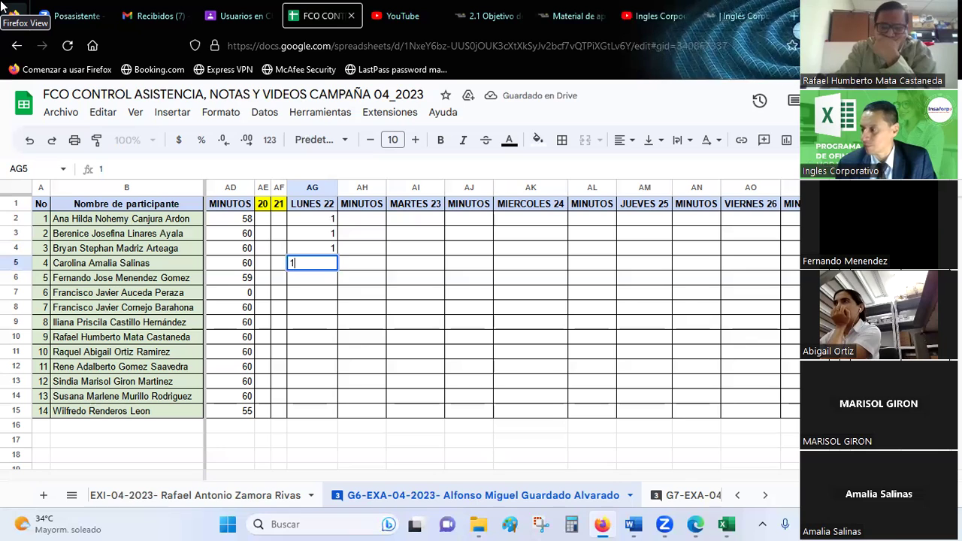
{"action": "key", "text": "Return"}
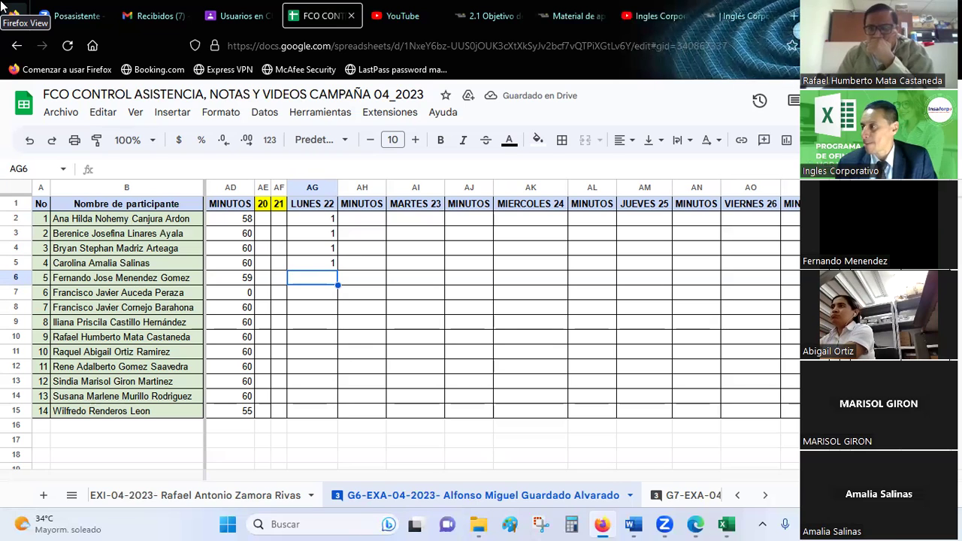
{"action": "type", "text": "1"}
{"action": "key", "text": "Return"}
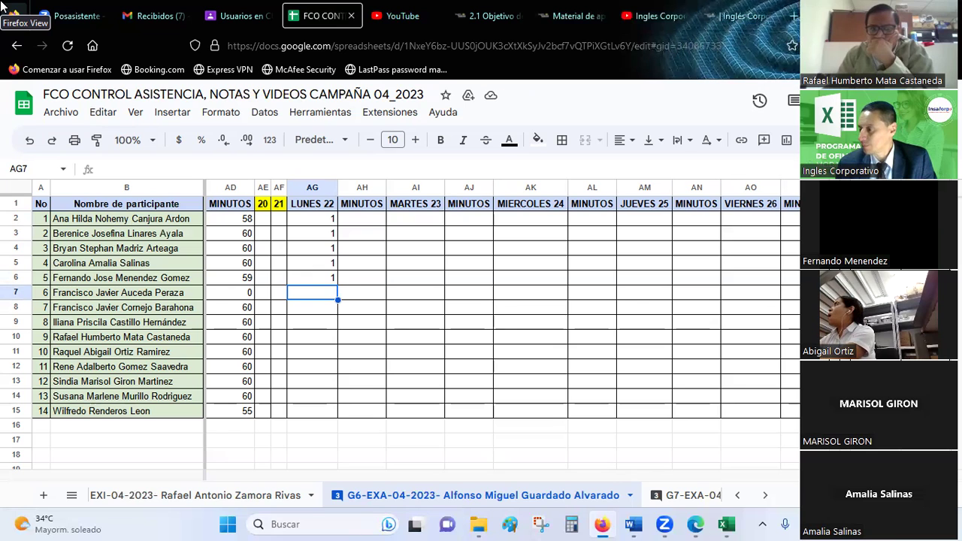
{"action": "type", "text": "1"}
{"action": "key", "text": "Return"}
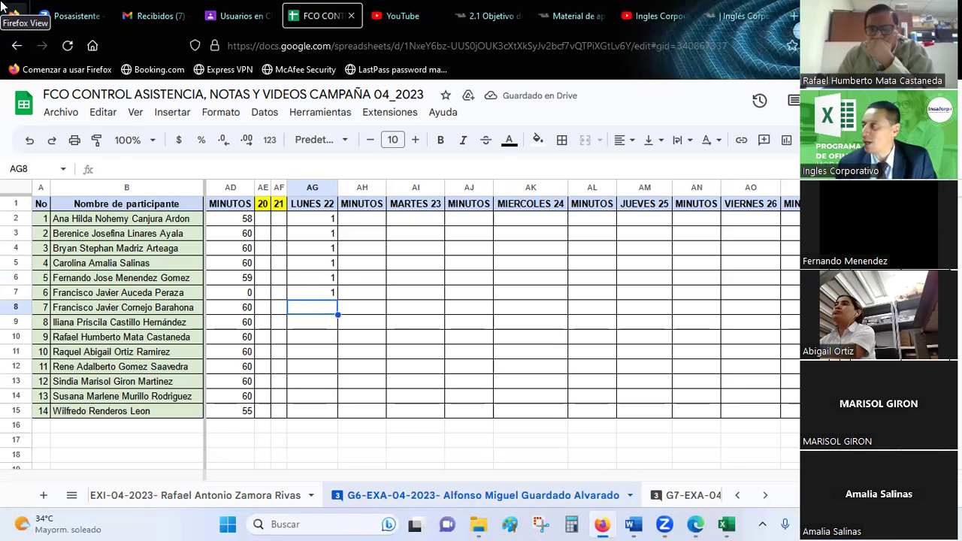
{"action": "type", "text": "1"}
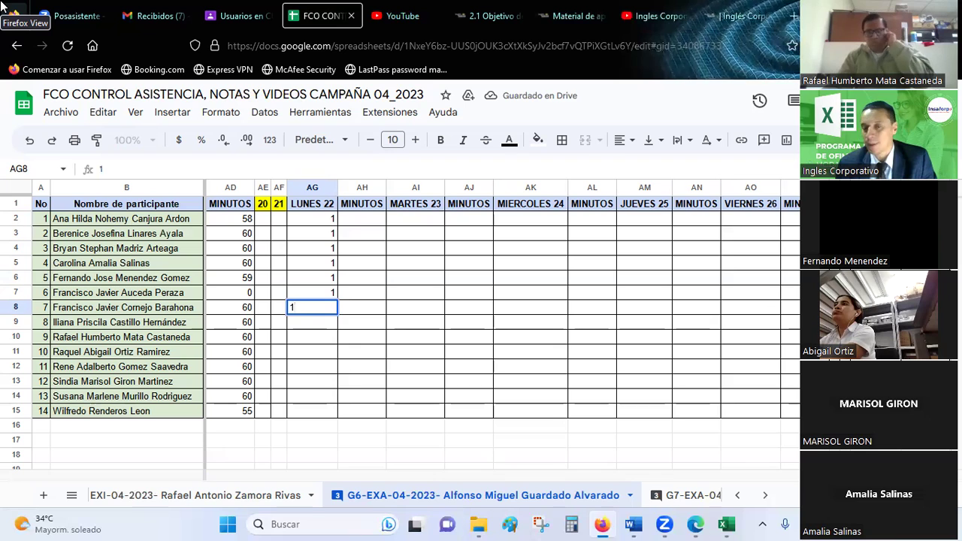
{"action": "key", "text": "Return"}
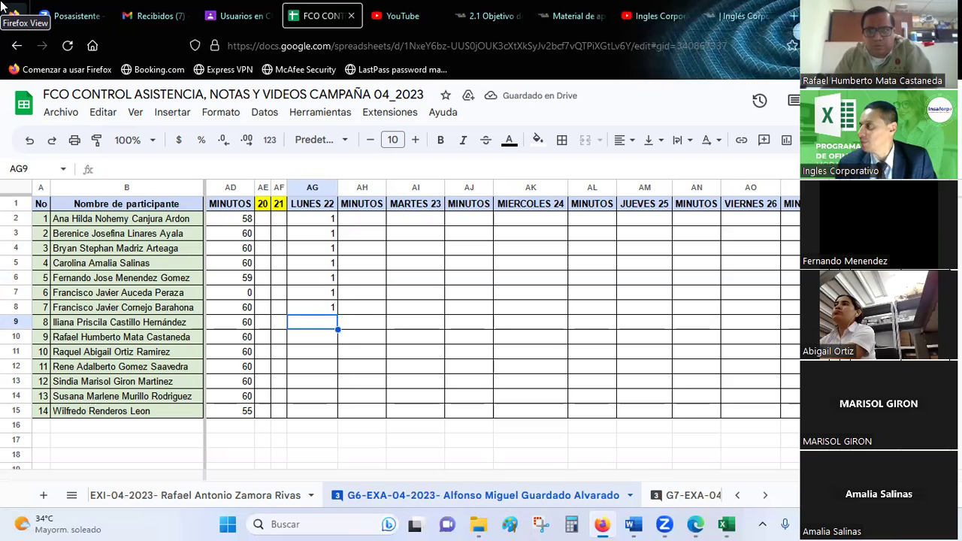
{"action": "type", "text": "1"}
{"action": "key", "text": "Return"}
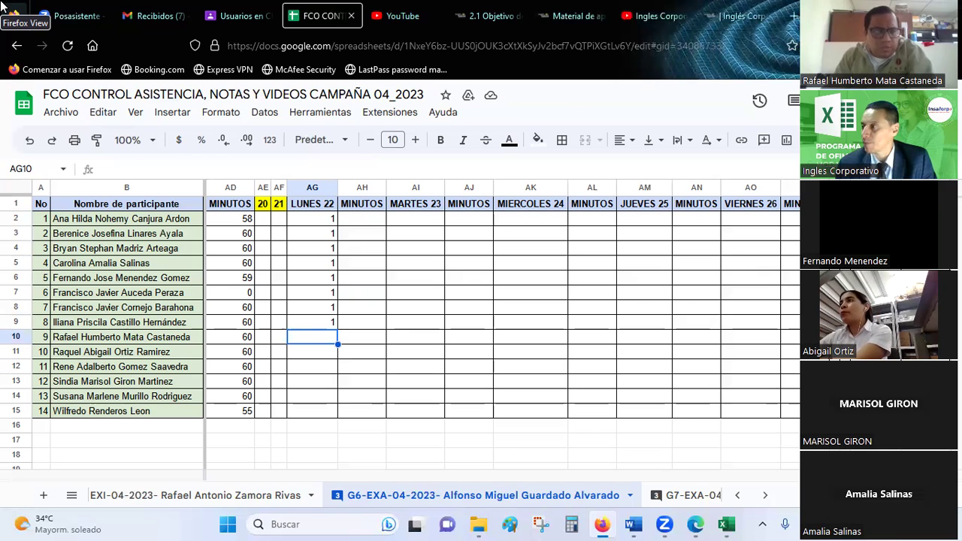
- Enter 1 in AG10:AG13, 0 in AG14 and 1 in AG15 under LUNES 22
{"action": "type", "text": "1"}
{"action": "key", "text": "Return"}
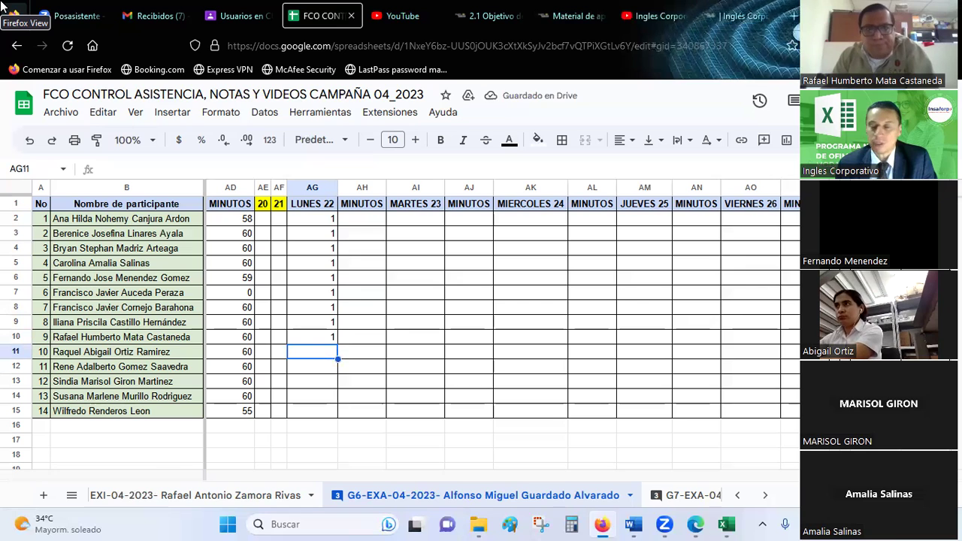
{"action": "type", "text": "1"}
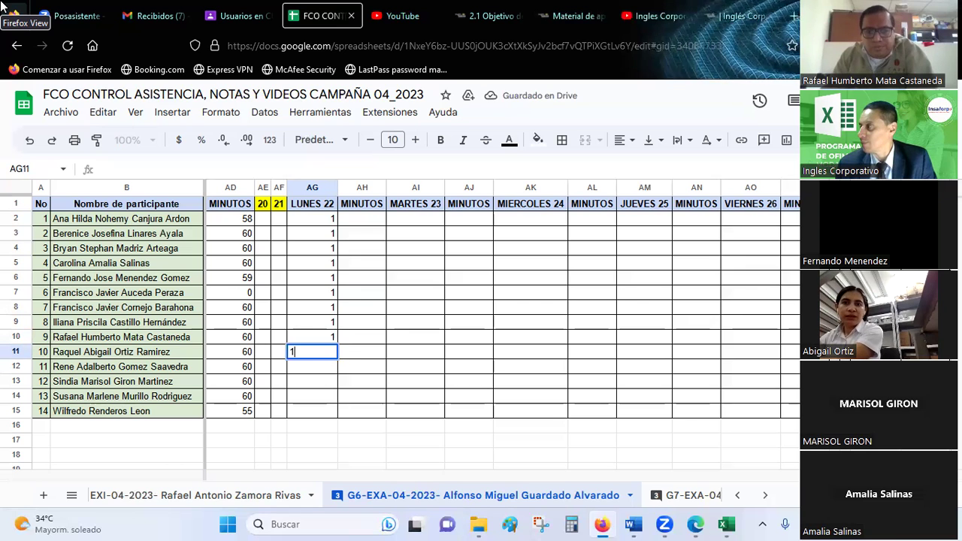
{"action": "key", "text": "Return"}
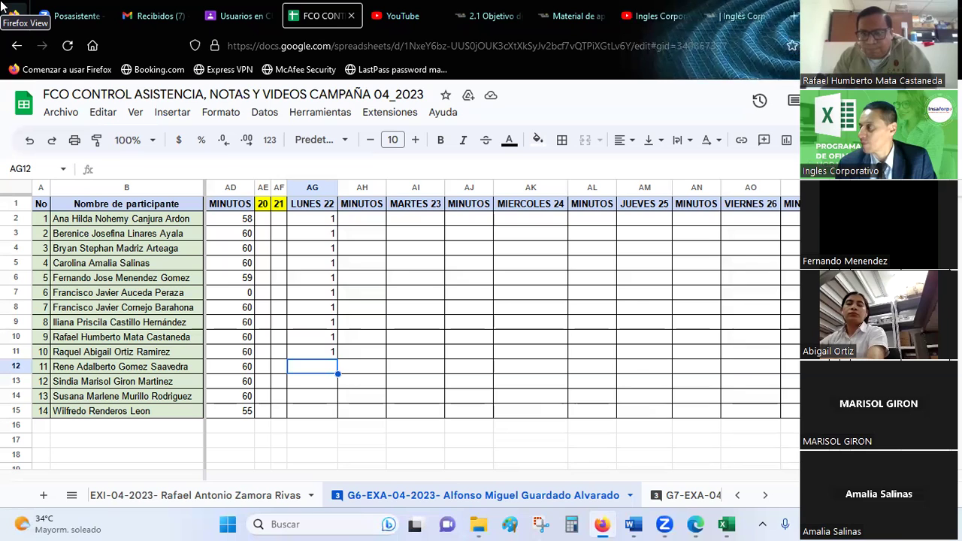
{"action": "type", "text": "1"}
{"action": "key", "text": "Return"}
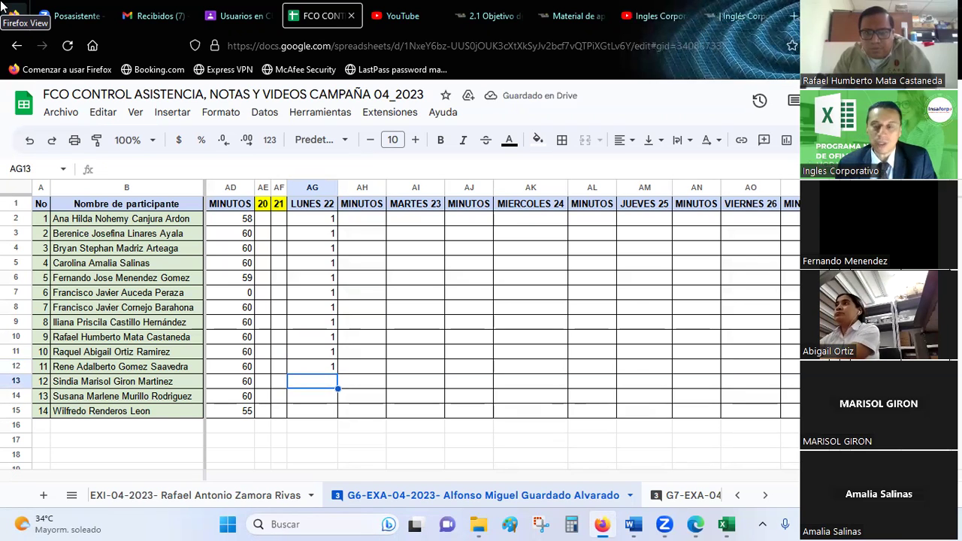
{"action": "type", "text": "1"}
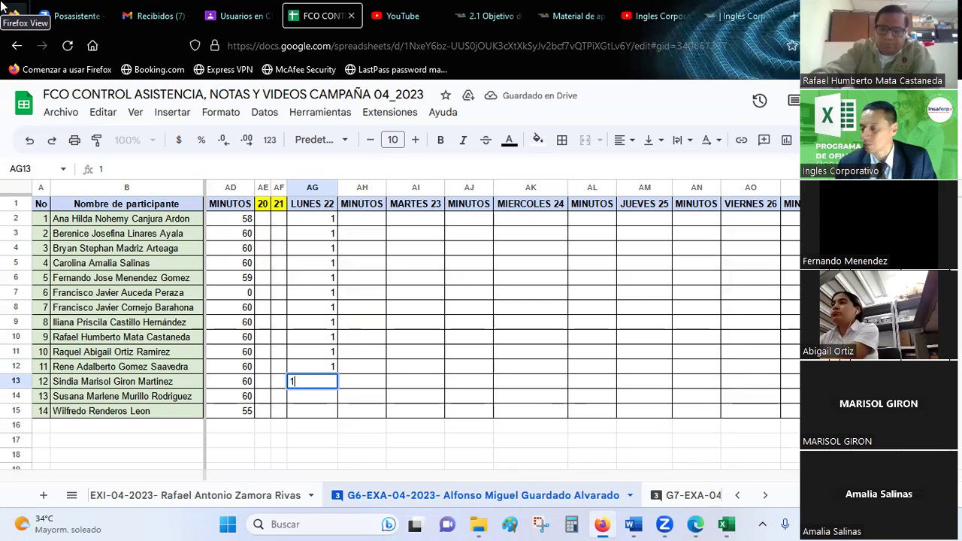
{"action": "key", "text": "Return"}
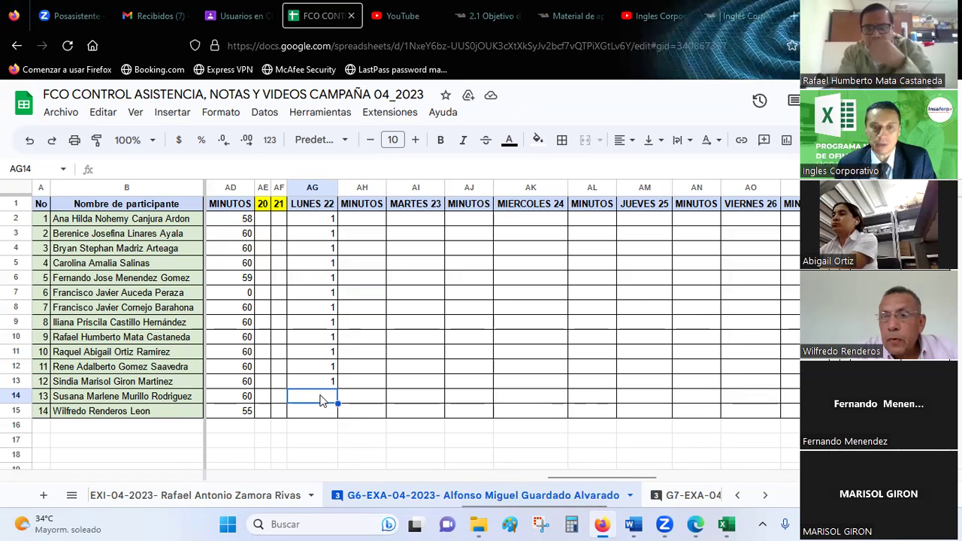
{"action": "type", "text": "0"}
{"action": "key", "text": "Return"}
{"action": "type", "text": "1"}
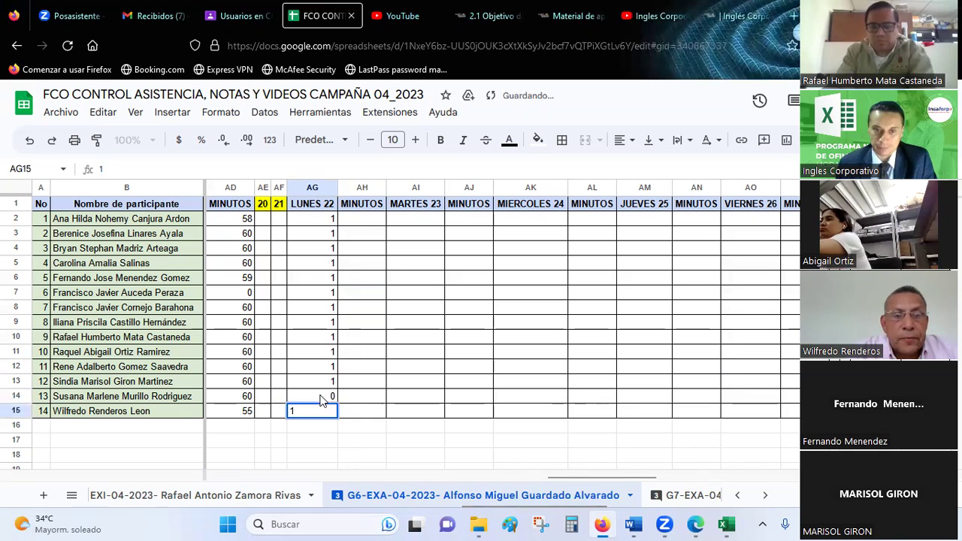
{"action": "key", "text": "Return"}
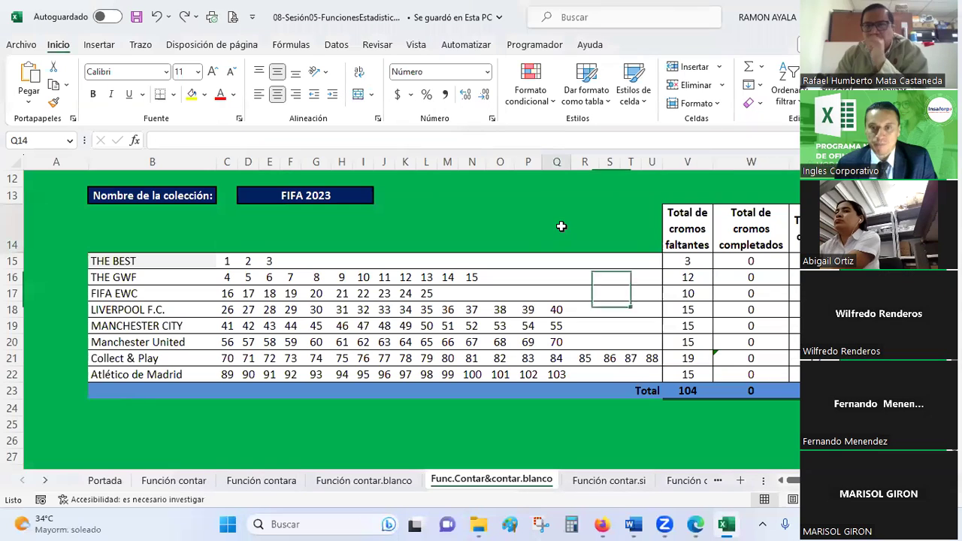
- Change participant 13's AG14 entry to 1, then minimise Firefox to return to Excel
{"action": "left_click", "coordinate": [561, 227]}
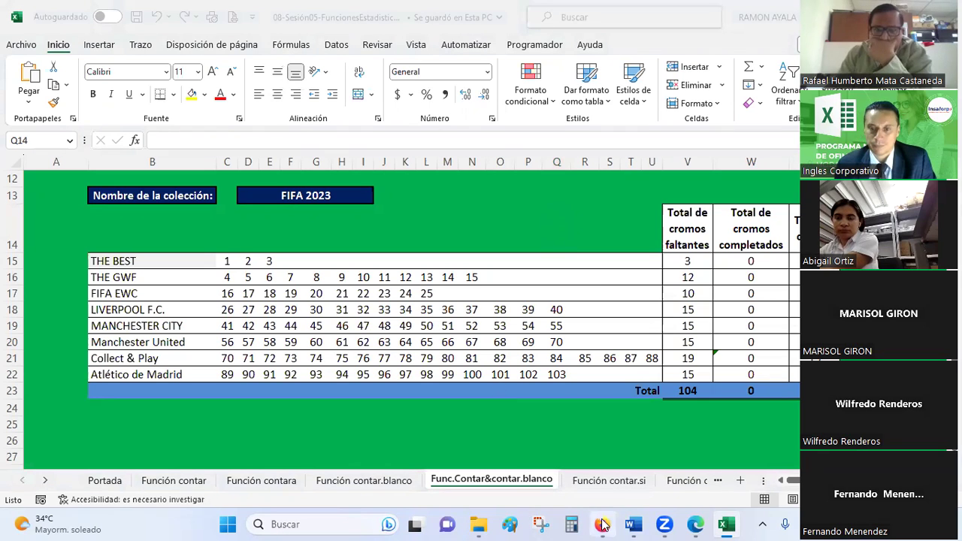
{"action": "left_click", "coordinate": [602, 524]}
{"action": "left_click", "coordinate": [315, 397]}
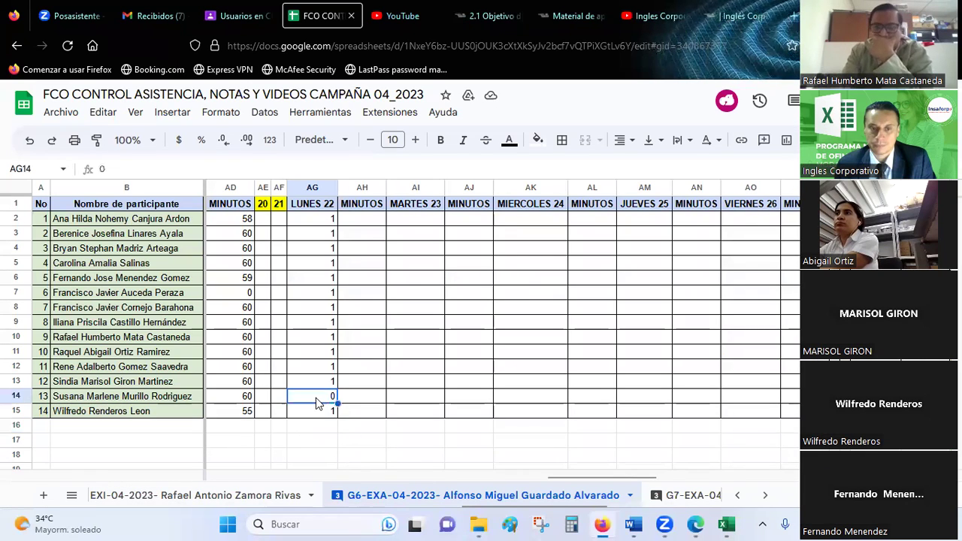
{"action": "type", "text": "1"}
{"action": "key", "text": "Return"}
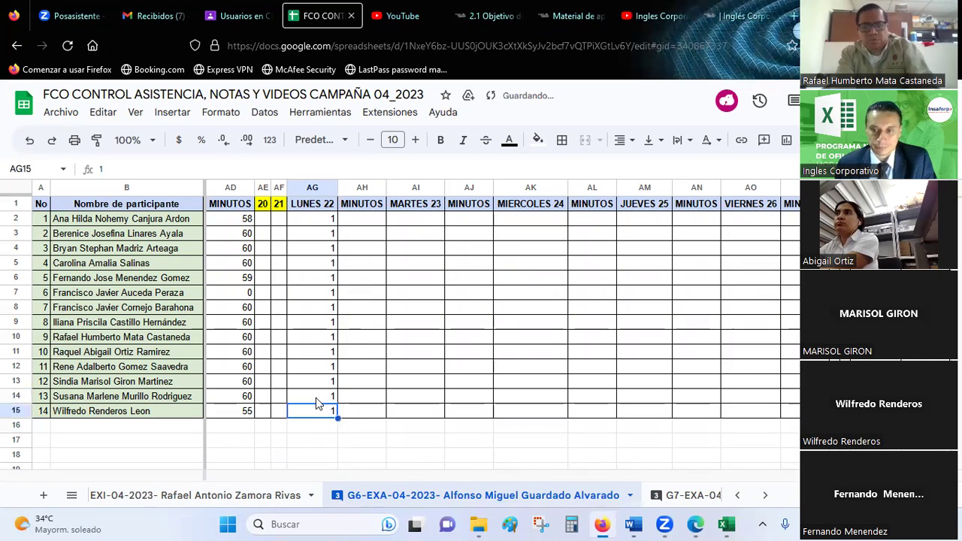
{"action": "left_click", "coordinate": [602, 524]}
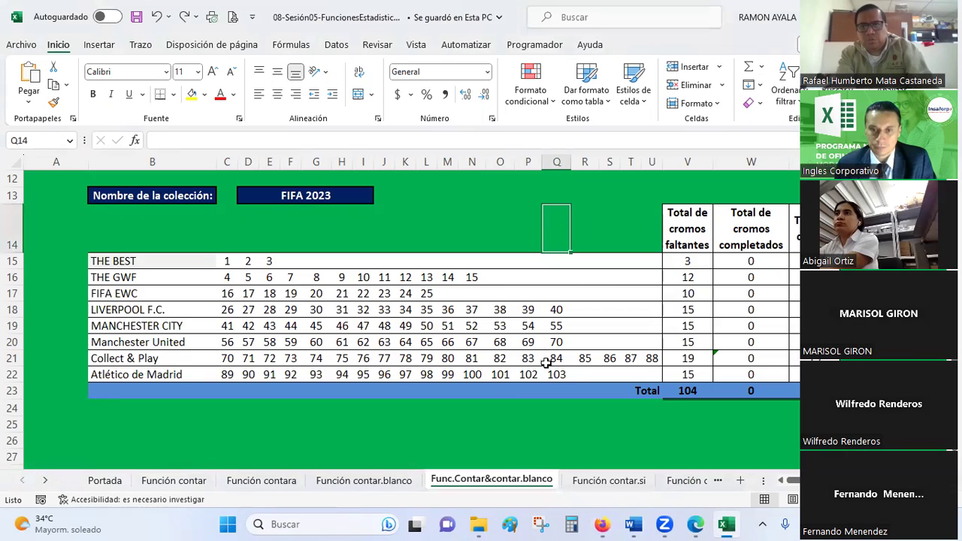
- Open the Función contar.si sheet, scroll through it, and select the second Argumentos de función picture
{"action": "left_click", "coordinate": [609, 480]}
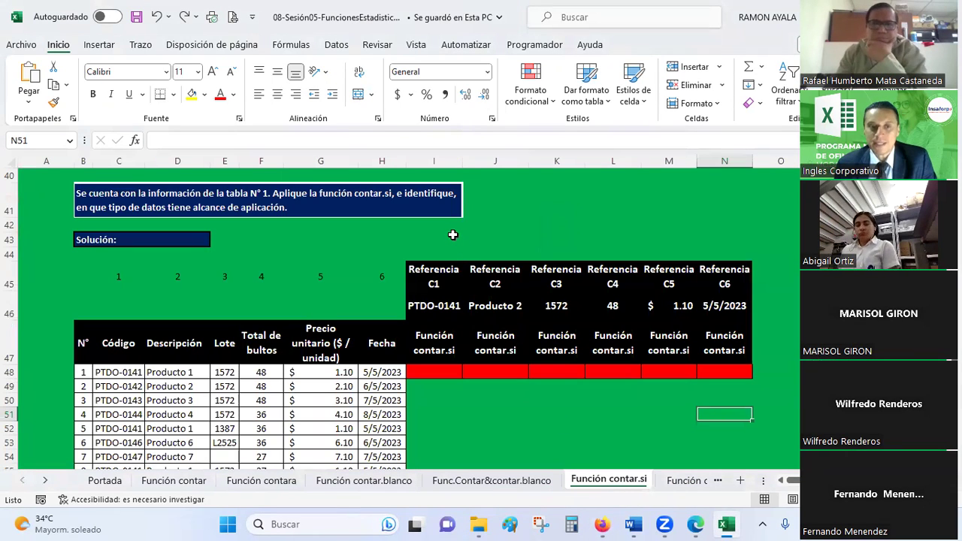
{"action": "scroll", "coordinate": [453, 234], "scroll_direction": "up", "scroll_amount": 1}
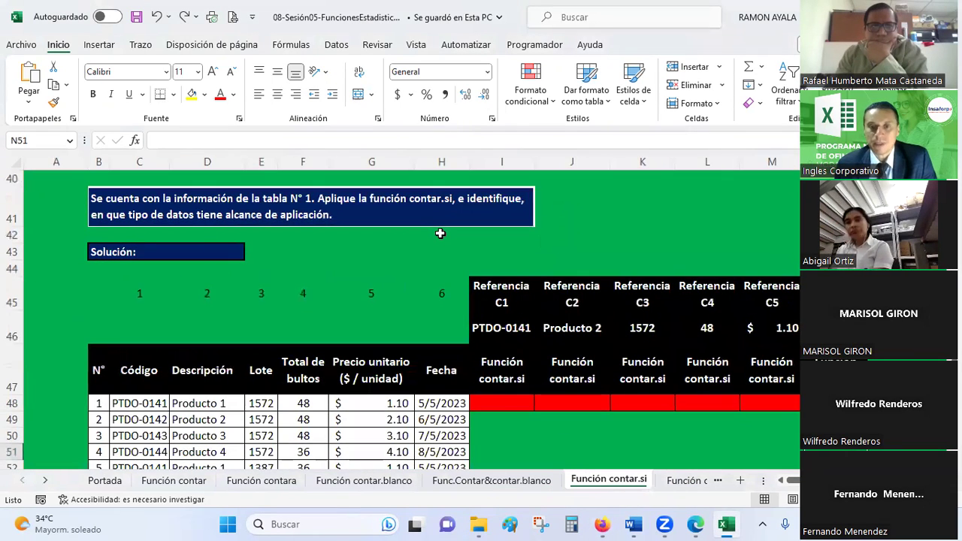
{"action": "scroll", "coordinate": [430, 236], "scroll_direction": "up", "scroll_amount": 4}
{"action": "scroll", "coordinate": [430, 236], "scroll_direction": "up", "scroll_amount": 5}
{"action": "scroll", "coordinate": [430, 236], "scroll_direction": "up", "scroll_amount": 1}
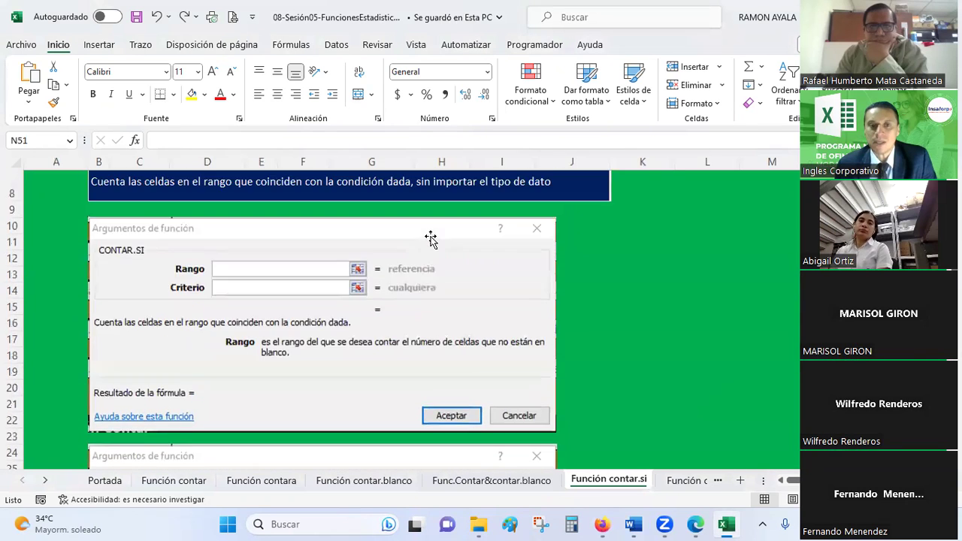
{"action": "scroll", "coordinate": [431, 236], "scroll_direction": "up", "scroll_amount": 2}
{"action": "scroll", "coordinate": [431, 237], "scroll_direction": "up", "scroll_amount": 1}
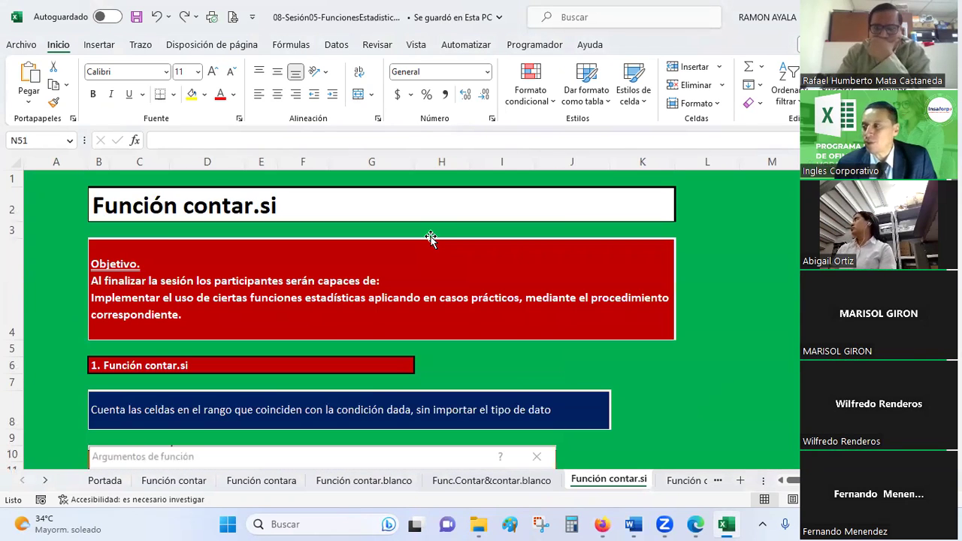
{"action": "scroll", "coordinate": [430, 237], "scroll_direction": "down", "scroll_amount": 1}
{"action": "scroll", "coordinate": [430, 237], "scroll_direction": "down", "scroll_amount": 1}
{"action": "scroll", "coordinate": [430, 238], "scroll_direction": "down", "scroll_amount": 1}
{"action": "scroll", "coordinate": [430, 237], "scroll_direction": "up", "scroll_amount": 1}
{"action": "scroll", "coordinate": [430, 237], "scroll_direction": "down", "scroll_amount": 1}
{"action": "scroll", "coordinate": [430, 237], "scroll_direction": "down", "scroll_amount": 2}
{"action": "scroll", "coordinate": [430, 238], "scroll_direction": "down", "scroll_amount": 1}
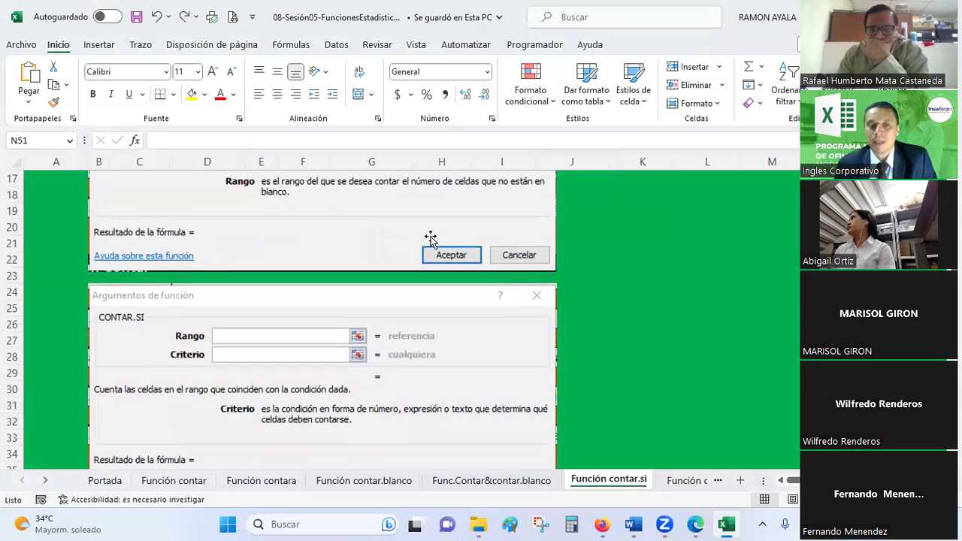
{"action": "scroll", "coordinate": [430, 238], "scroll_direction": "up", "scroll_amount": 3}
{"action": "scroll", "coordinate": [430, 238], "scroll_direction": "down", "scroll_amount": 3}
{"action": "scroll", "coordinate": [430, 237], "scroll_direction": "down", "scroll_amount": 1}
{"action": "scroll", "coordinate": [430, 238], "scroll_direction": "up", "scroll_amount": 1}
{"action": "scroll", "coordinate": [430, 237], "scroll_direction": "up", "scroll_amount": 1}
{"action": "scroll", "coordinate": [430, 238], "scroll_direction": "down", "scroll_amount": 2}
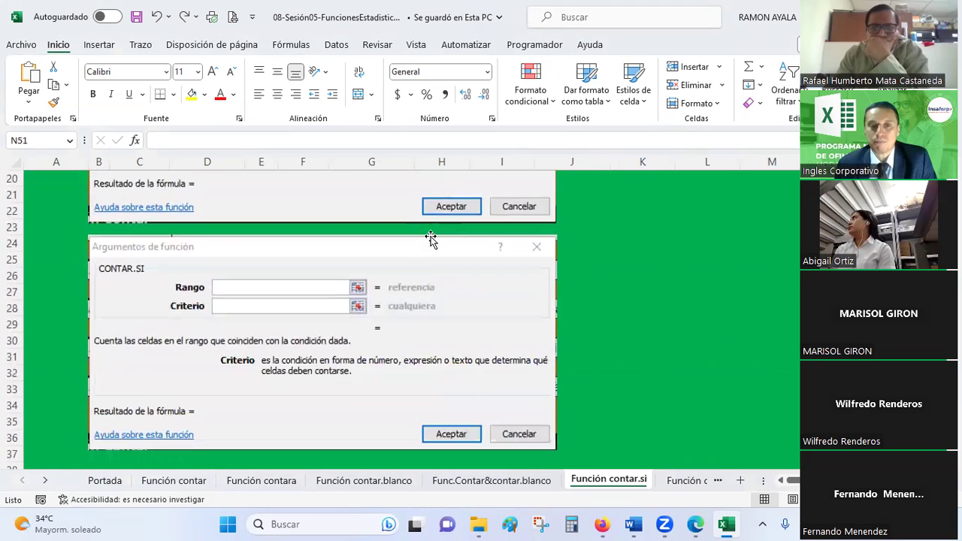
{"action": "scroll", "coordinate": [430, 237], "scroll_direction": "down", "scroll_amount": 1}
{"action": "left_click", "coordinate": [430, 238]}
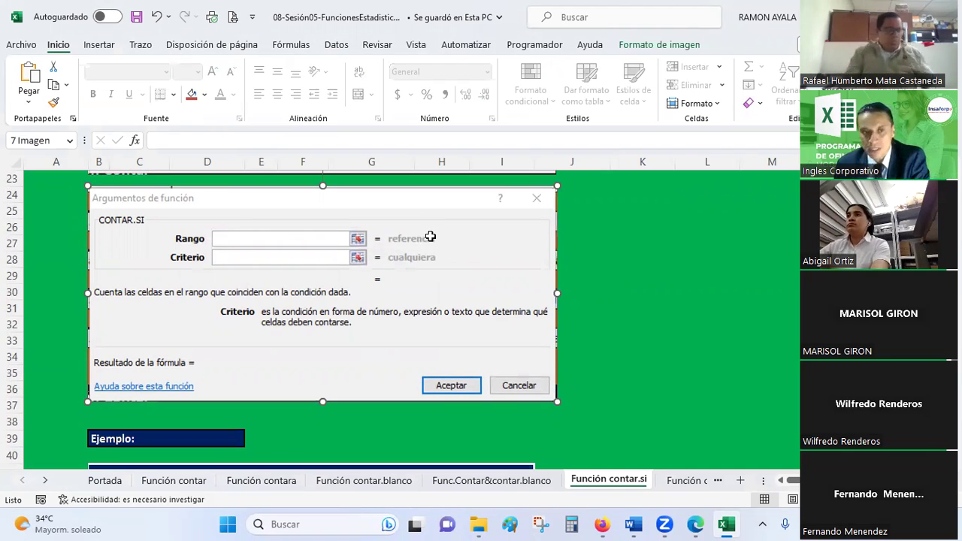
- Delete the duplicate arguments screenshot, then delete the emptied rows 24 to 37
{"action": "key", "text": "Delete"}
{"action": "left_click_drag", "start_coordinate": [11, 196], "coordinate": [11, 406]}
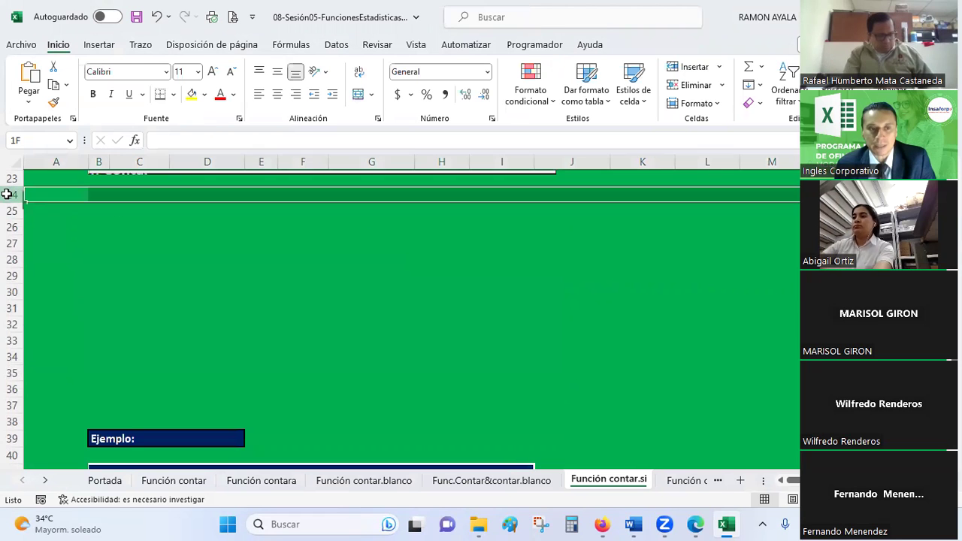
{"action": "right_click", "coordinate": [101, 362]}
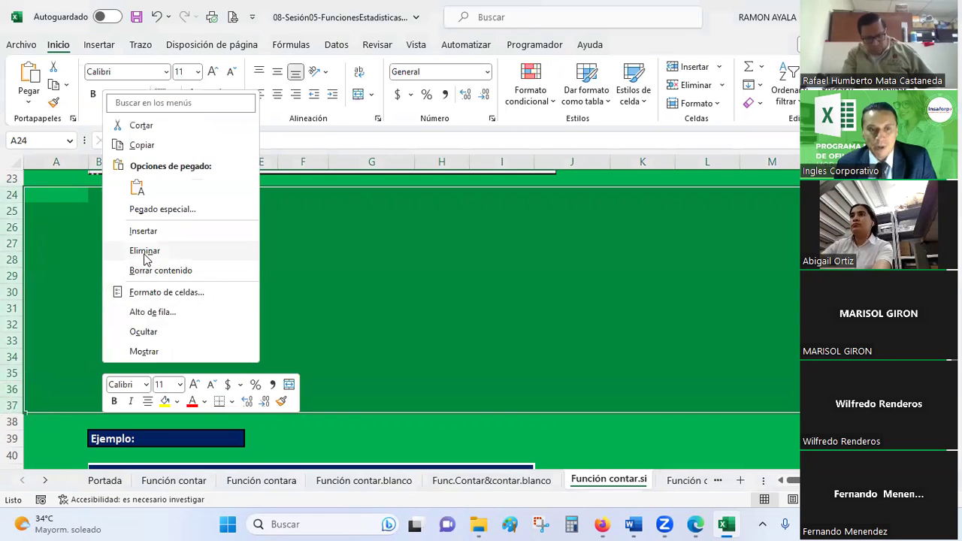
{"action": "left_click", "coordinate": [146, 251]}
- Review the contar.si description in B8, then scroll down to the ten-row product table
{"action": "scroll", "coordinate": [267, 250], "scroll_direction": "up", "scroll_amount": 4}
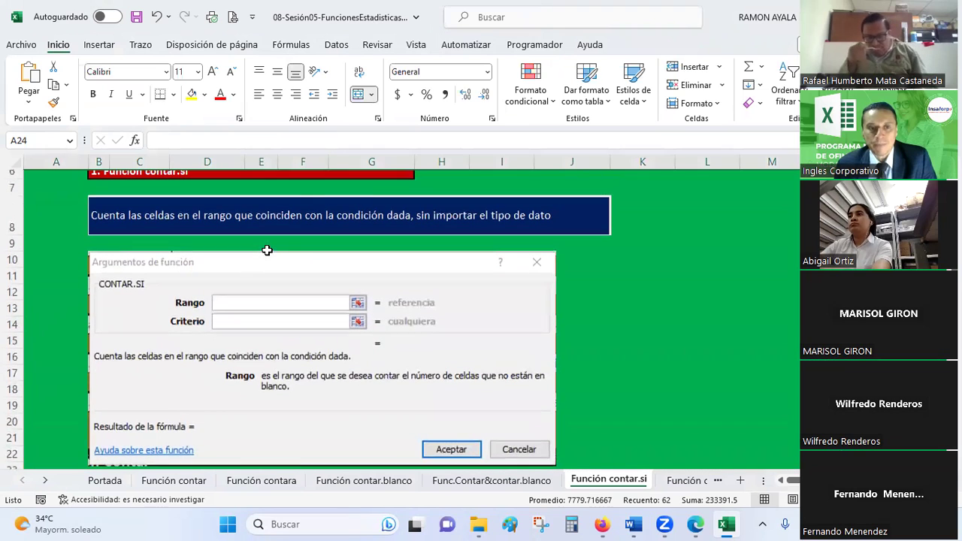
{"action": "left_click", "coordinate": [160, 222]}
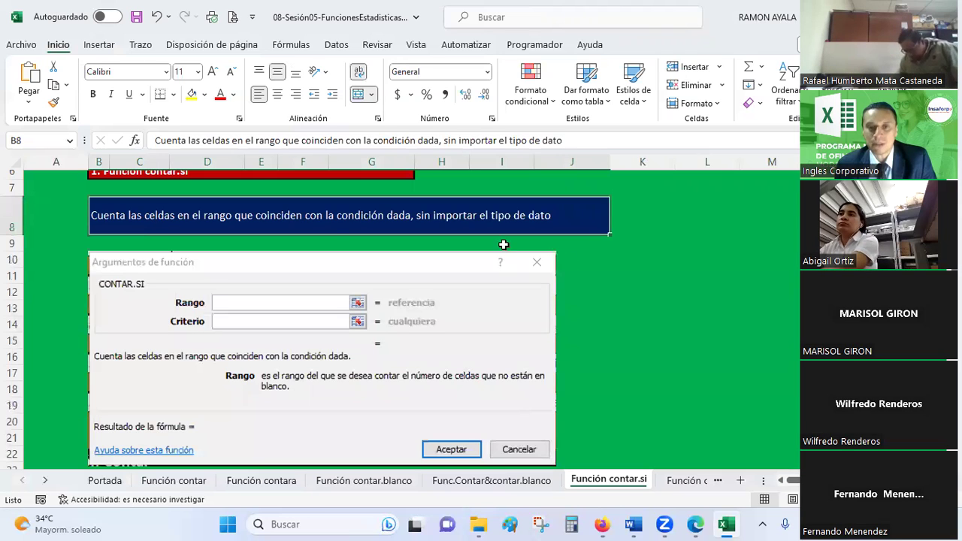
{"action": "left_click", "coordinate": [587, 263]}
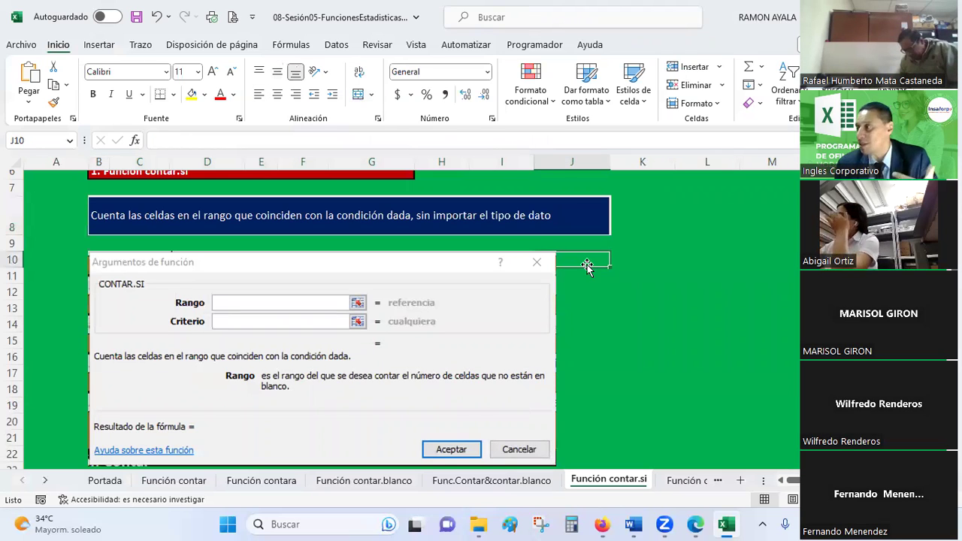
{"action": "scroll", "coordinate": [586, 267], "scroll_direction": "down", "scroll_amount": 1}
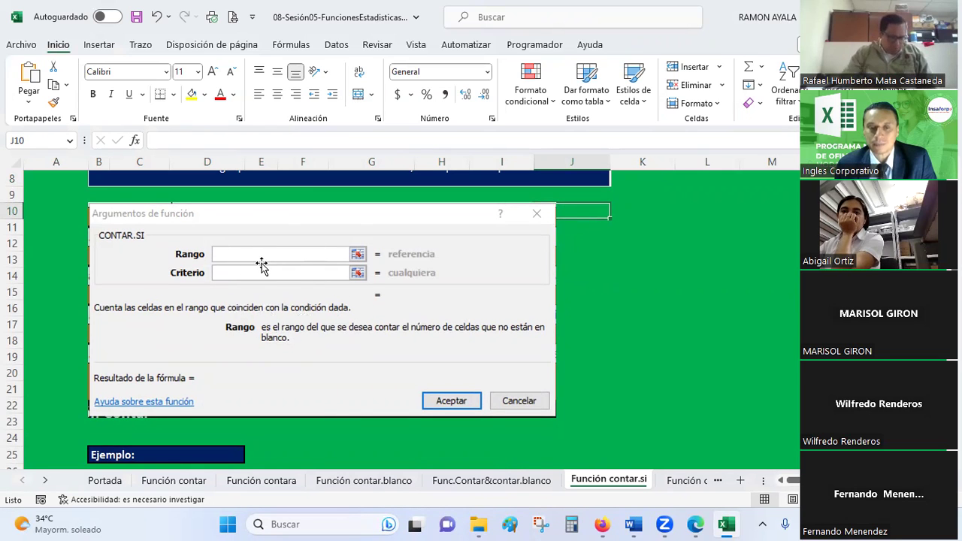
{"action": "scroll", "coordinate": [261, 265], "scroll_direction": "down", "scroll_amount": 4}
{"action": "scroll", "coordinate": [261, 264], "scroll_direction": "down", "scroll_amount": 3}
{"action": "scroll", "coordinate": [262, 259], "scroll_direction": "down", "scroll_amount": 1}
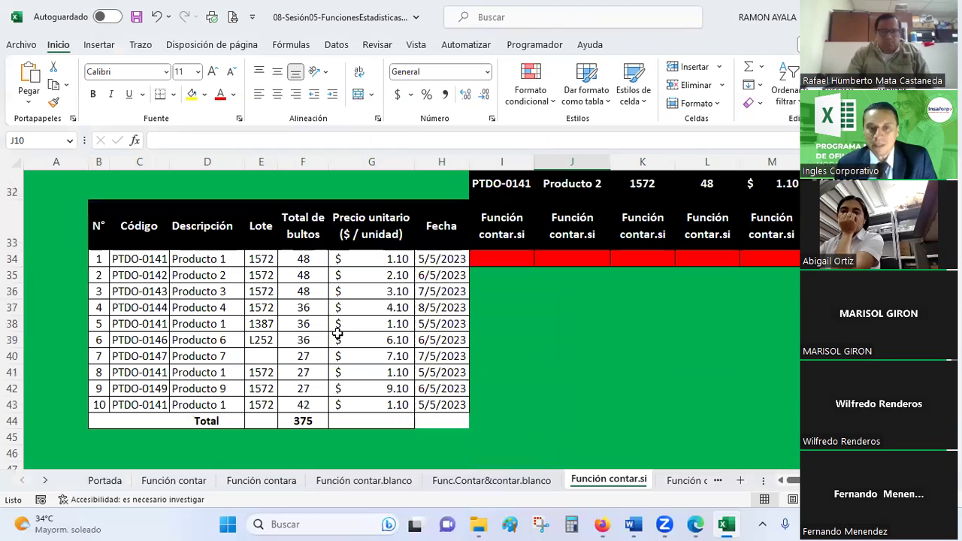
{"action": "scroll", "coordinate": [338, 333], "scroll_direction": "up", "scroll_amount": 1}
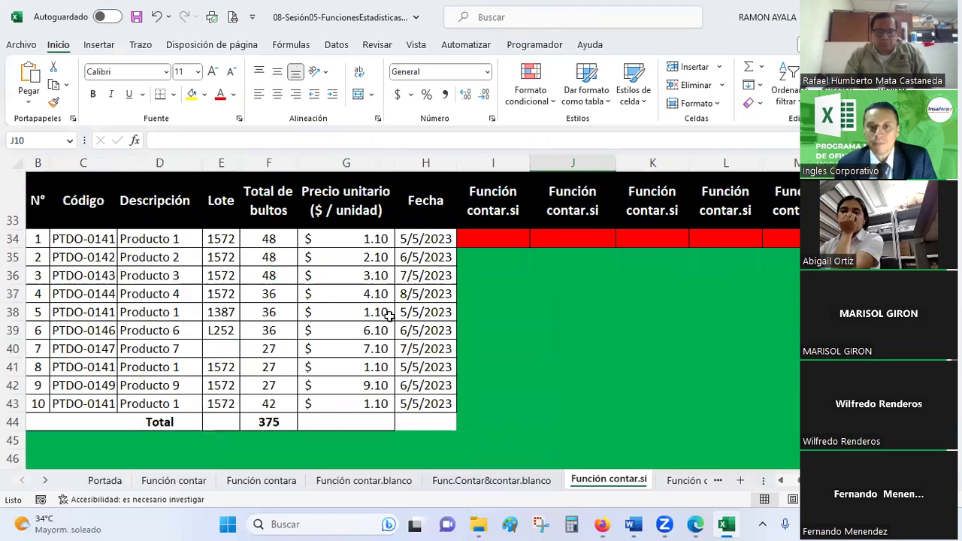
{"action": "scroll", "coordinate": [389, 316], "scroll_direction": "up", "scroll_amount": 1}
- Select I34 and insert the CONTAR.SI function by searching for contar.si
{"action": "left_click", "coordinate": [487, 254]}
{"action": "left_click", "coordinate": [492, 233]}
{"action": "left_click", "coordinate": [490, 276]}
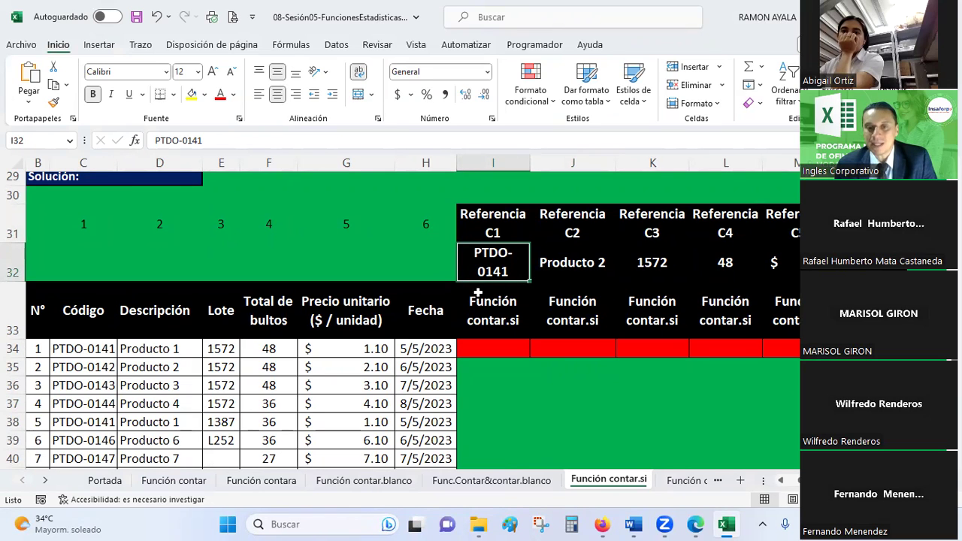
{"action": "left_click", "coordinate": [481, 345]}
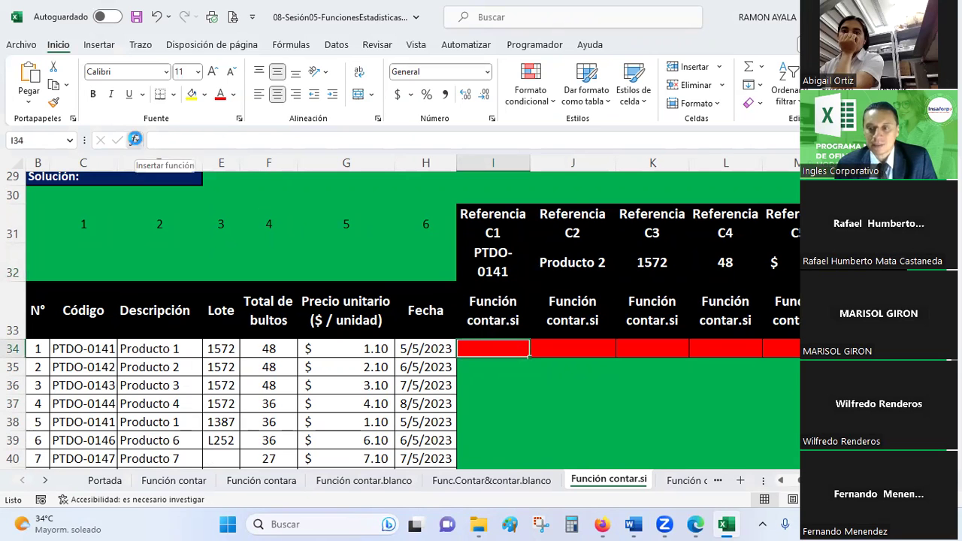
{"action": "left_click", "coordinate": [135, 139]}
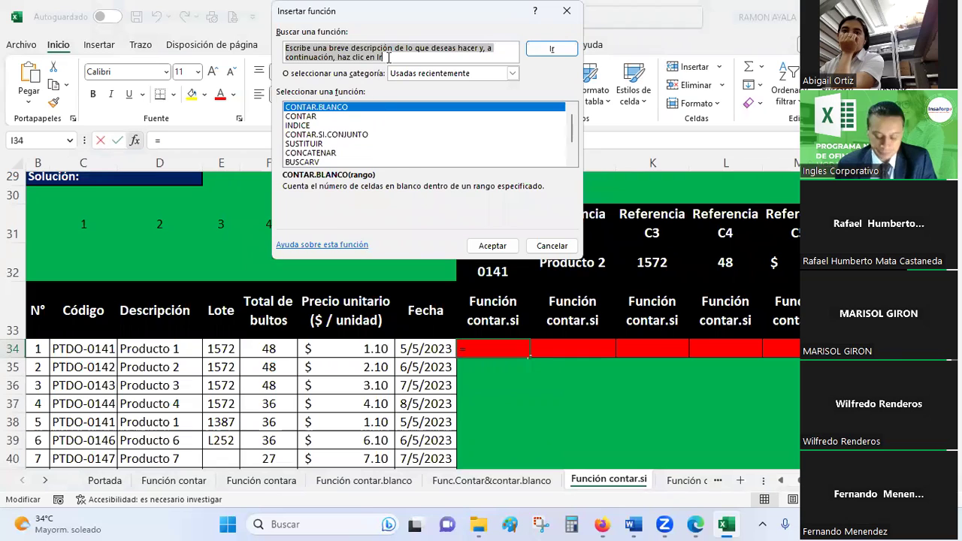
{"action": "type", "text": "contar.si"}
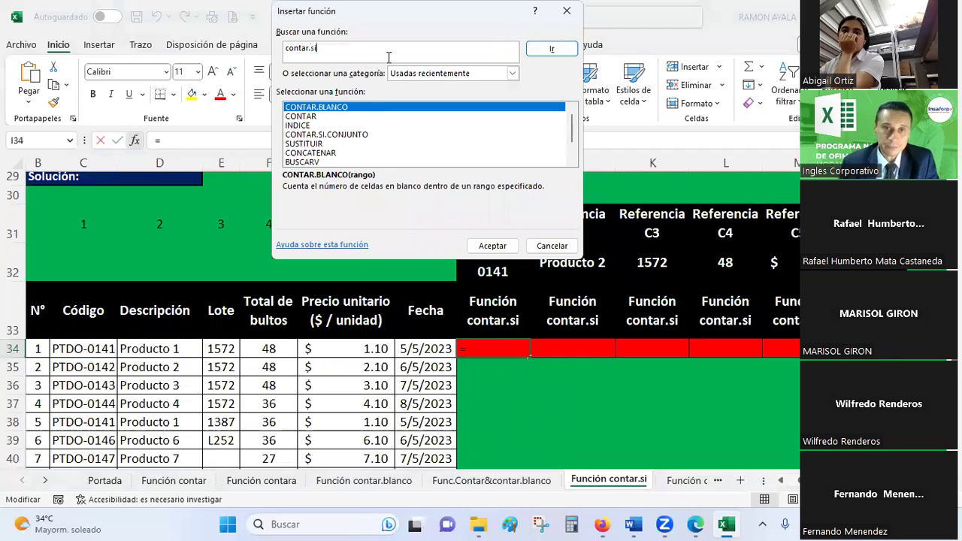
{"action": "left_click", "coordinate": [552, 48]}
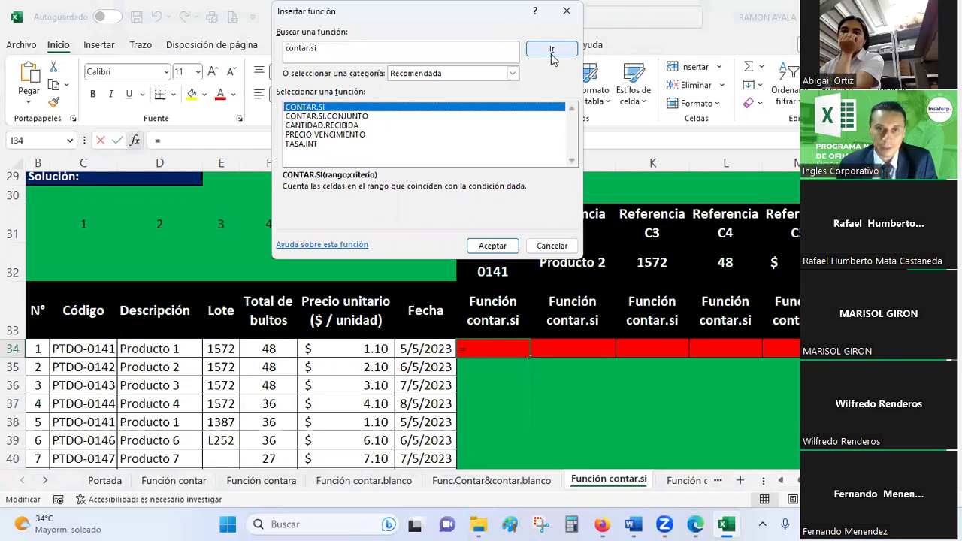
{"action": "left_click", "coordinate": [491, 245]}
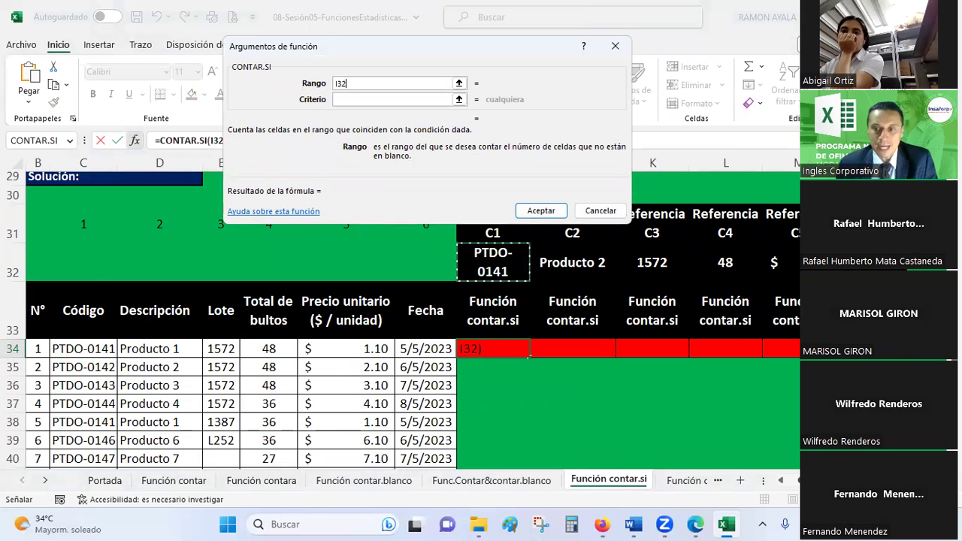
- Set Rango to C34:C43 and Criterio to I32 (PTDO-0141), so I34 shows 4
{"action": "scroll", "coordinate": [496, 353], "scroll_direction": "down", "scroll_amount": 2}
{"action": "left_click_drag", "start_coordinate": [156, 294], "coordinate": [156, 330]}
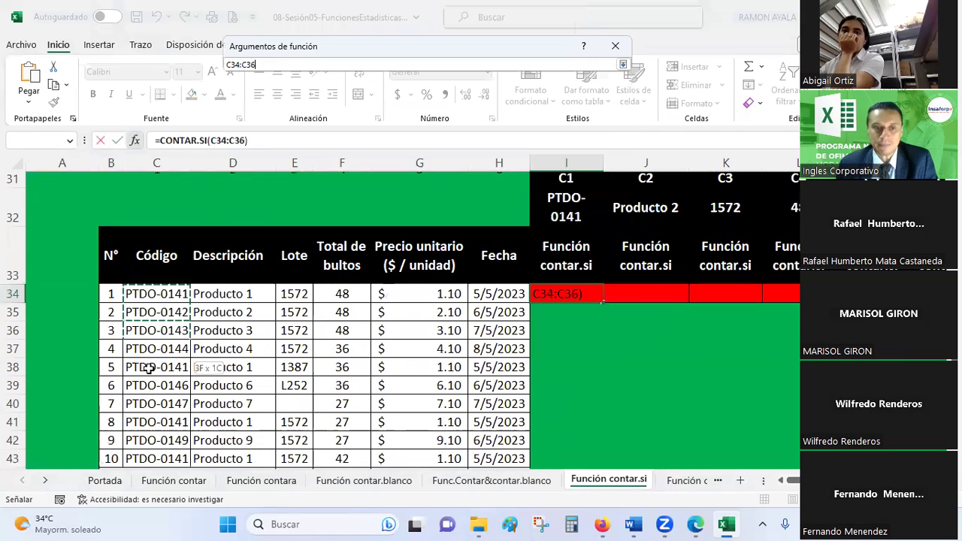
{"action": "left_click_drag", "start_coordinate": [150, 368], "coordinate": [156, 402]}
{"action": "left_click", "coordinate": [361, 99]}
{"action": "scroll", "coordinate": [684, 362], "scroll_direction": "up", "scroll_amount": 2}
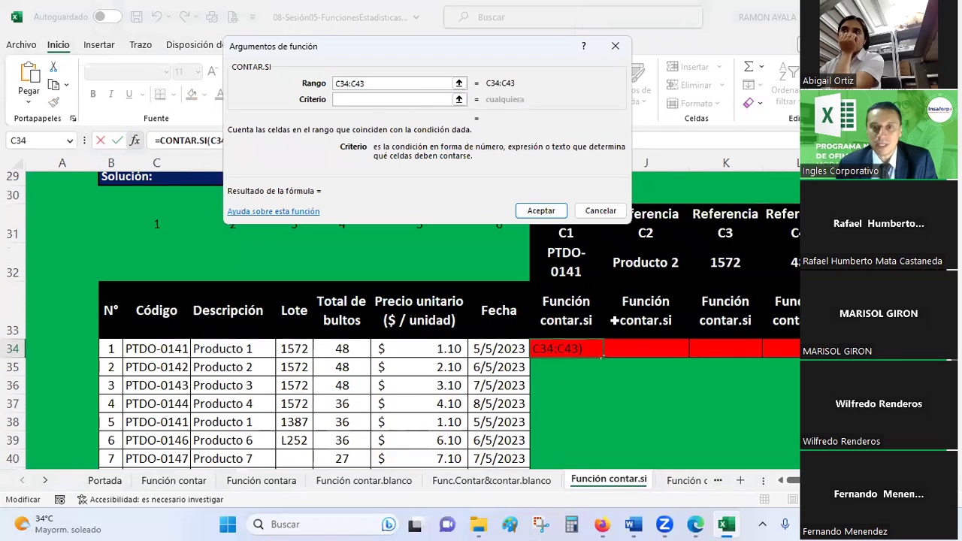
{"action": "left_click", "coordinate": [577, 267]}
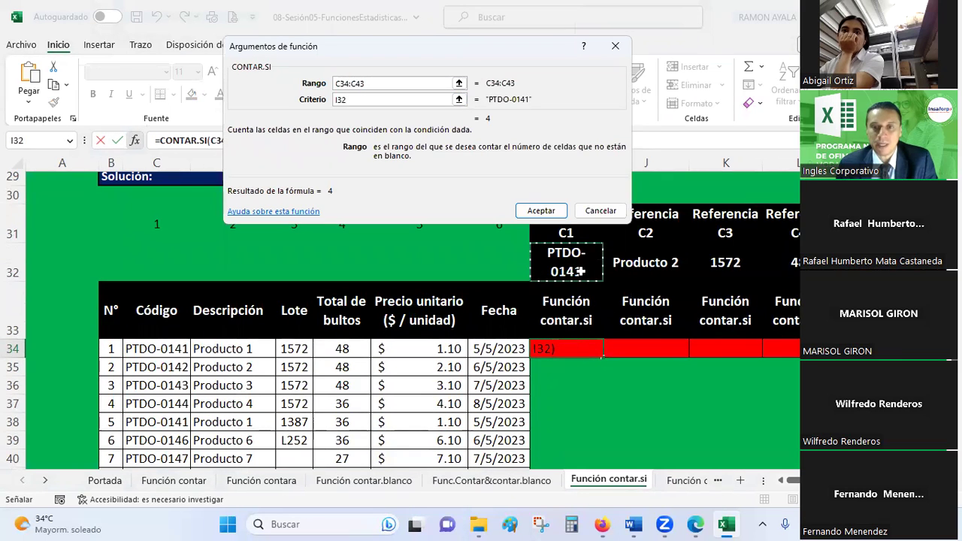
{"action": "left_click", "coordinate": [538, 211]}
{"action": "scroll", "coordinate": [537, 211], "scroll_direction": "down", "scroll_amount": 1}
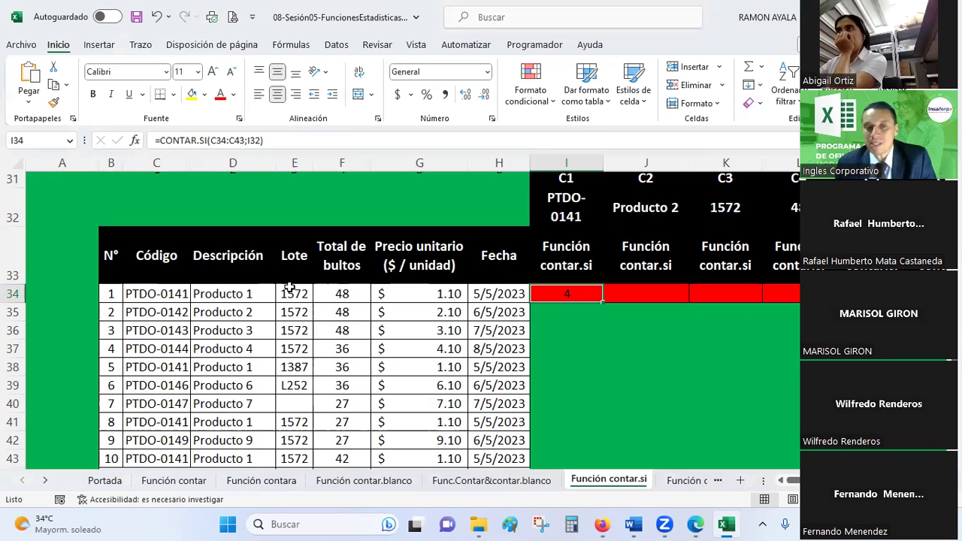
- Turn on filters for headers B33:H33, filter Código to PTDO-0141, and select the four matching codes
{"action": "left_click_drag", "start_coordinate": [113, 264], "coordinate": [485, 267]}
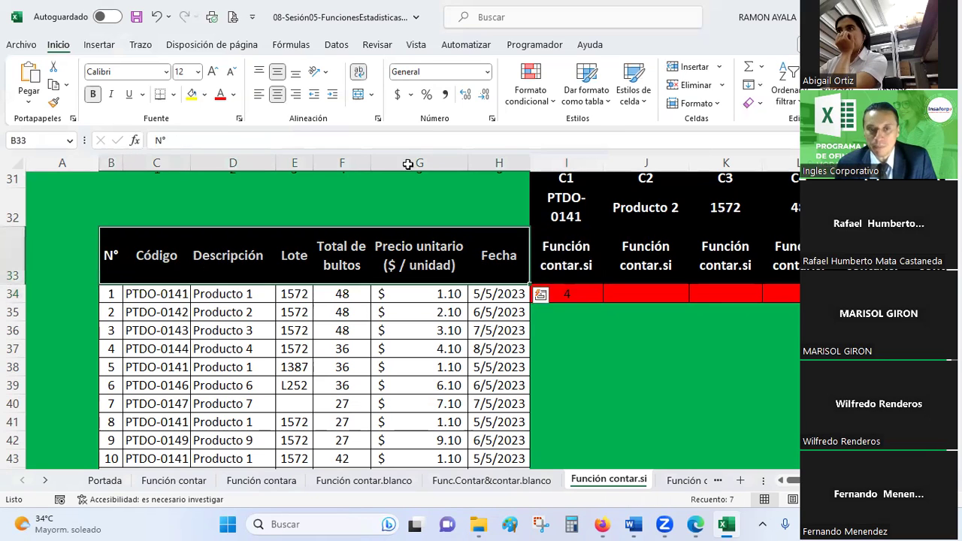
{"action": "left_click", "coordinate": [336, 45]}
{"action": "left_click", "coordinate": [496, 76]}
{"action": "left_click", "coordinate": [237, 328]}
{"action": "left_click", "coordinate": [177, 255]}
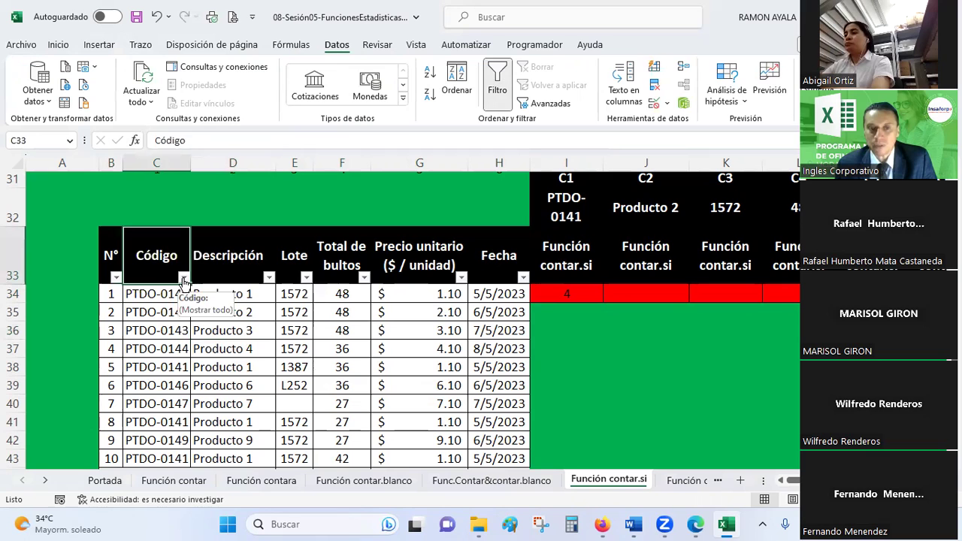
{"action": "left_click", "coordinate": [184, 279]}
{"action": "left_click", "coordinate": [258, 359]}
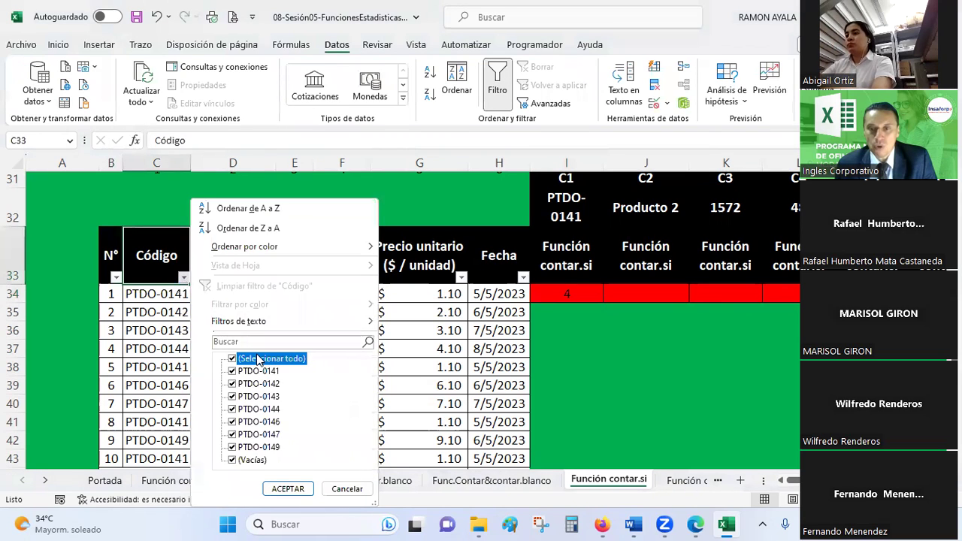
{"action": "left_click", "coordinate": [258, 371]}
{"action": "left_click", "coordinate": [288, 488]}
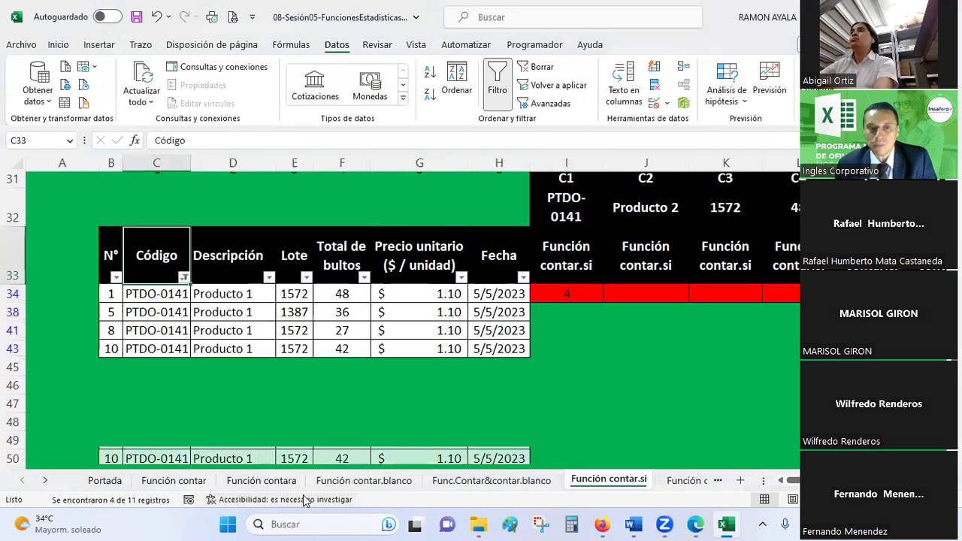
{"action": "left_click_drag", "start_coordinate": [167, 293], "coordinate": [167, 348]}
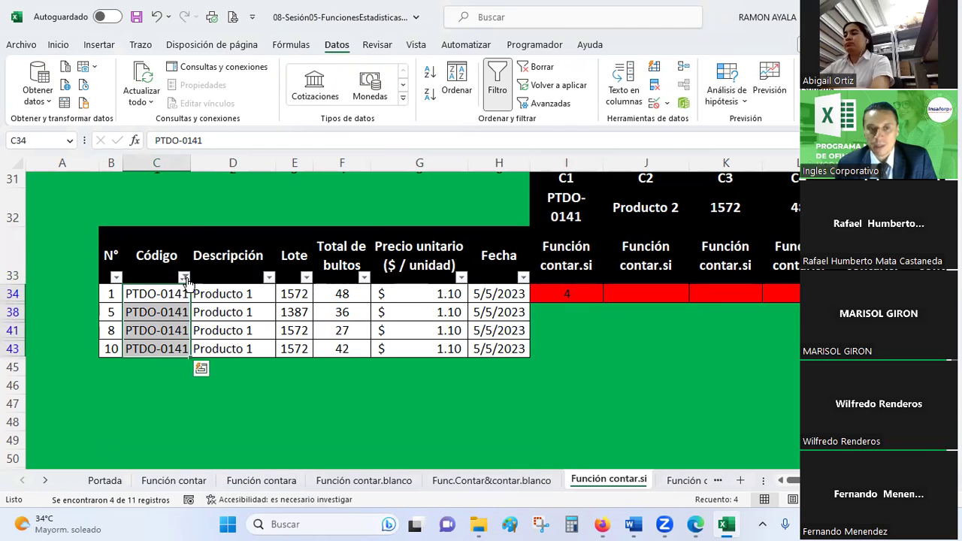
- Tick every code in the Código filter so all ten rows show again
{"action": "left_click", "coordinate": [184, 278]}
{"action": "left_click", "coordinate": [264, 358]}
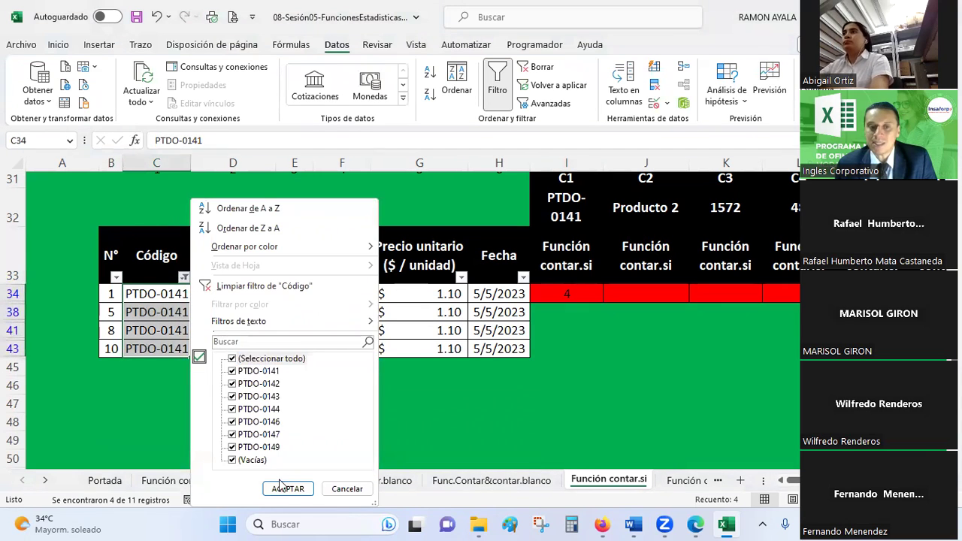
{"action": "left_click", "coordinate": [286, 489]}
{"action": "left_click", "coordinate": [660, 390]}
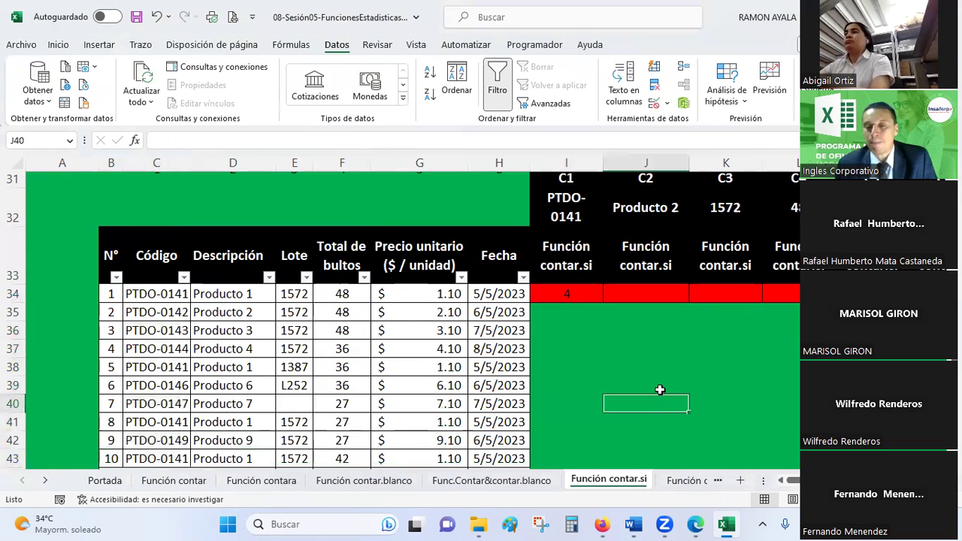
- Fill the I34 CONTAR.SI formula right across row 34 to N34
{"action": "left_click", "coordinate": [579, 292]}
{"action": "mouse_move", "coordinate": [607, 305]}
{"action": "left_mouse_down"}
{"action": "mouse_move", "coordinate": [455, 293]}
{"action": "mouse_move", "coordinate": [782, 294]}
{"action": "left_mouse_up"}
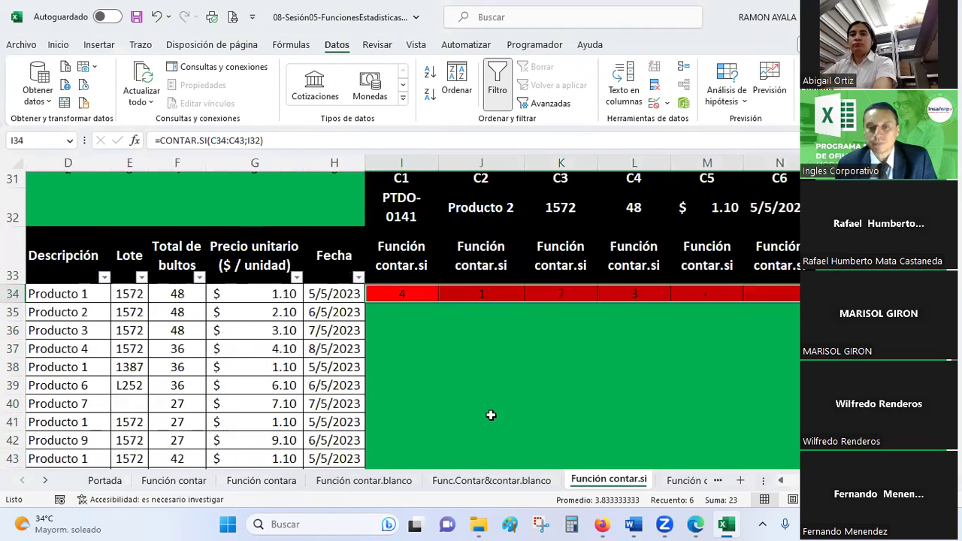
{"action": "left_click", "coordinate": [481, 385]}
{"action": "scroll", "coordinate": [672, 358], "scroll_direction": "left", "scroll_amount": 3}
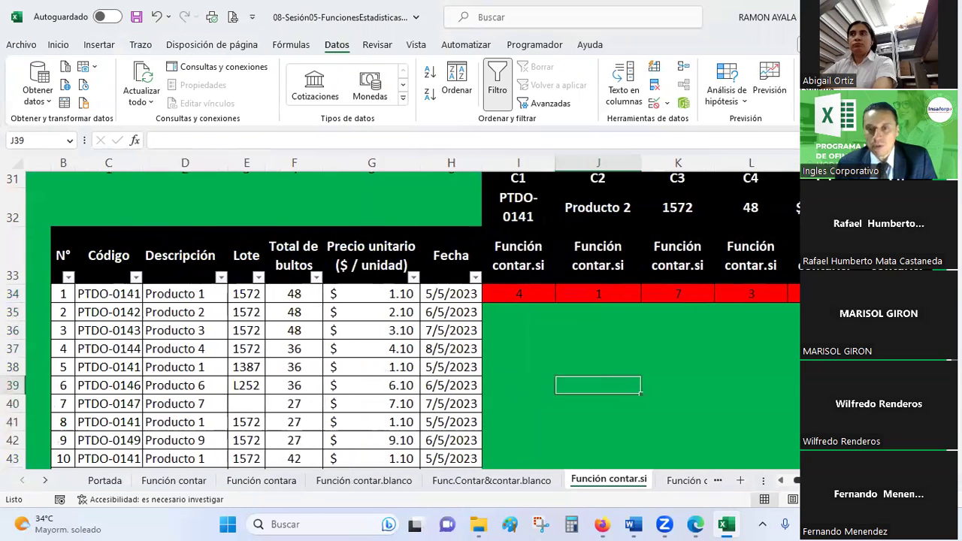
- Review the J34 and K34 counts against their criteria, Producto 2 in J32 and 1572 in K32
{"action": "left_click", "coordinate": [619, 296]}
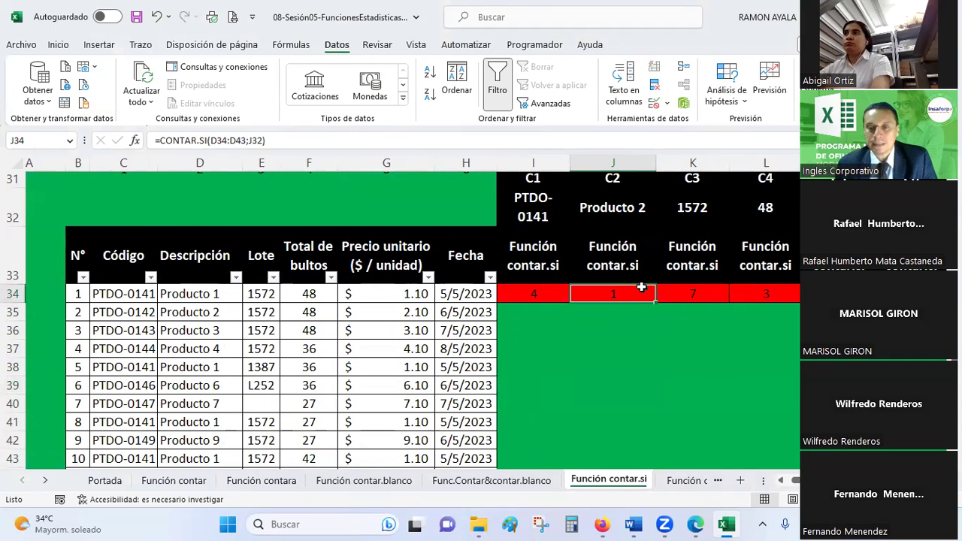
{"action": "scroll", "coordinate": [617, 247], "scroll_direction": "up", "scroll_amount": 1}
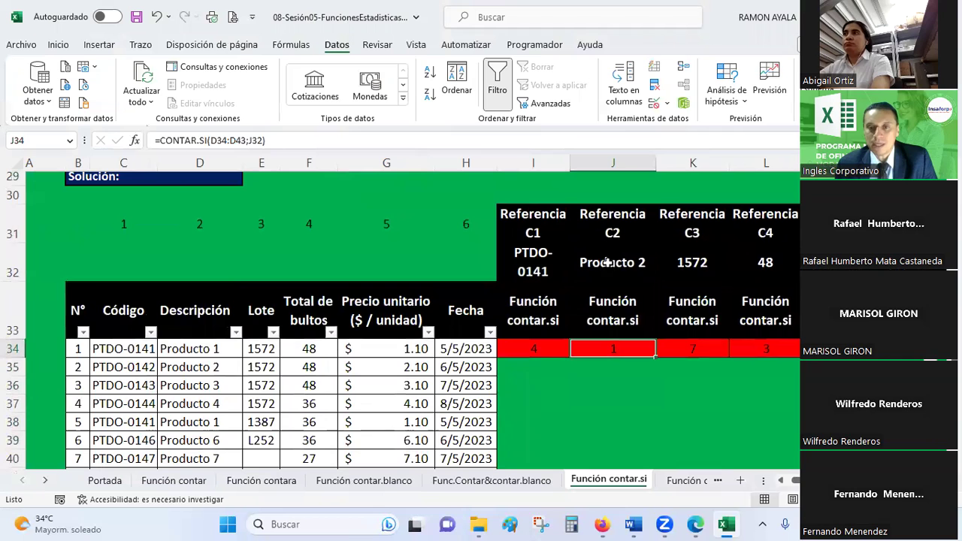
{"action": "left_click", "coordinate": [606, 263]}
{"action": "scroll", "coordinate": [607, 263], "scroll_direction": "down", "scroll_amount": 2}
{"action": "left_click", "coordinate": [609, 237]}
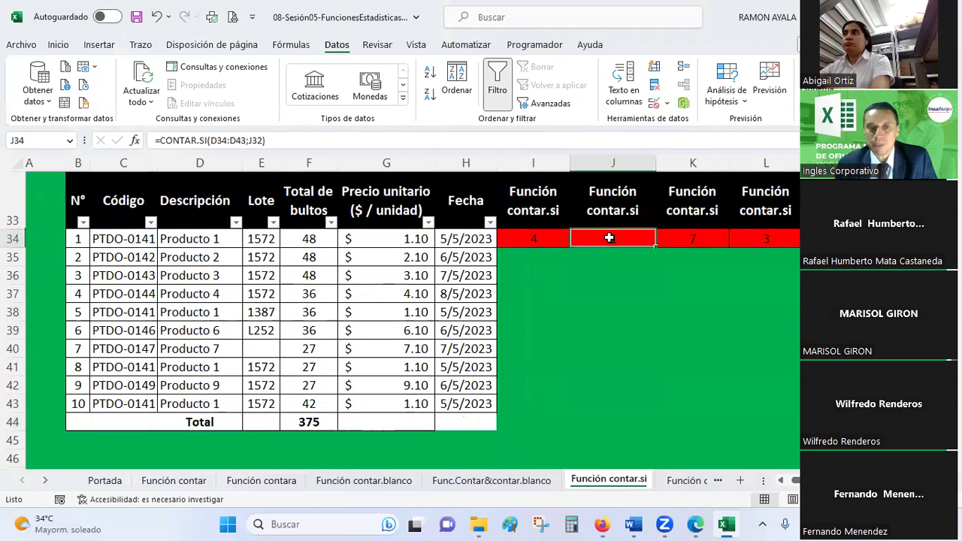
{"action": "scroll", "coordinate": [613, 237], "scroll_direction": "up", "scroll_amount": 2}
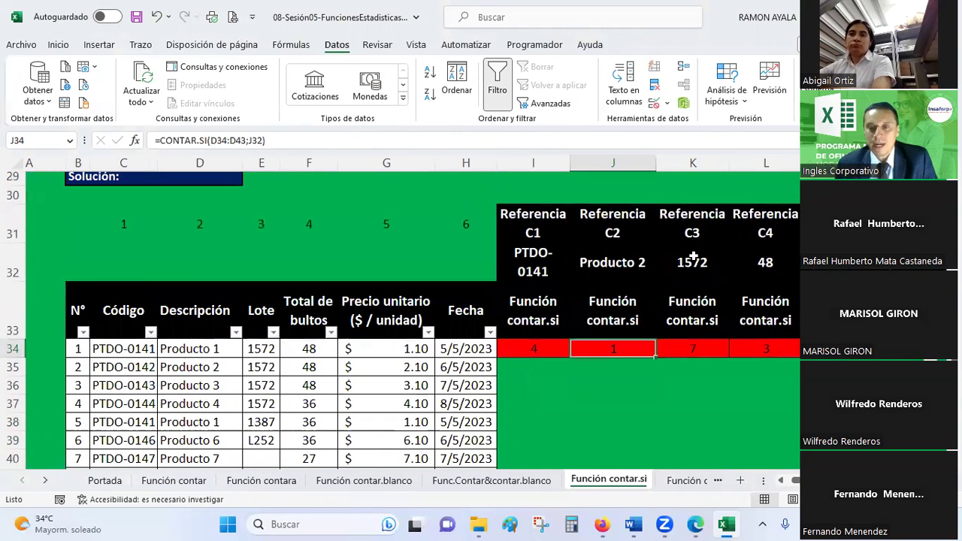
{"action": "left_click", "coordinate": [692, 262]}
{"action": "scroll", "coordinate": [696, 265], "scroll_direction": "down", "scroll_amount": 1}
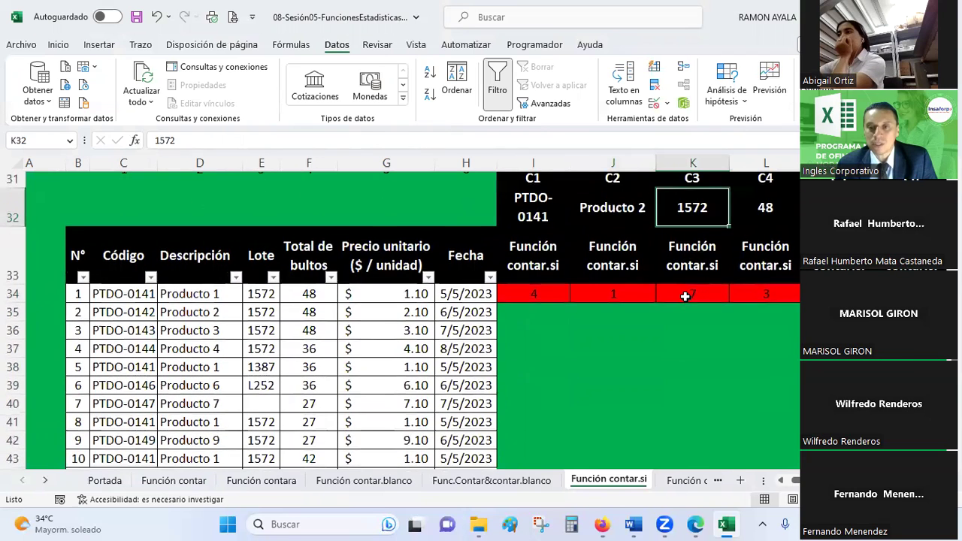
{"action": "left_click", "coordinate": [683, 295]}
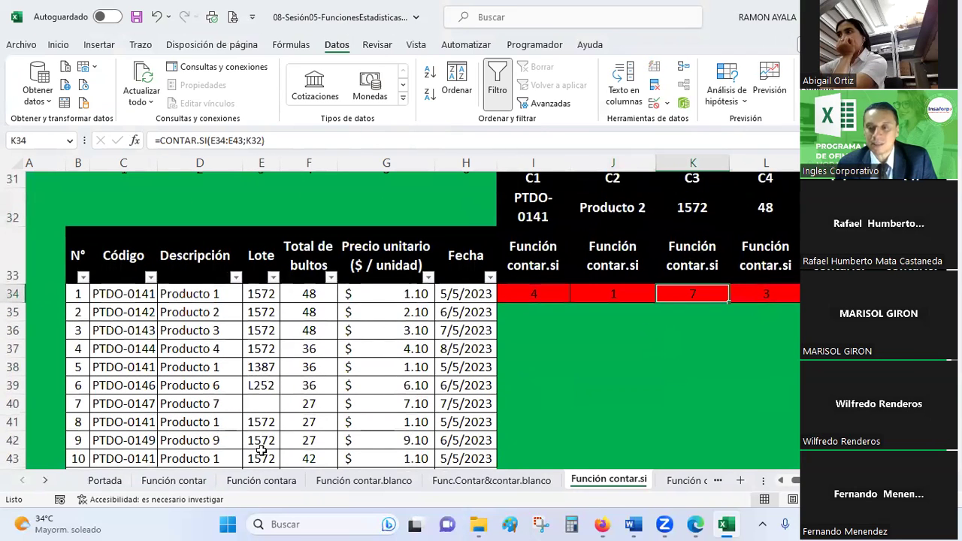
- Filter the Lote column to 1572 only and select the visible Total de bultos values
{"action": "left_click", "coordinate": [272, 278]}
{"action": "left_click", "coordinate": [134, 383]}
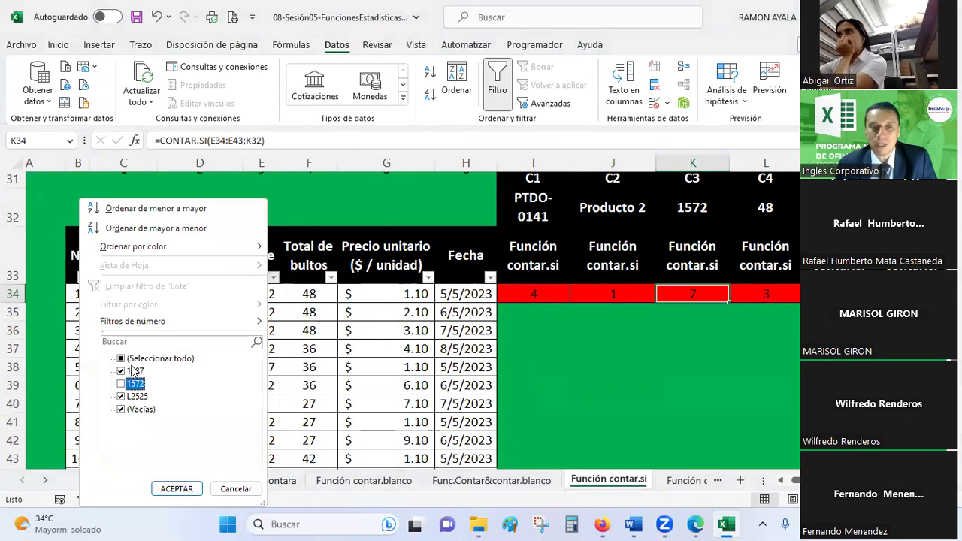
{"action": "left_click", "coordinate": [121, 359]}
{"action": "left_click", "coordinate": [121, 359]}
{"action": "left_click", "coordinate": [121, 383]}
{"action": "left_click", "coordinate": [177, 489]}
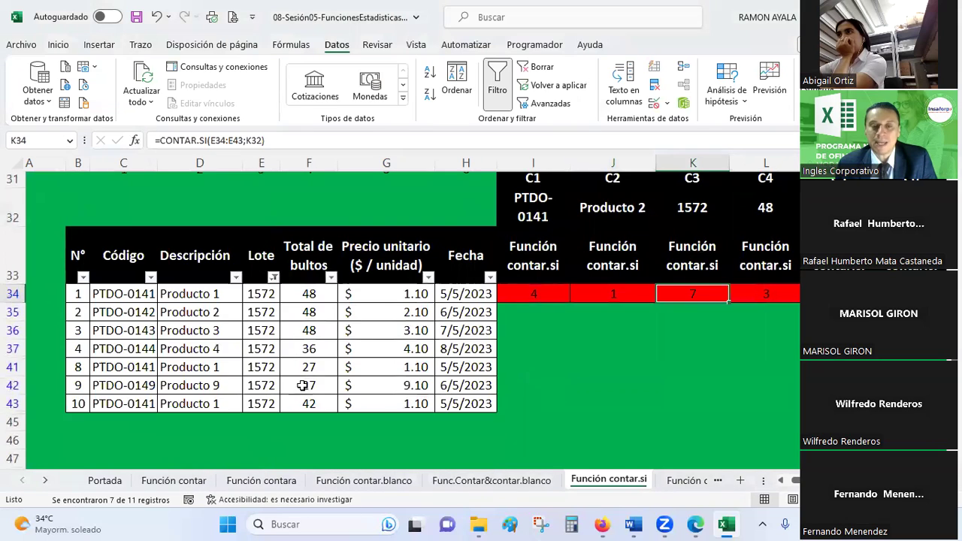
{"action": "scroll", "coordinate": [304, 380], "scroll_direction": "down", "scroll_amount": 1}
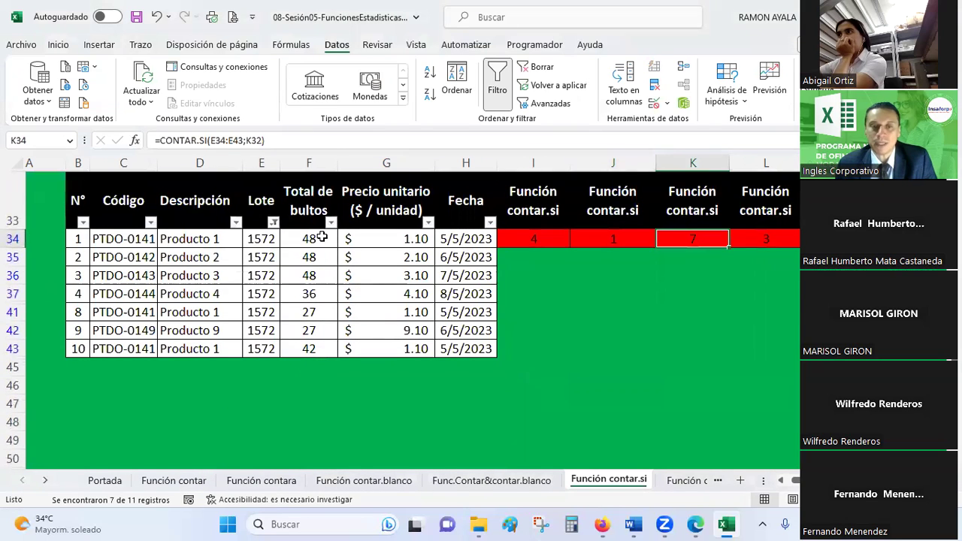
{"action": "left_click_drag", "start_coordinate": [322, 237], "coordinate": [321, 349]}
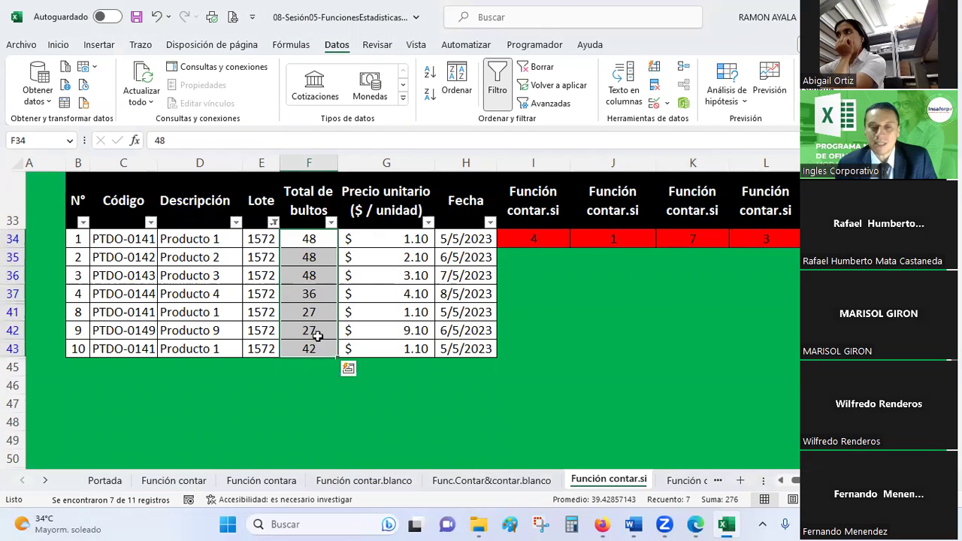
{"action": "left_click", "coordinate": [323, 301]}
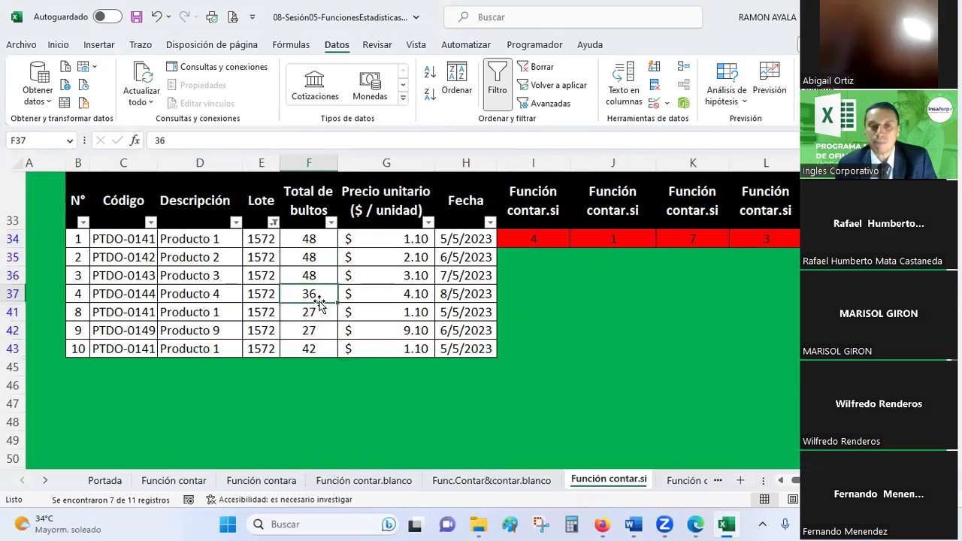
- Inspect the descriptions, narrow the filter to Producto 1, and select its bultos values
{"action": "left_click", "coordinate": [203, 240]}
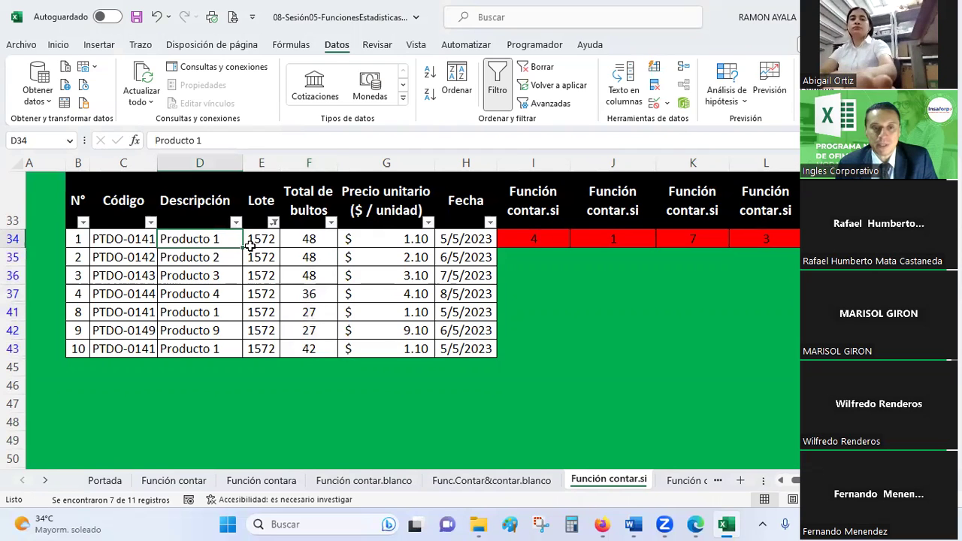
{"action": "left_click", "coordinate": [210, 256]}
{"action": "left_click", "coordinate": [224, 299]}
{"action": "left_click", "coordinate": [224, 331]}
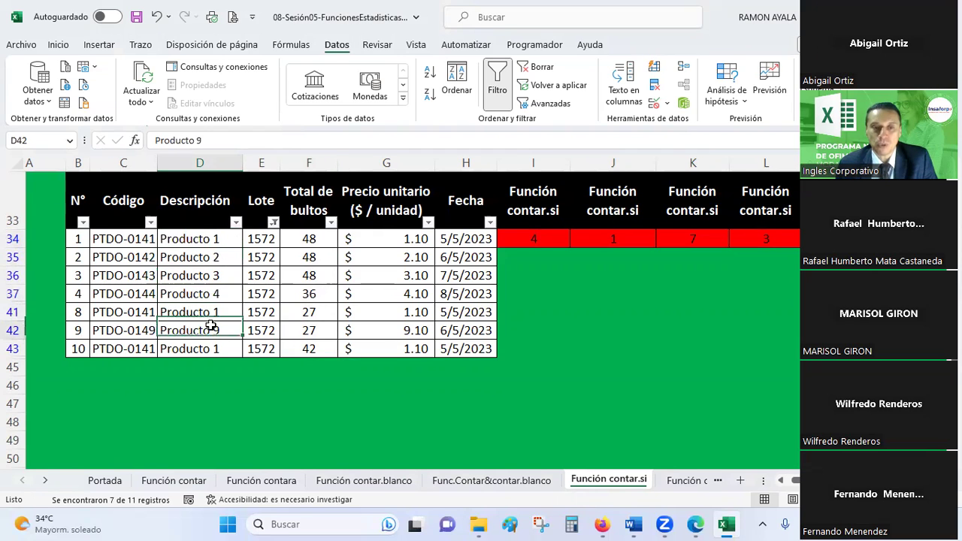
{"action": "left_click", "coordinate": [200, 255]}
{"action": "key", "text": "ctrl+Down"}
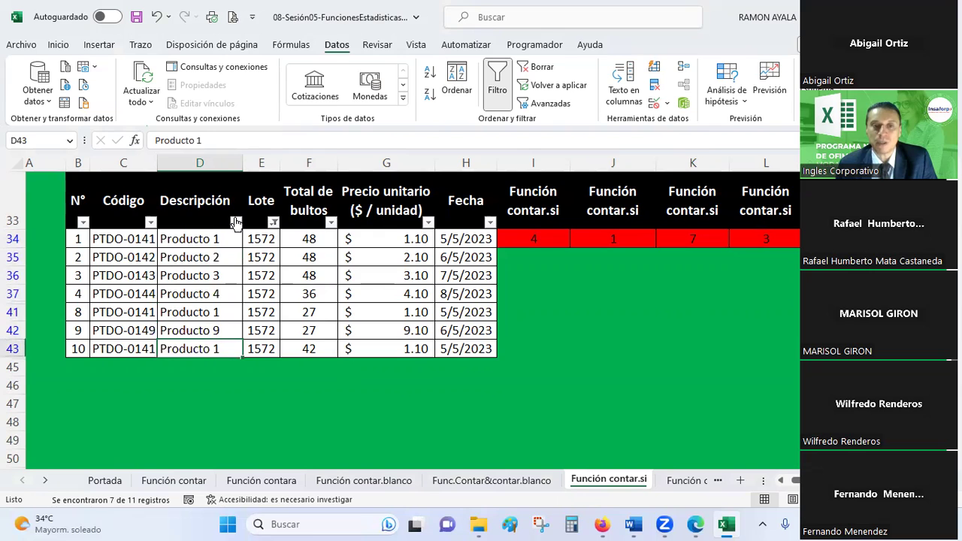
{"action": "left_click", "coordinate": [235, 223]}
{"action": "left_click", "coordinate": [113, 358]}
{"action": "left_click", "coordinate": [109, 371]}
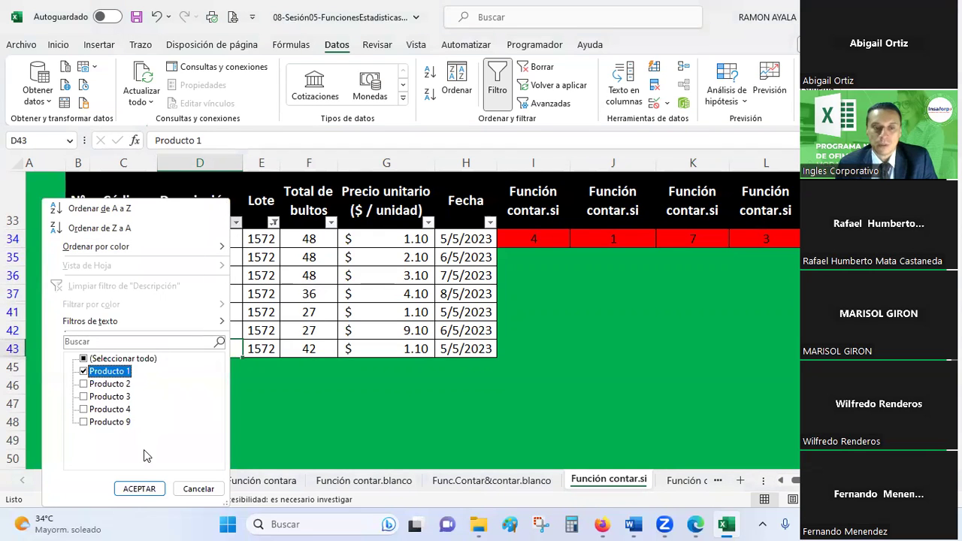
{"action": "left_click", "coordinate": [139, 489]}
{"action": "left_click_drag", "start_coordinate": [309, 239], "coordinate": [309, 276]}
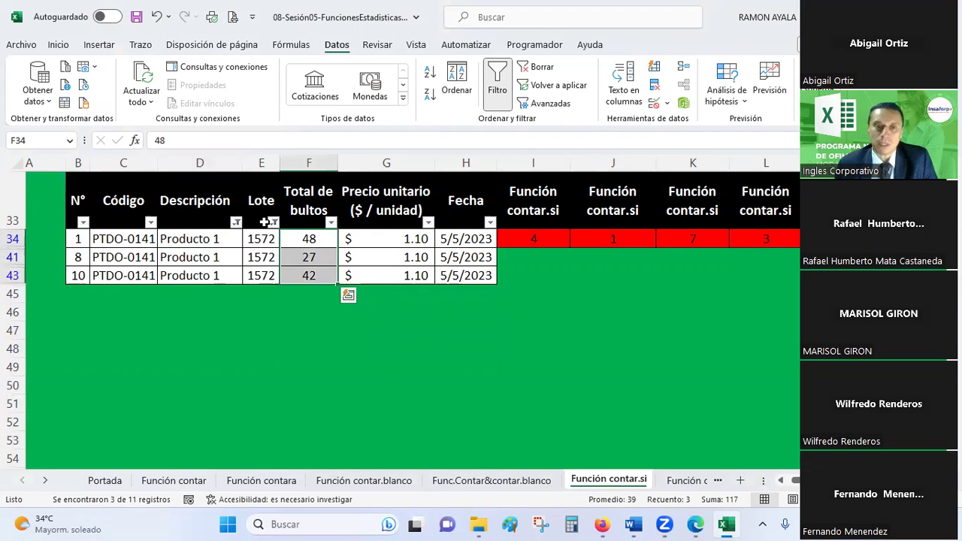
- Close the Lote filter list unchanged and switch filtering off for the table
{"action": "left_click", "coordinate": [273, 223]}
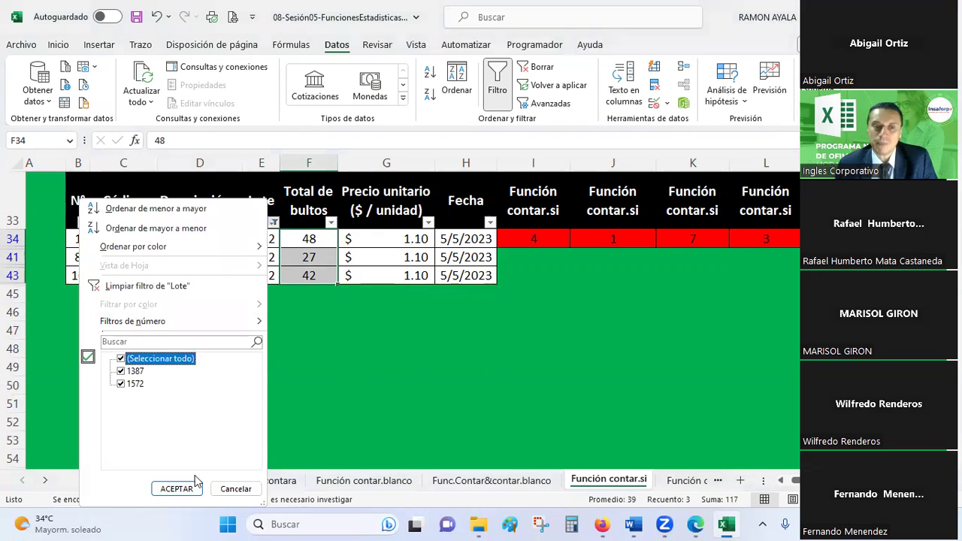
{"action": "left_click", "coordinate": [235, 489]}
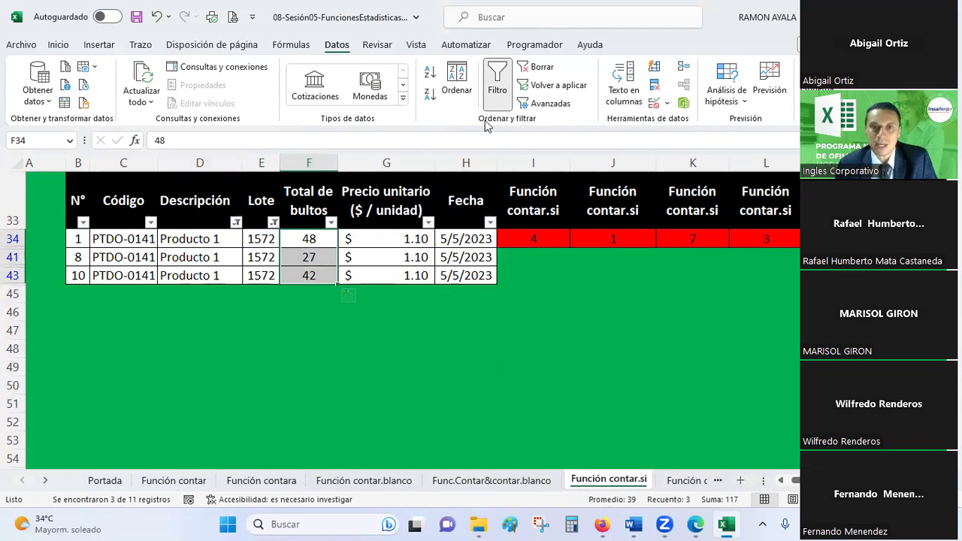
{"action": "left_click", "coordinate": [497, 79]}
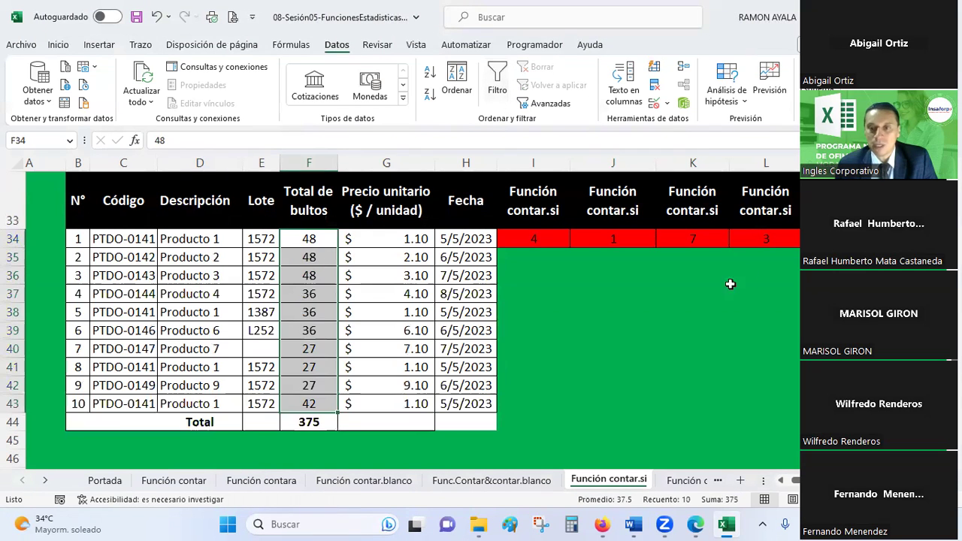
- Review the K34 lot count and the L34 bultos count against the 48 criterion in L32
{"action": "left_click", "coordinate": [715, 239]}
{"action": "scroll", "coordinate": [717, 268], "scroll_direction": "up", "scroll_amount": 1}
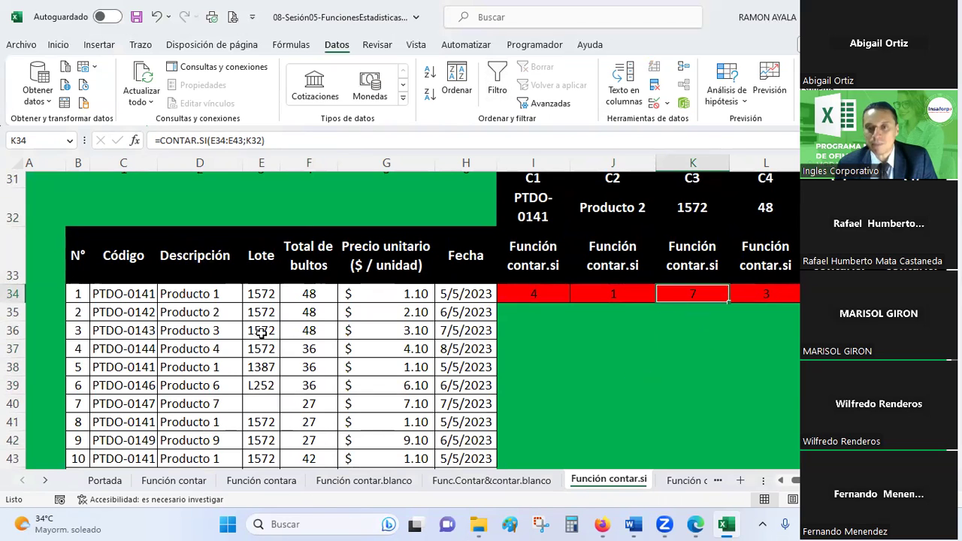
{"action": "scroll", "coordinate": [452, 318], "scroll_direction": "down", "scroll_amount": 1}
{"action": "scroll", "coordinate": [636, 307], "scroll_direction": "up", "scroll_amount": 1}
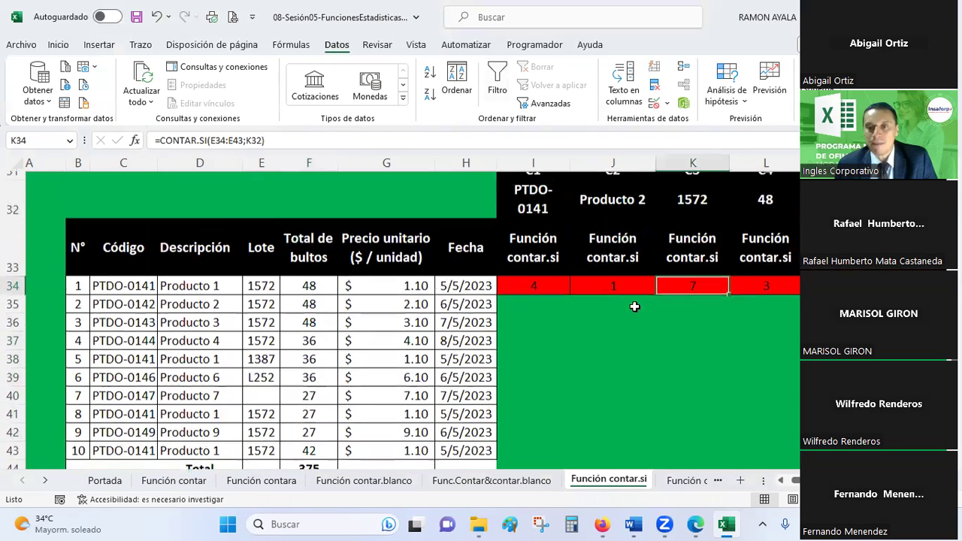
{"action": "left_click", "coordinate": [776, 292]}
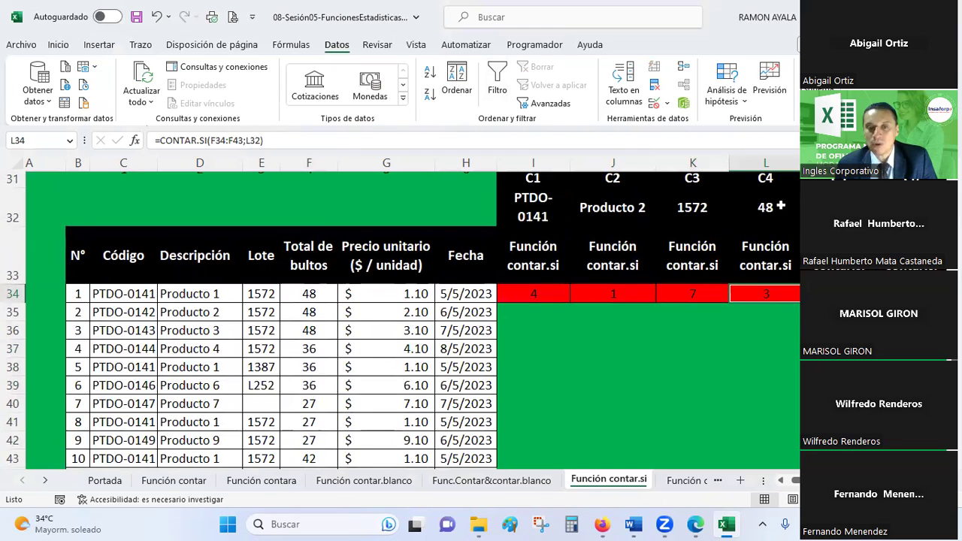
{"action": "left_click", "coordinate": [782, 206]}
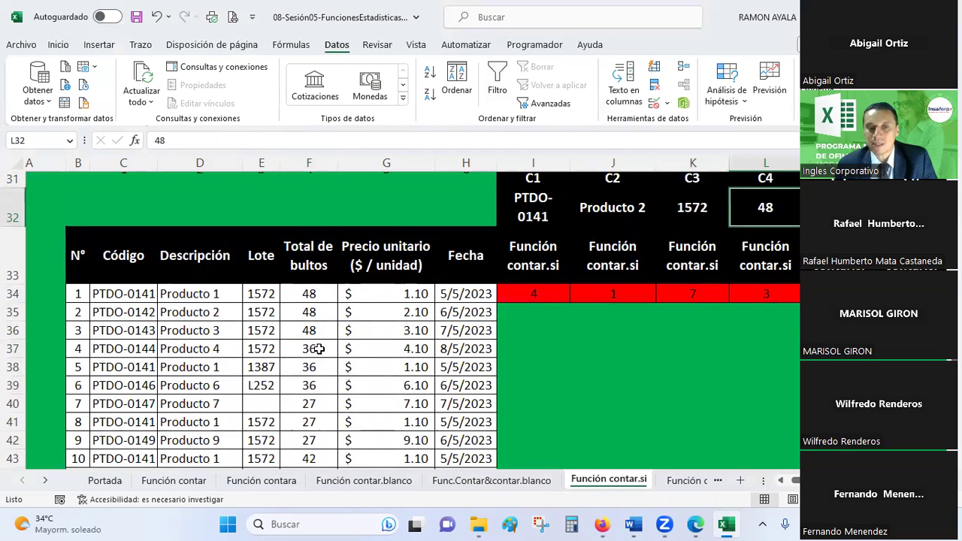
- Check the M34 price count against rows priced 1.10, then inspect the N34 date count
{"action": "scroll", "coordinate": [414, 316], "scroll_direction": "right", "scroll_amount": 2}
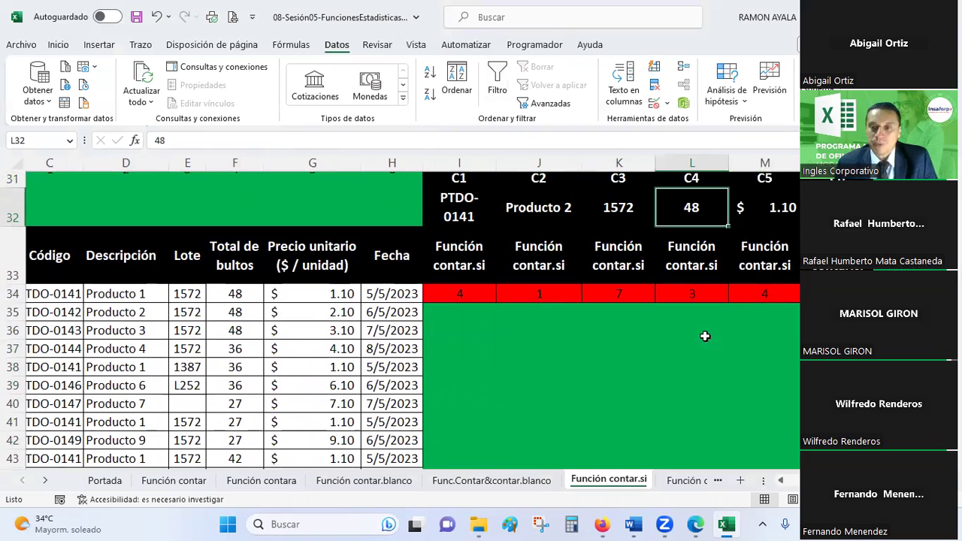
{"action": "left_click", "coordinate": [751, 297]}
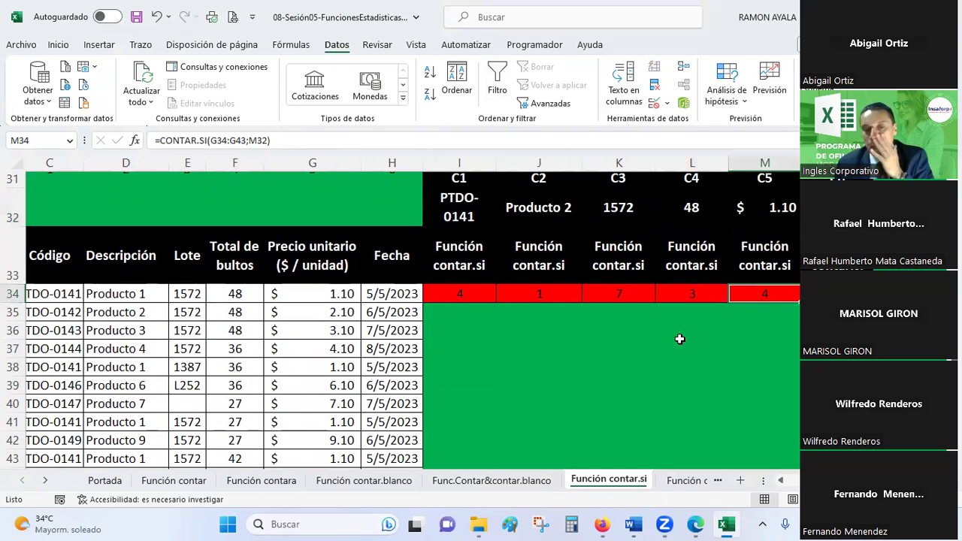
{"action": "left_click", "coordinate": [334, 295]}
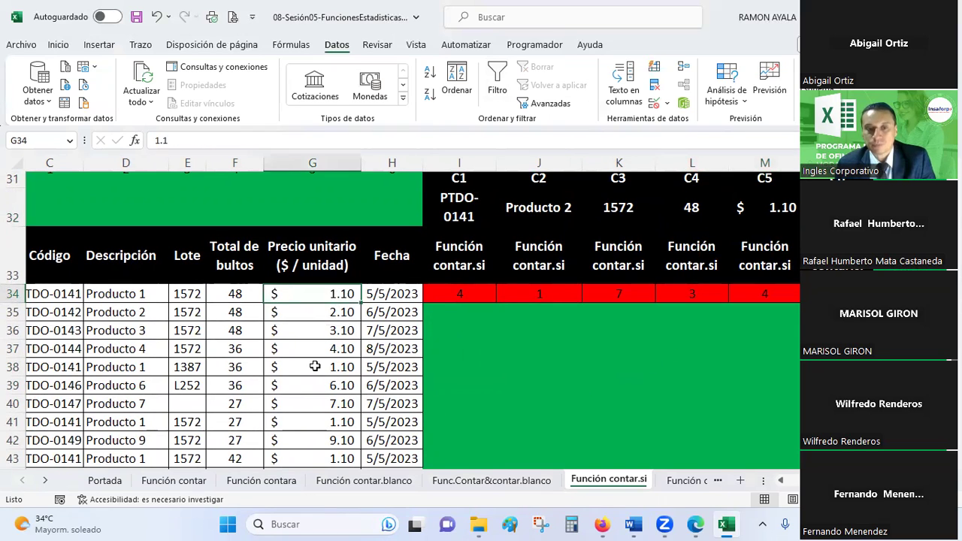
{"action": "left_click", "coordinate": [318, 366]}
{"action": "left_click", "coordinate": [323, 423]}
{"action": "scroll", "coordinate": [406, 316], "scroll_direction": "up", "scroll_amount": 1}
{"action": "scroll", "coordinate": [406, 316], "scroll_direction": "down", "scroll_amount": 1}
{"action": "left_click", "coordinate": [836, 293]}
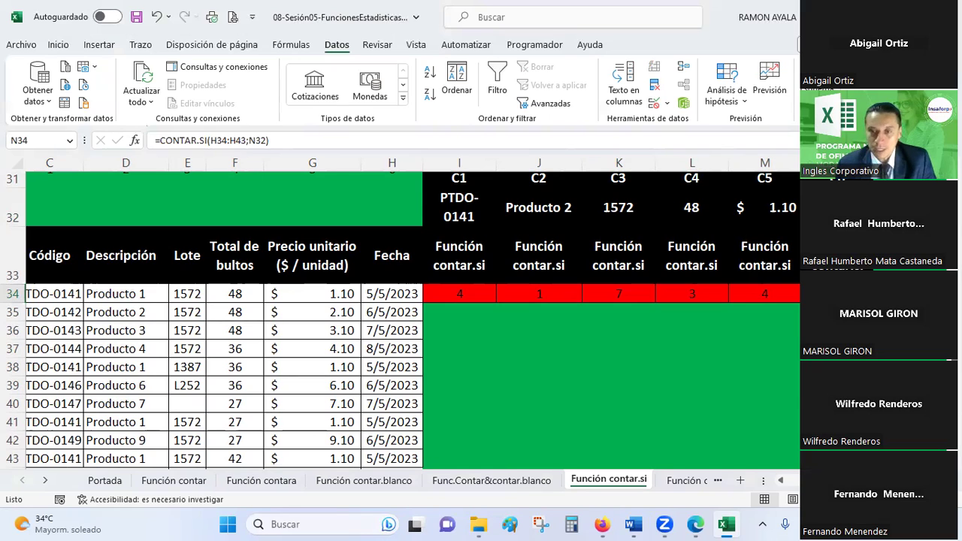
{"action": "left_click", "coordinate": [767, 386]}
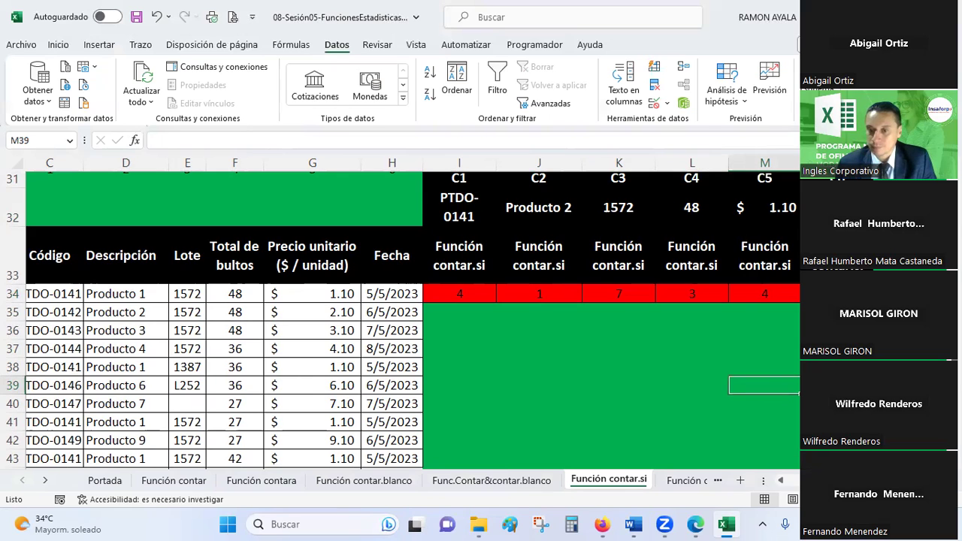
- Open the Función contar.si.conjunto sheet
{"action": "scroll", "coordinate": [413, 338], "scroll_direction": "left", "scroll_amount": 2}
{"action": "scroll", "coordinate": [414, 339], "scroll_direction": "right", "scroll_amount": 3}
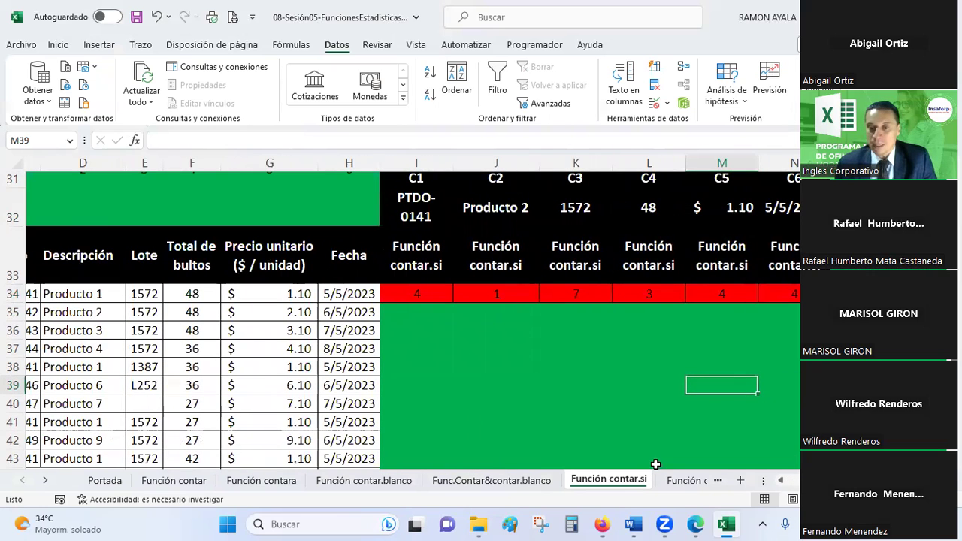
{"action": "left_click", "coordinate": [688, 481]}
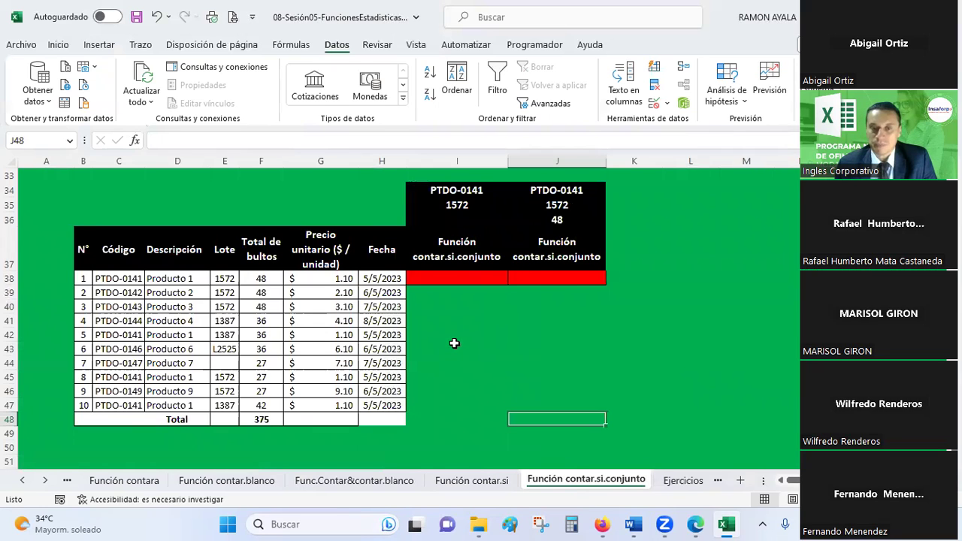
{"action": "scroll", "coordinate": [454, 343], "scroll_direction": "up", "scroll_amount": 1}
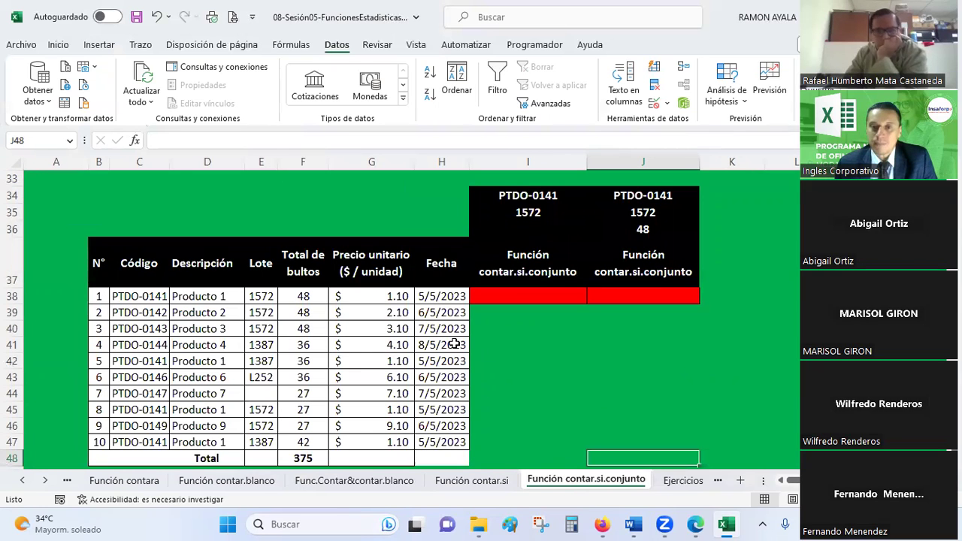
{"action": "left_click", "coordinate": [528, 212]}
{"action": "left_click", "coordinate": [527, 229]}
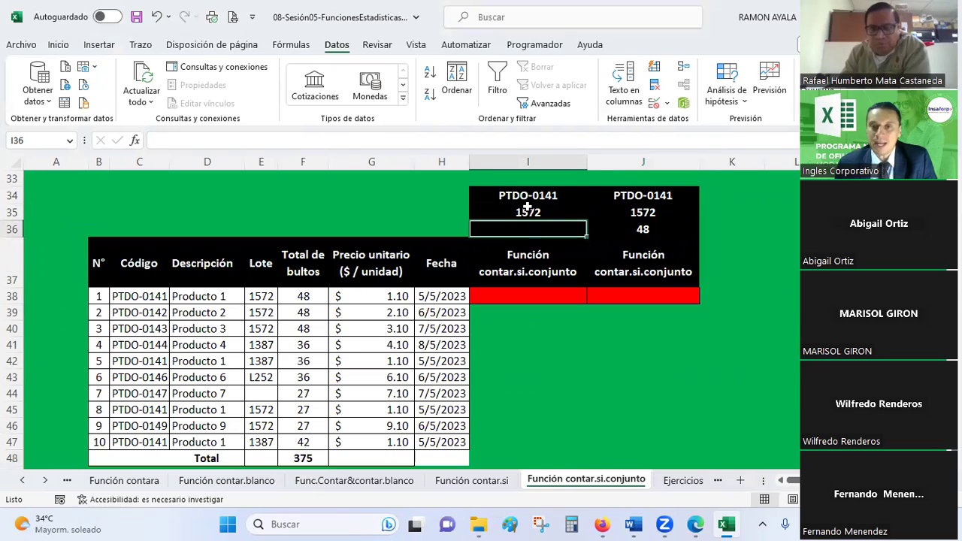
{"action": "left_click", "coordinate": [527, 212]}
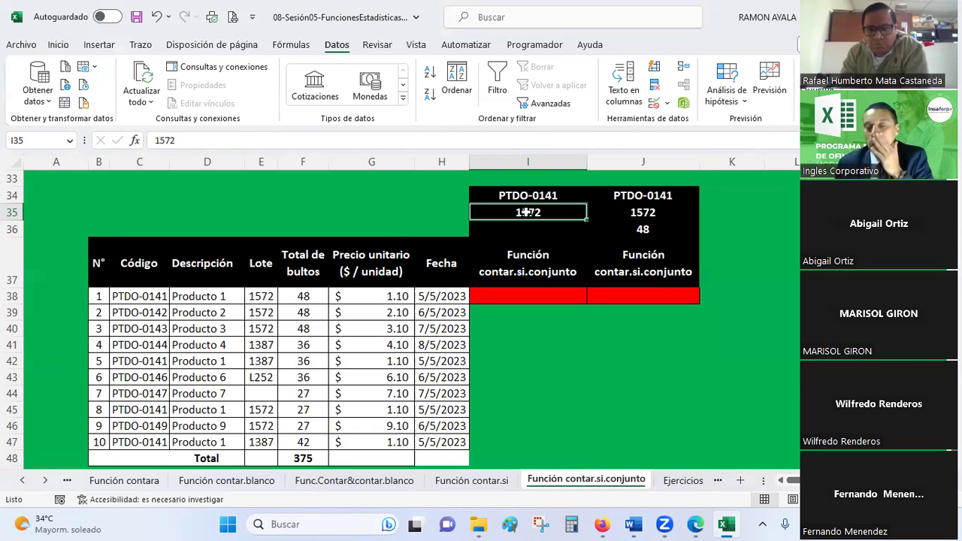
{"action": "scroll", "coordinate": [534, 398], "scroll_direction": "up", "scroll_amount": 5}
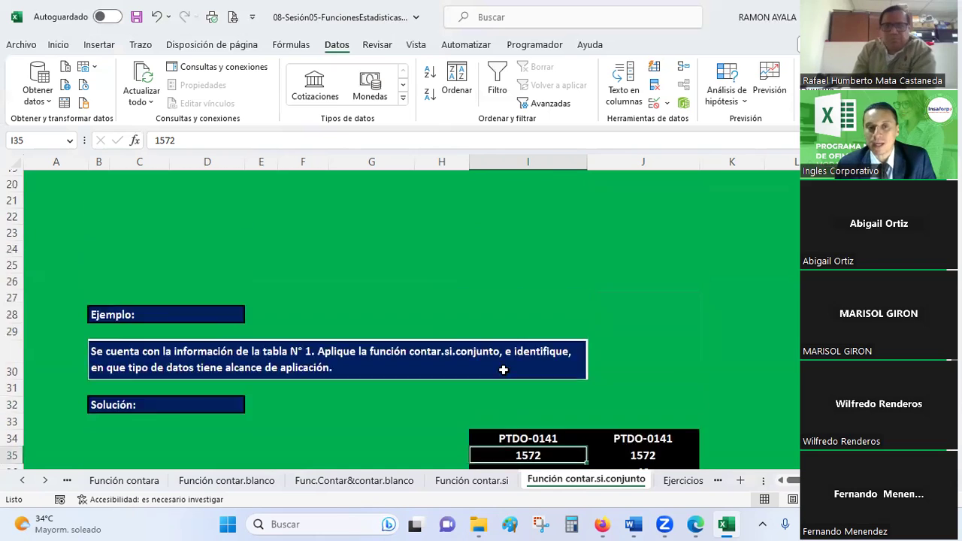
{"action": "scroll", "coordinate": [502, 369], "scroll_direction": "up", "scroll_amount": 4}
{"action": "scroll", "coordinate": [502, 370], "scroll_direction": "up", "scroll_amount": 1}
{"action": "scroll", "coordinate": [503, 374], "scroll_direction": "up", "scroll_amount": 1}
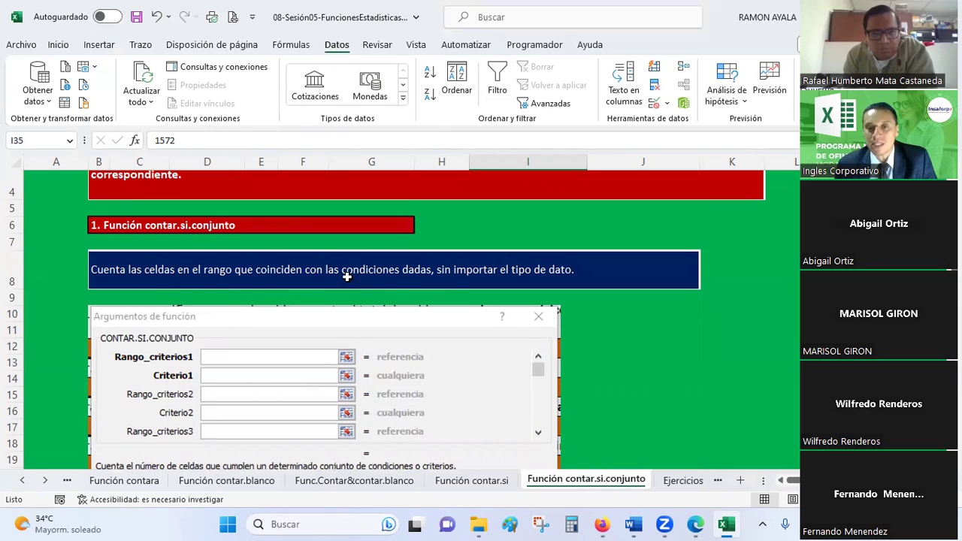
{"action": "scroll", "coordinate": [318, 331], "scroll_direction": "down", "scroll_amount": 2}
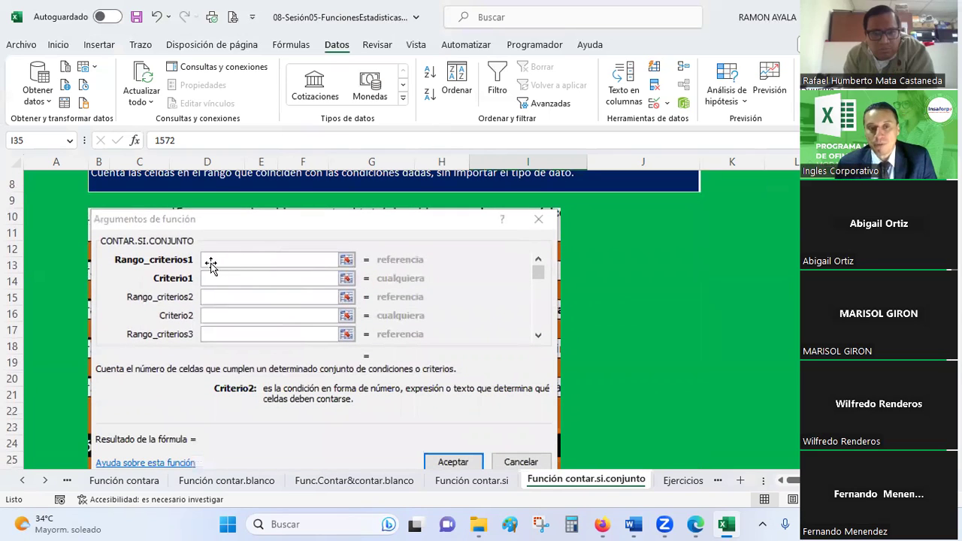
{"action": "scroll", "coordinate": [290, 251], "scroll_direction": "down", "scroll_amount": 1}
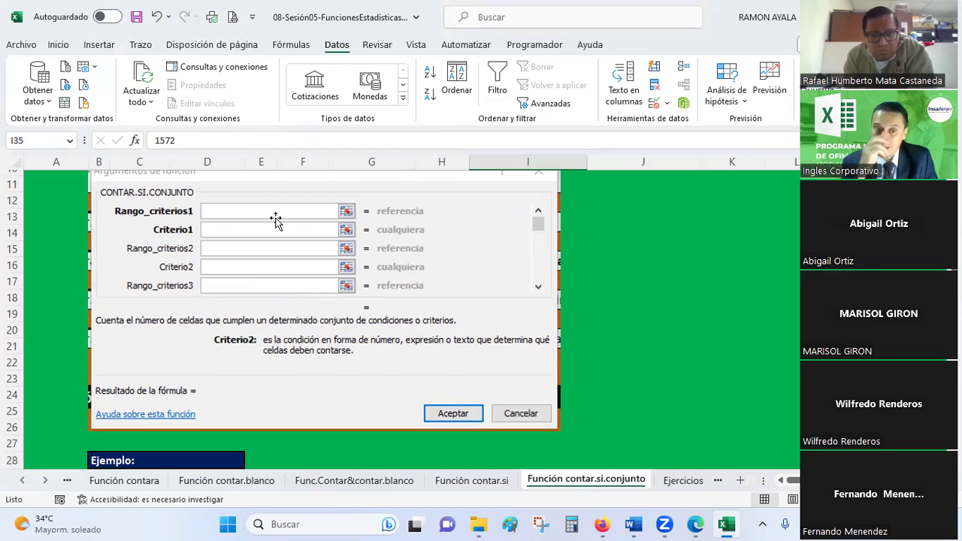
{"action": "scroll", "coordinate": [275, 219], "scroll_direction": "down", "scroll_amount": 5}
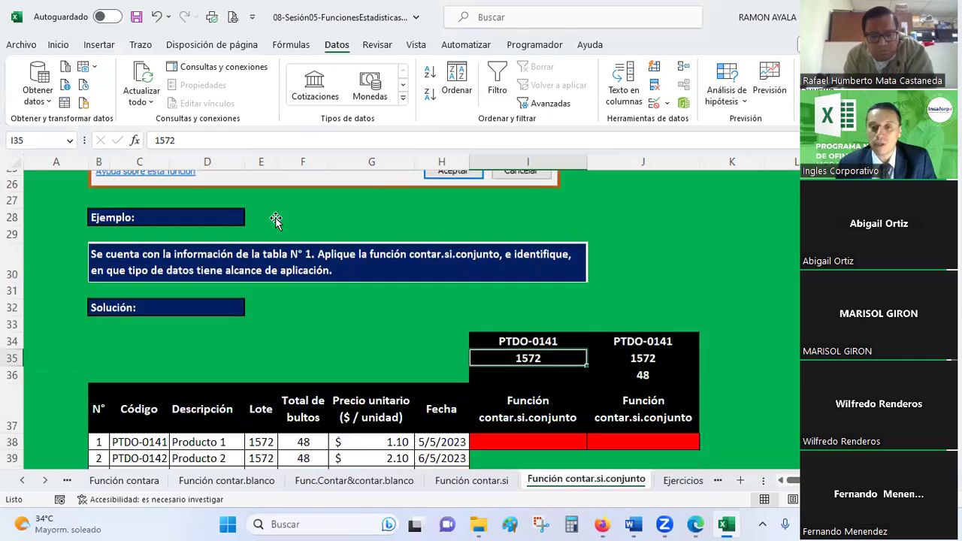
{"action": "scroll", "coordinate": [276, 219], "scroll_direction": "down", "scroll_amount": 3}
{"action": "left_click", "coordinate": [542, 344]}
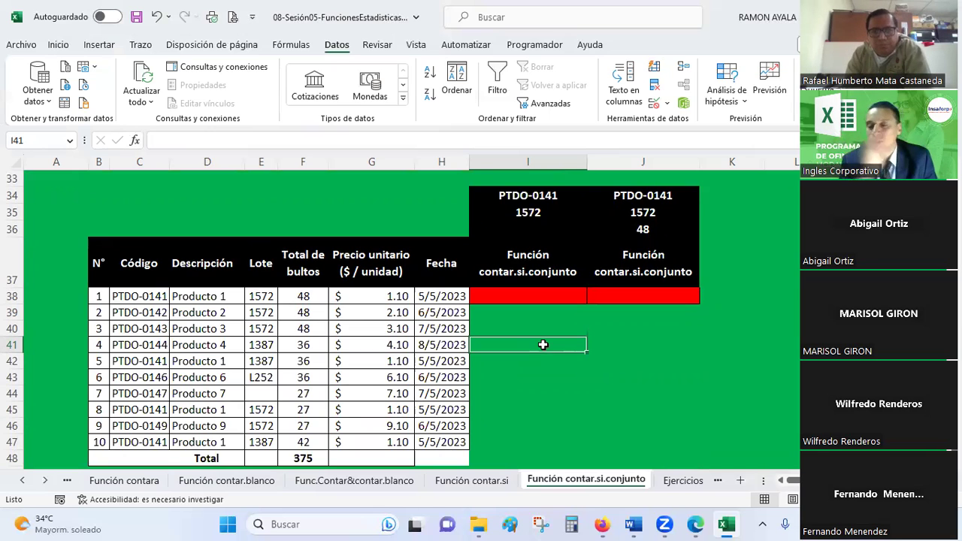
{"action": "left_click", "coordinate": [540, 196]}
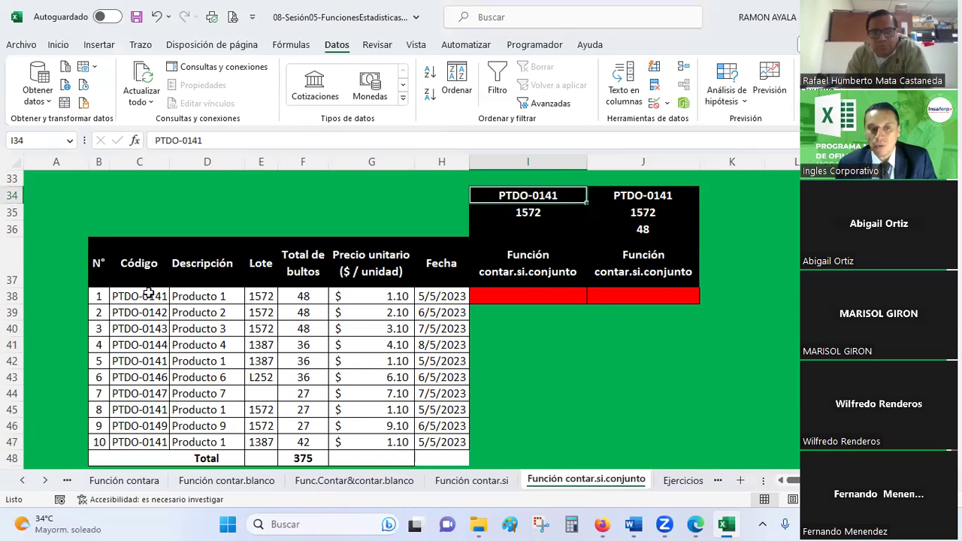
{"action": "left_click_drag", "start_coordinate": [155, 299], "coordinate": [133, 444]}
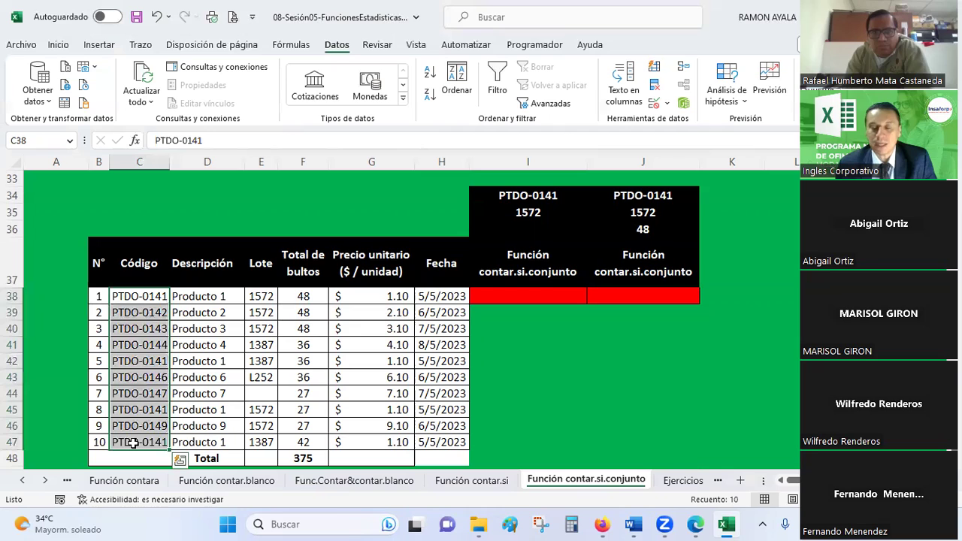
{"action": "left_click", "coordinate": [539, 191]}
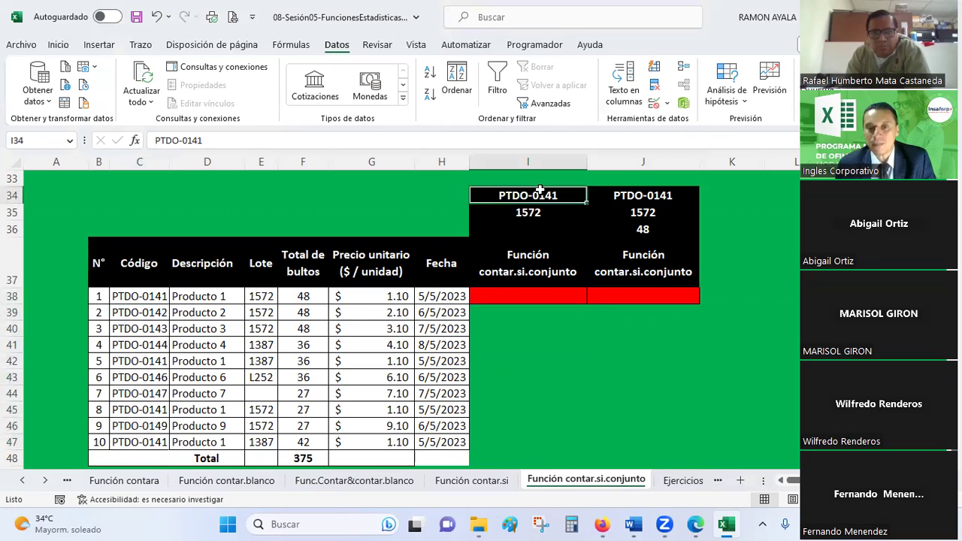
{"action": "left_click", "coordinate": [536, 213]}
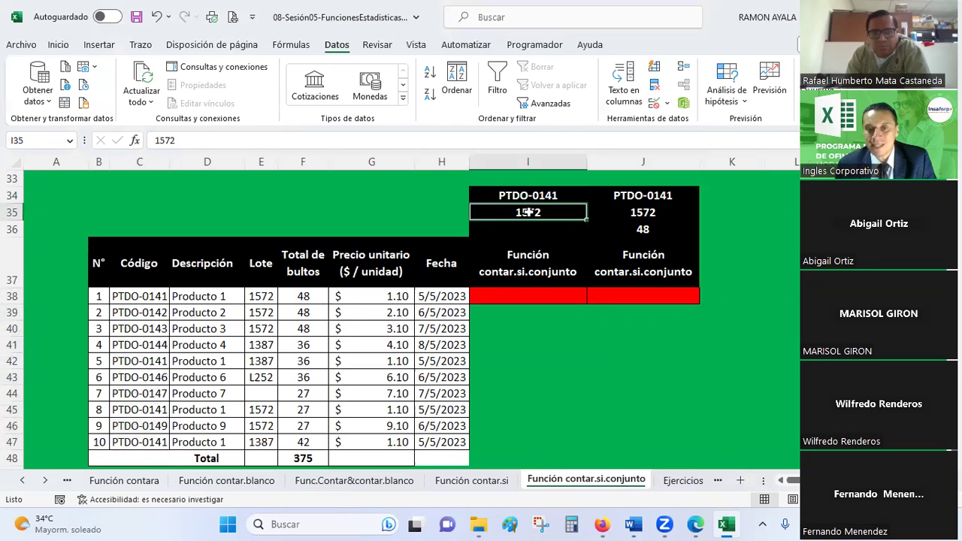
{"action": "left_click_drag", "start_coordinate": [268, 299], "coordinate": [263, 442]}
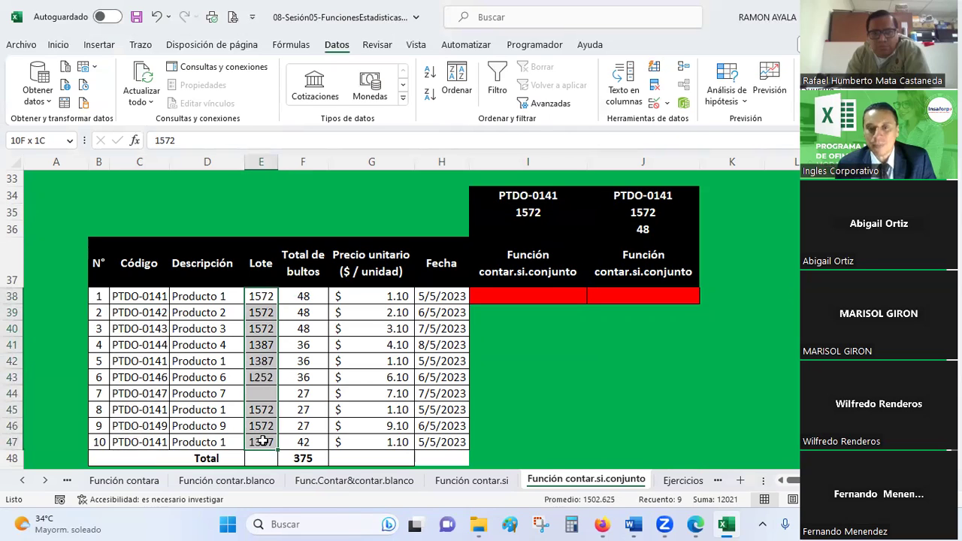
{"action": "left_click", "coordinate": [515, 213]}
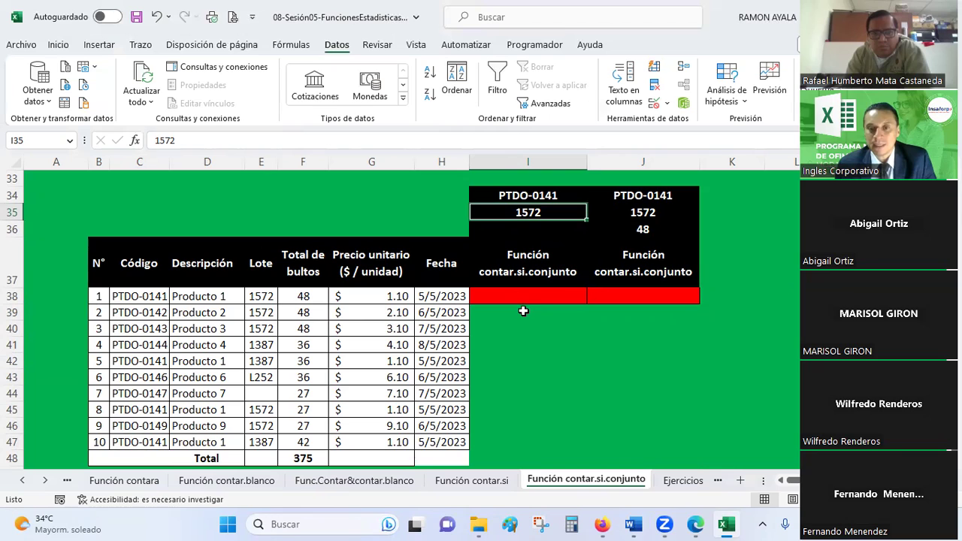
{"action": "left_click", "coordinate": [640, 230]}
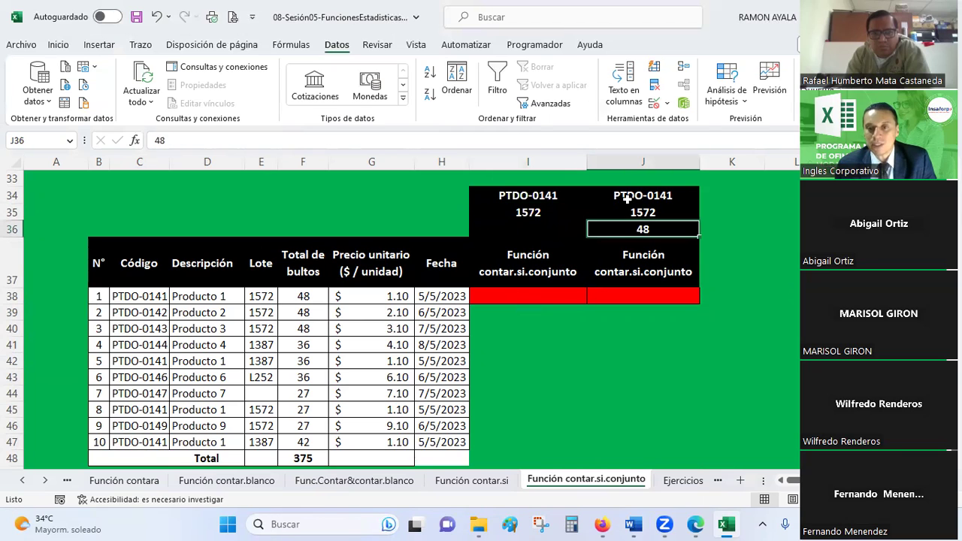
{"action": "left_click", "coordinate": [513, 193]}
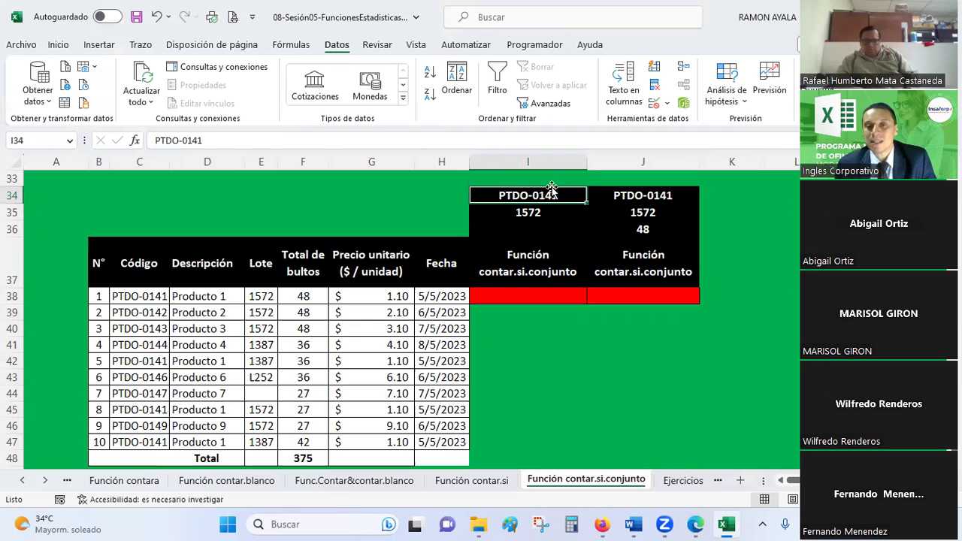
{"action": "left_click", "coordinate": [521, 214]}
{"action": "left_click", "coordinate": [543, 296]}
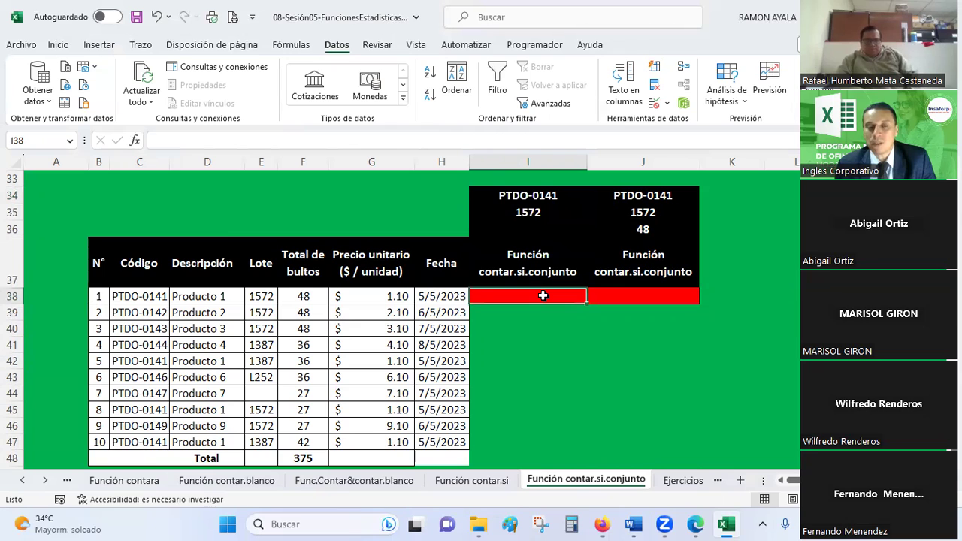
- Insert CONTAR.SI.CONJUNTO in I38 with first range C38:C47 and criterion I34
{"action": "left_click", "coordinate": [135, 140]}
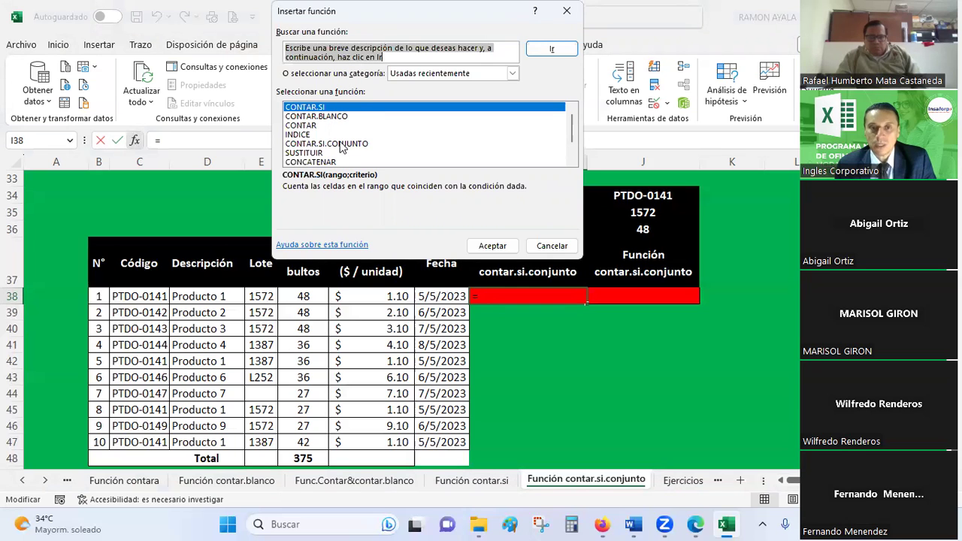
{"action": "double_click", "coordinate": [340, 143]}
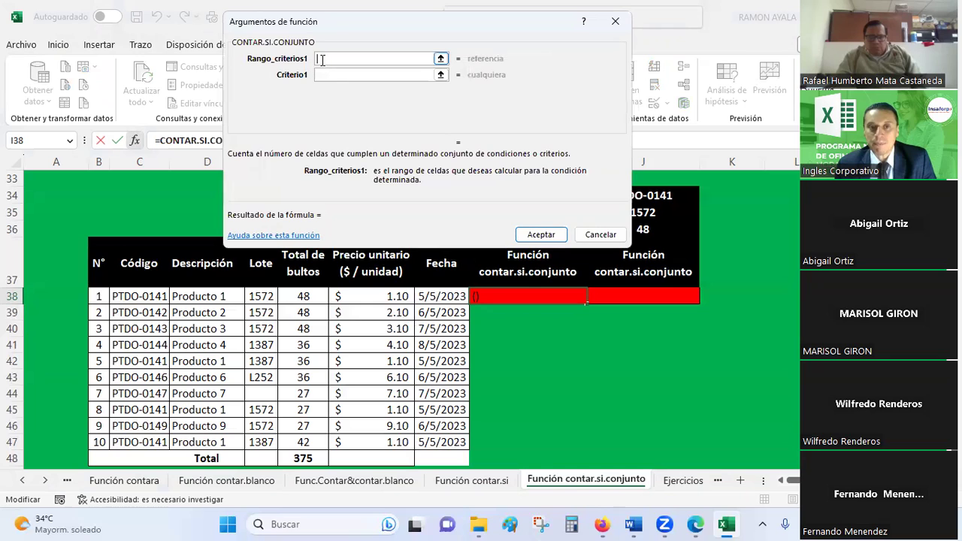
{"action": "left_click_drag", "start_coordinate": [331, 20], "coordinate": [790, 41]}
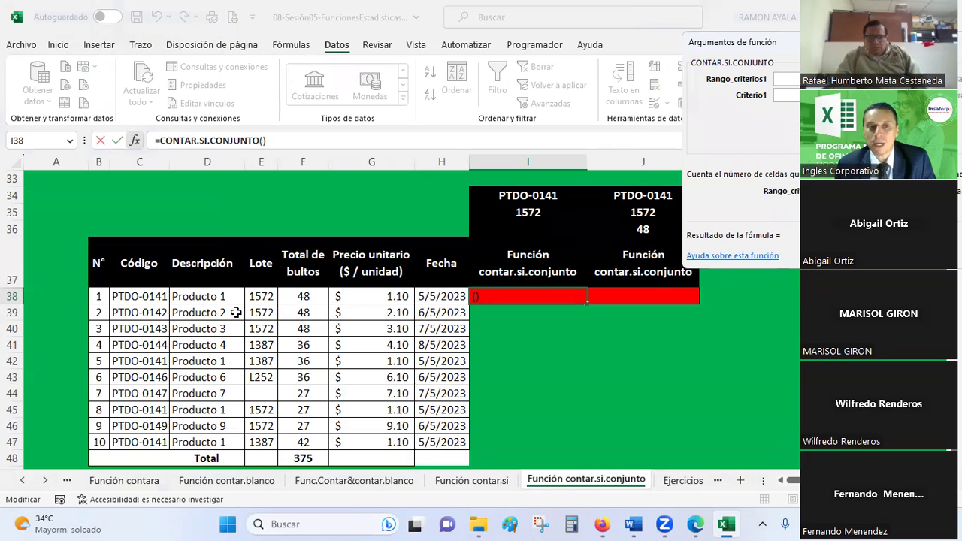
{"action": "left_click_drag", "start_coordinate": [150, 296], "coordinate": [148, 442]}
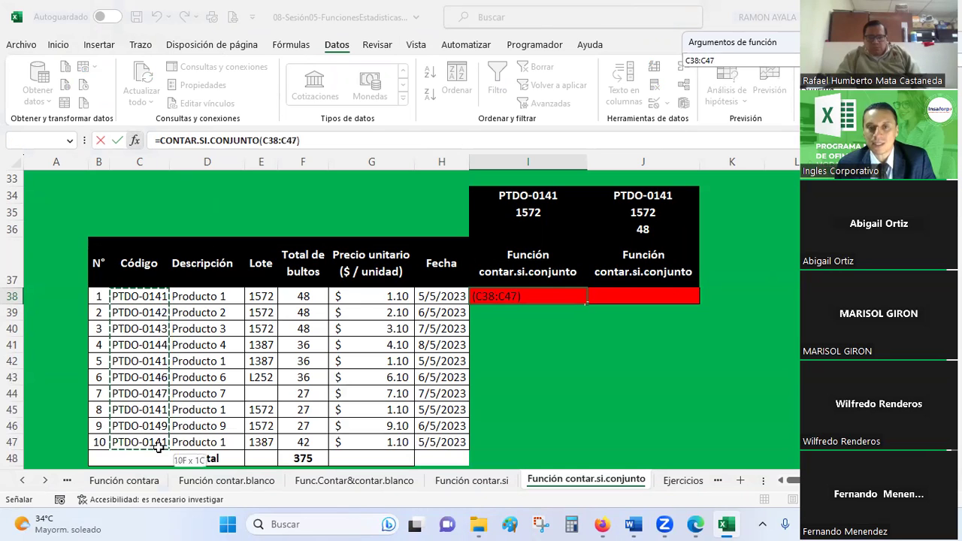
{"action": "key", "text": "Tab"}
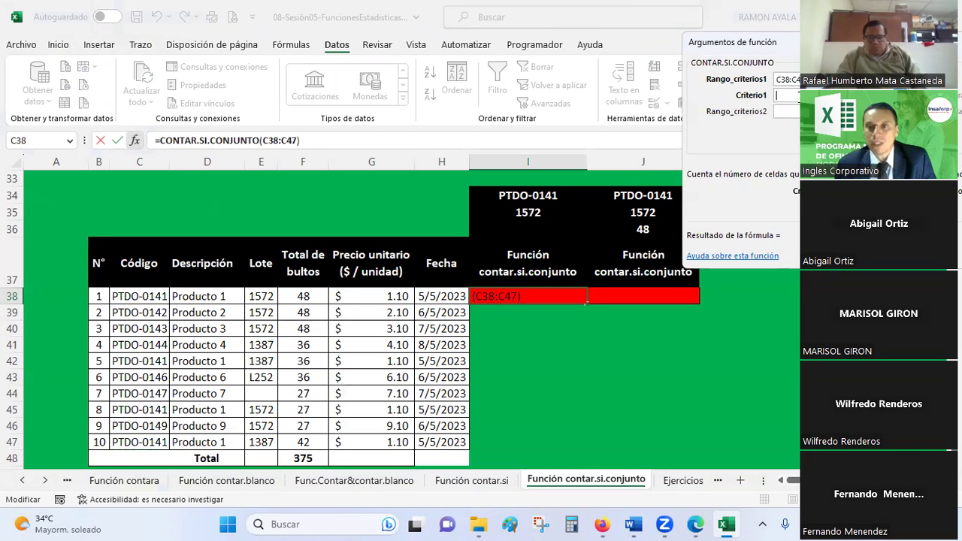
{"action": "left_click", "coordinate": [546, 196]}
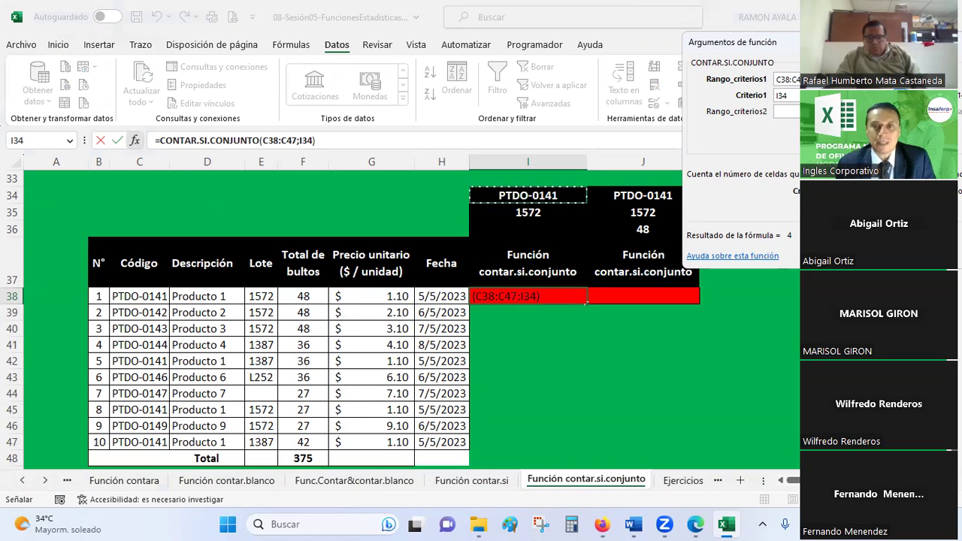
- Add the Lote range E38:E47 with criterion I35 and confirm, so I38 shows 2
{"action": "left_click_drag", "start_coordinate": [744, 42], "coordinate": [112, 20]}
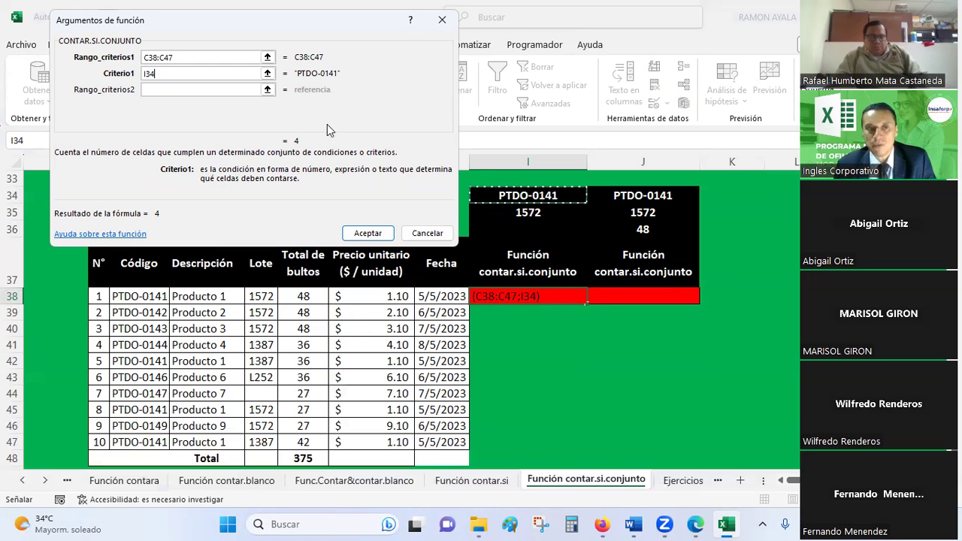
{"action": "left_click", "coordinate": [182, 89]}
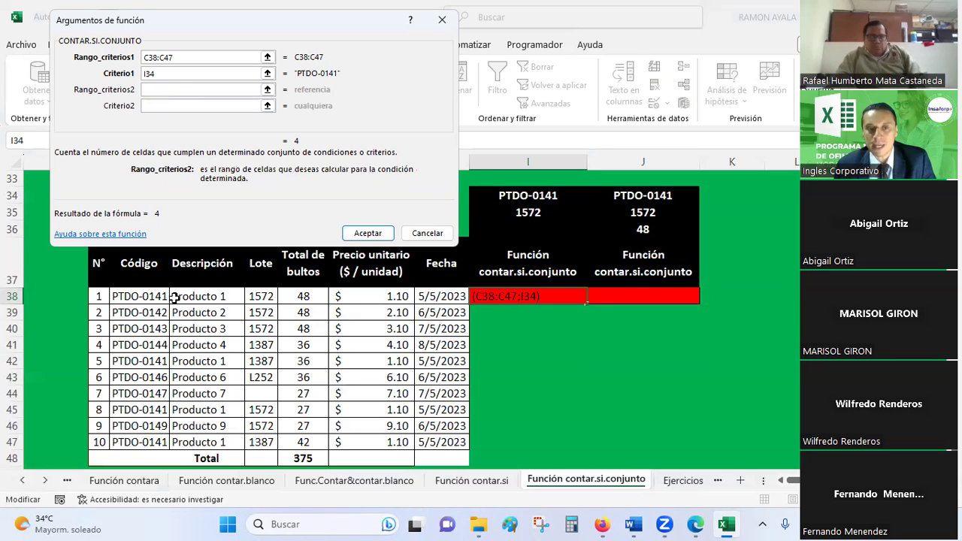
{"action": "left_click_drag", "start_coordinate": [262, 298], "coordinate": [261, 442]}
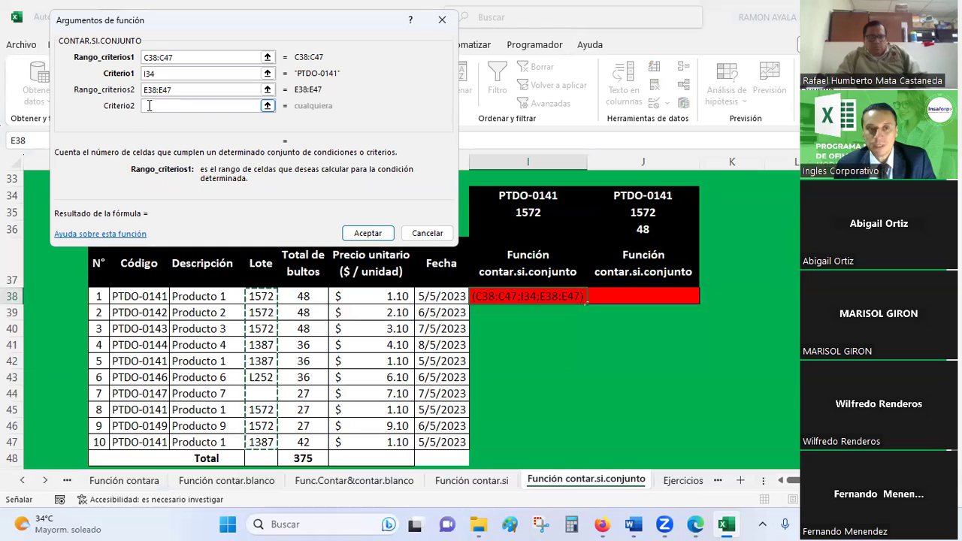
{"action": "left_click", "coordinate": [151, 106]}
{"action": "left_click", "coordinate": [525, 212]}
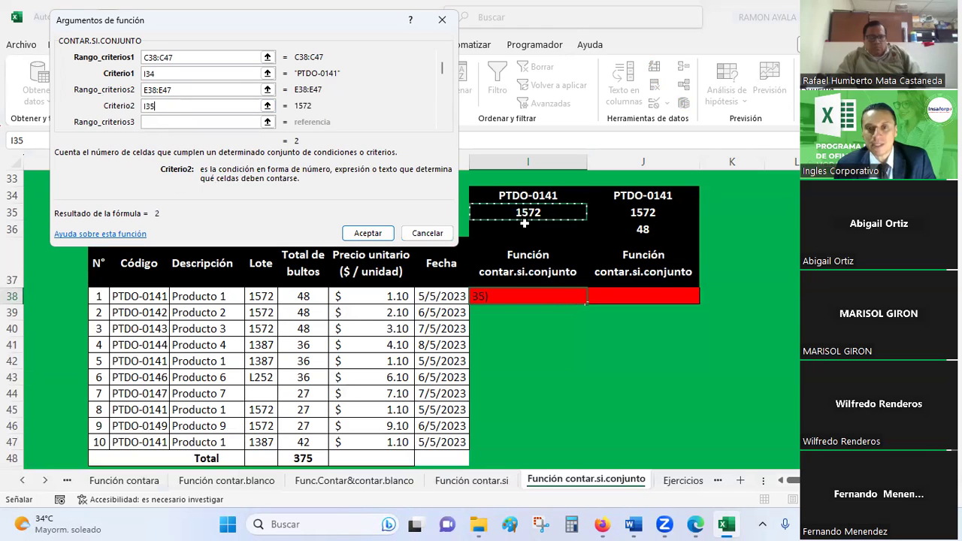
{"action": "left_click", "coordinate": [368, 233]}
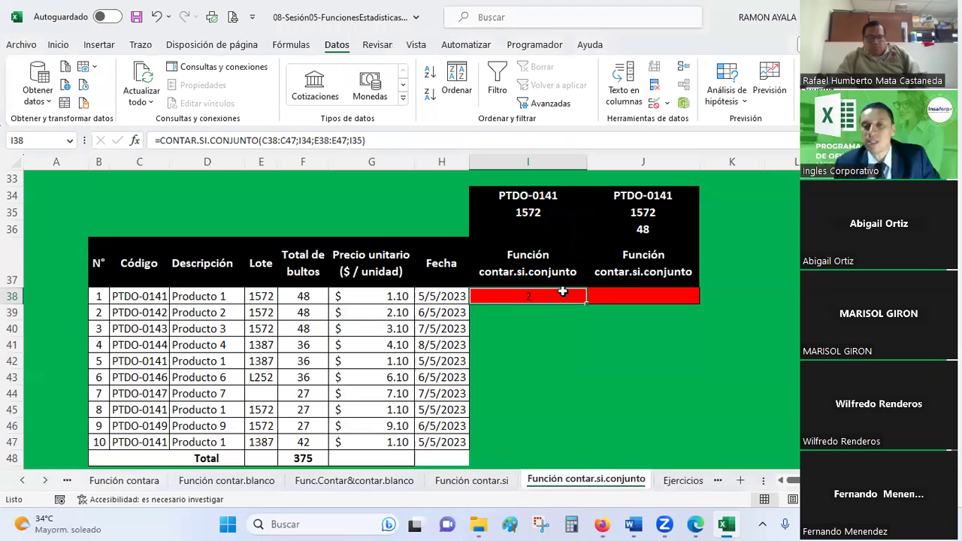
- Review the criterion cells I34 and I35 next to the new result
{"action": "left_click", "coordinate": [545, 195]}
{"action": "left_click", "coordinate": [529, 213]}
{"action": "left_click", "coordinate": [522, 192]}
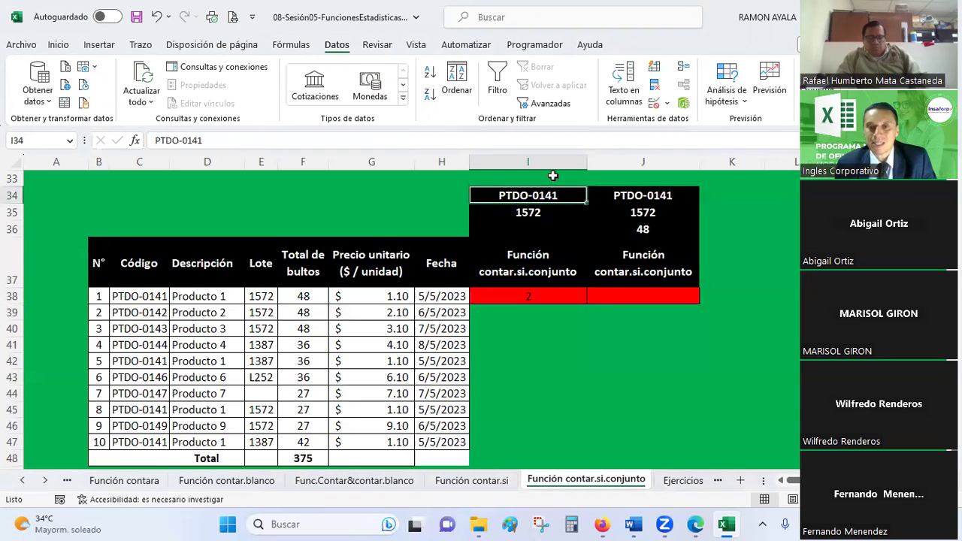
{"action": "left_click", "coordinate": [528, 213]}
- Give I34 a List validation with source =$C$38:$C$47 and check its dropdown of codes
{"action": "left_click", "coordinate": [517, 195]}
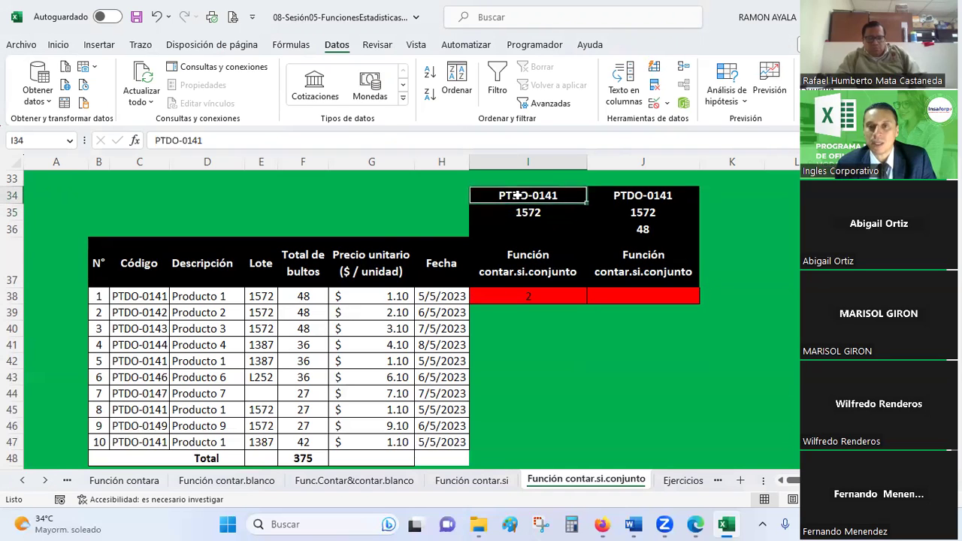
{"action": "left_click", "coordinate": [667, 103]}
{"action": "left_click", "coordinate": [681, 124]}
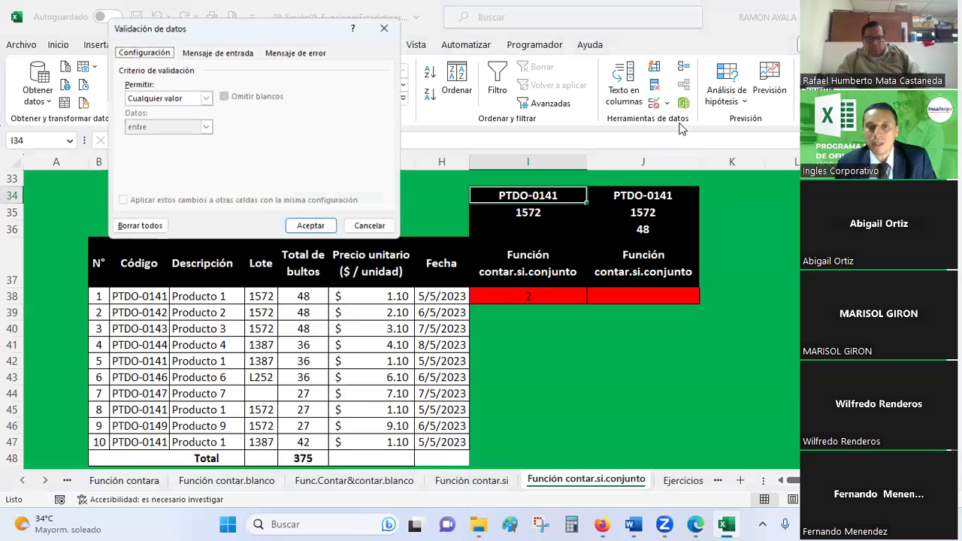
{"action": "left_click", "coordinate": [206, 97]}
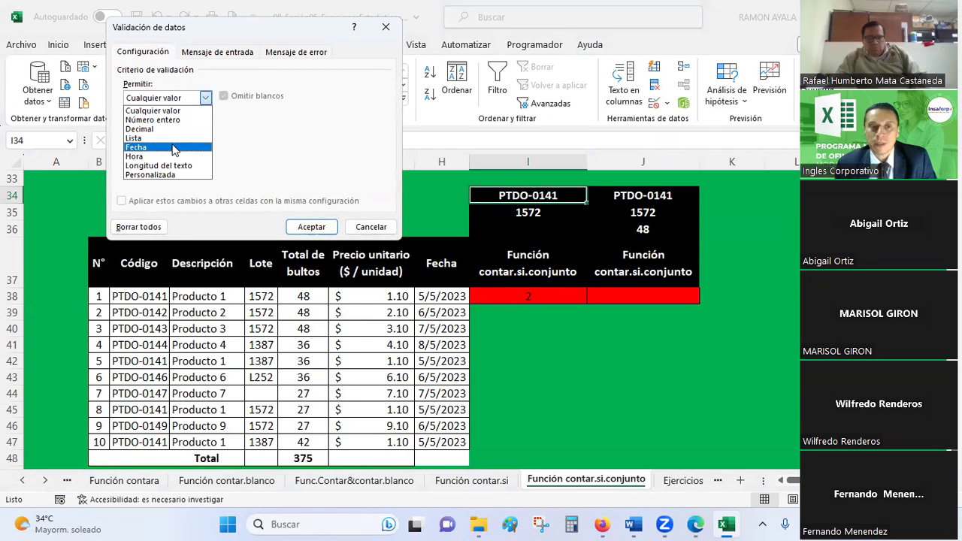
{"action": "left_click", "coordinate": [150, 134]}
{"action": "left_click", "coordinate": [323, 154]}
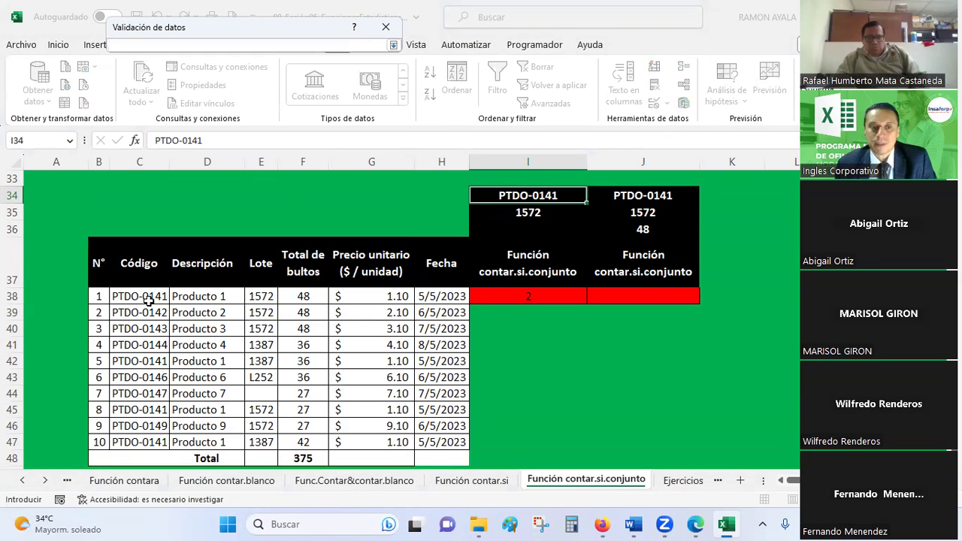
{"action": "left_click_drag", "start_coordinate": [149, 299], "coordinate": [139, 441]}
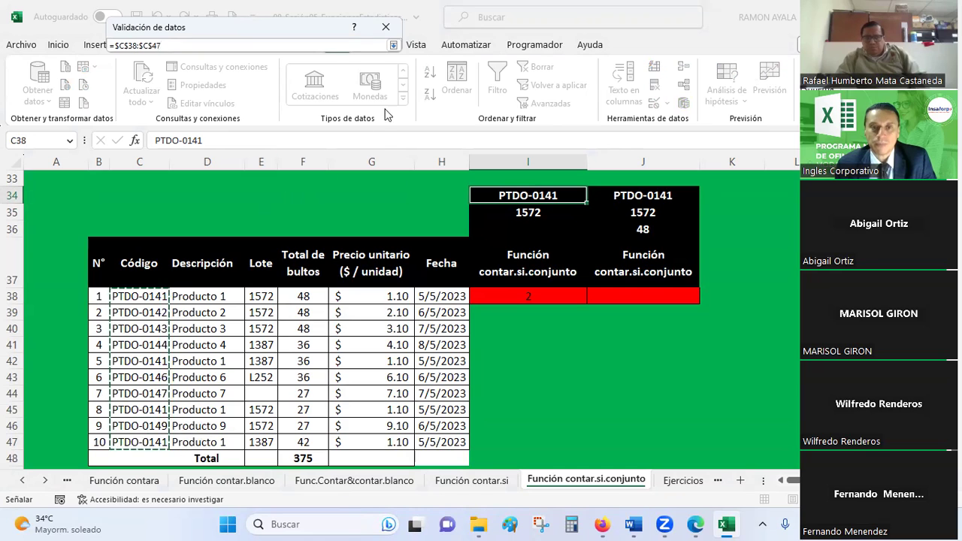
{"action": "left_click", "coordinate": [394, 45]}
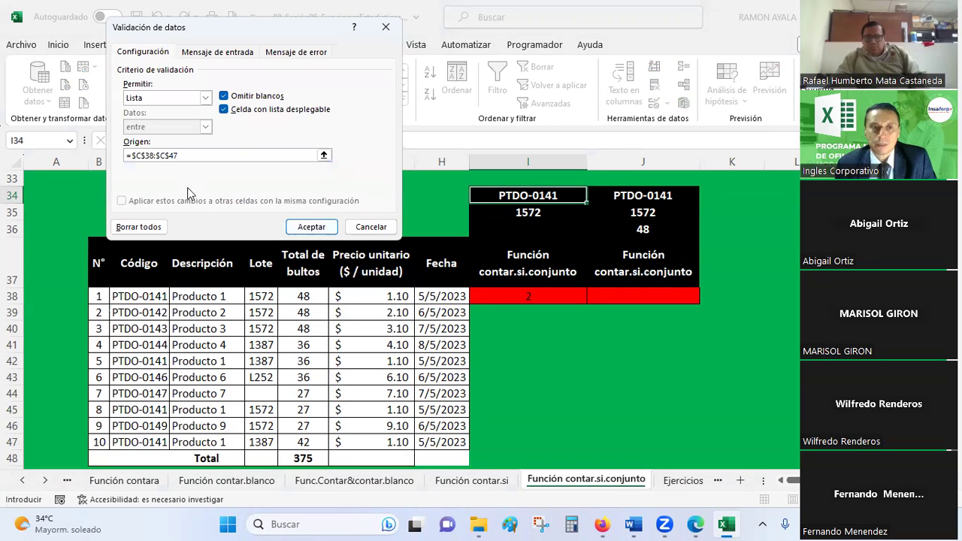
{"action": "left_click", "coordinate": [320, 229]}
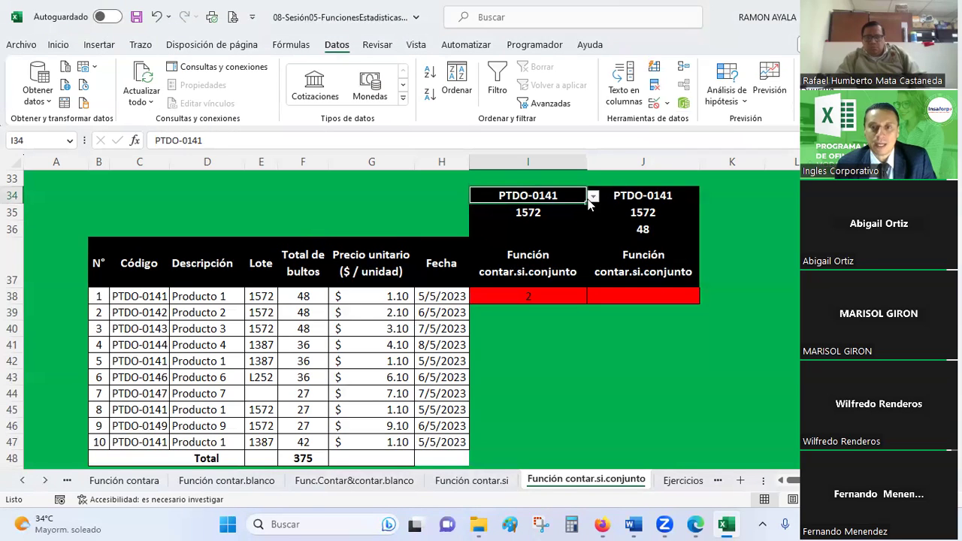
{"action": "left_click", "coordinate": [594, 197]}
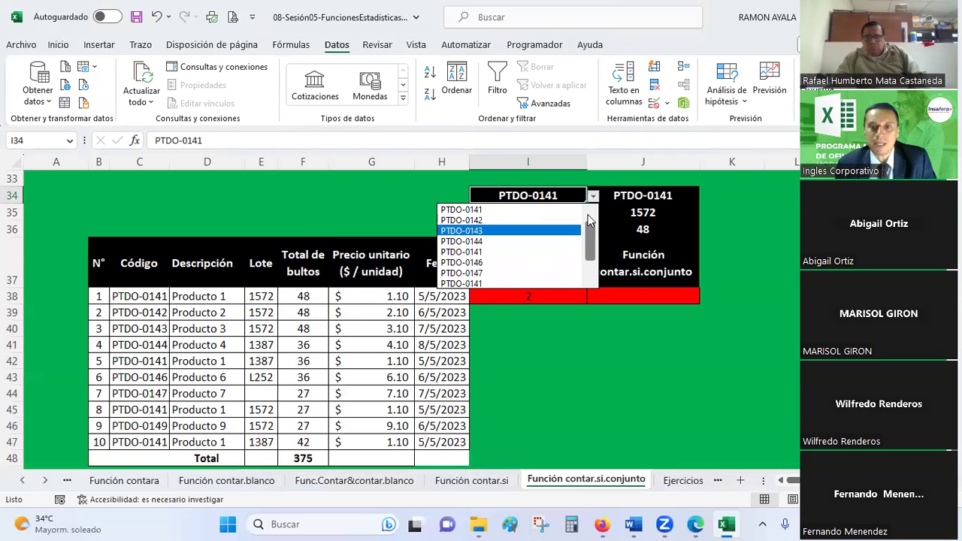
- Keep PTDO-0141 in I34, then give I35 a List validation sourced from =$E$38:$E$47
{"action": "left_click", "coordinate": [500, 210]}
{"action": "left_click", "coordinate": [513, 213]}
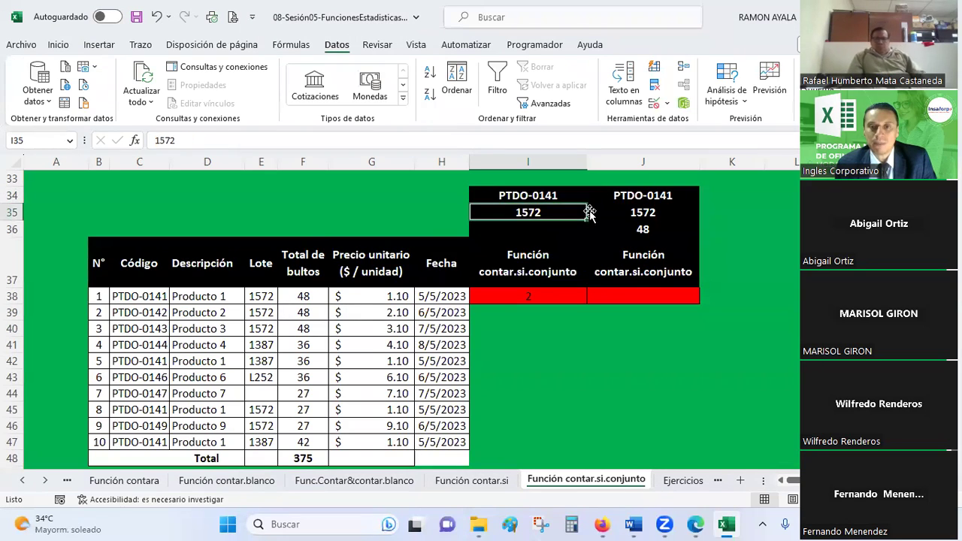
{"action": "left_click", "coordinate": [665, 104]}
{"action": "left_click", "coordinate": [678, 122]}
{"action": "left_click", "coordinate": [205, 98]}
{"action": "left_click", "coordinate": [181, 143]}
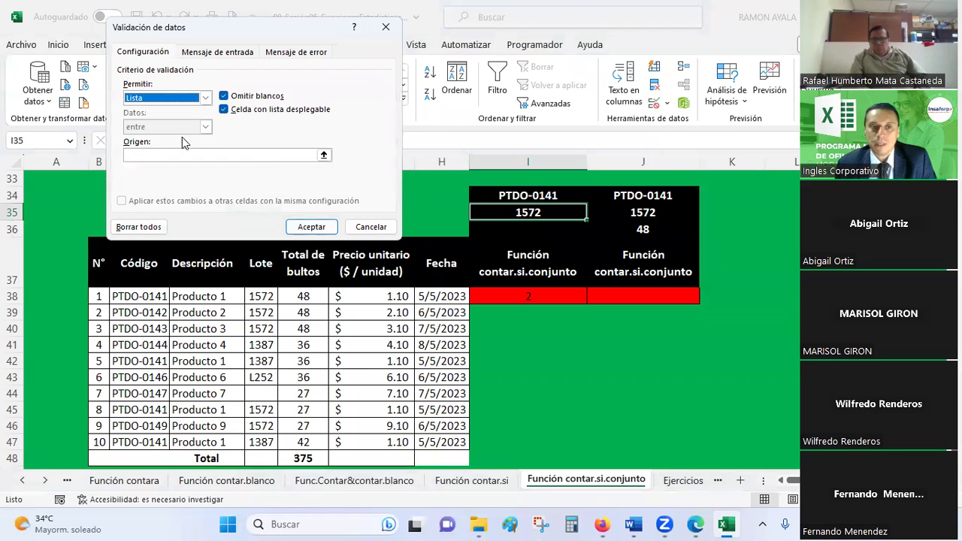
{"action": "left_click", "coordinate": [328, 157]}
{"action": "left_click_drag", "start_coordinate": [260, 299], "coordinate": [261, 442]}
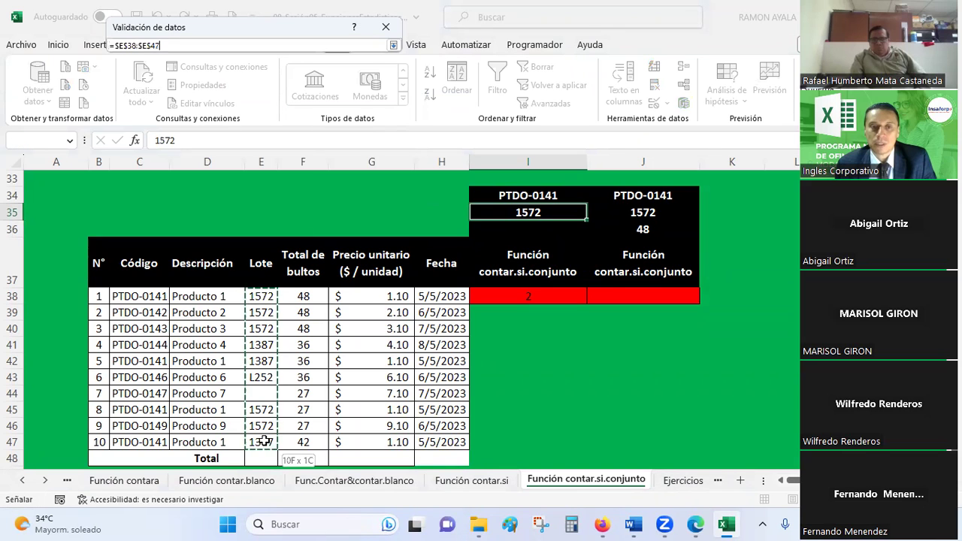
{"action": "left_click", "coordinate": [393, 46]}
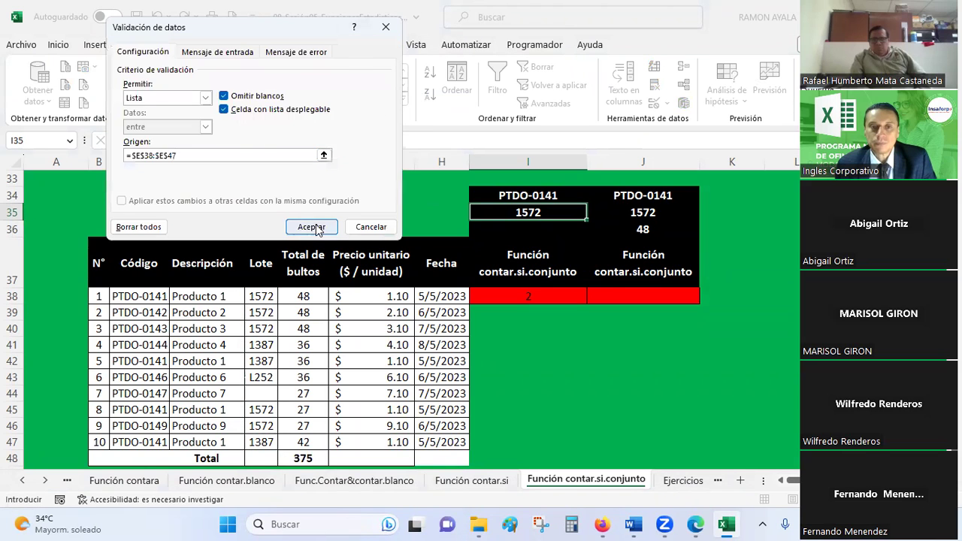
{"action": "left_click", "coordinate": [312, 228]}
{"action": "left_click", "coordinate": [593, 213]}
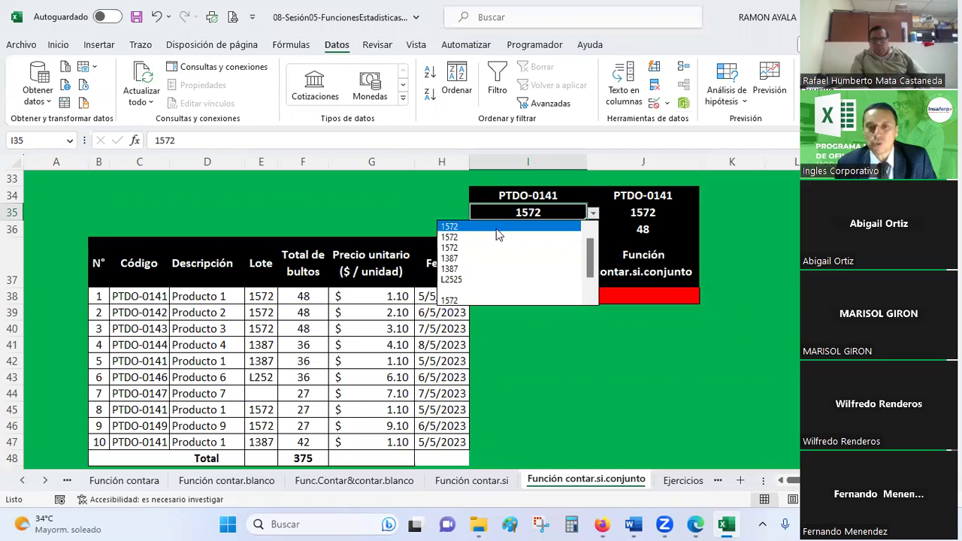
{"action": "left_click", "coordinate": [526, 227]}
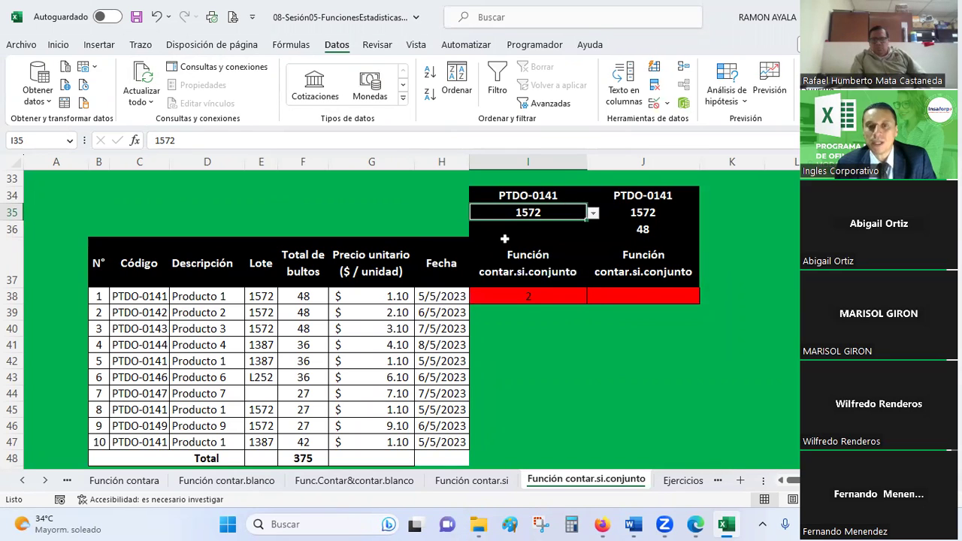
{"action": "left_click", "coordinate": [535, 193]}
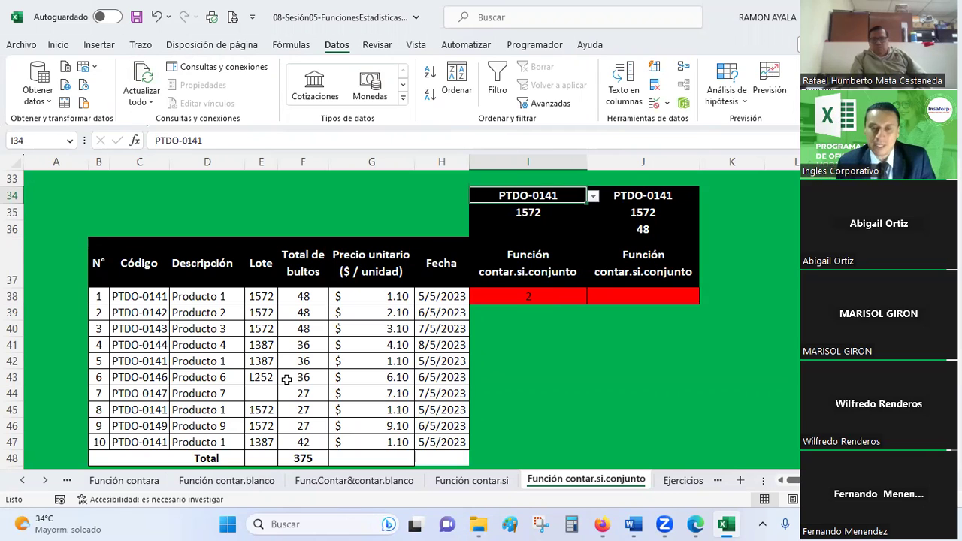
{"action": "left_click", "coordinate": [654, 316]}
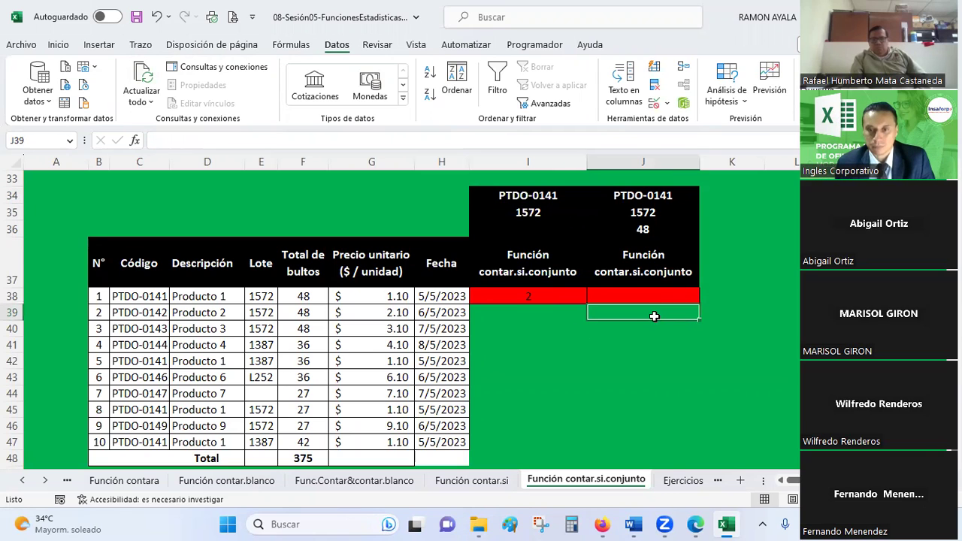
{"action": "left_click_drag", "start_coordinate": [644, 194], "coordinate": [644, 228]}
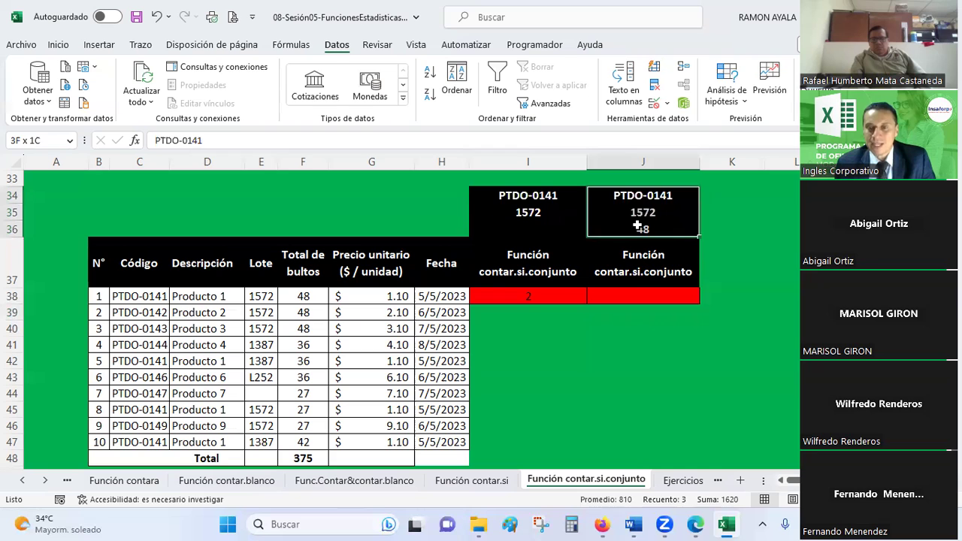
{"action": "left_click", "coordinate": [628, 295]}
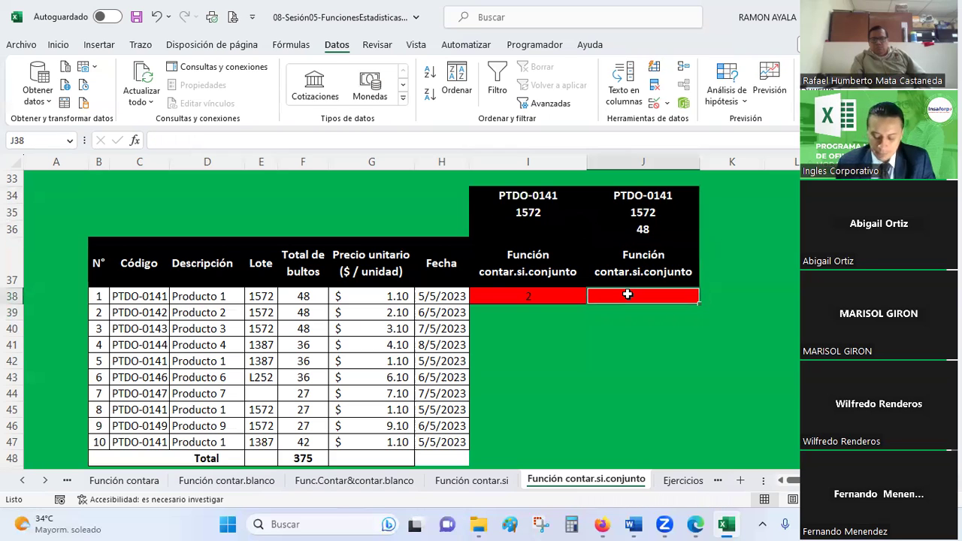
- Start =CONTAR.SI.CONJUNTO in J38 with range C38:C47 and criterion J34
{"action": "type", "text": "=contar.si.conjunto"}
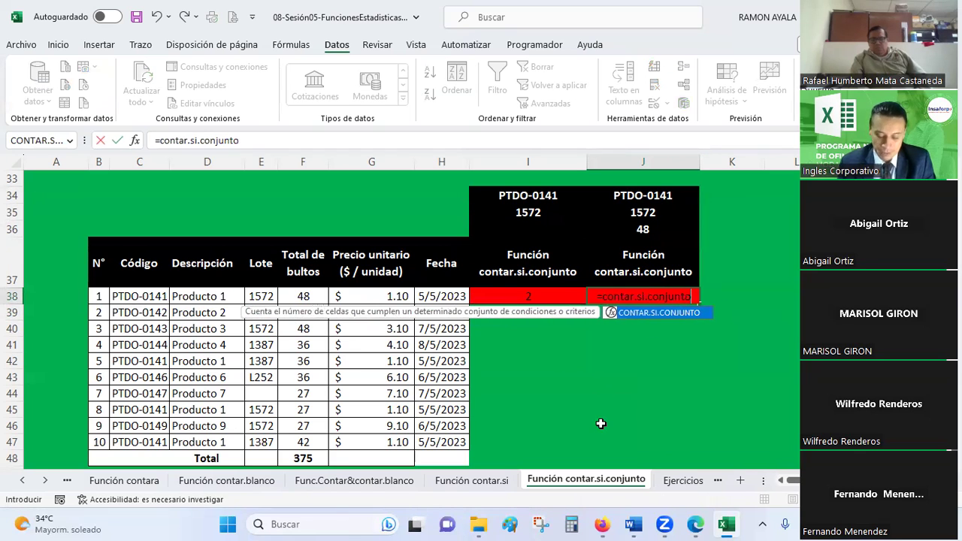
{"action": "type", "text": "("}
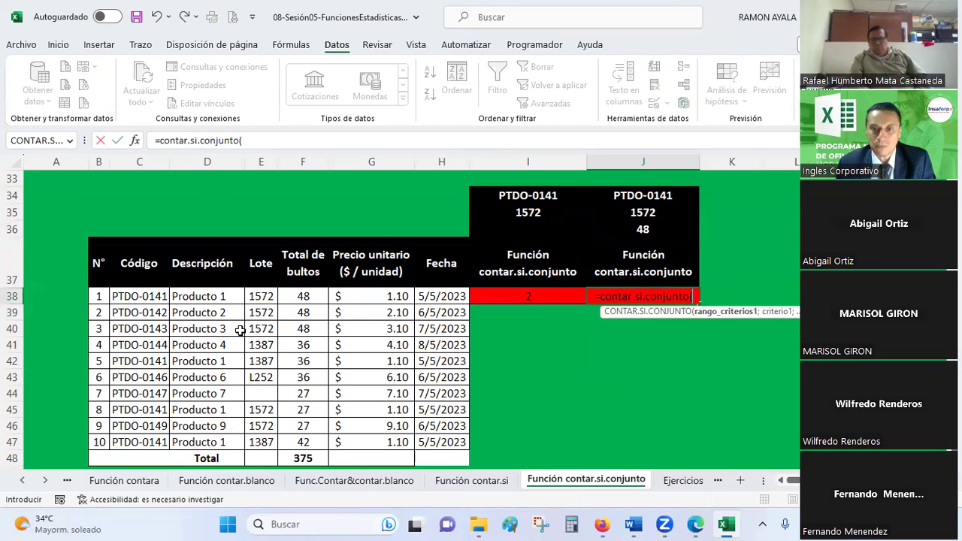
{"action": "left_click_drag", "start_coordinate": [146, 300], "coordinate": [139, 445]}
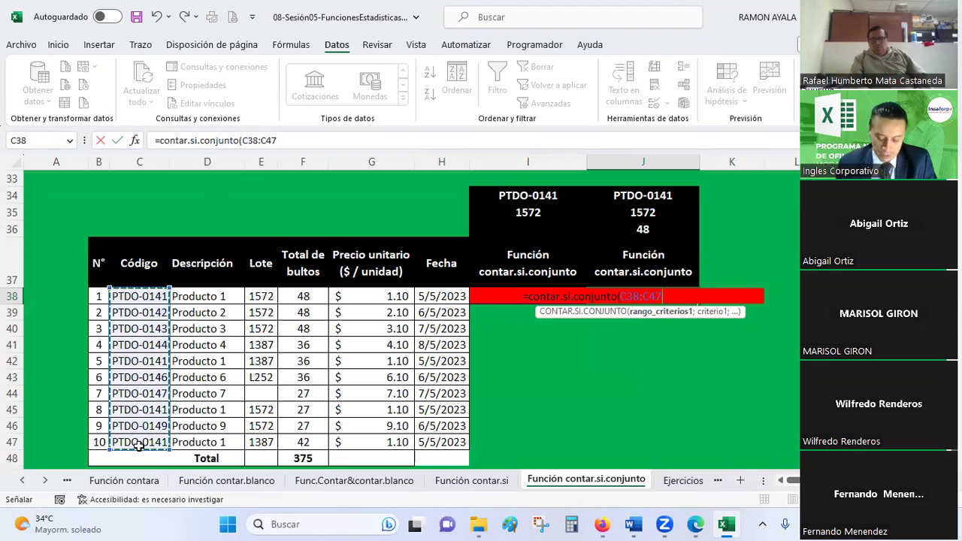
{"action": "type", "text": ";"}
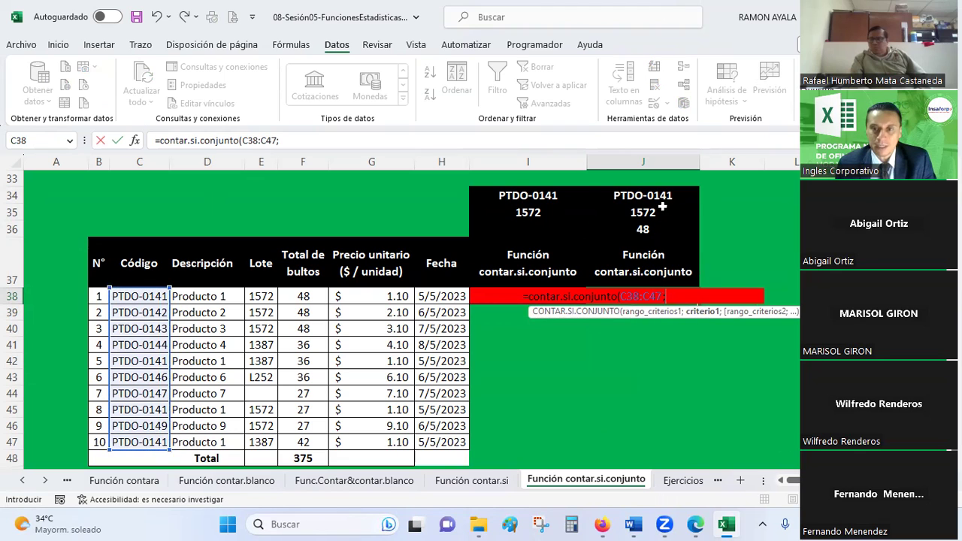
{"action": "left_click", "coordinate": [657, 196]}
{"action": "type", "text": ";"}
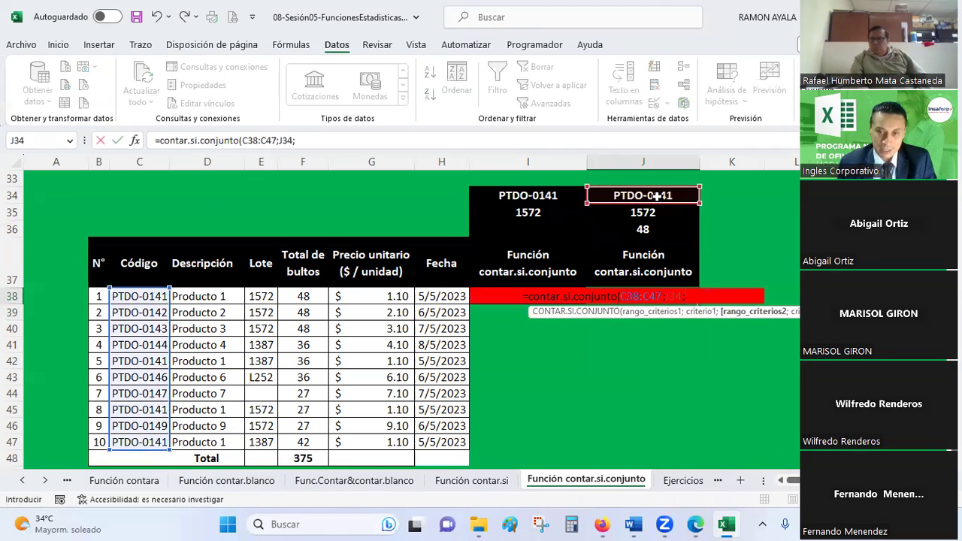
- Add criteria pairs E38:E47/J35 and F38:F47/J36 and commit, so J38 counts 1
{"action": "left_click_drag", "start_coordinate": [264, 298], "coordinate": [249, 442]}
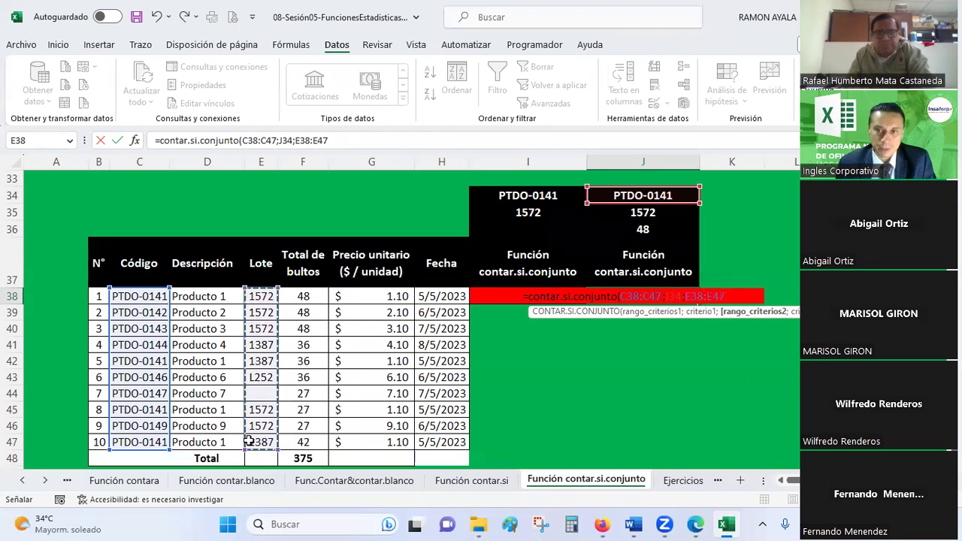
{"action": "type", "text": ";"}
{"action": "left_click", "coordinate": [626, 213]}
{"action": "type", "text": ";"}
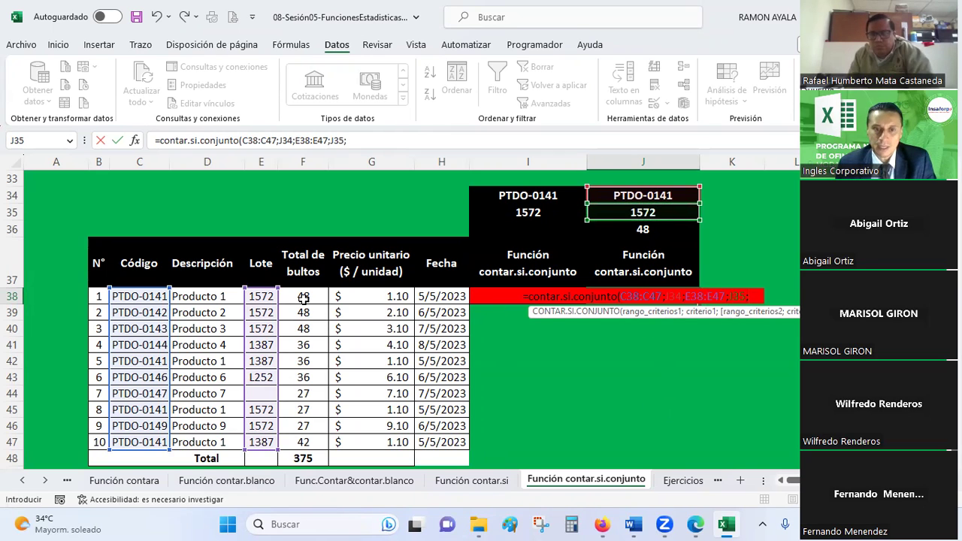
{"action": "left_click_drag", "start_coordinate": [303, 296], "coordinate": [303, 442]}
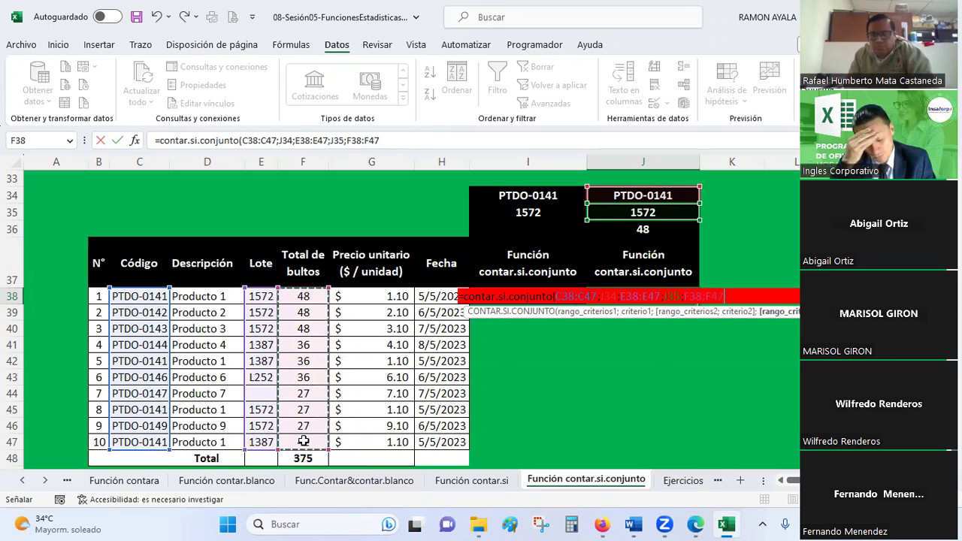
{"action": "type", "text": ";"}
{"action": "left_click", "coordinate": [660, 228]}
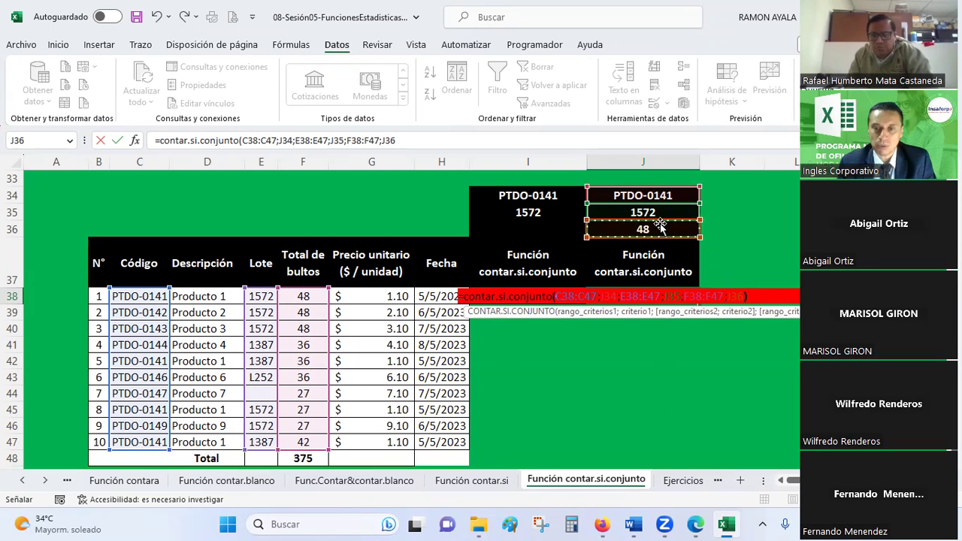
{"action": "type", "text": ")"}
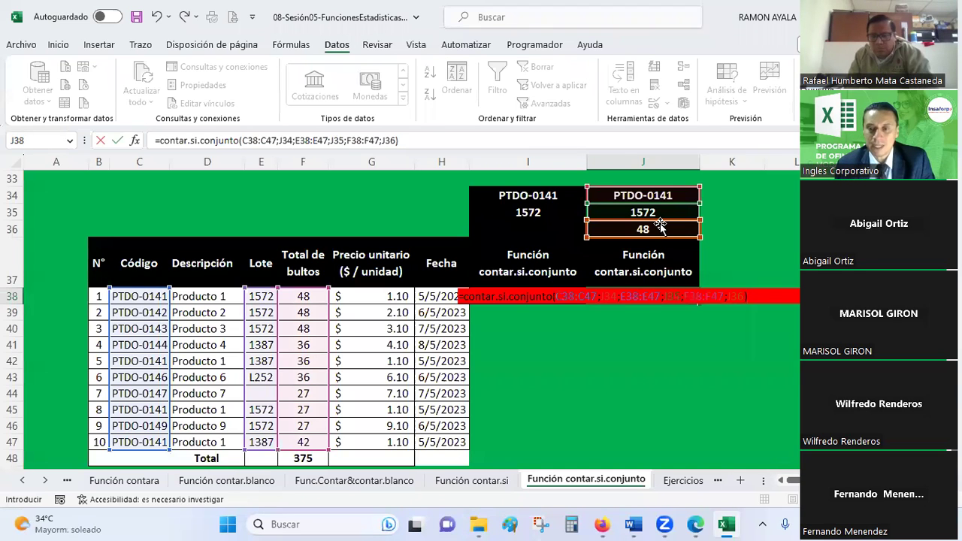
{"action": "key", "text": "Return"}
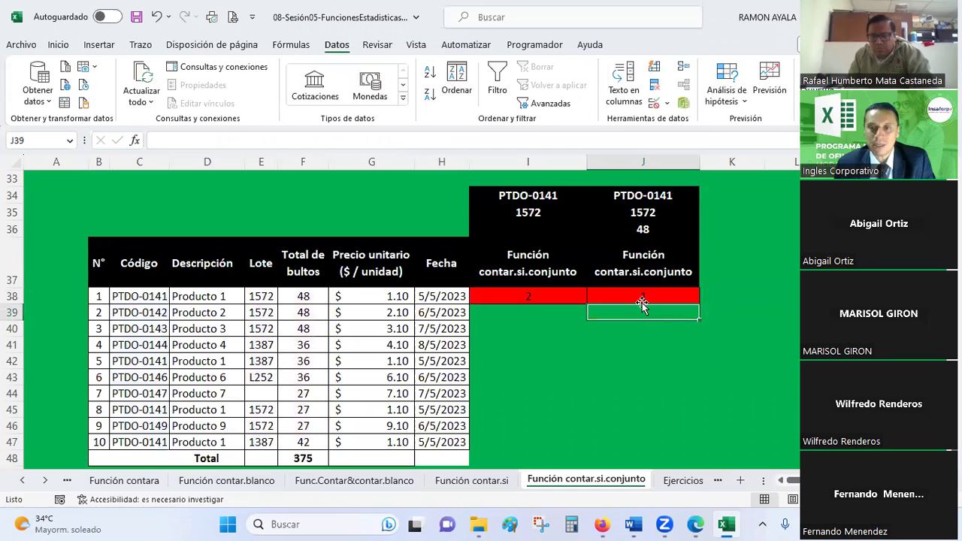
{"action": "left_click", "coordinate": [638, 297]}
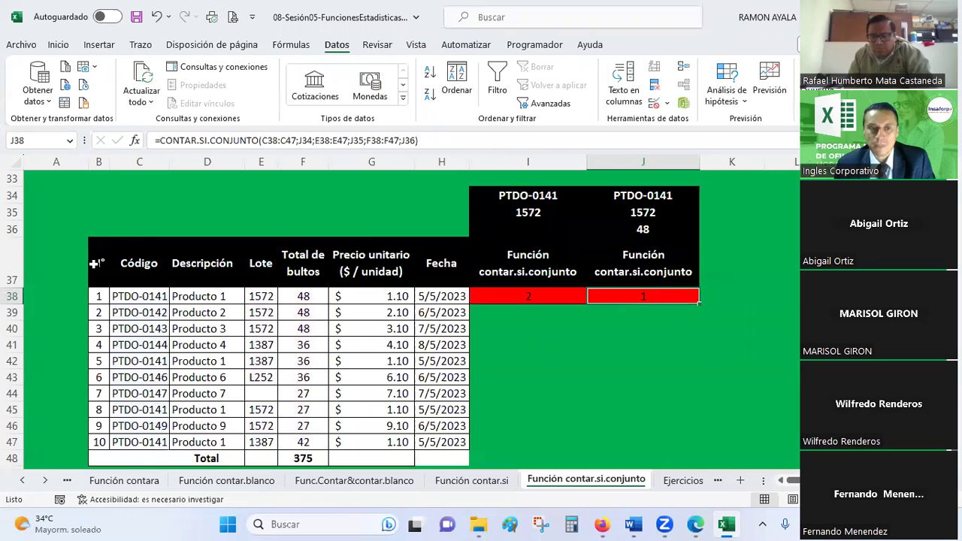
{"action": "left_click_drag", "start_coordinate": [94, 263], "coordinate": [448, 263]}
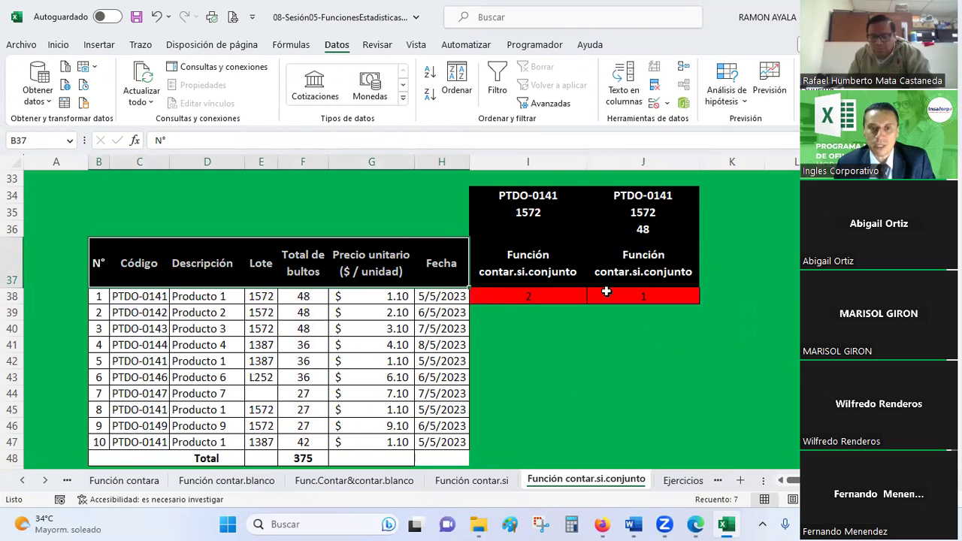
{"action": "left_click", "coordinate": [497, 82]}
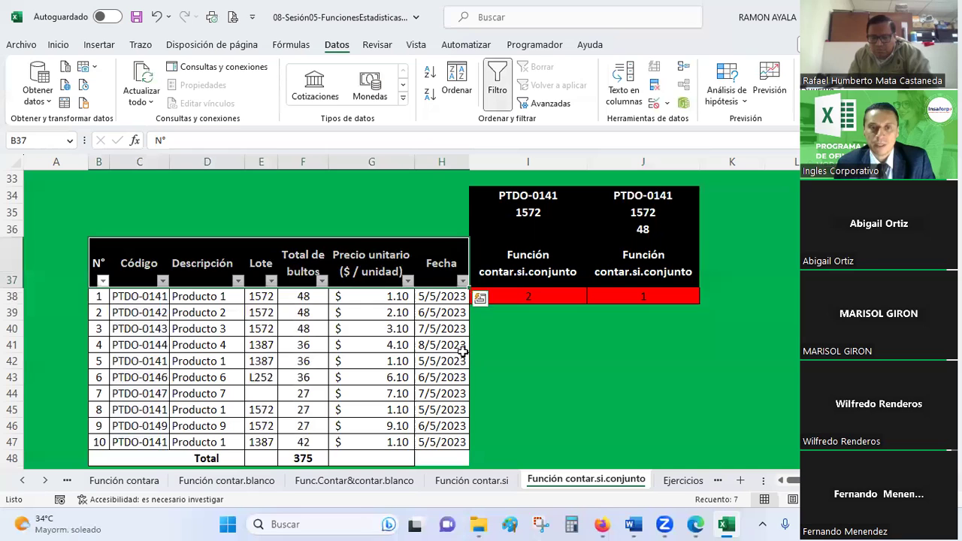
{"action": "left_click", "coordinate": [162, 281]}
{"action": "left_click", "coordinate": [212, 359]}
{"action": "left_click", "coordinate": [212, 371]}
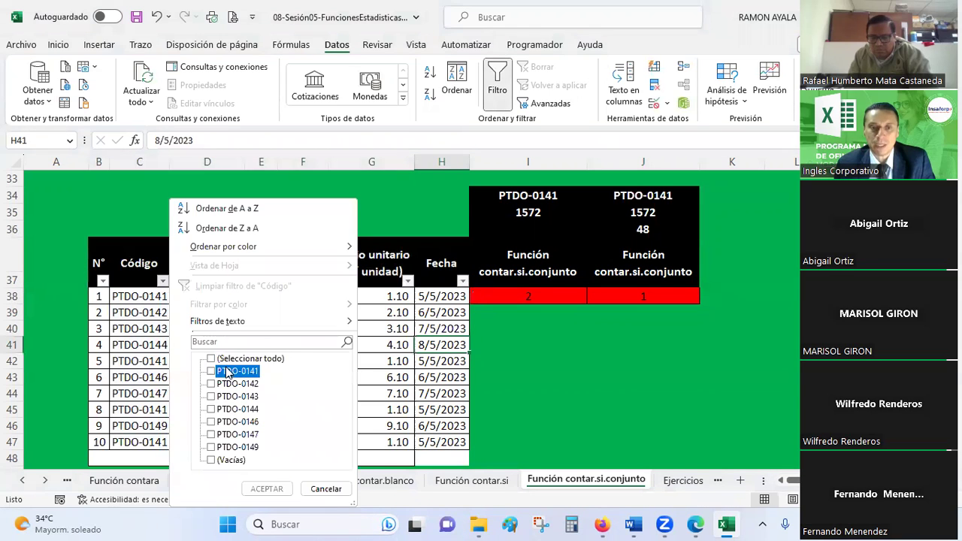
{"action": "left_click", "coordinate": [267, 489]}
{"action": "left_click", "coordinate": [263, 345]}
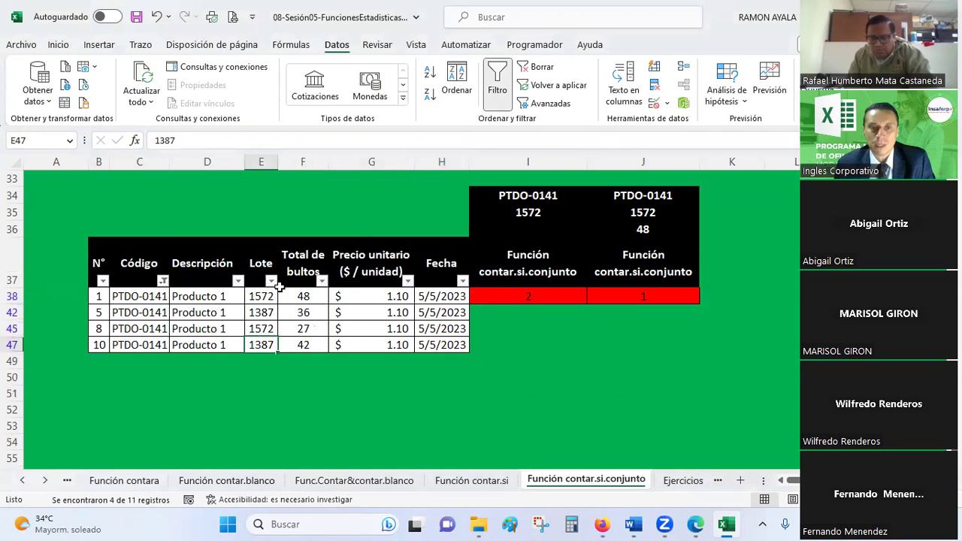
{"action": "left_click", "coordinate": [271, 282]}
{"action": "left_click", "coordinate": [158, 360]}
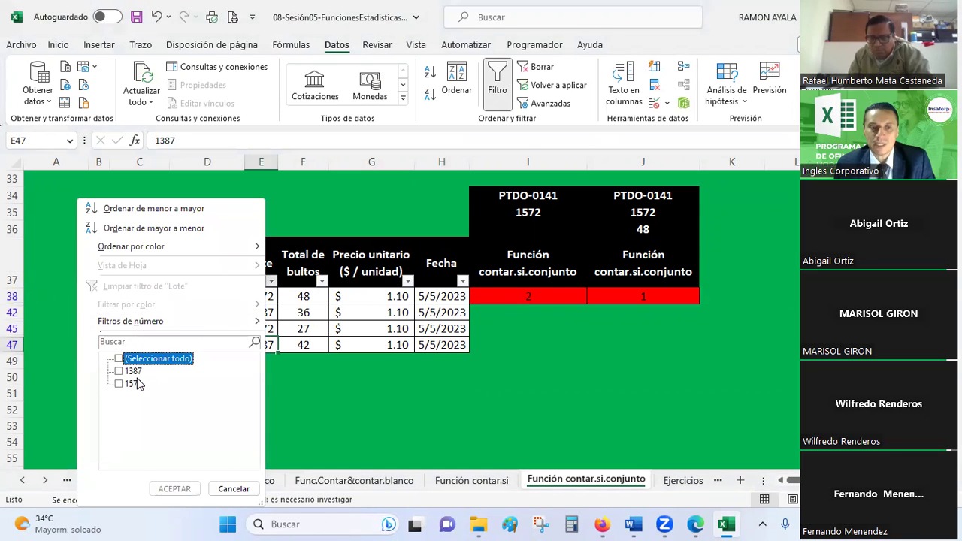
{"action": "left_click", "coordinate": [119, 384]}
{"action": "left_click", "coordinate": [175, 489]}
{"action": "left_click", "coordinate": [303, 393]}
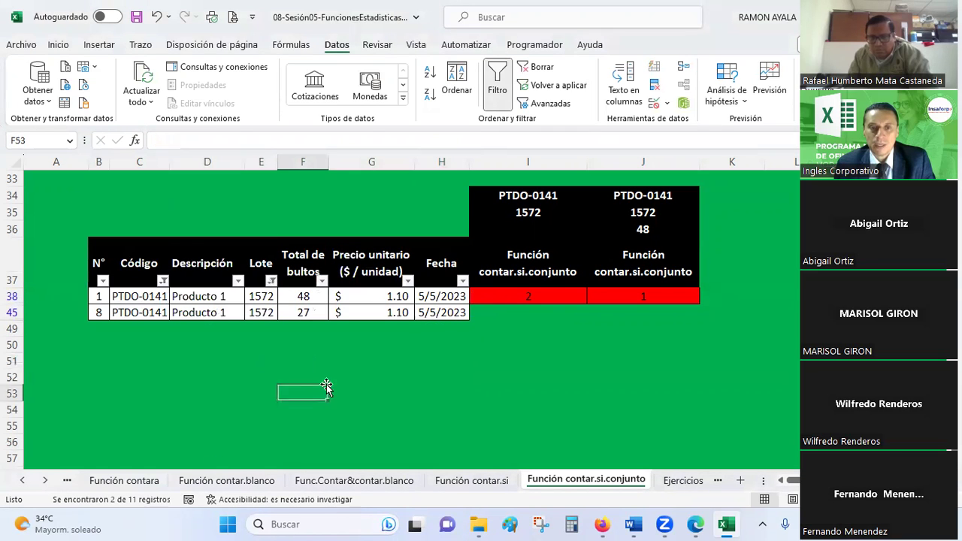
{"action": "left_click", "coordinate": [287, 294]}
{"action": "left_click", "coordinate": [290, 311]}
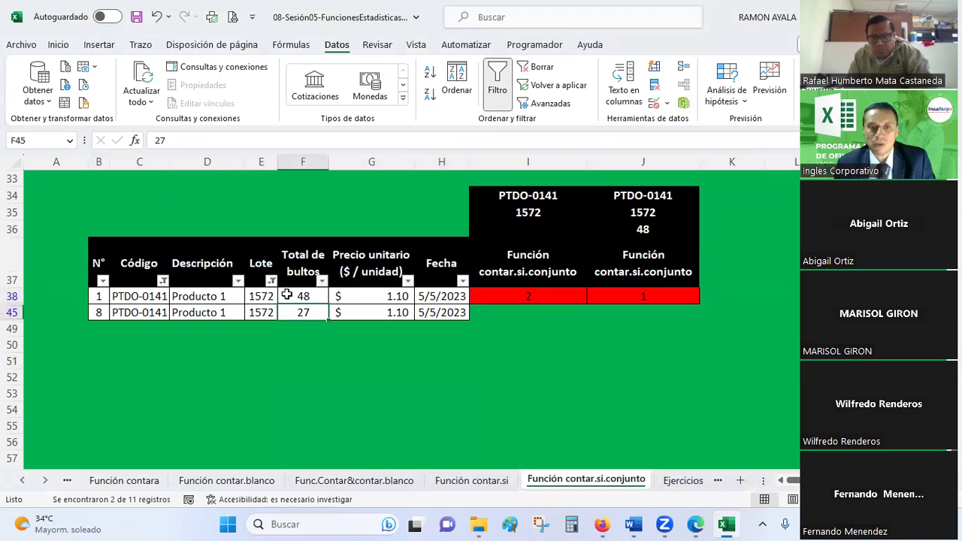
{"action": "left_click", "coordinate": [194, 296]}
{"action": "left_click", "coordinate": [152, 315]}
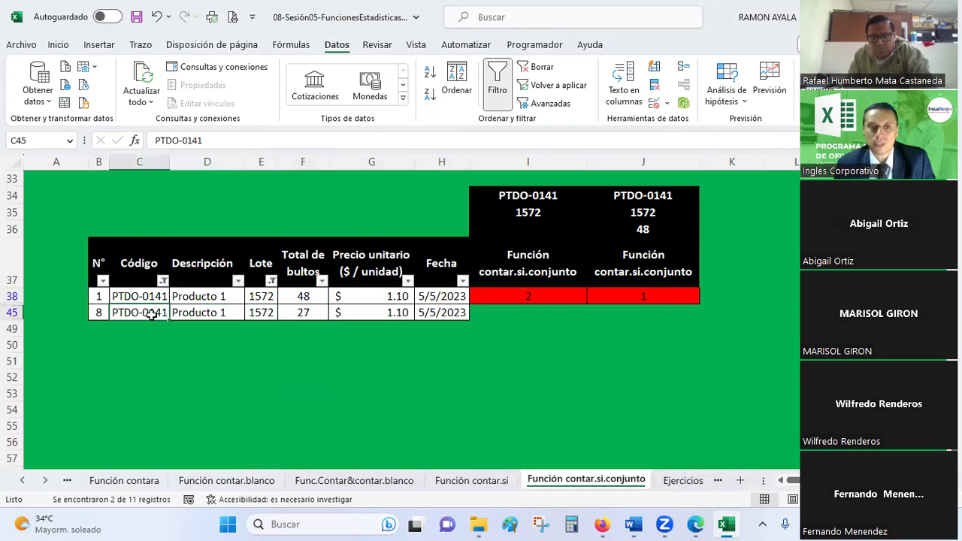
{"action": "left_click", "coordinate": [314, 297]}
{"action": "left_click", "coordinate": [322, 280]}
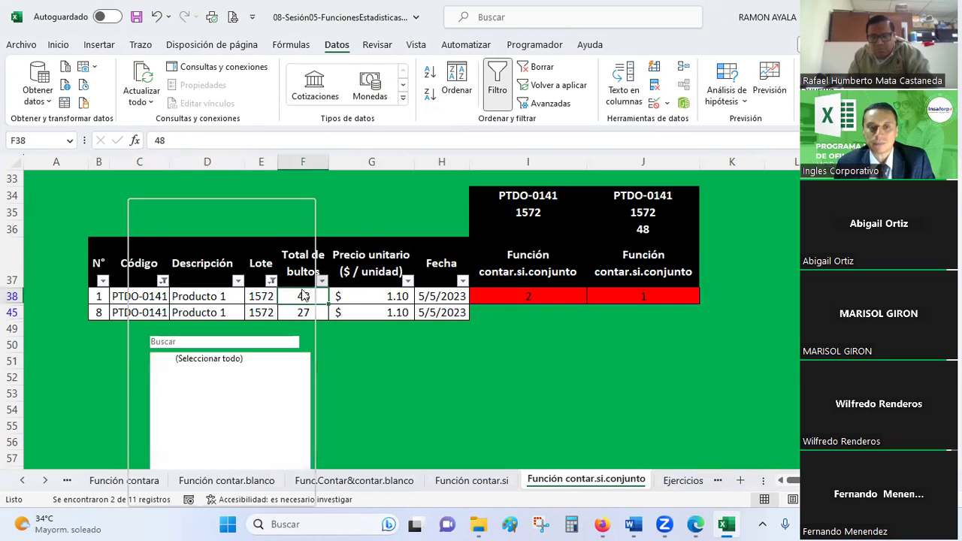
{"action": "left_click", "coordinate": [169, 371]}
{"action": "left_click", "coordinate": [225, 489]}
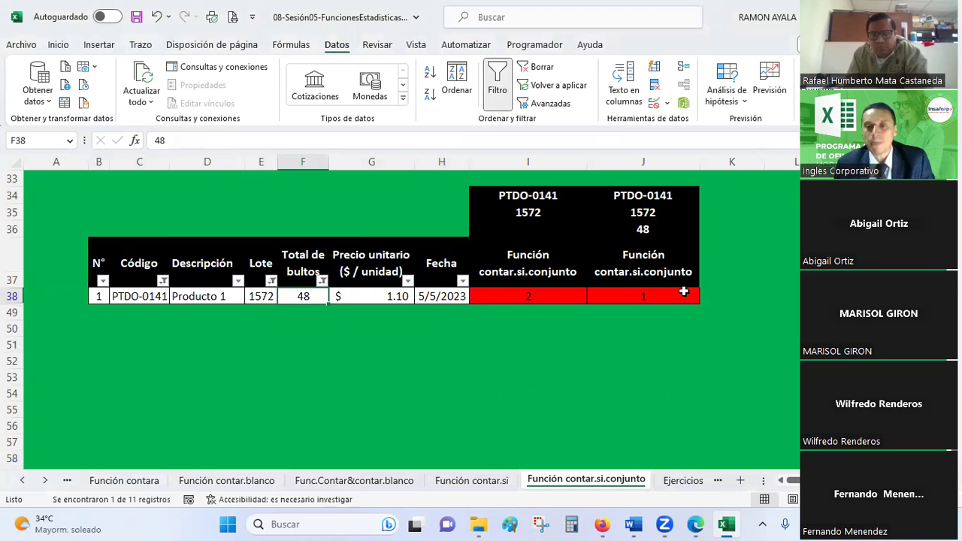
{"action": "left_click", "coordinate": [675, 299]}
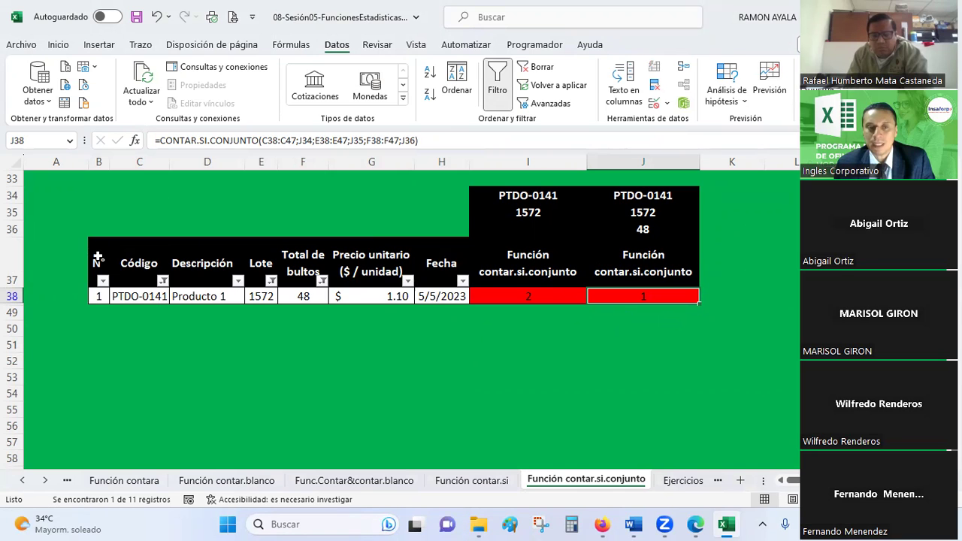
{"action": "left_click_drag", "start_coordinate": [99, 254], "coordinate": [459, 271]}
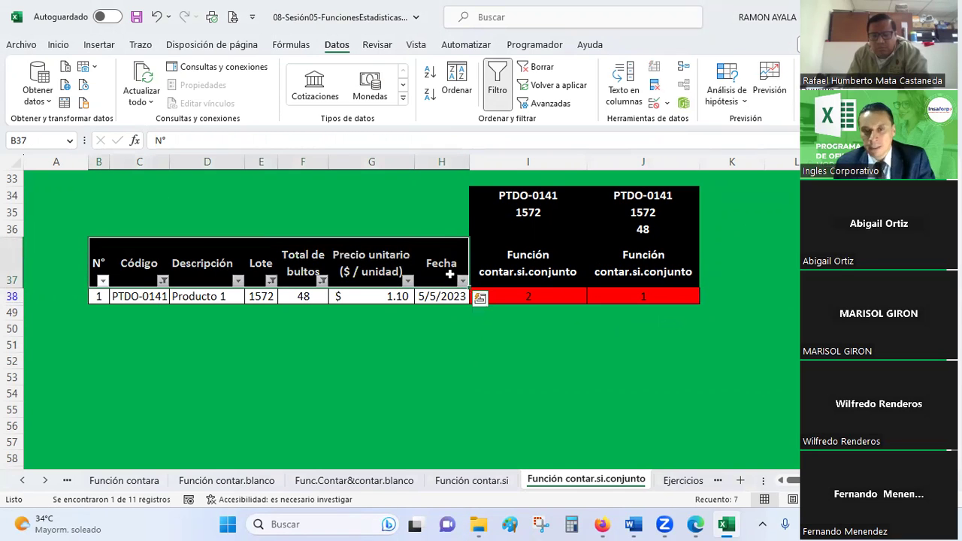
{"action": "left_click", "coordinate": [487, 81]}
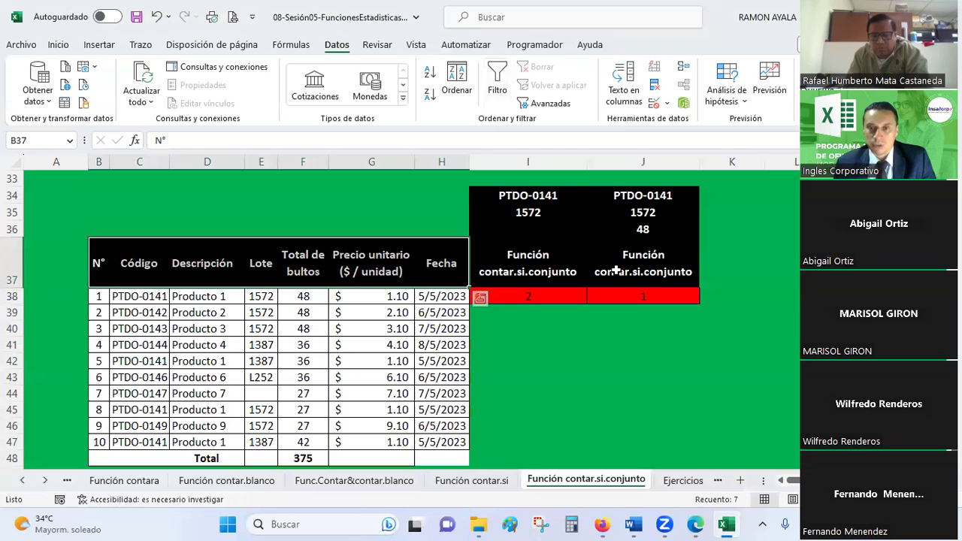
{"action": "mouse_move", "coordinate": [569, 195]}
{"action": "left_mouse_down"}
{"action": "mouse_move", "coordinate": [570, 212]}
{"action": "mouse_move", "coordinate": [698, 220]}
{"action": "left_mouse_up"}
{"action": "left_click", "coordinate": [679, 198]}
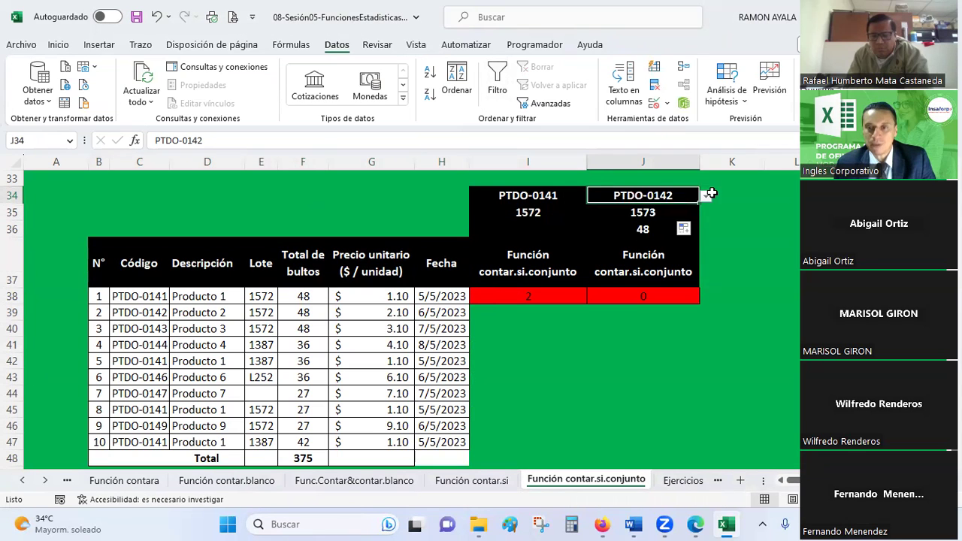
{"action": "left_click", "coordinate": [707, 196]}
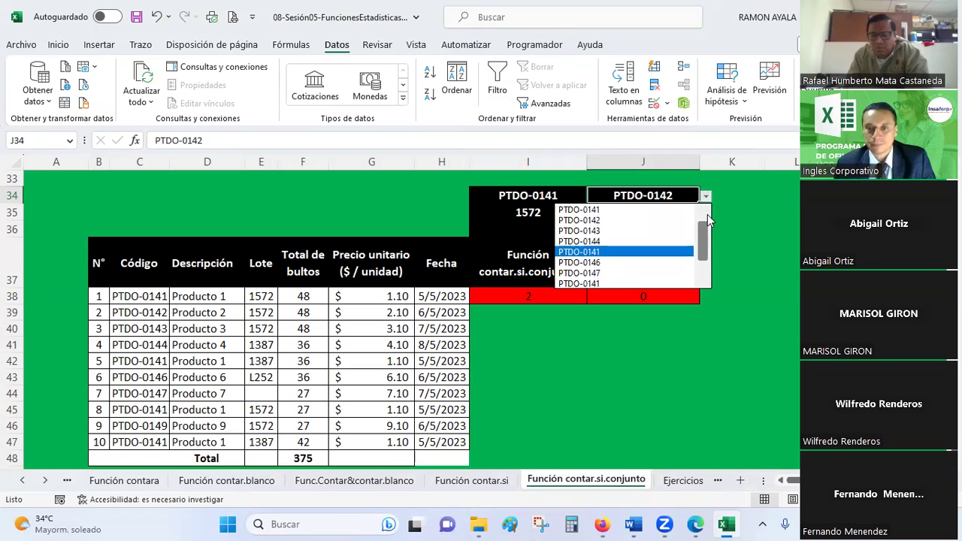
{"action": "left_click", "coordinate": [640, 211]}
{"action": "left_click", "coordinate": [676, 213]}
{"action": "left_click", "coordinate": [706, 214]}
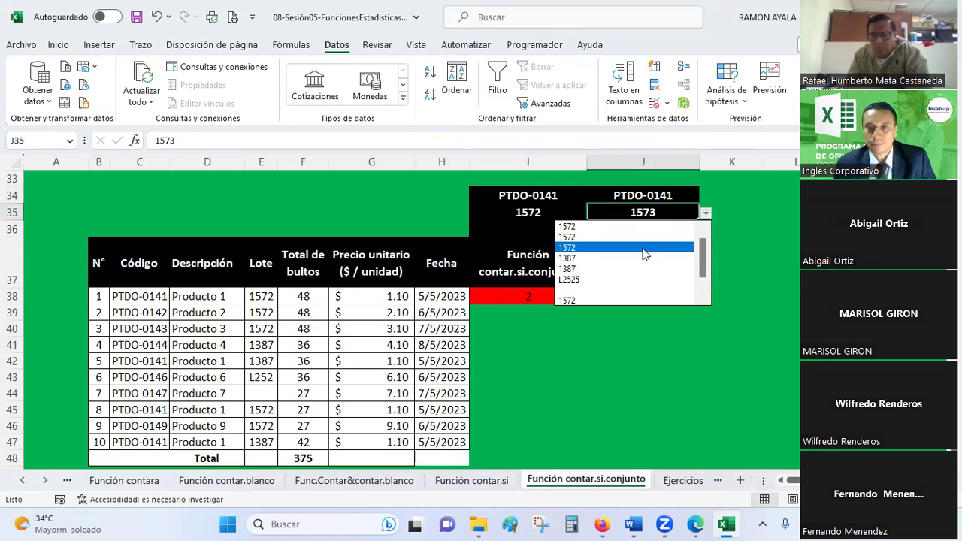
{"action": "left_click", "coordinate": [636, 229]}
{"action": "left_click", "coordinate": [659, 229]}
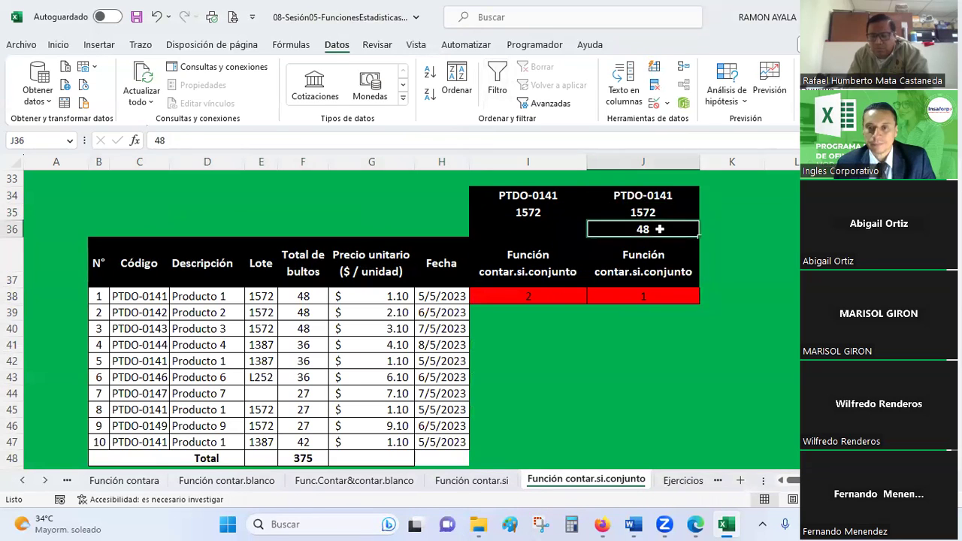
- Apply a List validation to J36 with source =$F$38:$F$47, keeping its value 48
{"action": "left_click", "coordinate": [667, 103]}
{"action": "left_click", "coordinate": [677, 120]}
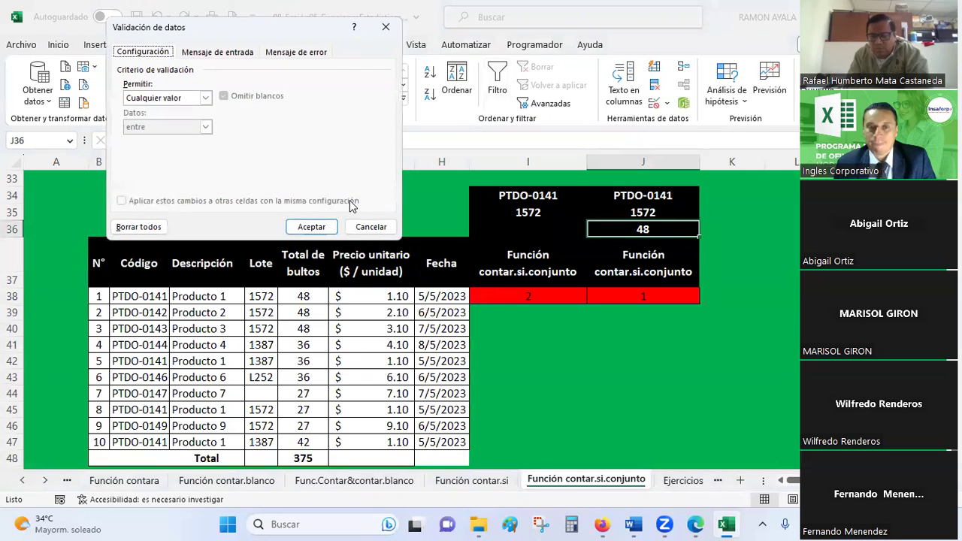
{"action": "left_click", "coordinate": [201, 96]}
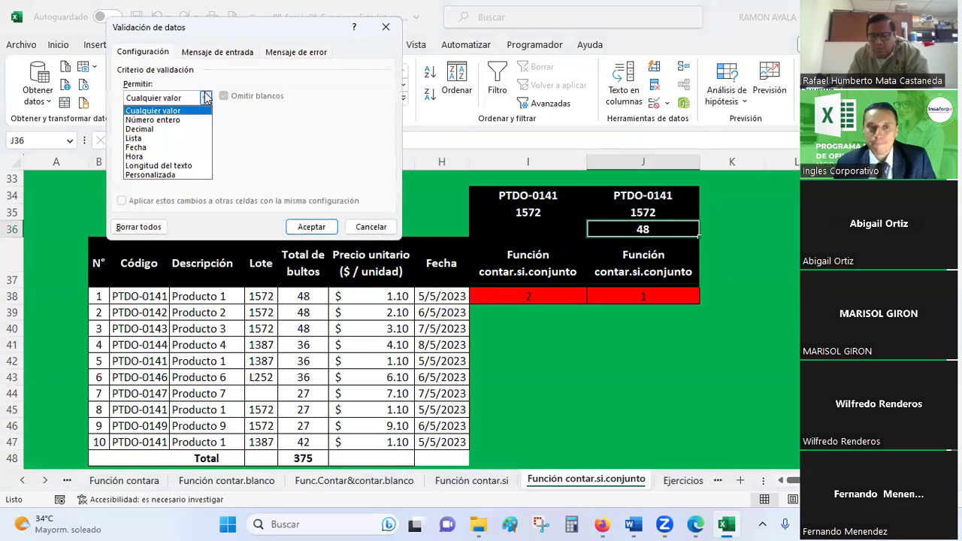
{"action": "left_click", "coordinate": [150, 140]}
{"action": "left_click", "coordinate": [324, 155]}
{"action": "left_click_drag", "start_coordinate": [313, 297], "coordinate": [319, 447]}
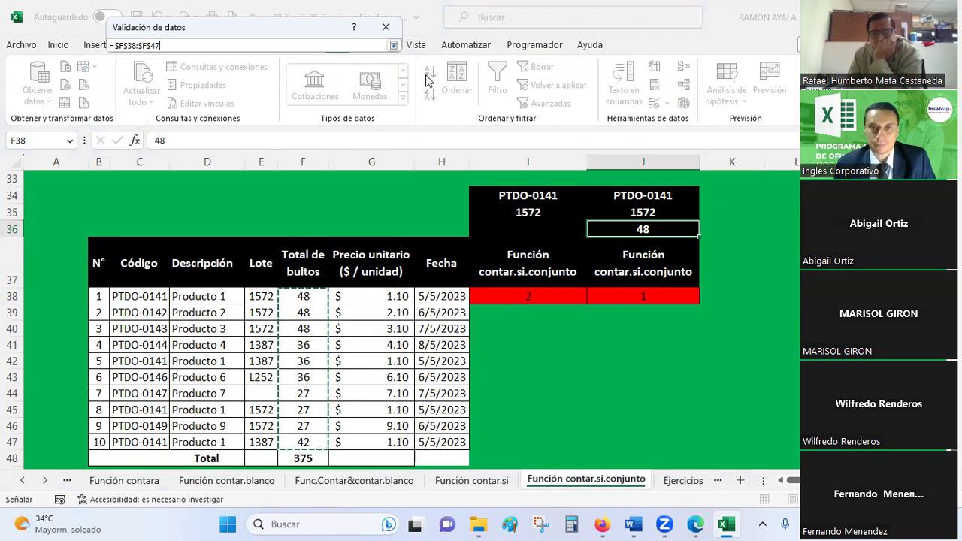
{"action": "left_click", "coordinate": [393, 45]}
{"action": "left_click", "coordinate": [311, 227]}
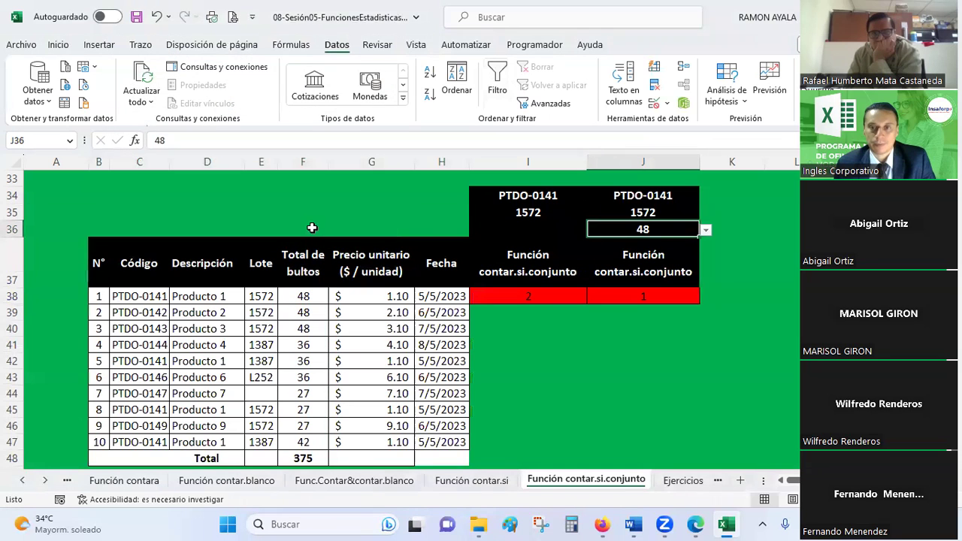
{"action": "left_click", "coordinate": [664, 363]}
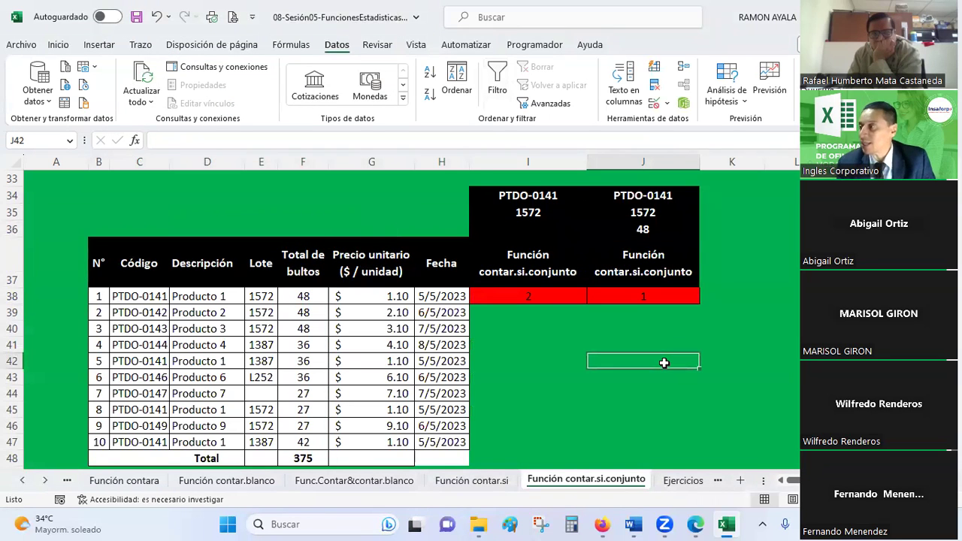
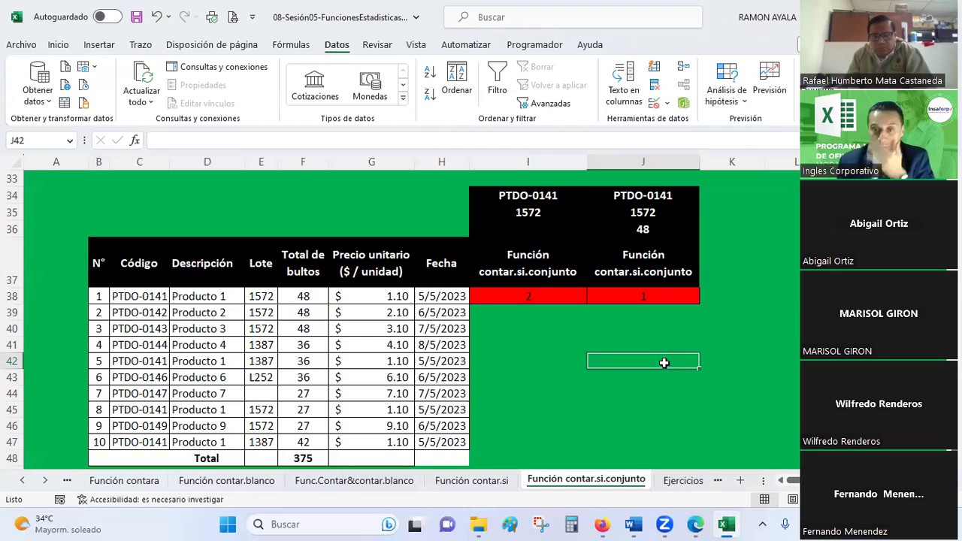
- Insert a CONTAR.SI.CONJUNTO function in J38 and move its arguments window off the criteria cells
{"action": "left_click", "coordinate": [630, 294]}
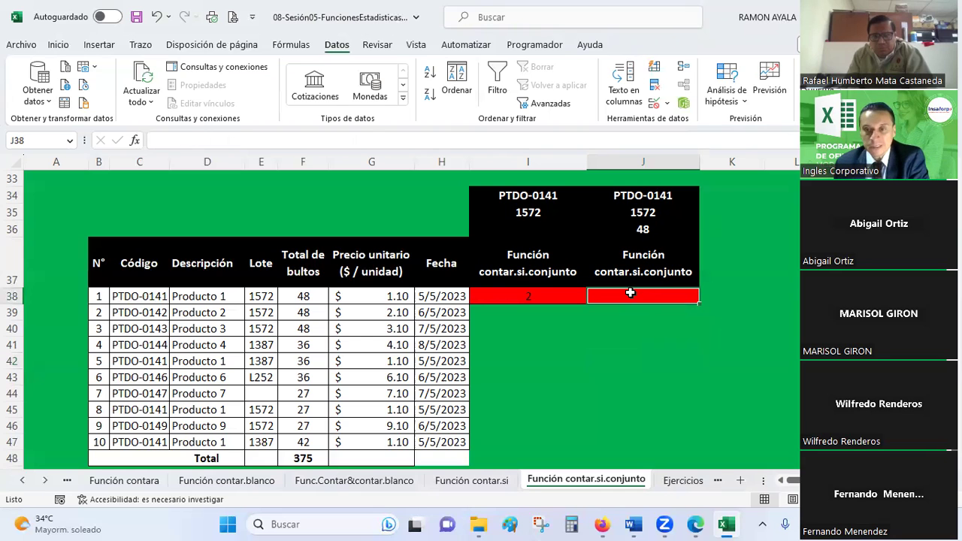
{"action": "left_click", "coordinate": [134, 142]}
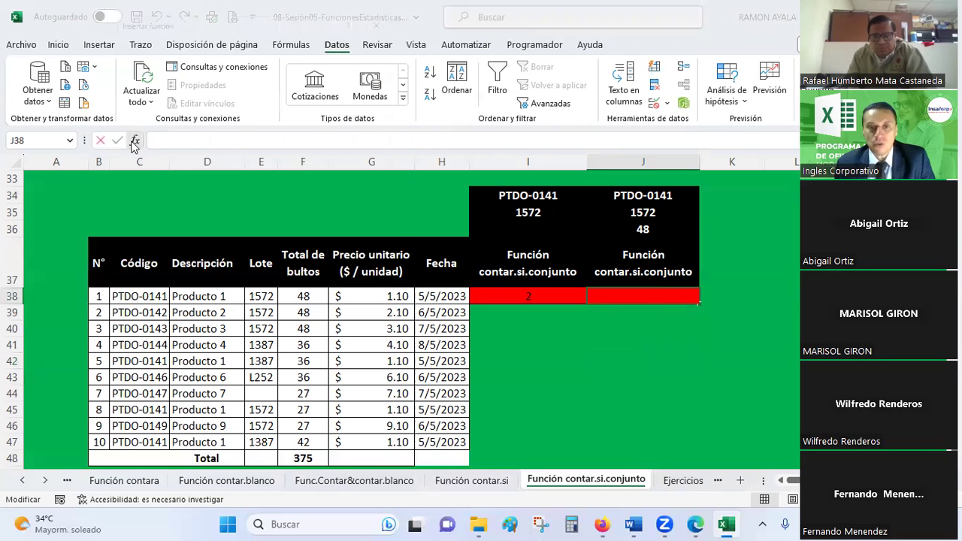
{"action": "double_click", "coordinate": [159, 108]}
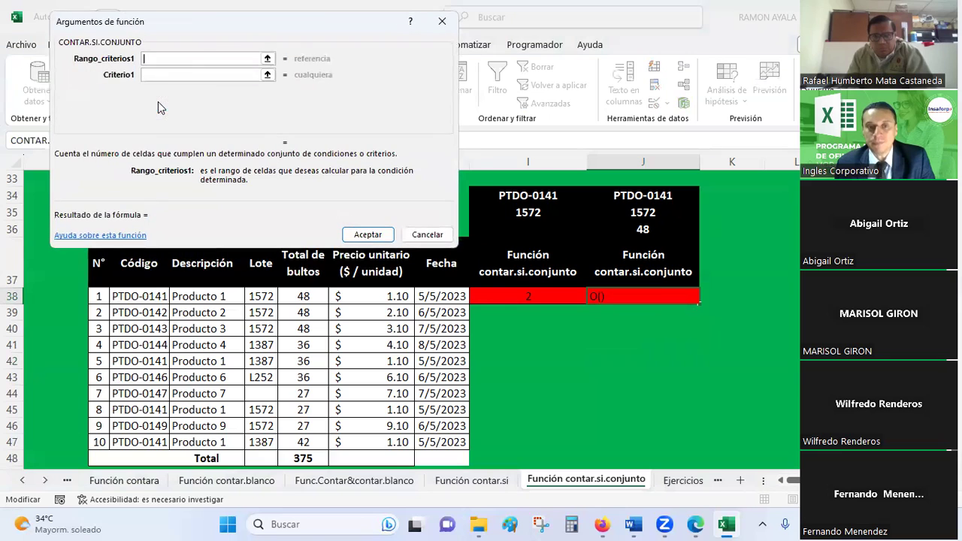
{"action": "left_click_drag", "start_coordinate": [202, 26], "coordinate": [665, 15]}
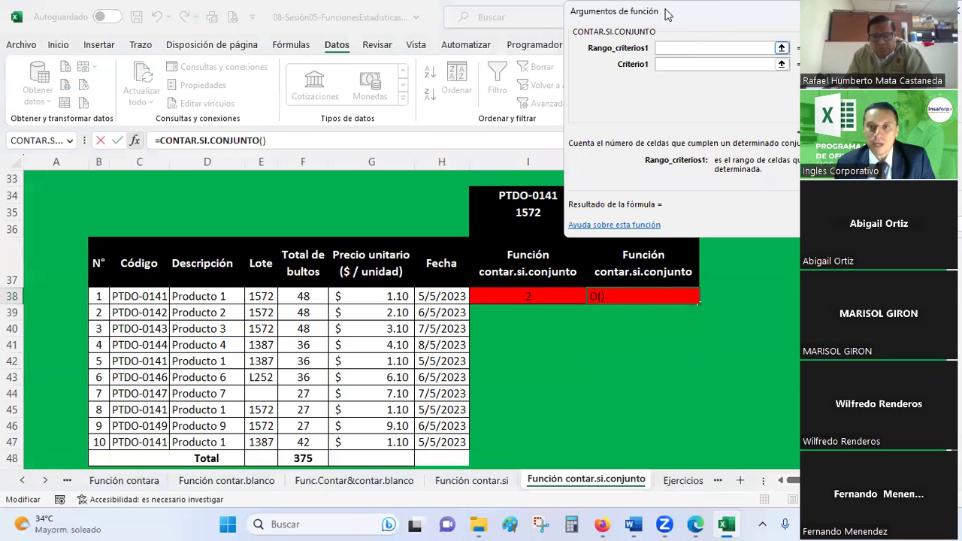
{"action": "left_click_drag", "start_coordinate": [662, 50], "coordinate": [577, 356]}
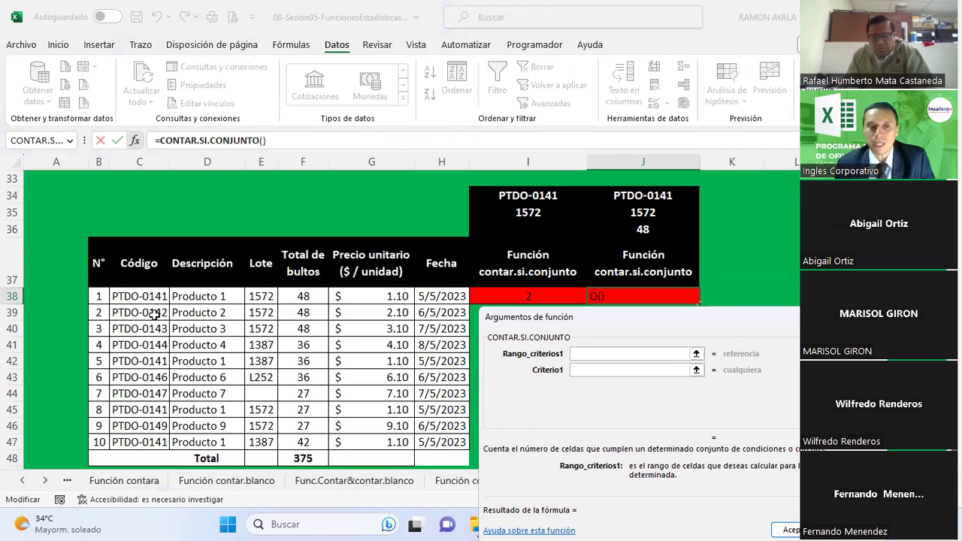
- Set the first criteria range to C38:C47 with code PTDO-0141 from J34
{"action": "left_click_drag", "start_coordinate": [147, 296], "coordinate": [140, 442]}
{"action": "left_click", "coordinate": [607, 370]}
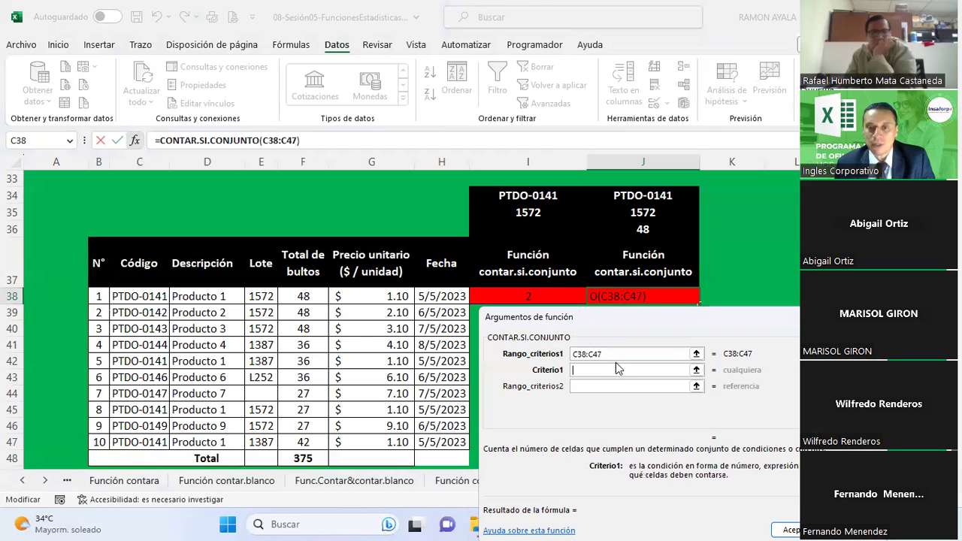
{"action": "left_click", "coordinate": [643, 197]}
{"action": "left_click", "coordinate": [610, 385]}
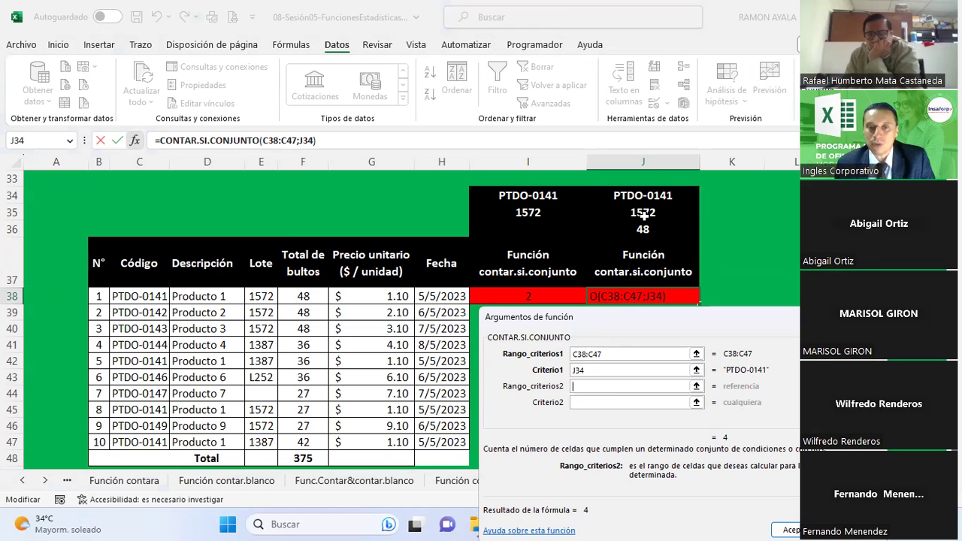
- Add range E38:E47 with lot 1572 from J35, then third range F38:F47
{"action": "left_click_drag", "start_coordinate": [267, 297], "coordinate": [263, 444]}
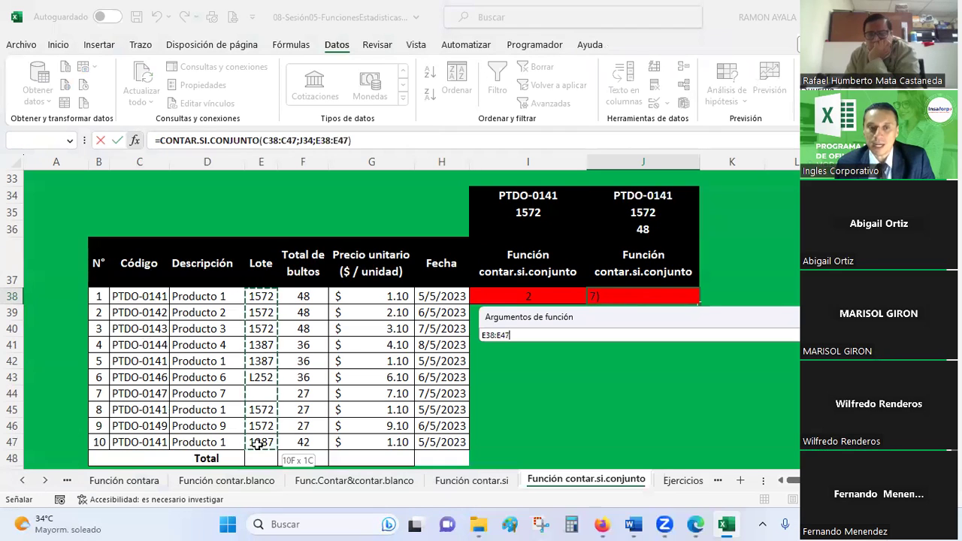
{"action": "left_click", "coordinate": [600, 402]}
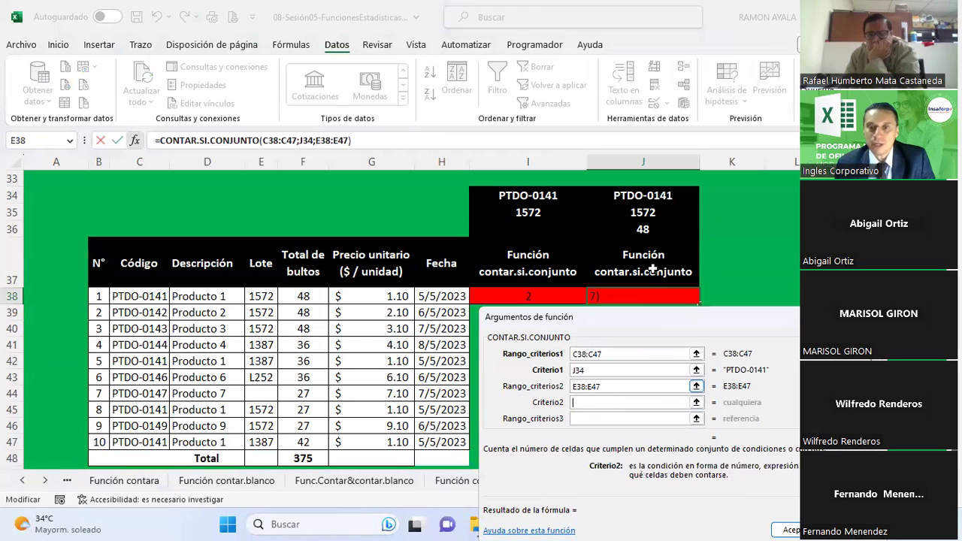
{"action": "left_click", "coordinate": [643, 213]}
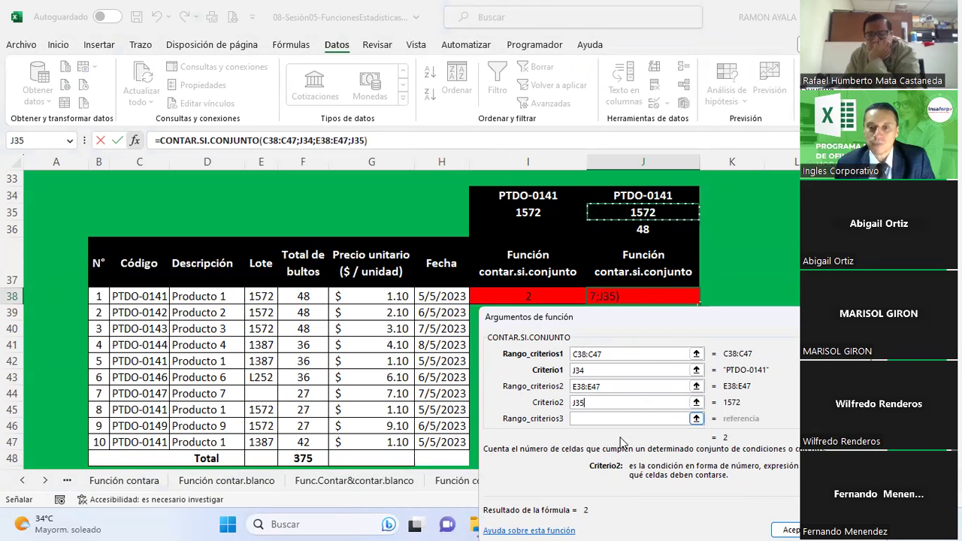
{"action": "left_click", "coordinate": [595, 406]}
{"action": "left_click", "coordinate": [600, 419]}
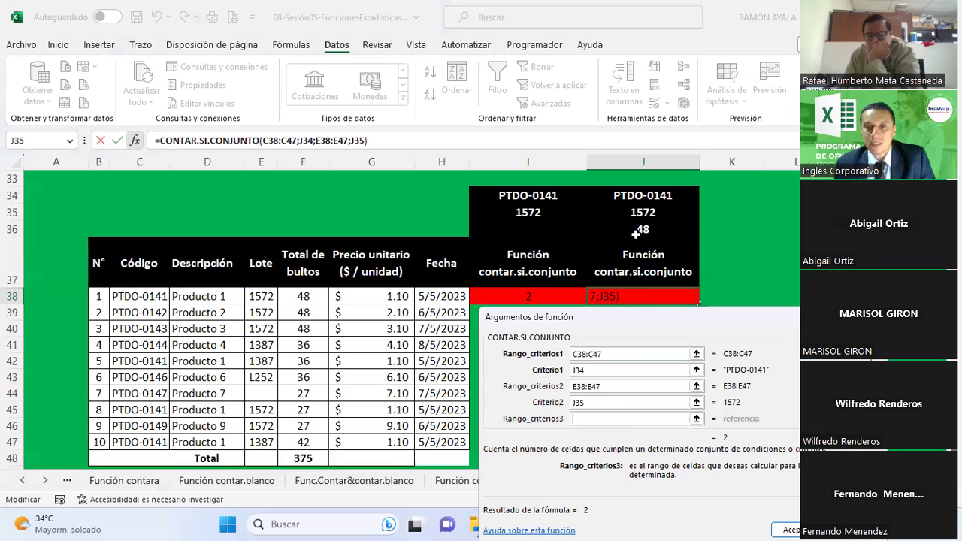
{"action": "left_click_drag", "start_coordinate": [314, 297], "coordinate": [300, 440]}
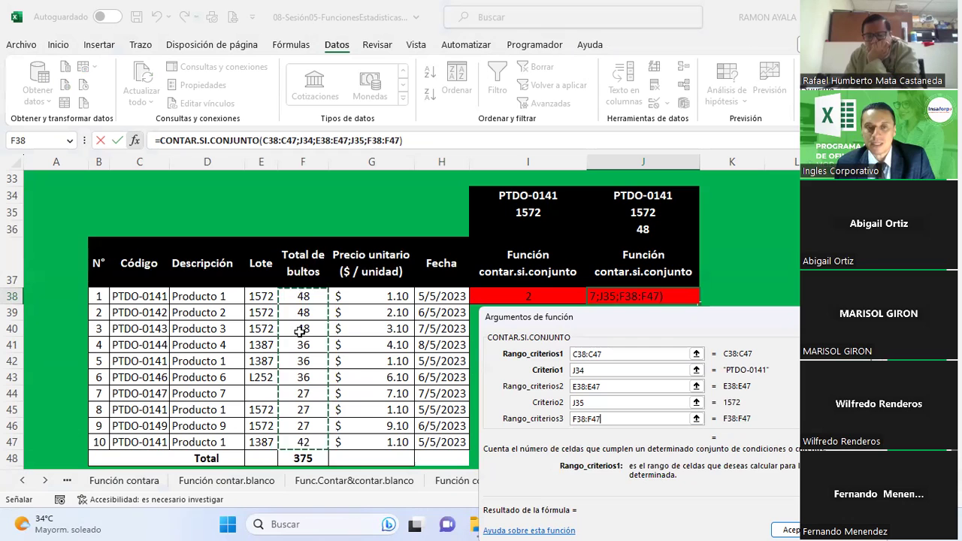
- Go to the empty third criterion and reference the 48 in J36
{"action": "scroll", "coordinate": [693, 401], "scroll_direction": "down", "scroll_amount": 1}
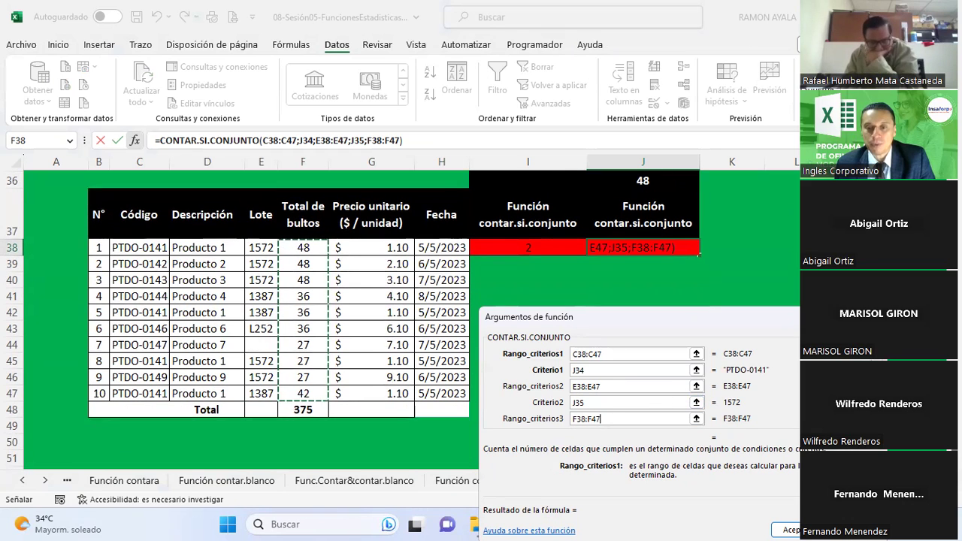
{"action": "scroll", "coordinate": [602, 386], "scroll_direction": "down", "scroll_amount": 12}
{"action": "key", "text": "shift+Tab"}
{"action": "key", "text": "shift+Tab"}
{"action": "key", "text": "shift+Tab"}
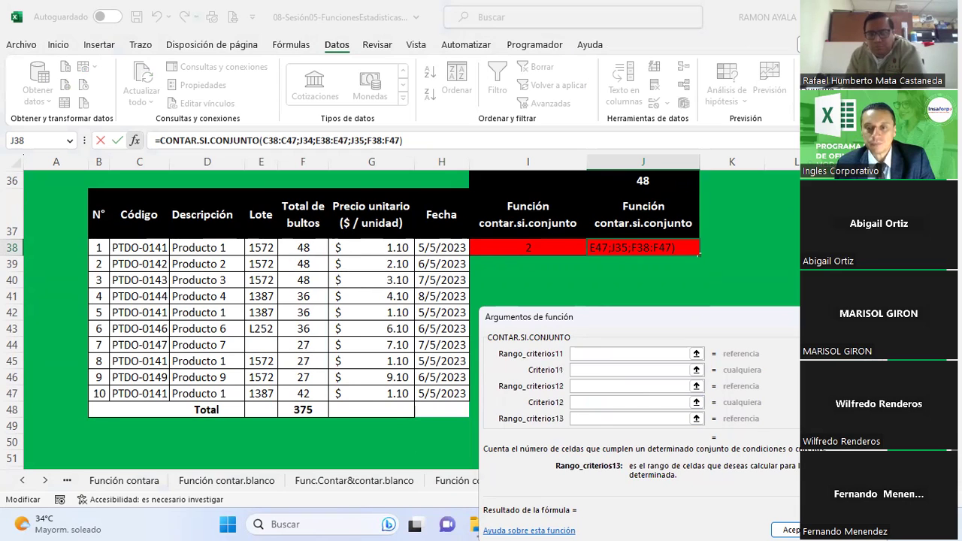
{"action": "scroll", "coordinate": [645, 419], "scroll_direction": "up", "scroll_amount": 10}
{"action": "left_click", "coordinate": [645, 419]}
{"action": "key", "text": "Tab"}
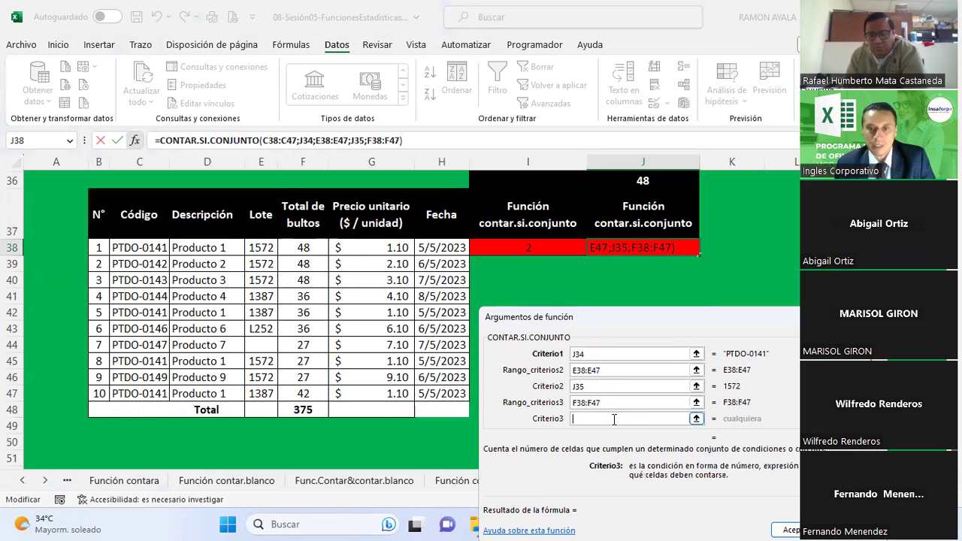
{"action": "type", "text": "+"}
{"action": "left_click", "coordinate": [633, 197]}
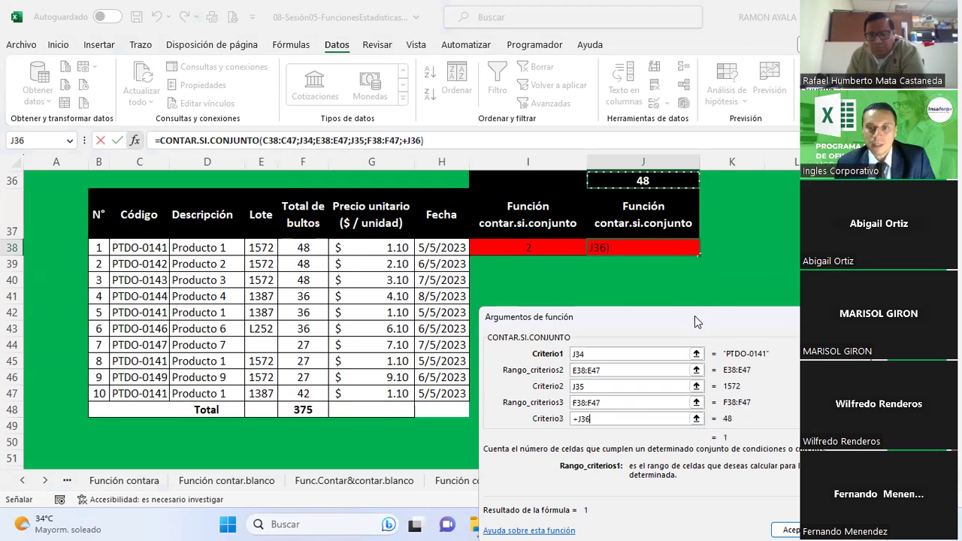
{"action": "left_click_drag", "start_coordinate": [695, 316], "coordinate": [716, 197]}
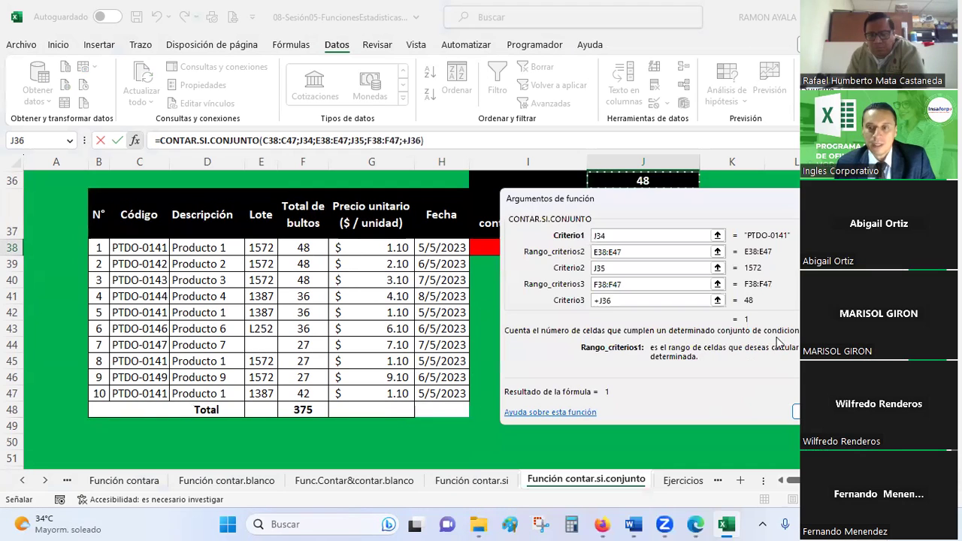
- Clear the stray plus sign, set Criterio3 to J36 and commit, giving a count of 1
{"action": "left_click", "coordinate": [602, 301]}
{"action": "key", "text": "Delete"}
{"action": "key", "text": "Delete"}
{"action": "key", "text": "Delete"}
{"action": "key", "text": "BackSpace"}
{"action": "left_click", "coordinate": [629, 184]}
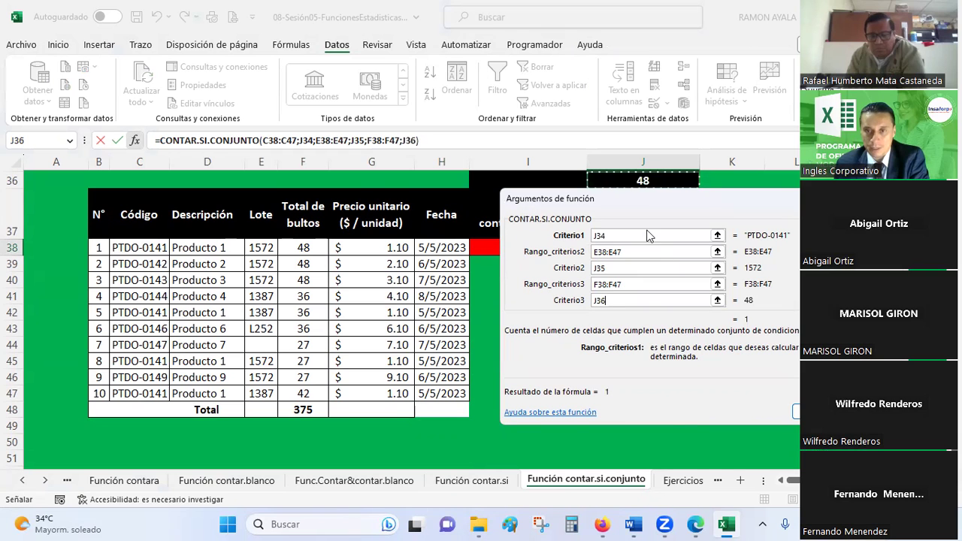
{"action": "key", "text": "Return"}
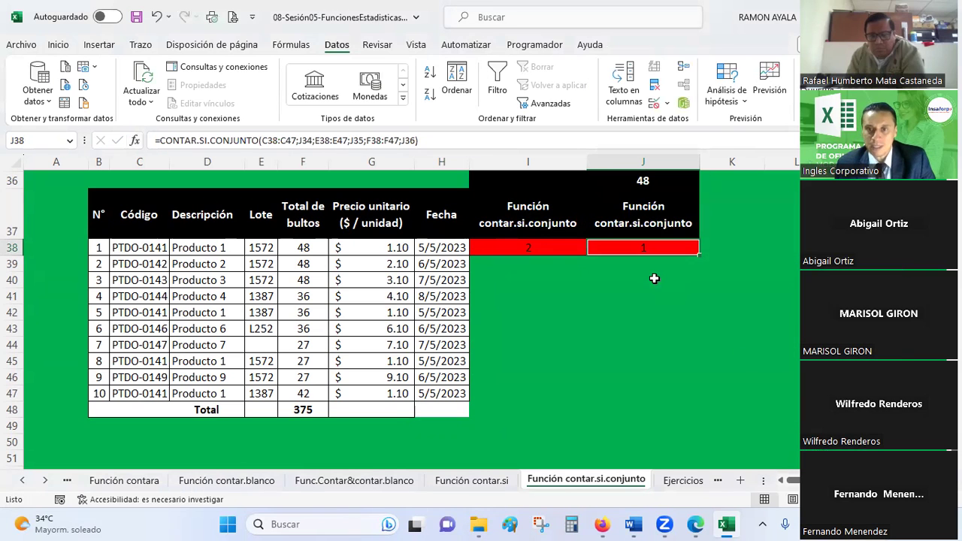
{"action": "scroll", "coordinate": [646, 289], "scroll_direction": "up", "scroll_amount": 1}
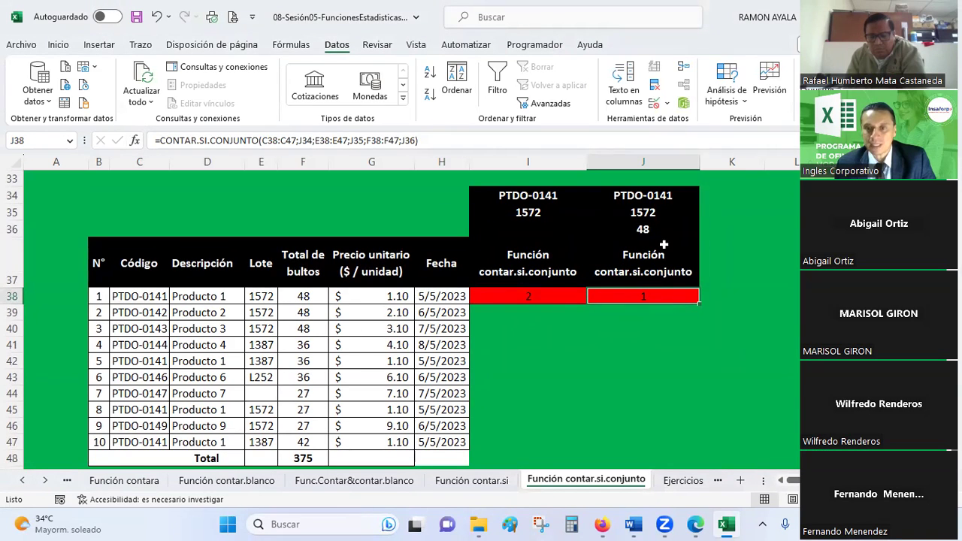
{"action": "scroll", "coordinate": [664, 244], "scroll_direction": "up", "scroll_amount": 1}
{"action": "left_click_drag", "start_coordinate": [643, 244], "coordinate": [643, 279]}
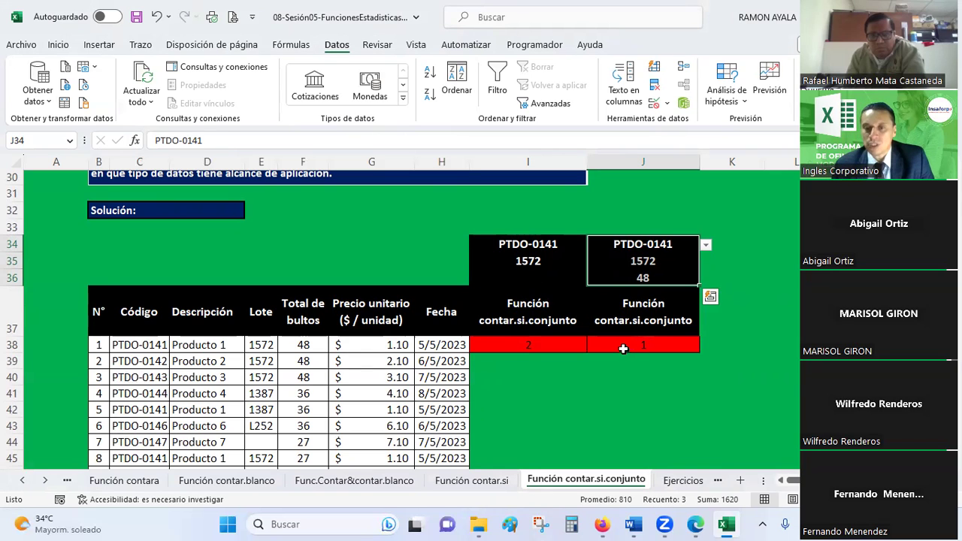
{"action": "left_click", "coordinate": [625, 346]}
{"action": "left_click", "coordinate": [135, 141]}
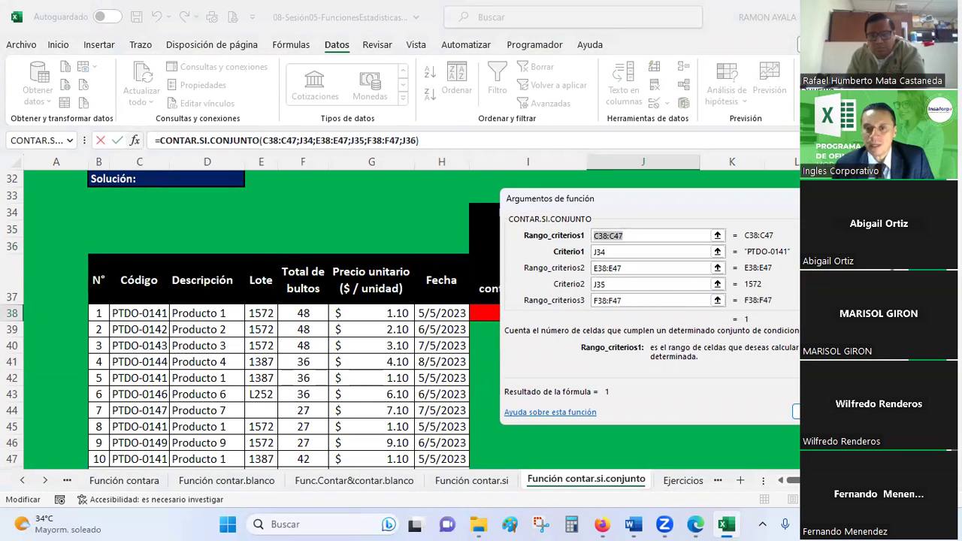
{"action": "scroll", "coordinate": [654, 268], "scroll_direction": "down", "scroll_amount": 20}
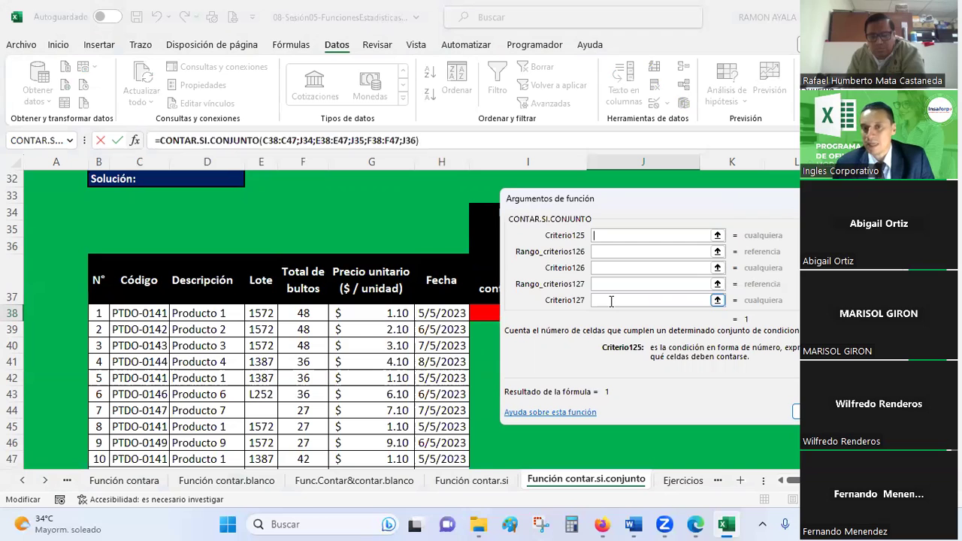
{"action": "left_click", "coordinate": [821, 412]}
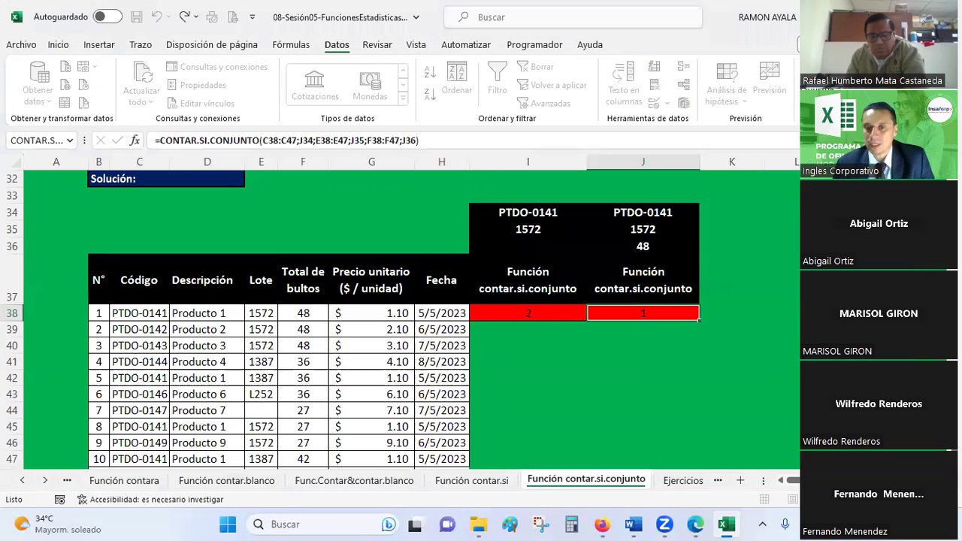
{"action": "left_click", "coordinate": [763, 365]}
{"action": "left_click", "coordinate": [682, 481]}
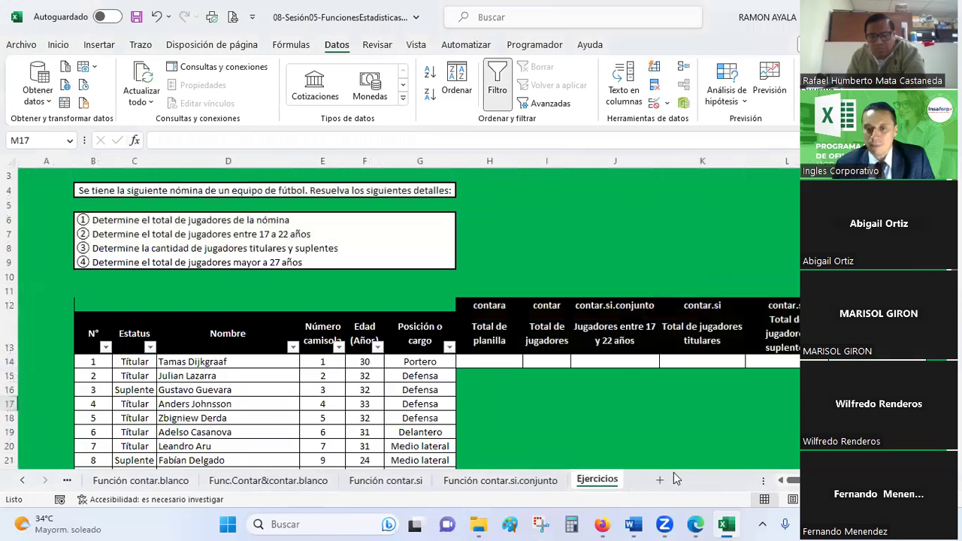
{"action": "left_click", "coordinate": [624, 409]}
{"action": "scroll", "coordinate": [506, 282], "scroll_direction": "up", "scroll_amount": 1, "text": "ctrl"}
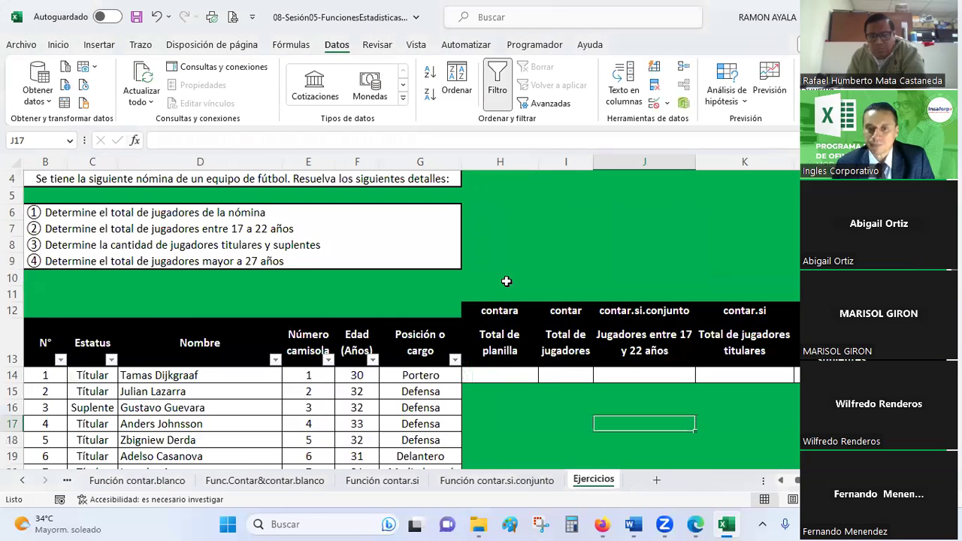
{"action": "scroll", "coordinate": [531, 299], "scroll_direction": "left", "scroll_amount": 1}
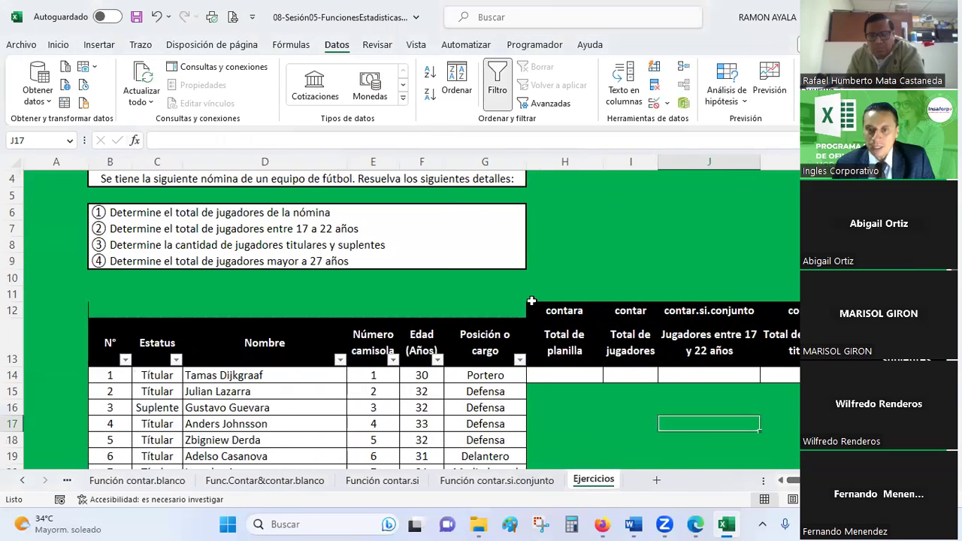
{"action": "scroll", "coordinate": [531, 299], "scroll_direction": "down", "scroll_amount": 1}
{"action": "scroll", "coordinate": [531, 299], "scroll_direction": "down", "scroll_amount": 1}
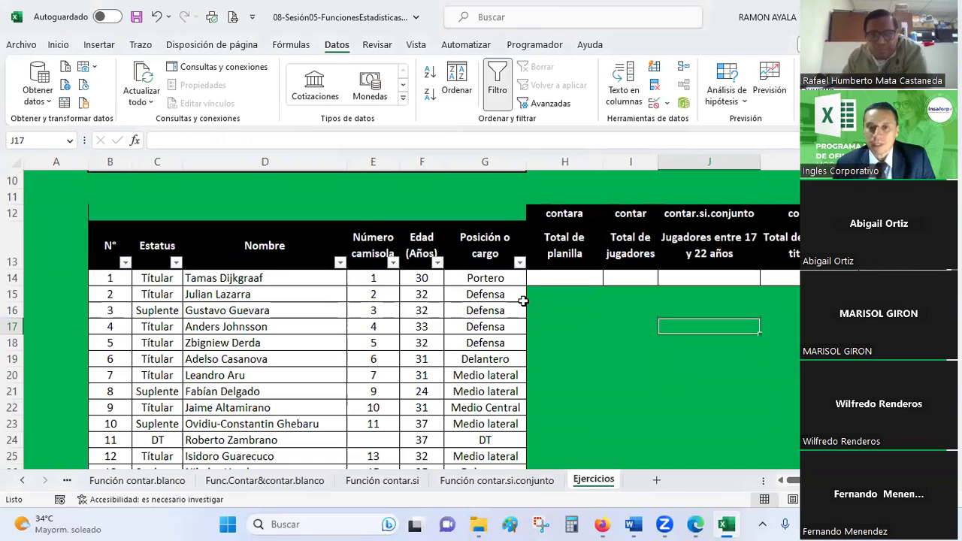
{"action": "left_click", "coordinate": [560, 254]}
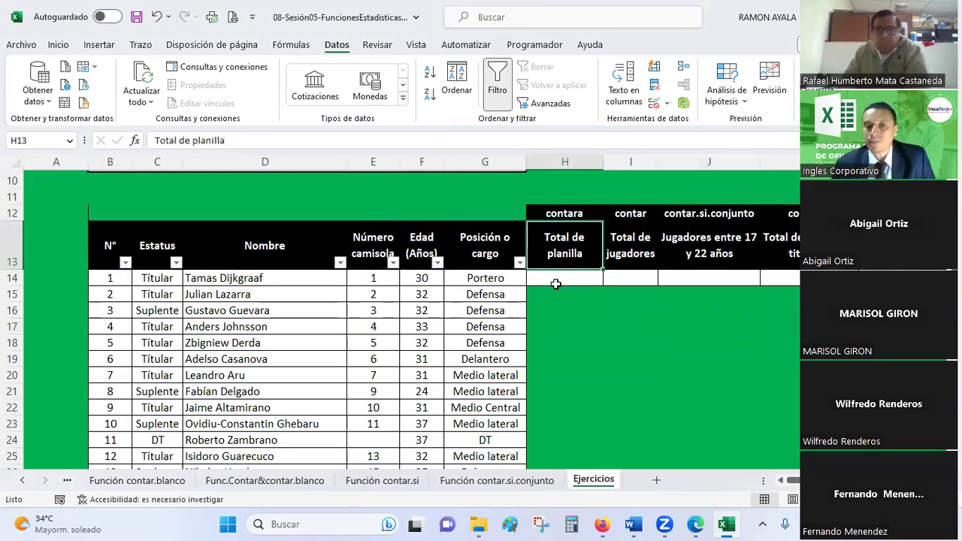
{"action": "left_click_drag", "start_coordinate": [556, 214], "coordinate": [782, 214]}
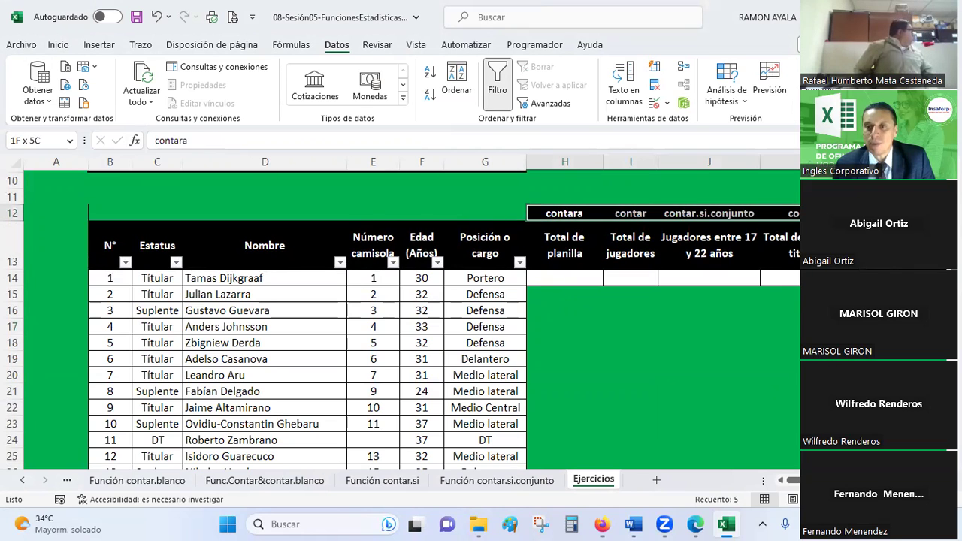
{"action": "scroll", "coordinate": [451, 339], "scroll_direction": "right", "scroll_amount": 3}
{"action": "left_click_drag", "start_coordinate": [410, 213], "coordinate": [437, 222]}
{"action": "left_click", "coordinate": [430, 277]}
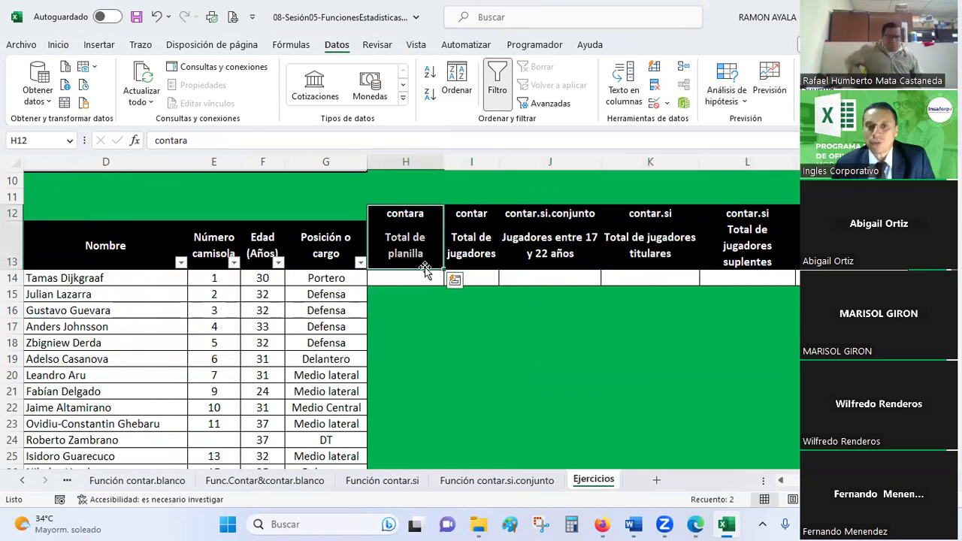
{"action": "scroll", "coordinate": [796, 485], "scroll_direction": "left", "scroll_amount": 3}
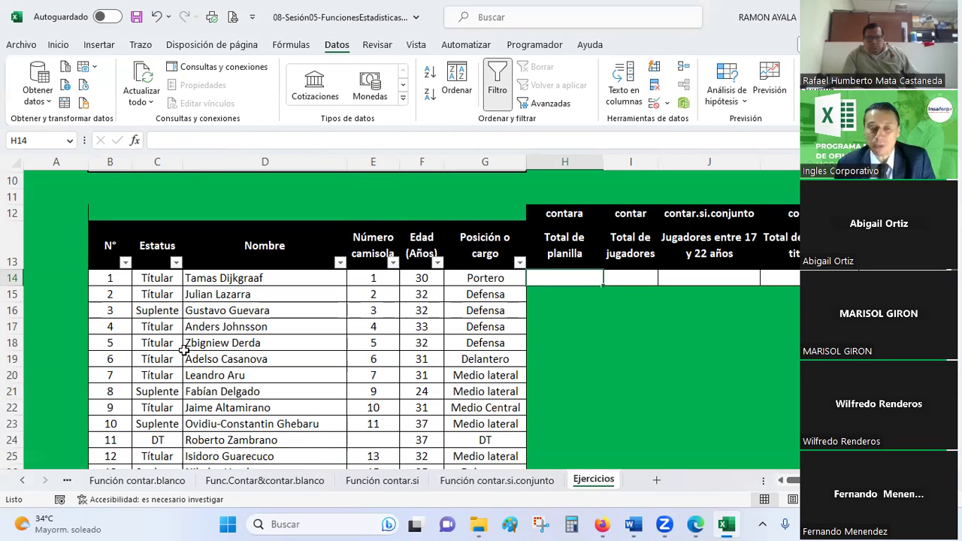
{"action": "scroll", "coordinate": [122, 359], "scroll_direction": "down", "scroll_amount": 1}
{"action": "scroll", "coordinate": [122, 359], "scroll_direction": "up", "scroll_amount": 2}
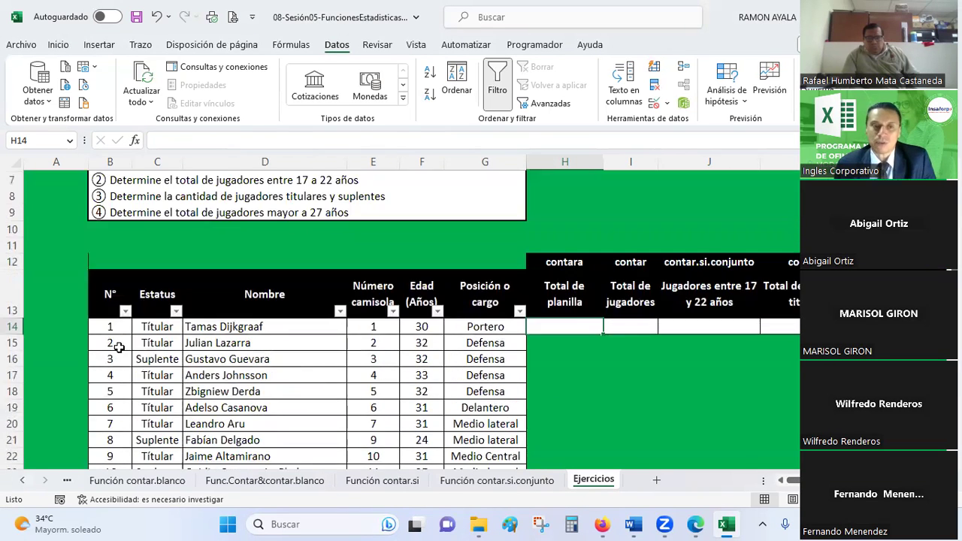
{"action": "mouse_move", "coordinate": [112, 294]}
{"action": "left_mouse_down"}
{"action": "mouse_move", "coordinate": [483, 370]}
{"action": "mouse_move", "coordinate": [492, 464]}
{"action": "mouse_move", "coordinate": [489, 404]}
{"action": "left_mouse_up"}
{"action": "scroll", "coordinate": [489, 404], "scroll_direction": "up", "scroll_amount": 5}
{"action": "scroll", "coordinate": [487, 407], "scroll_direction": "up", "scroll_amount": 6}
{"action": "scroll", "coordinate": [488, 407], "scroll_direction": "down", "scroll_amount": 1}
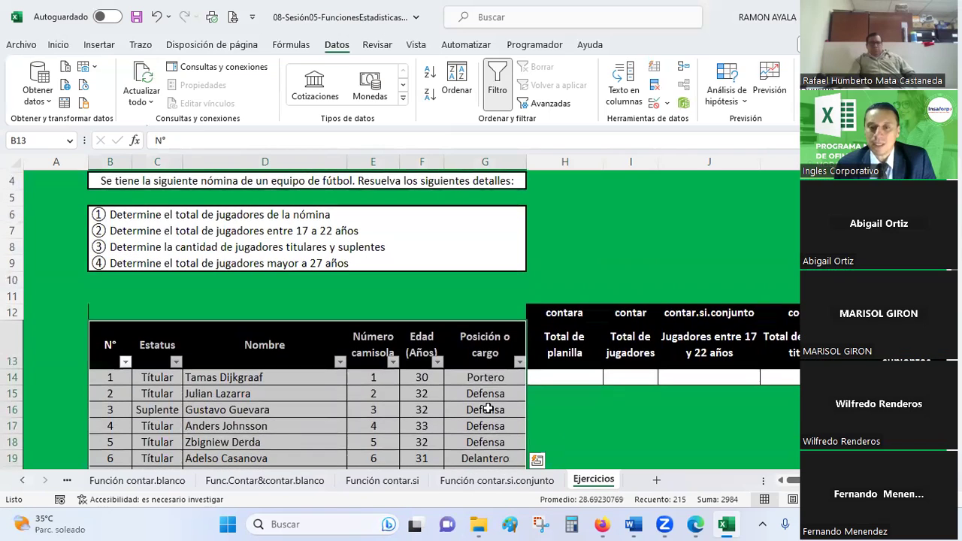
{"action": "double_click", "coordinate": [564, 352]}
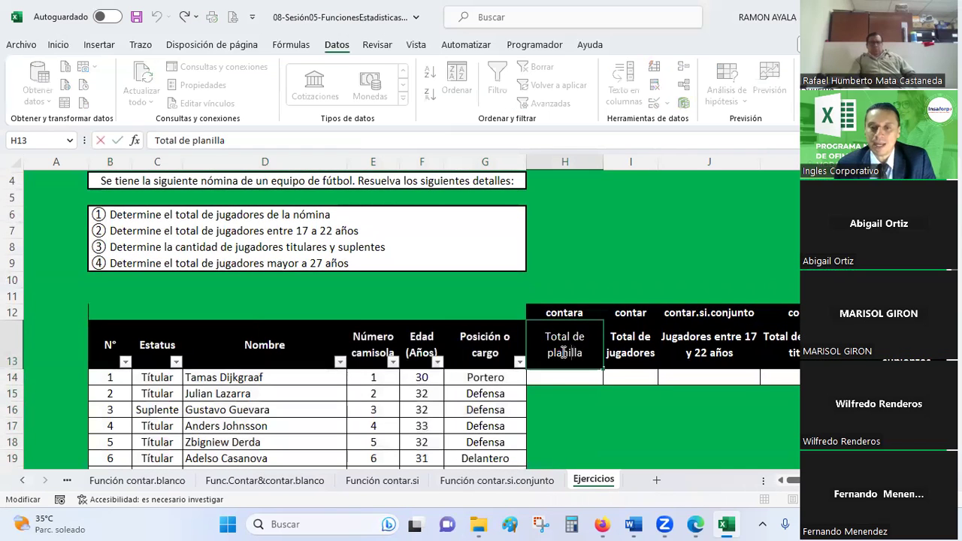
{"action": "left_click", "coordinate": [577, 426]}
{"action": "scroll", "coordinate": [255, 343], "scroll_direction": "down", "scroll_amount": 3}
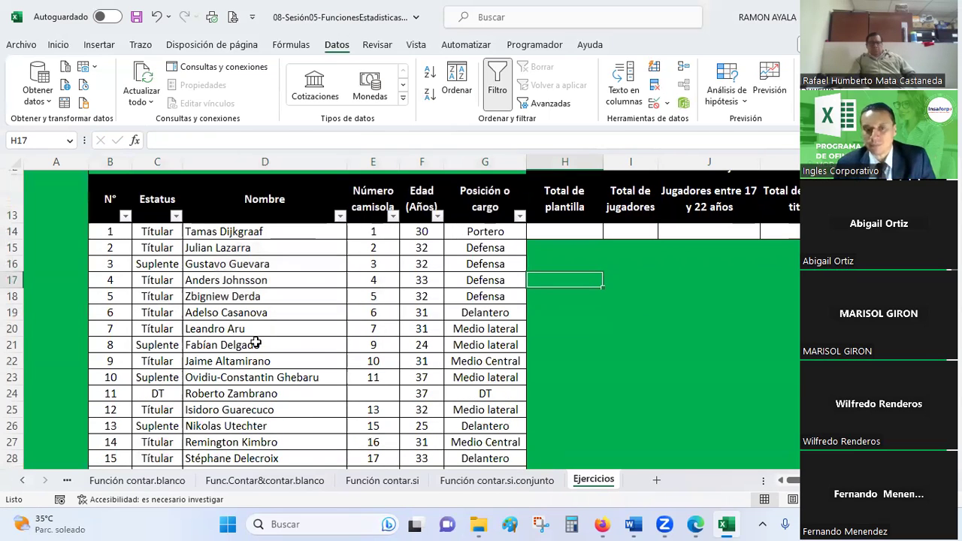
{"action": "scroll", "coordinate": [257, 342], "scroll_direction": "down", "scroll_amount": 1}
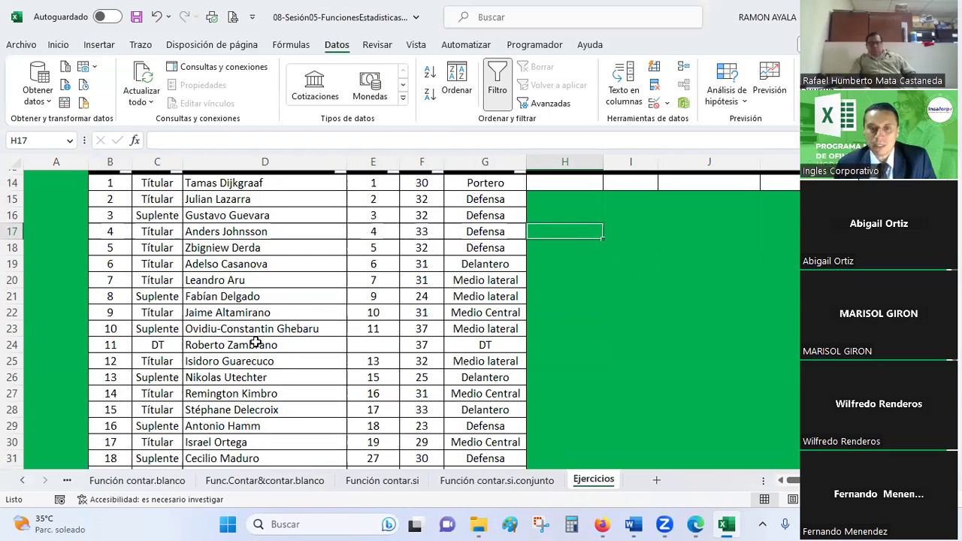
{"action": "scroll", "coordinate": [257, 342], "scroll_direction": "down", "scroll_amount": 1}
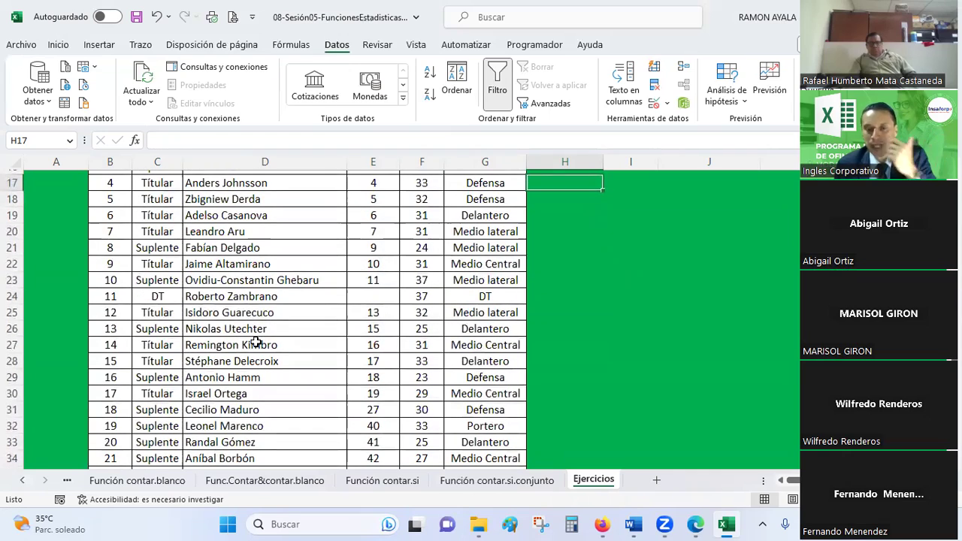
{"action": "scroll", "coordinate": [257, 342], "scroll_direction": "up", "scroll_amount": 2}
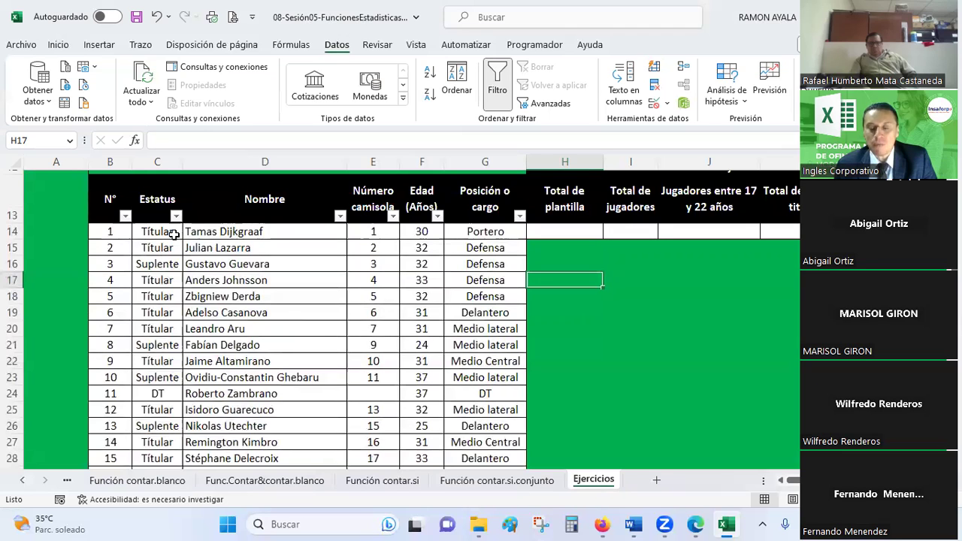
{"action": "left_click", "coordinate": [222, 282]}
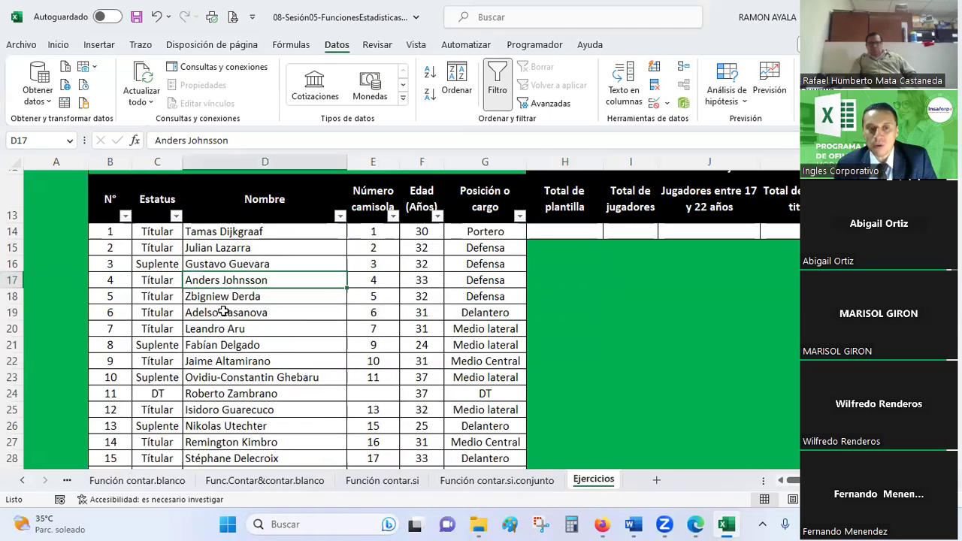
{"action": "left_click", "coordinate": [240, 388]}
{"action": "scroll", "coordinate": [582, 297], "scroll_direction": "up", "scroll_amount": 1}
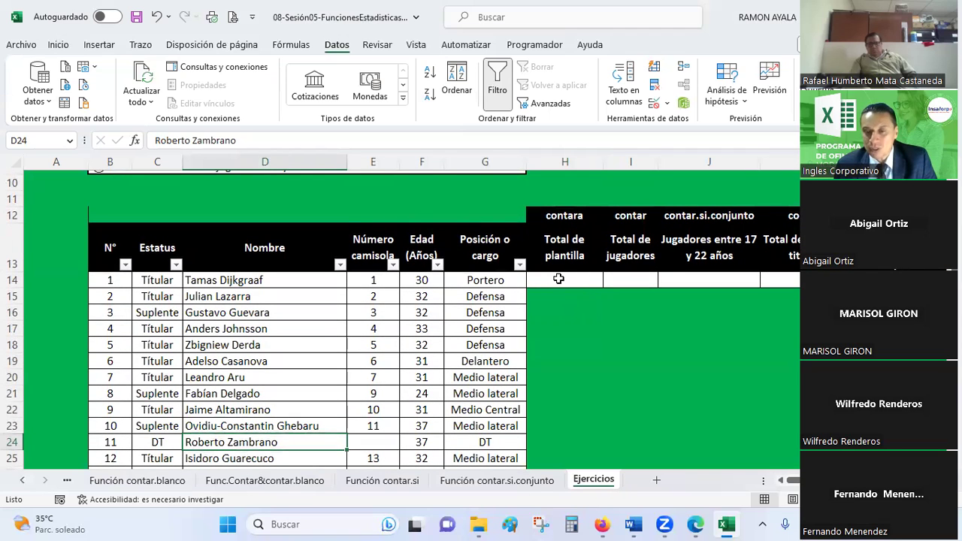
{"action": "left_click", "coordinate": [559, 279]}
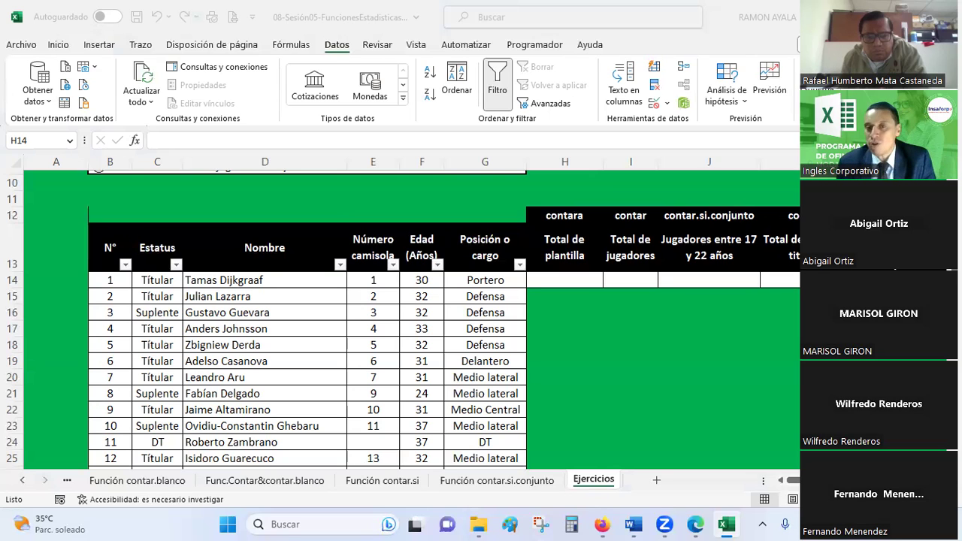
{"action": "left_click", "coordinate": [576, 216]}
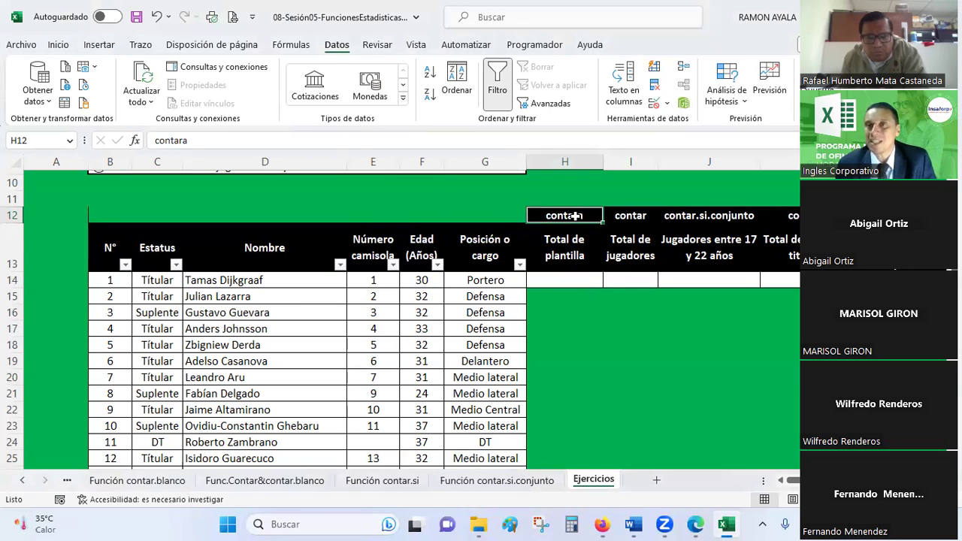
{"action": "left_click", "coordinate": [571, 277]}
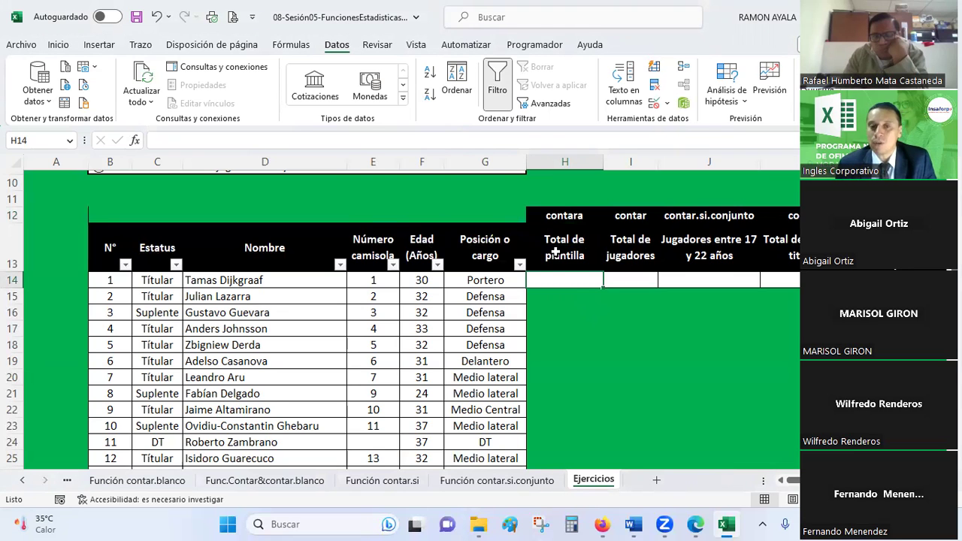
{"action": "scroll", "coordinate": [555, 253], "scroll_direction": "down", "scroll_amount": 1}
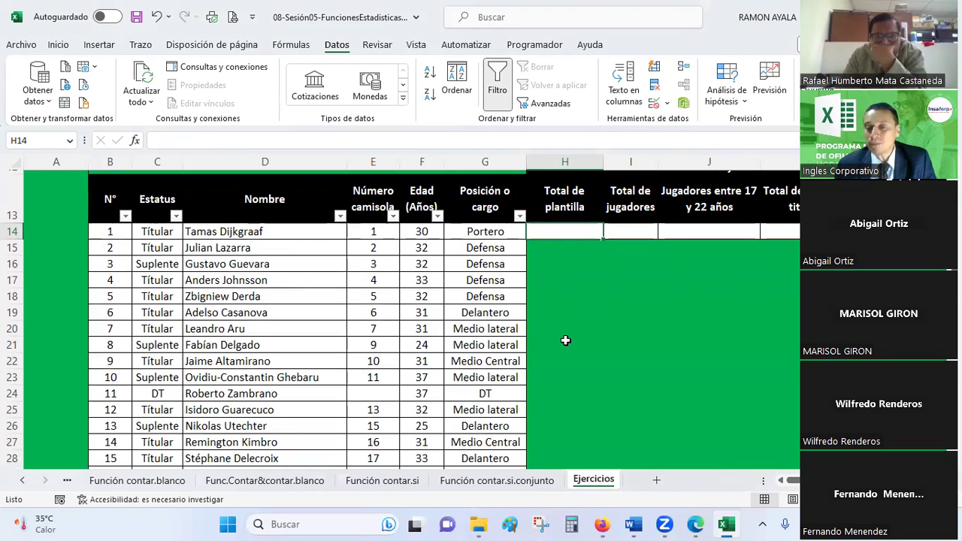
- Enter =CONTARA(D14:D48) in H14 to count all 35 player names
{"action": "type", "text": "="}
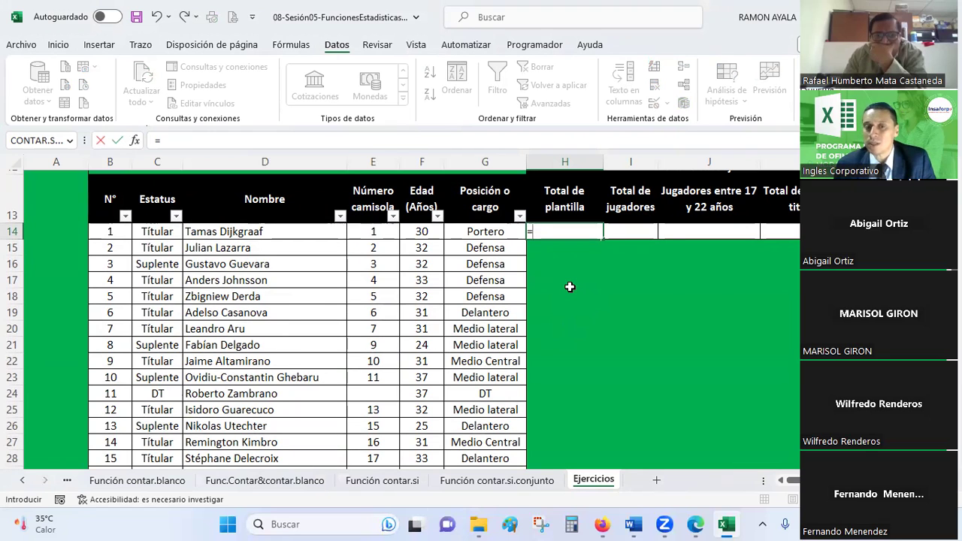
{"action": "scroll", "coordinate": [226, 406], "scroll_direction": "down", "scroll_amount": 1}
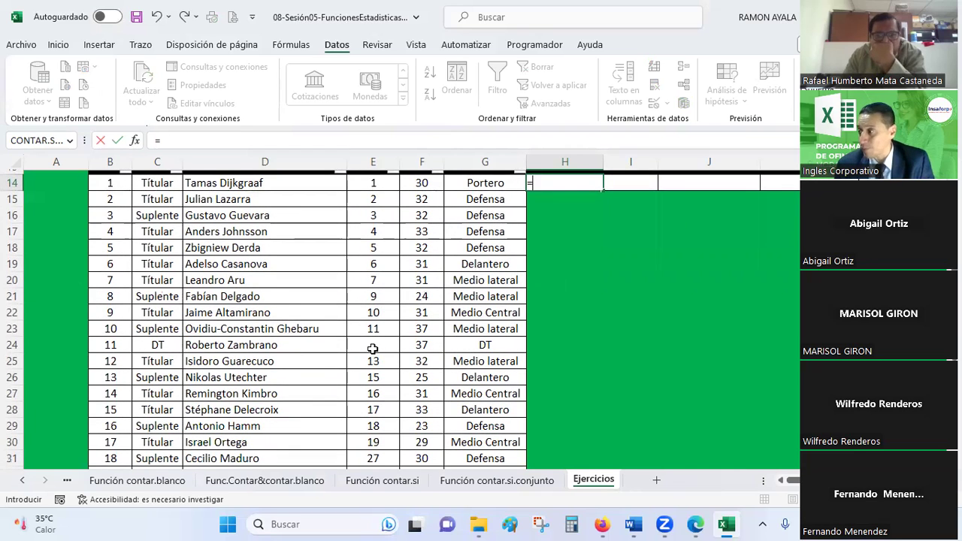
{"action": "scroll", "coordinate": [373, 349], "scroll_direction": "up", "scroll_amount": 1}
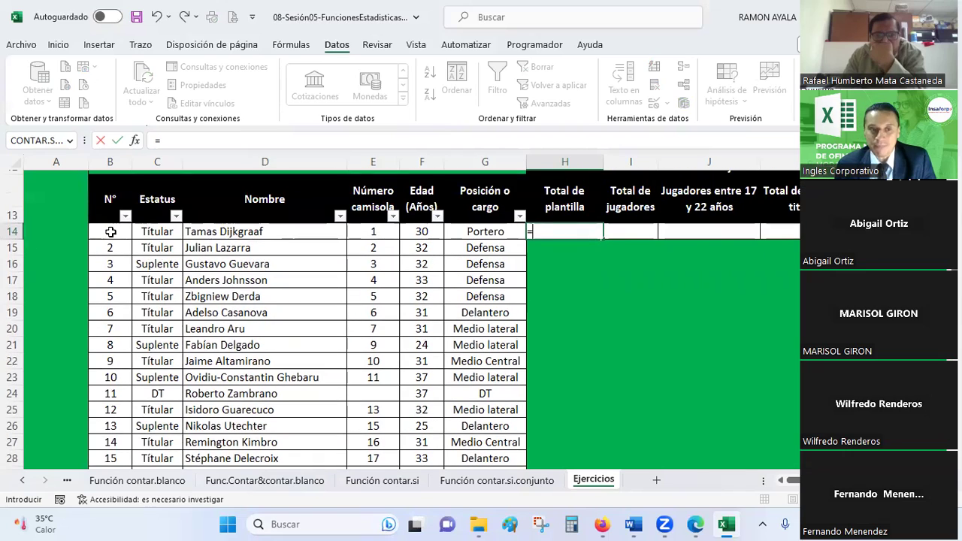
{"action": "scroll", "coordinate": [114, 313], "scroll_direction": "down", "scroll_amount": 2}
{"action": "scroll", "coordinate": [114, 314], "scroll_direction": "down", "scroll_amount": 2}
{"action": "scroll", "coordinate": [114, 313], "scroll_direction": "down", "scroll_amount": 2}
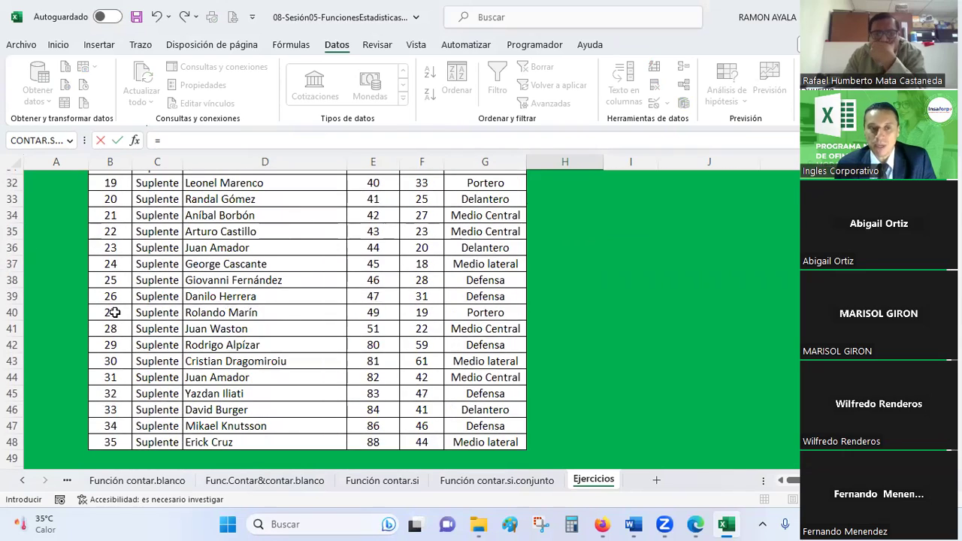
{"action": "scroll", "coordinate": [112, 445], "scroll_direction": "up", "scroll_amount": 2}
{"action": "scroll", "coordinate": [112, 445], "scroll_direction": "up", "scroll_amount": 2}
{"action": "scroll", "coordinate": [112, 445], "scroll_direction": "up", "scroll_amount": 2}
{"action": "scroll", "coordinate": [112, 445], "scroll_direction": "up", "scroll_amount": 1}
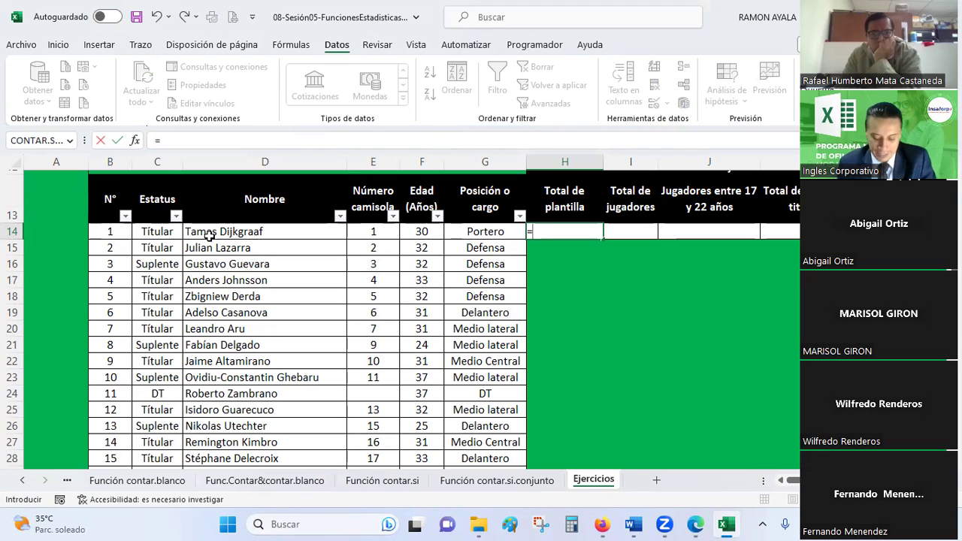
{"action": "type", "text": "con"}
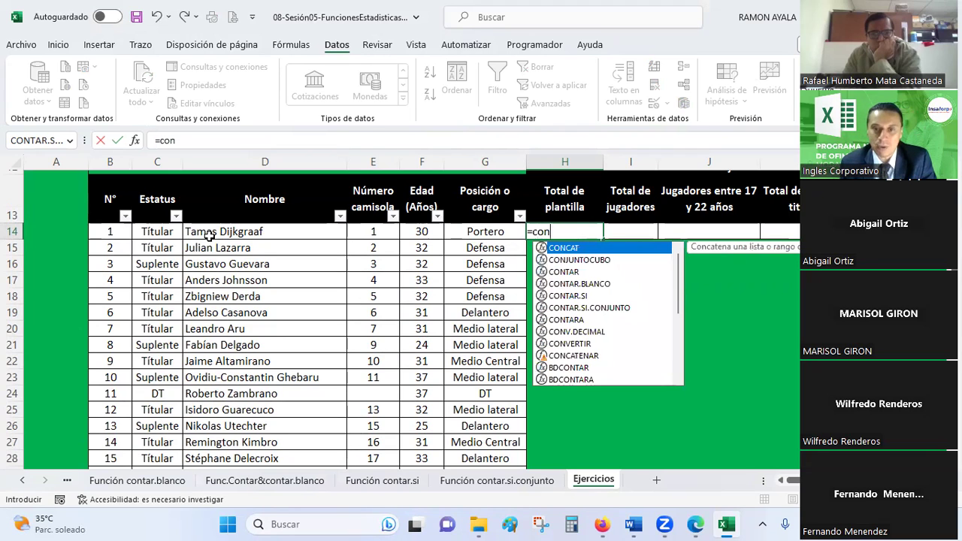
{"action": "type", "text": "tara("}
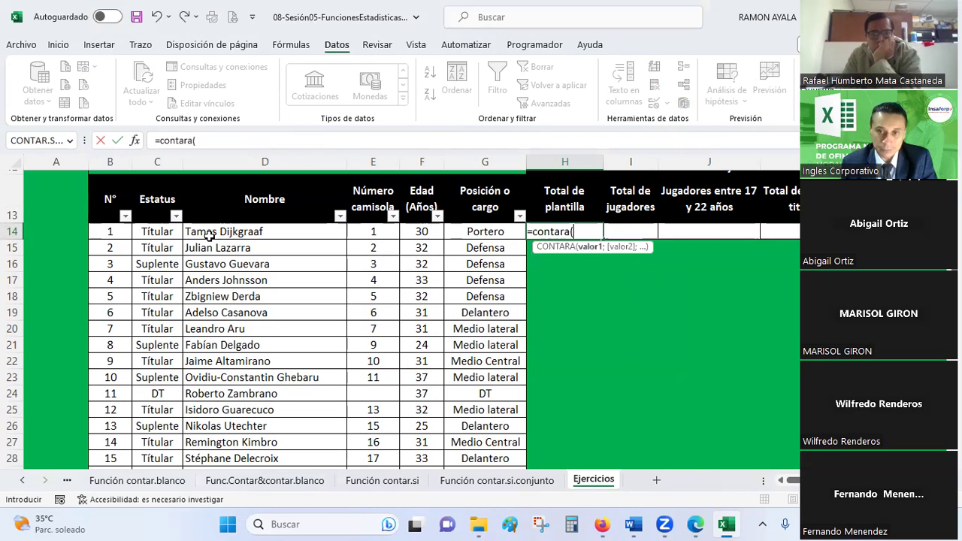
{"action": "mouse_move", "coordinate": [210, 234]}
{"action": "left_mouse_down"}
{"action": "mouse_move", "coordinate": [256, 491]}
{"action": "mouse_move", "coordinate": [244, 438]}
{"action": "left_mouse_up"}
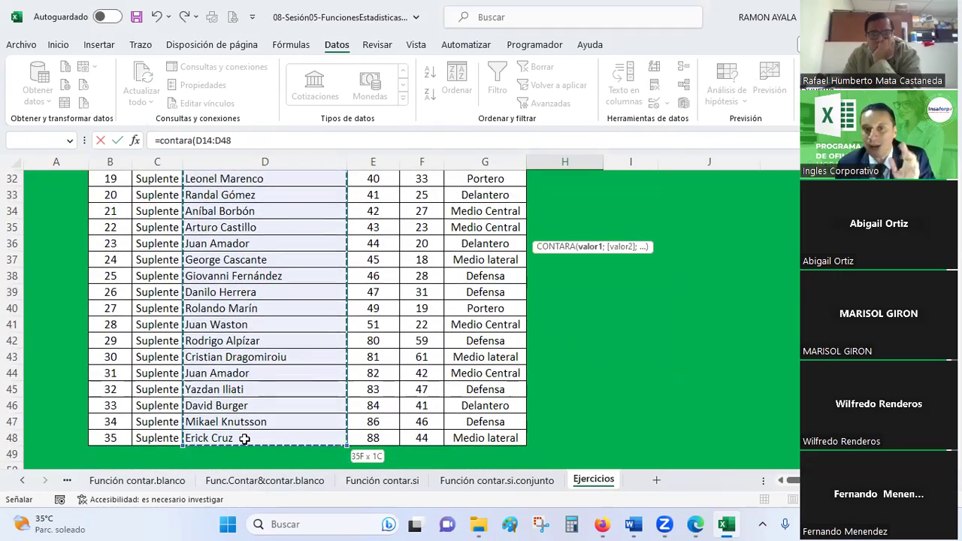
{"action": "scroll", "coordinate": [283, 378], "scroll_direction": "up", "scroll_amount": 9}
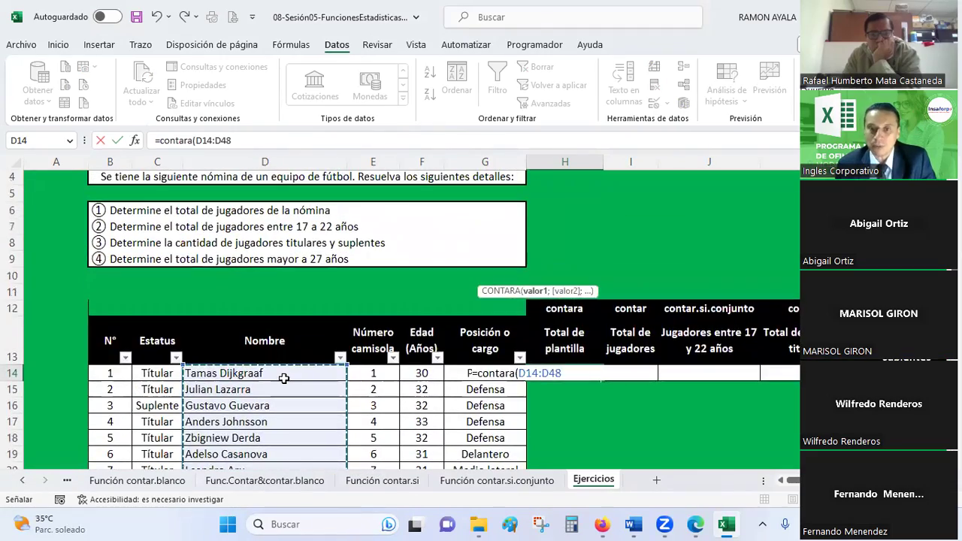
{"action": "type", "text": ")"}
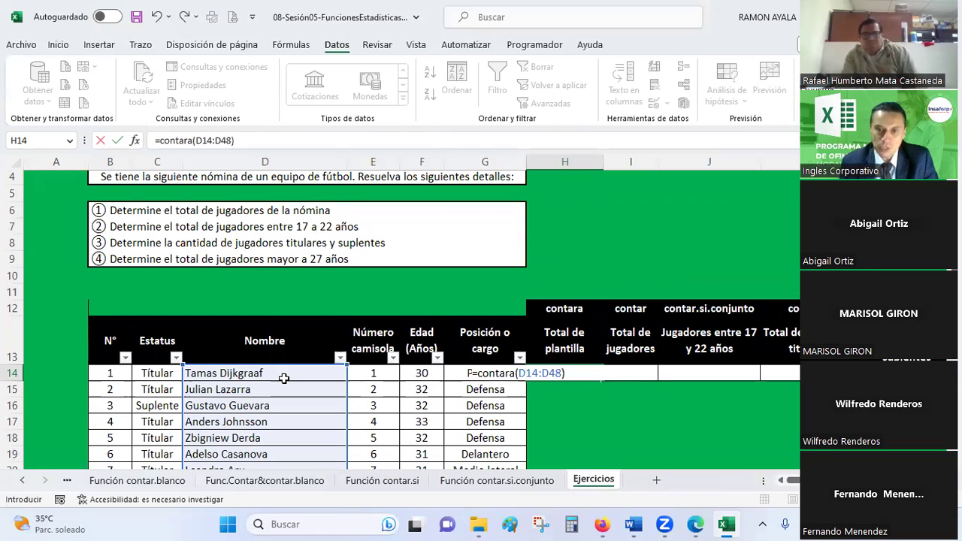
{"action": "key", "text": "Return"}
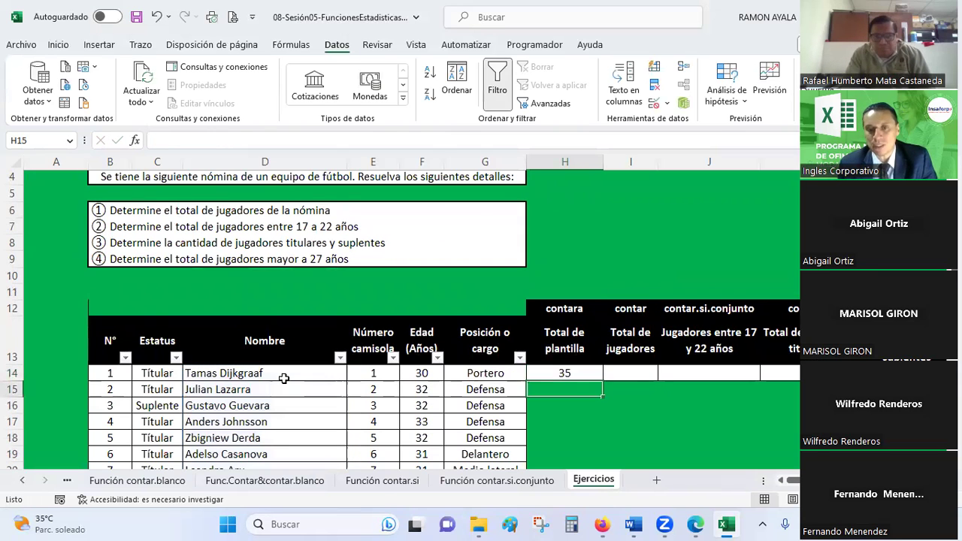
- Check the CONTARA formula in H14 against the roster list
{"action": "left_click", "coordinate": [539, 373]}
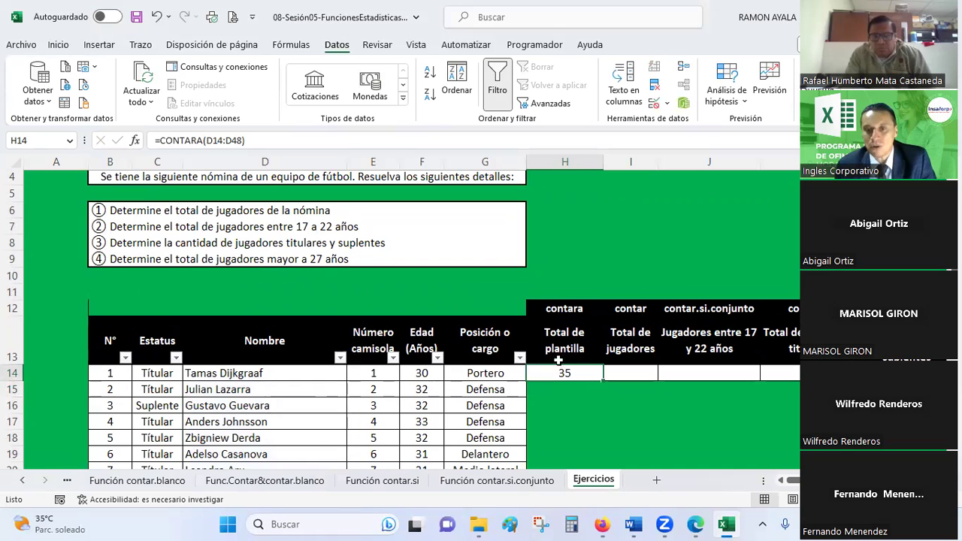
{"action": "scroll", "coordinate": [565, 349], "scroll_direction": "down", "scroll_amount": 1}
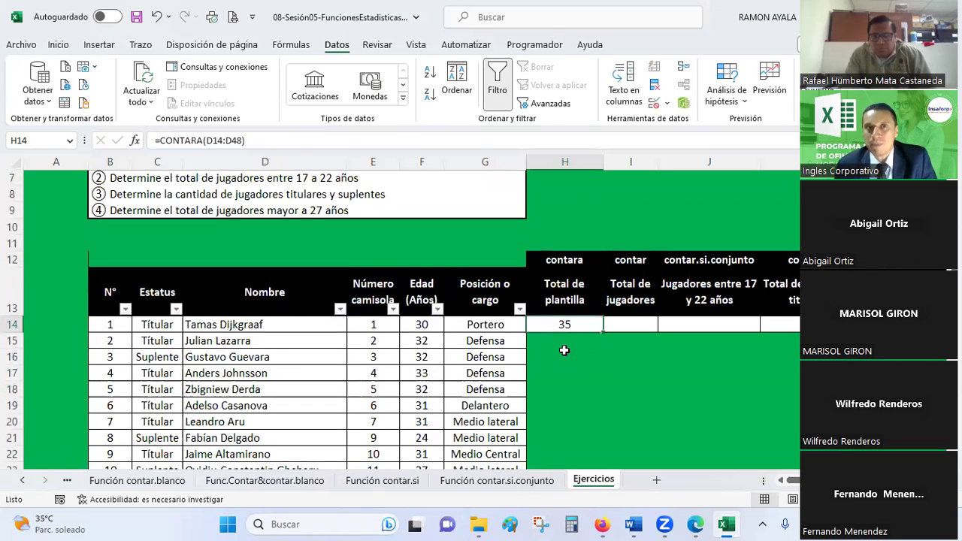
{"action": "scroll", "coordinate": [565, 350], "scroll_direction": "down", "scroll_amount": 2}
{"action": "scroll", "coordinate": [565, 349], "scroll_direction": "down", "scroll_amount": 4}
{"action": "scroll", "coordinate": [211, 402], "scroll_direction": "down", "scroll_amount": 5}
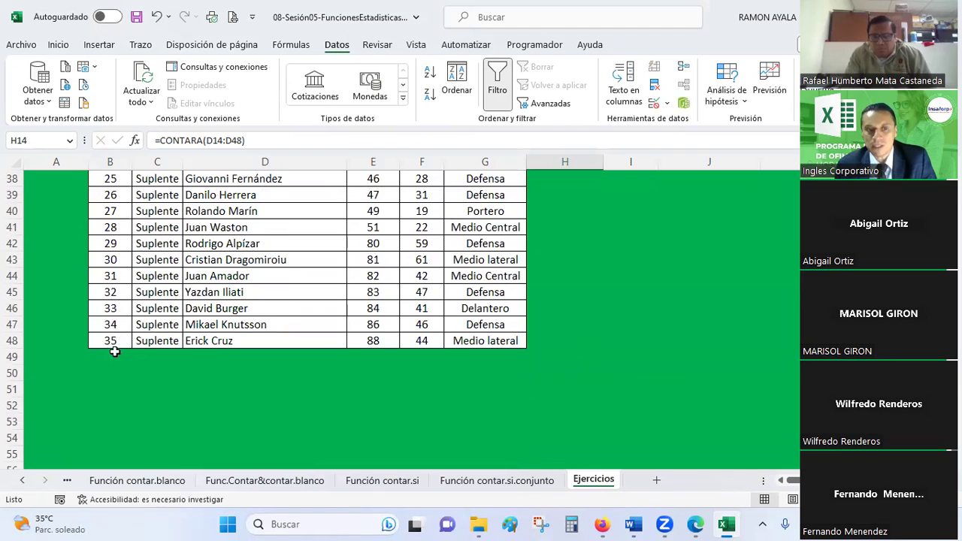
{"action": "scroll", "coordinate": [647, 382], "scroll_direction": "up", "scroll_amount": 4}
{"action": "scroll", "coordinate": [625, 344], "scroll_direction": "up", "scroll_amount": 6}
- Put a centred =+B48 check value of 35 in H15 and copy it to I15
{"action": "left_click", "coordinate": [579, 293]}
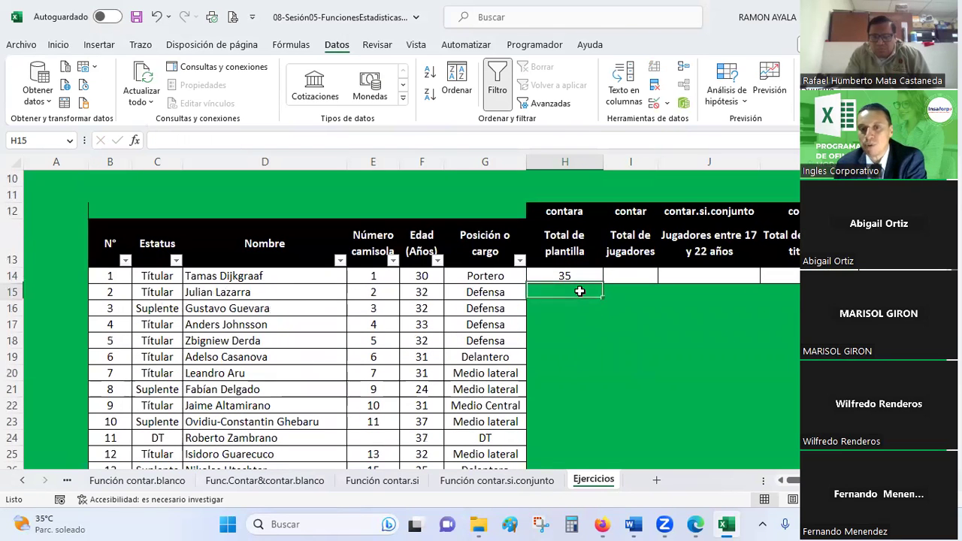
{"action": "type", "text": "+"}
{"action": "scroll", "coordinate": [301, 339], "scroll_direction": "down", "scroll_amount": 9}
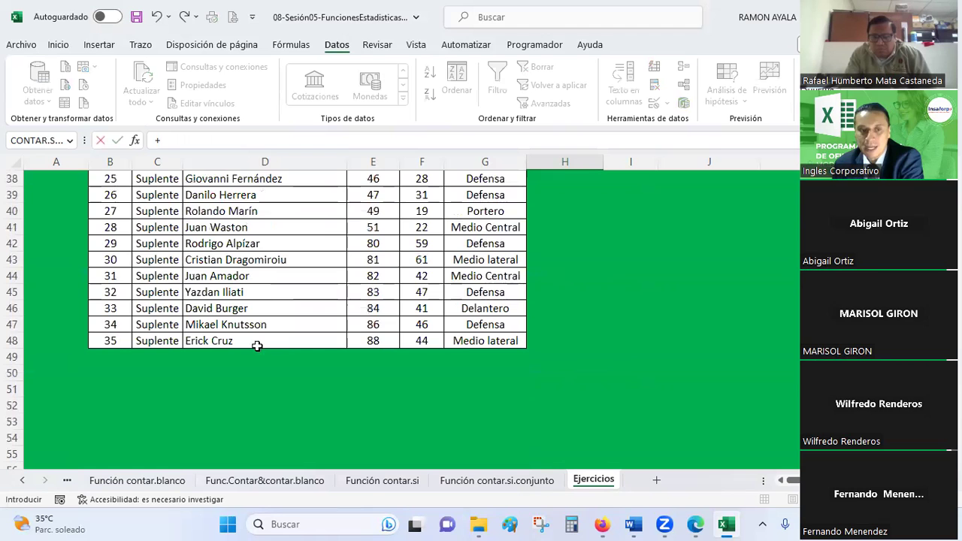
{"action": "left_click", "coordinate": [98, 343]}
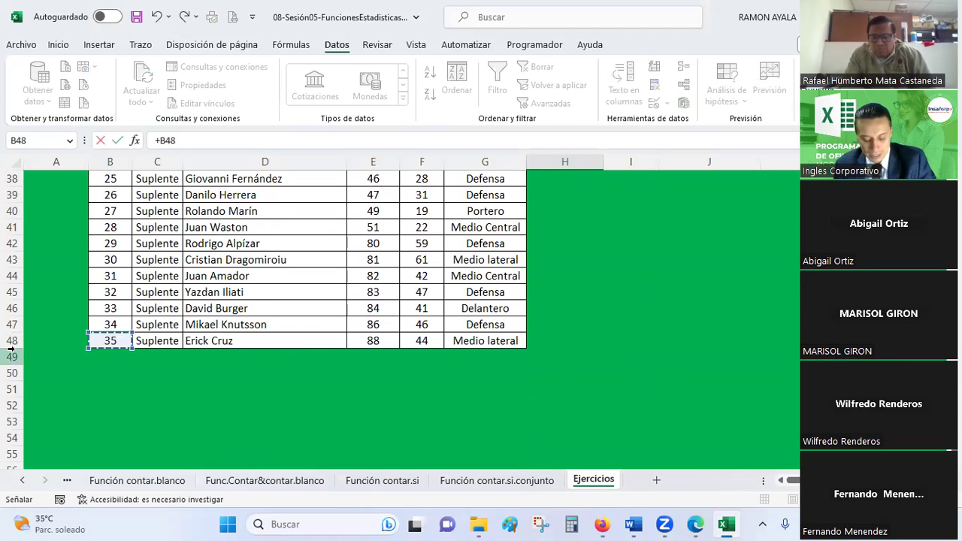
{"action": "key", "text": "Return"}
{"action": "left_click", "coordinate": [588, 324]}
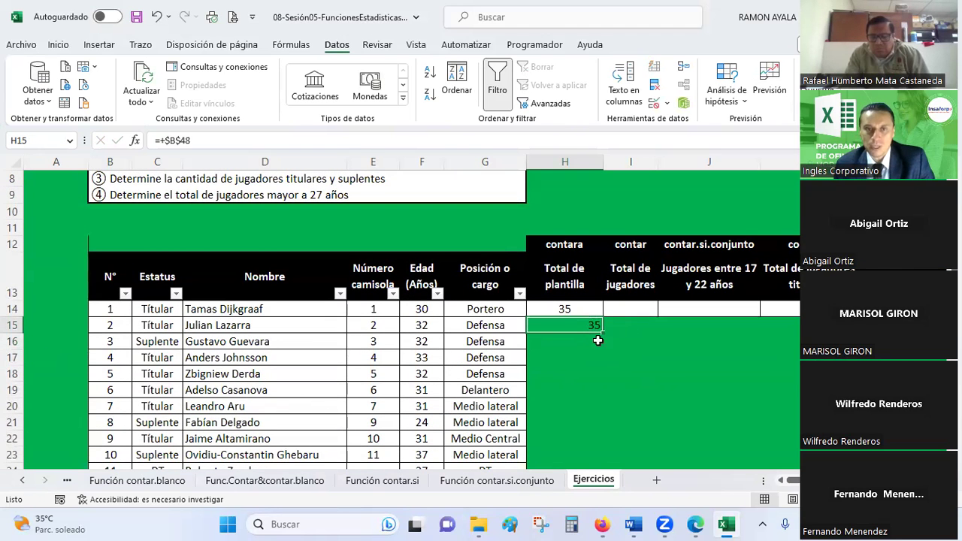
{"action": "left_click", "coordinate": [59, 45]}
{"action": "left_click", "coordinate": [278, 94]}
{"action": "left_click_drag", "start_coordinate": [603, 330], "coordinate": [647, 331]}
- Review the shirt number column, noting the missing number in E24, before the Total de jugadores count
{"action": "left_click", "coordinate": [640, 306]}
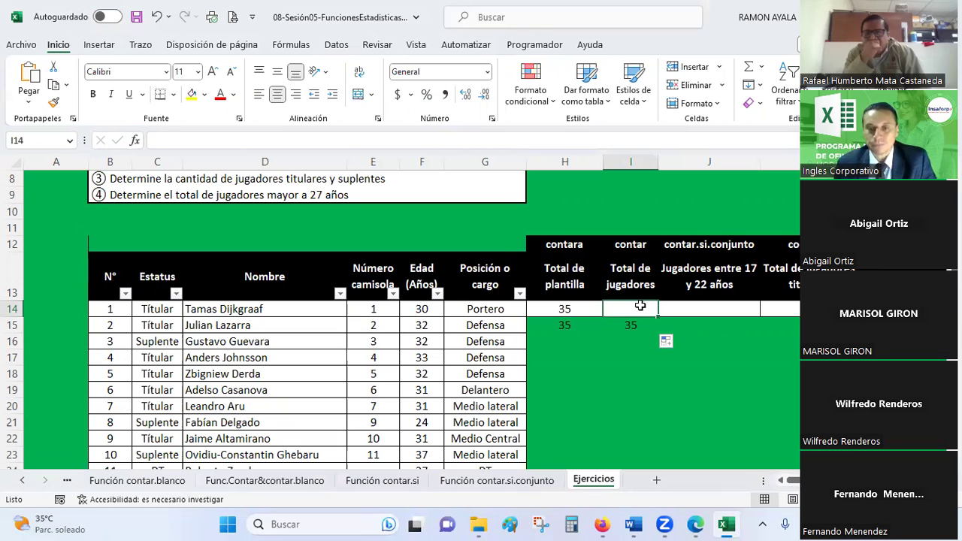
{"action": "scroll", "coordinate": [640, 306], "scroll_direction": "down", "scroll_amount": 1}
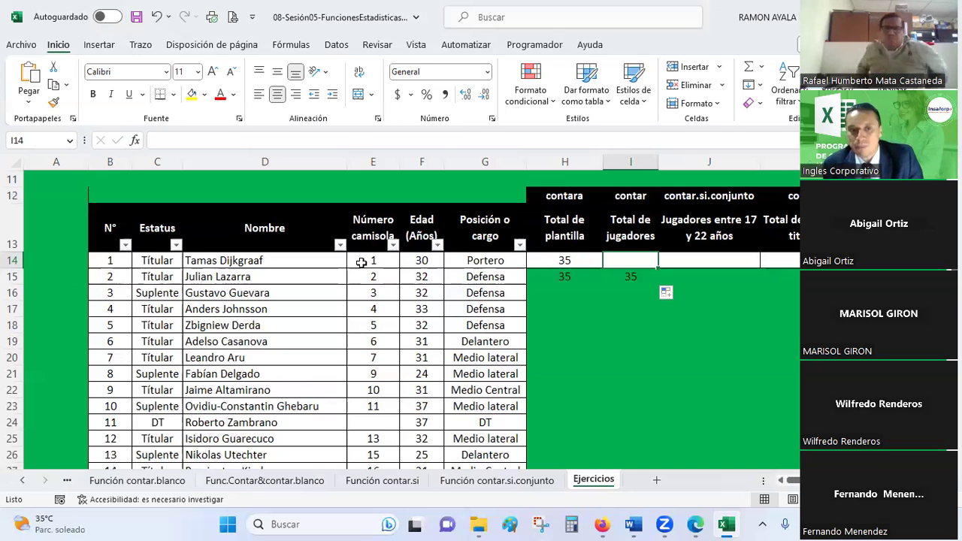
{"action": "mouse_move", "coordinate": [361, 263]}
{"action": "left_mouse_down"}
{"action": "mouse_move", "coordinate": [383, 524]}
{"action": "mouse_move", "coordinate": [374, 451]}
{"action": "left_mouse_up"}
{"action": "scroll", "coordinate": [393, 285], "scroll_direction": "up", "scroll_amount": 4}
{"action": "scroll", "coordinate": [393, 284], "scroll_direction": "up", "scroll_amount": 2}
{"action": "scroll", "coordinate": [388, 281], "scroll_direction": "down", "scroll_amount": 2}
{"action": "left_click", "coordinate": [374, 276]}
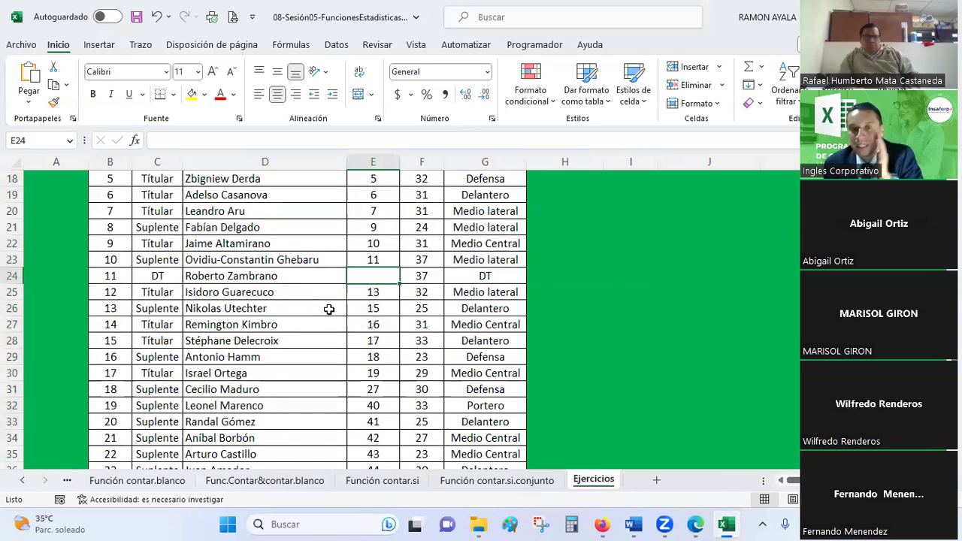
{"action": "scroll", "coordinate": [330, 309], "scroll_direction": "up", "scroll_amount": 3}
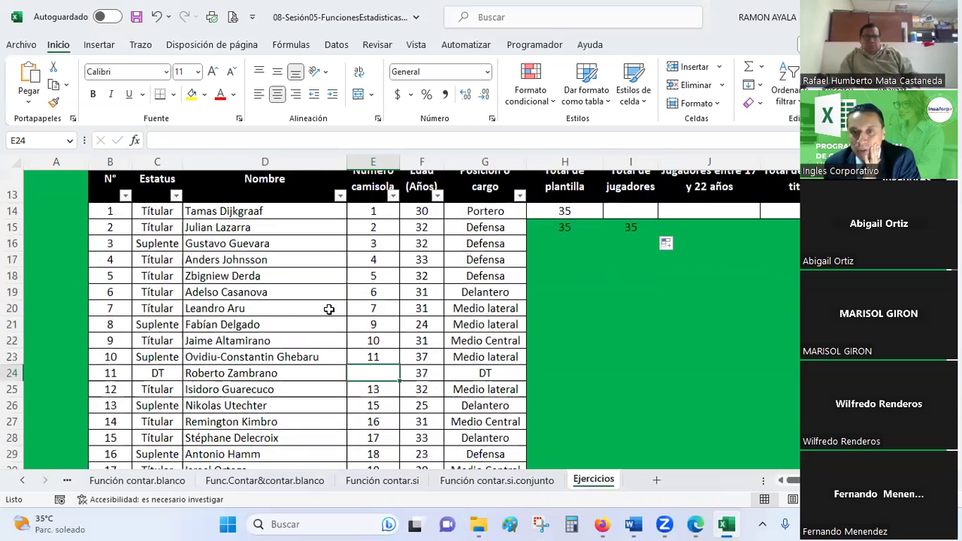
{"action": "left_click", "coordinate": [630, 237]}
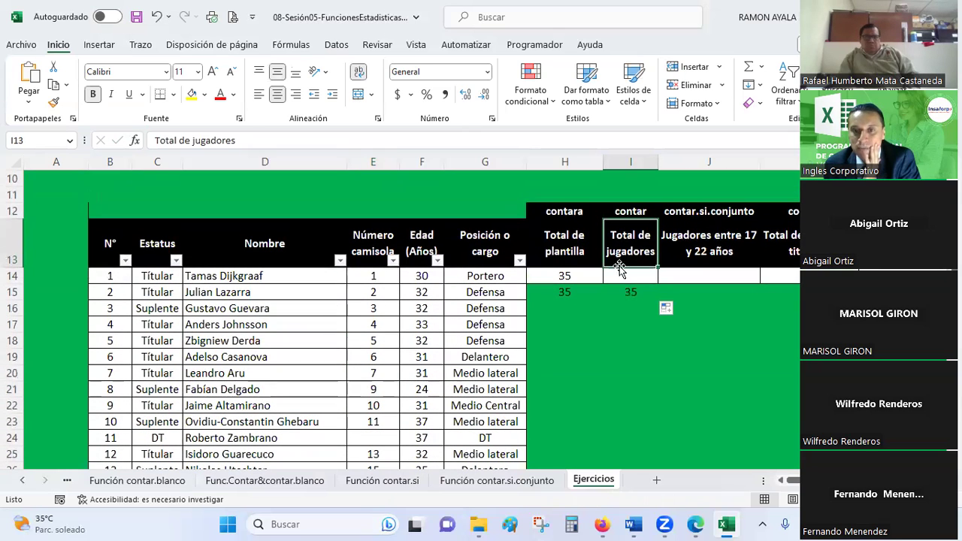
- Enter =CONTAR(E14:E48) in I14 to count the 34 shirt numbers
{"action": "left_click", "coordinate": [620, 272]}
{"action": "type", "text": "="}
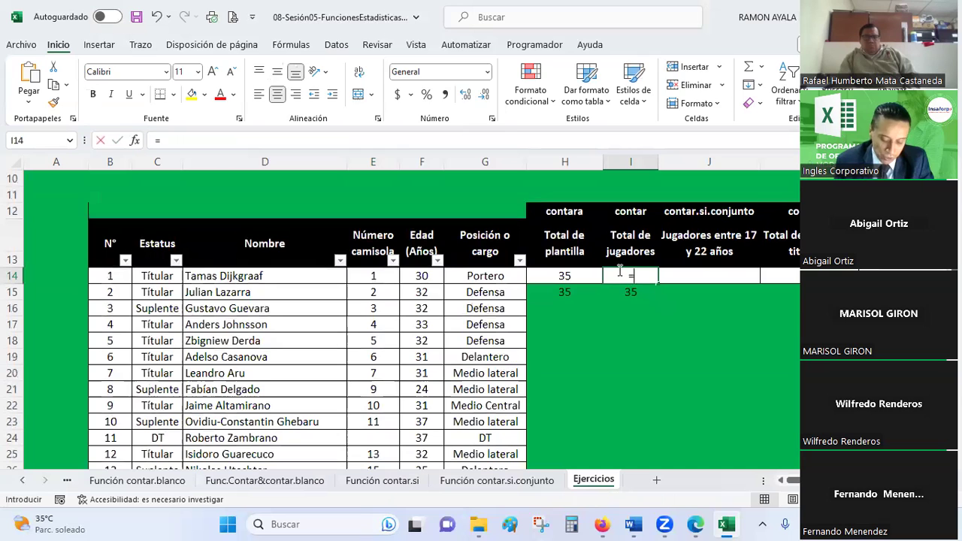
{"action": "type", "text": "contar"}
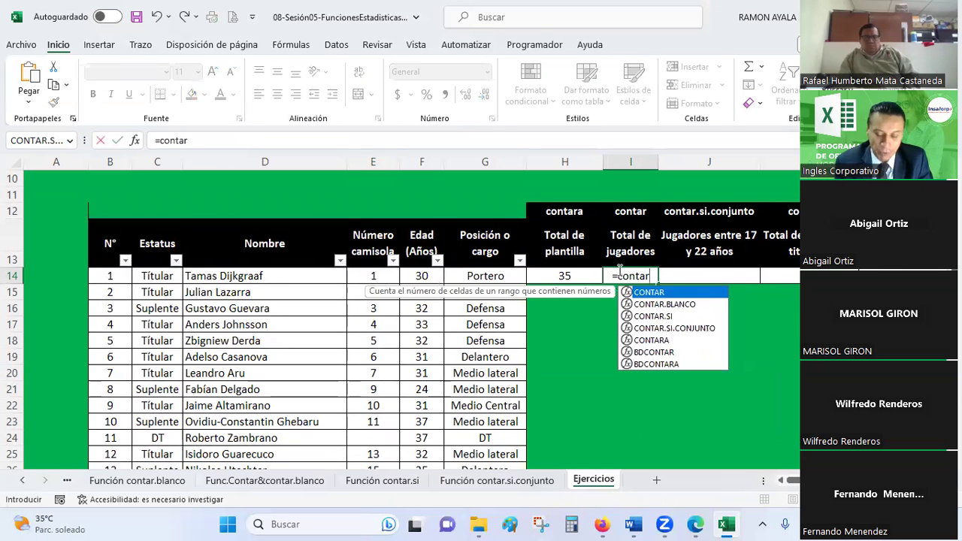
{"action": "type", "text": "("}
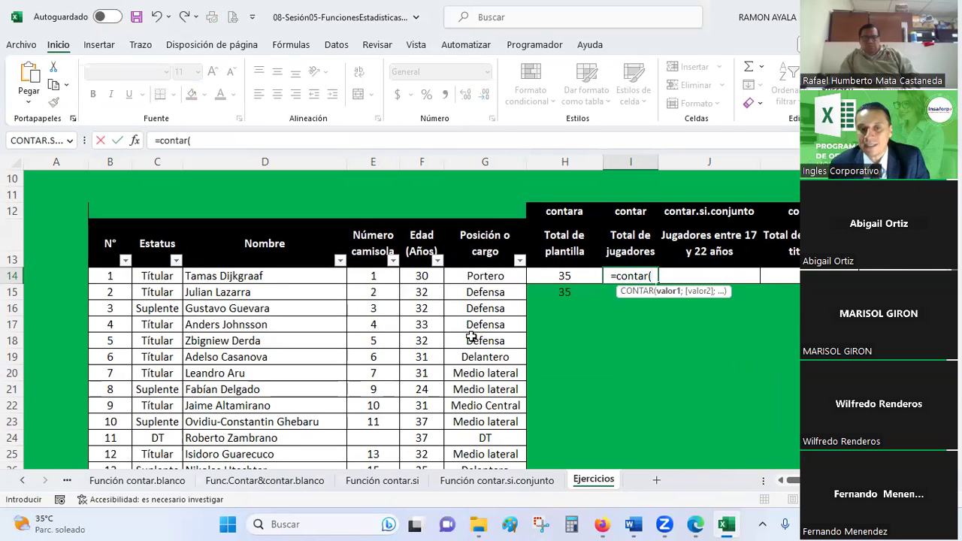
{"action": "mouse_move", "coordinate": [382, 275]}
{"action": "left_mouse_down"}
{"action": "mouse_move", "coordinate": [390, 504]}
{"action": "mouse_move", "coordinate": [380, 440]}
{"action": "left_mouse_up"}
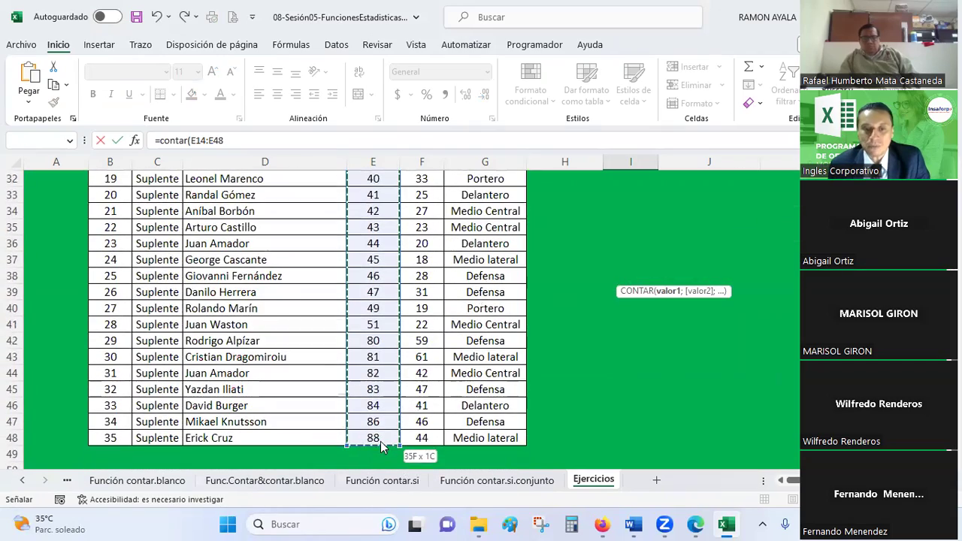
{"action": "type", "text": ")"}
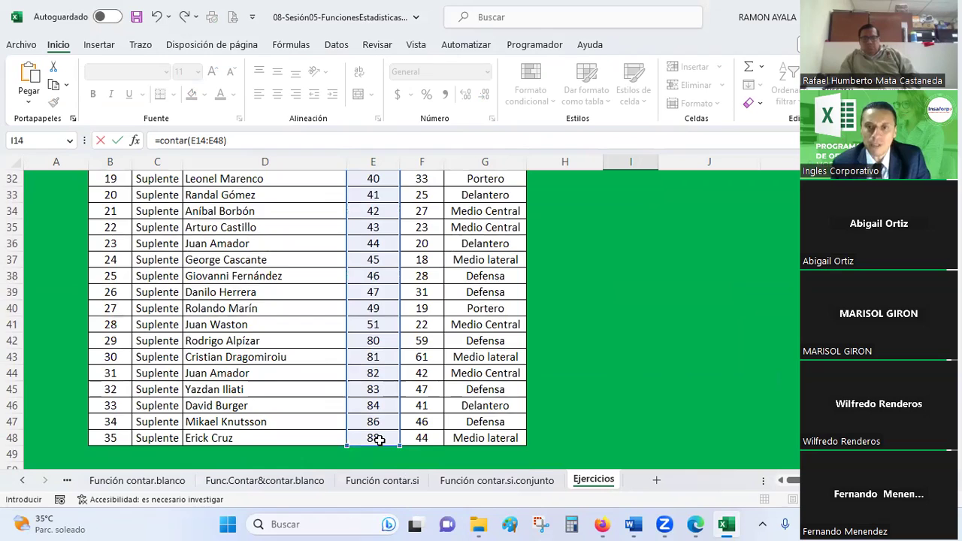
{"action": "key", "text": "Return"}
- Compare I14's CONTAR formula with H14's CONTARA formula
{"action": "scroll", "coordinate": [380, 440], "scroll_direction": "up", "scroll_amount": 2}
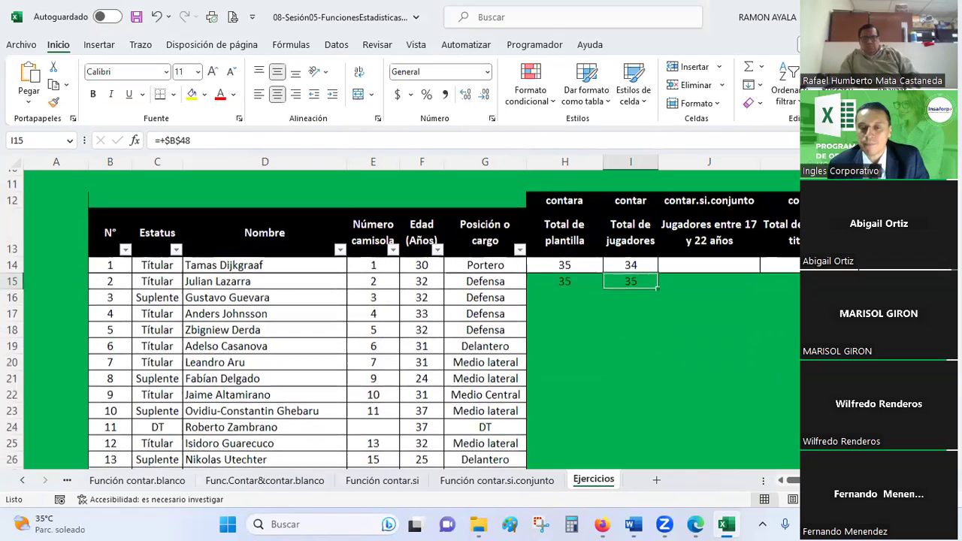
{"action": "left_click", "coordinate": [573, 259]}
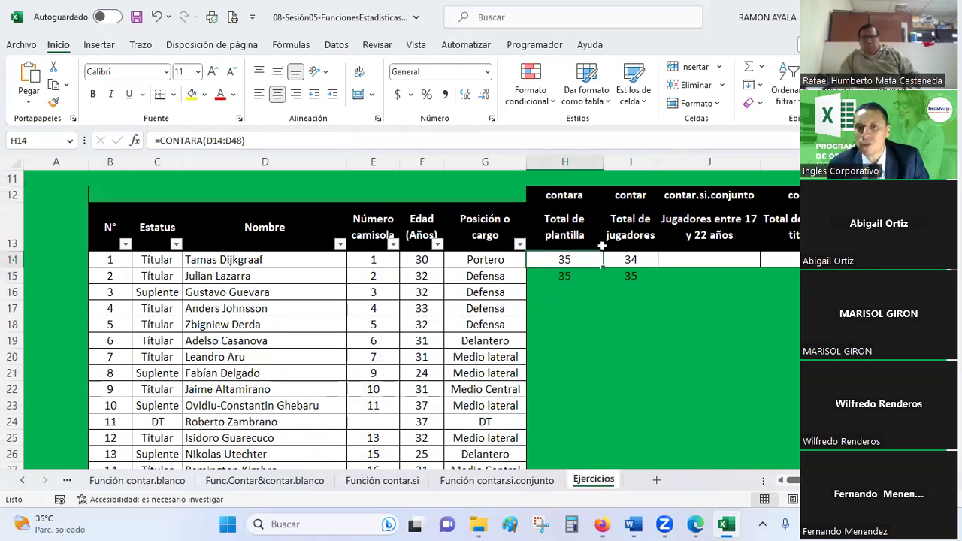
{"action": "left_click", "coordinate": [630, 258]}
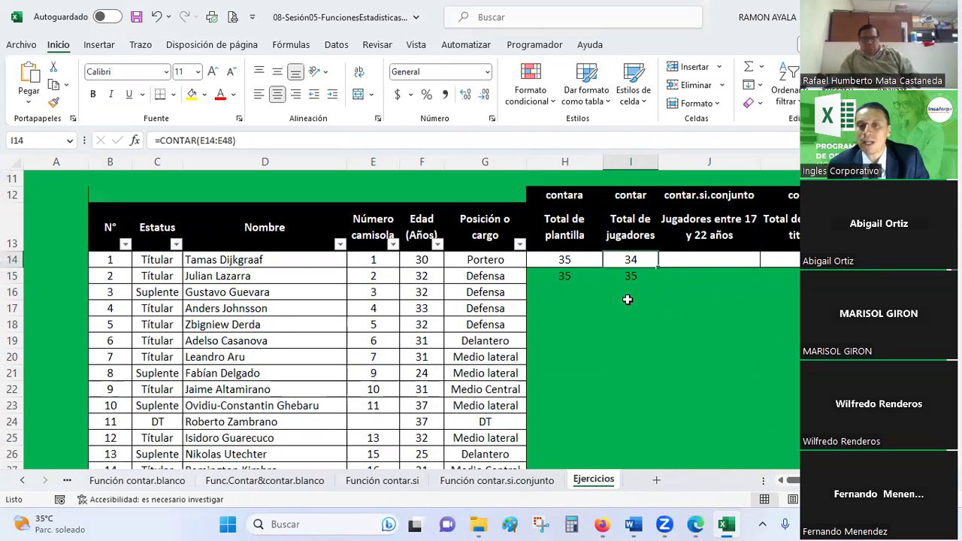
{"action": "scroll", "coordinate": [628, 299], "scroll_direction": "down", "scroll_amount": 2}
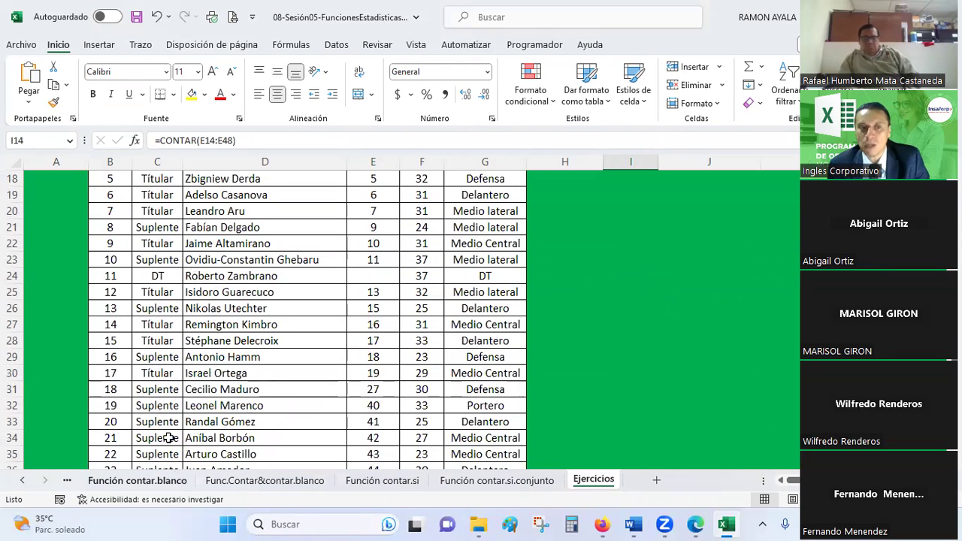
{"action": "left_click_drag", "start_coordinate": [159, 275], "coordinate": [422, 290]}
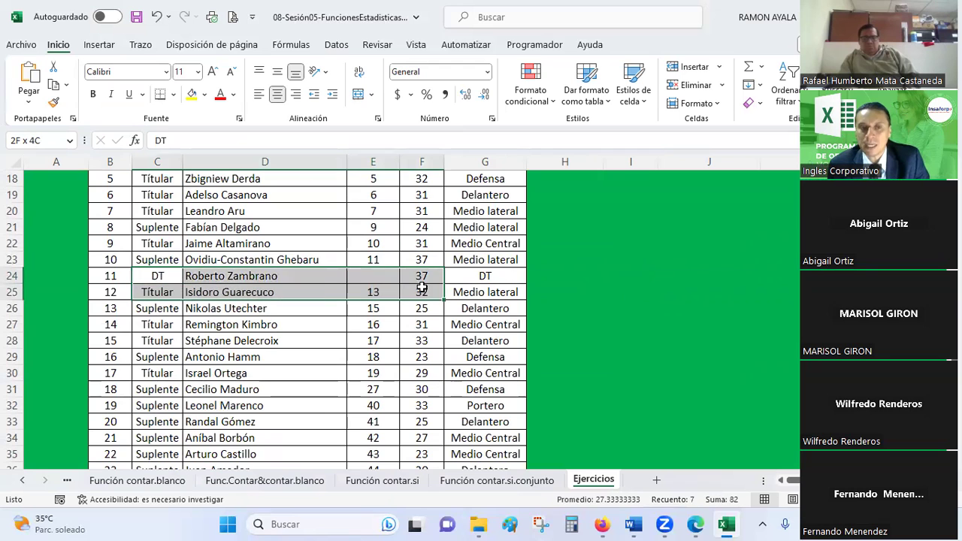
{"action": "left_click", "coordinate": [586, 361]}
{"action": "scroll", "coordinate": [711, 339], "scroll_direction": "up", "scroll_amount": 3}
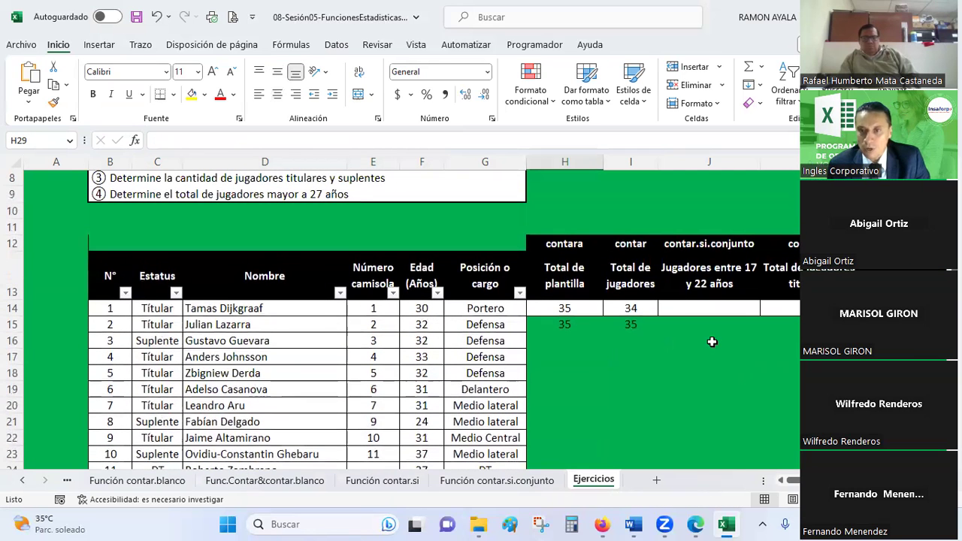
{"action": "left_click", "coordinate": [724, 275]}
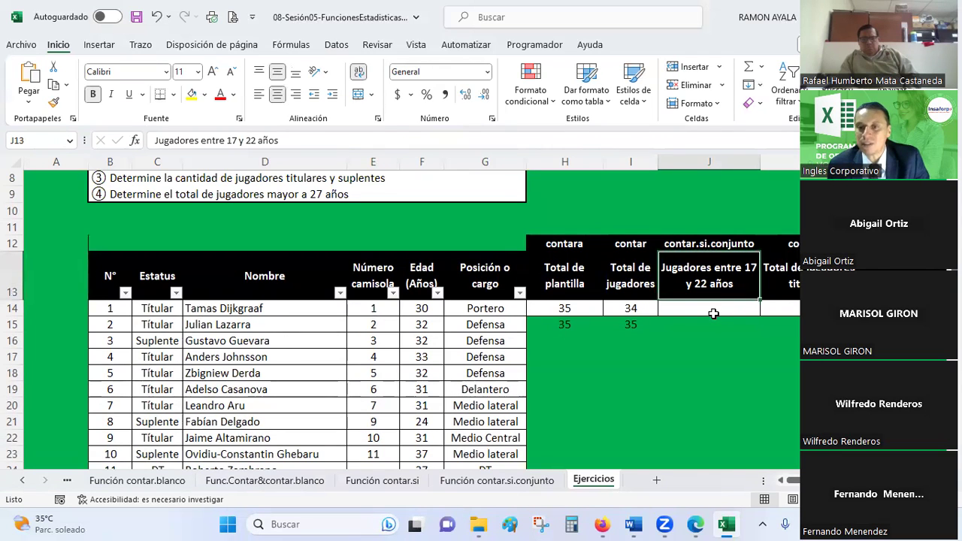
{"action": "left_click", "coordinate": [713, 306]}
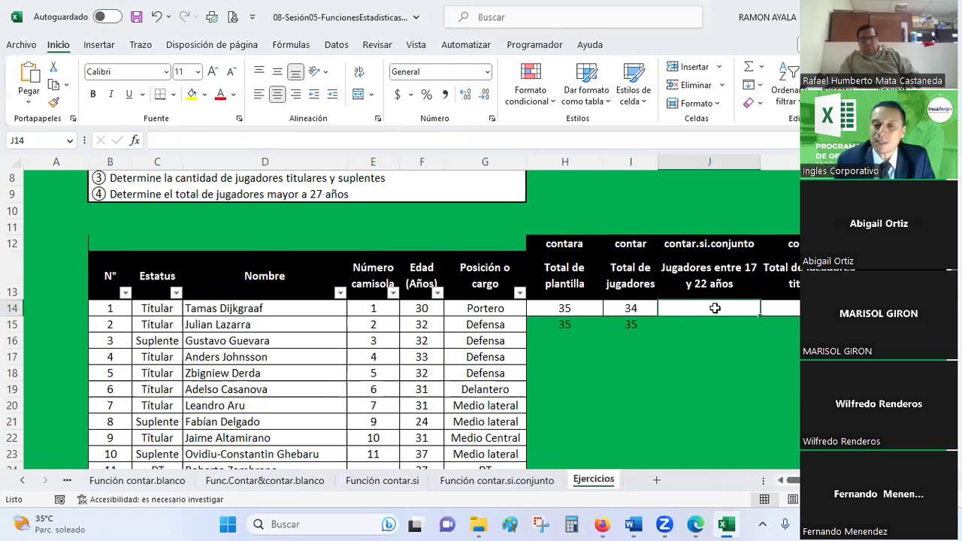
{"action": "left_click", "coordinate": [423, 309]}
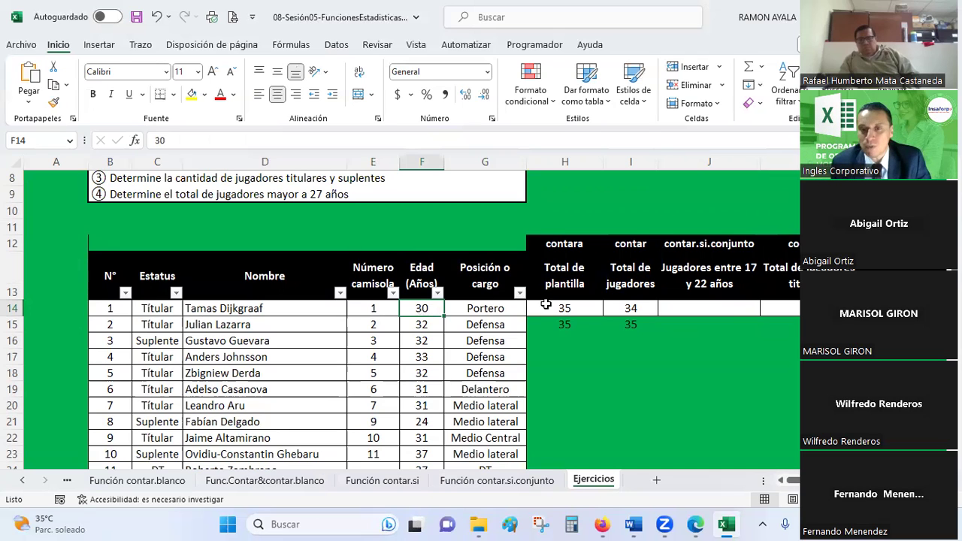
{"action": "left_click", "coordinate": [734, 315]}
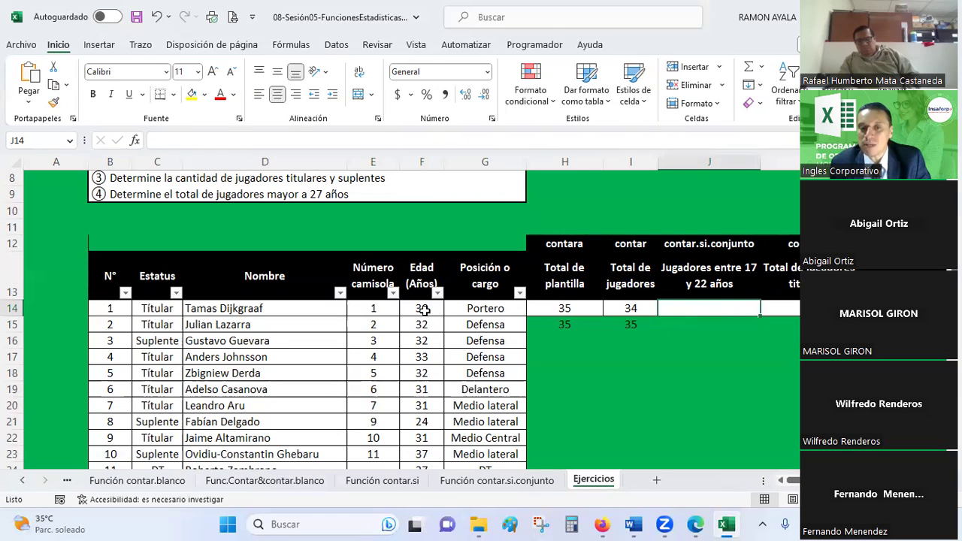
{"action": "left_click", "coordinate": [424, 309]}
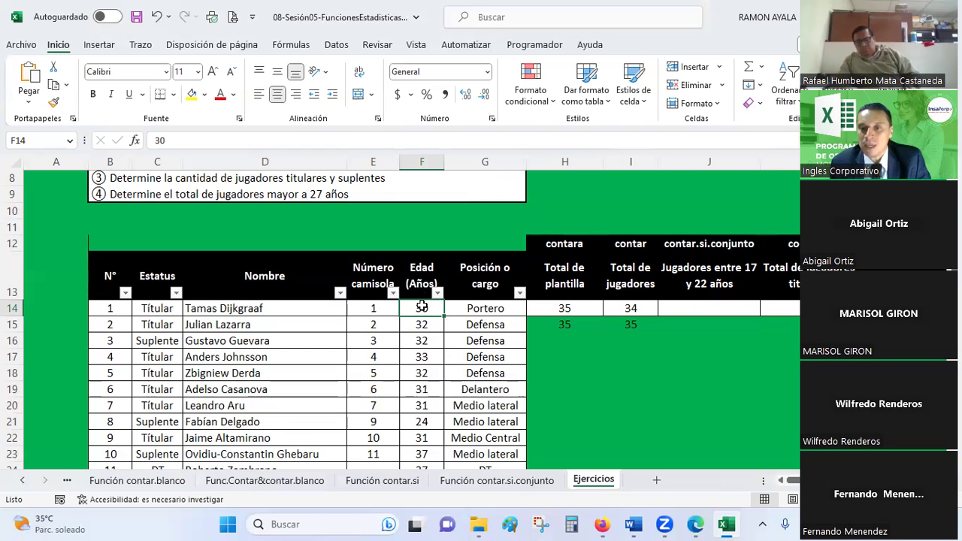
{"action": "scroll", "coordinate": [430, 389], "scroll_direction": "down", "scroll_amount": 1}
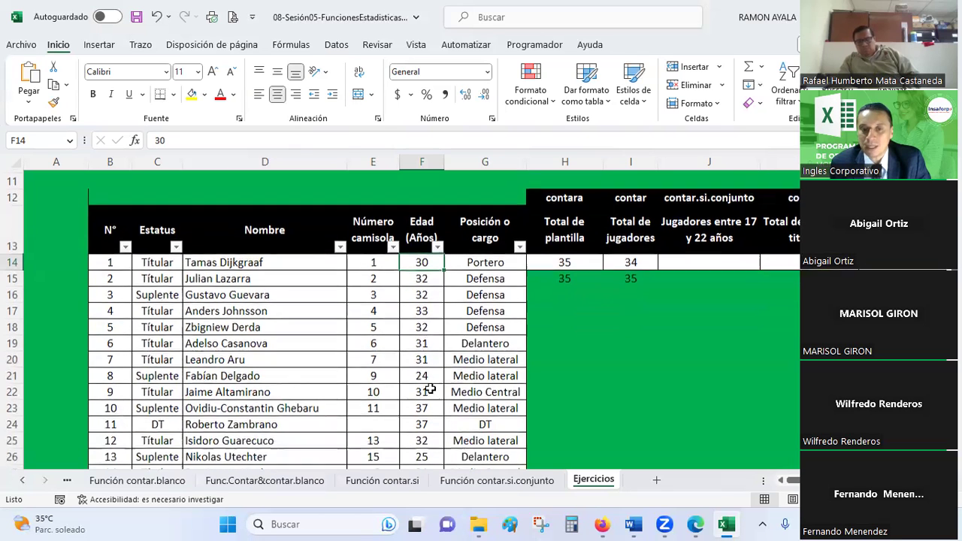
{"action": "scroll", "coordinate": [431, 391], "scroll_direction": "down", "scroll_amount": 2}
{"action": "scroll", "coordinate": [432, 396], "scroll_direction": "down", "scroll_amount": 2}
{"action": "left_click", "coordinate": [430, 391]}
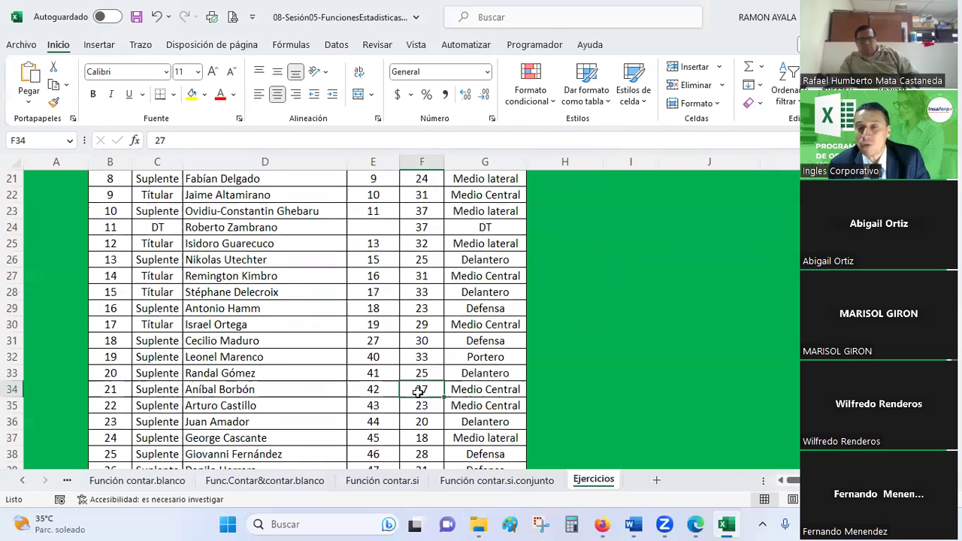
{"action": "scroll", "coordinate": [418, 392], "scroll_direction": "up", "scroll_amount": 3}
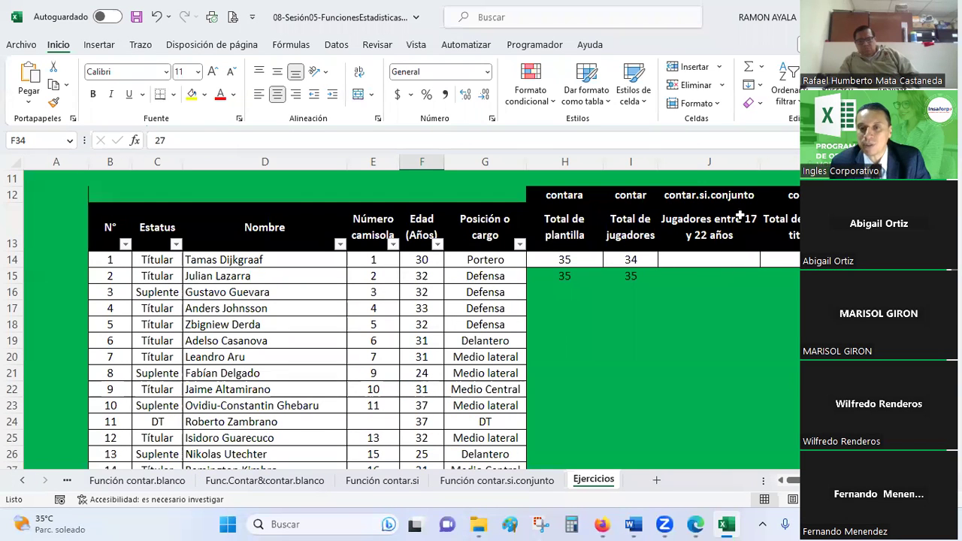
{"action": "scroll", "coordinate": [436, 423], "scroll_direction": "down", "scroll_amount": 3}
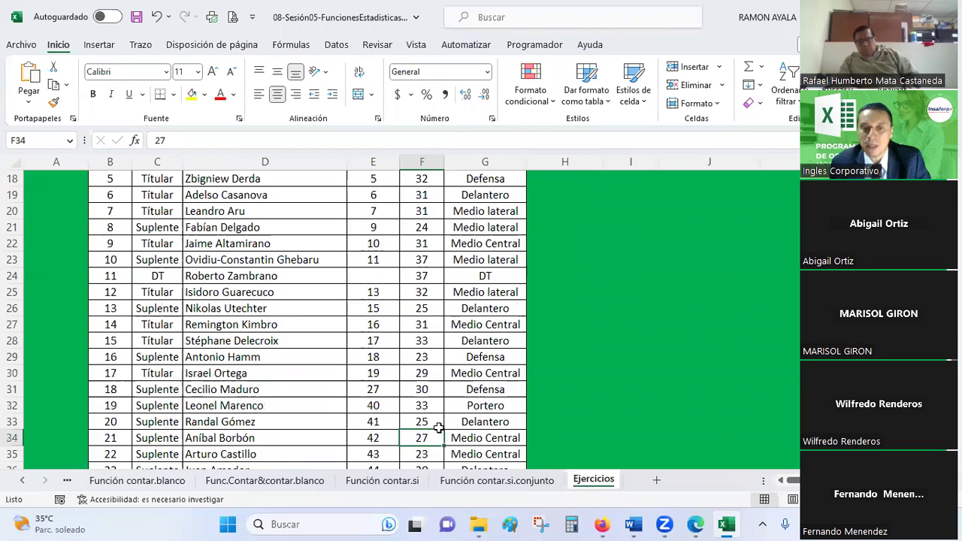
{"action": "scroll", "coordinate": [439, 427], "scroll_direction": "down", "scroll_amount": 2}
{"action": "left_click", "coordinate": [425, 455]}
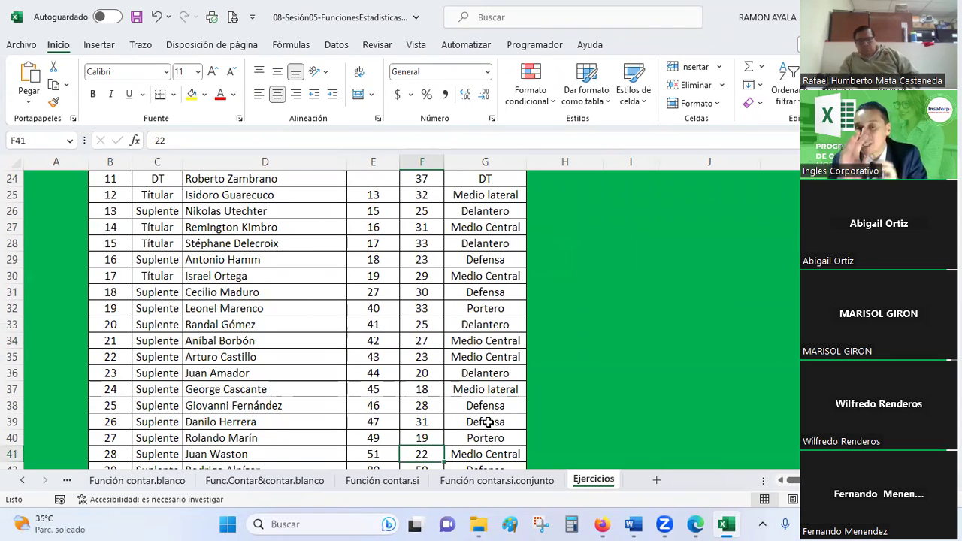
{"action": "left_click", "coordinate": [424, 224]}
{"action": "scroll", "coordinate": [424, 221], "scroll_direction": "up", "scroll_amount": 2}
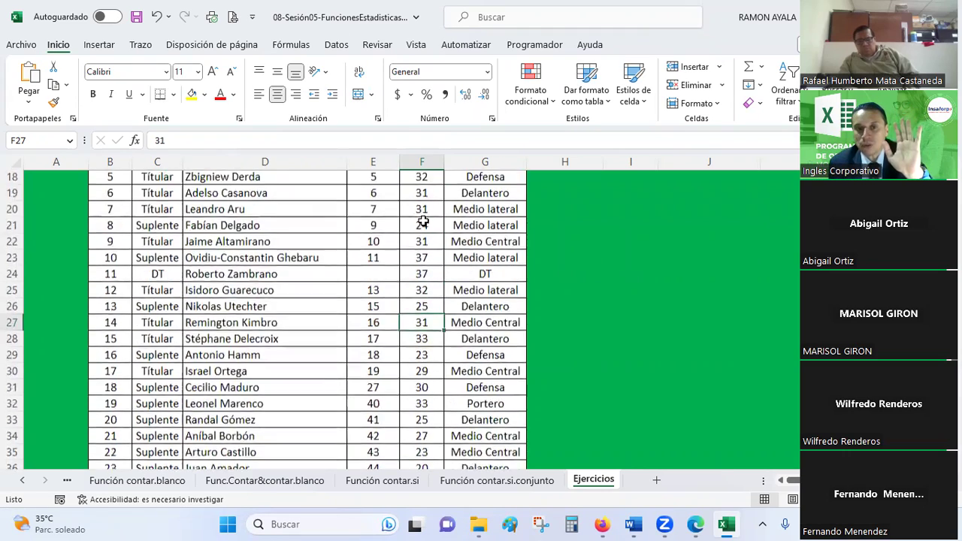
{"action": "scroll", "coordinate": [424, 221], "scroll_direction": "up", "scroll_amount": 2}
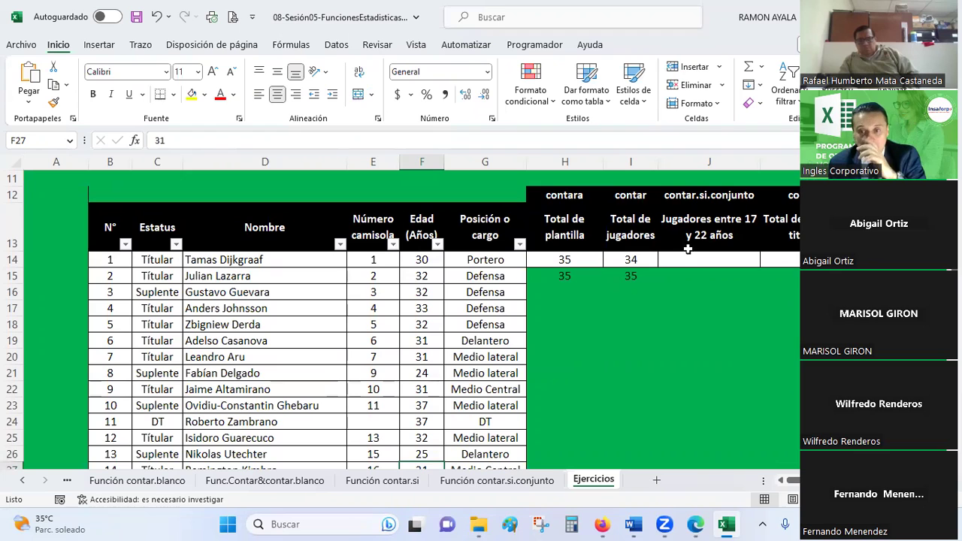
- Type =contar.si.conjunto( in J14 and open its Function Arguments
{"action": "left_click", "coordinate": [707, 256]}
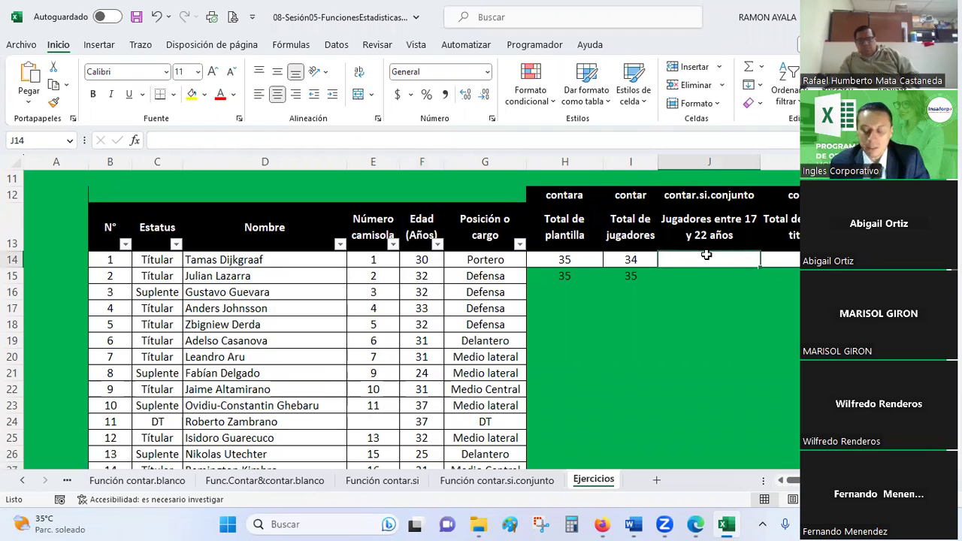
{"action": "type", "text": "=cot"}
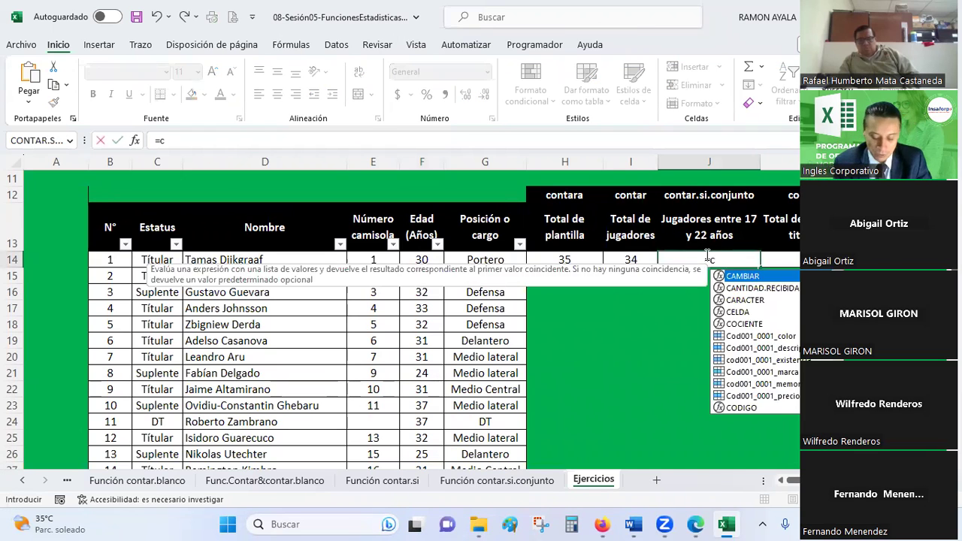
{"action": "key", "text": "BackSpace"}
{"action": "type", "text": "ntar.si.co"}
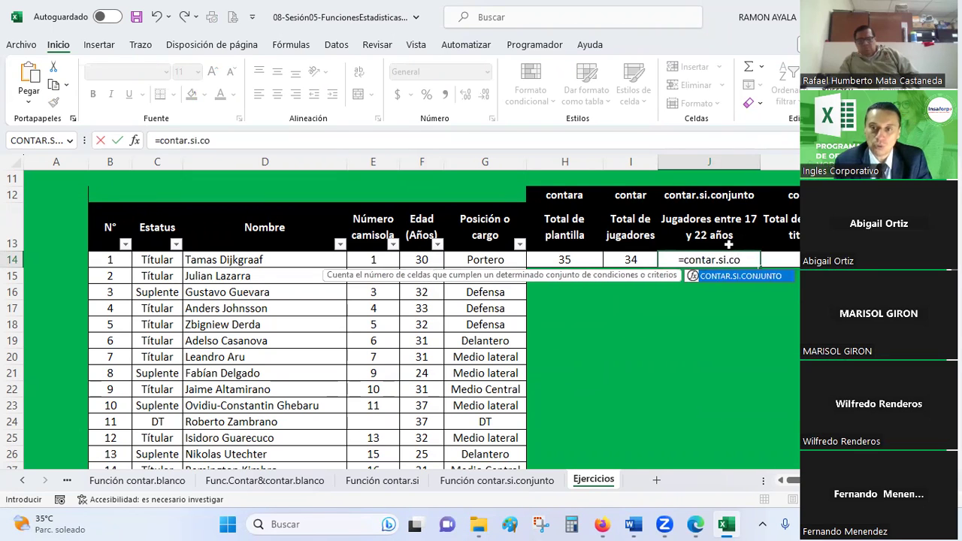
{"action": "type", "text": "njunto"}
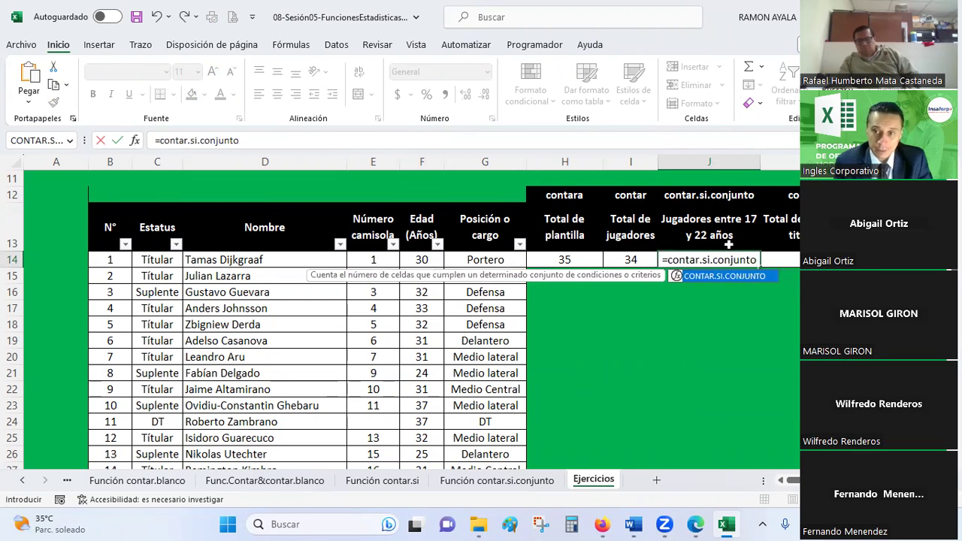
{"action": "type", "text": "("}
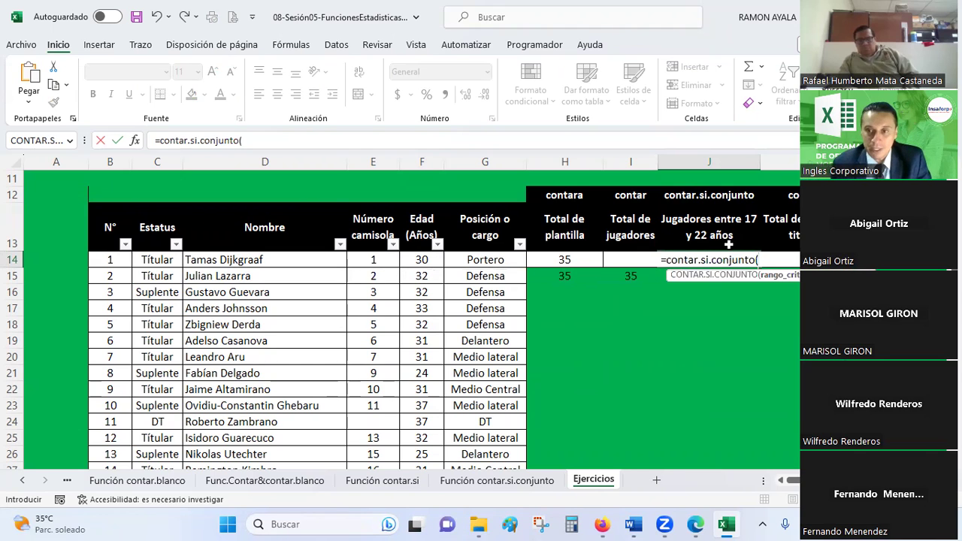
{"action": "left_click", "coordinate": [133, 141]}
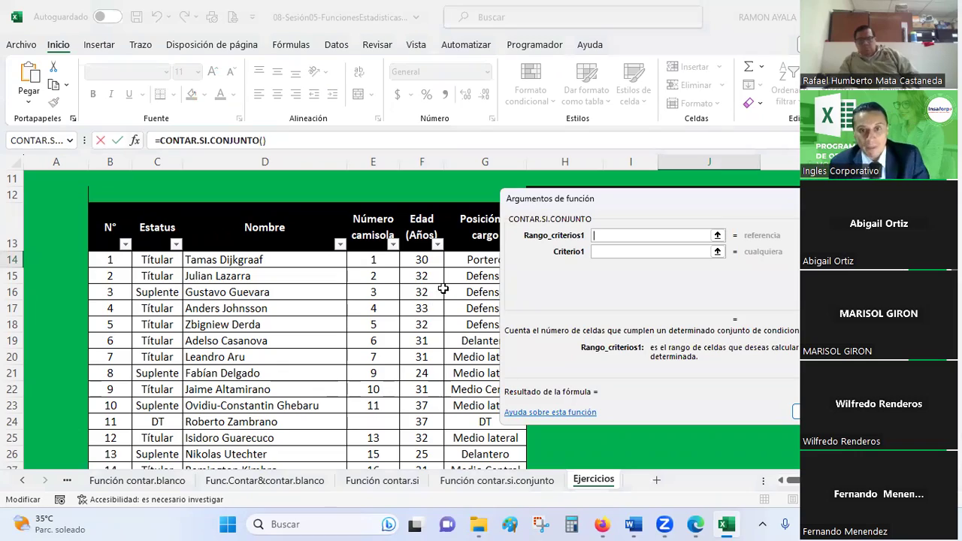
- Set Rango_criterios1 to the ages F14:F48 and Criterio1 to >=17
{"action": "mouse_move", "coordinate": [425, 259]}
{"action": "left_mouse_down"}
{"action": "mouse_move", "coordinate": [439, 505]}
{"action": "mouse_move", "coordinate": [426, 437]}
{"action": "left_mouse_up"}
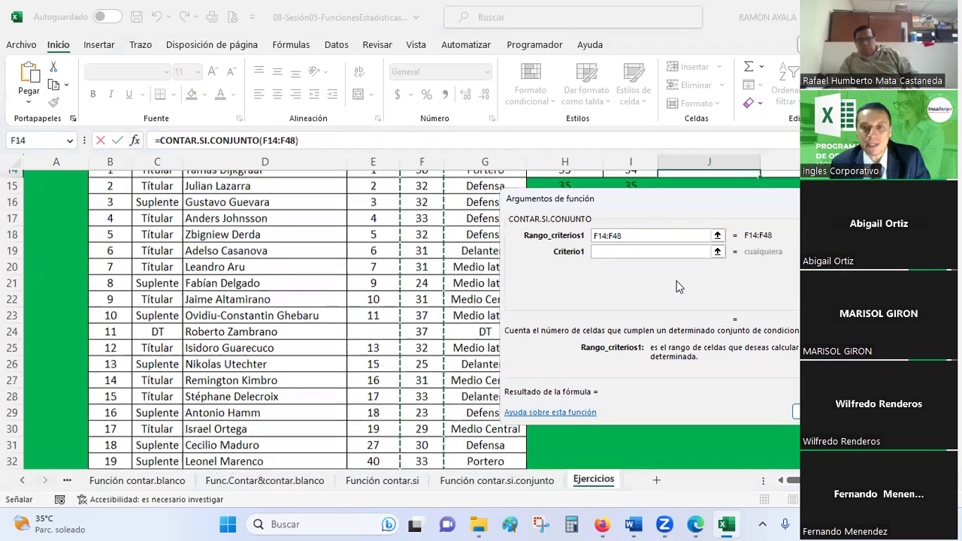
{"action": "left_click_drag", "start_coordinate": [665, 207], "coordinate": [660, 226]}
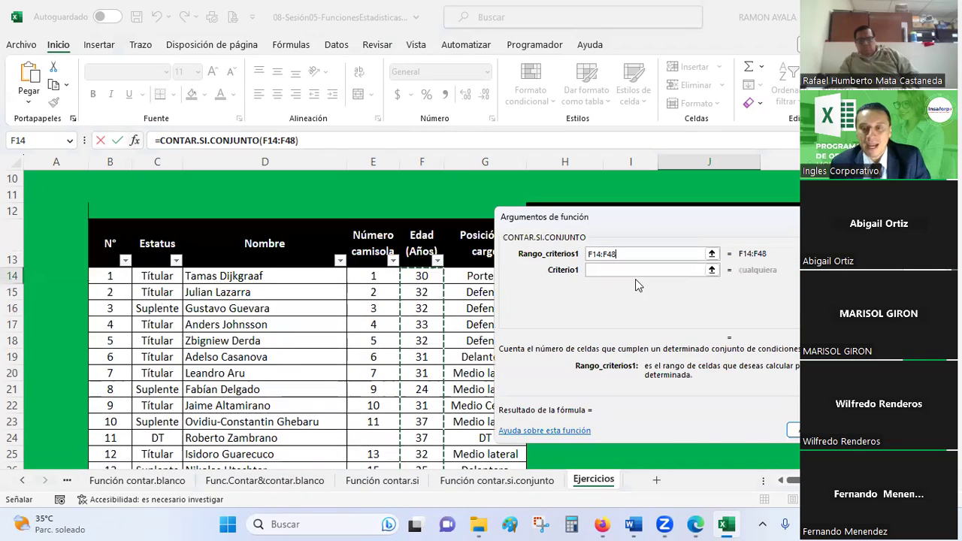
{"action": "left_click_drag", "start_coordinate": [635, 279], "coordinate": [331, 268]}
{"action": "scroll", "coordinate": [315, 280], "scroll_direction": "up", "scroll_amount": 2}
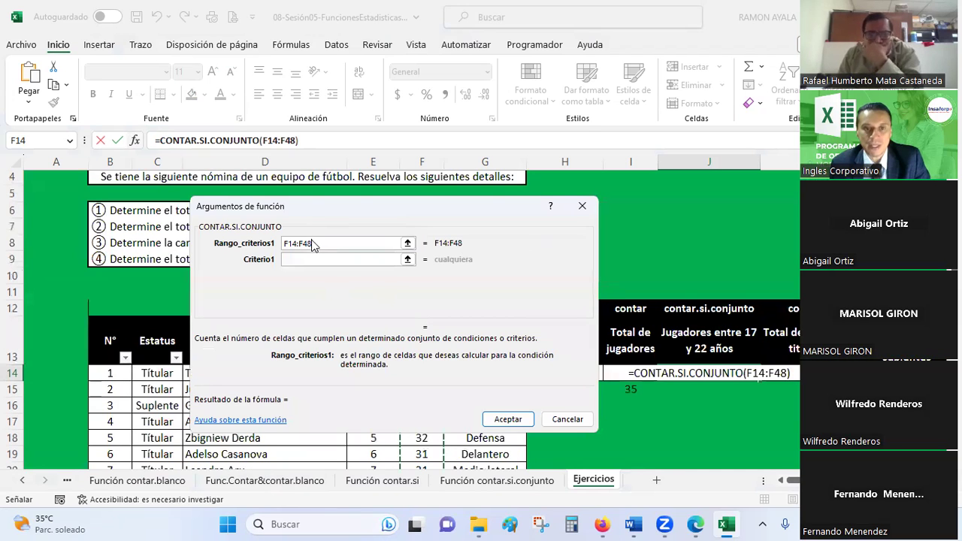
{"action": "left_click_drag", "start_coordinate": [315, 226], "coordinate": [332, 159]}
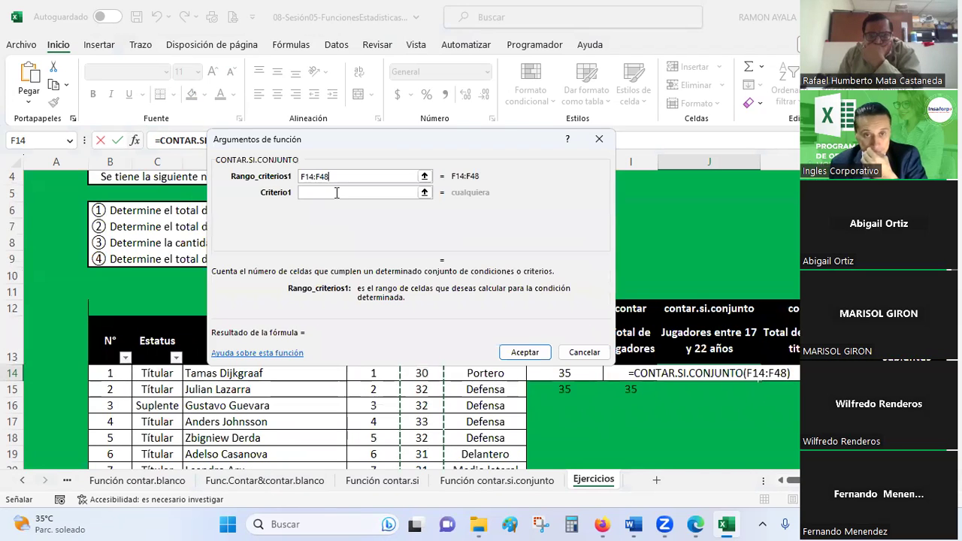
{"action": "left_click", "coordinate": [335, 192]}
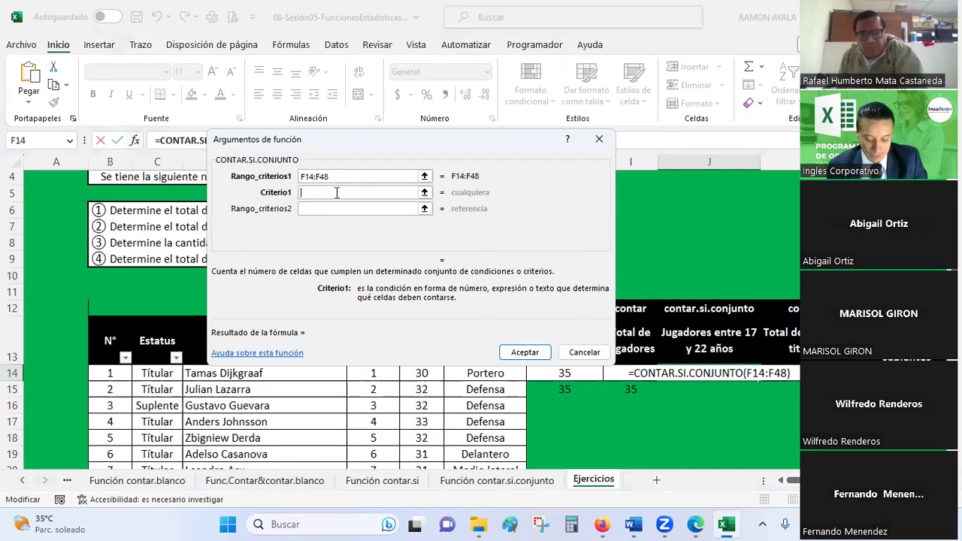
{"action": "type", "text": ">"}
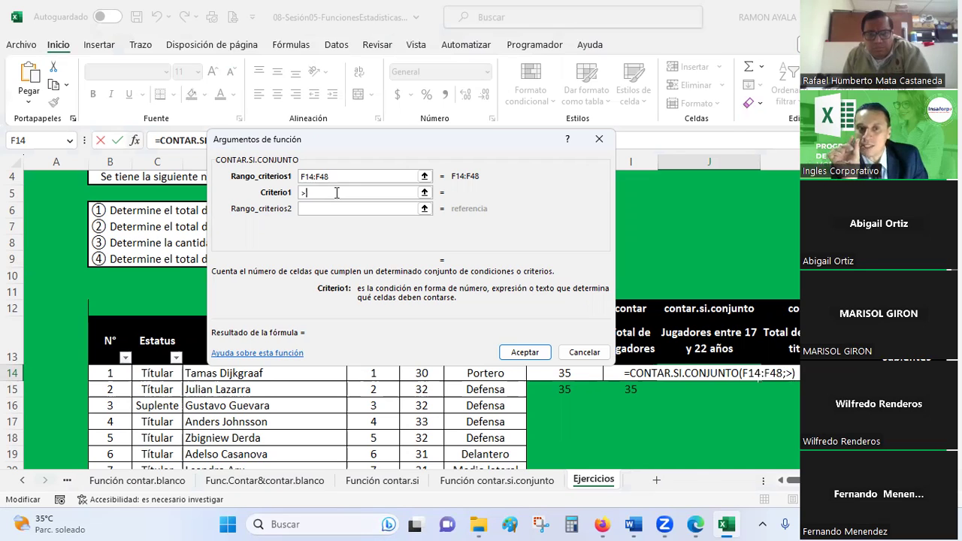
{"action": "type", "text": "="}
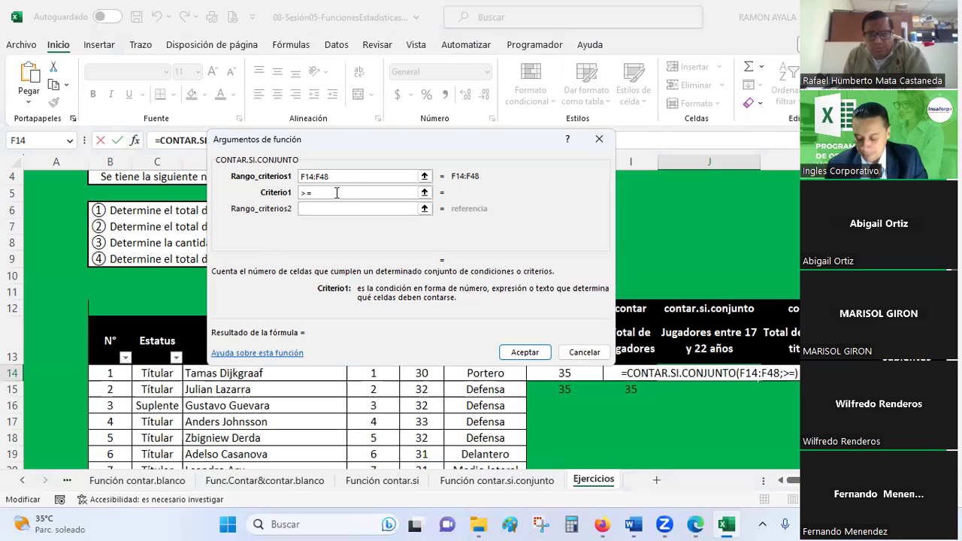
{"action": "type", "text": "17"}
{"action": "left_click", "coordinate": [333, 208]}
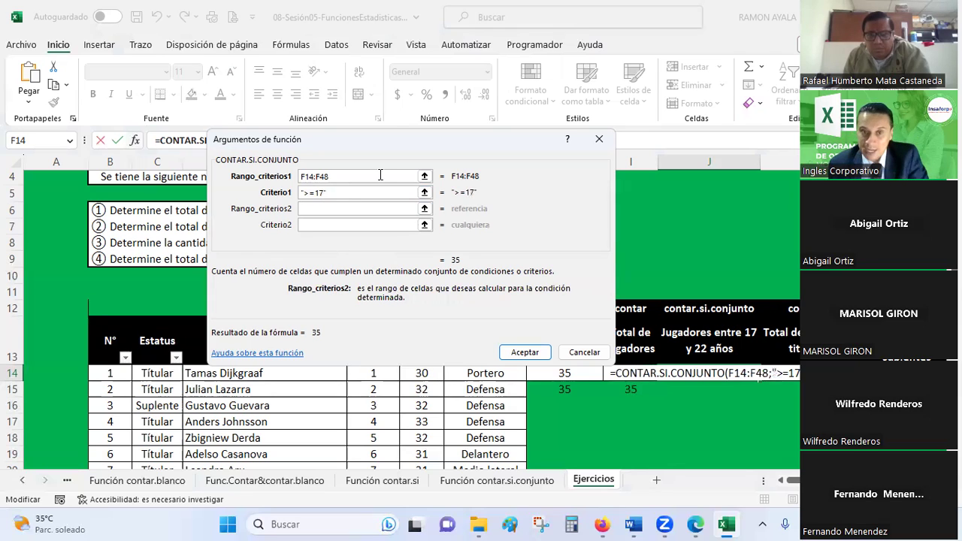
- Add second range F14:F48 with criterion <=22 and accept, so J14 shows 4
{"action": "left_click_drag", "start_coordinate": [385, 148], "coordinate": [510, 67]}
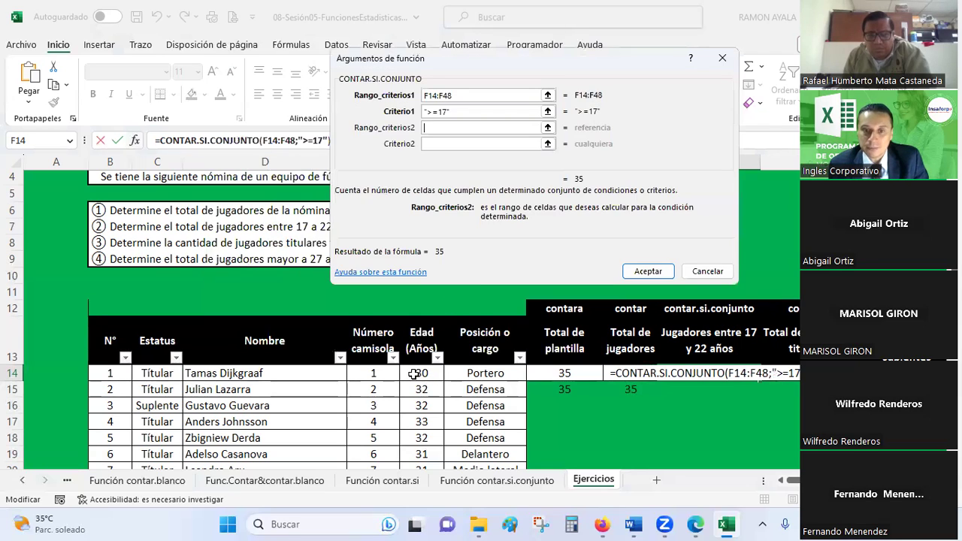
{"action": "left_click_drag", "start_coordinate": [414, 374], "coordinate": [421, 480]}
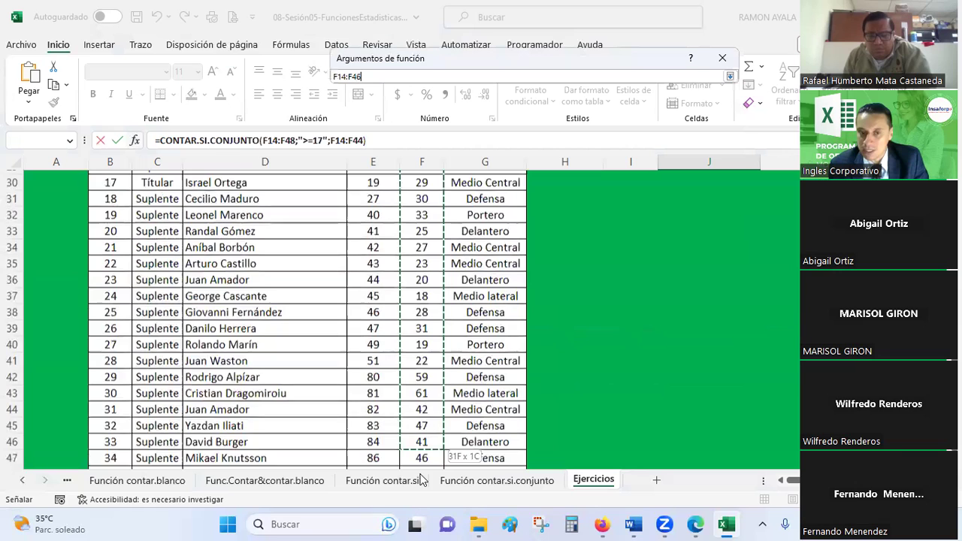
{"action": "left_click_drag", "start_coordinate": [421, 480], "coordinate": [421, 438]}
{"action": "left_click", "coordinate": [465, 144]}
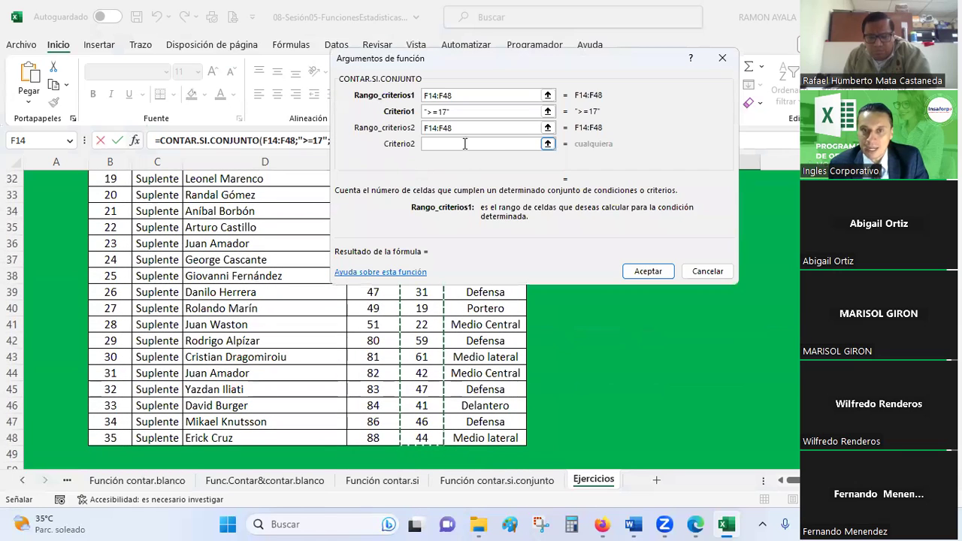
{"action": "left_click", "coordinate": [465, 144]}
{"action": "type", "text": "<=22"}
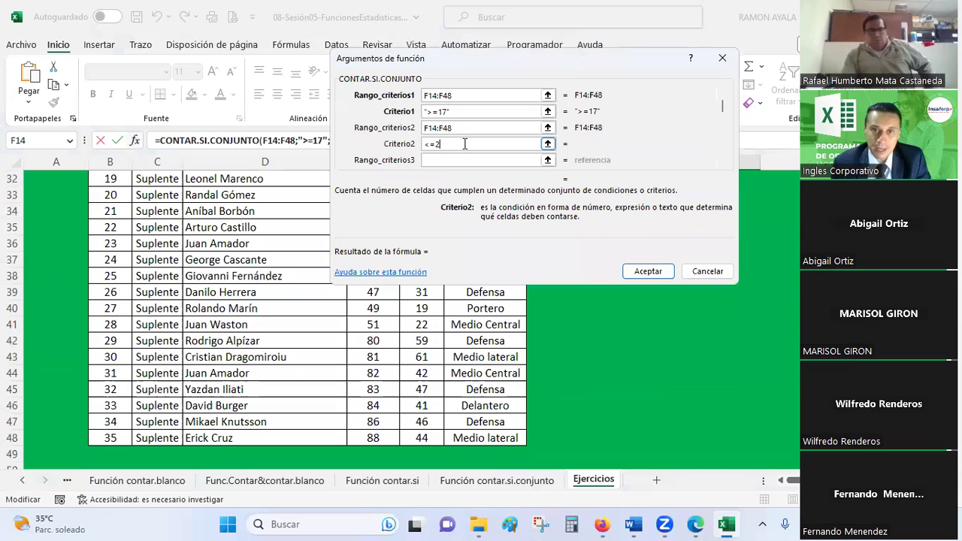
{"action": "left_click", "coordinate": [440, 161]}
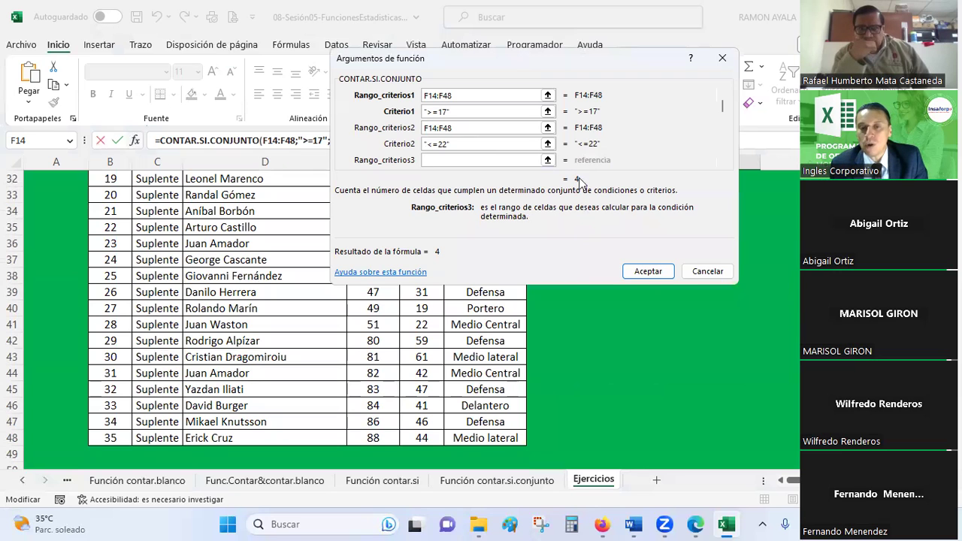
{"action": "left_click", "coordinate": [643, 273]}
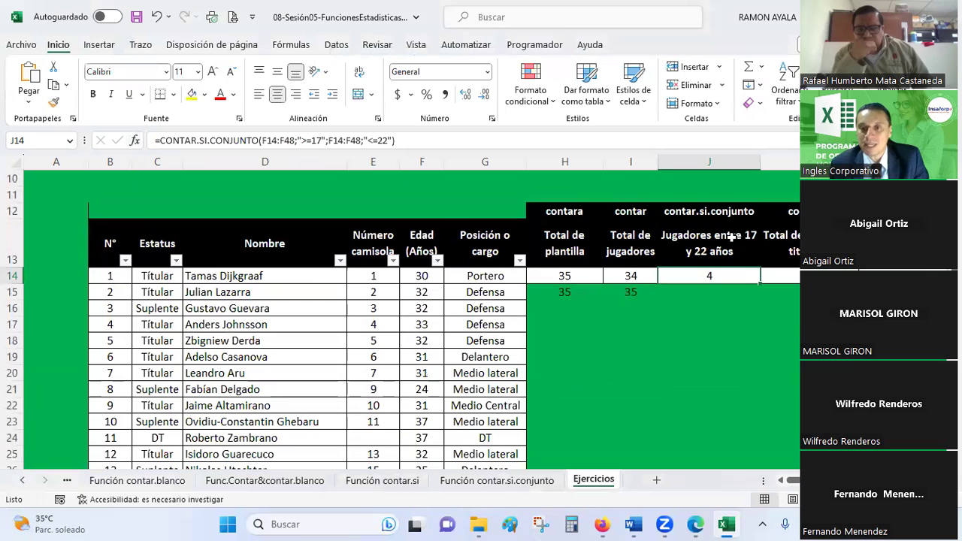
- Replace the 'entre' wording in J13 with 'igual o mayor 17 y menor o igual 22 años', then save
{"action": "double_click", "coordinate": [730, 248]}
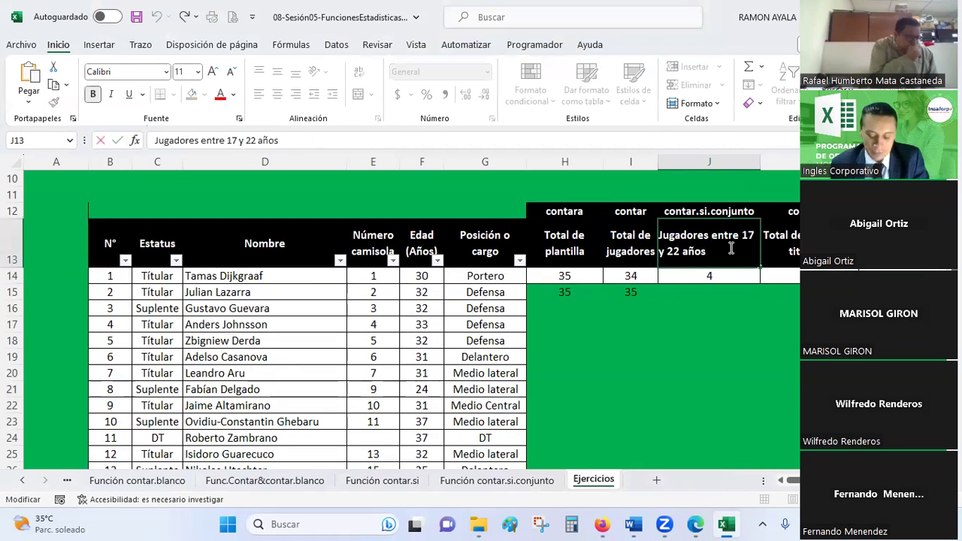
{"action": "type", "text": "igual"}
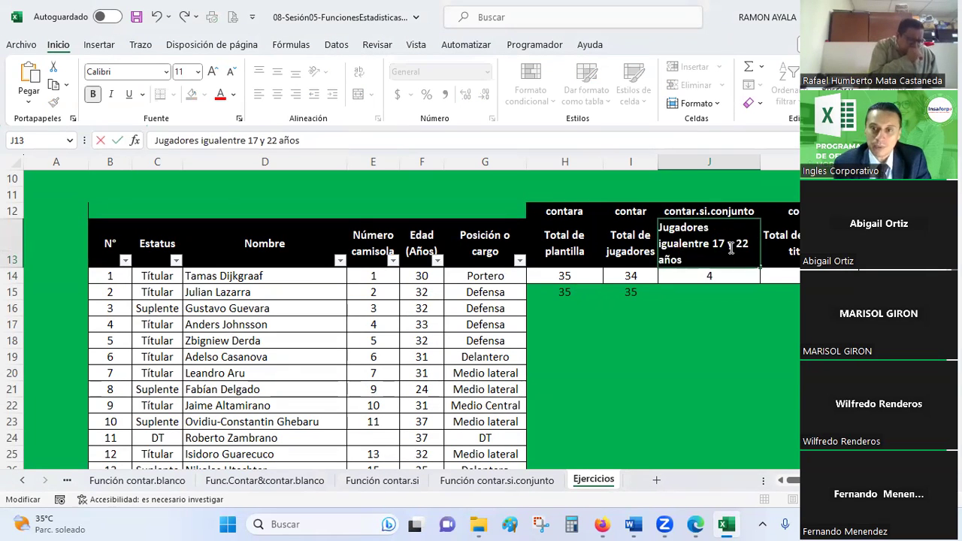
{"action": "type", "text": " o "}
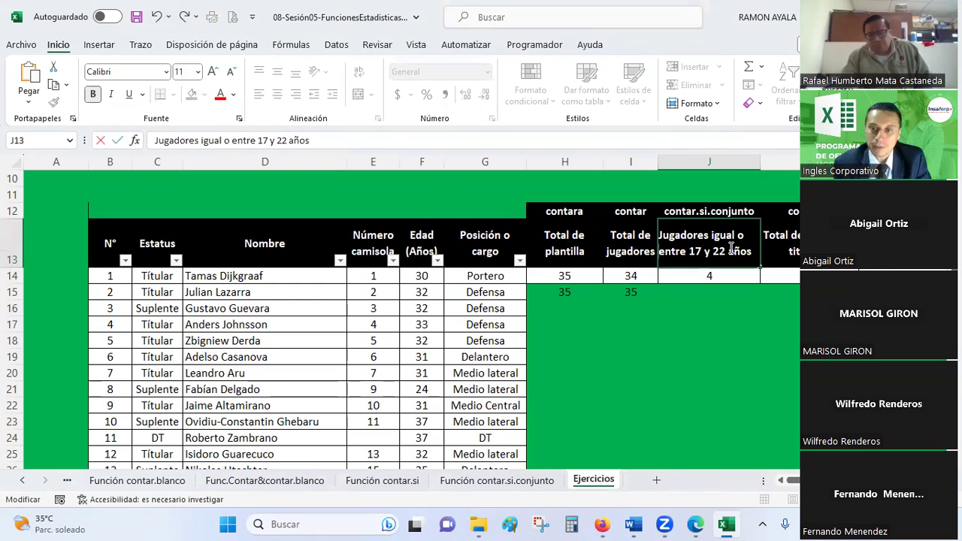
{"action": "type", "text": "mayor"}
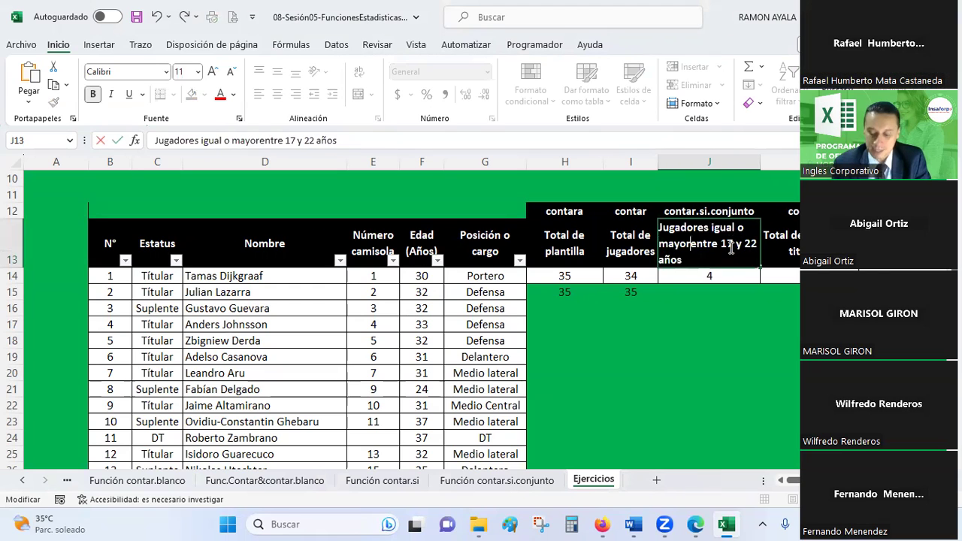
{"action": "key", "text": "Delete"}
{"action": "key", "text": "Delete"}
{"action": "key", "text": "Delete"}
{"action": "key", "text": "Delete"}
{"action": "key", "text": "Delete"}
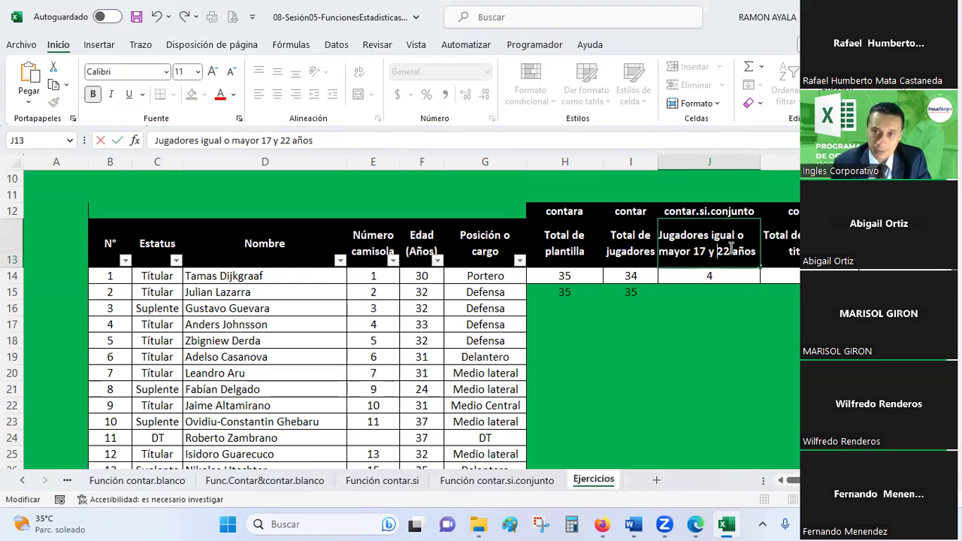
{"action": "type", "text": "menor o igual"}
{"action": "key", "text": "Return"}
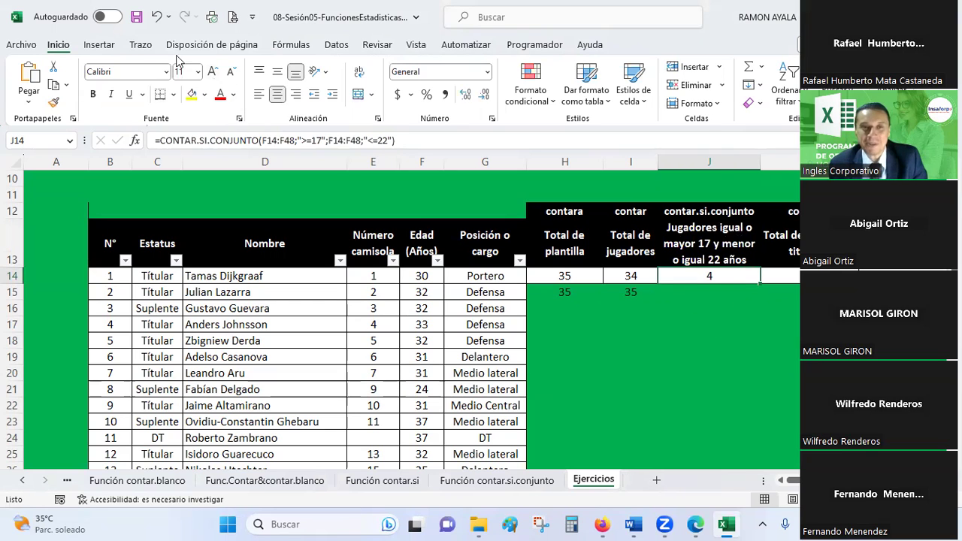
{"action": "left_click", "coordinate": [136, 17]}
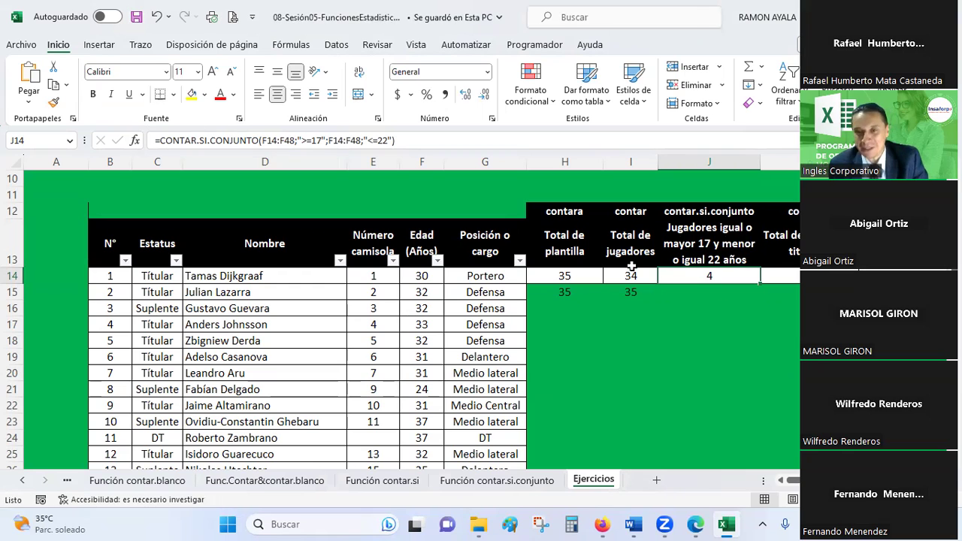
{"action": "left_click", "coordinate": [752, 313]}
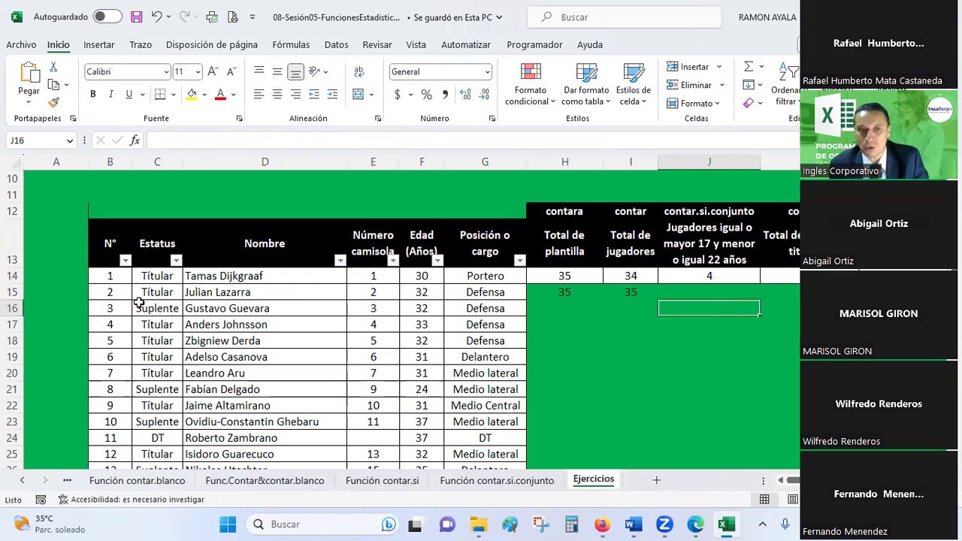
{"action": "left_click", "coordinate": [437, 261]}
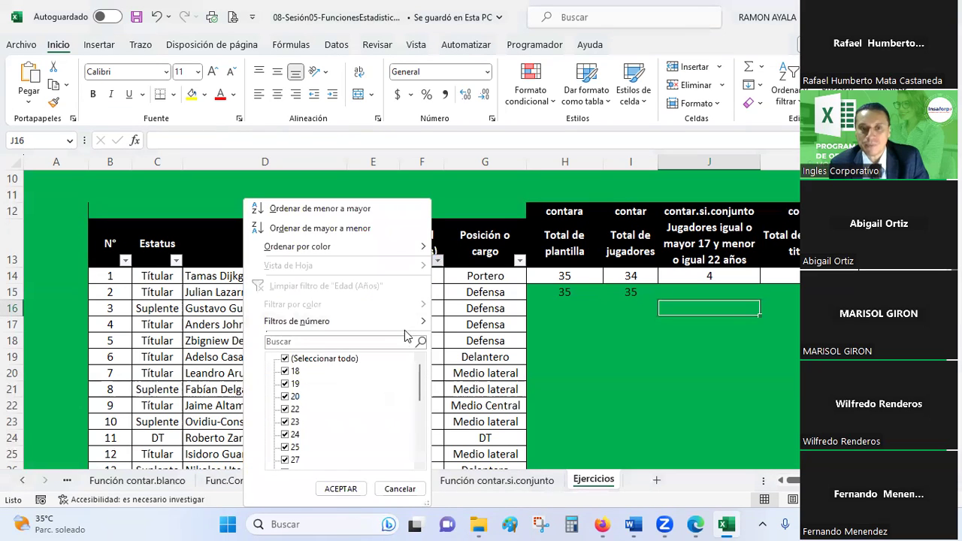
{"action": "mouse_move", "coordinate": [424, 322]}
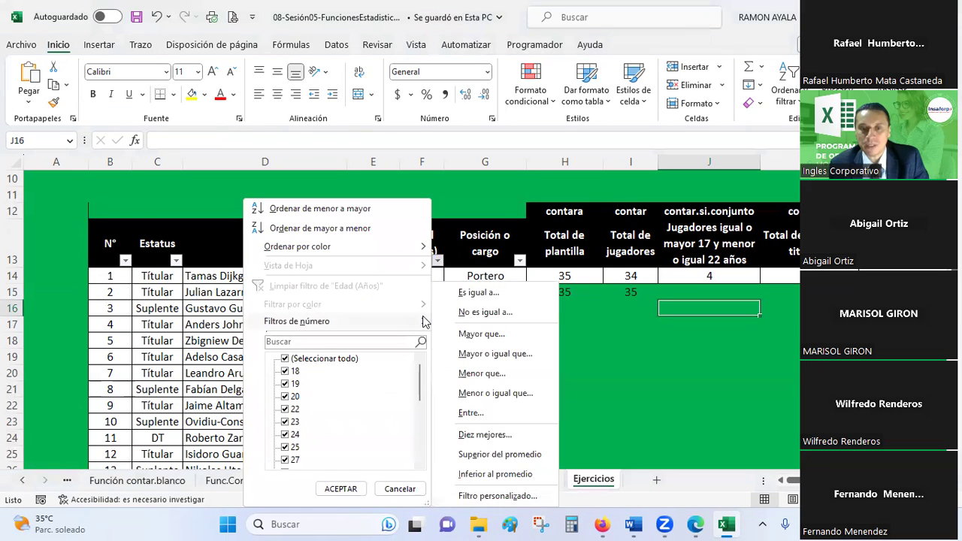
{"action": "left_click", "coordinate": [486, 353]}
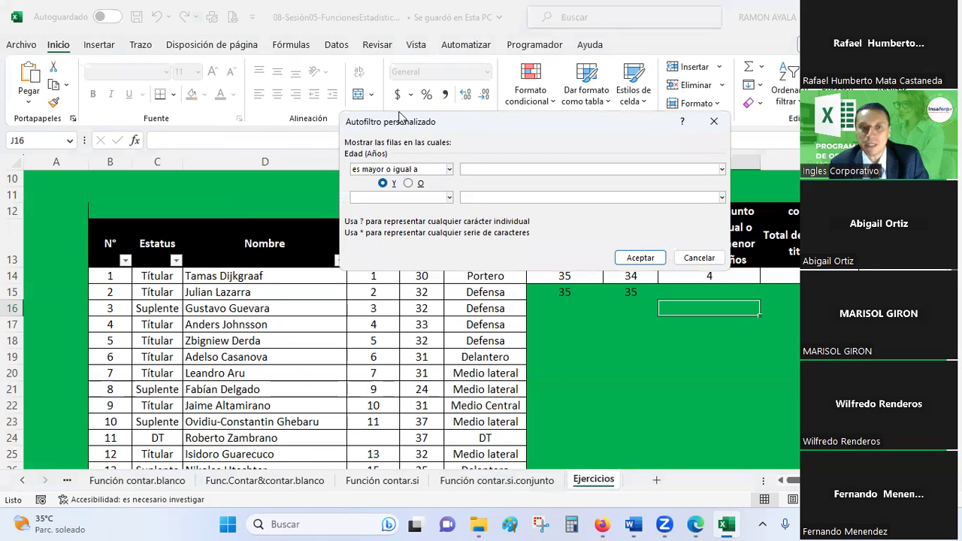
{"action": "left_click_drag", "start_coordinate": [401, 118], "coordinate": [280, 80]}
{"action": "type", "text": "17"}
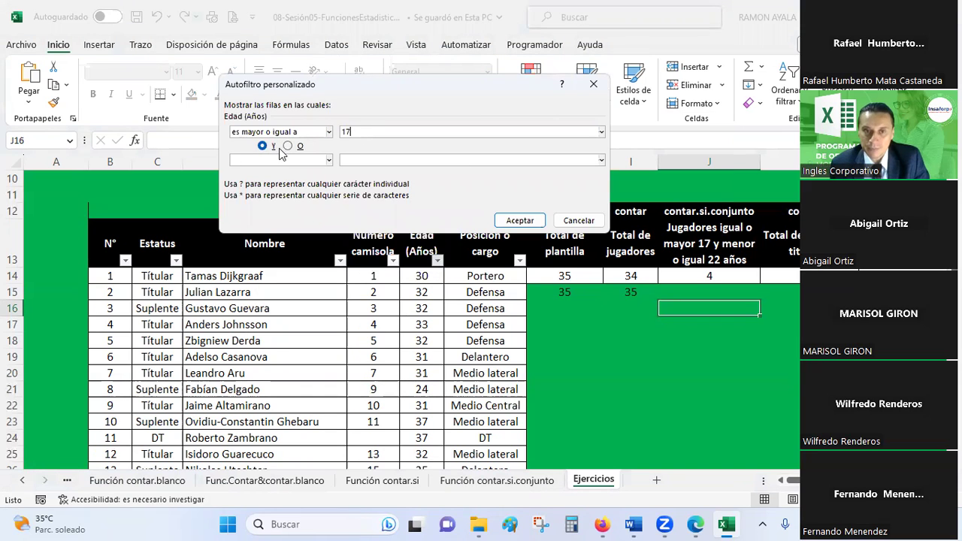
{"action": "left_click", "coordinate": [330, 161]}
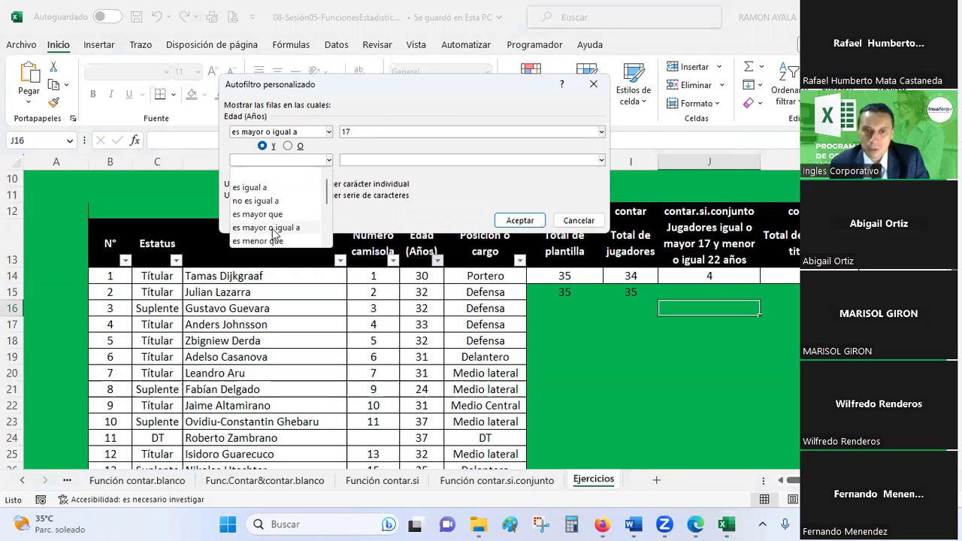
{"action": "left_click", "coordinate": [271, 241]}
{"action": "left_click", "coordinate": [329, 161]}
{"action": "scroll", "coordinate": [295, 199], "scroll_direction": "down", "scroll_amount": 2}
{"action": "left_click", "coordinate": [344, 178]}
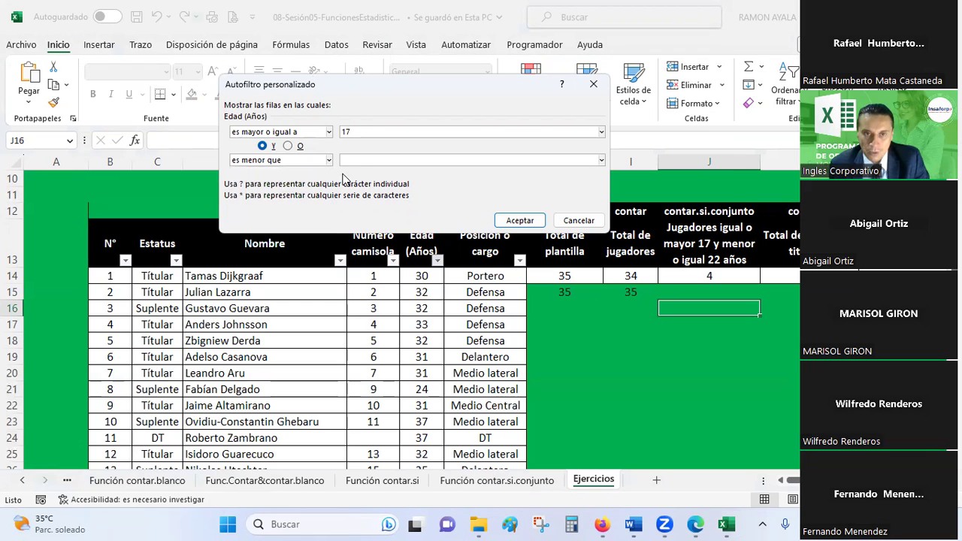
{"action": "left_click", "coordinate": [350, 160]}
{"action": "type", "text": "22"}
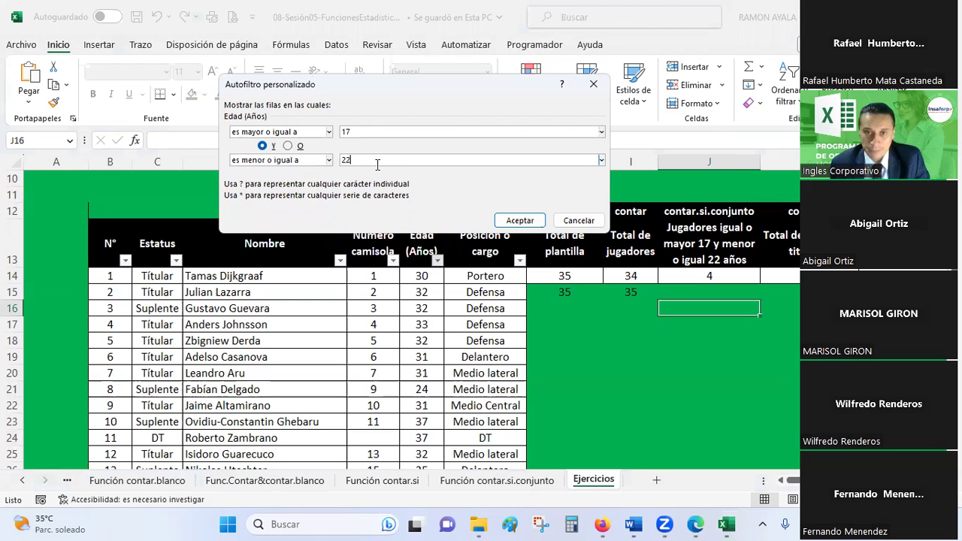
{"action": "left_click", "coordinate": [519, 220]}
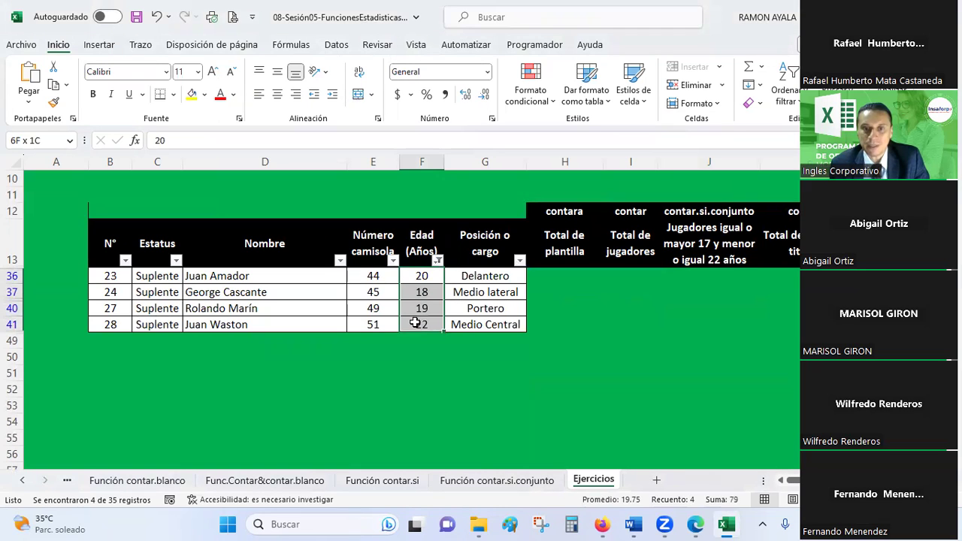
{"action": "left_click_drag", "start_coordinate": [421, 275], "coordinate": [415, 324]}
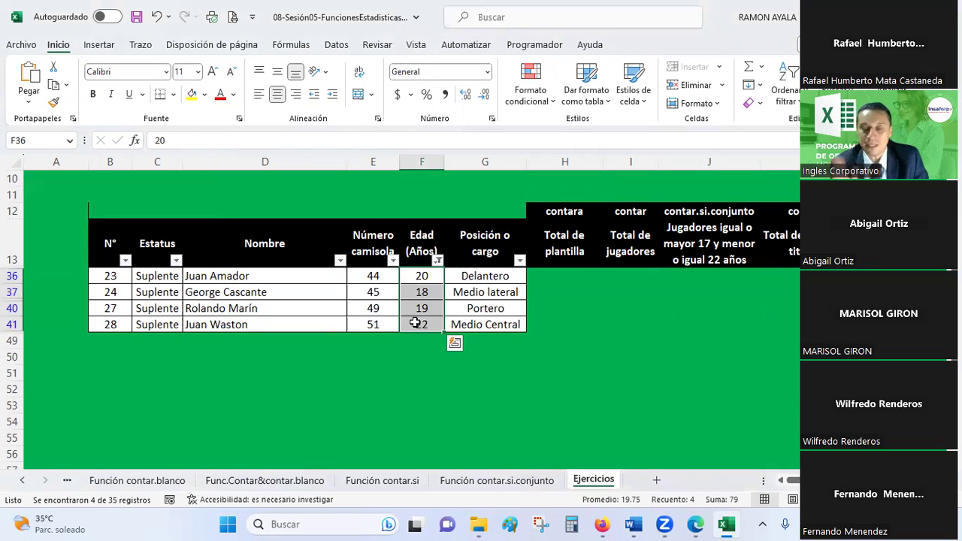
{"action": "left_click", "coordinate": [438, 261]}
{"action": "mouse_move", "coordinate": [292, 252]}
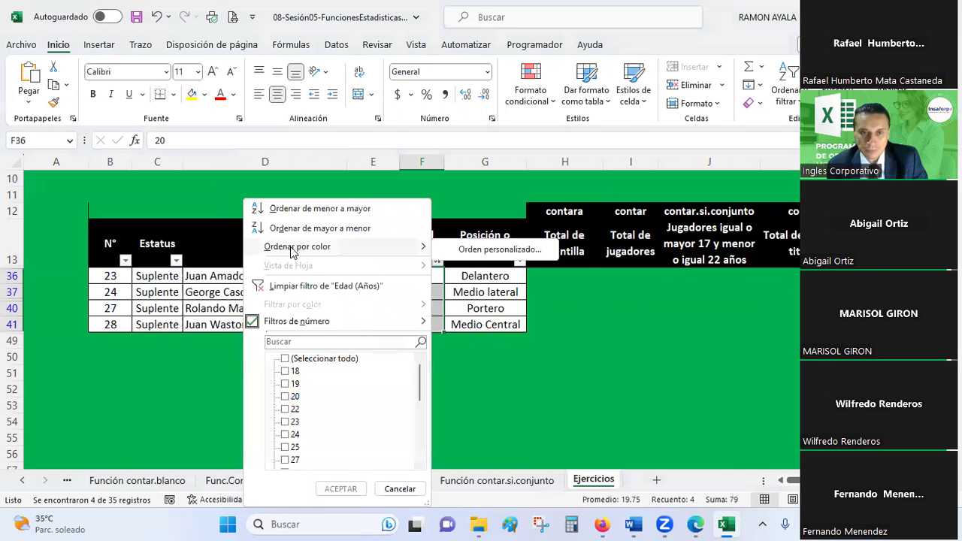
{"action": "left_click", "coordinate": [288, 288]}
{"action": "left_click", "coordinate": [722, 342]}
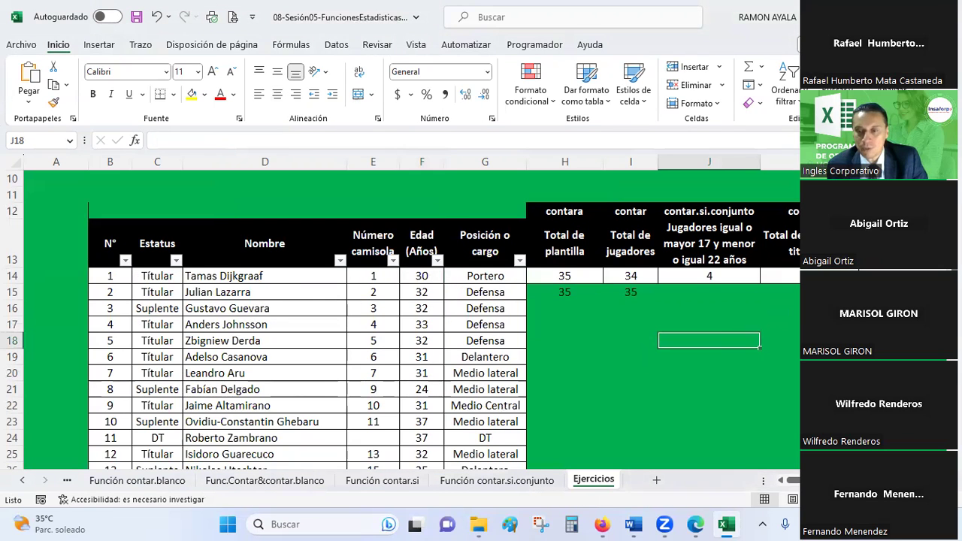
- Insert =CONTAR.SI(C14:C48;C14) in K14 to count the 11 Titular players
{"action": "scroll", "coordinate": [406, 338], "scroll_direction": "right", "scroll_amount": 2}
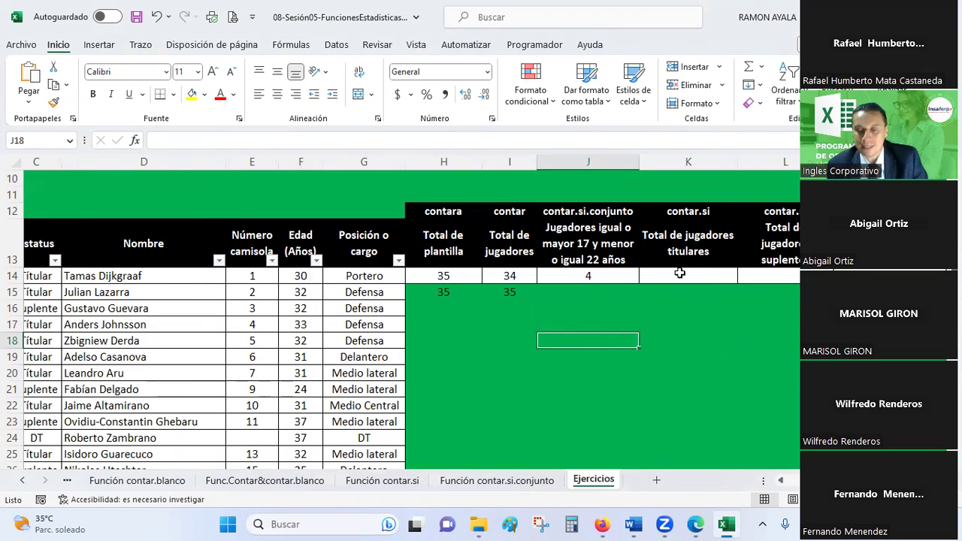
{"action": "left_click", "coordinate": [680, 274]}
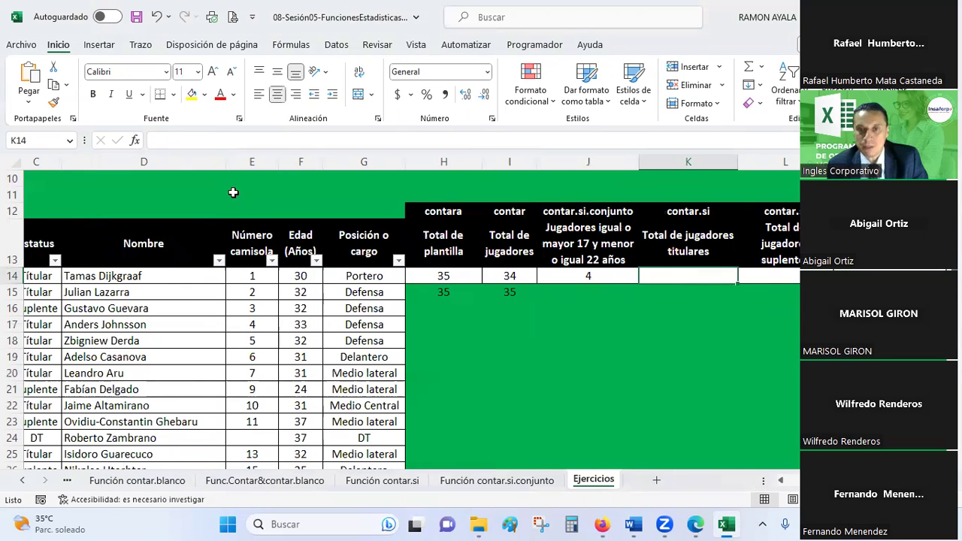
{"action": "left_click", "coordinate": [135, 141]}
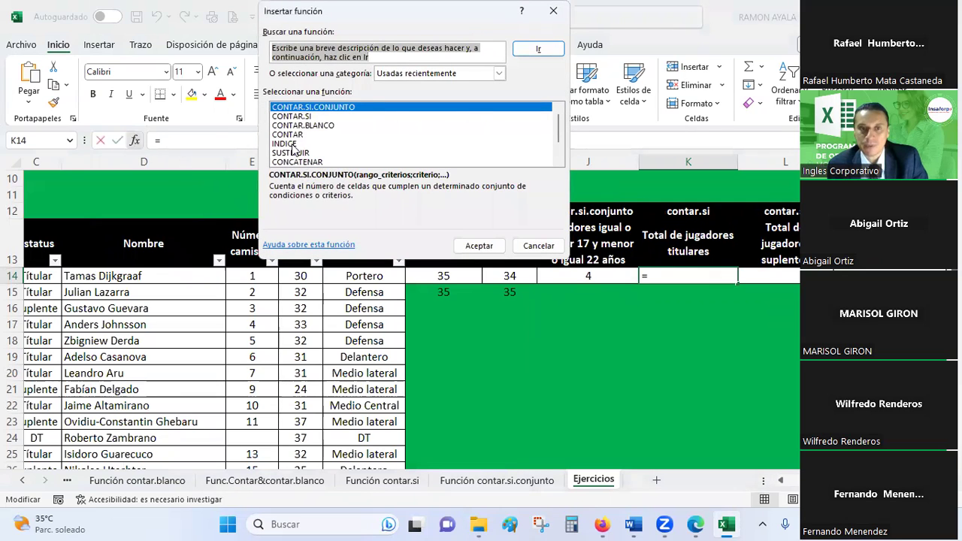
{"action": "double_click", "coordinate": [286, 116]}
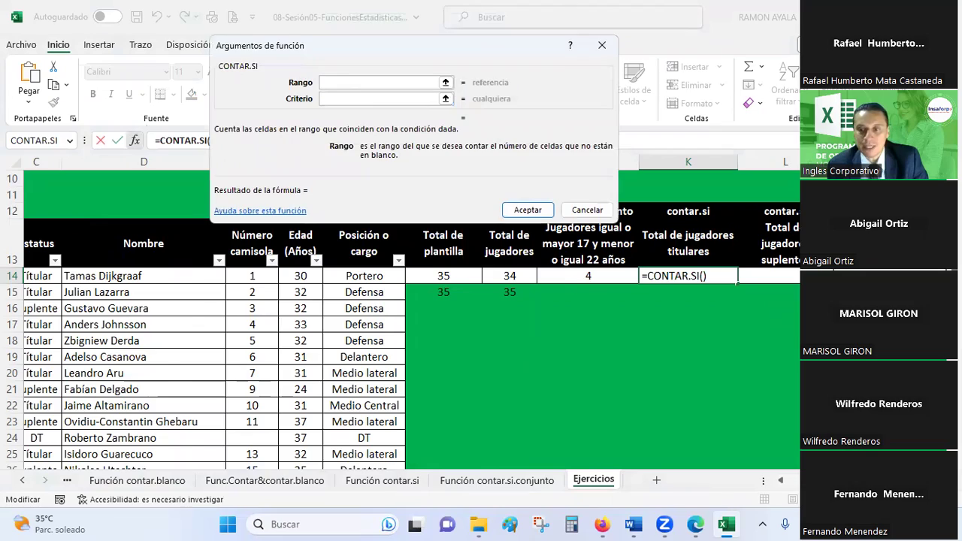
{"action": "scroll", "coordinate": [158, 267], "scroll_direction": "left", "scroll_amount": 2}
{"action": "mouse_move", "coordinate": [153, 278]}
{"action": "left_mouse_down"}
{"action": "mouse_move", "coordinate": [160, 496]}
{"action": "mouse_move", "coordinate": [151, 454]}
{"action": "left_mouse_up"}
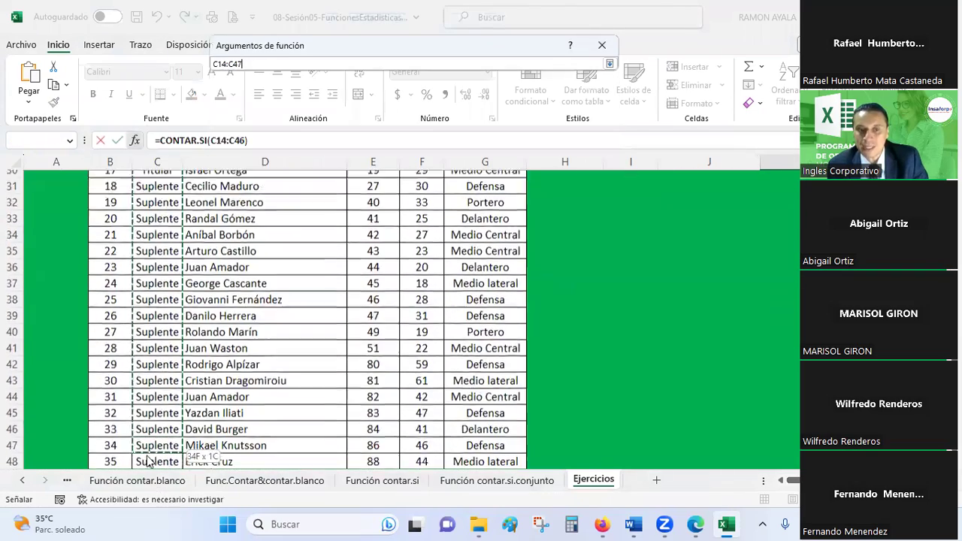
{"action": "scroll", "coordinate": [166, 312], "scroll_direction": "up", "scroll_amount": 5}
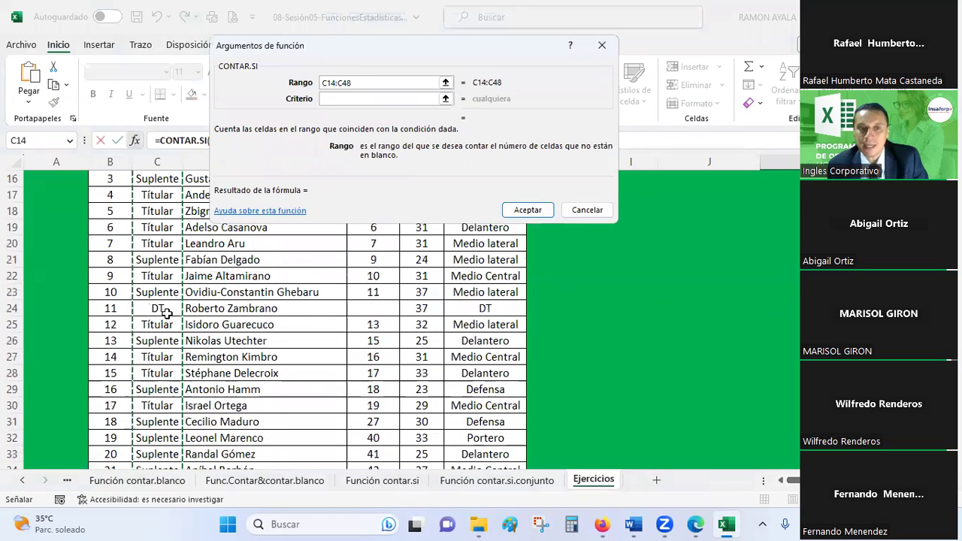
{"action": "scroll", "coordinate": [167, 301], "scroll_direction": "up", "scroll_amount": 2}
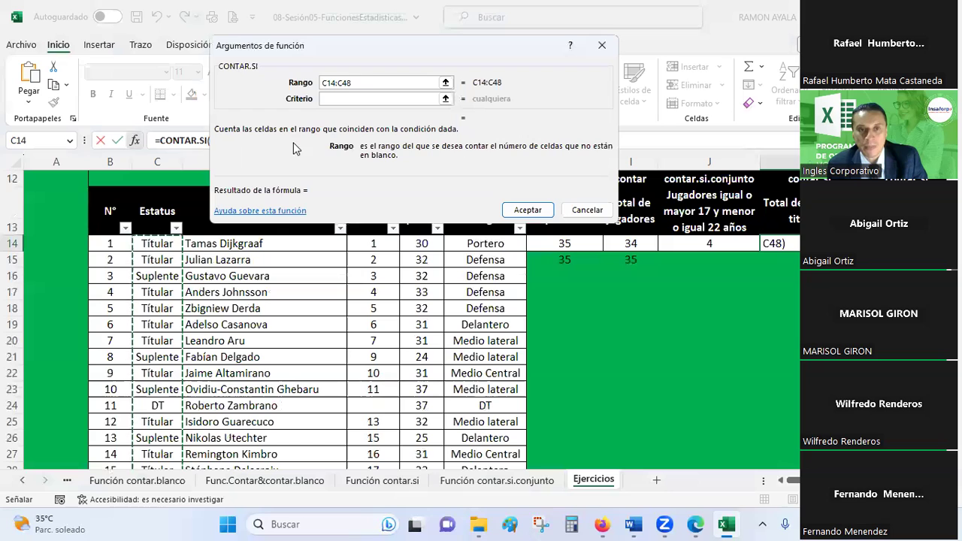
{"action": "left_click", "coordinate": [333, 98]}
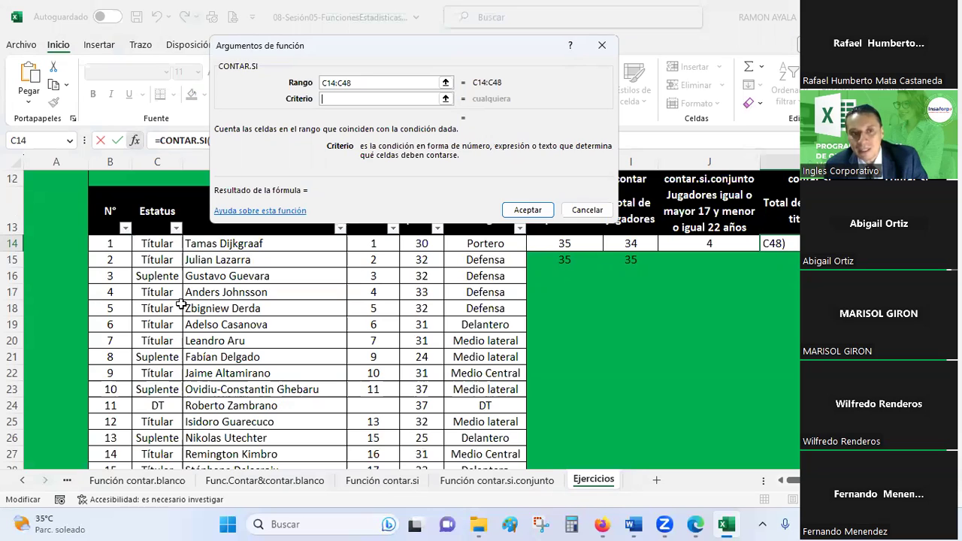
{"action": "left_click", "coordinate": [147, 246]}
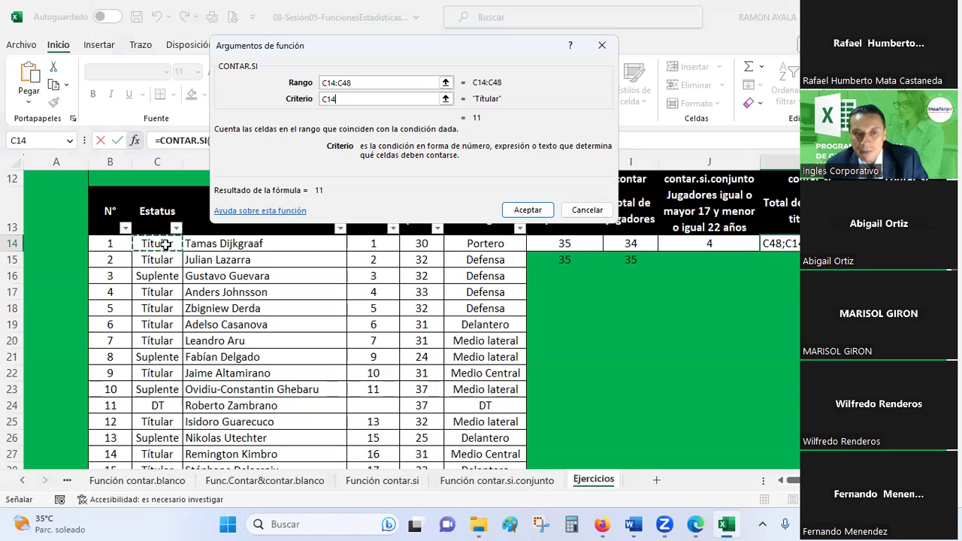
{"action": "left_click", "coordinate": [528, 212]}
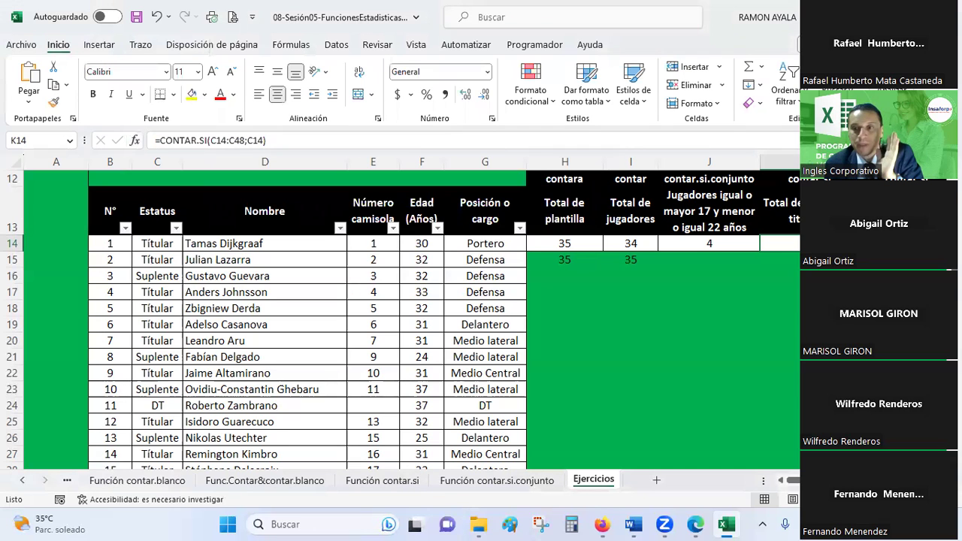
- Make K14's Estatus range absolute as $C$14:$C$48, keeping the count at 11
{"action": "scroll", "coordinate": [406, 316], "scroll_direction": "right", "scroll_amount": 2}
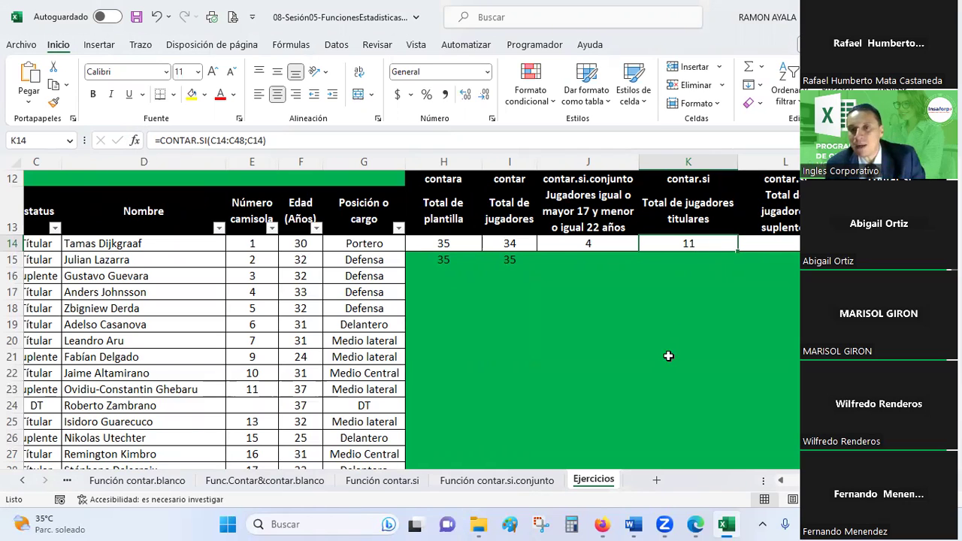
{"action": "left_click", "coordinate": [752, 245]}
{"action": "left_click", "coordinate": [711, 239]}
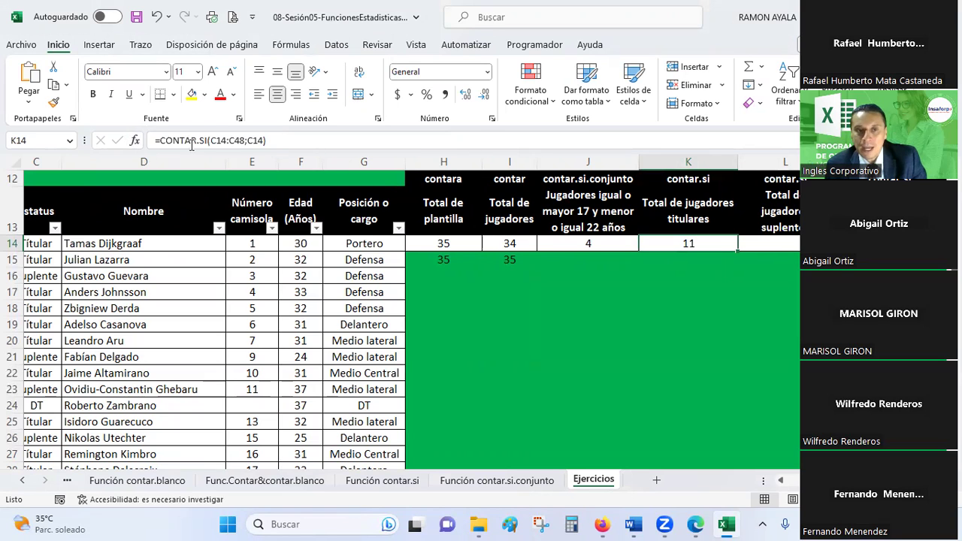
{"action": "left_click", "coordinate": [215, 135]}
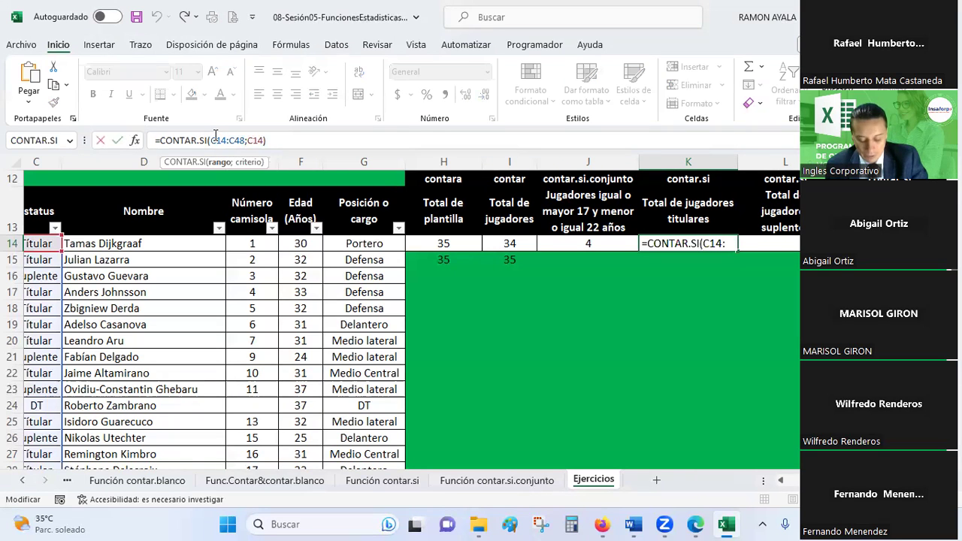
{"action": "key", "text": "F4"}
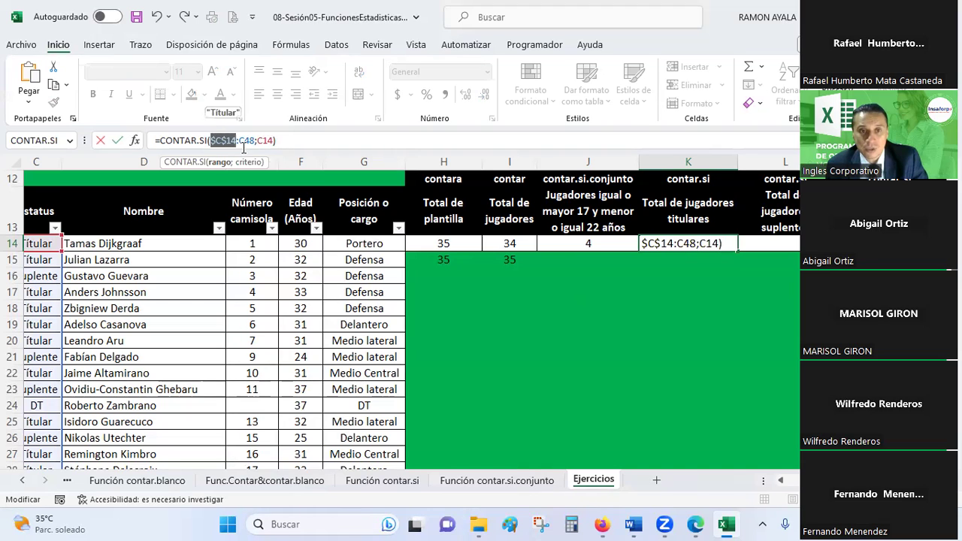
{"action": "left_click", "coordinate": [247, 138]}
{"action": "key", "text": "F4"}
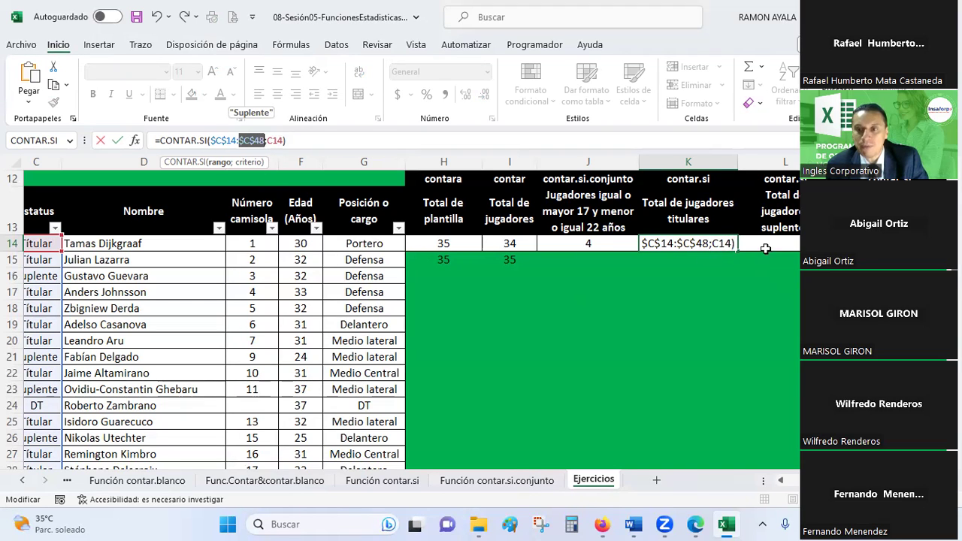
{"action": "key", "text": "Return"}
- Copy K14's formula into L14 and change its criterion to C16 (Suplente)
{"action": "left_click", "coordinate": [707, 250]}
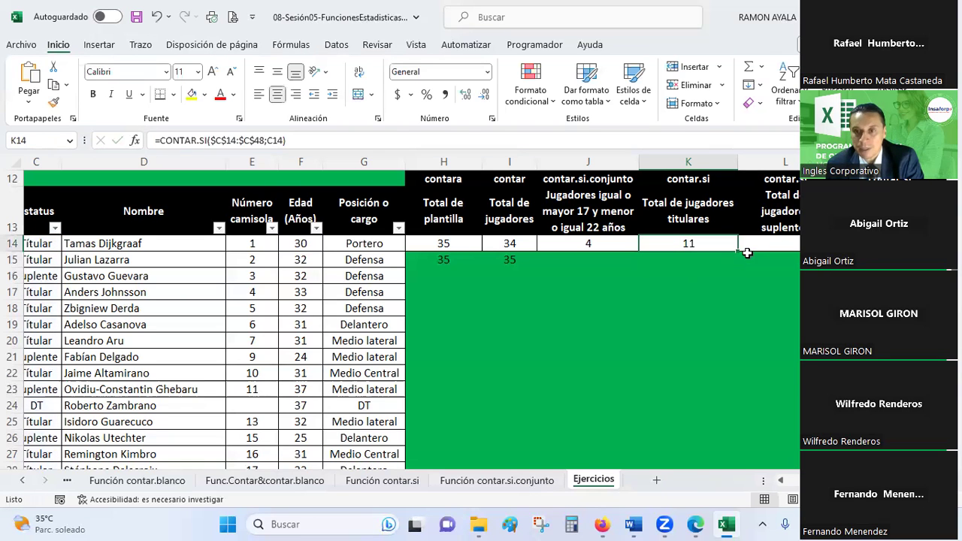
{"action": "left_click_drag", "start_coordinate": [738, 253], "coordinate": [789, 244]}
{"action": "left_click", "coordinate": [785, 246]}
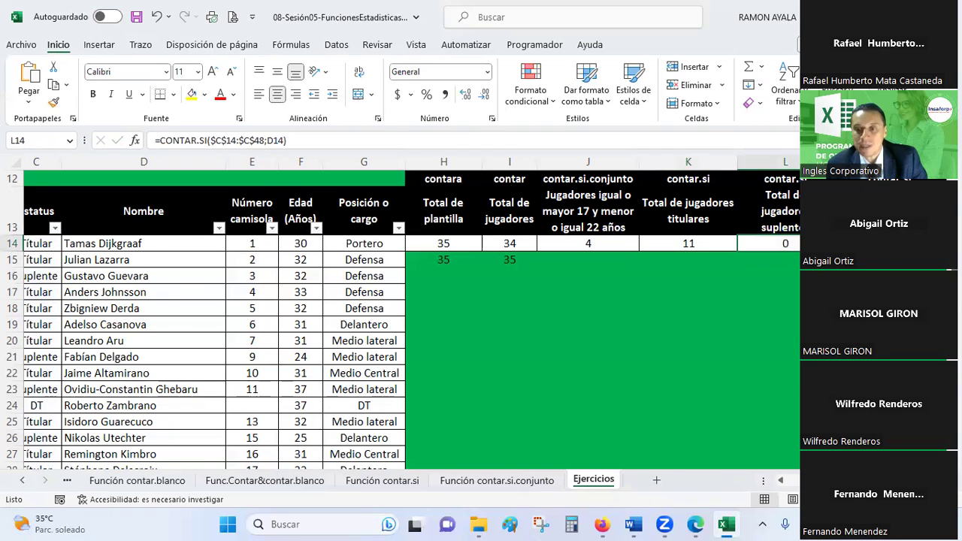
{"action": "scroll", "coordinate": [608, 376], "scroll_direction": "left", "scroll_amount": 3}
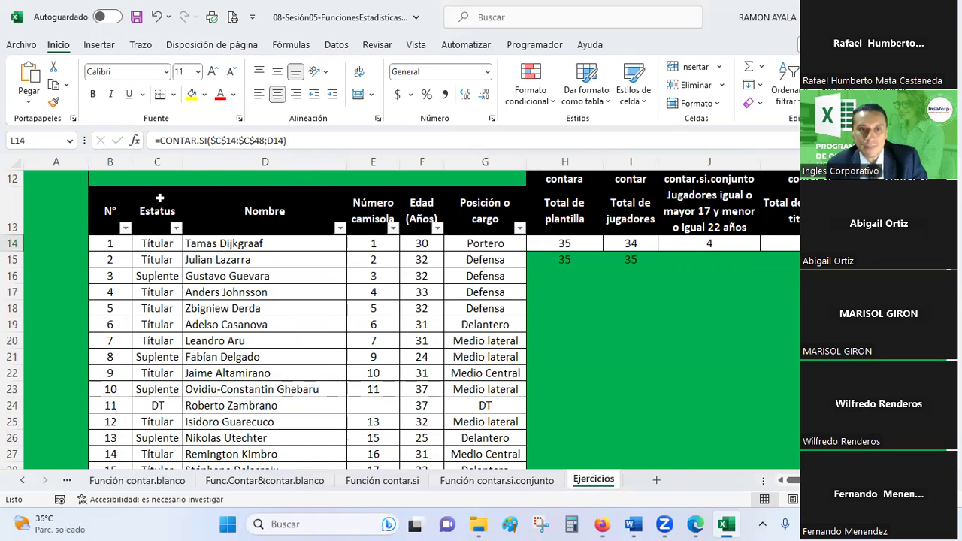
{"action": "left_click_drag", "start_coordinate": [266, 140], "coordinate": [282, 140]}
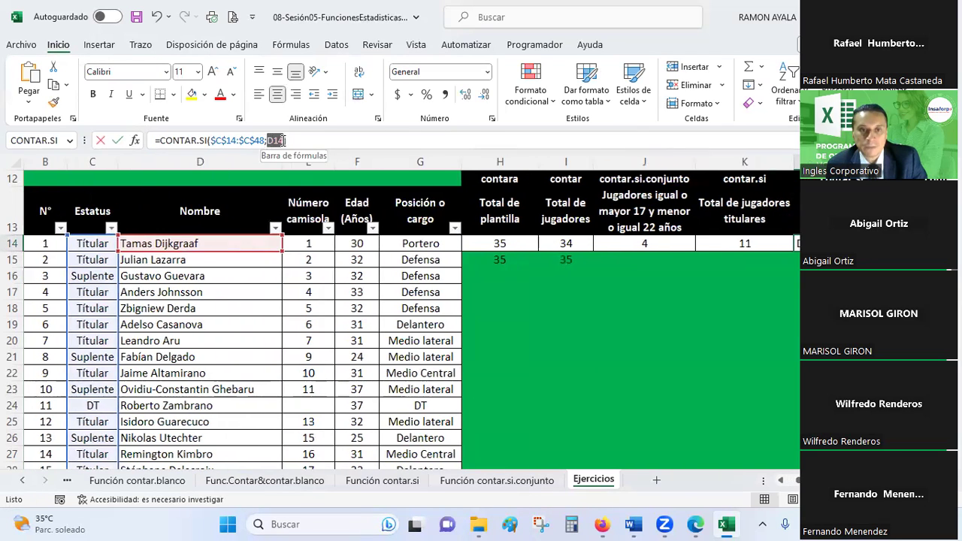
{"action": "type", "text": "c"}
{"action": "key", "text": "Escape"}
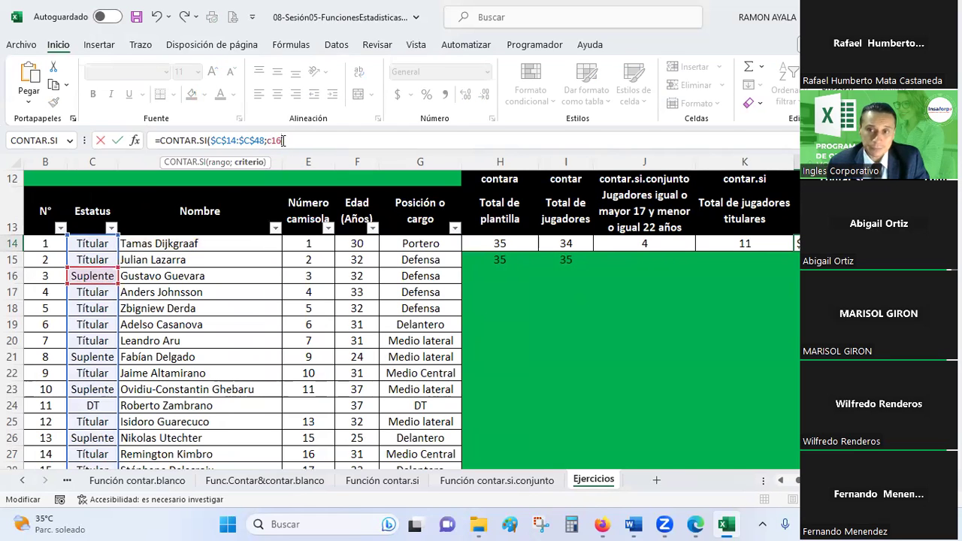
{"action": "key", "text": "Escape"}
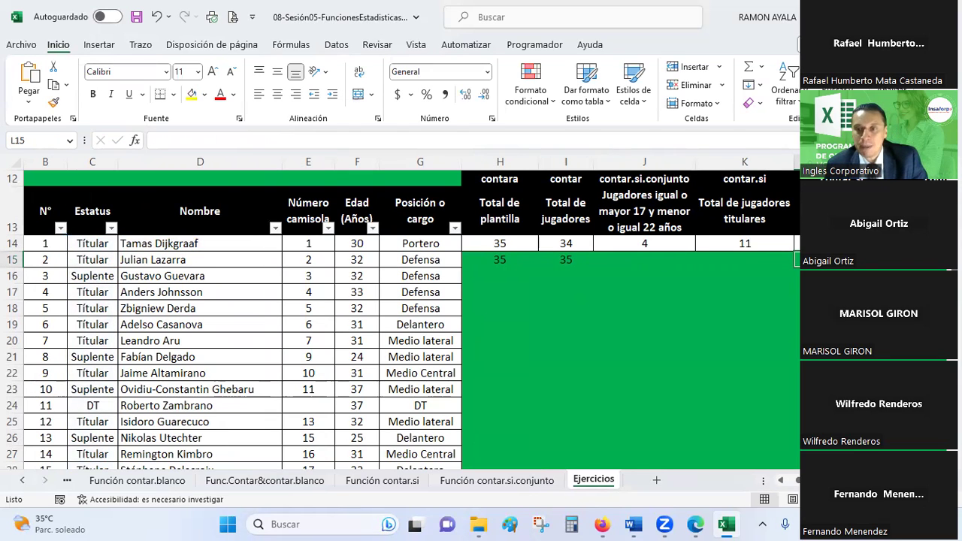
- After checking L14's substitute count, enter =+K14+L14 in I16 to total starters and substitutes
{"action": "left_click", "coordinate": [798, 243]}
{"action": "left_click", "coordinate": [797, 260]}
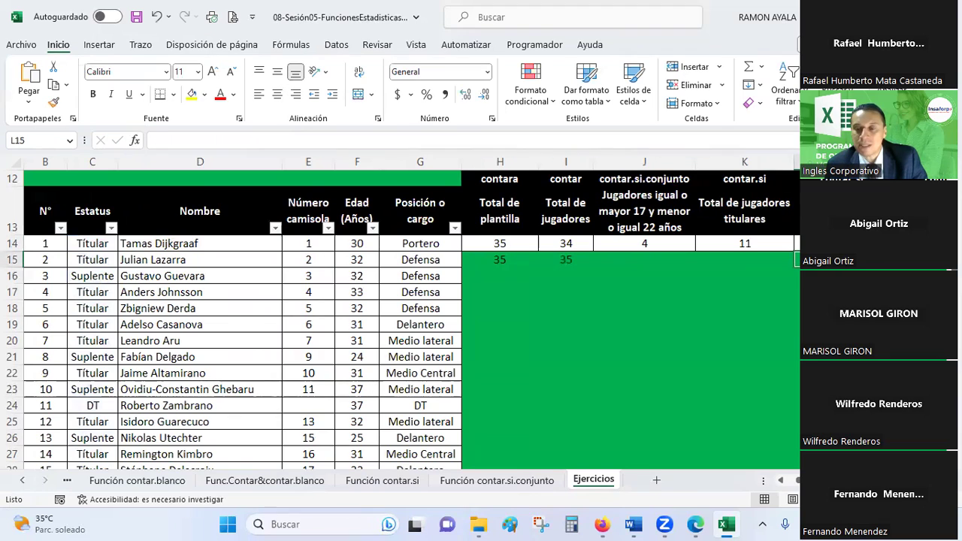
{"action": "left_click", "coordinate": [564, 280]}
{"action": "type", "text": "+"}
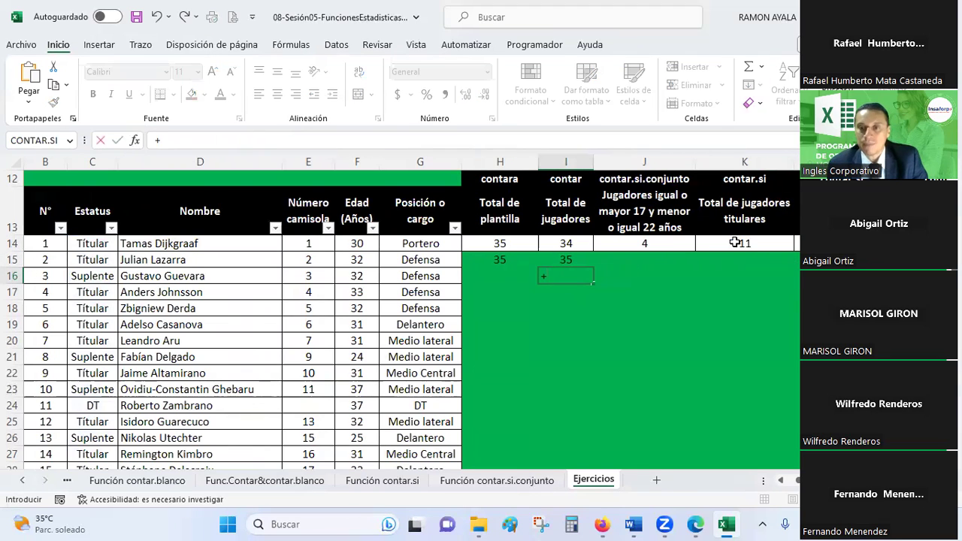
{"action": "left_click", "coordinate": [735, 243]}
{"action": "type", "text": "+"}
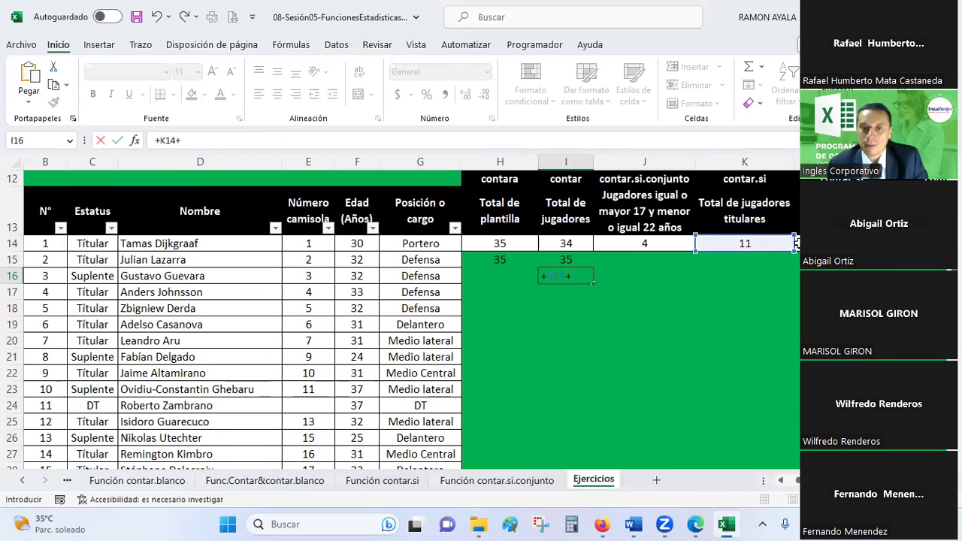
{"action": "left_click", "coordinate": [798, 244]}
{"action": "key", "text": "Return"}
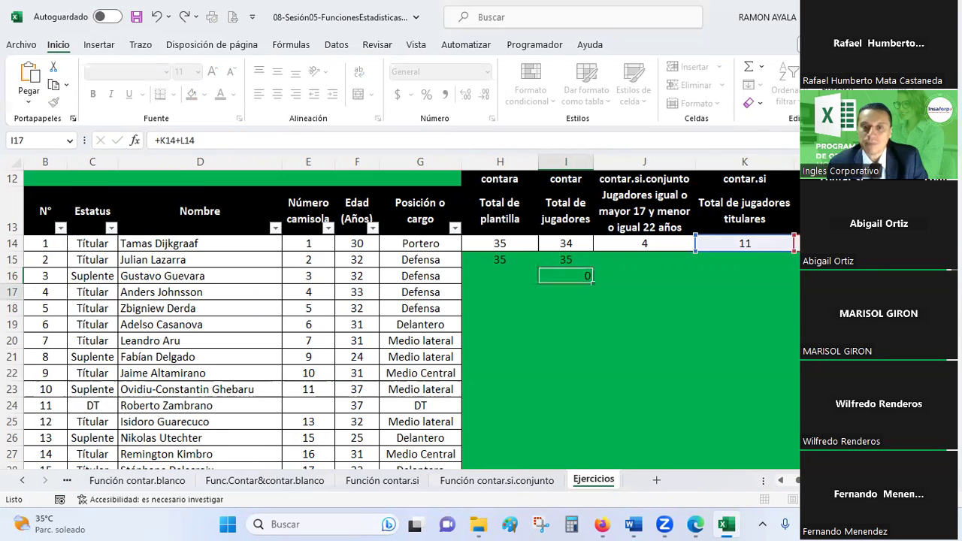
- Centre the 34 in I16 both horizontally and vertically
{"action": "left_click", "coordinate": [583, 279]}
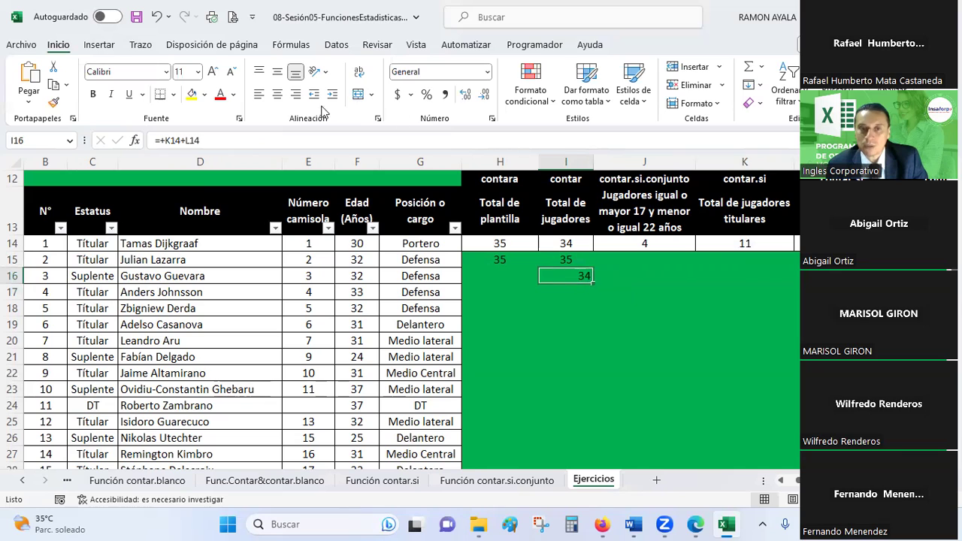
{"action": "left_click", "coordinate": [279, 98]}
{"action": "left_click", "coordinate": [278, 72]}
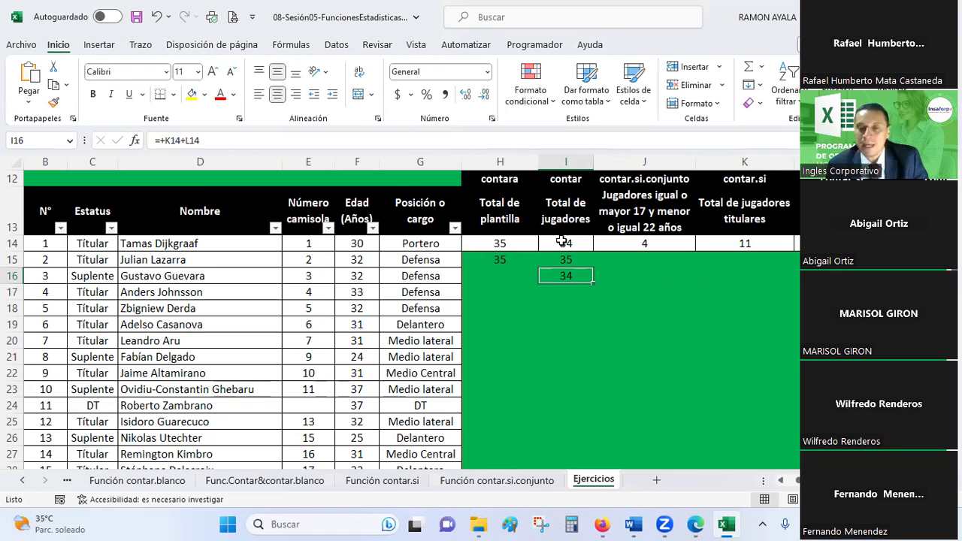
- Compare the I16 total with the player count in I14, then review the K14 and L14 formulas
{"action": "left_click", "coordinate": [562, 241]}
{"action": "left_click", "coordinate": [564, 279], "text": "ctrl"}
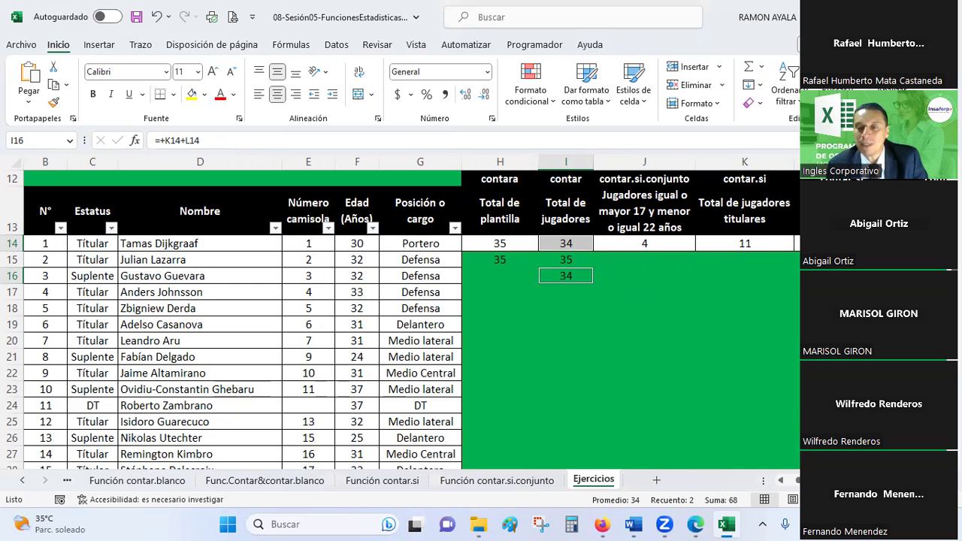
{"action": "left_click", "coordinate": [765, 241]}
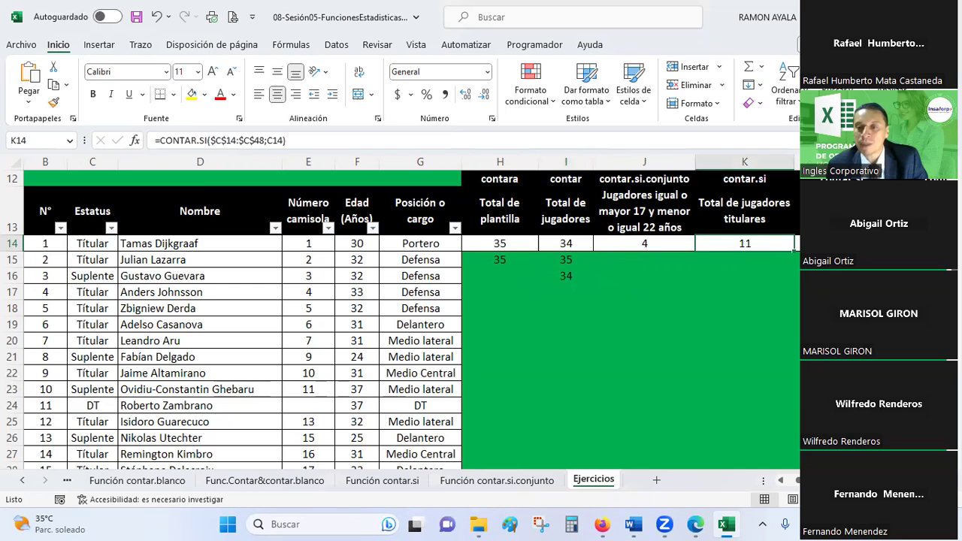
{"action": "key", "text": "Right"}
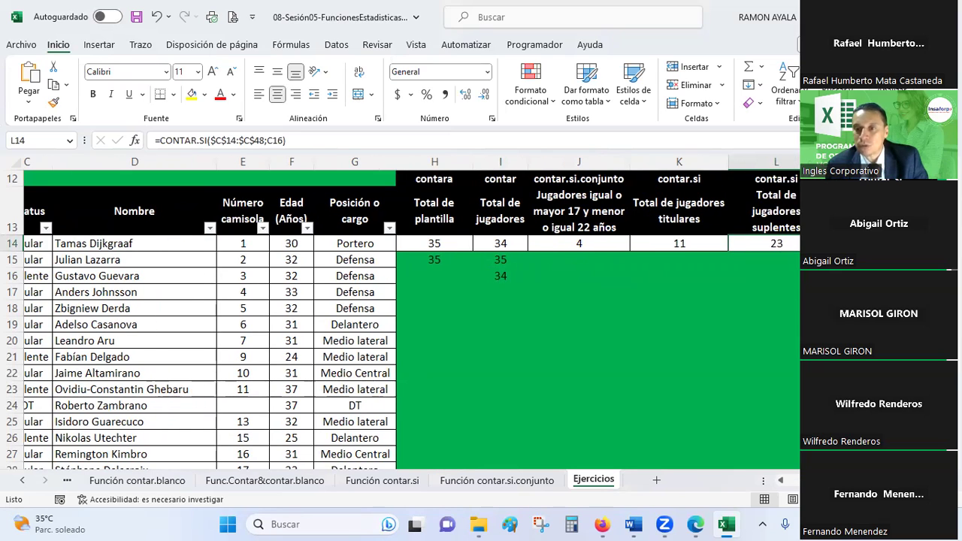
{"action": "key", "text": "Right"}
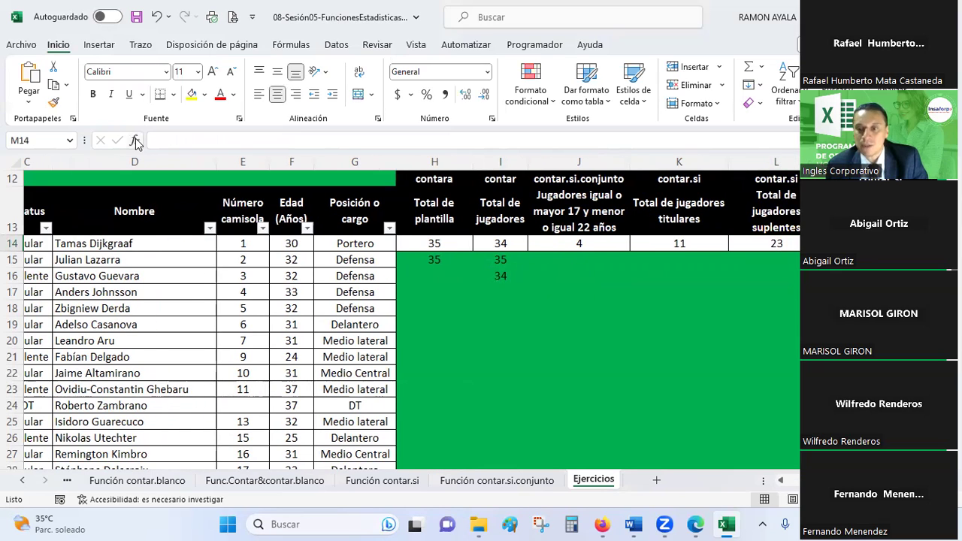
- Use CONTAR.SI on range F14:F48 with criterion >27 in M14 to count players over 27
{"action": "left_click", "coordinate": [135, 140]}
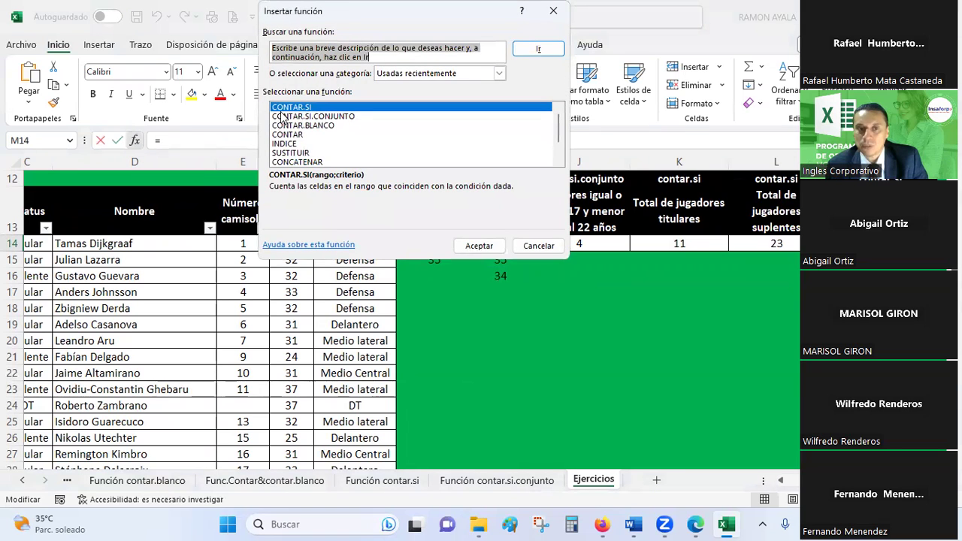
{"action": "double_click", "coordinate": [283, 110]}
{"action": "mouse_move", "coordinate": [292, 243]}
{"action": "left_mouse_down"}
{"action": "mouse_move", "coordinate": [297, 515]}
{"action": "mouse_move", "coordinate": [301, 444]}
{"action": "left_mouse_up"}
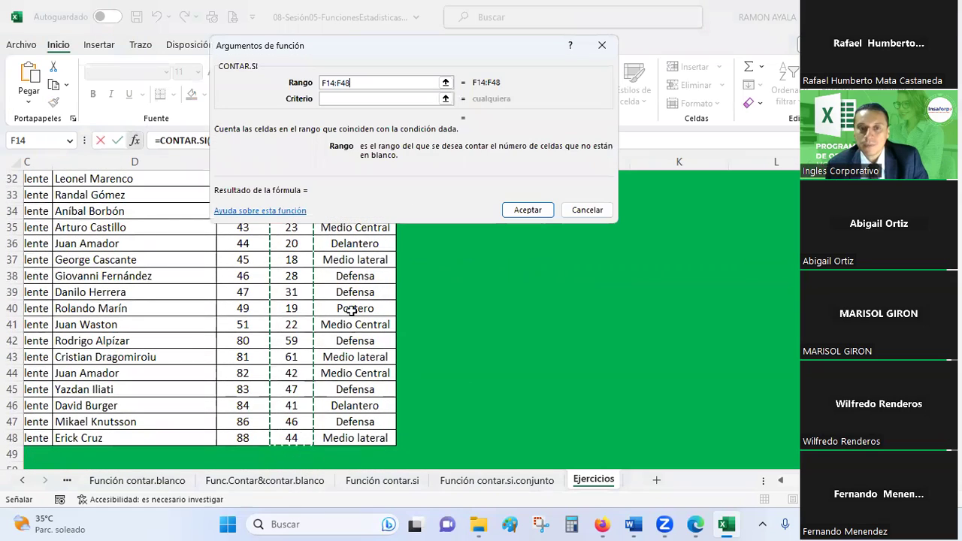
{"action": "left_click", "coordinate": [402, 96]}
{"action": "type", "text": ">"}
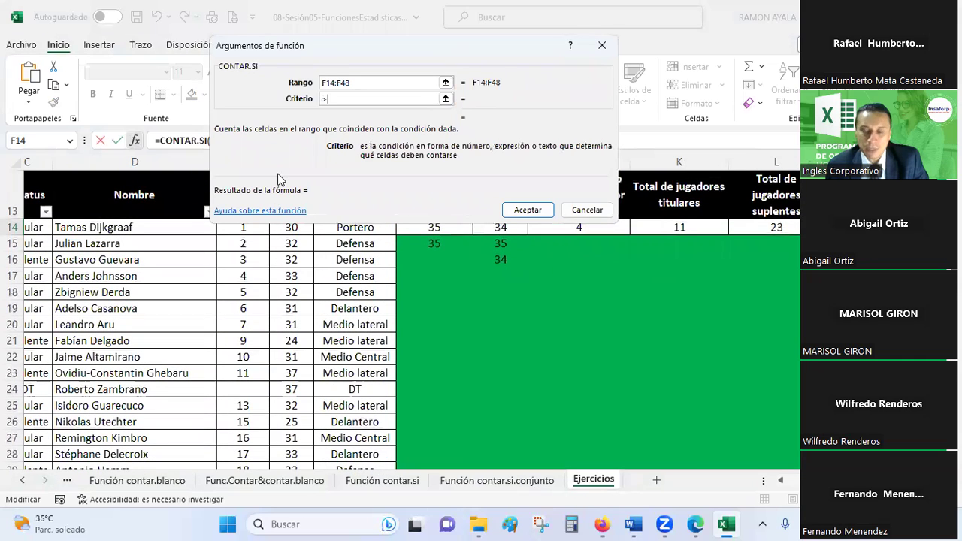
{"action": "type", "text": "27"}
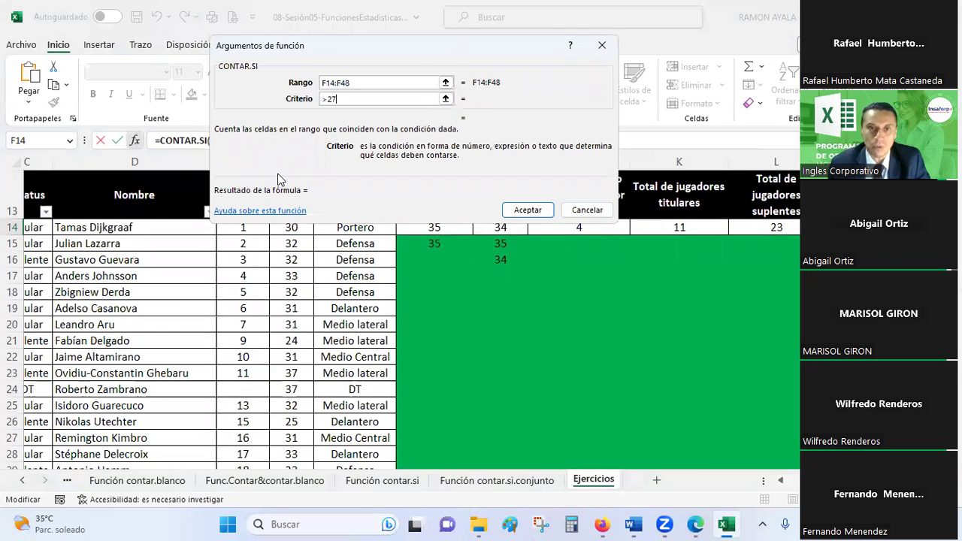
{"action": "left_click", "coordinate": [526, 210]}
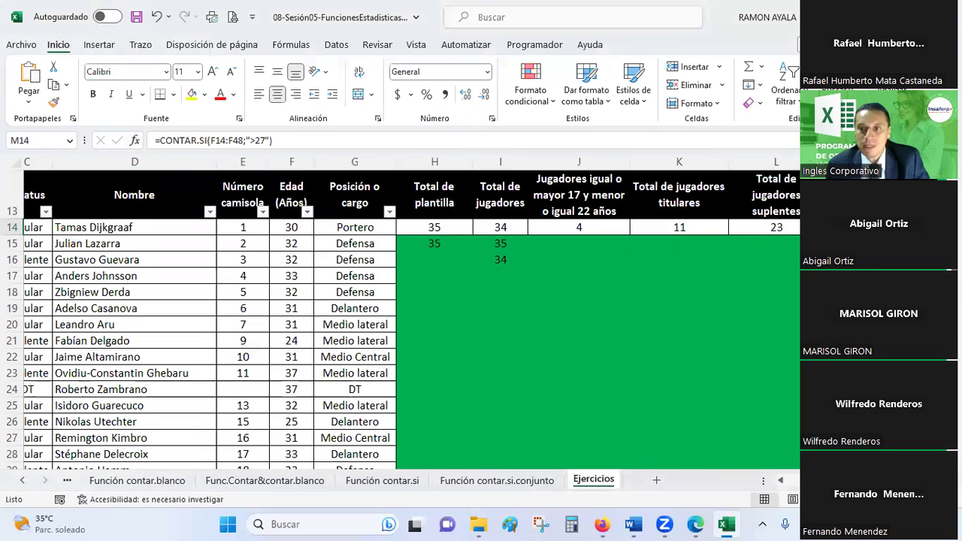
- Filter the Edad (Años) column to ages greater than 27
{"action": "left_click", "coordinate": [309, 212]}
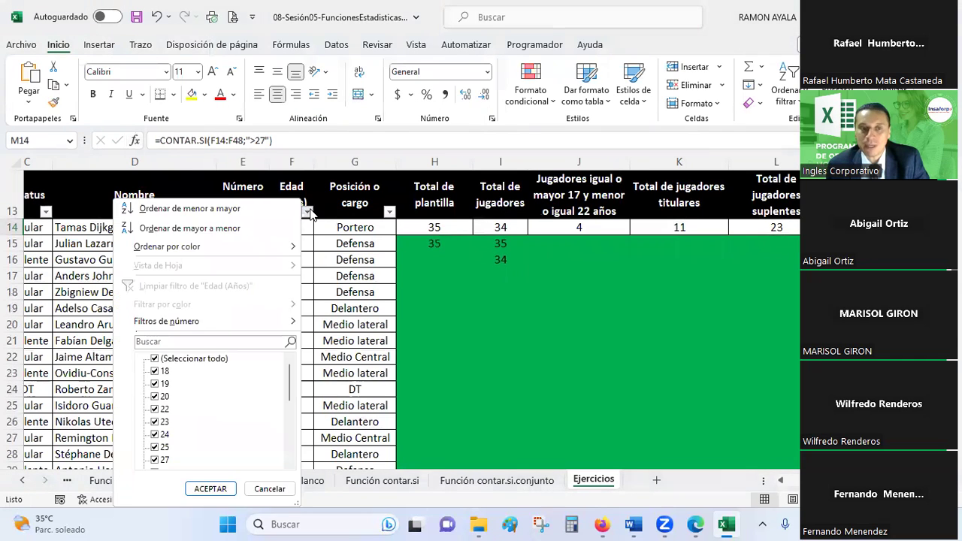
{"action": "mouse_move", "coordinate": [199, 323]}
{"action": "left_click", "coordinate": [342, 334]}
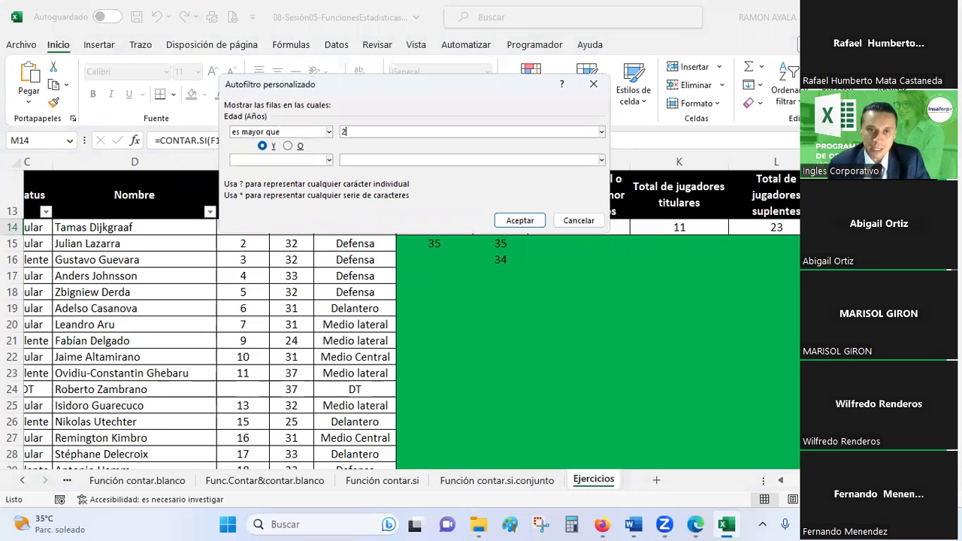
{"action": "type", "text": "7"}
{"action": "key", "text": "Return"}
- Select the filtered ages down to row 48 to confirm a count of 25
{"action": "left_click_drag", "start_coordinate": [299, 229], "coordinate": [290, 516]}
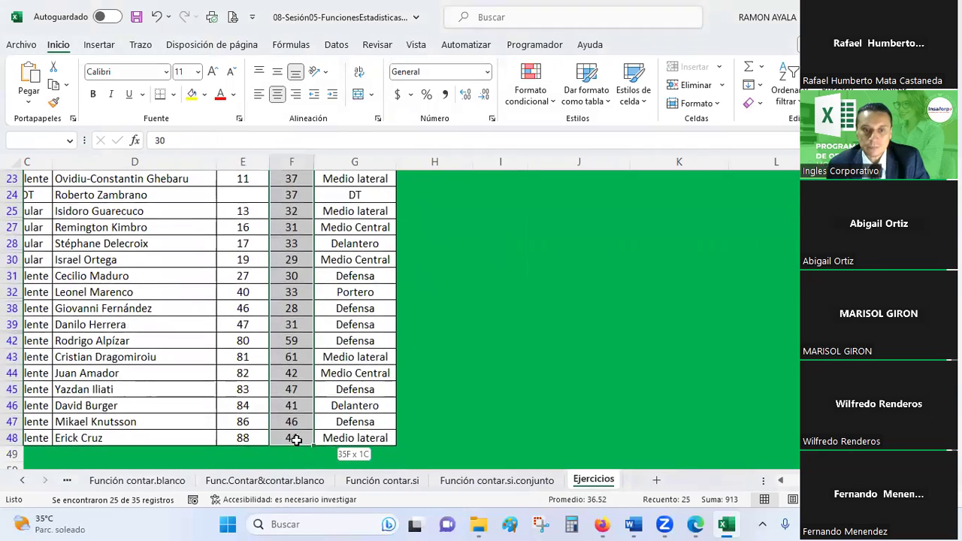
{"action": "left_click_drag", "start_coordinate": [289, 516], "coordinate": [293, 440]}
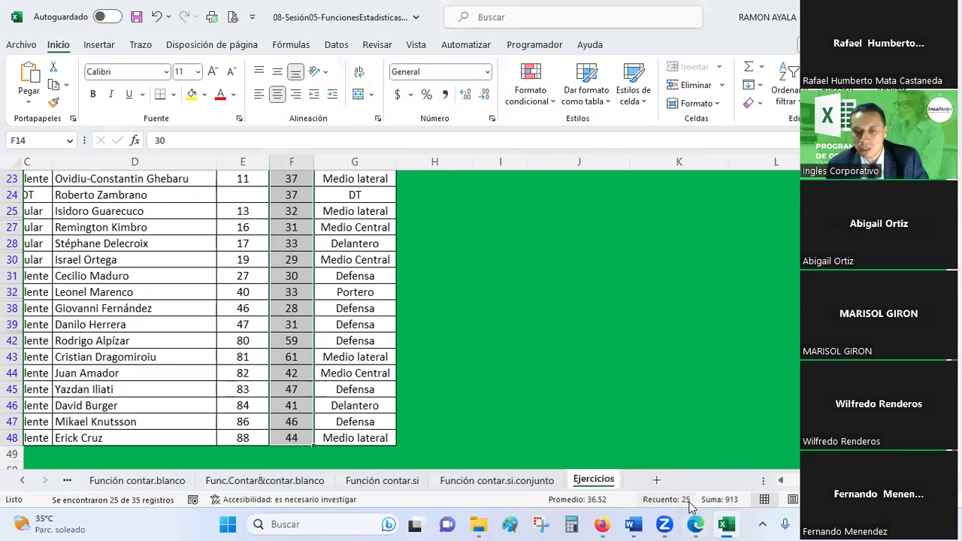
{"action": "scroll", "coordinate": [736, 374], "scroll_direction": "up", "scroll_amount": 7}
{"action": "scroll", "coordinate": [722, 372], "scroll_direction": "down", "scroll_amount": 3}
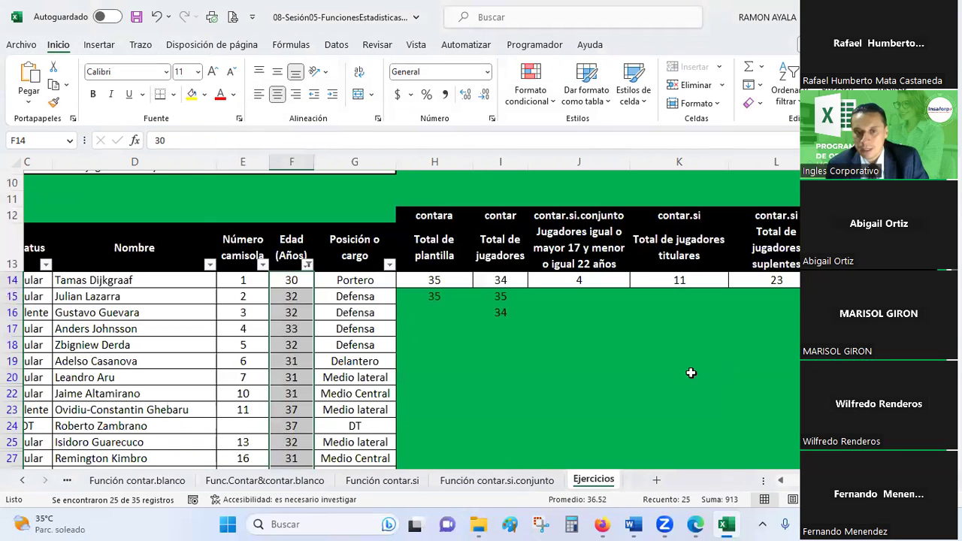
- Clear the age filter with Seleccionar todo so every player shows again
{"action": "left_click", "coordinate": [304, 267]}
{"action": "left_click", "coordinate": [307, 266]}
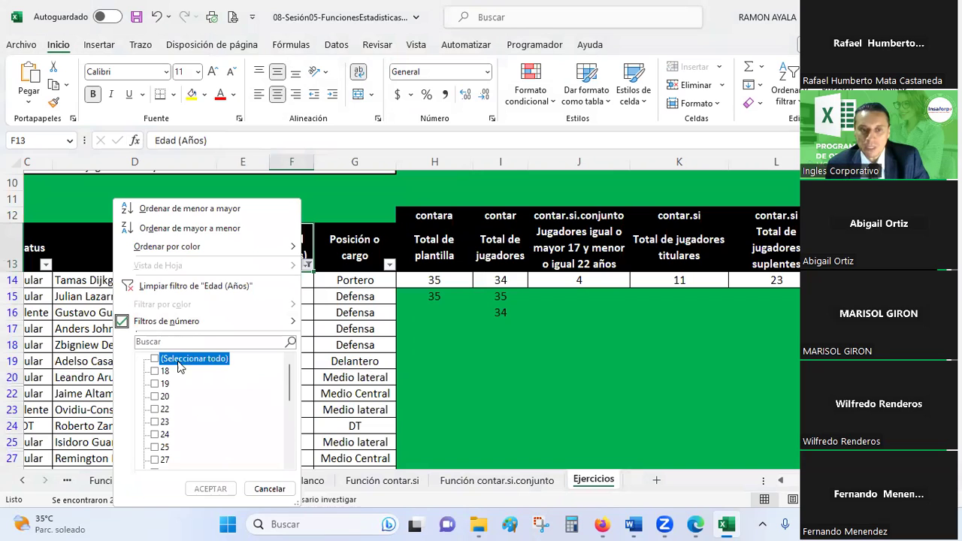
{"action": "left_click", "coordinate": [210, 488]}
{"action": "left_click", "coordinate": [582, 328]}
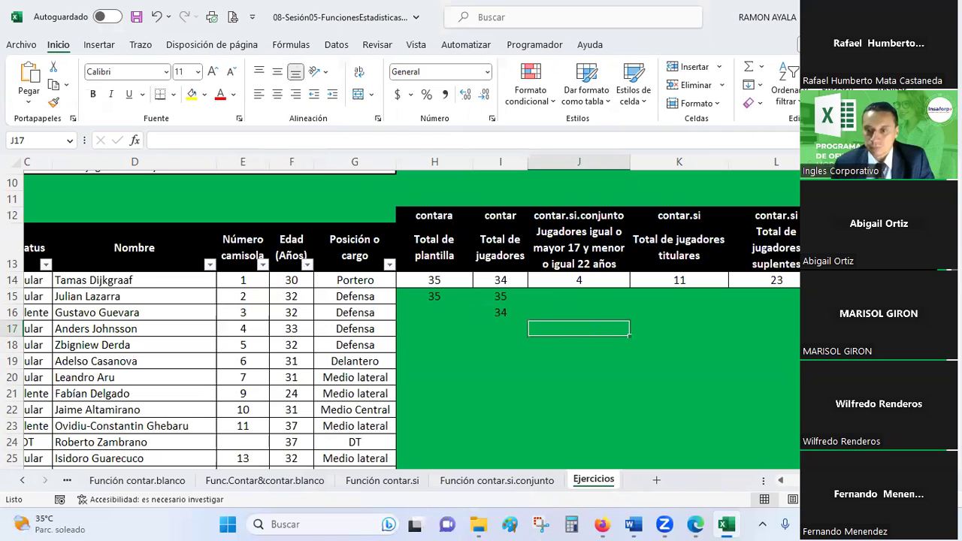
{"action": "scroll", "coordinate": [398, 316], "scroll_direction": "left", "scroll_amount": 3}
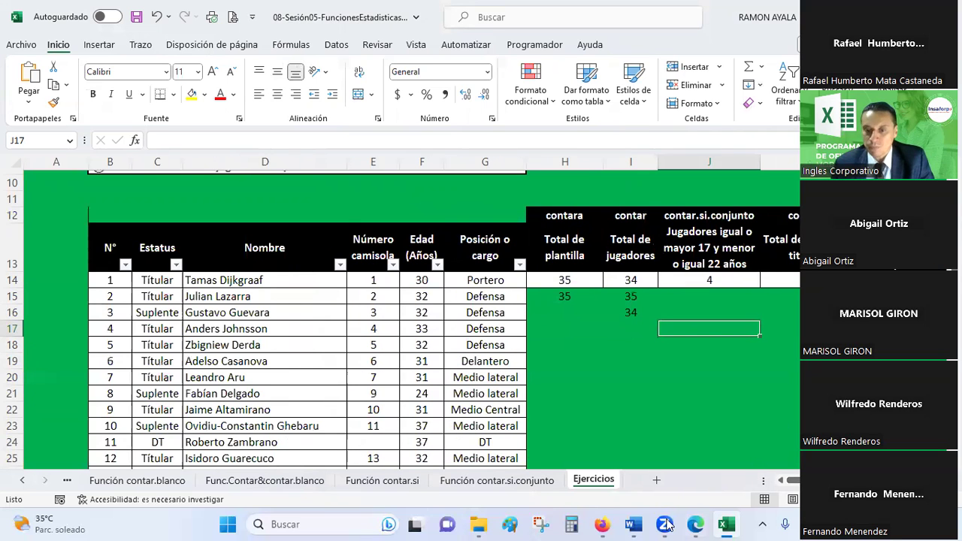
- Switch to the Inglés Corporativo gradebook in Firefox and scroll through the homework scores
{"action": "left_click", "coordinate": [602, 524]}
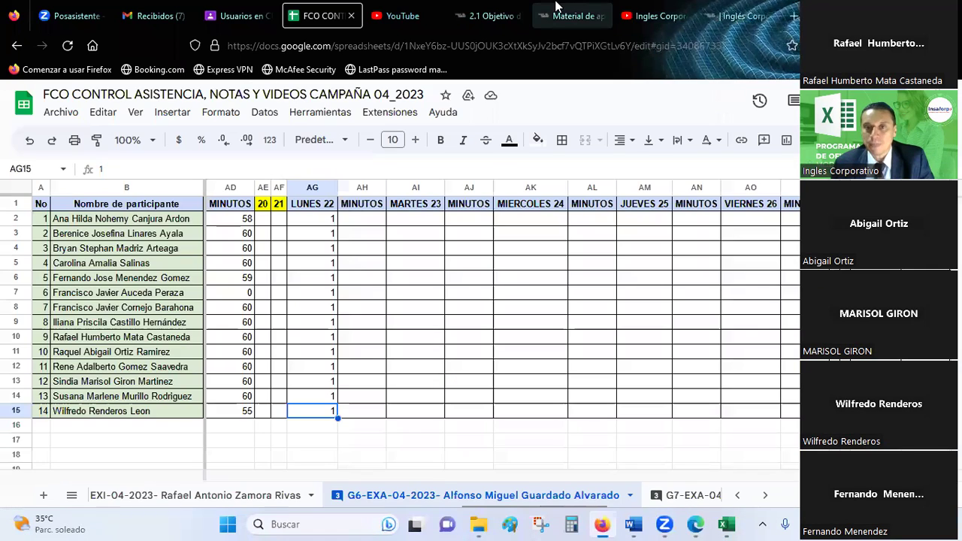
{"action": "left_click", "coordinate": [764, 6]}
{"action": "scroll", "coordinate": [372, 241], "scroll_direction": "down", "scroll_amount": 5}
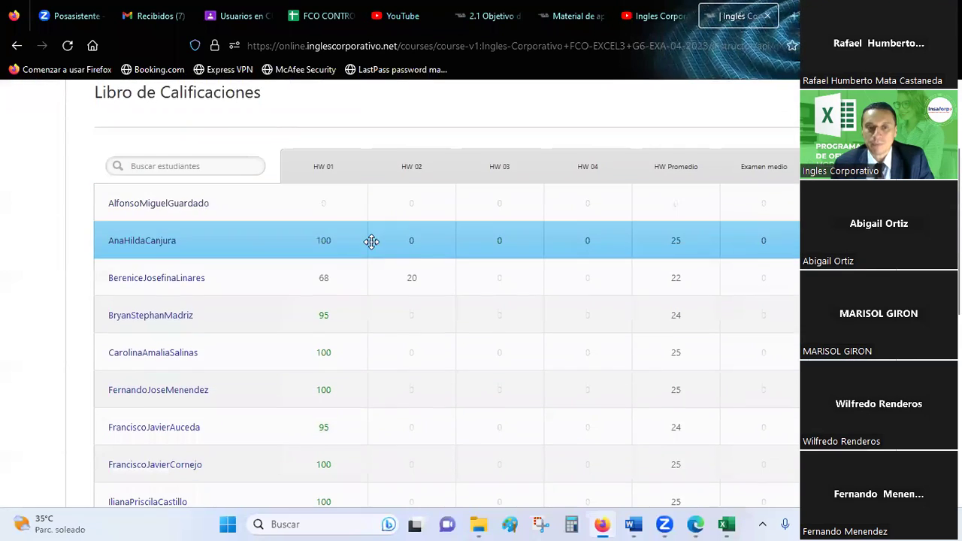
{"action": "scroll", "coordinate": [371, 241], "scroll_direction": "down", "scroll_amount": 3}
{"action": "scroll", "coordinate": [371, 241], "scroll_direction": "down", "scroll_amount": 1}
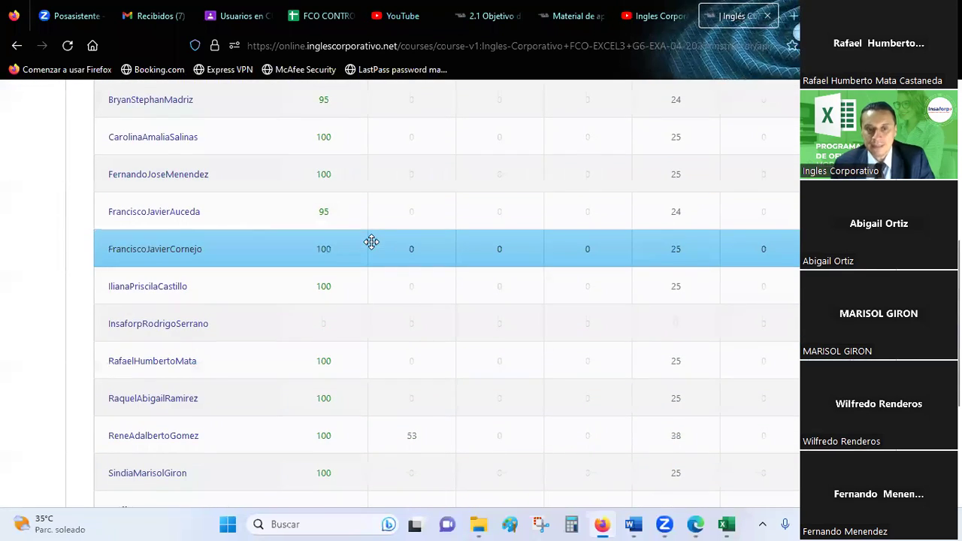
{"action": "scroll", "coordinate": [371, 241], "scroll_direction": "down", "scroll_amount": 4}
{"action": "scroll", "coordinate": [372, 241], "scroll_direction": "down", "scroll_amount": 2}
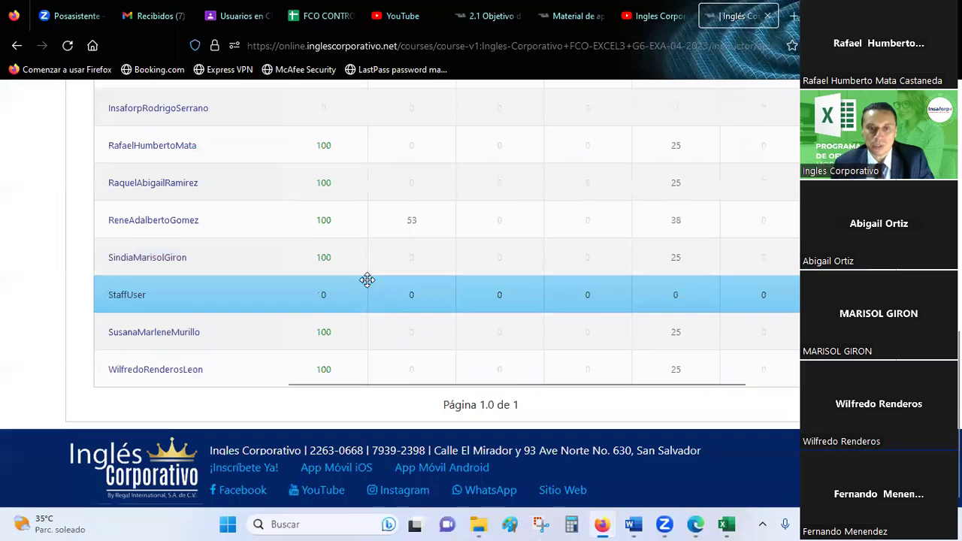
{"action": "scroll", "coordinate": [370, 271], "scroll_direction": "up", "scroll_amount": 2}
{"action": "scroll", "coordinate": [374, 258], "scroll_direction": "up", "scroll_amount": 3}
{"action": "scroll", "coordinate": [374, 258], "scroll_direction": "up", "scroll_amount": 2}
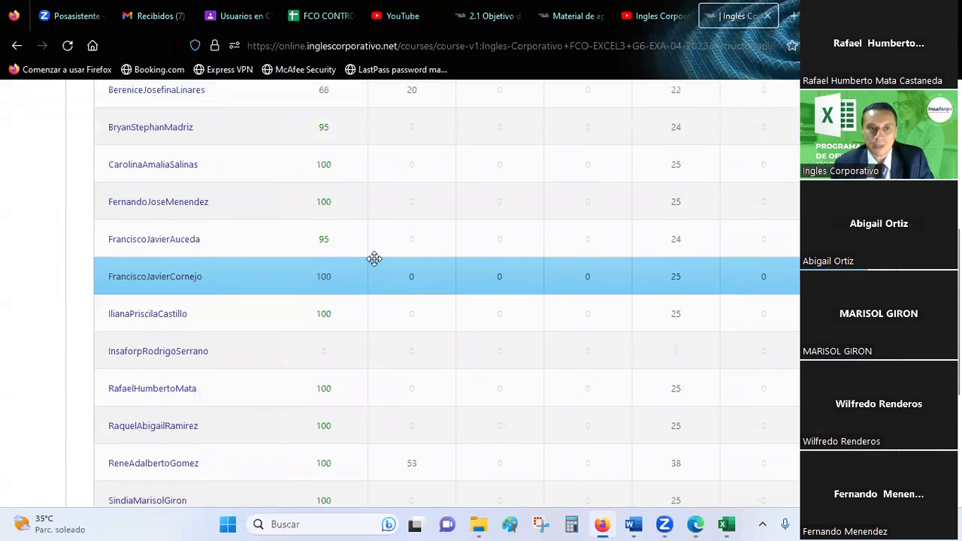
{"action": "scroll", "coordinate": [331, 283], "scroll_direction": "up", "scroll_amount": 1}
{"action": "scroll", "coordinate": [331, 282], "scroll_direction": "up", "scroll_amount": 1}
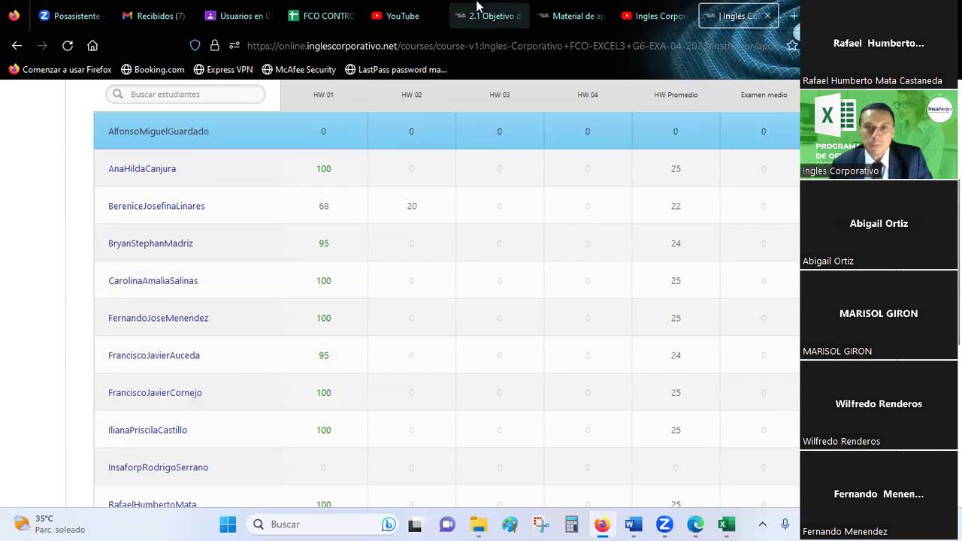
- Bring up the '2.1 Objetivo' lesson page and skim its content
{"action": "left_click", "coordinate": [477, 9]}
{"action": "scroll", "coordinate": [188, 266], "scroll_direction": "down", "scroll_amount": 3}
{"action": "scroll", "coordinate": [187, 266], "scroll_direction": "down", "scroll_amount": 1}
{"action": "scroll", "coordinate": [187, 266], "scroll_direction": "up", "scroll_amount": 1}
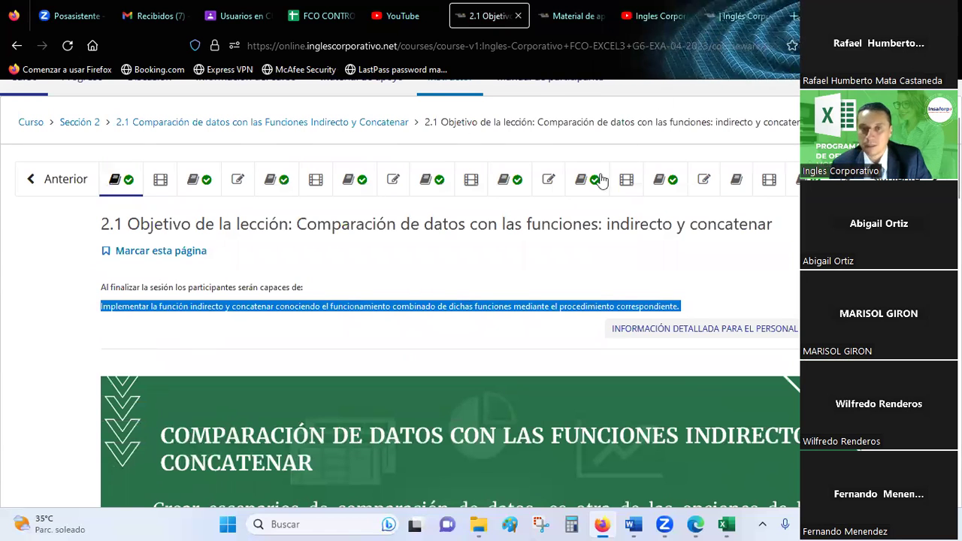
- Scroll through the Laboratorio 2 and Laboratorio 3 quizzes
{"action": "left_click", "coordinate": [395, 180]}
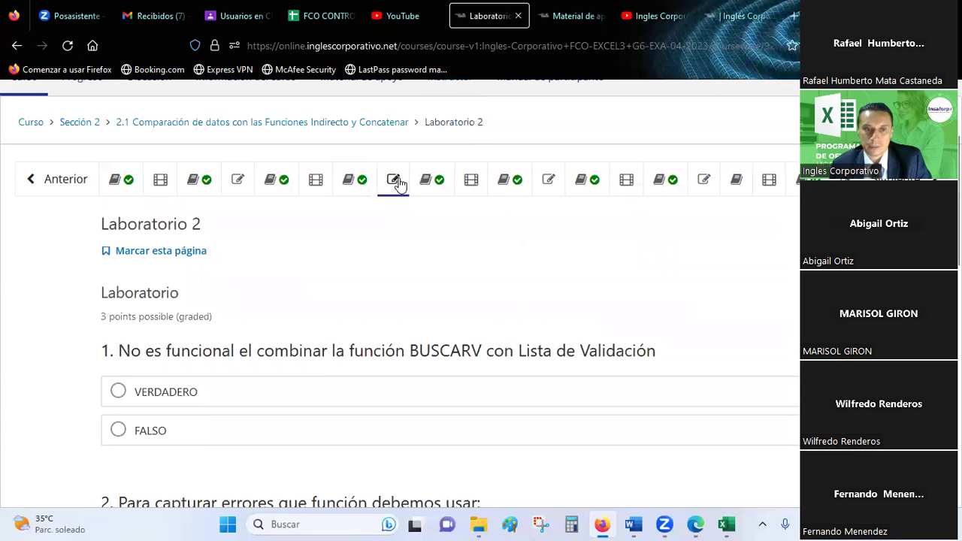
{"action": "scroll", "coordinate": [576, 273], "scroll_direction": "down", "scroll_amount": 3}
{"action": "scroll", "coordinate": [579, 274], "scroll_direction": "up", "scroll_amount": 2}
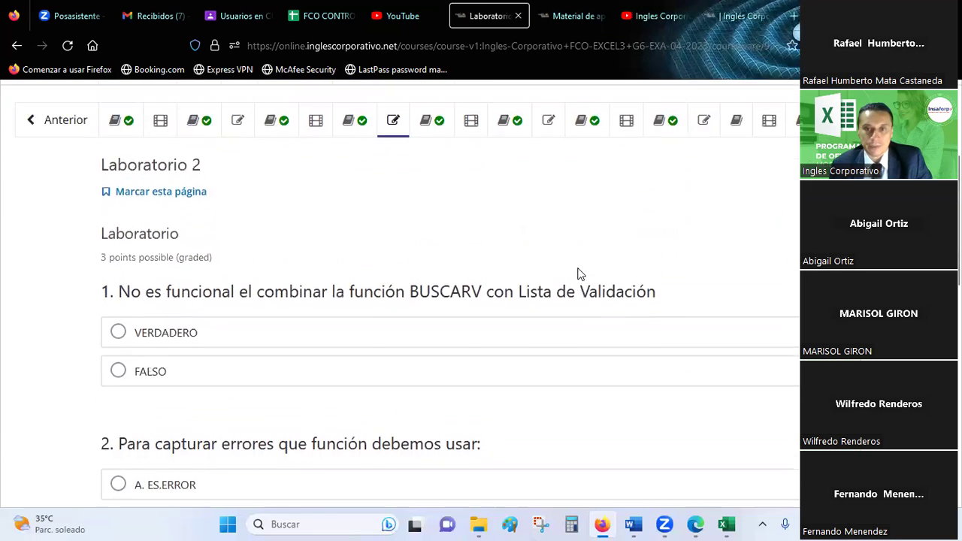
{"action": "scroll", "coordinate": [579, 274], "scroll_direction": "up", "scroll_amount": 1}
{"action": "left_click", "coordinate": [549, 181]}
{"action": "scroll", "coordinate": [537, 293], "scroll_direction": "down", "scroll_amount": 2}
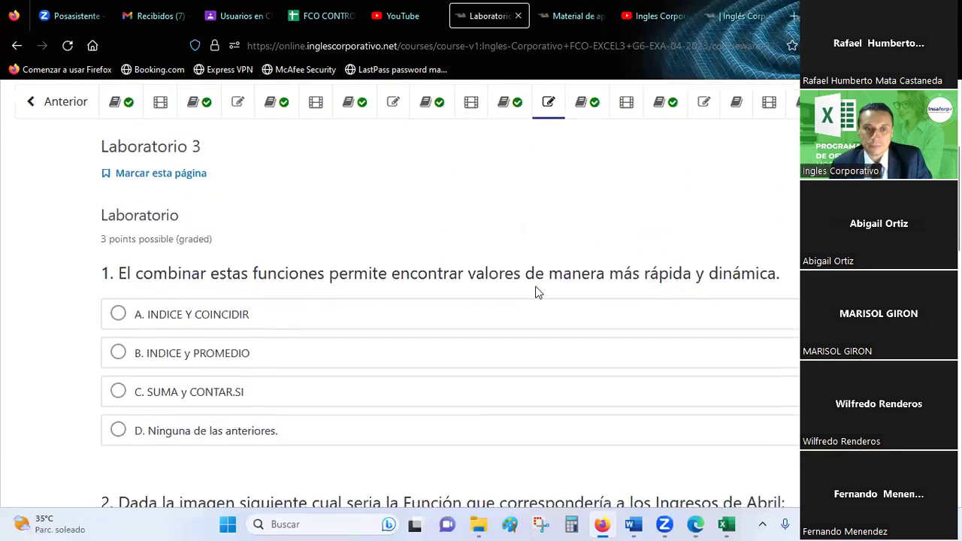
{"action": "scroll", "coordinate": [537, 293], "scroll_direction": "down", "scroll_amount": 3}
{"action": "scroll", "coordinate": [536, 292], "scroll_direction": "up", "scroll_amount": 4}
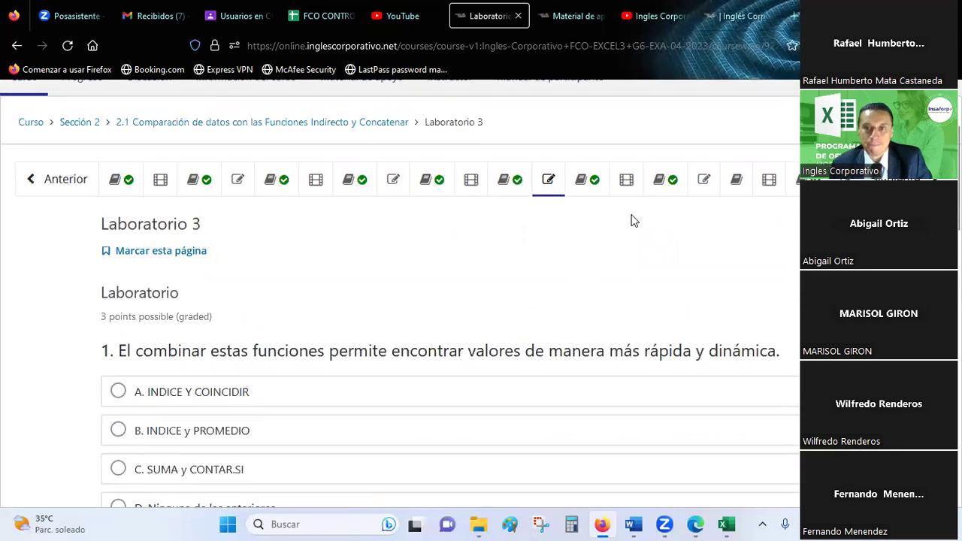
- Scroll through the Laboratorio 4 quiz, then return to the student gradebook
{"action": "left_click", "coordinate": [703, 180]}
{"action": "scroll", "coordinate": [284, 365], "scroll_direction": "down", "scroll_amount": 2}
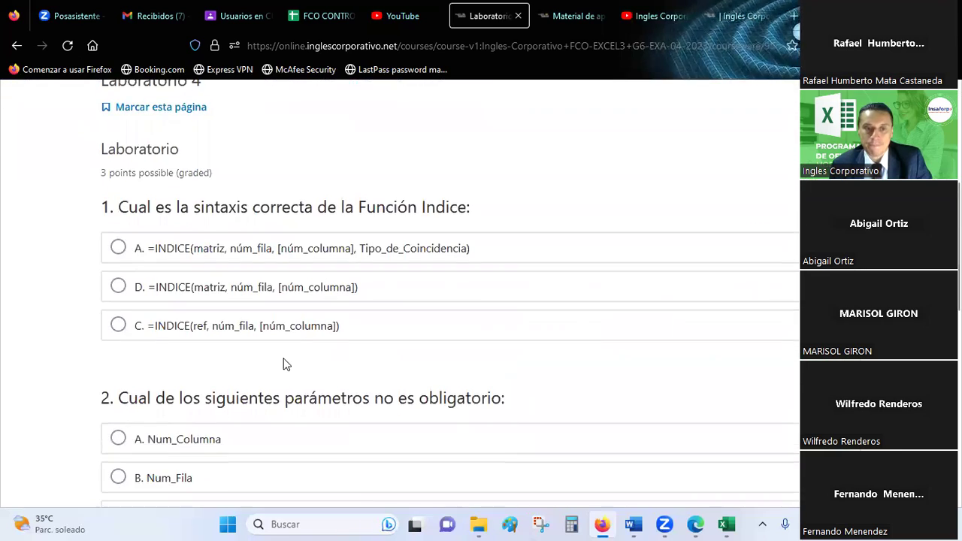
{"action": "scroll", "coordinate": [284, 364], "scroll_direction": "down", "scroll_amount": 1}
{"action": "scroll", "coordinate": [284, 365], "scroll_direction": "down", "scroll_amount": 2}
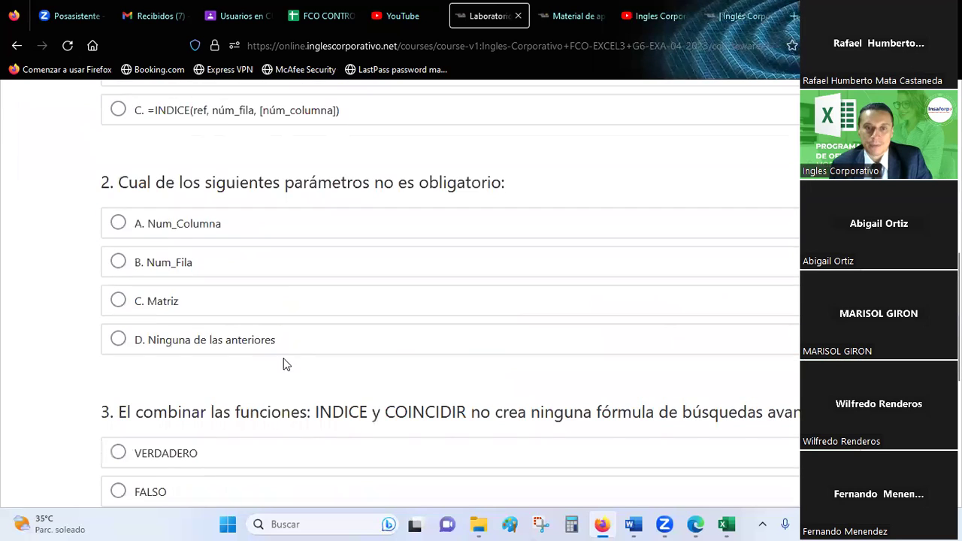
{"action": "scroll", "coordinate": [284, 365], "scroll_direction": "down", "scroll_amount": 3}
{"action": "scroll", "coordinate": [259, 301], "scroll_direction": "up", "scroll_amount": 1}
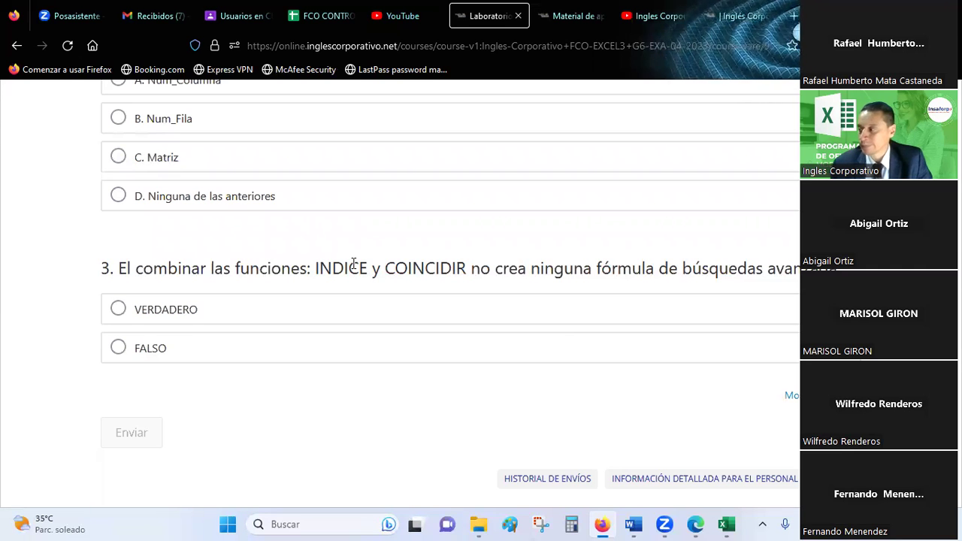
{"action": "left_click", "coordinate": [739, 16]}
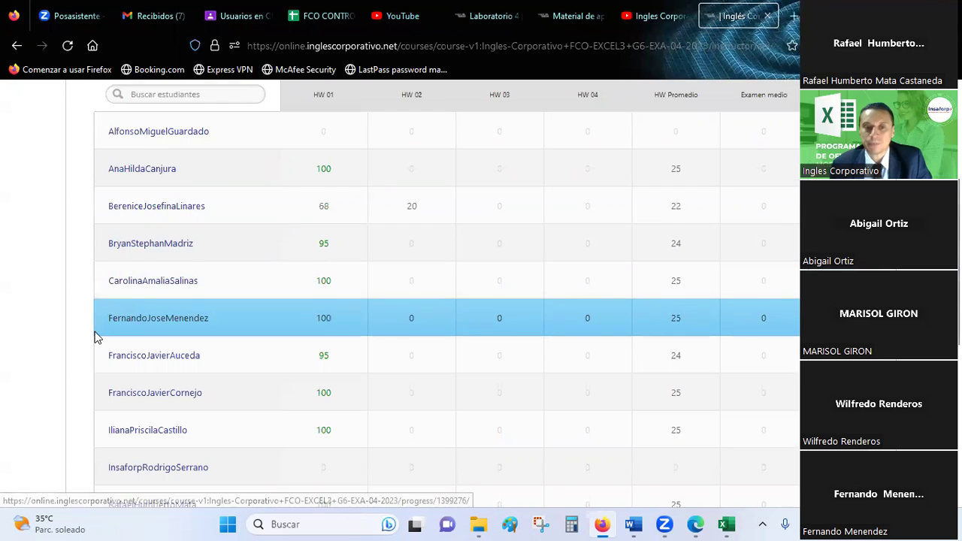
- Scroll the gradebook, glance at the FCO CONTROL attendance sheet, and go back to the gradebook
{"action": "scroll", "coordinate": [95, 338], "scroll_direction": "down", "scroll_amount": 2}
{"action": "scroll", "coordinate": [95, 335], "scroll_direction": "down", "scroll_amount": 1}
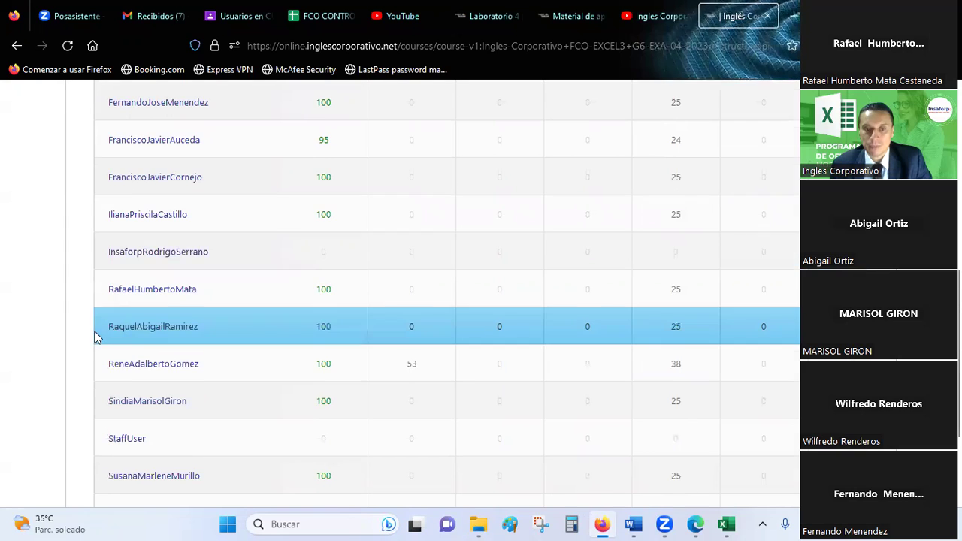
{"action": "scroll", "coordinate": [94, 336], "scroll_direction": "down", "scroll_amount": 1}
{"action": "scroll", "coordinate": [441, 307], "scroll_direction": "up", "scroll_amount": 5}
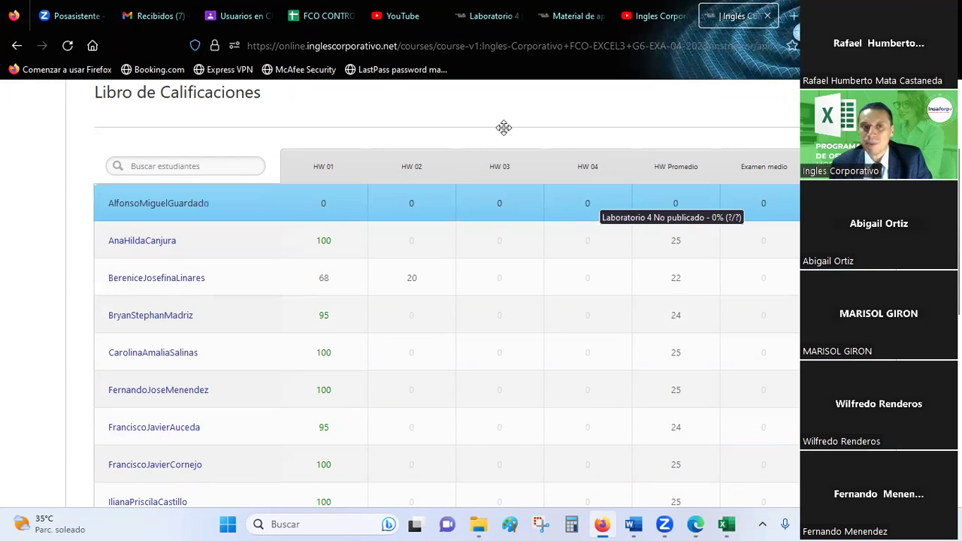
{"action": "left_click", "coordinate": [329, 6]}
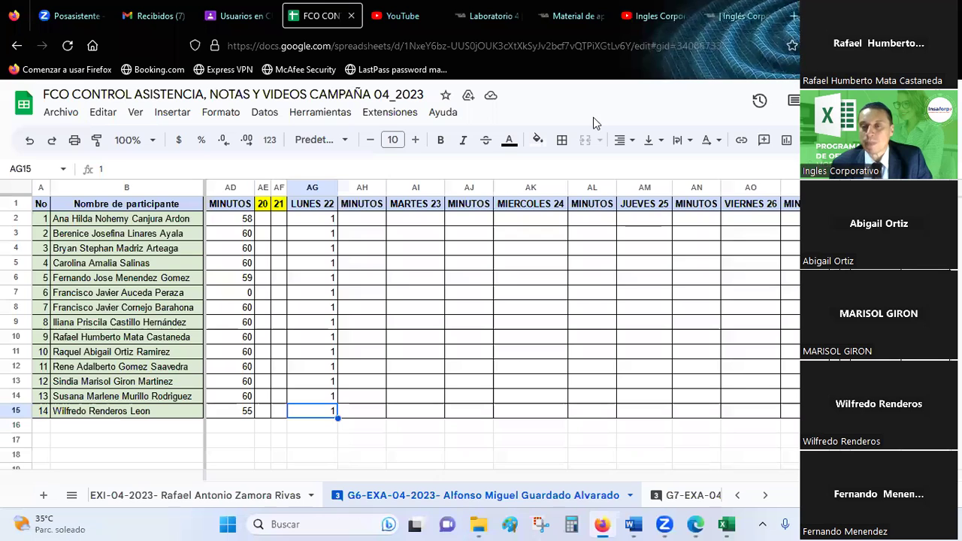
{"action": "left_click", "coordinate": [779, 9]}
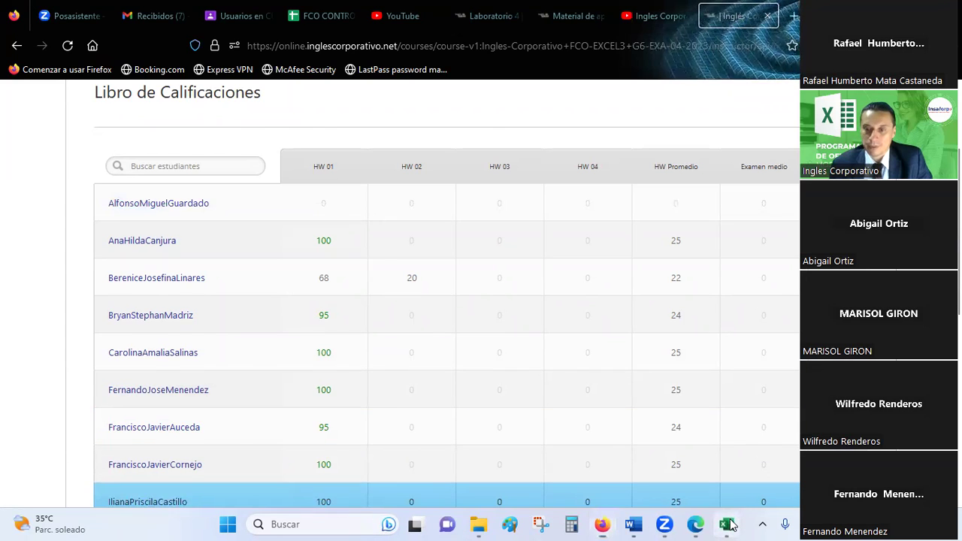
- Return to the Excel roster, select J20, and save the workbook with Ctrl+S
{"action": "left_click", "coordinate": [726, 524]}
{"action": "left_click", "coordinate": [670, 372]}
{"action": "key", "text": "ctrl+s"}
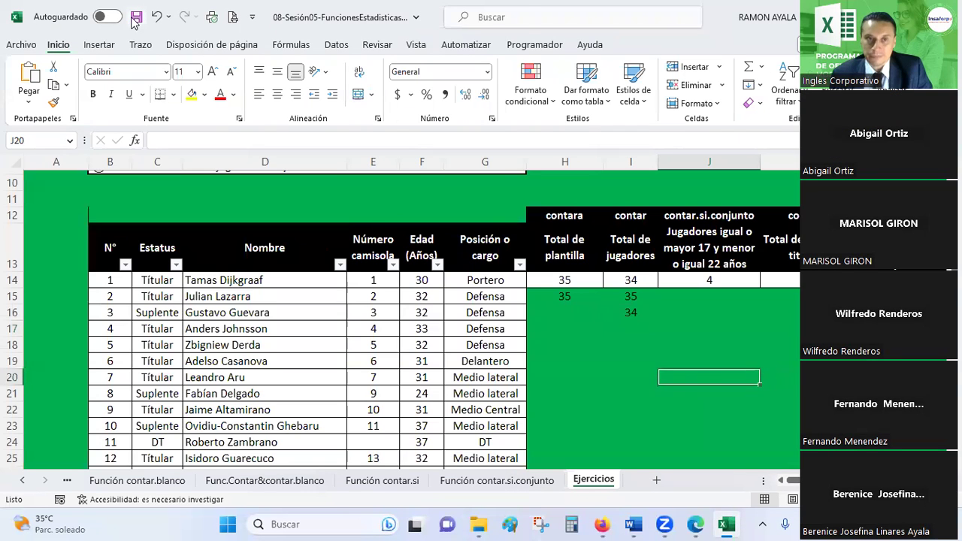